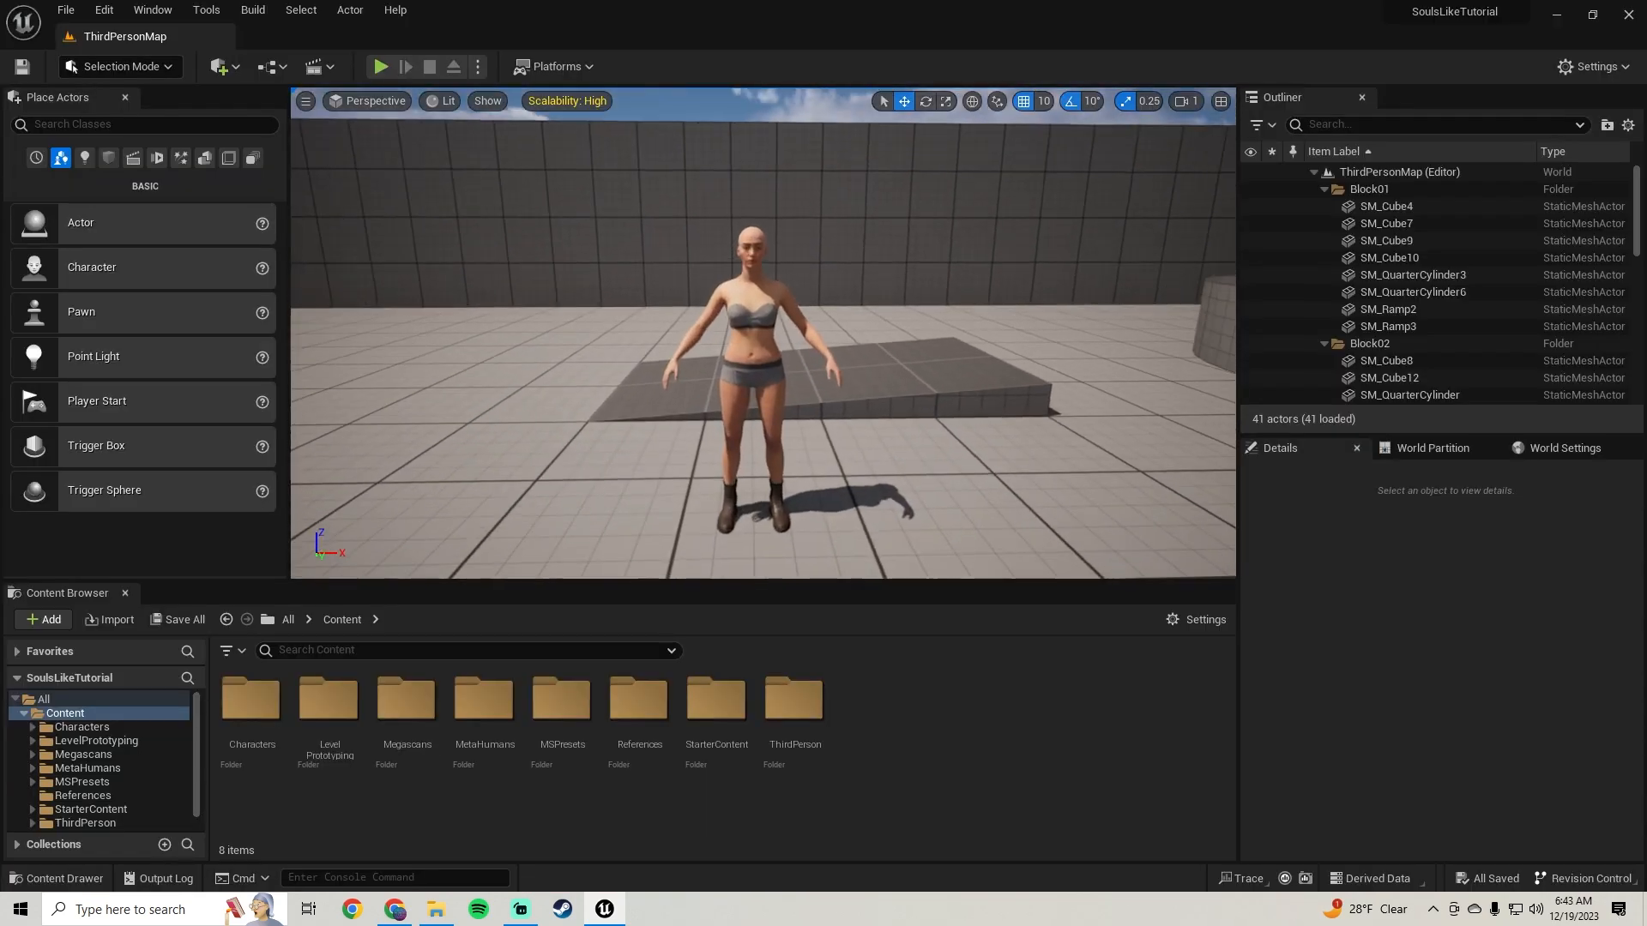
# Step: Examine the MetaHuman character standing in the level from several angles and select it
pyautogui.moveTo(763, 335); pyautogui.dragTo(869, 437, button='right')
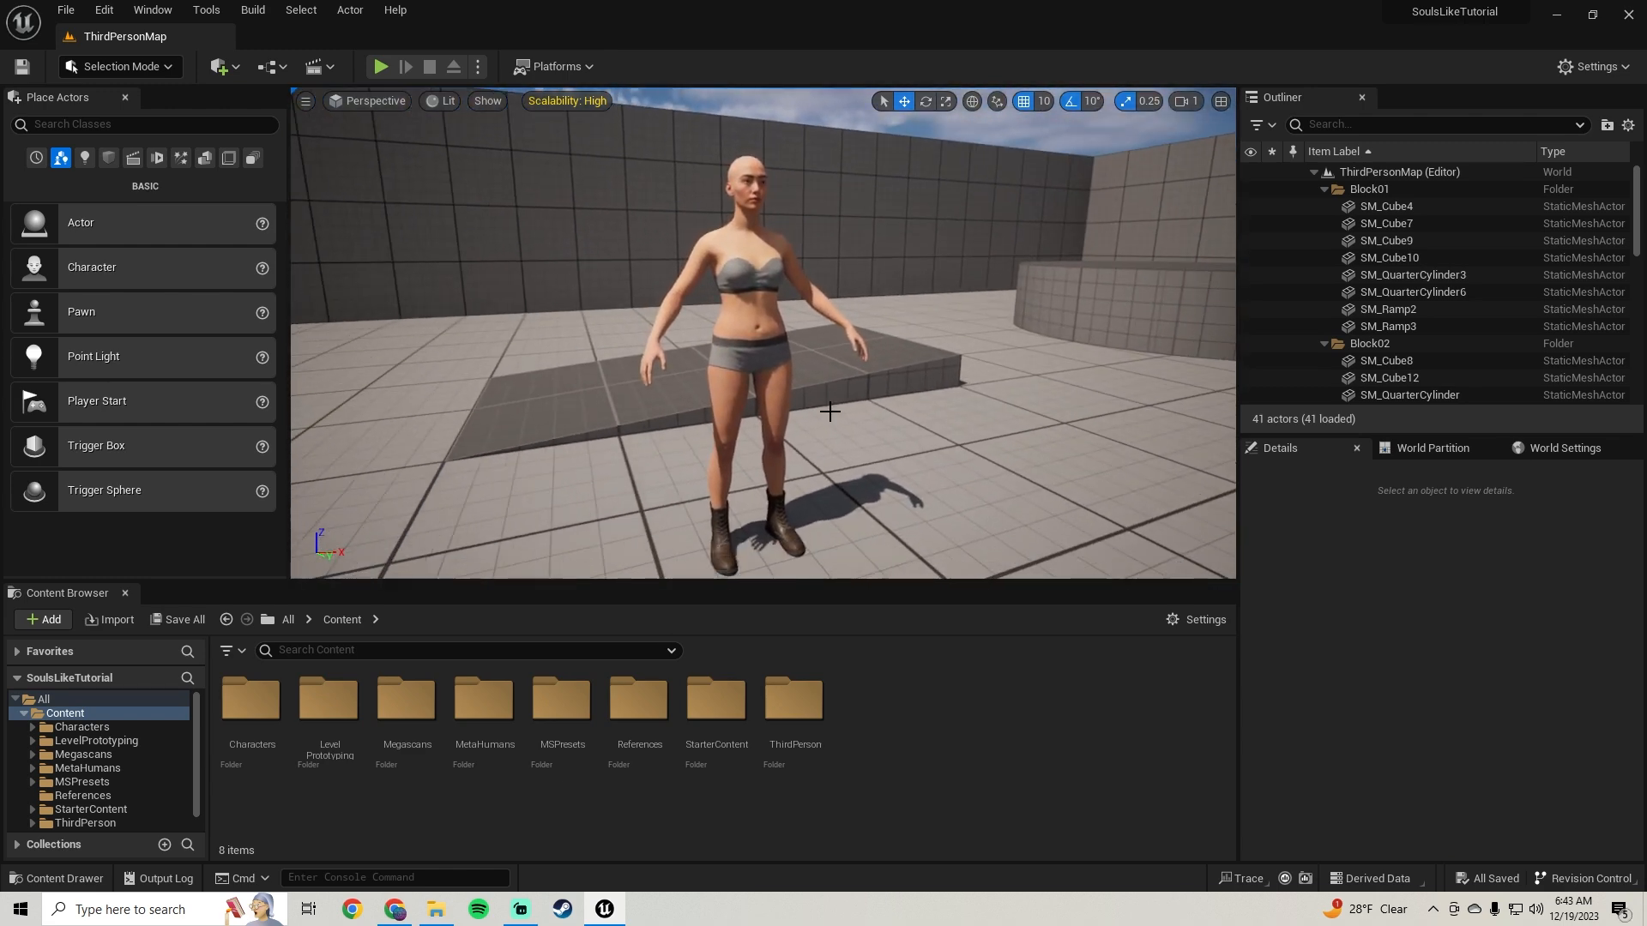
pyautogui.moveTo(720, 280); pyautogui.dragTo(669, 282, button='right')
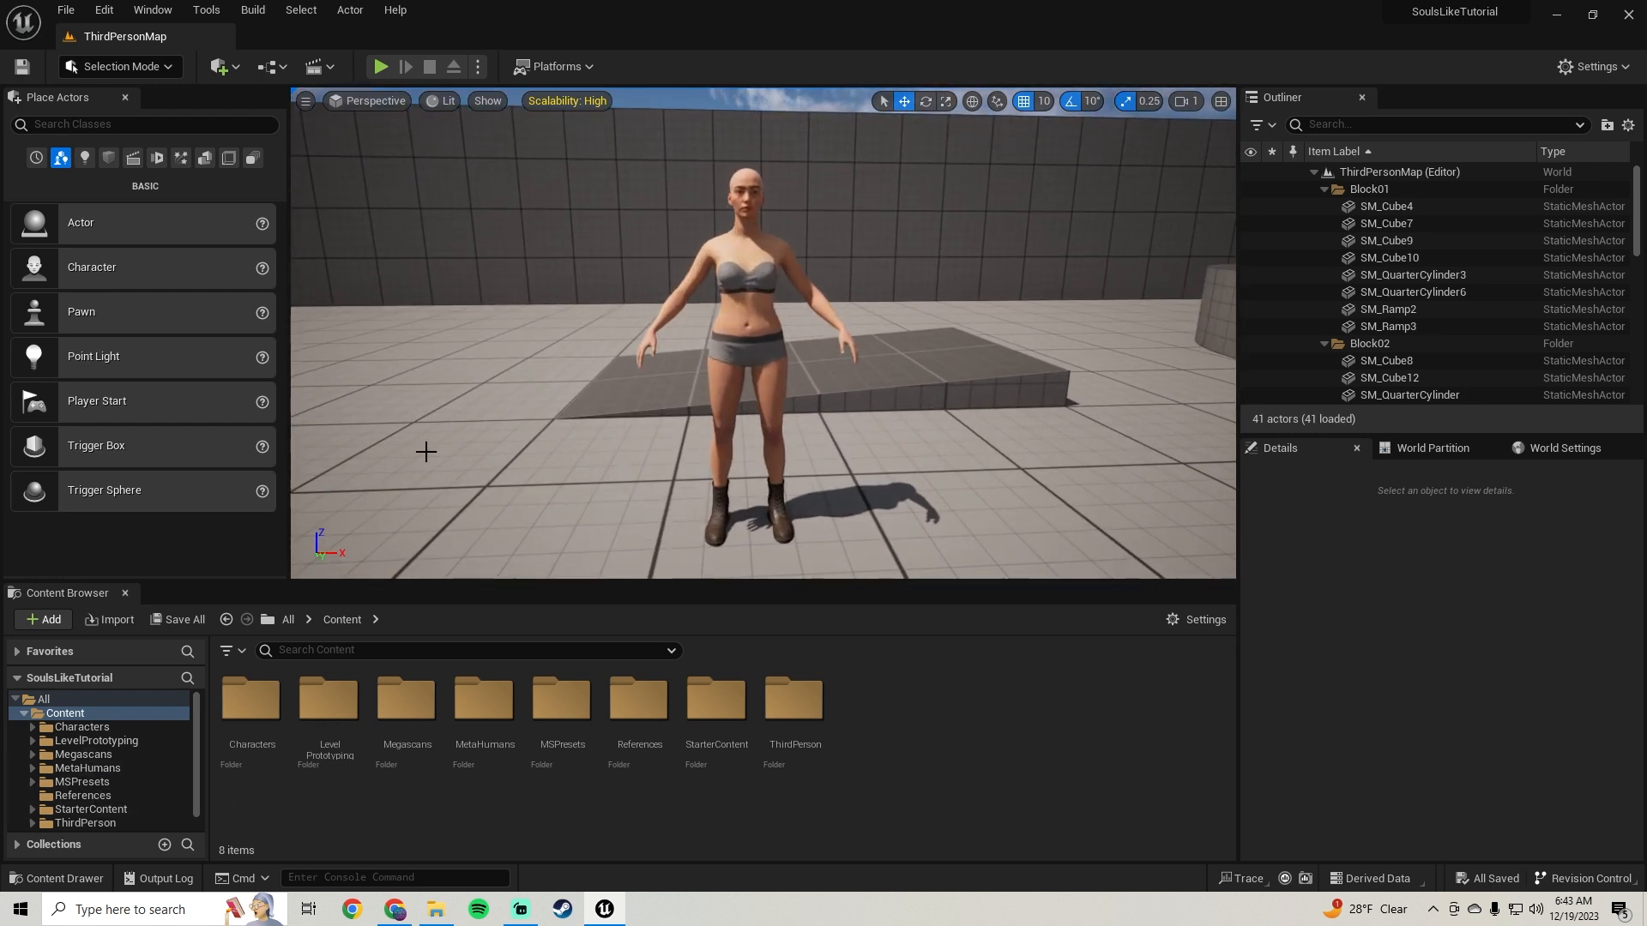
pyautogui.moveTo(791, 354); pyautogui.dragTo(799, 333, button='right')
pyautogui.press('w')
pyautogui.moveTo(726, 286); pyautogui.dragTo(726, 286, button='right')
pyautogui.press('s')
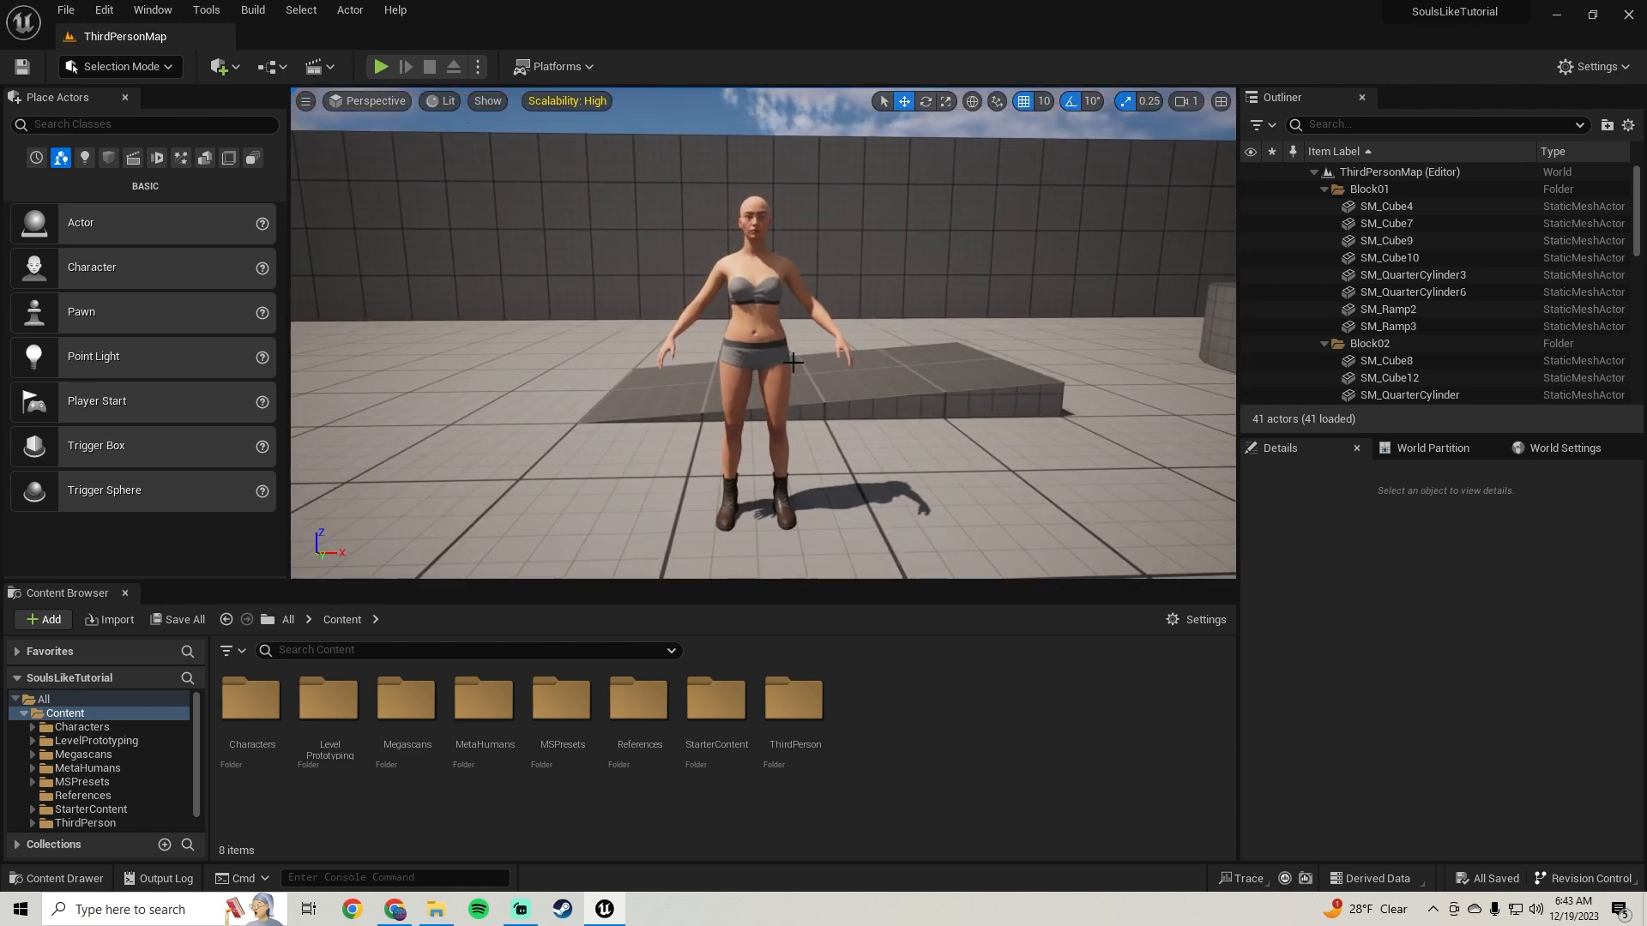
pyautogui.scroll(-1, 86, 814)
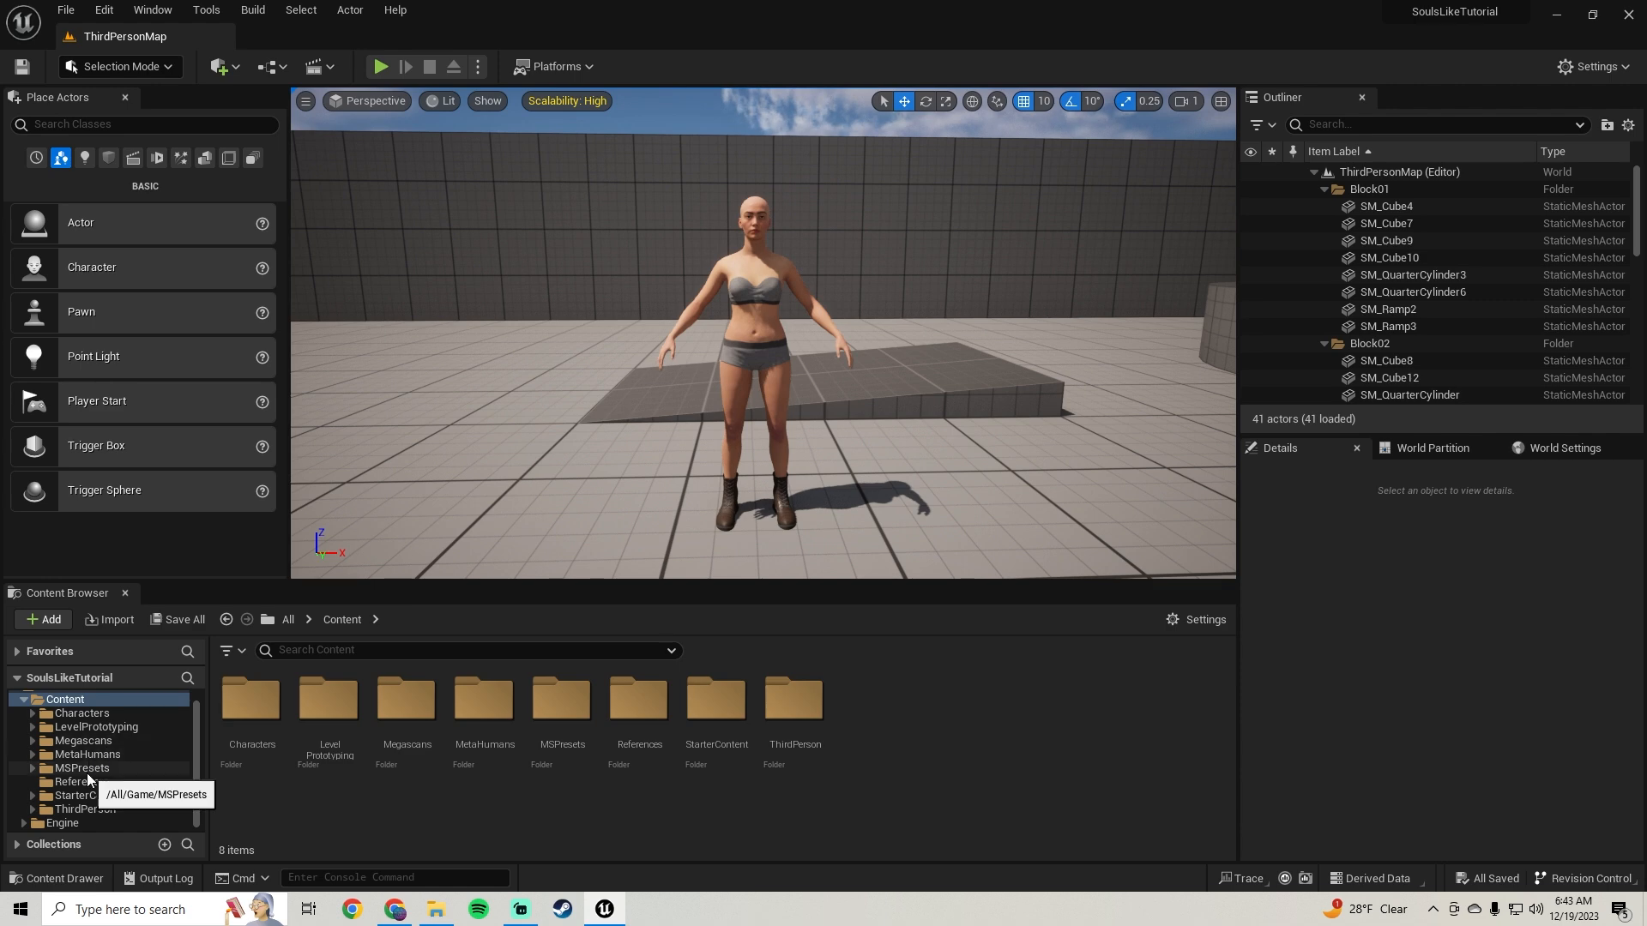
pyautogui.moveTo(697, 468); pyautogui.dragTo(708, 468, button='right')
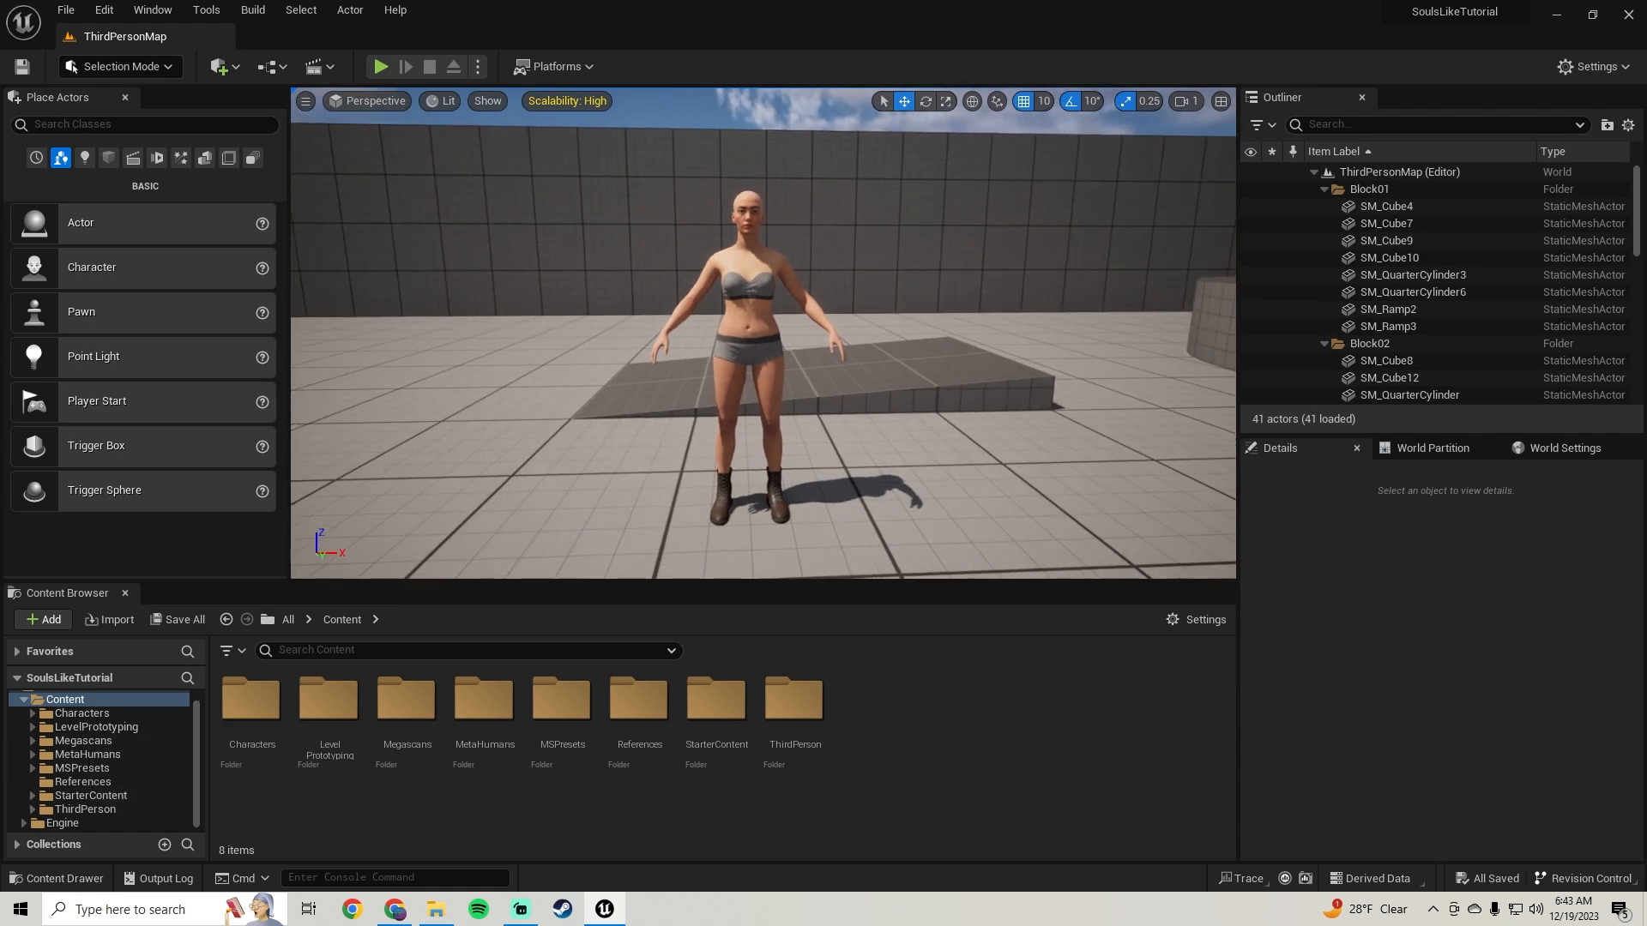
pyautogui.click(745, 311)
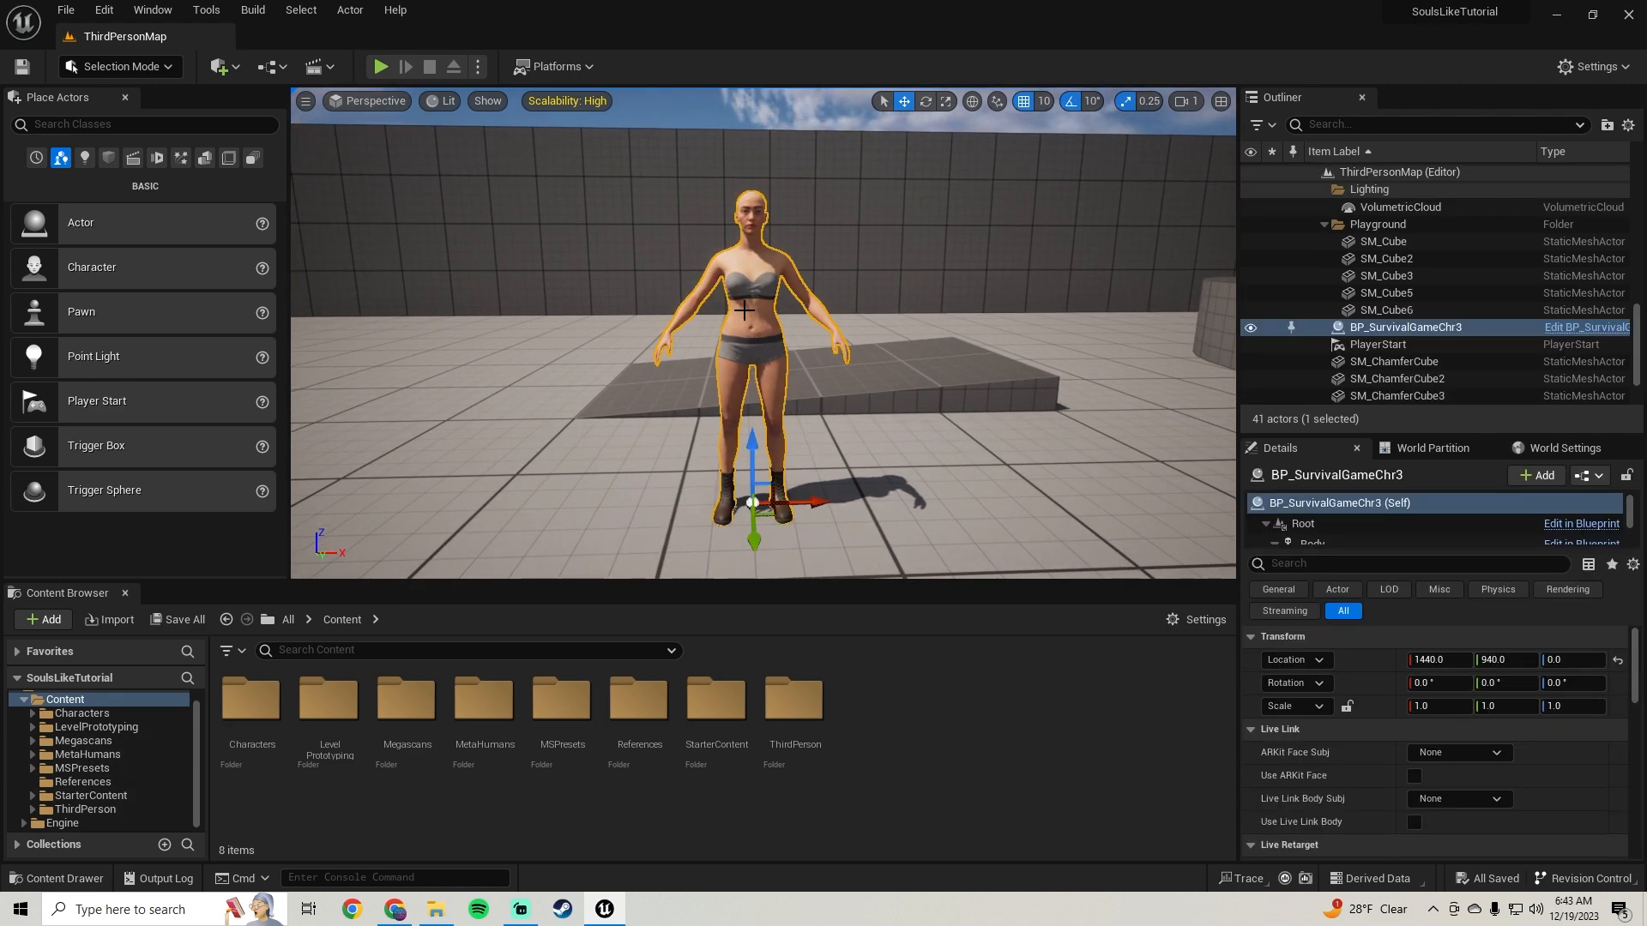
pyautogui.moveTo(886, 428)
pyautogui.mouseDown(button='right')
pyautogui.moveTo(942, 408)
pyautogui.moveTo(895, 412)
pyautogui.mouseUp(button='right')
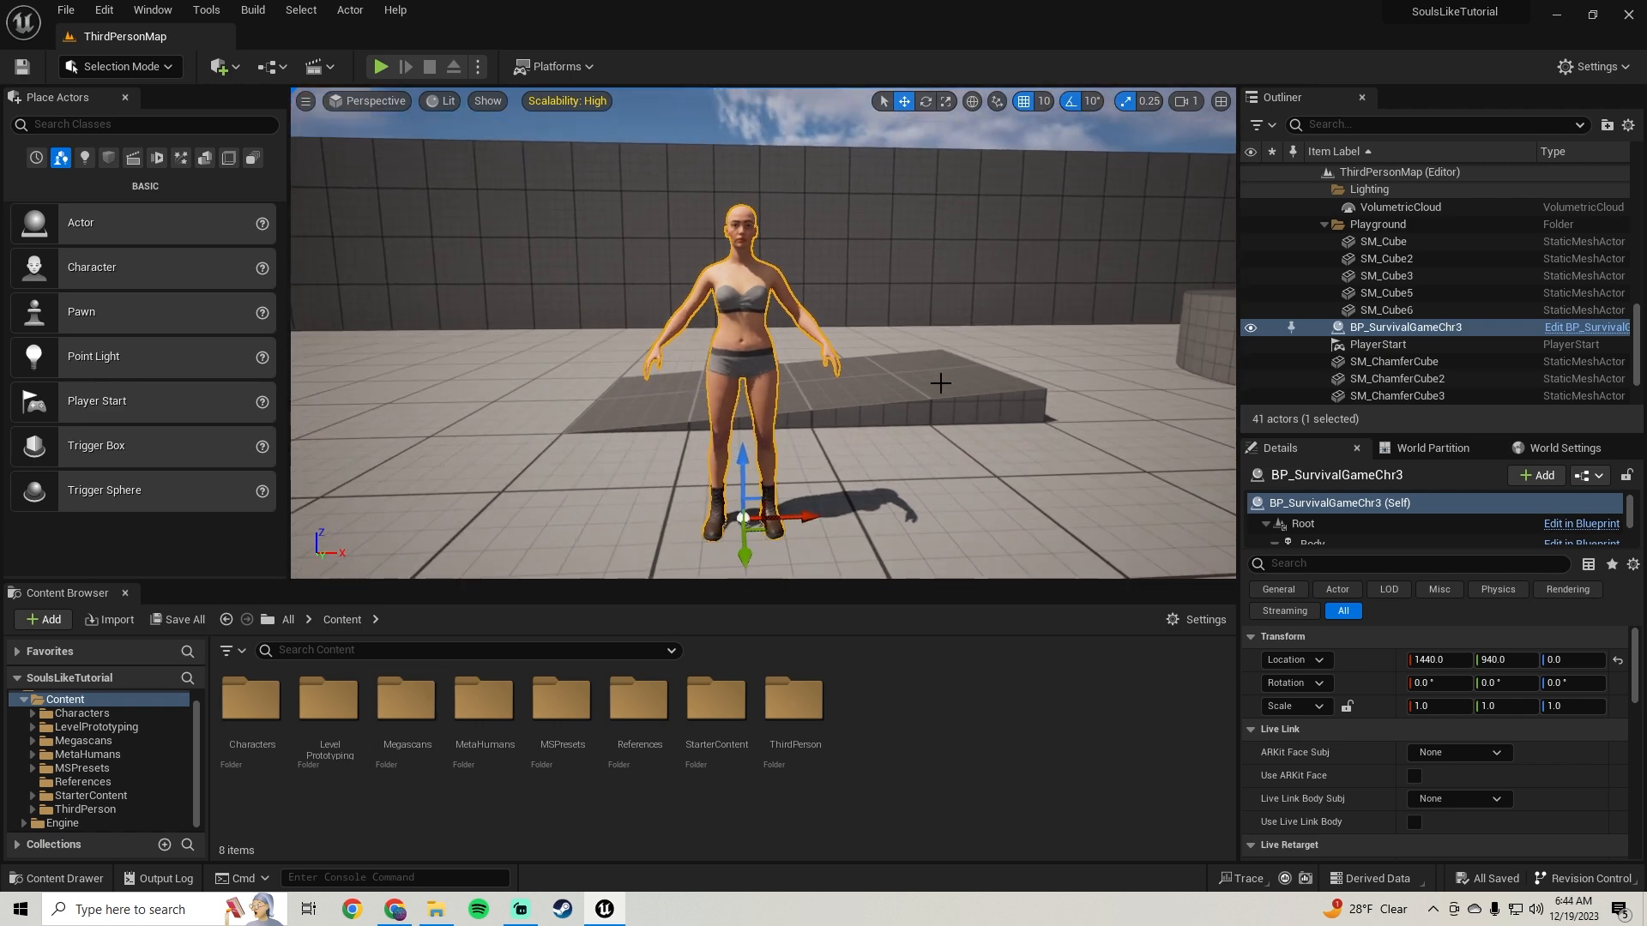
# Step: Open the BP_SurvivalGameChr3 blueprint from the MetaHumans/SurvivalGameChr3 folder, check its Body component, and minimize the blueprint window
pyautogui.click(87, 754)
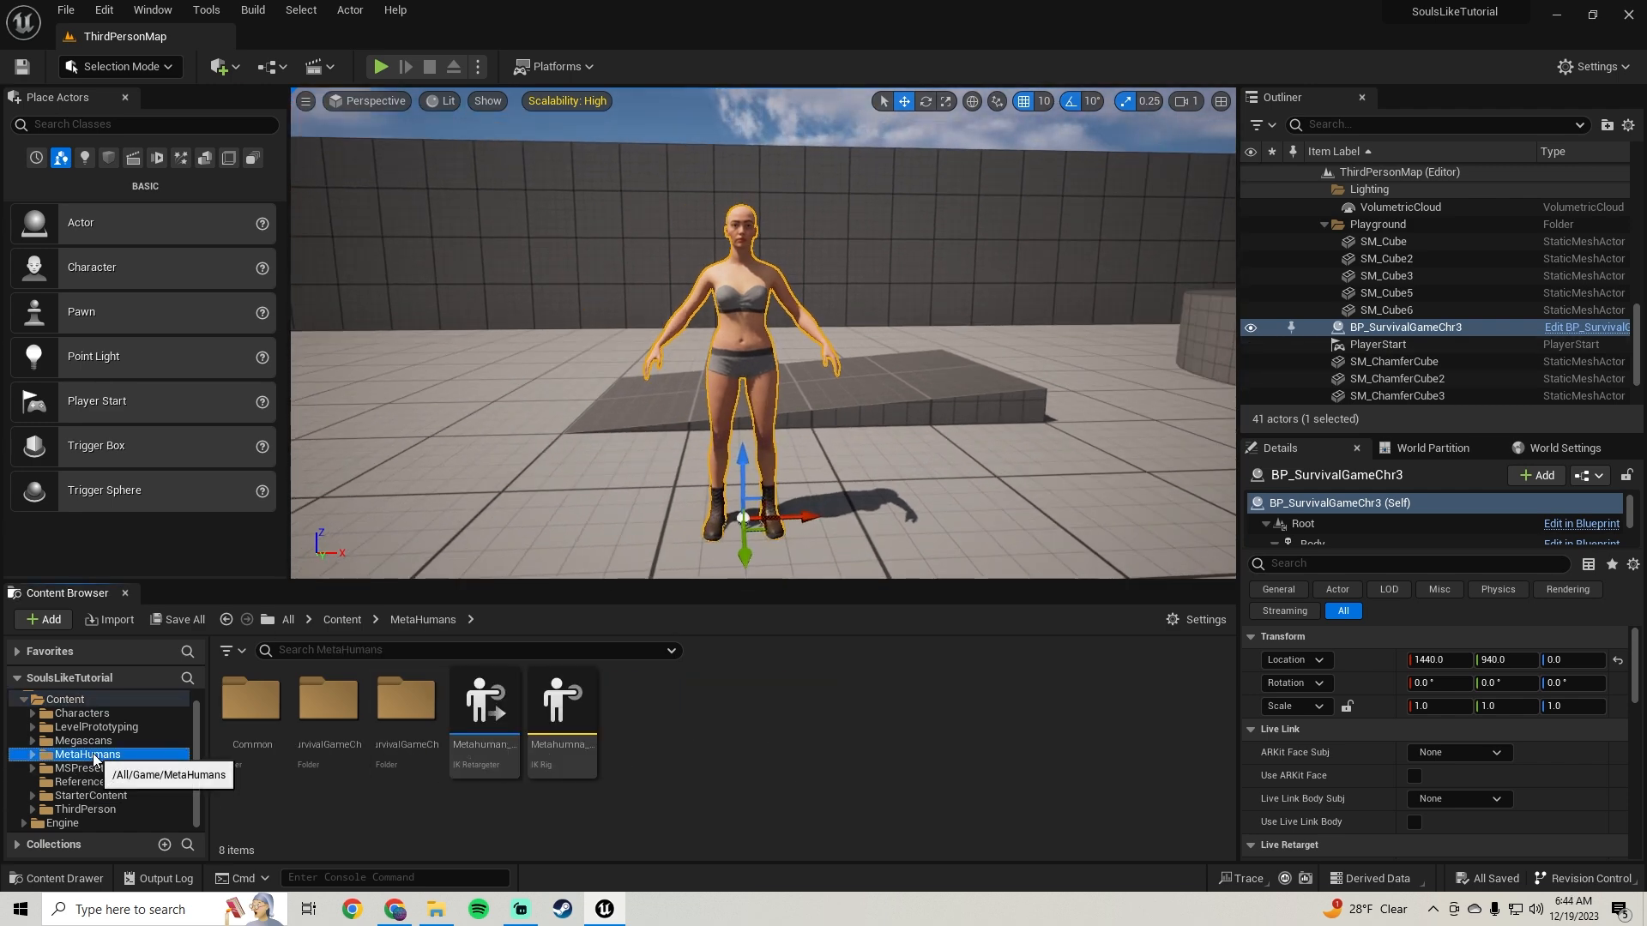
pyautogui.doubleClick(417, 726)
pyautogui.click(796, 748)
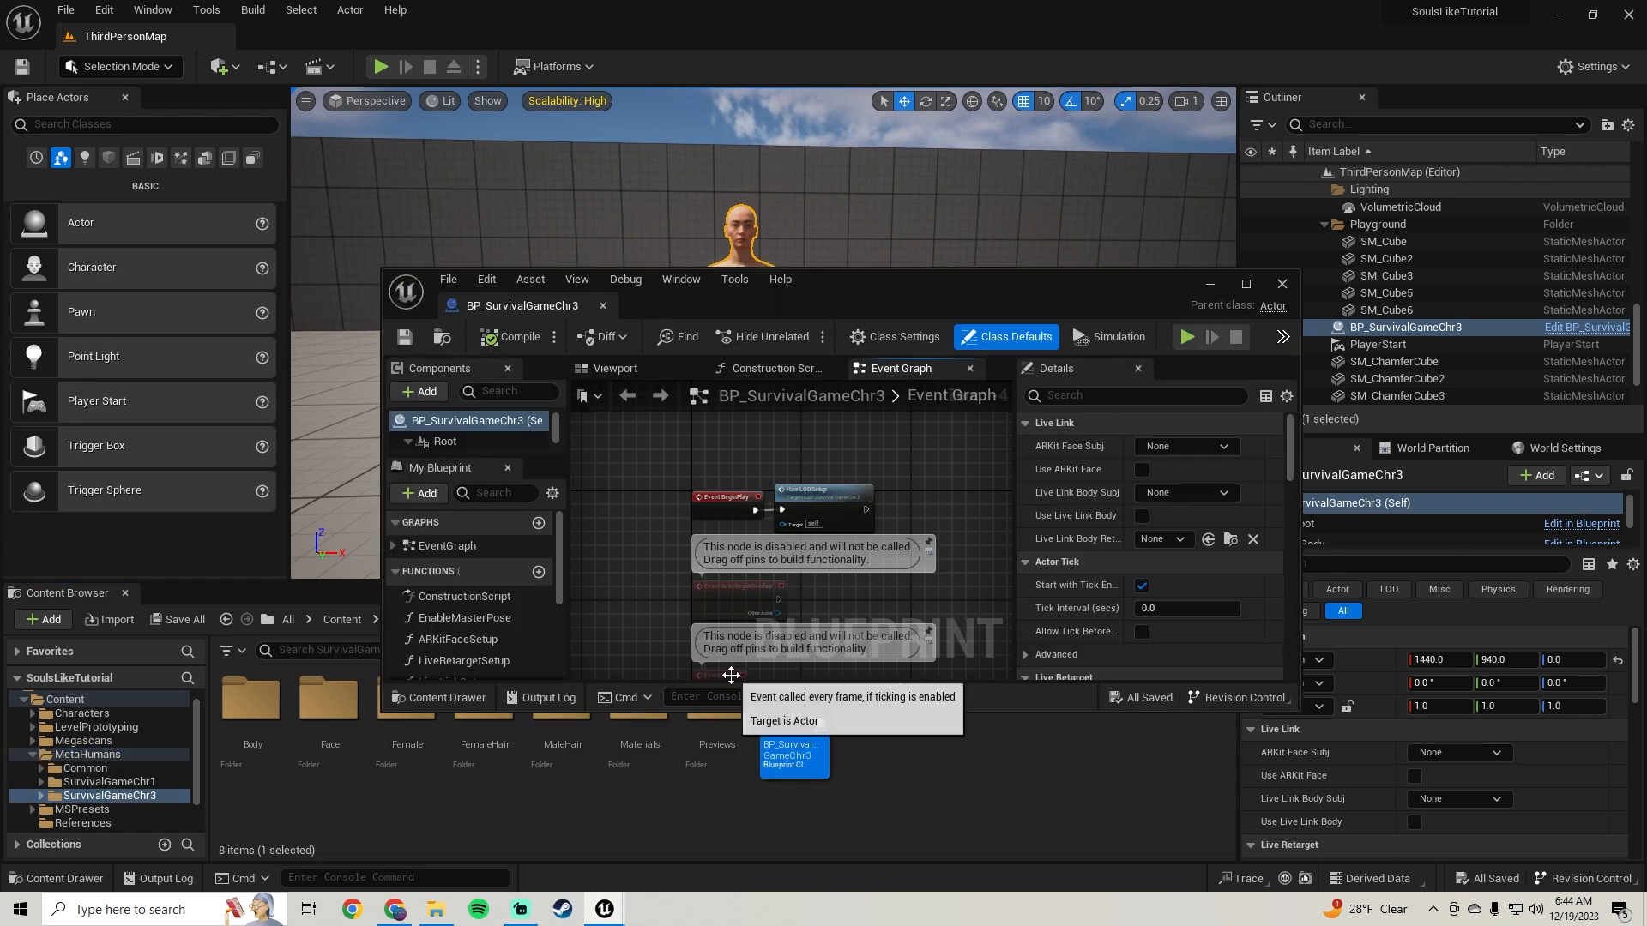
pyautogui.scroll(-1, 510, 426)
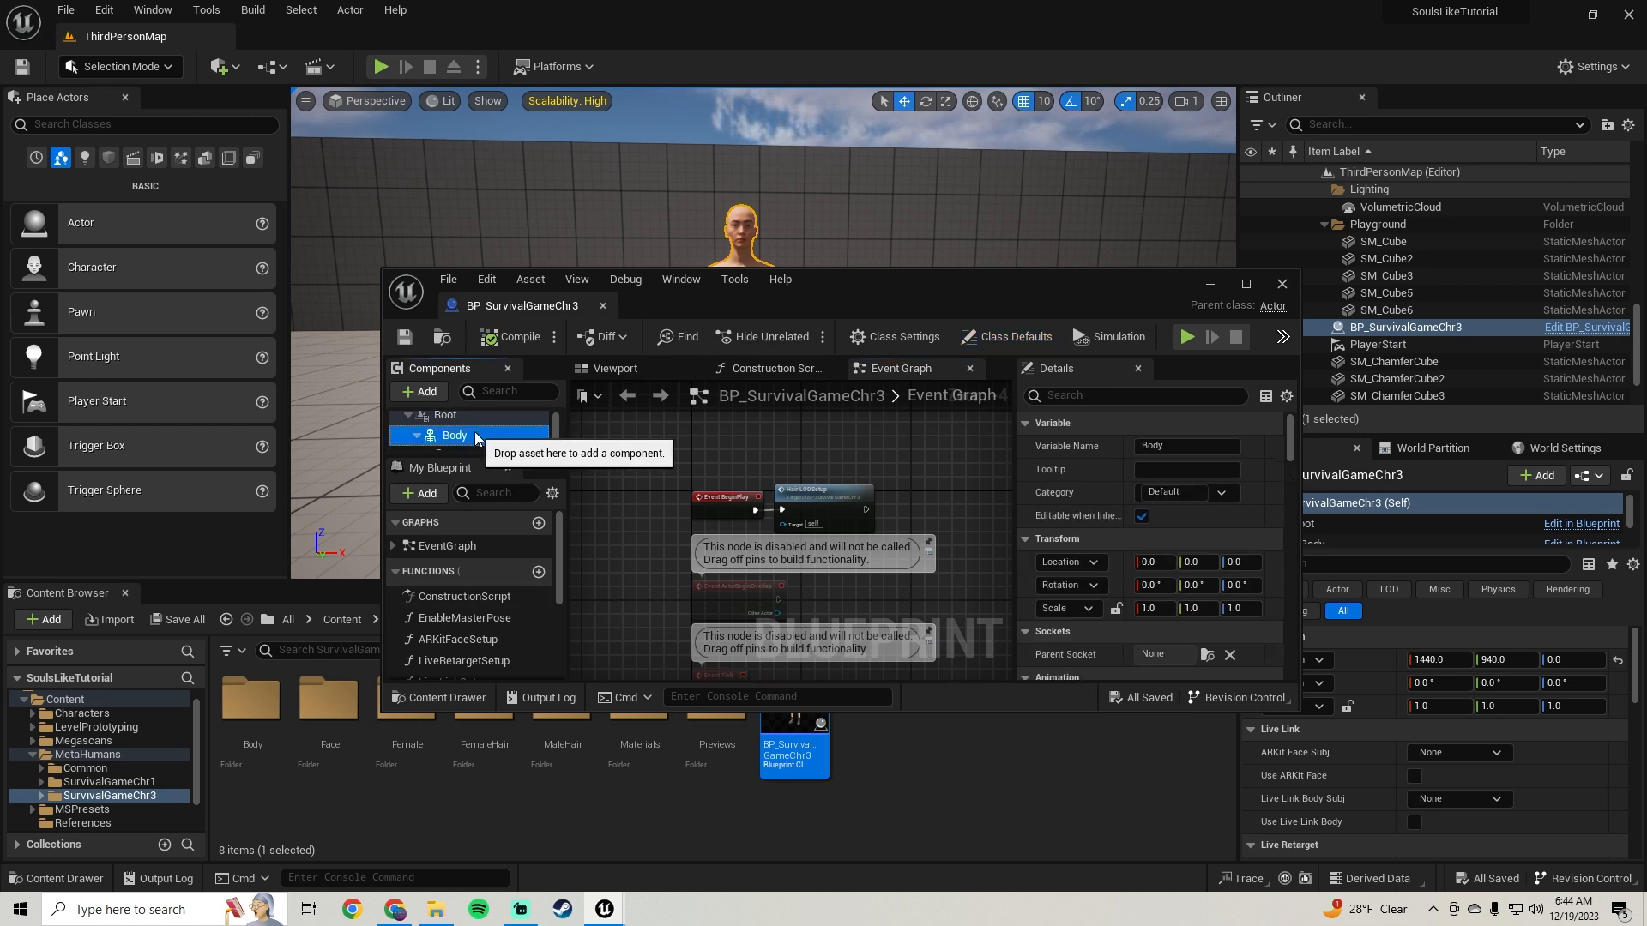
pyautogui.click(1210, 284)
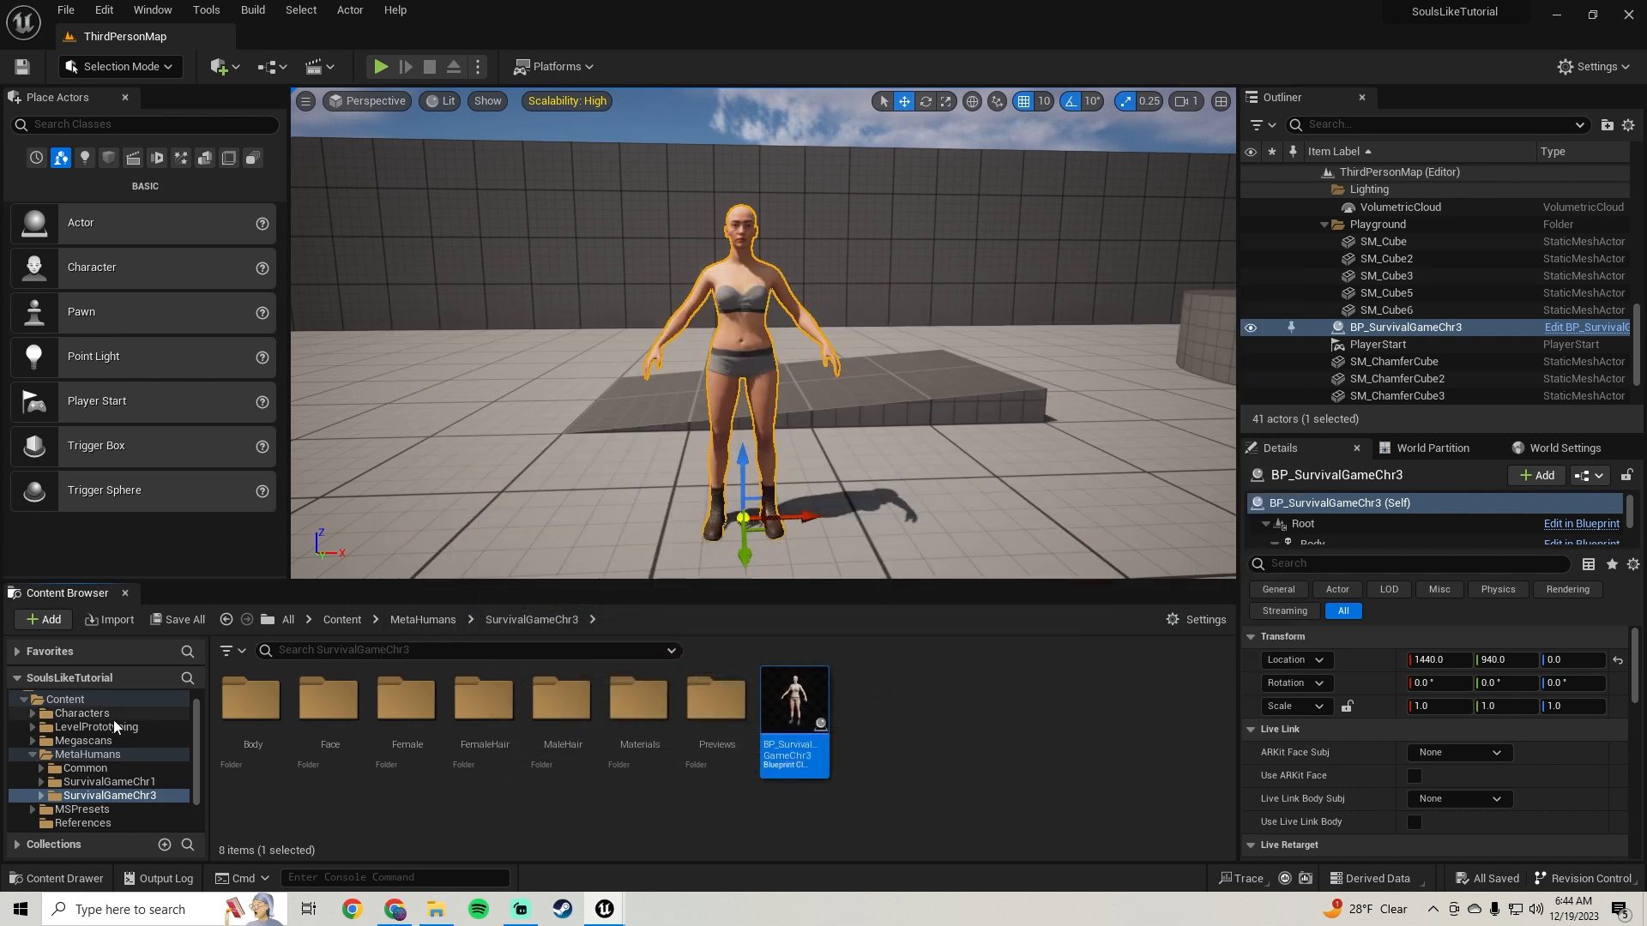
pyautogui.click(89, 755)
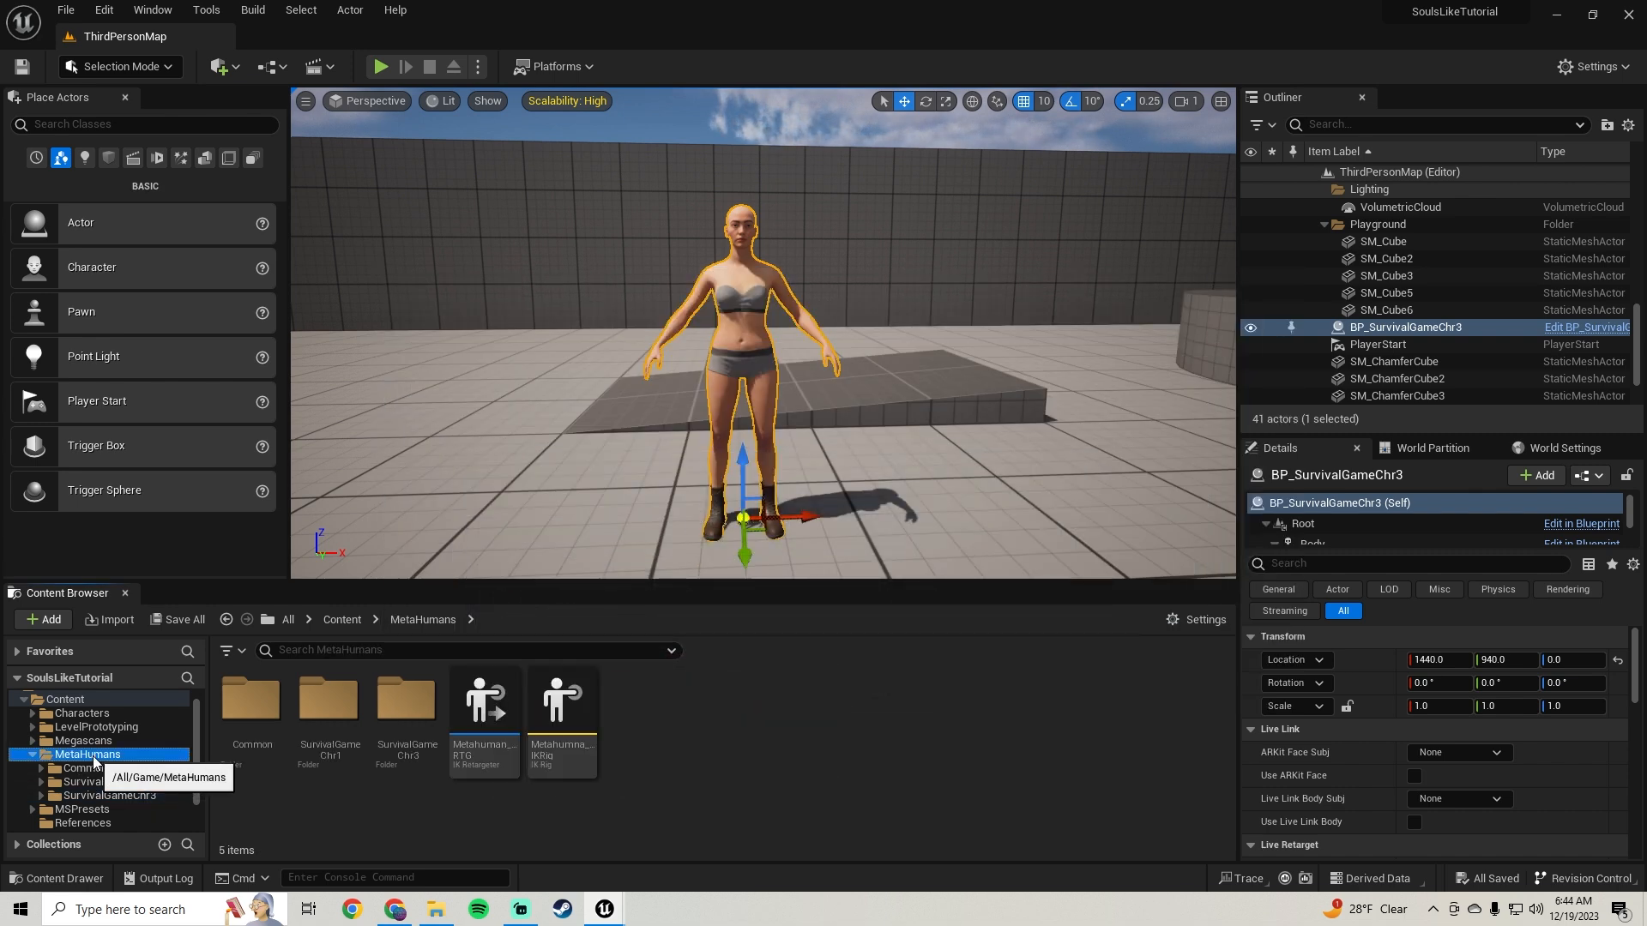
pyautogui.click(128, 799)
pyautogui.moveTo(789, 760)
pyautogui.mouseDown()
pyautogui.moveTo(826, 766)
pyautogui.moveTo(729, 742)
pyautogui.moveTo(775, 766)
pyautogui.mouseUp()
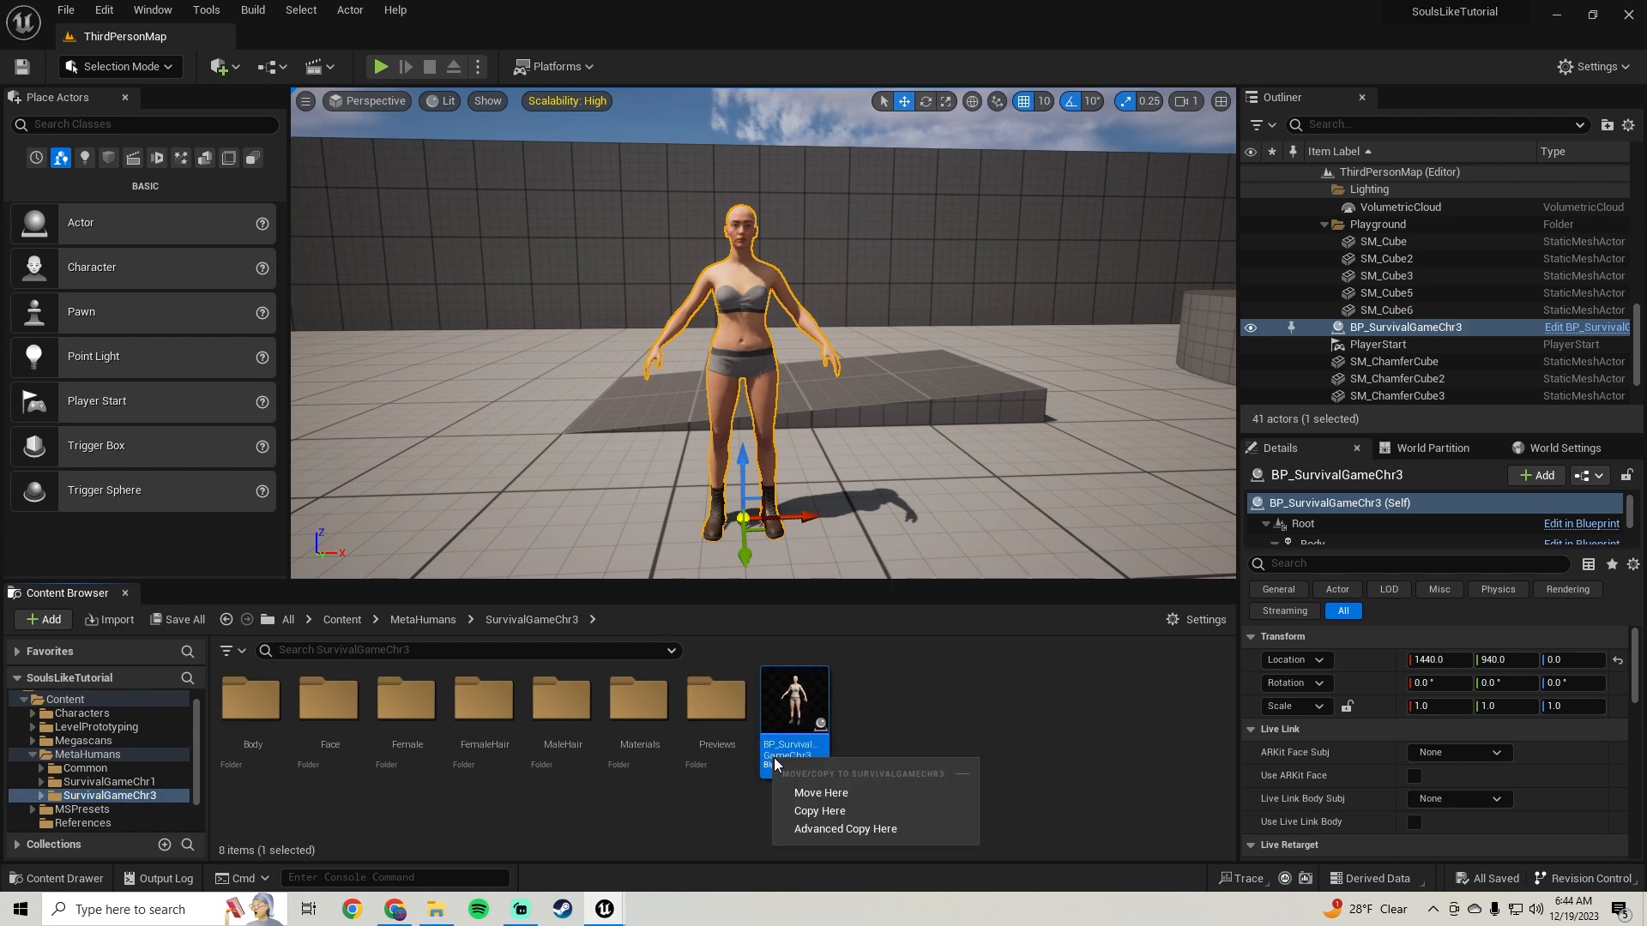
pyautogui.click(941, 683)
pyautogui.rightClick(791, 729)
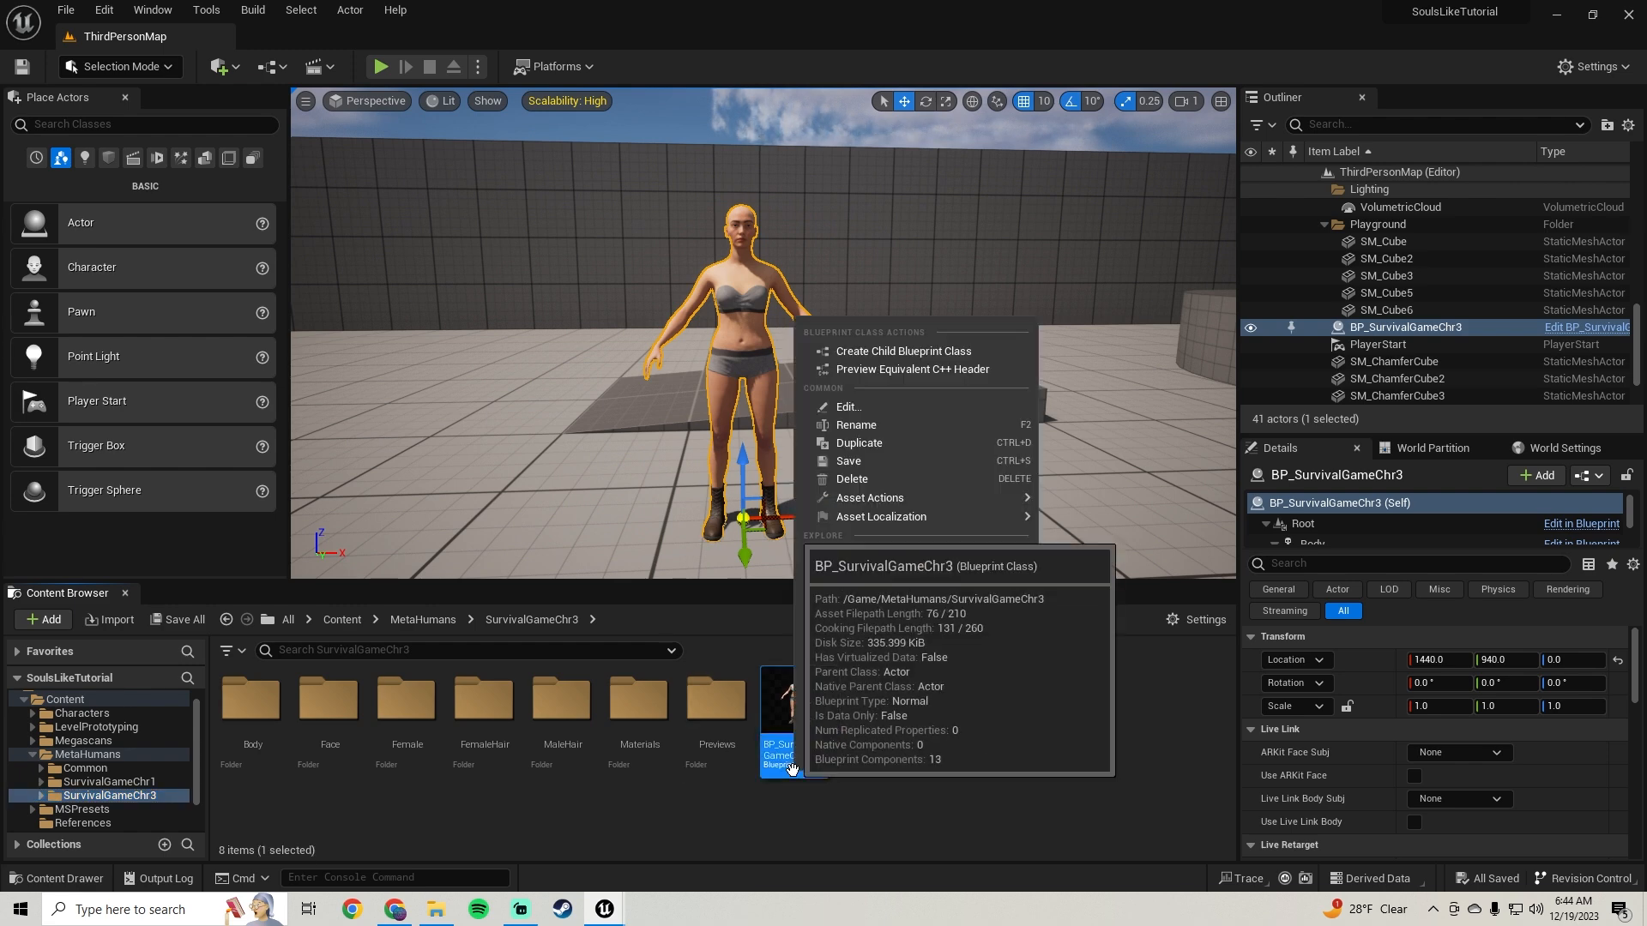
pyautogui.click(733, 817)
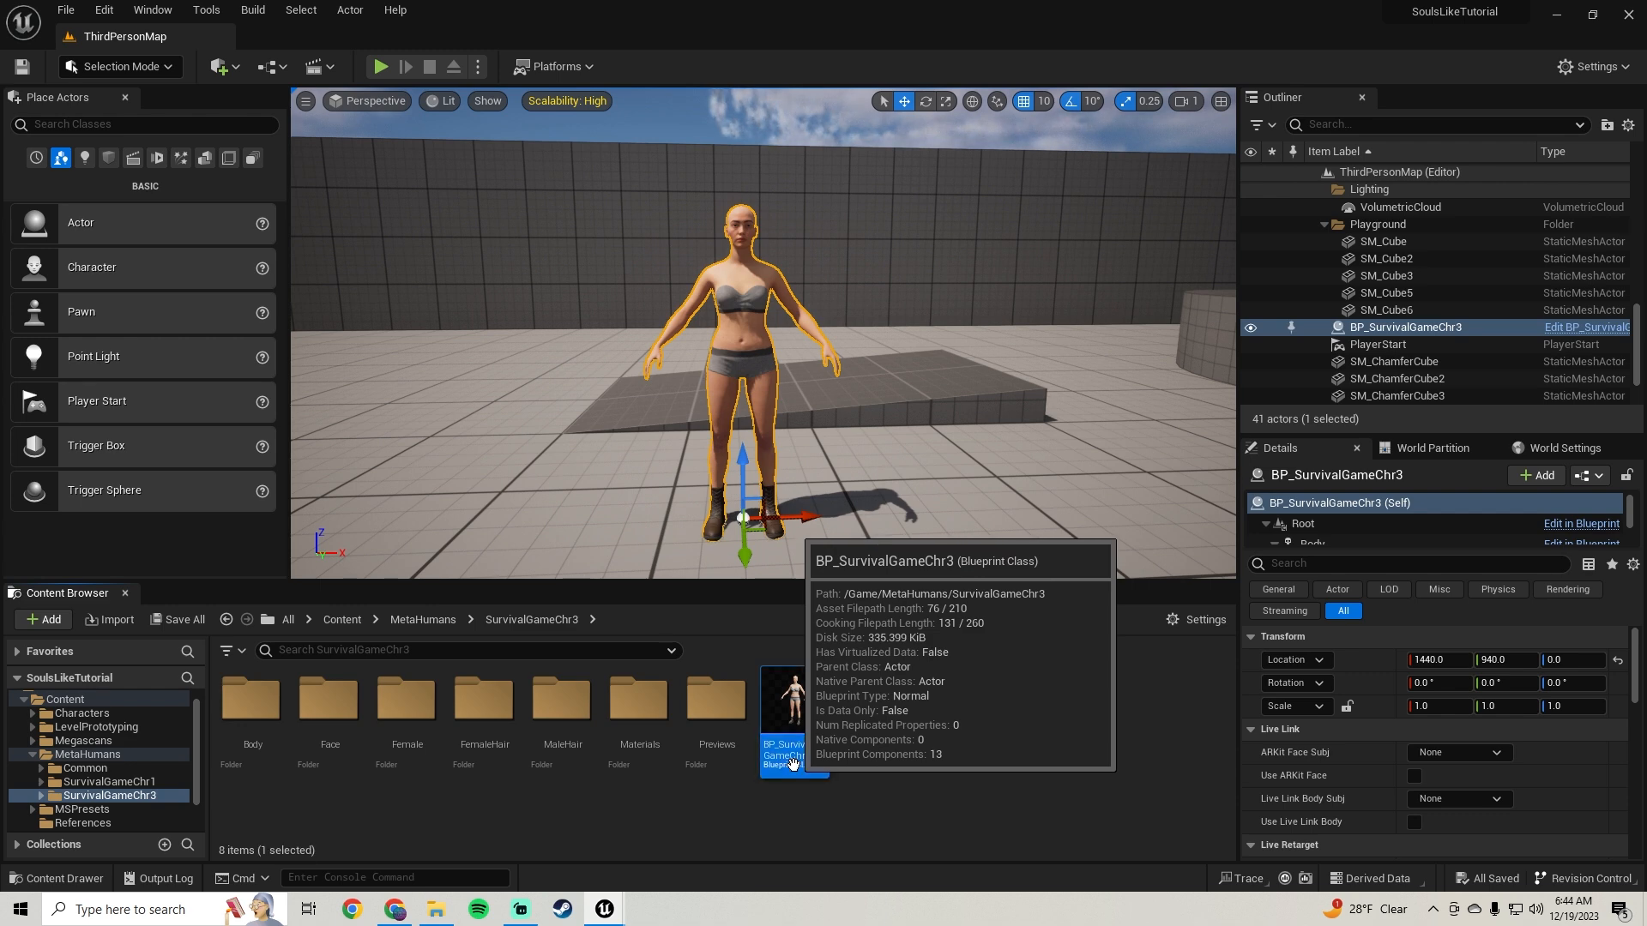
# Step: Reopen BP_SurvivalGameChr3, inspect the Body component's M_BodySynthesized material, and locate that material in its content folder
pyautogui.doubleClick(792, 764)
pyautogui.click(461, 434)
pyautogui.scroll(-5, 1089, 471)
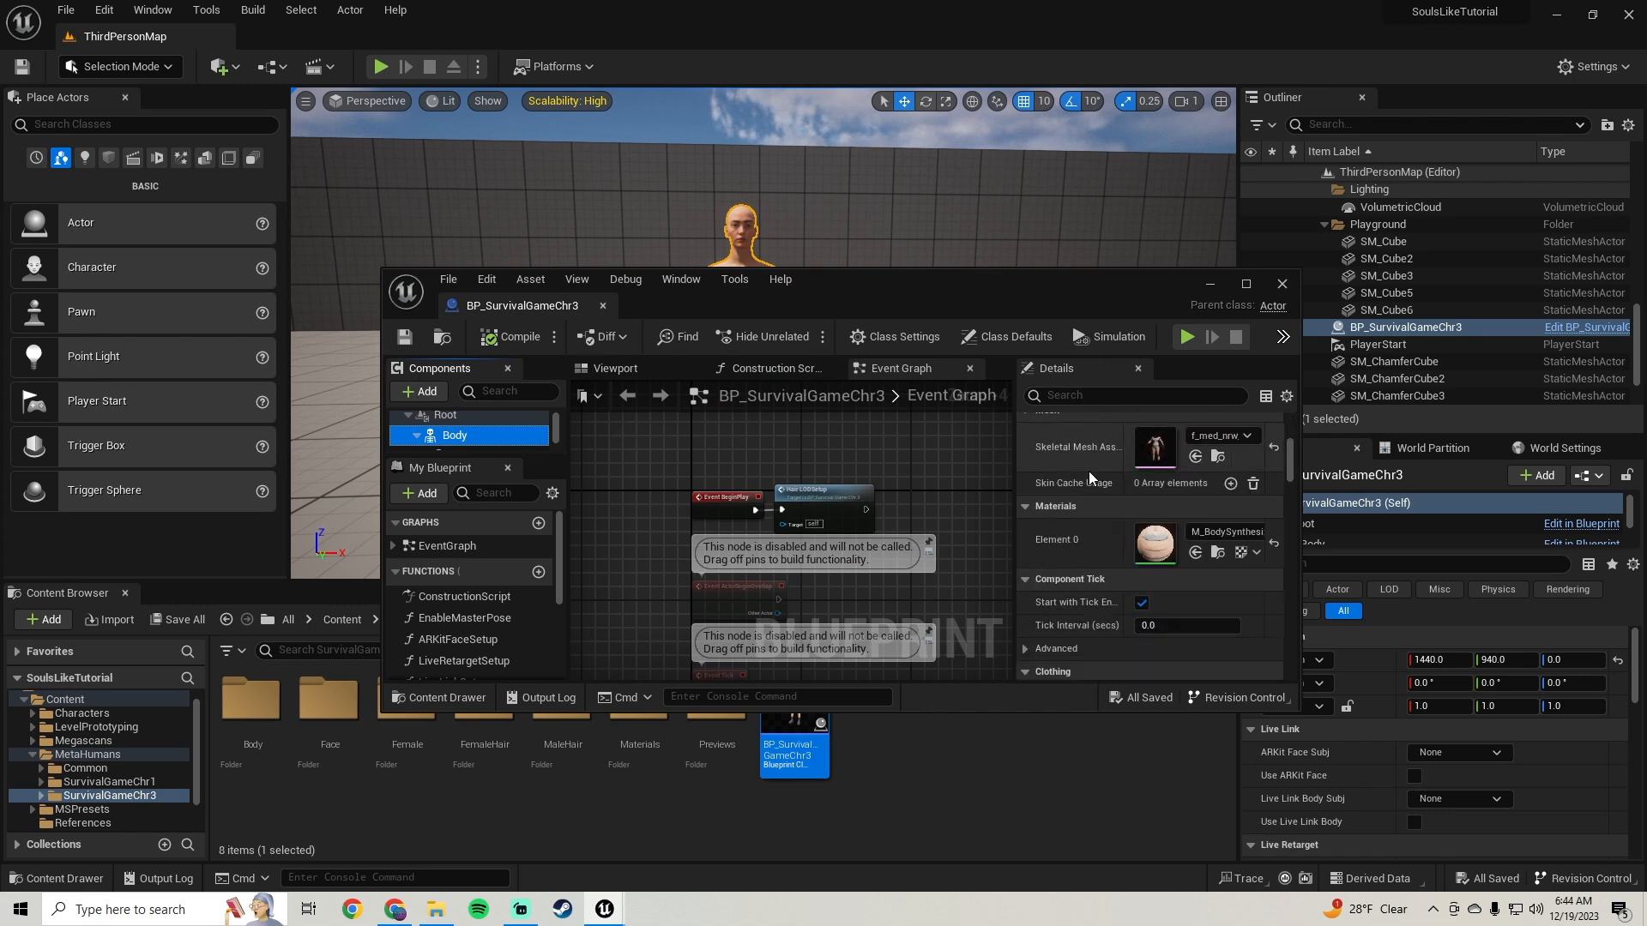
pyautogui.doubleClick(1141, 547)
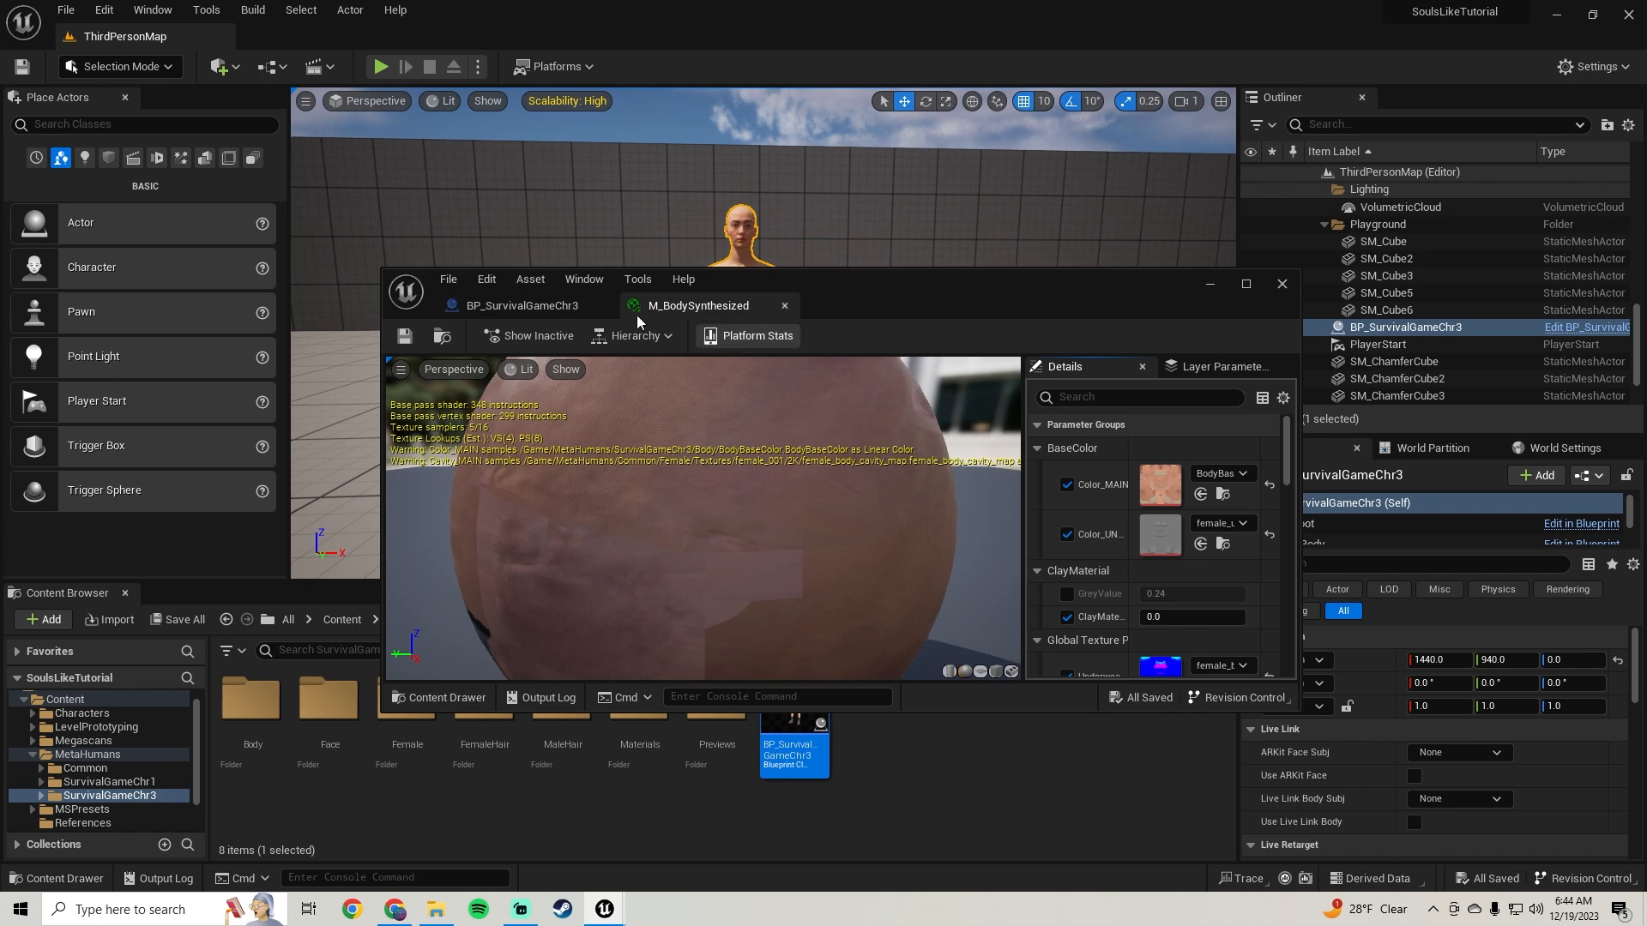
pyautogui.click(522, 305)
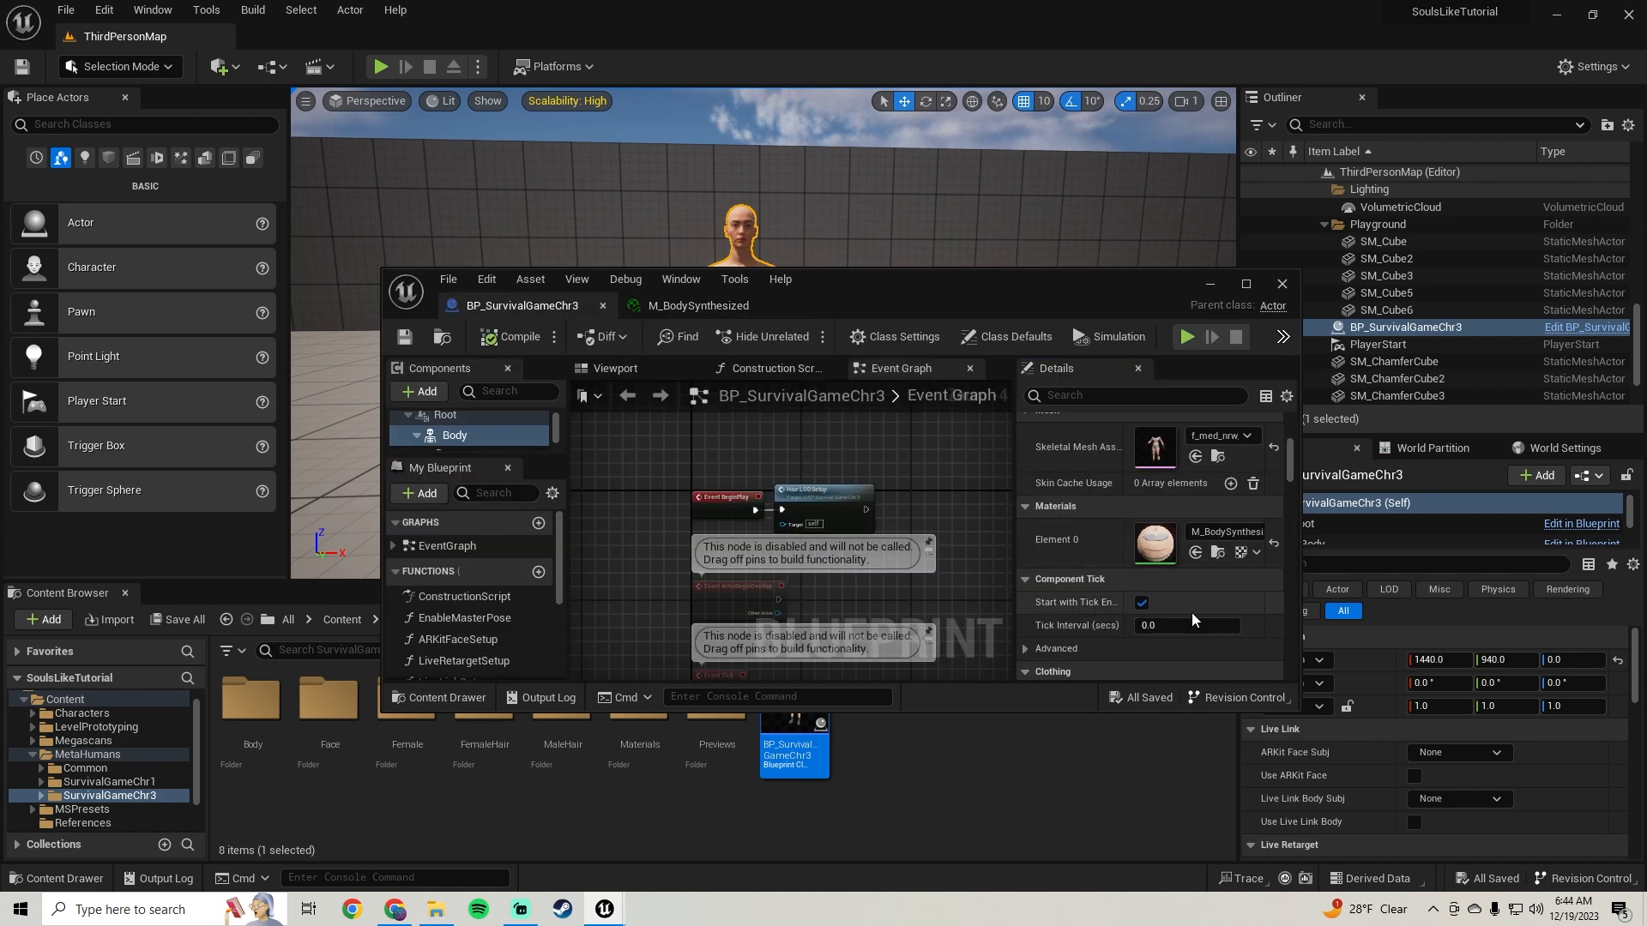
pyautogui.click(1219, 552)
pyautogui.click(1208, 287)
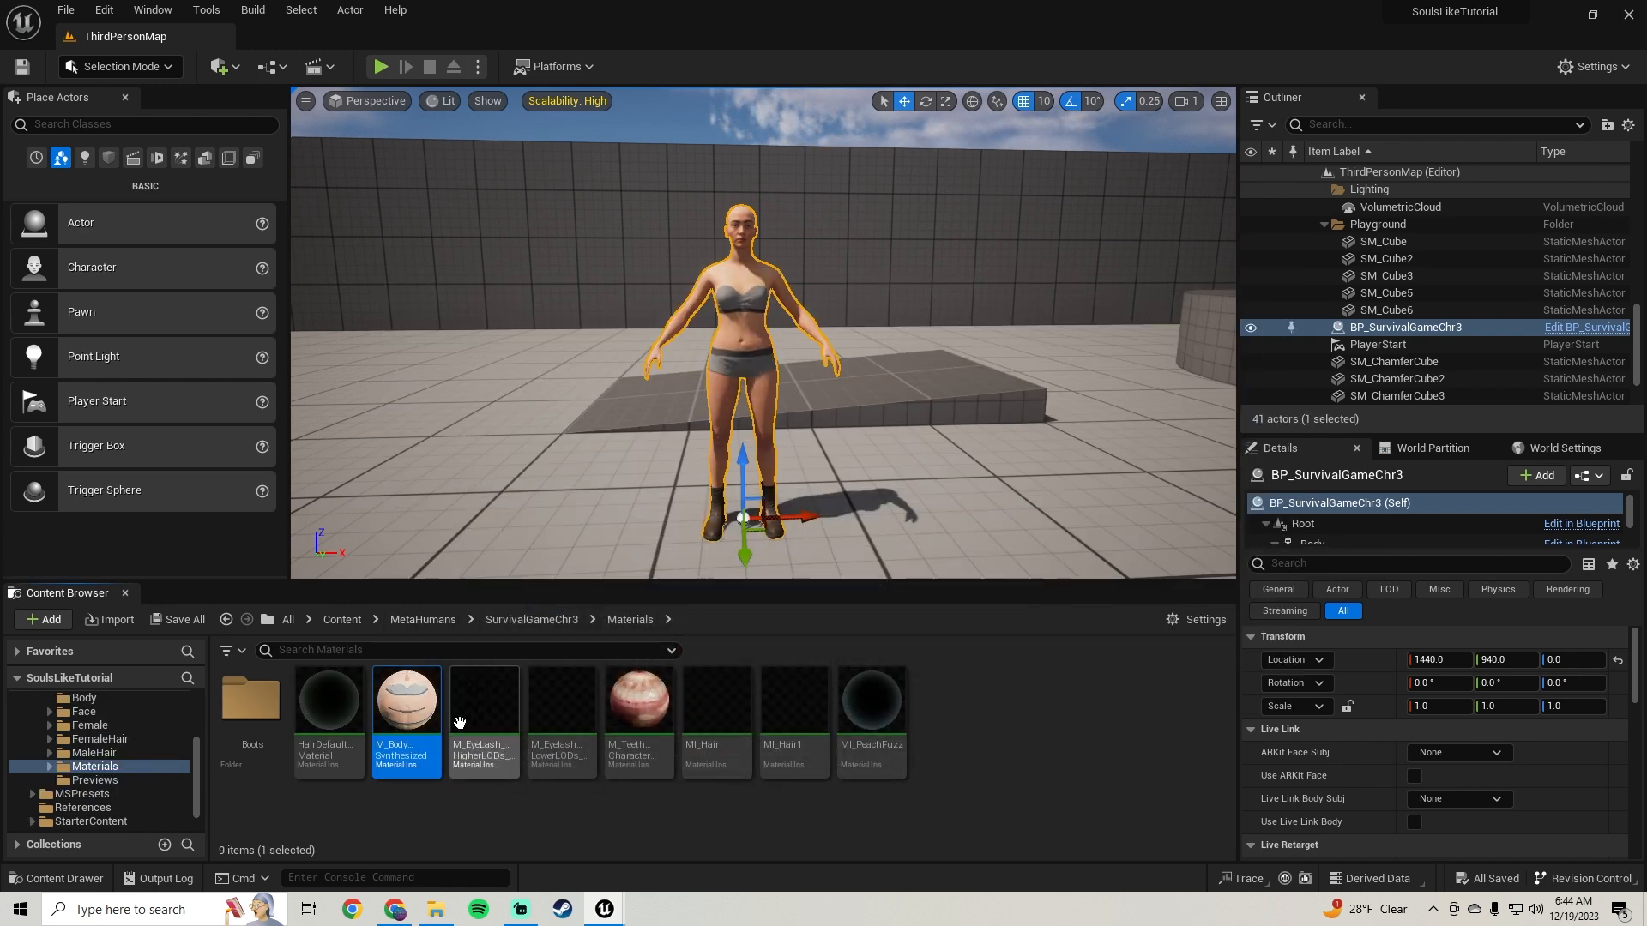
# Step: Duplicate the M_BodySynthesized material instance in the Materials folder, keeping the suggested name
pyautogui.rightClick(410, 755)
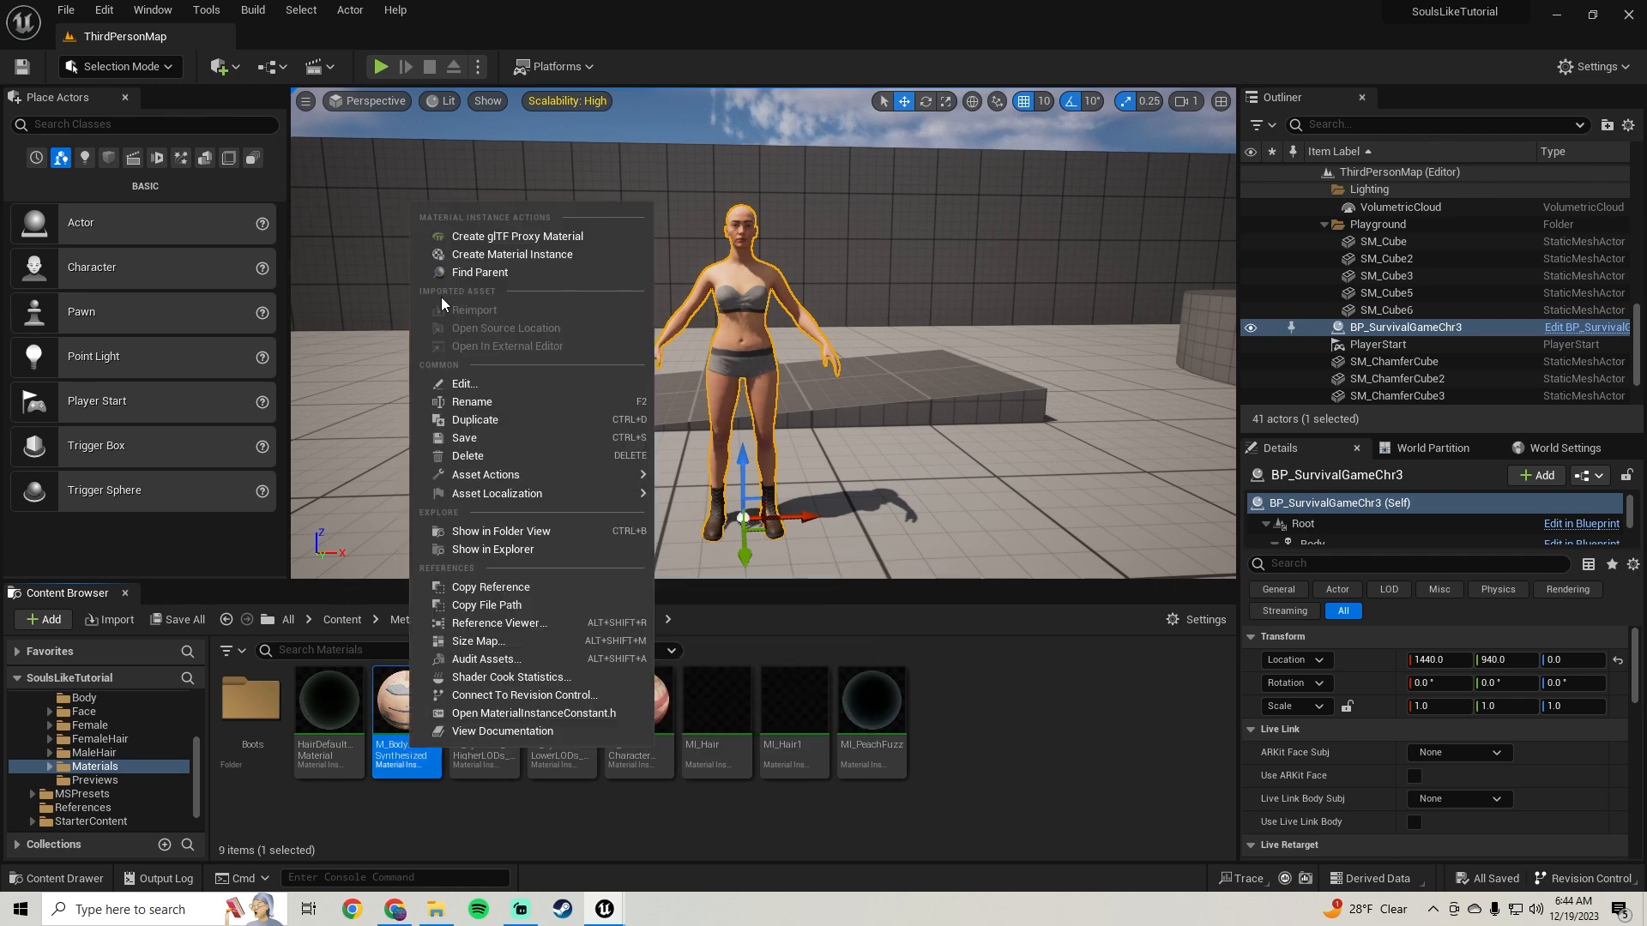
pyautogui.click(502, 421)
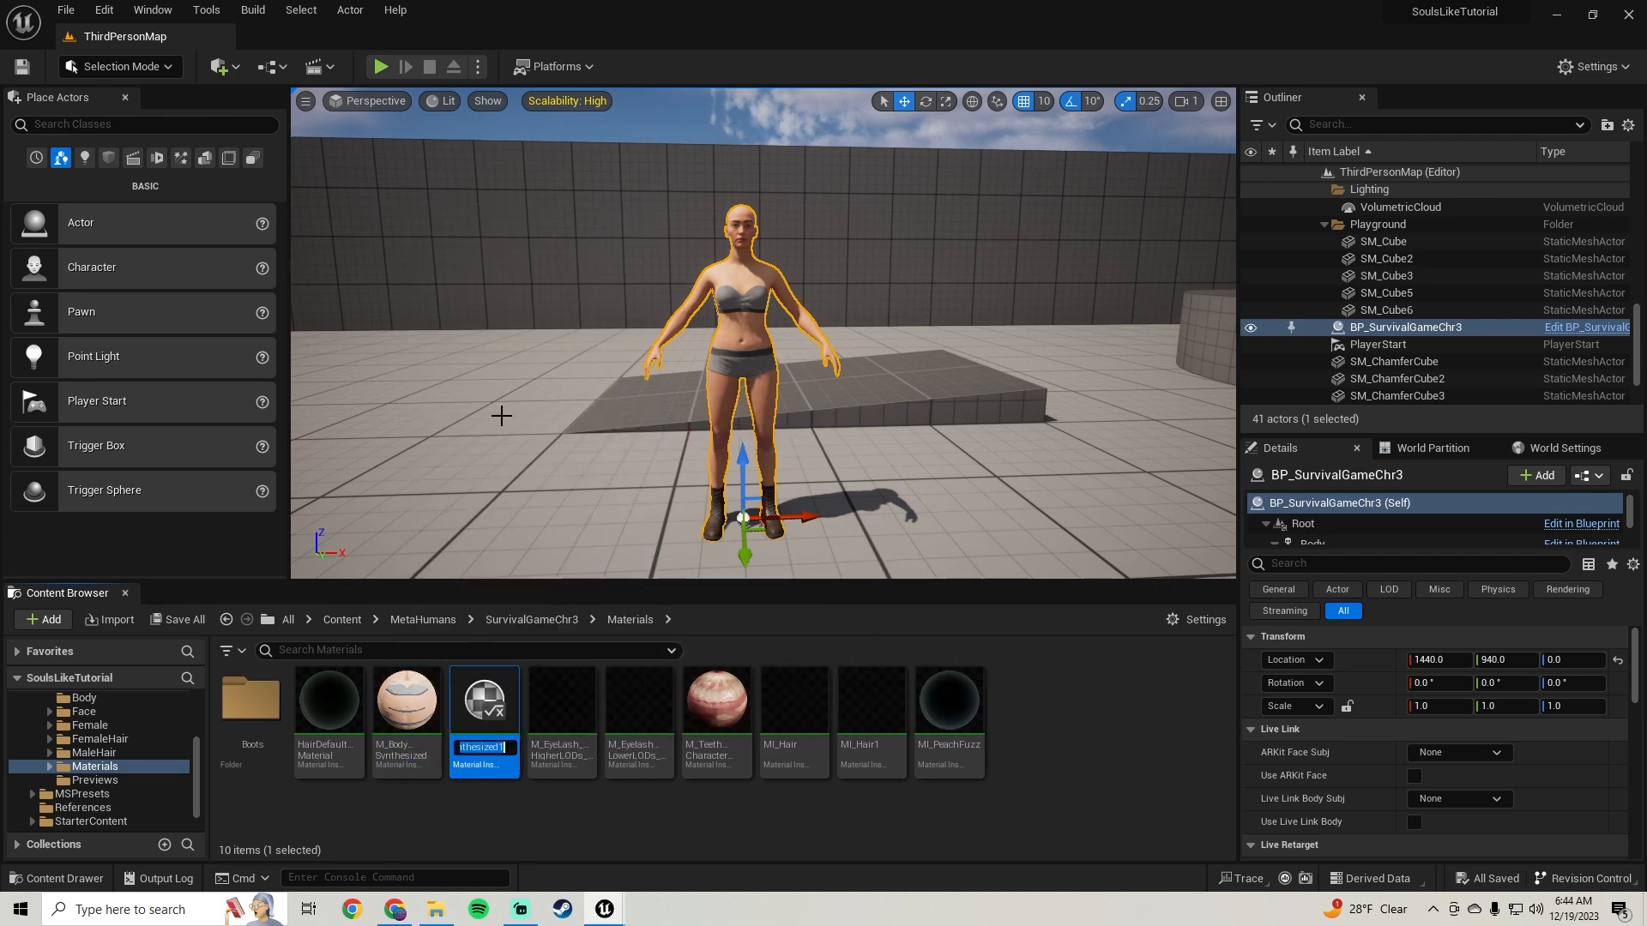
pyautogui.press('Return')
# Step: Assign the duplicated M_BodySynthesized1 material to Element 0 of the Body component in BP_SurvivalGameChr3 and save the blueprint
pyautogui.moveTo(605, 909)
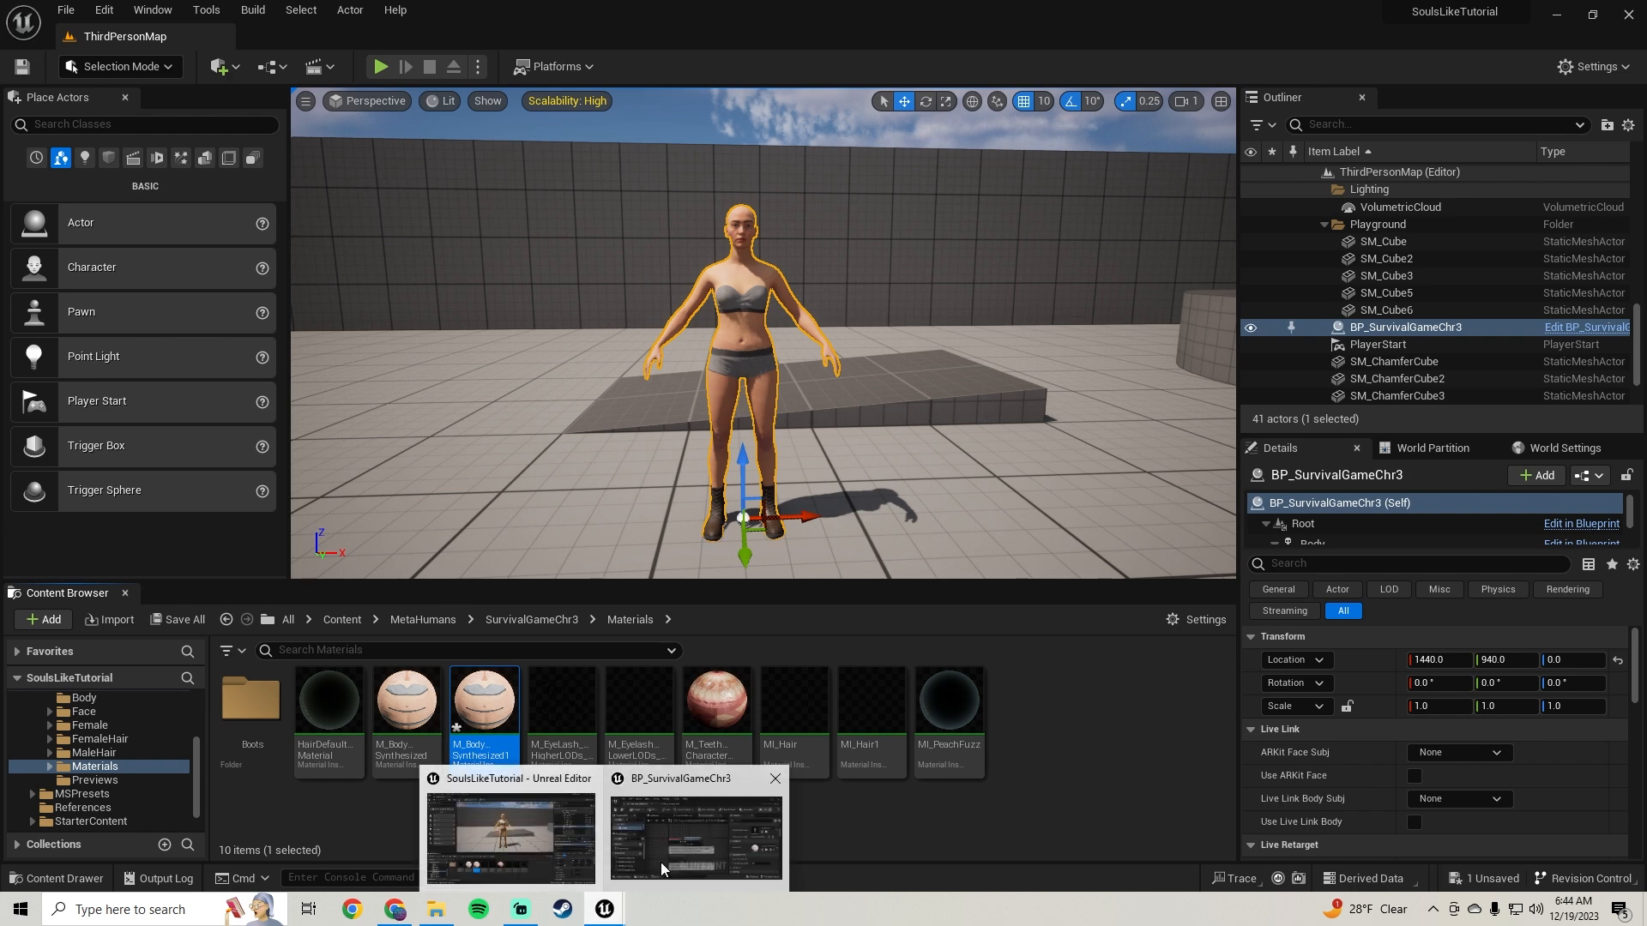
pyautogui.click(687, 837)
pyautogui.moveTo(903, 298); pyautogui.dragTo(885, 233)
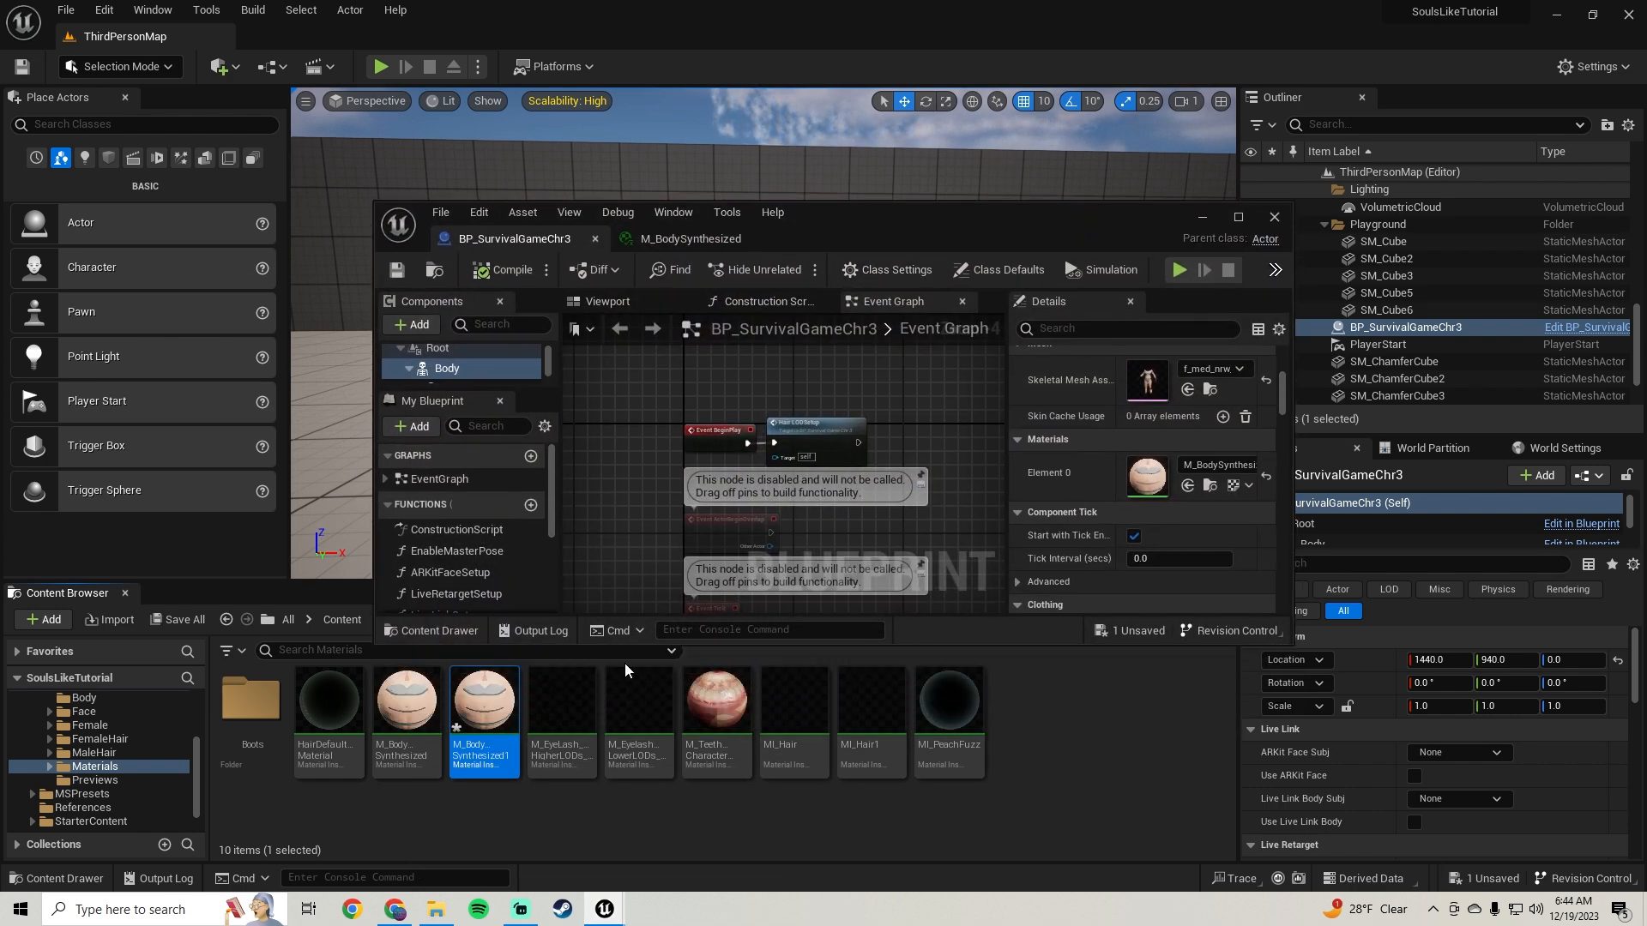
pyautogui.moveTo(503, 754); pyautogui.dragTo(1146, 478)
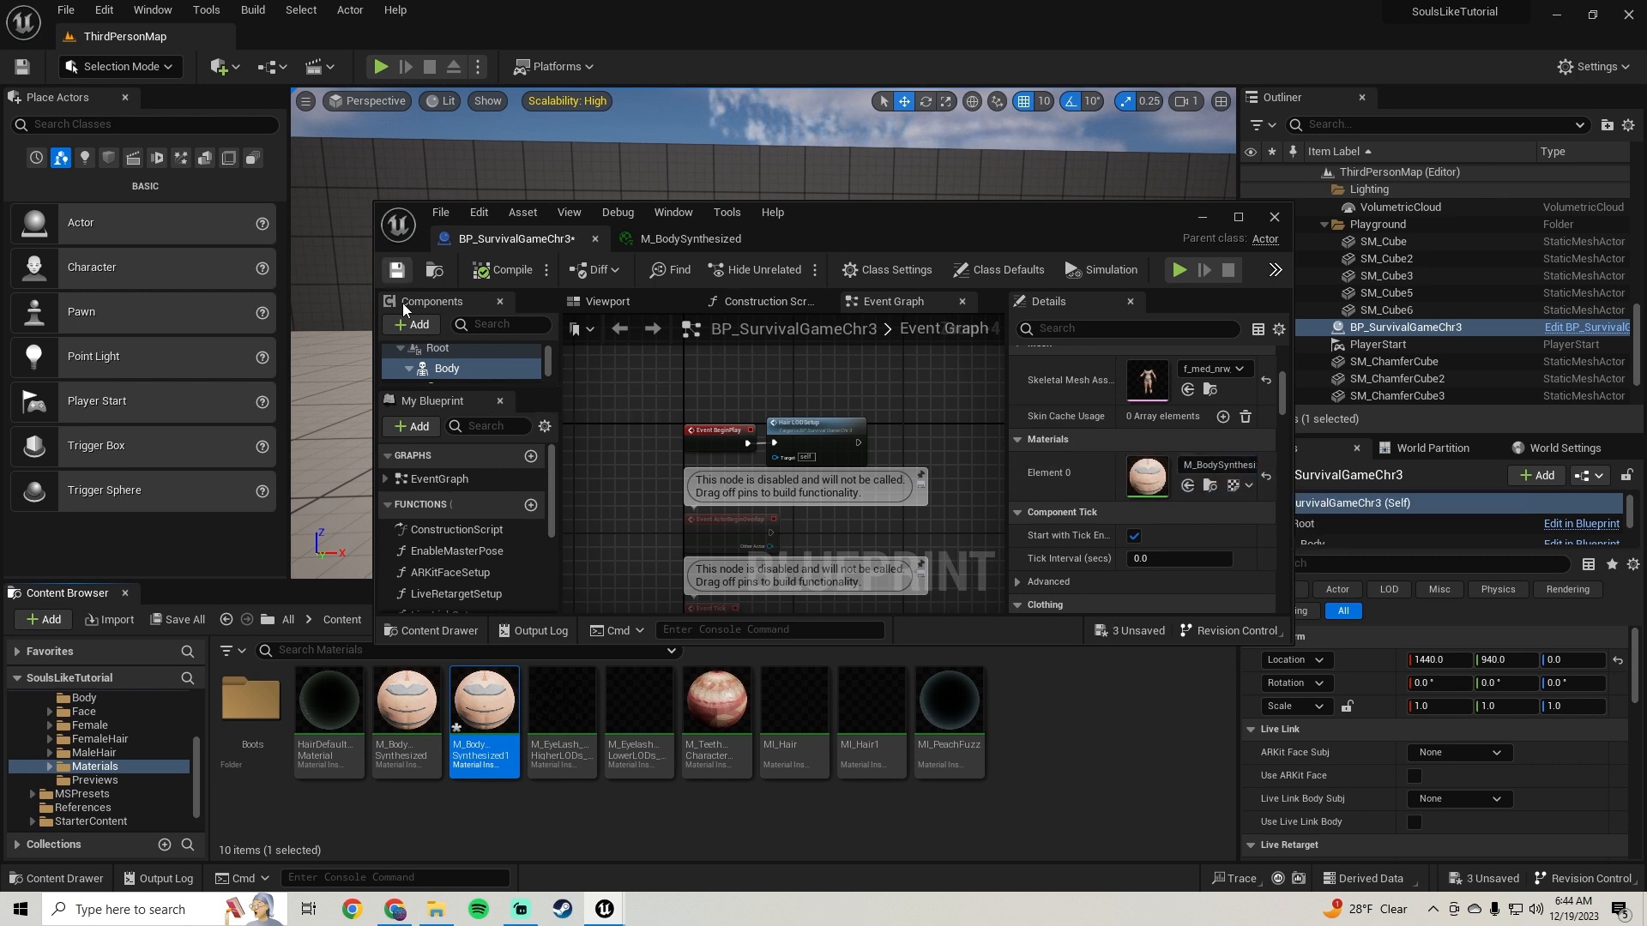
pyautogui.click(398, 269)
# Step: Maximize the BP_SurvivalGameChr3 editor with the Body component selected and show the character in its 3D viewport
pyautogui.moveTo(965, 218); pyautogui.dragTo(927, 194)
pyautogui.scroll(-1, 451, 343)
pyautogui.click(452, 343)
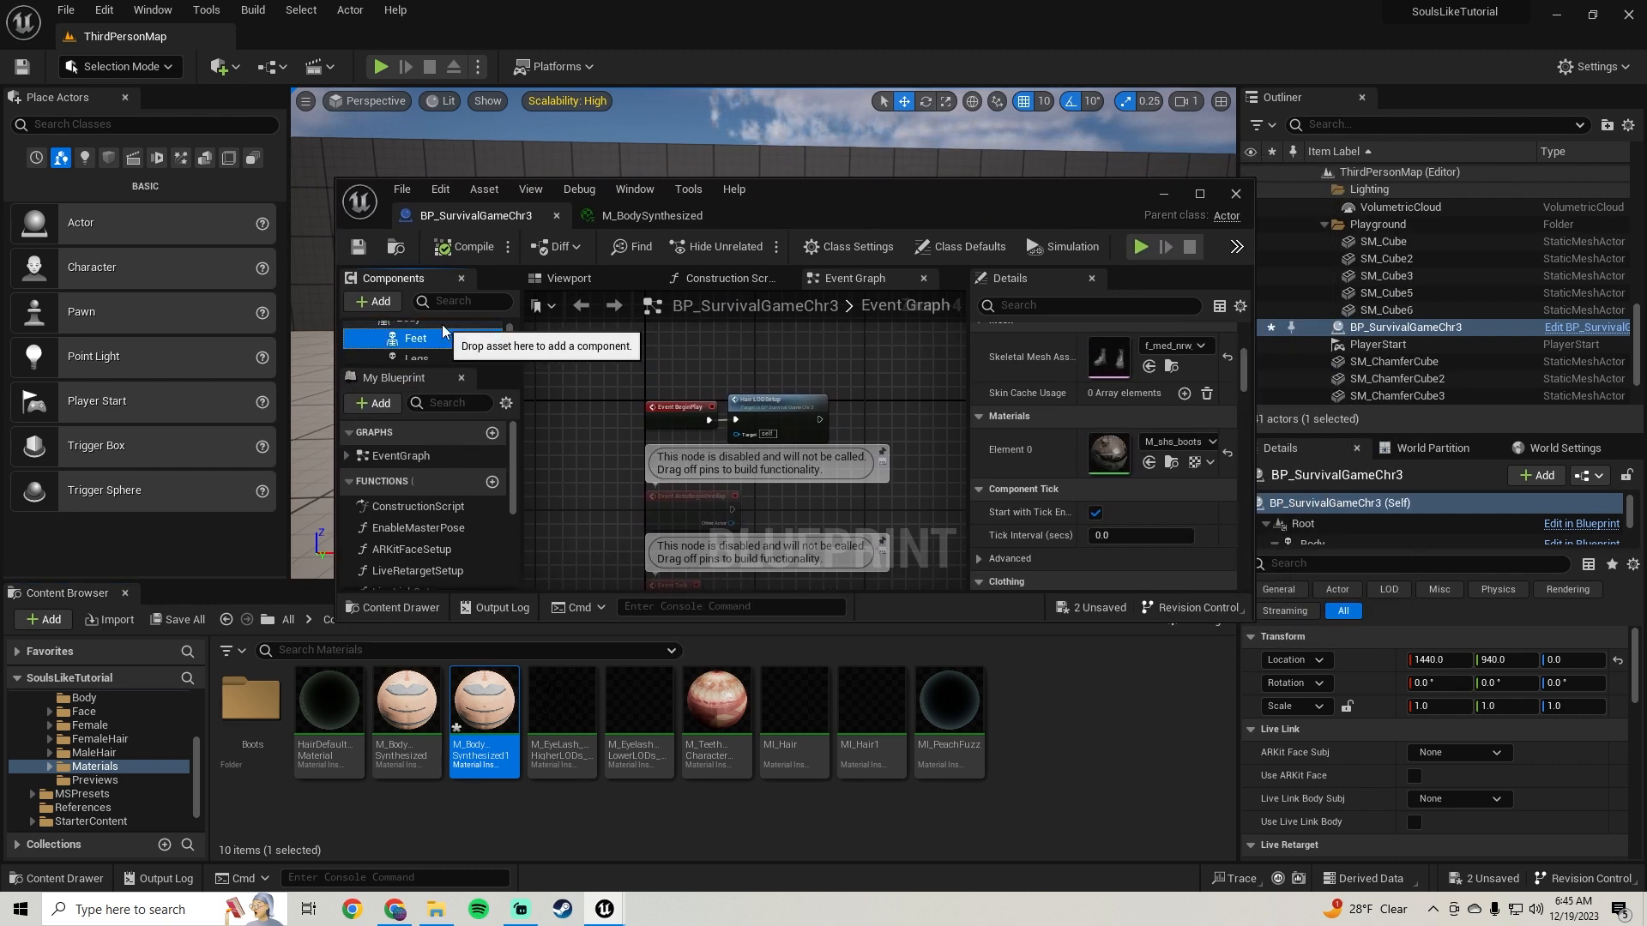
pyautogui.click(441, 325)
pyautogui.click(1200, 193)
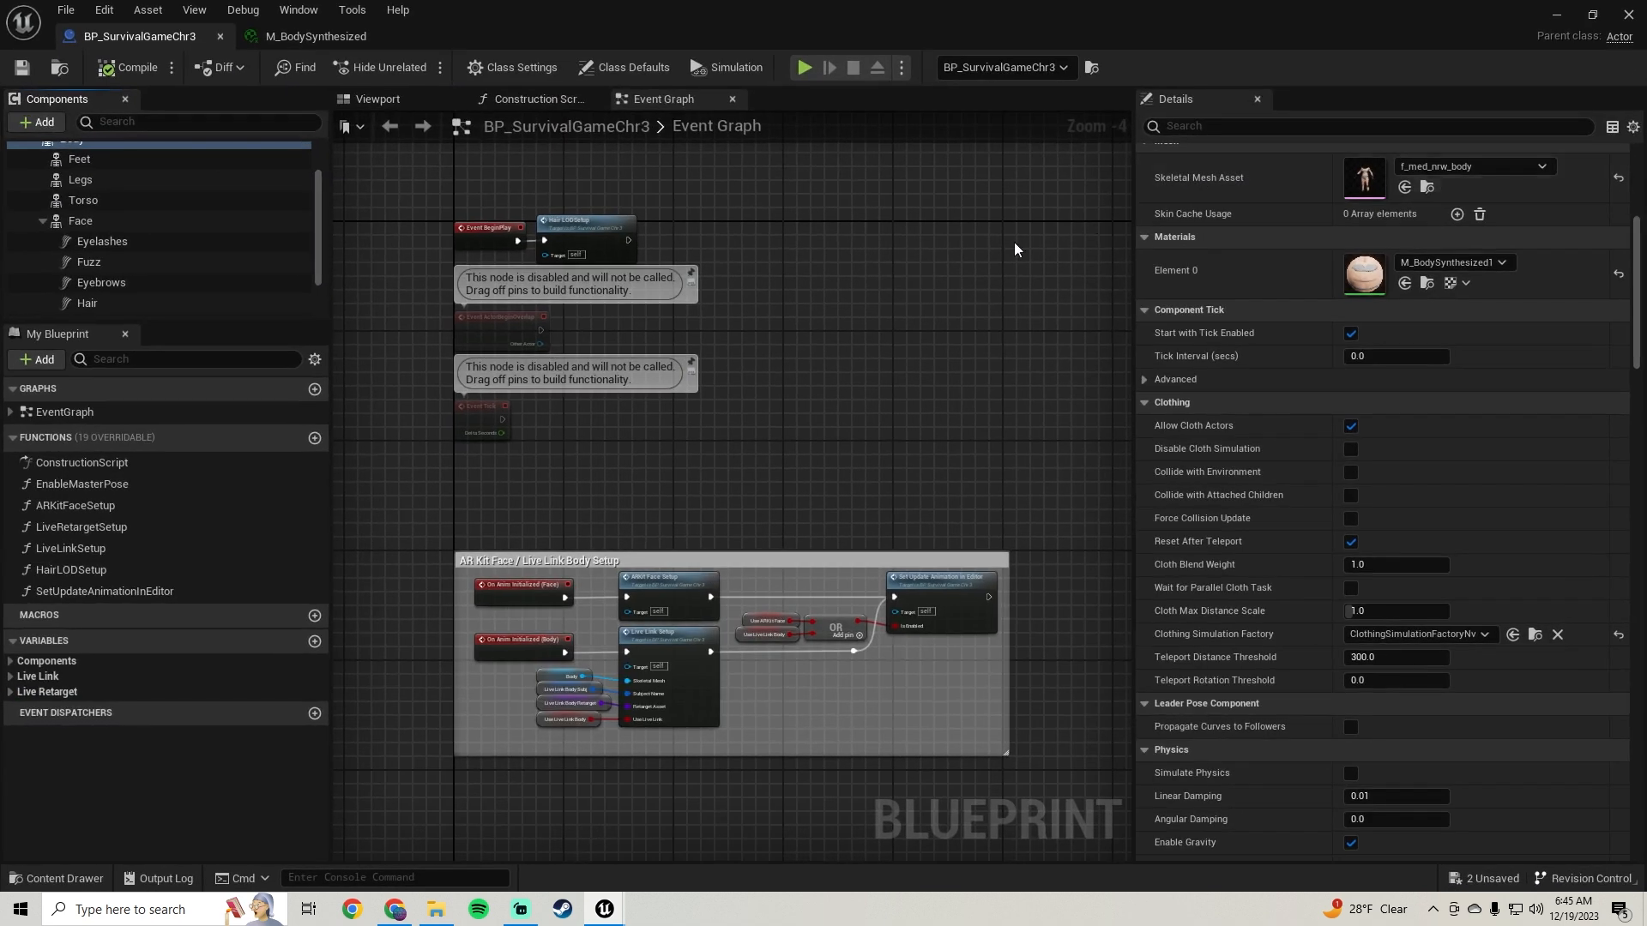
pyautogui.moveTo(388, 107); pyautogui.dragTo(531, 102)
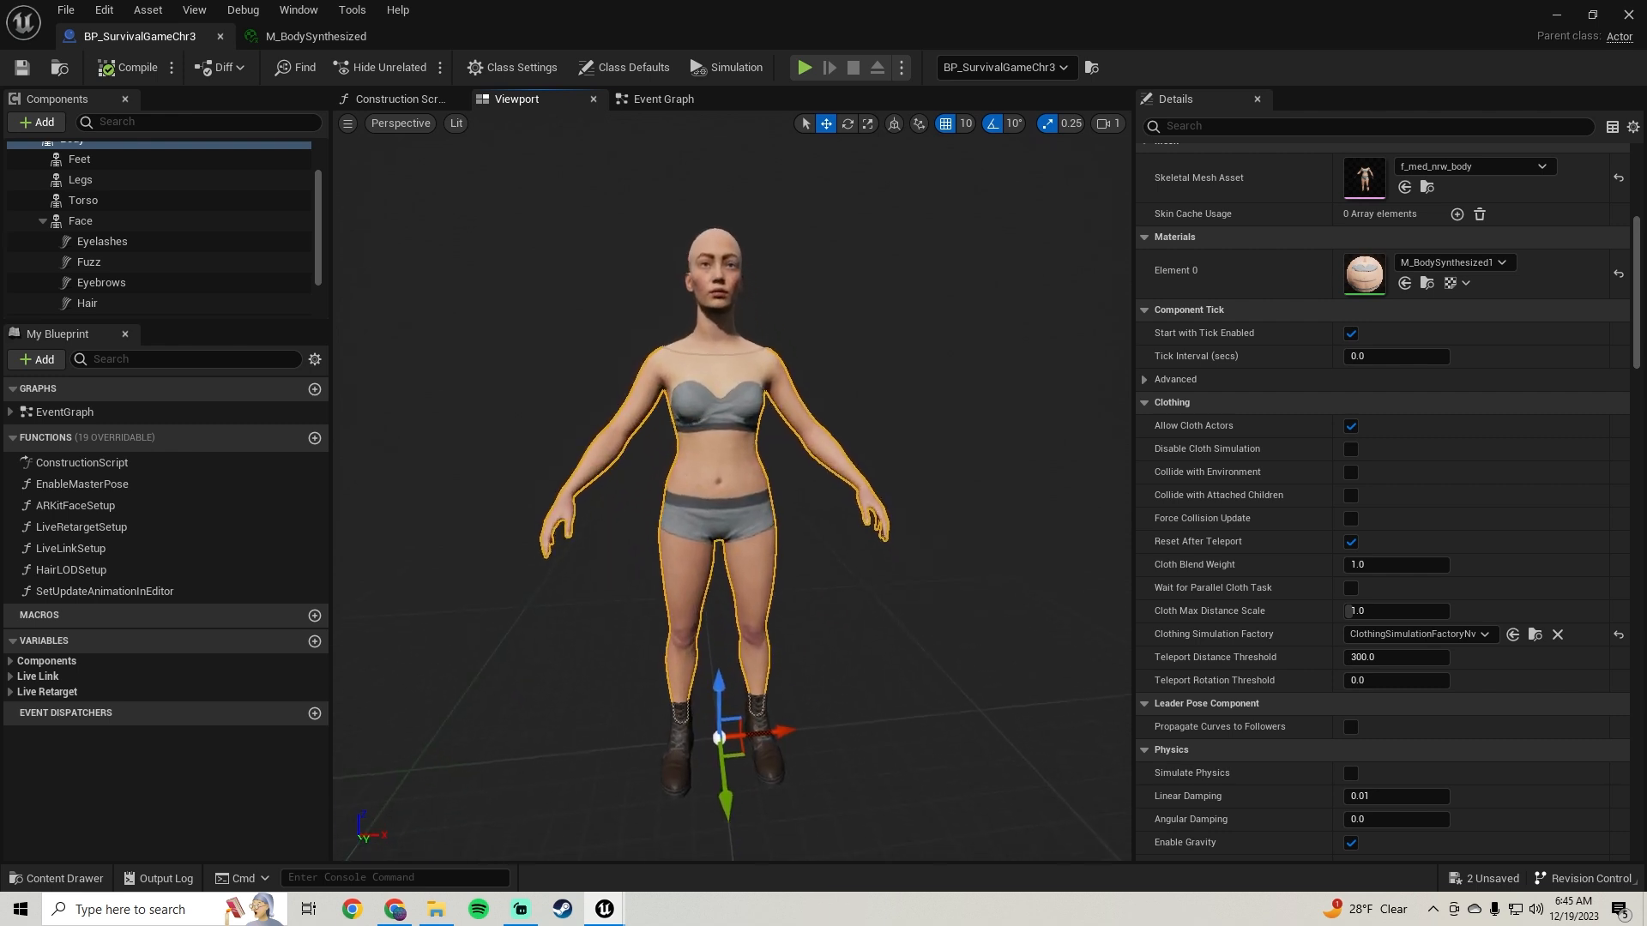
# Step: Filter the component properties by "visi" and turn off Visible for the Body and Feet components
pyautogui.scroll(2, 172, 248)
pyautogui.click(83, 197)
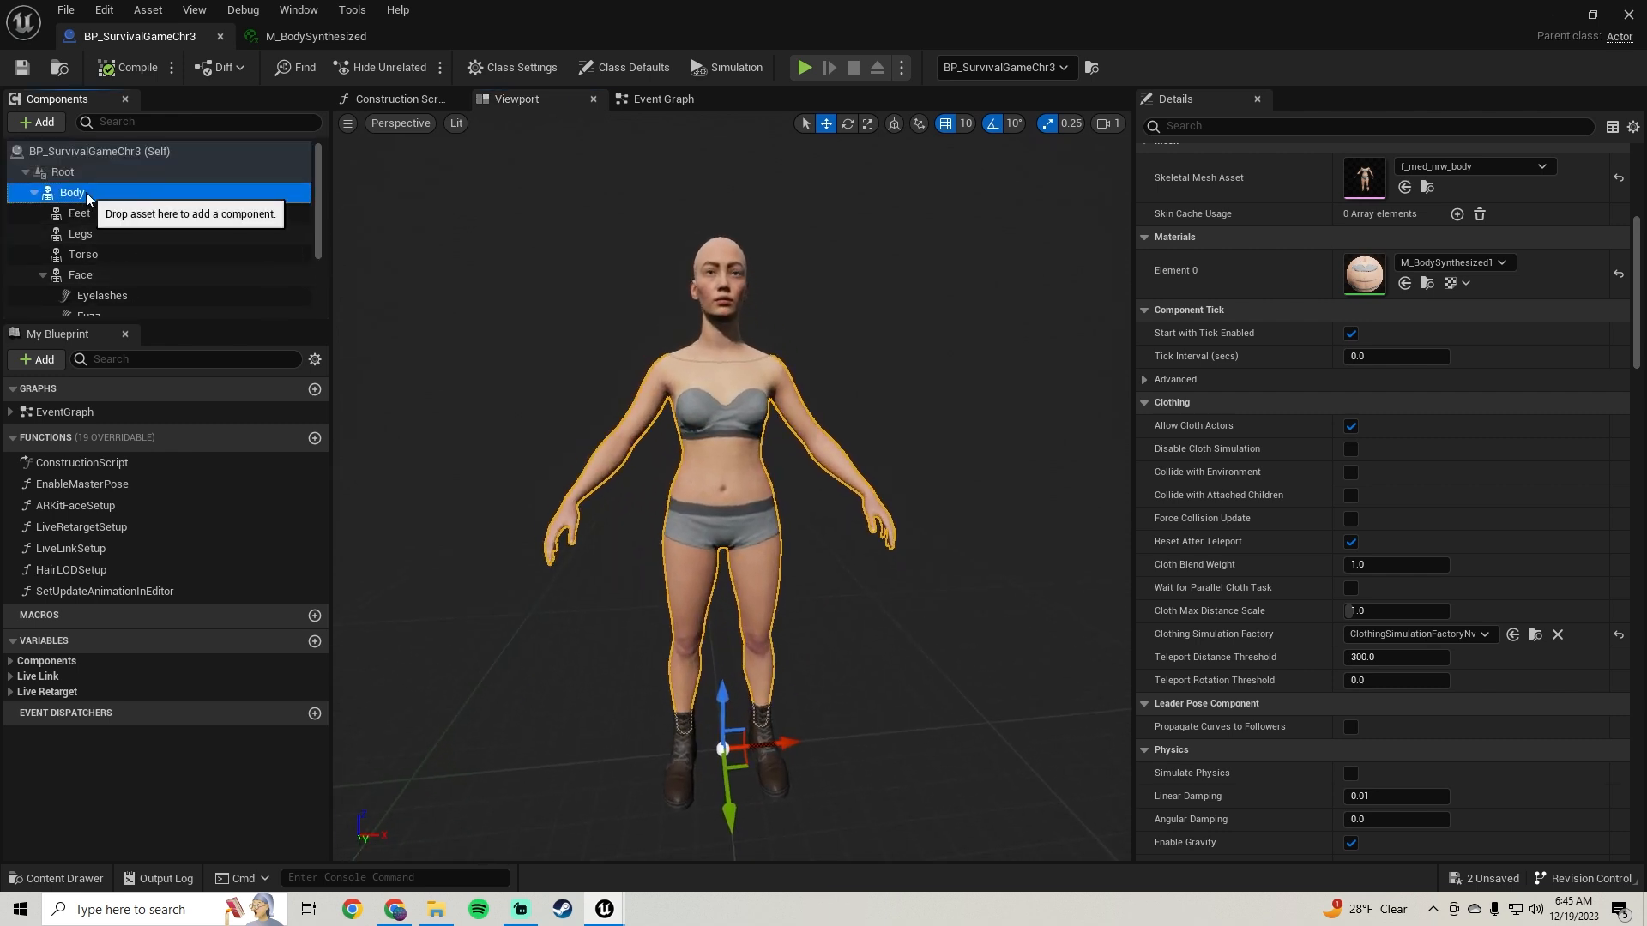
pyautogui.click(1255, 126)
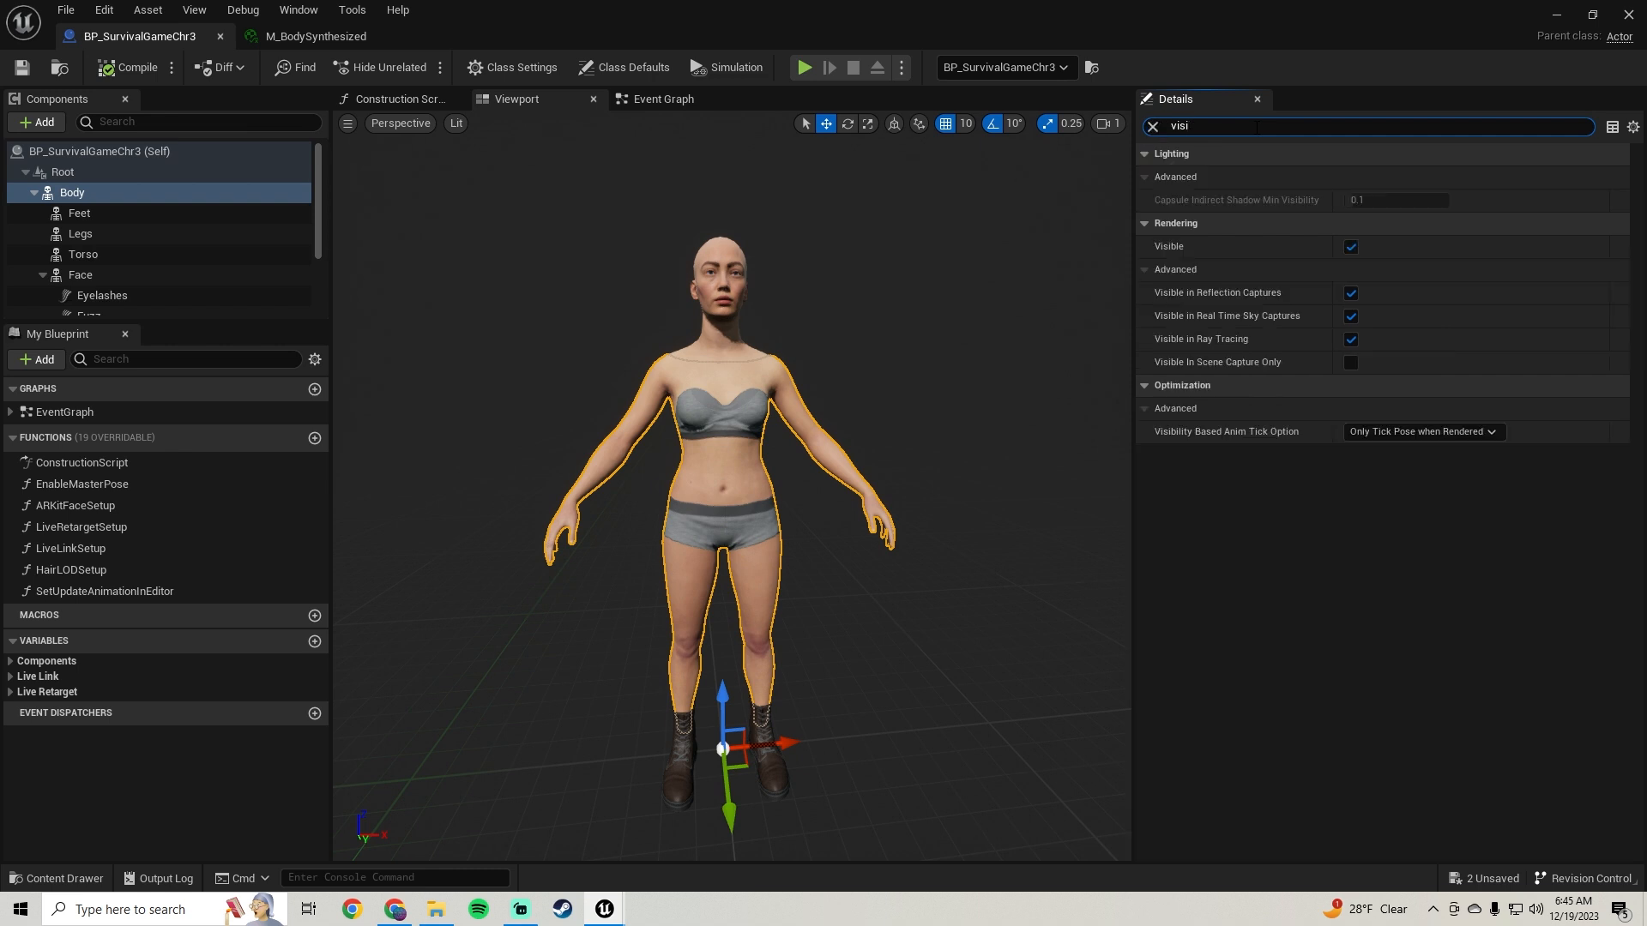
pyautogui.click(1350, 247)
pyautogui.click(1352, 248)
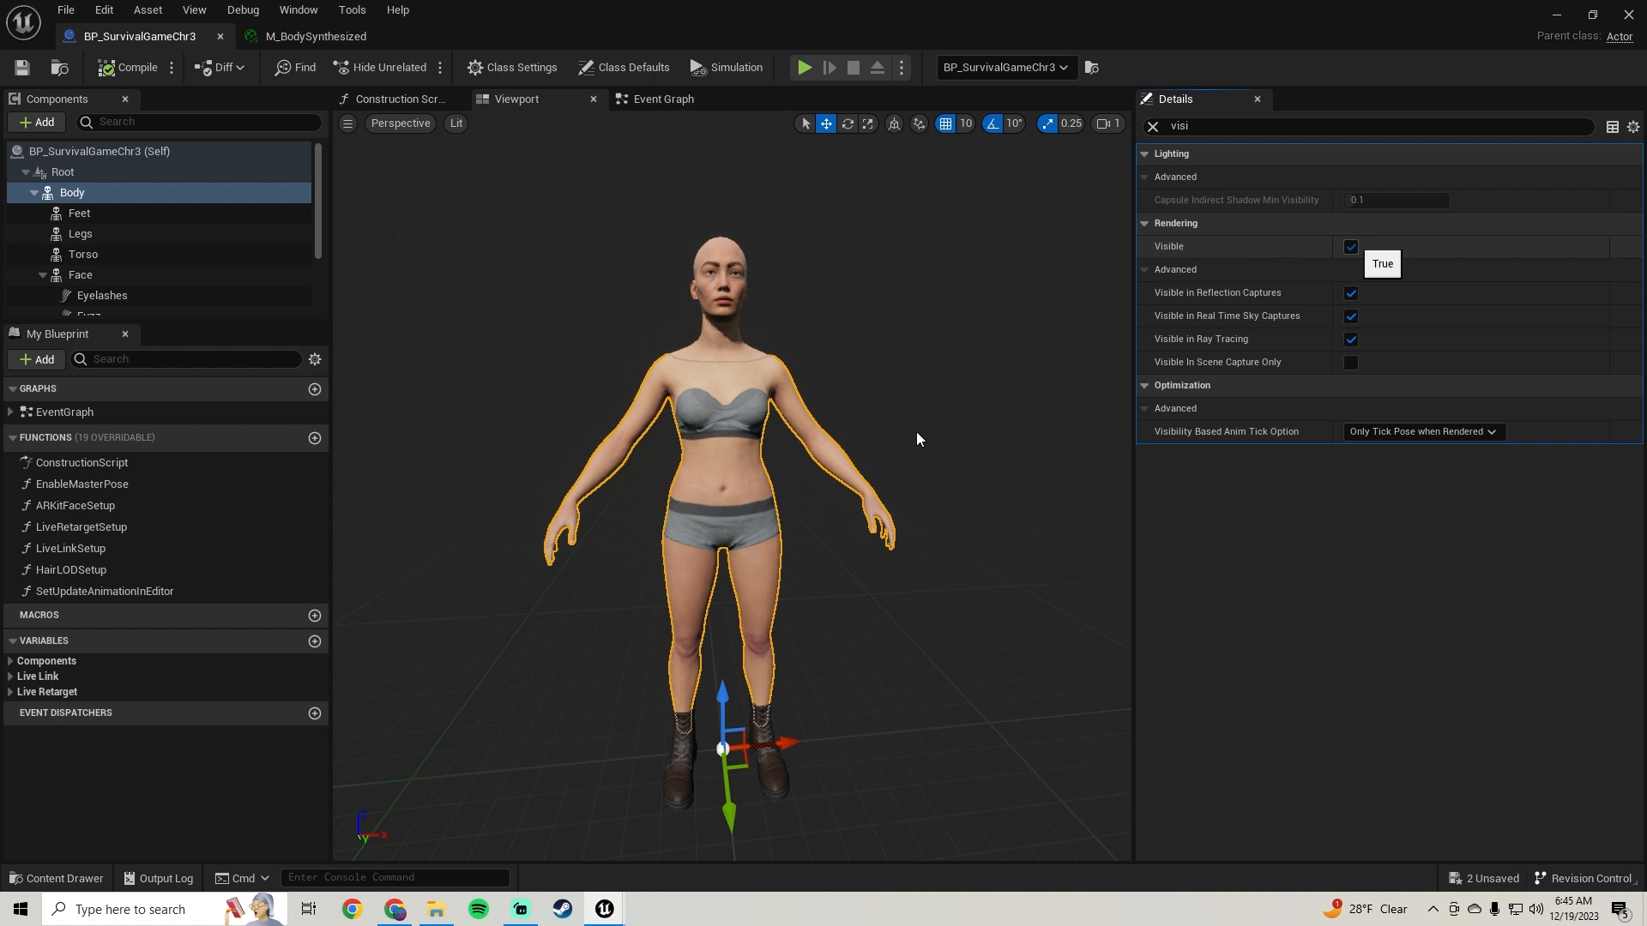
pyautogui.hotkey('ctrl', 'y')
pyautogui.moveTo(777, 414); pyautogui.dragTo(701, 584, button='right')
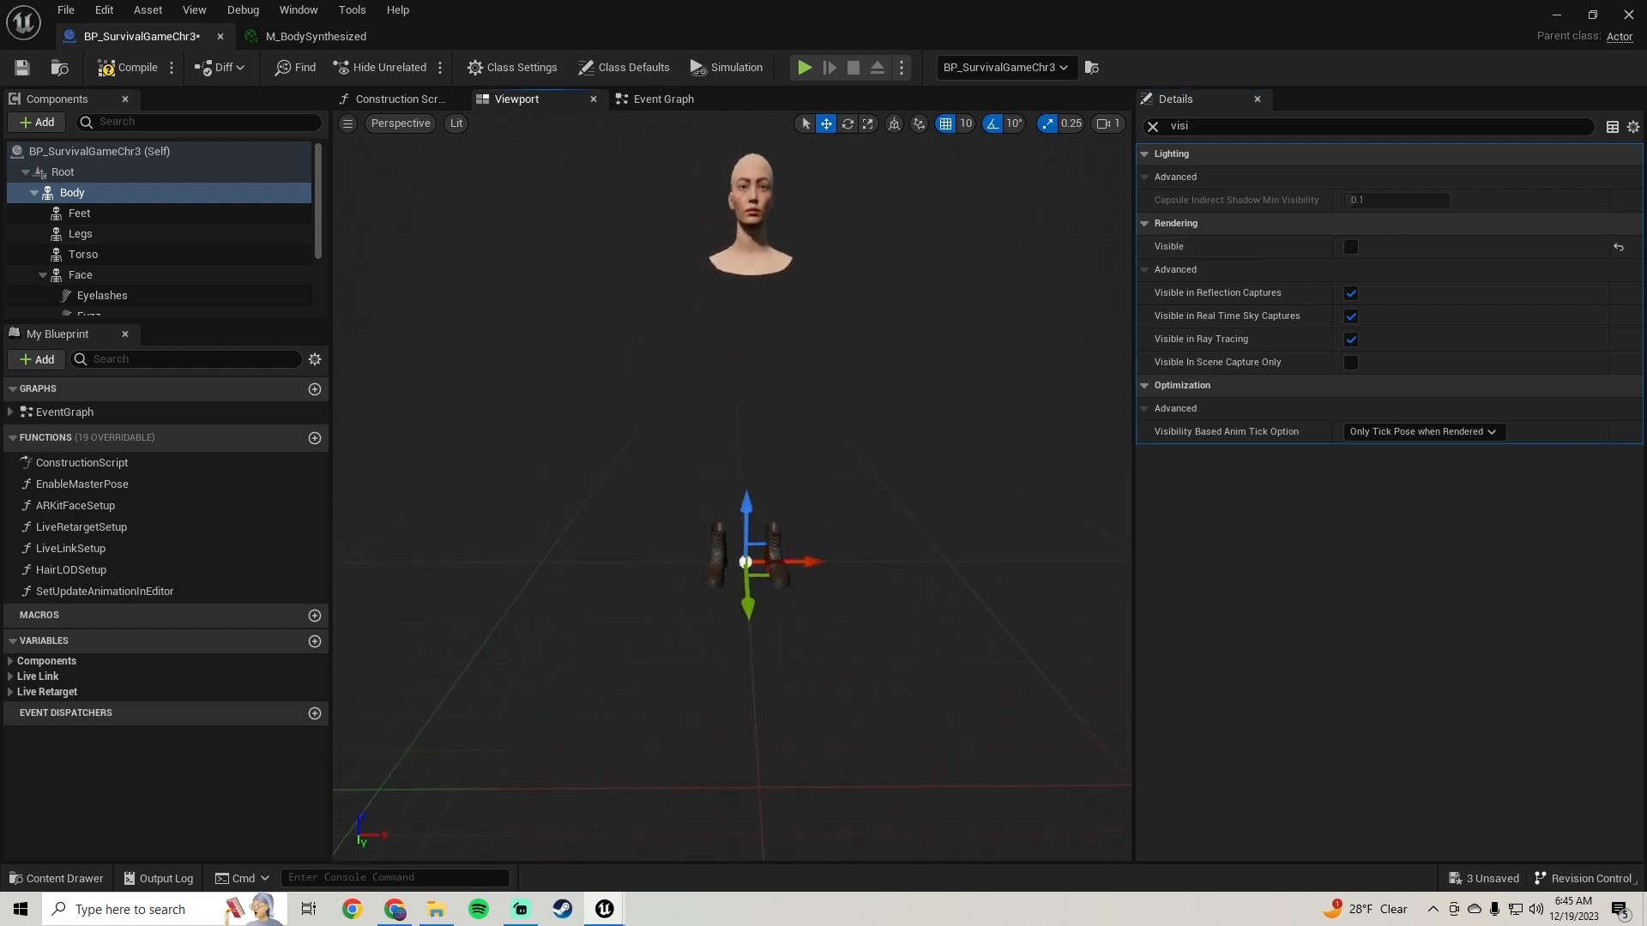
pyautogui.click(710, 563)
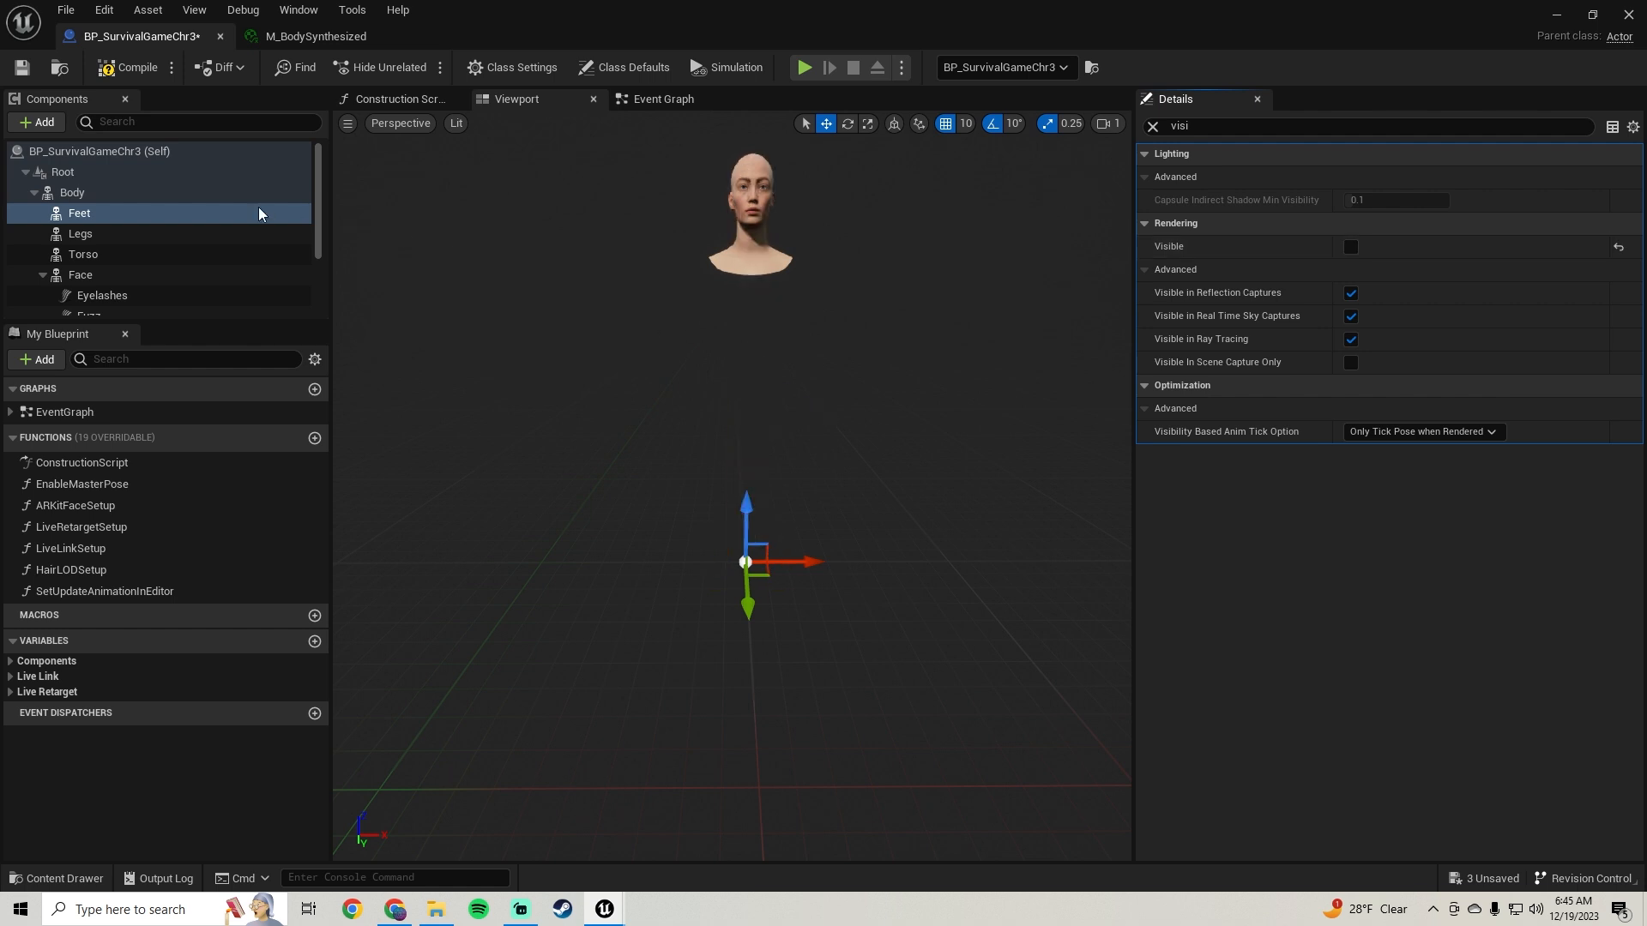
# Step: Select the Torso component, shrink the blueprint editor window, and open the ThirdPerson/BodyParts/Female/Chest folder in the main editor
pyautogui.click(103, 254)
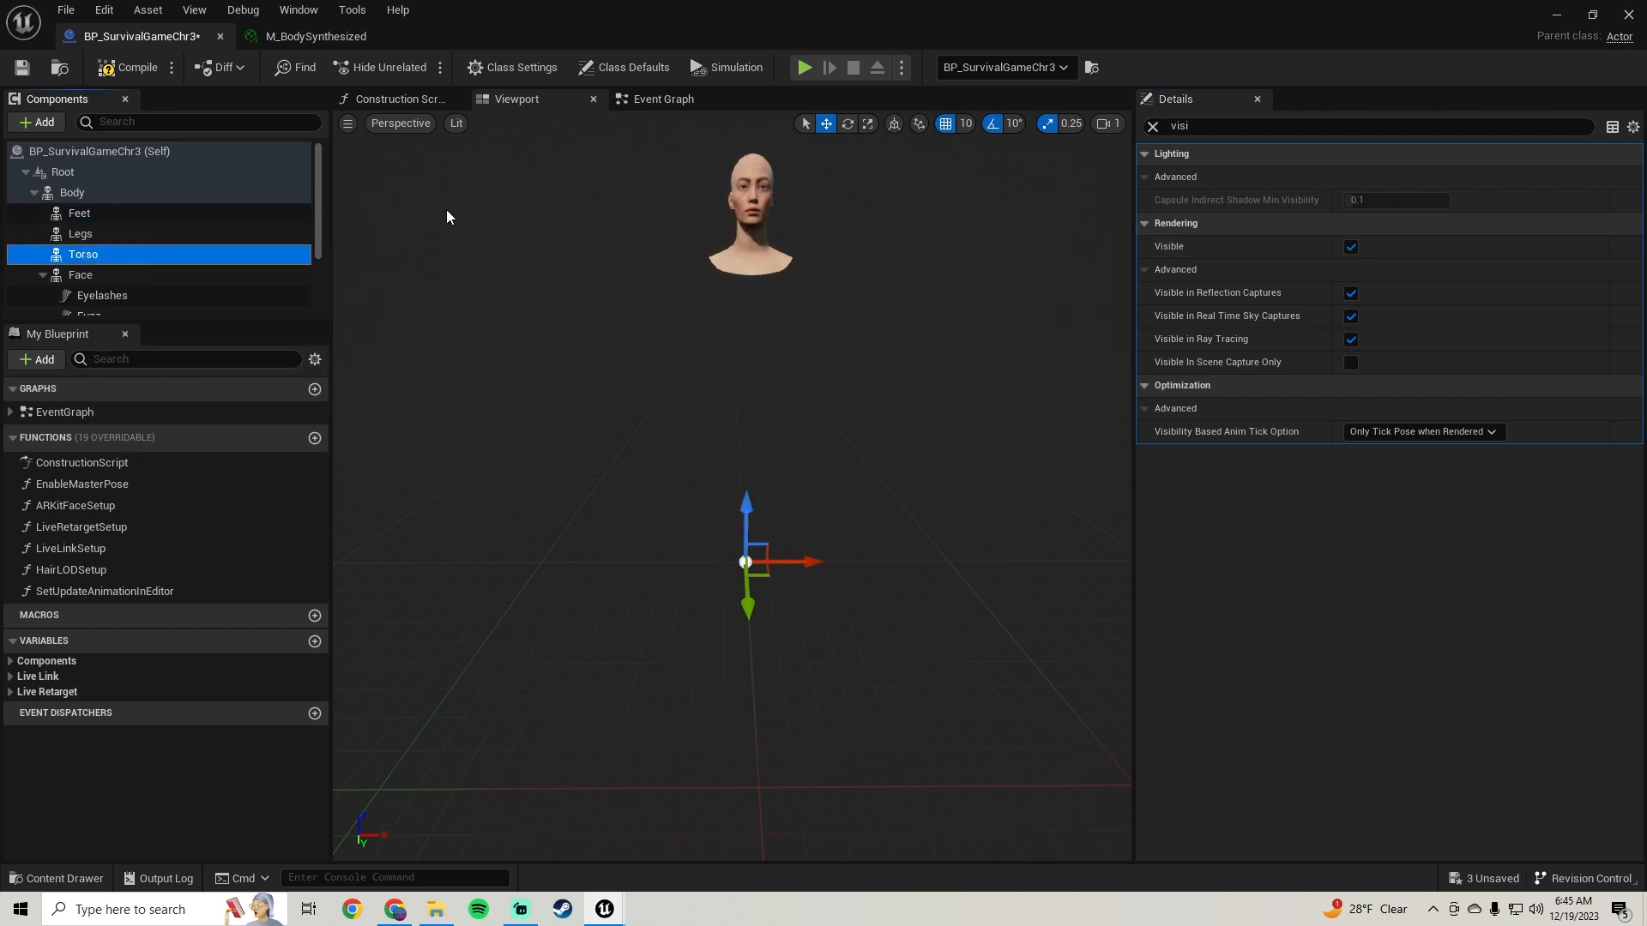
pyautogui.click(1593, 15)
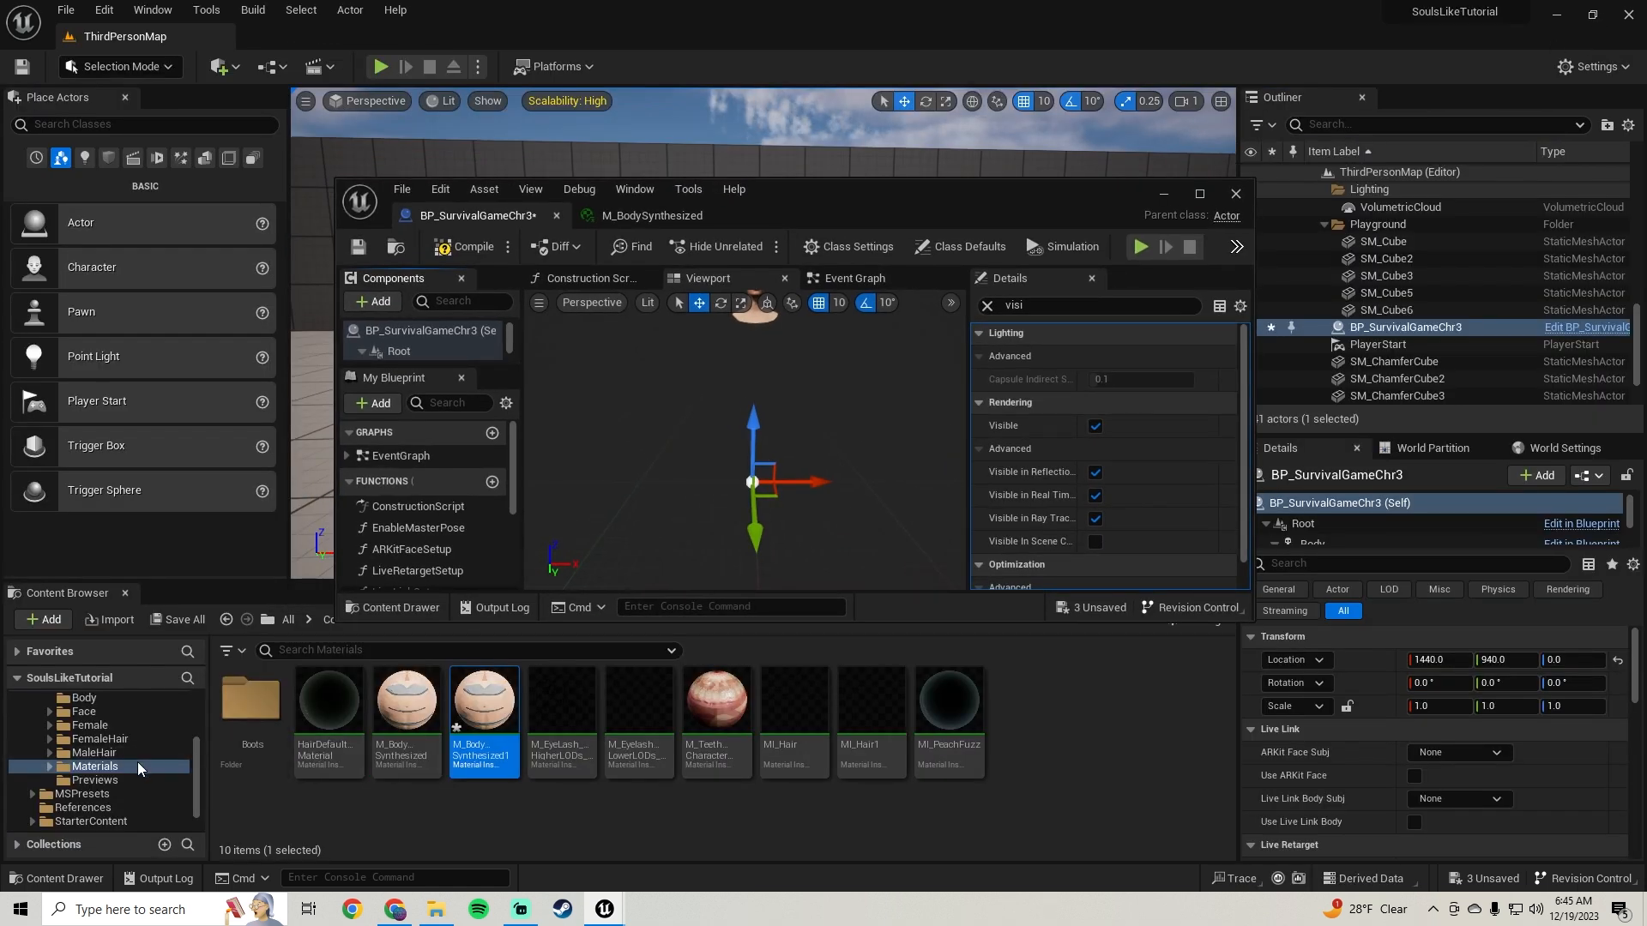
pyautogui.scroll(-1, 138, 762)
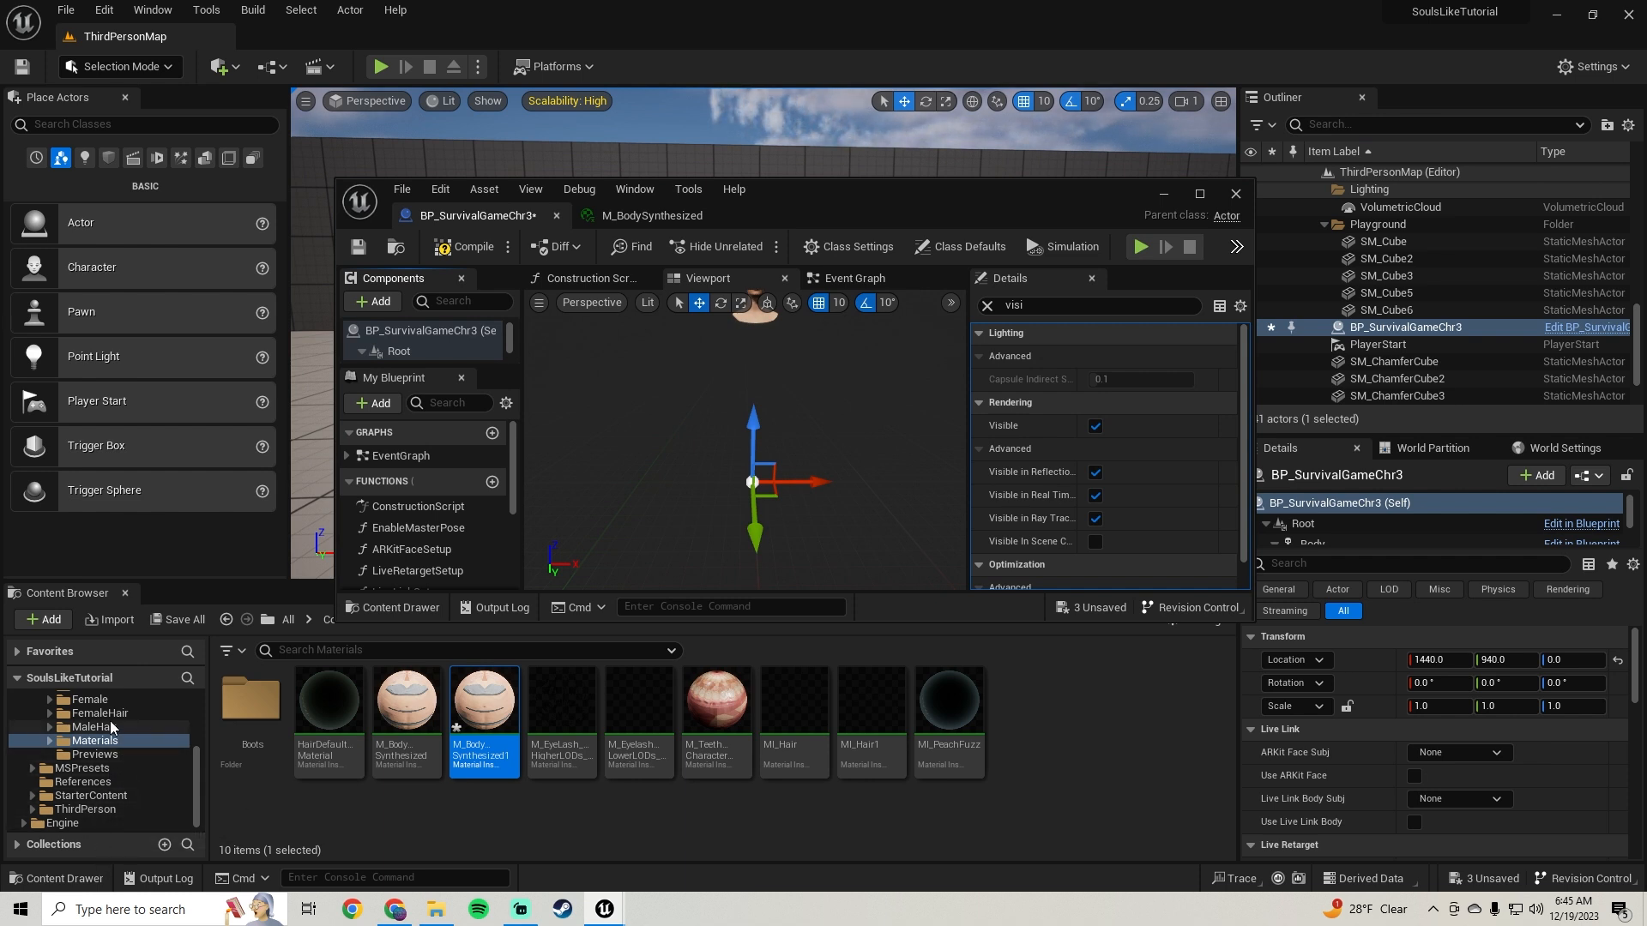
pyautogui.scroll(3, 91, 772)
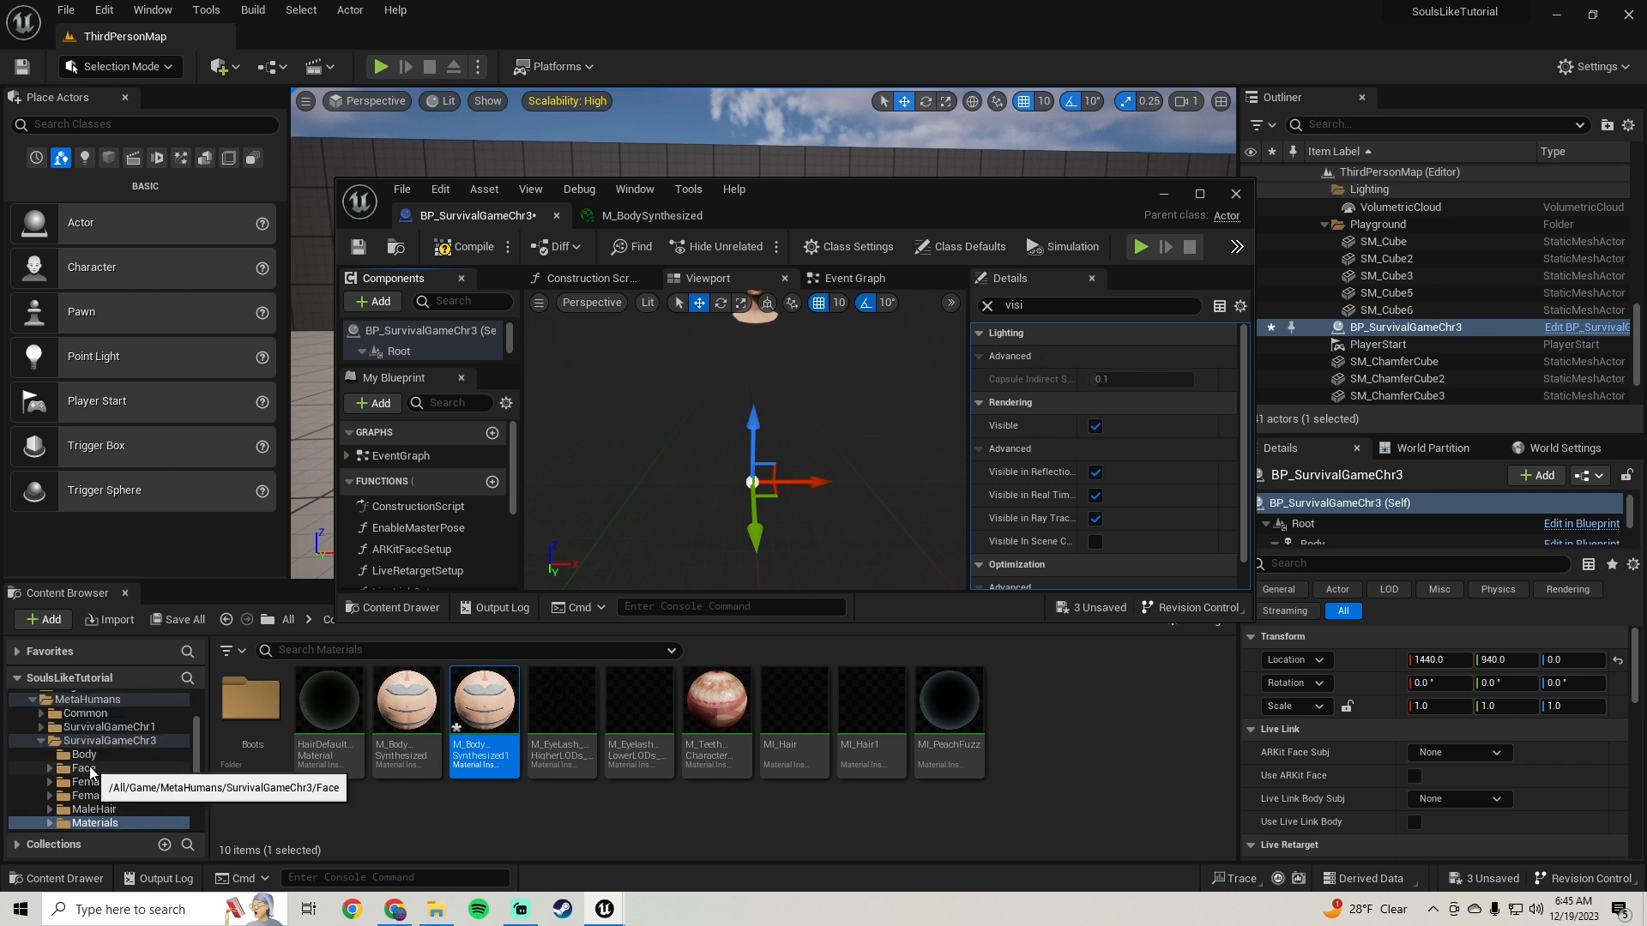
pyautogui.scroll(-3, 90, 772)
pyautogui.click(86, 809)
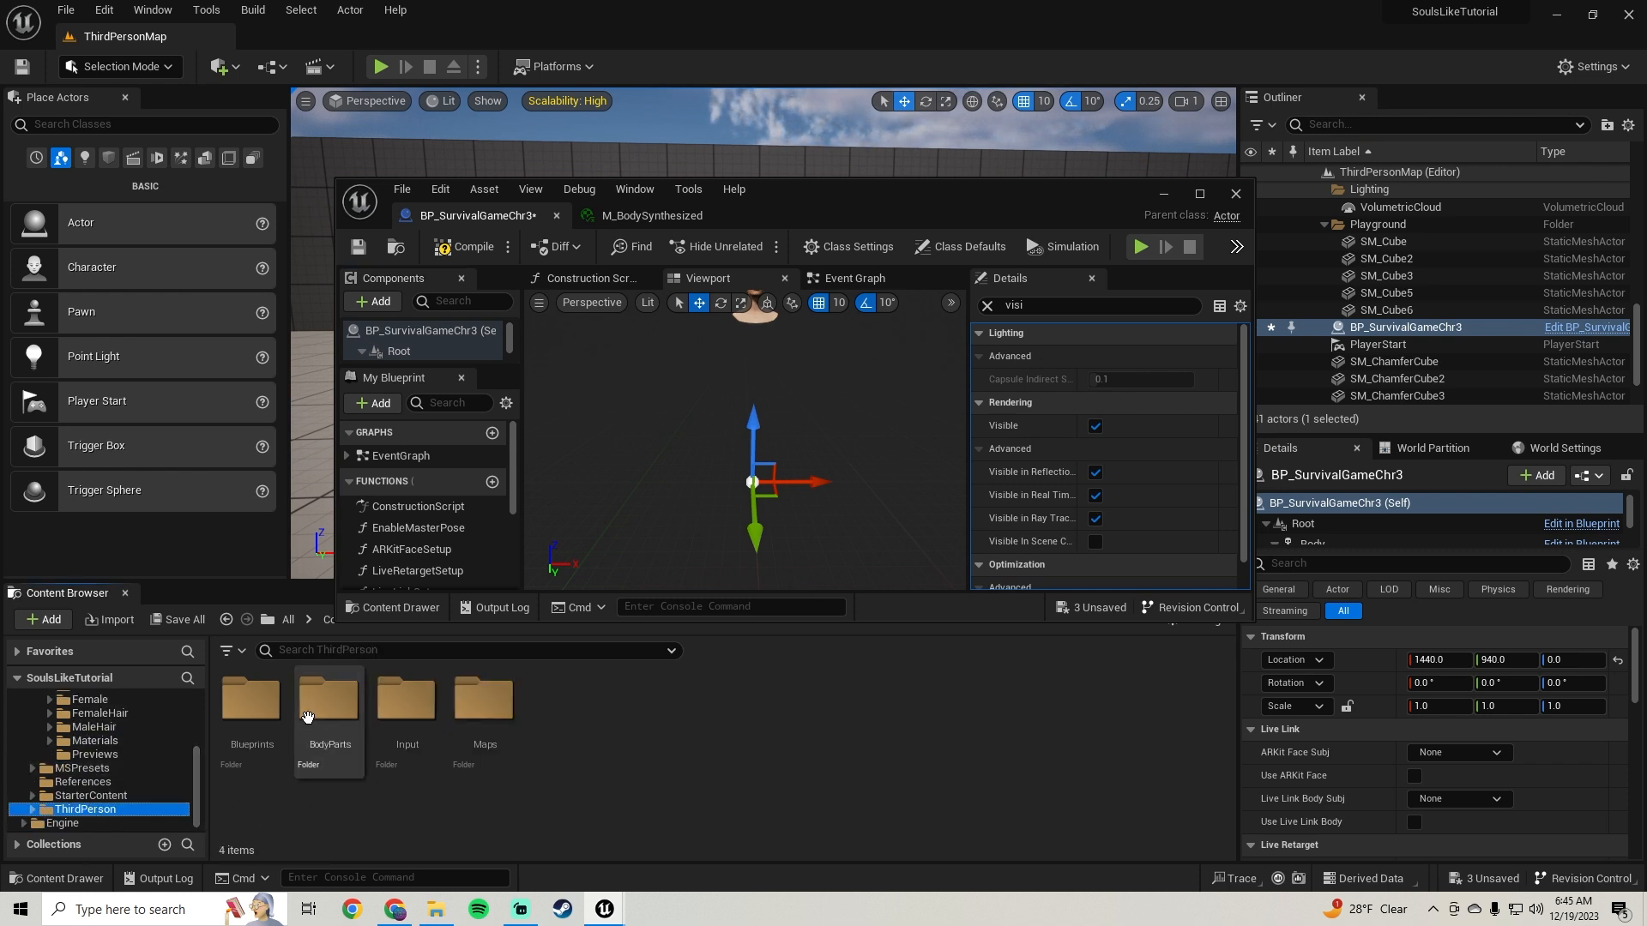
pyautogui.doubleClick(337, 699)
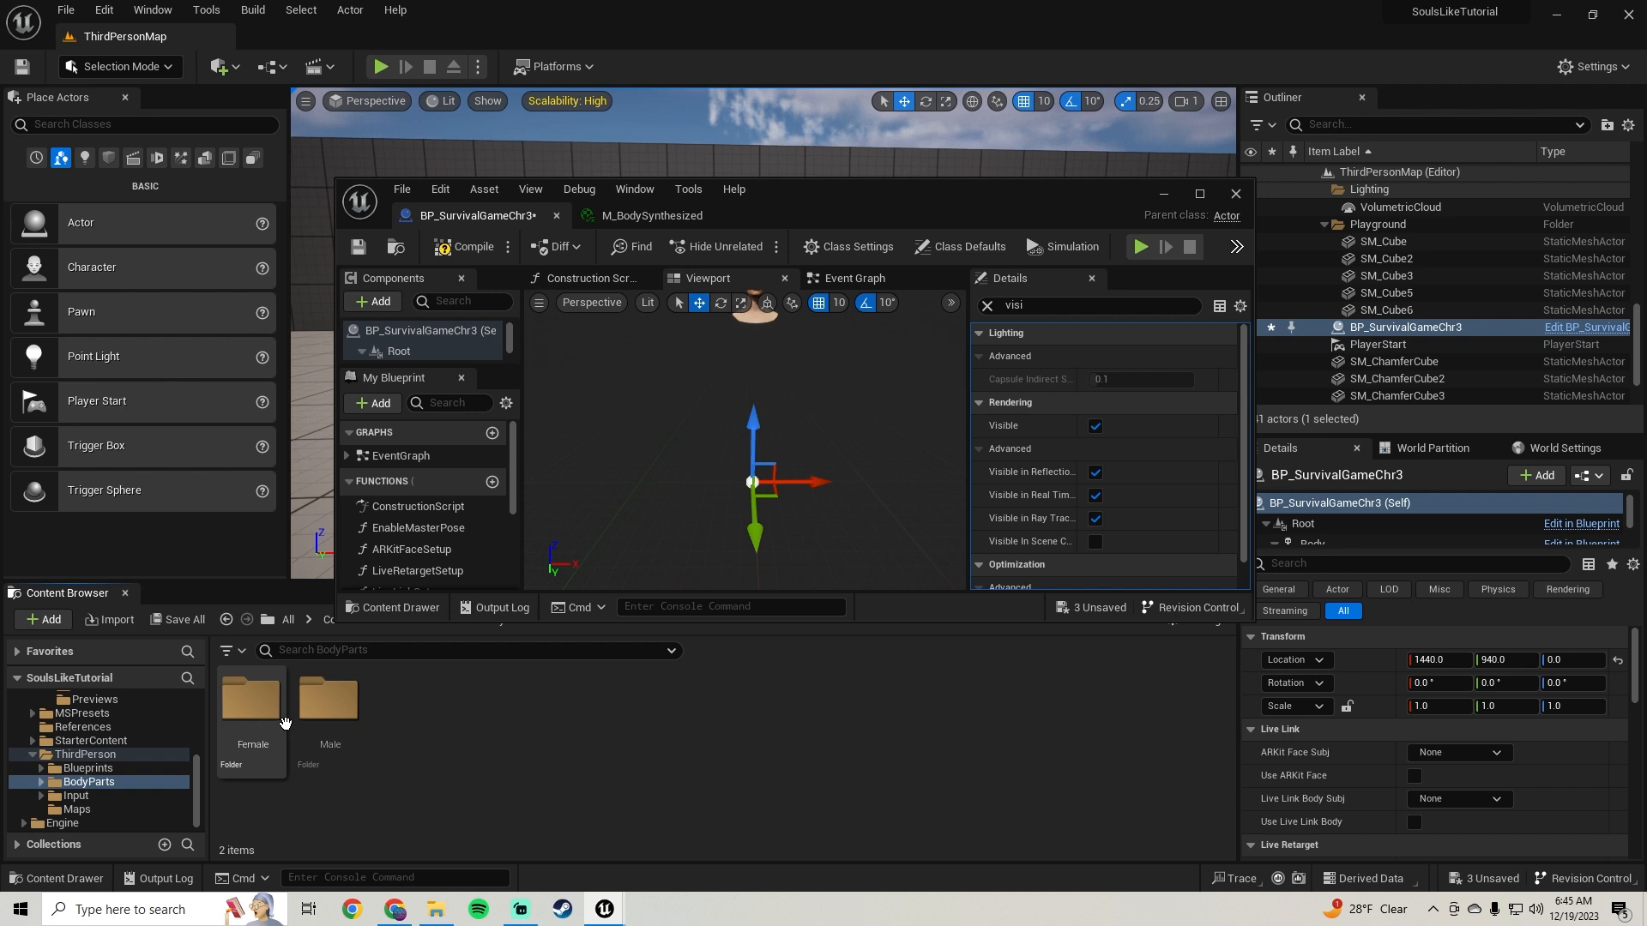
pyautogui.doubleClick(258, 737)
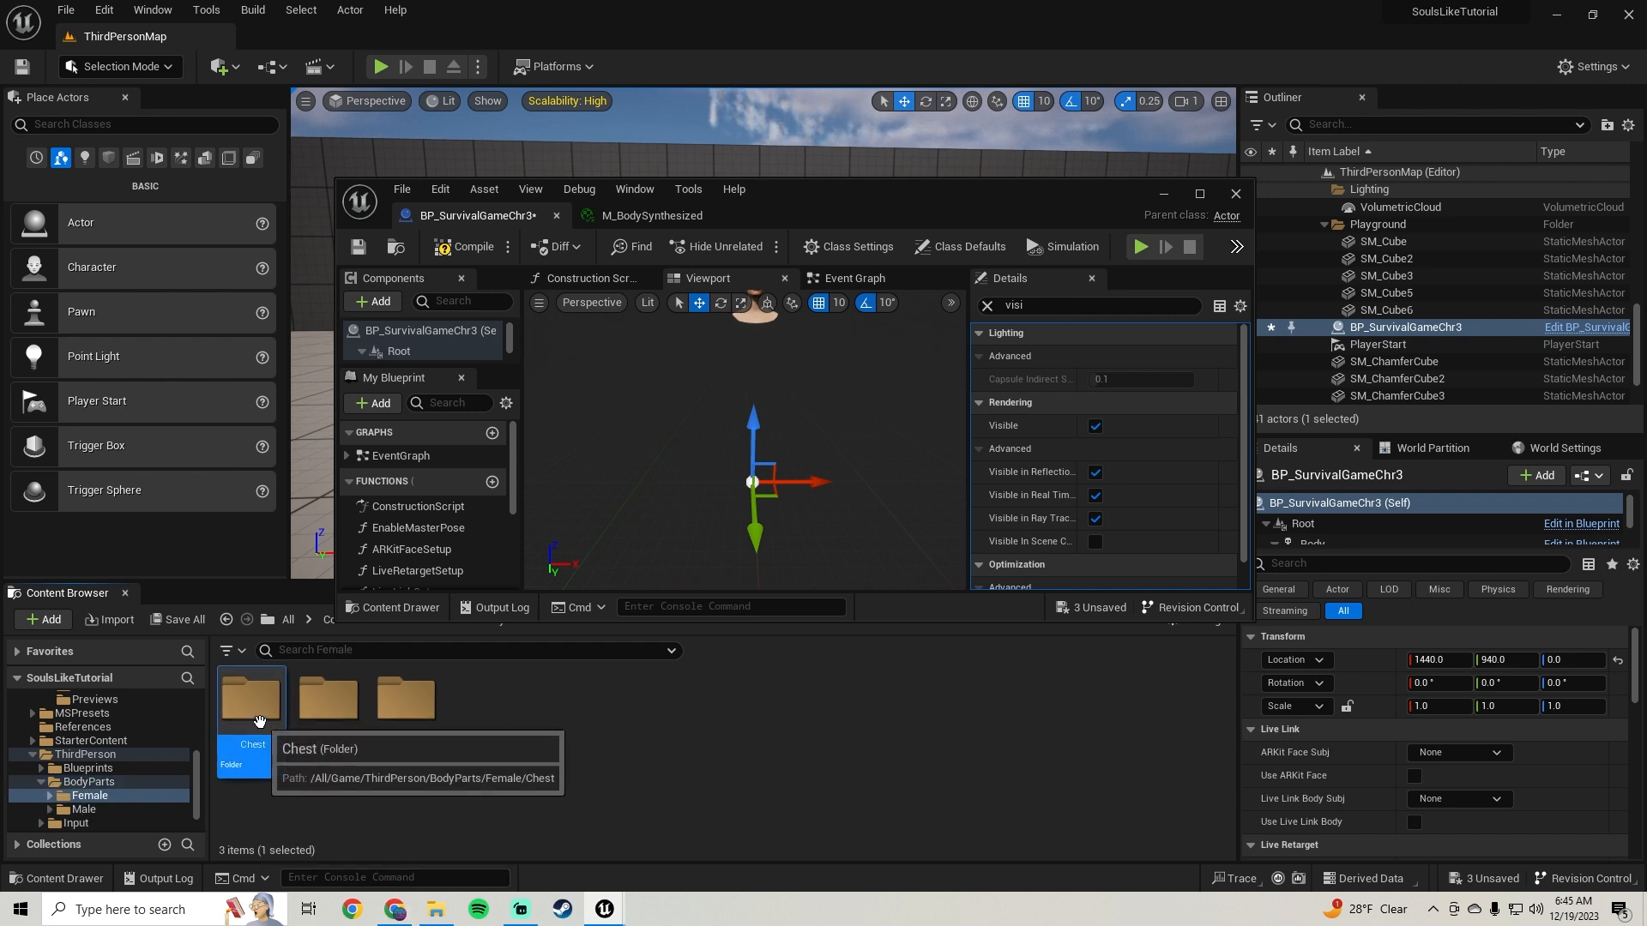
pyautogui.doubleClick(263, 759)
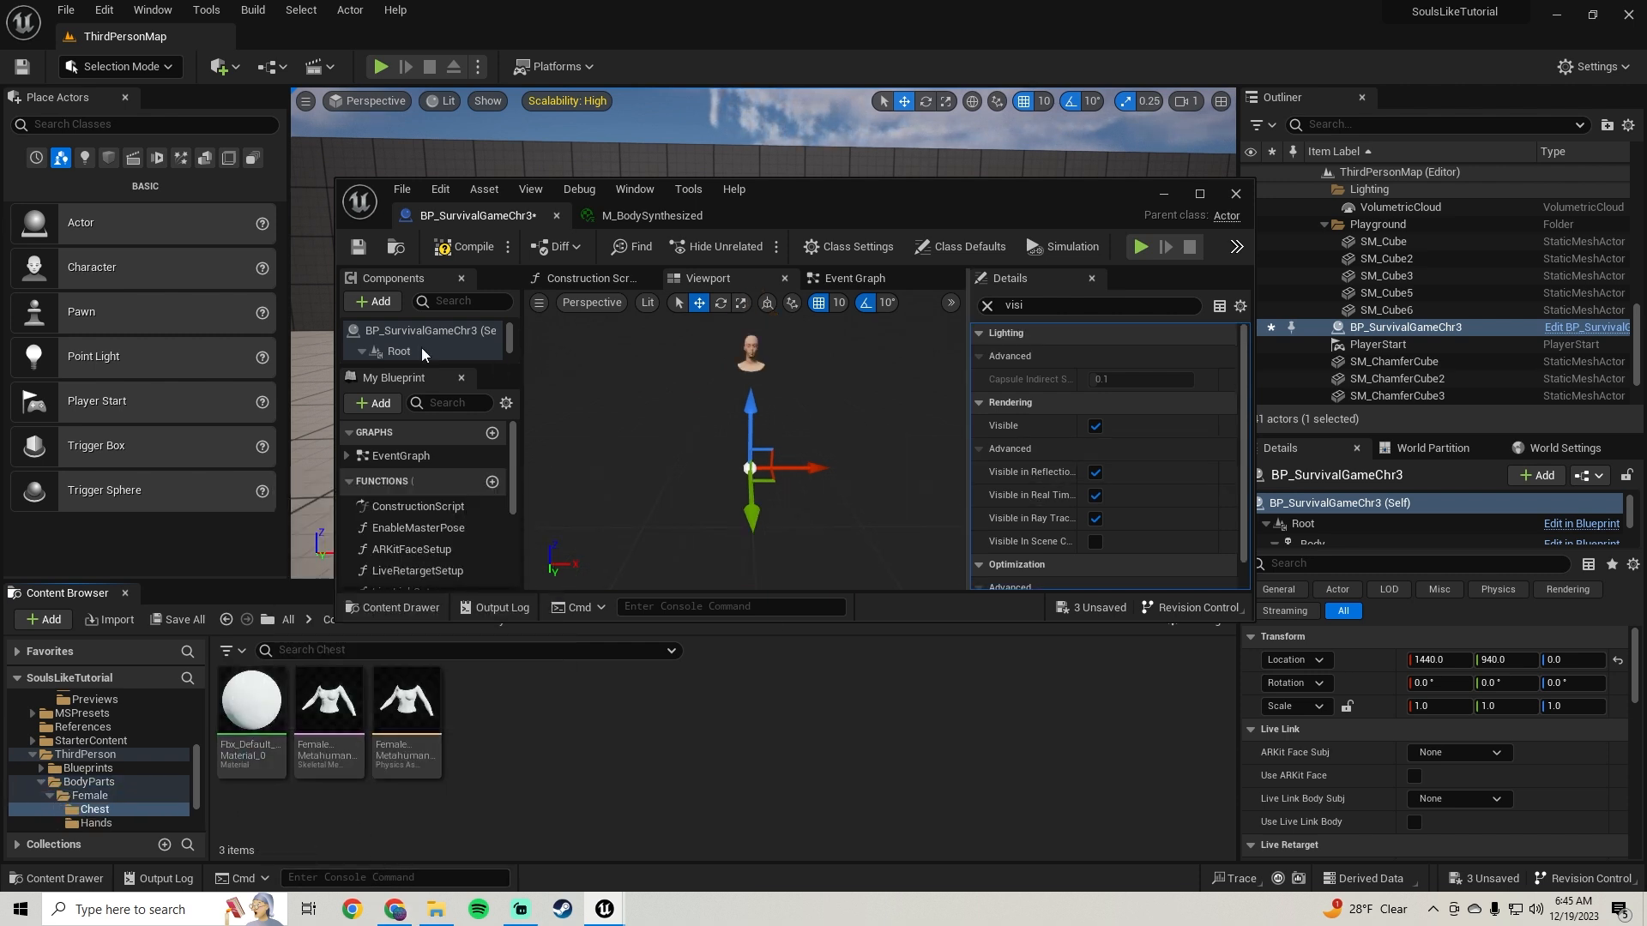
# Step: Clear the property filter and assign the female MetaHuman chest skeletal mesh as the Torso component's Skeletal Mesh Asset
pyautogui.scroll(-2, 436, 346)
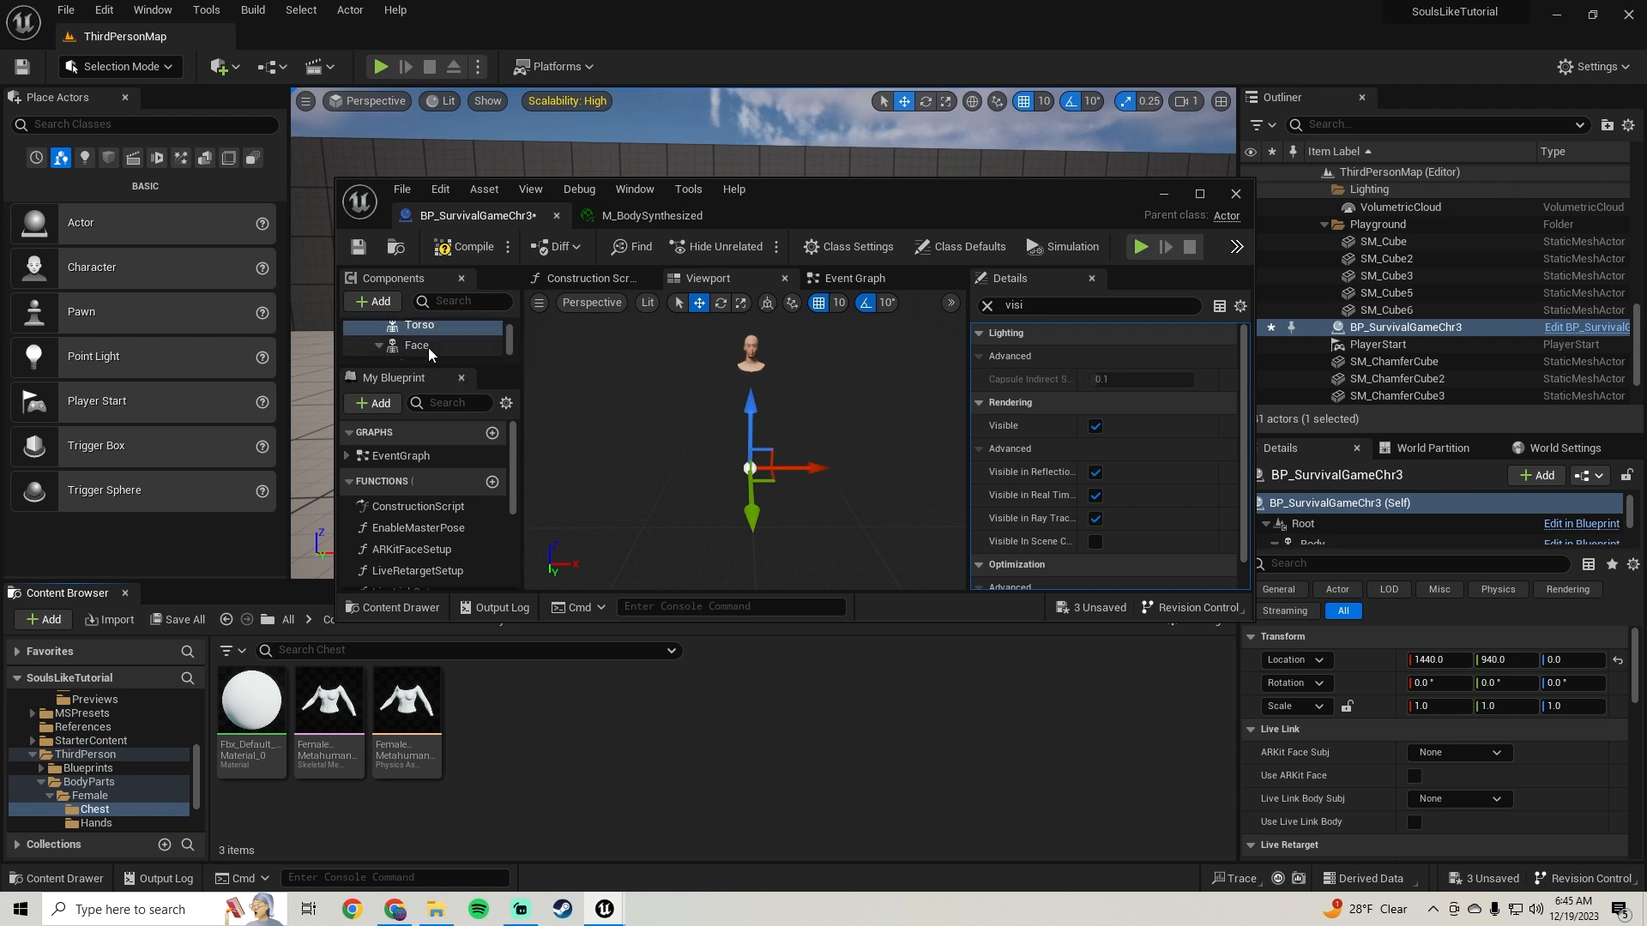
pyautogui.scroll(-2, 436, 347)
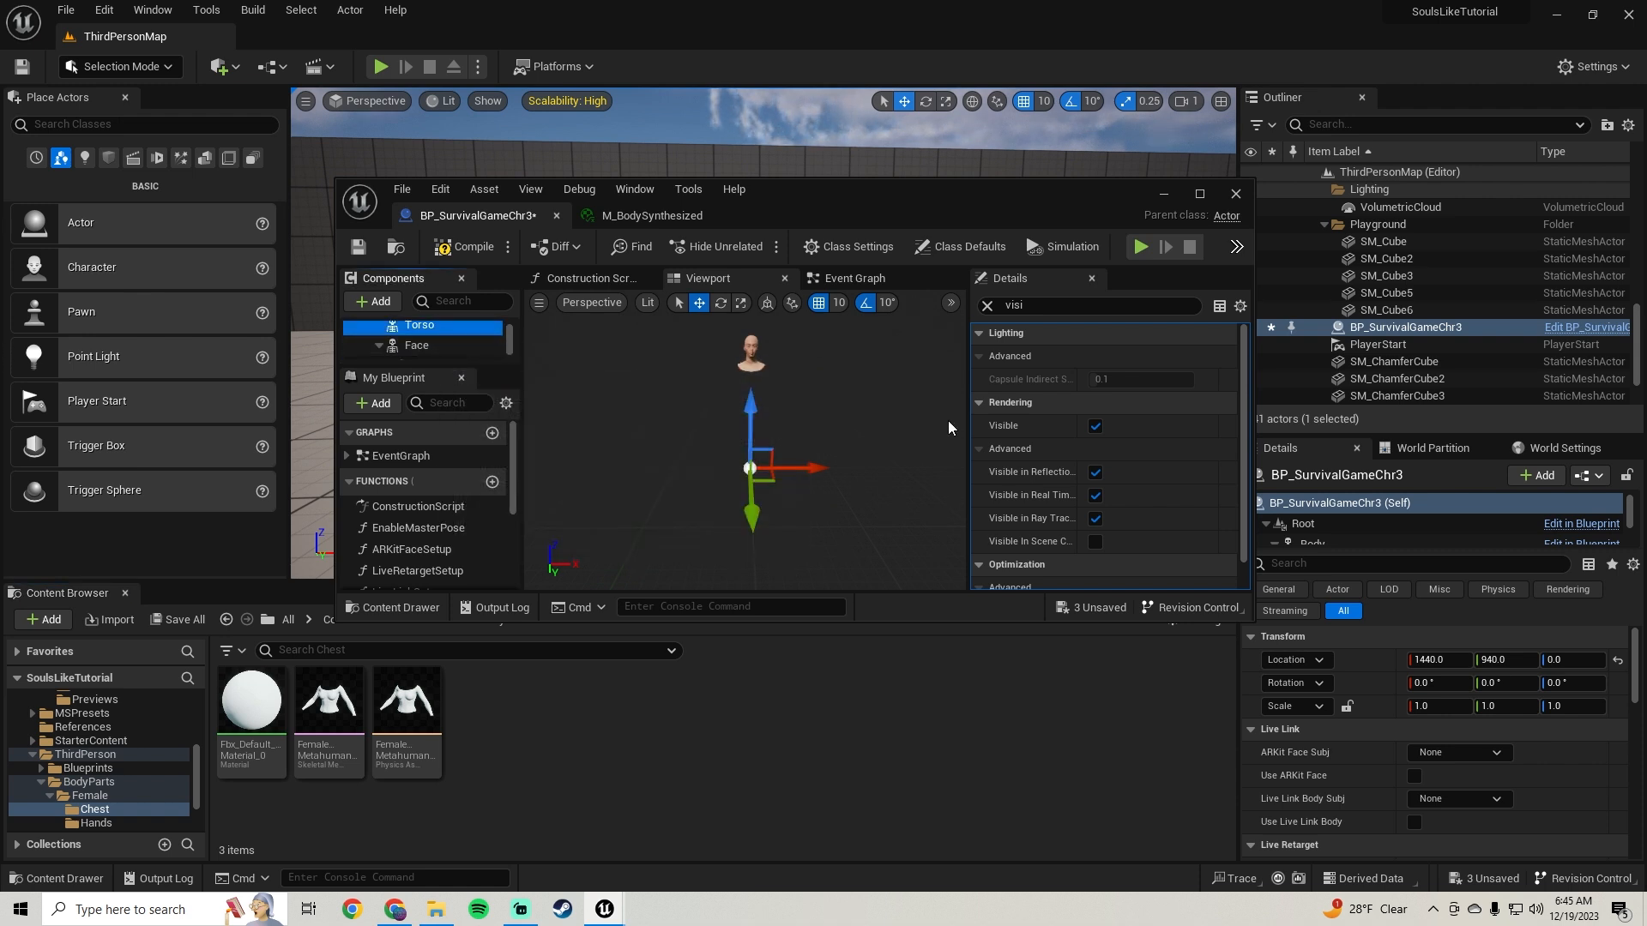
pyautogui.click(1035, 311)
pyautogui.press('BackSpace')
pyautogui.press('BackSpace')
pyautogui.press('BackSpace')
pyautogui.press('BackSpace')
pyautogui.scroll(-4, 1077, 377)
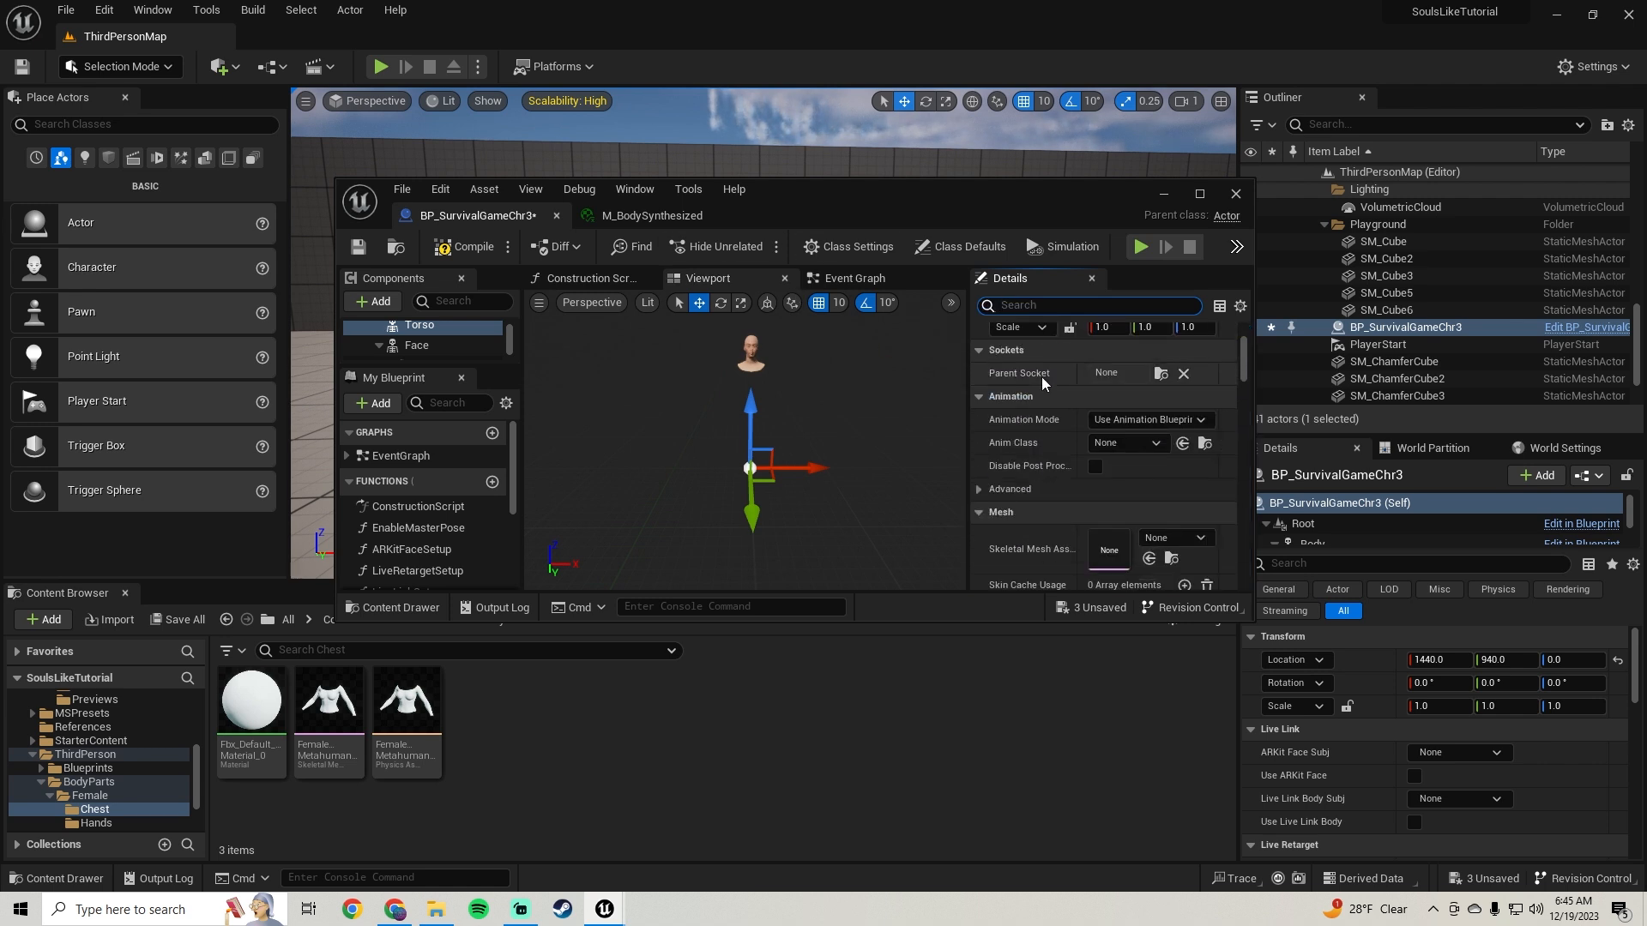
pyautogui.moveTo(329, 757); pyautogui.dragTo(1108, 469)
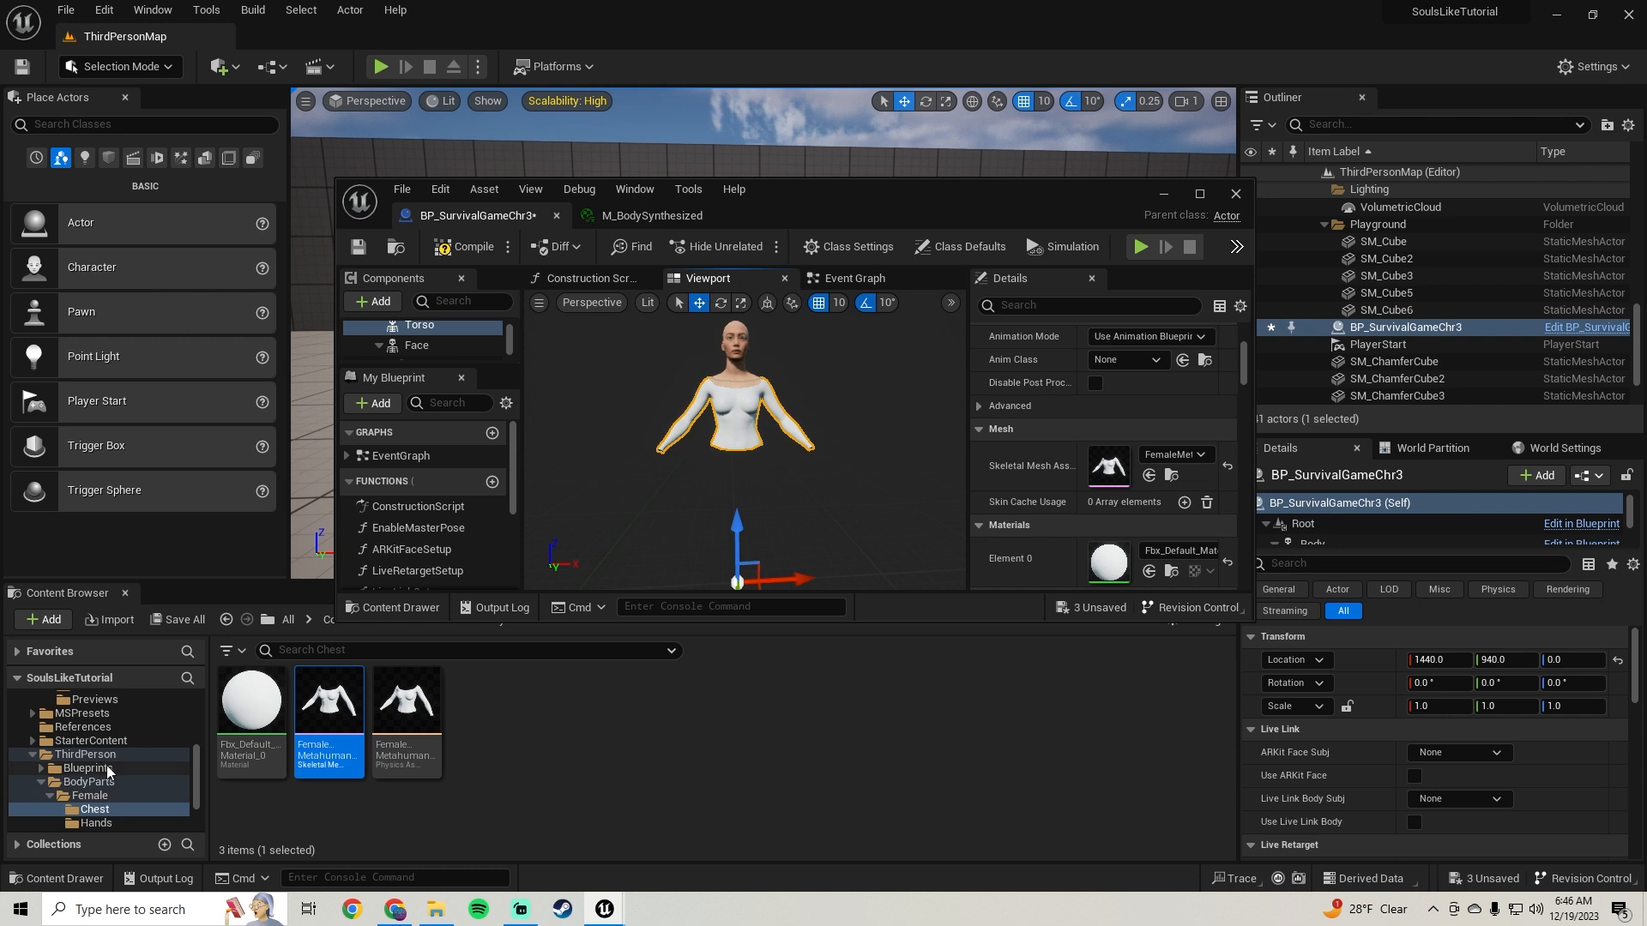
# Step: Locate the Body component's M_BodySynthesized1 material in the Materials folder and assign it to Element 0 of the Torso component
pyautogui.scroll(3, 430, 348)
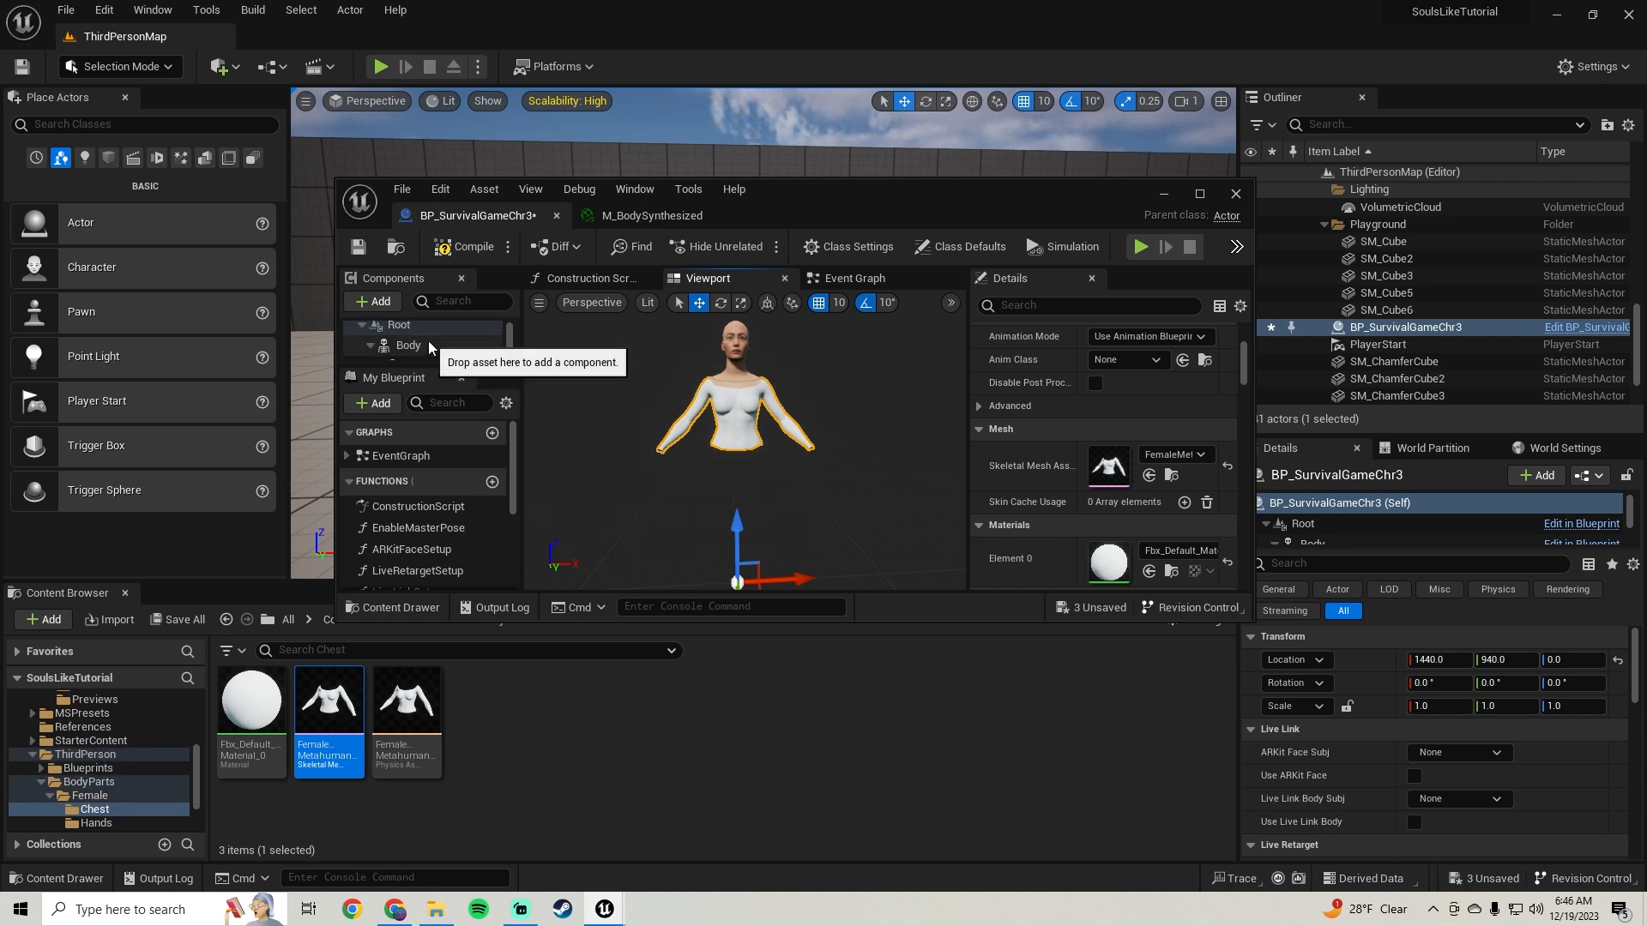
pyautogui.click(429, 347)
pyautogui.scroll(-1, 1043, 482)
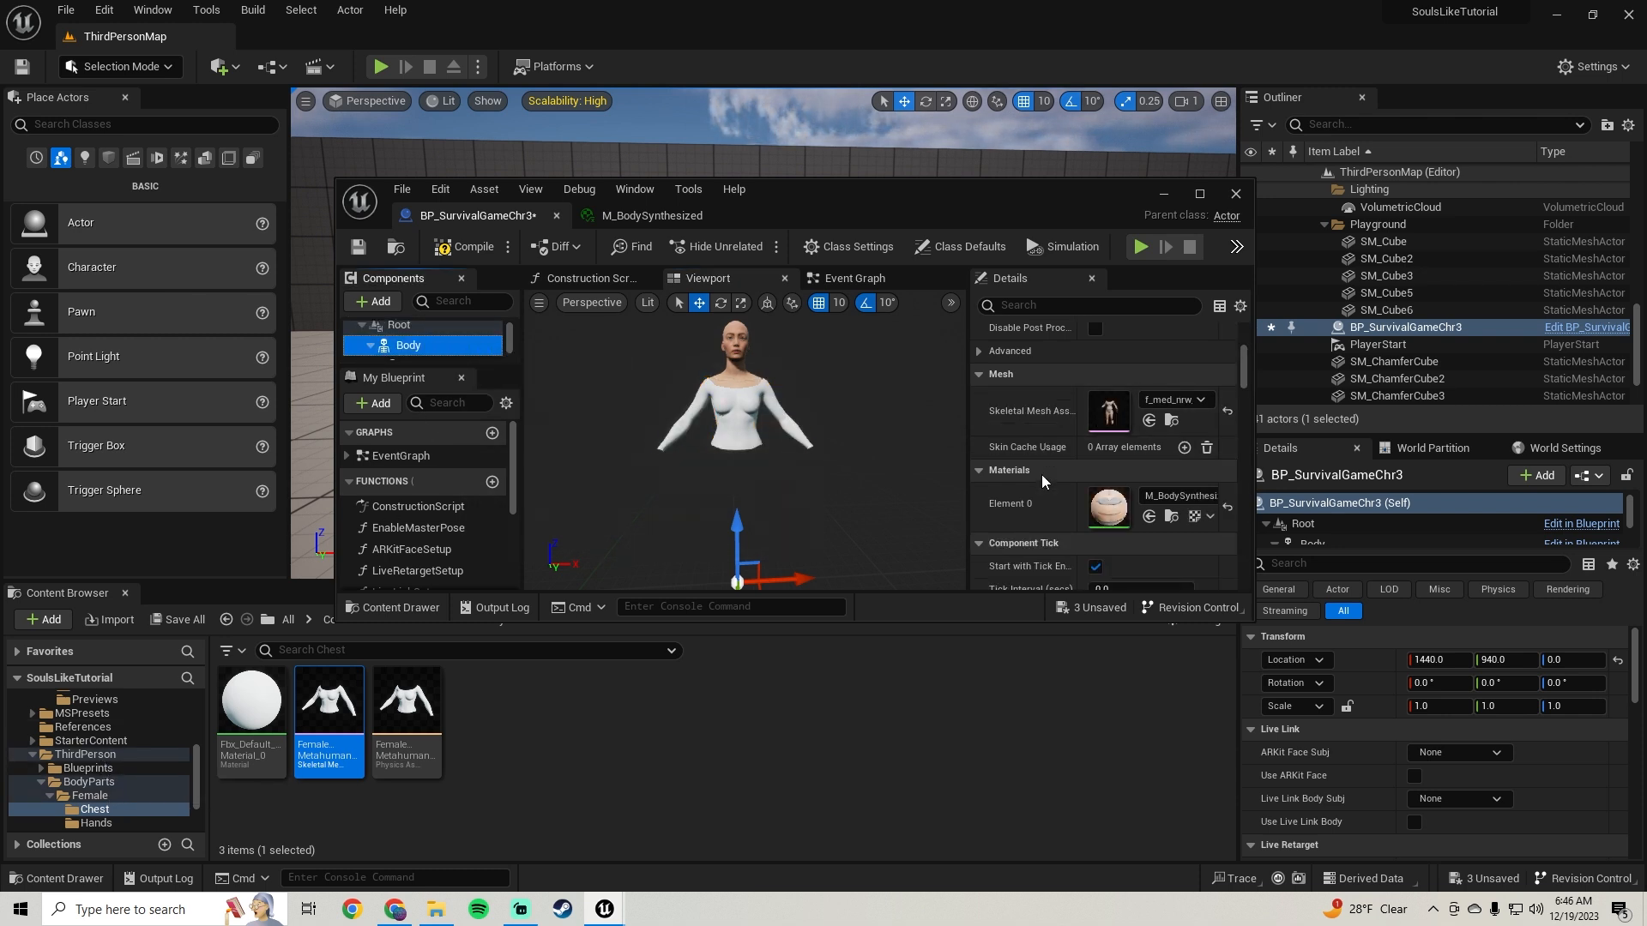
pyautogui.click(1173, 518)
pyautogui.moveTo(485, 712); pyautogui.dragTo(431, 353)
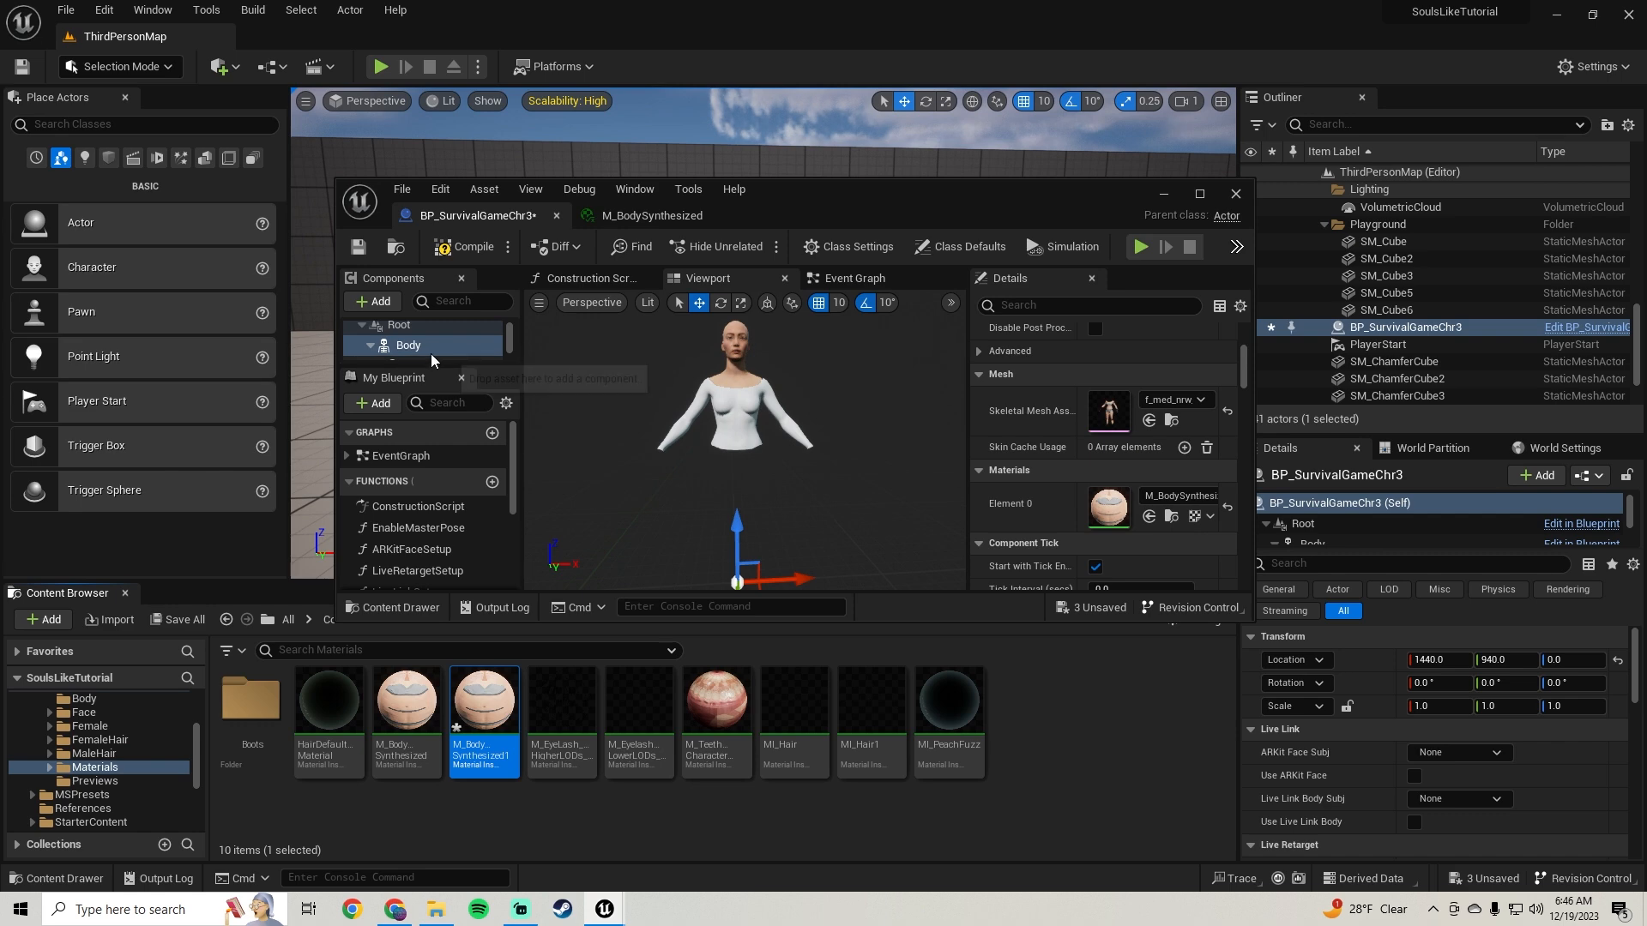
pyautogui.scroll(-2, 431, 354)
pyautogui.click(439, 346)
pyautogui.moveTo(482, 755); pyautogui.dragTo(1098, 508)
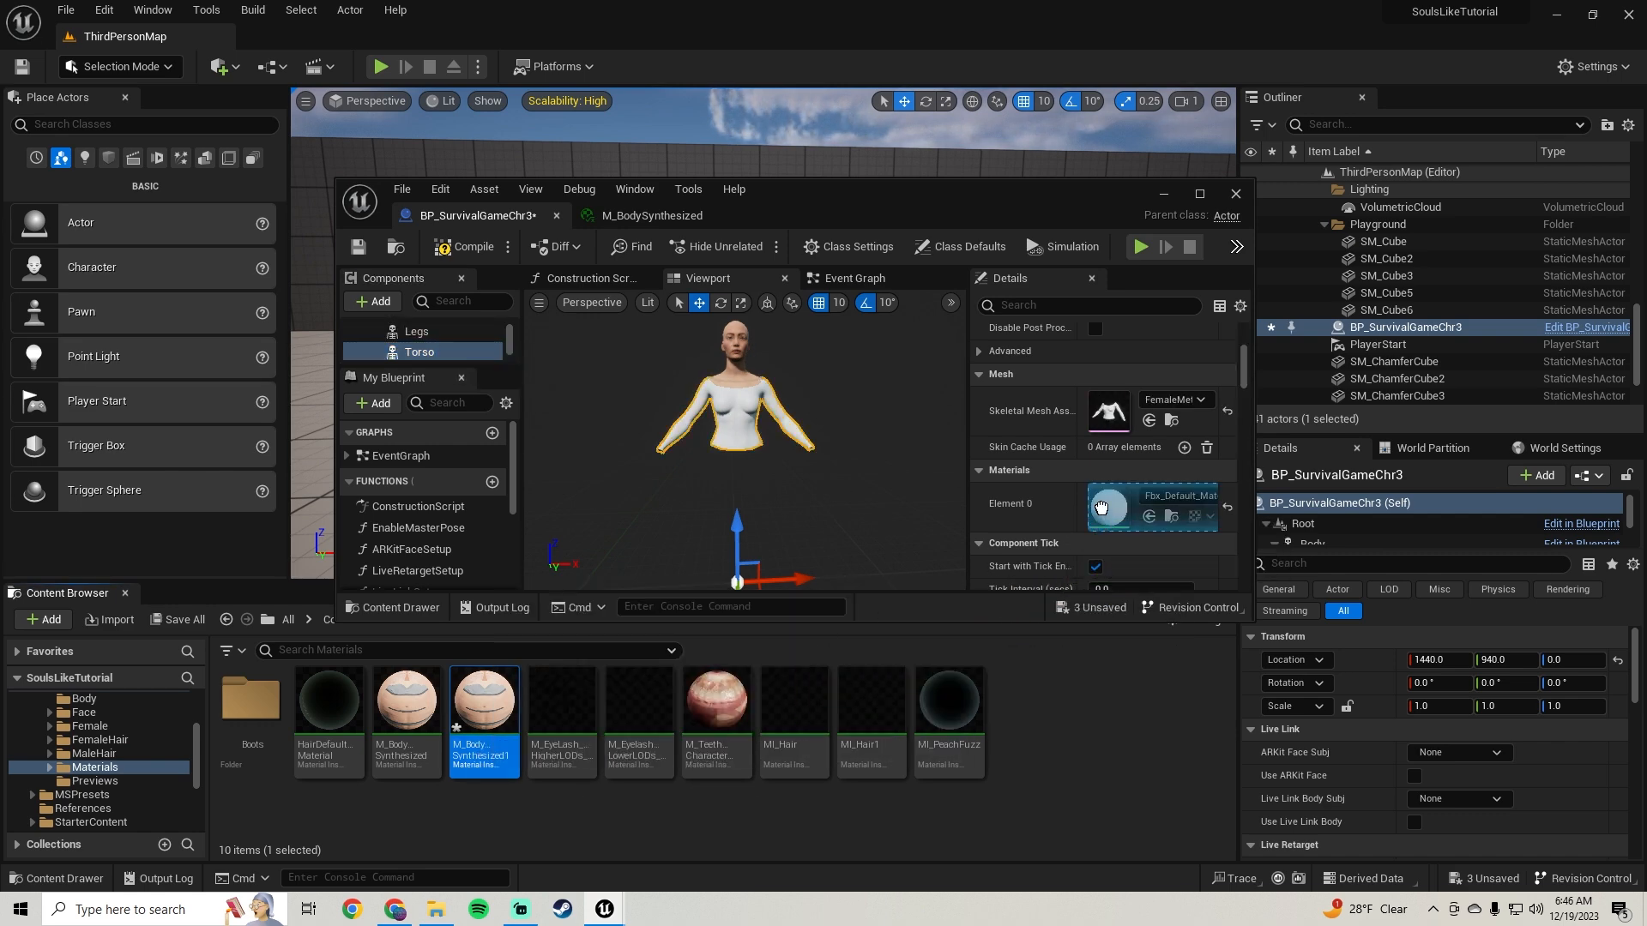
pyautogui.moveTo(897, 478); pyautogui.dragTo(897, 361)
pyautogui.moveTo(606, 501); pyautogui.dragTo(605, 583)
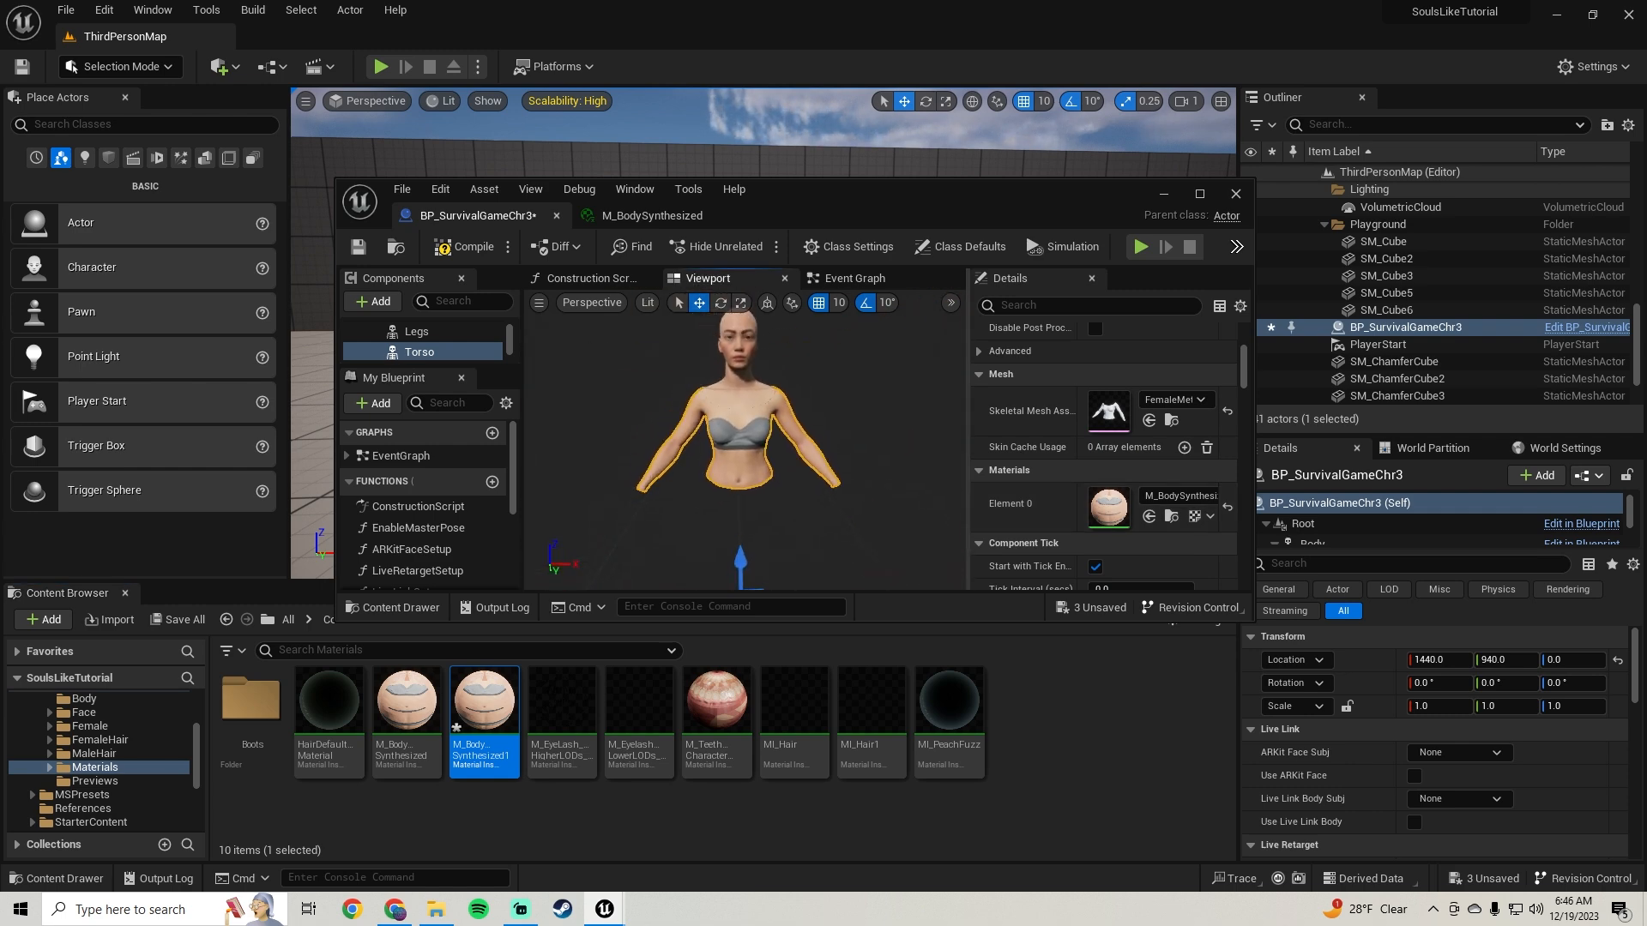
# Step: Assign the FemaleMetahumanLegs skeletal mesh from the BodyParts/Female/Legs folder to the Legs component
pyautogui.click(445, 337)
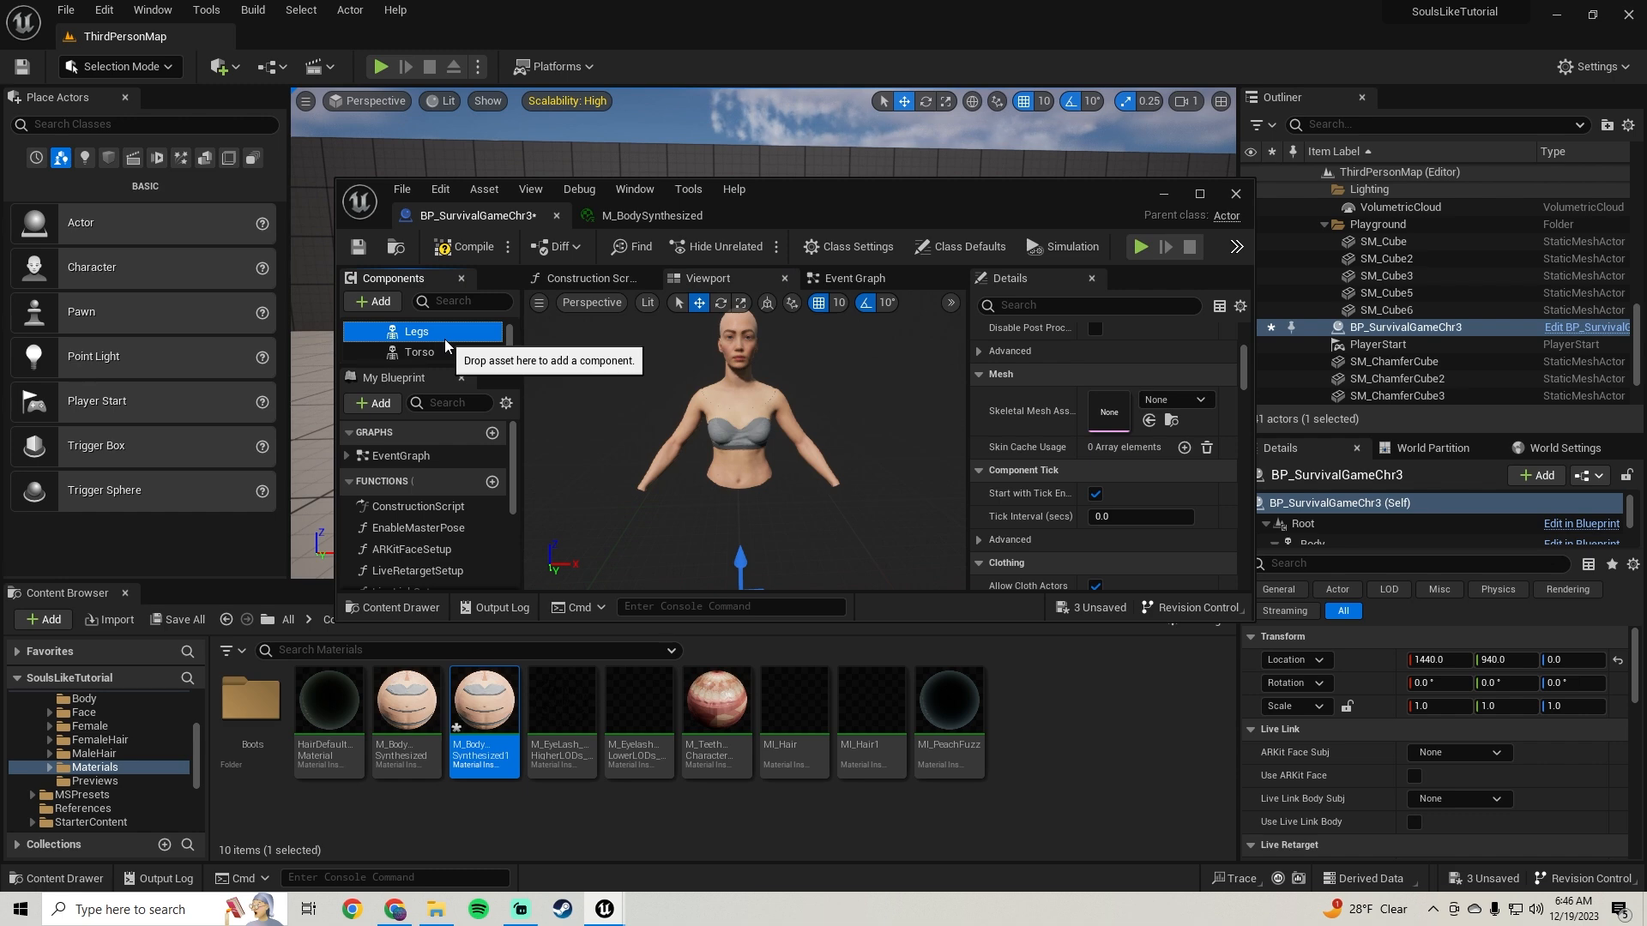
pyautogui.click(226, 620)
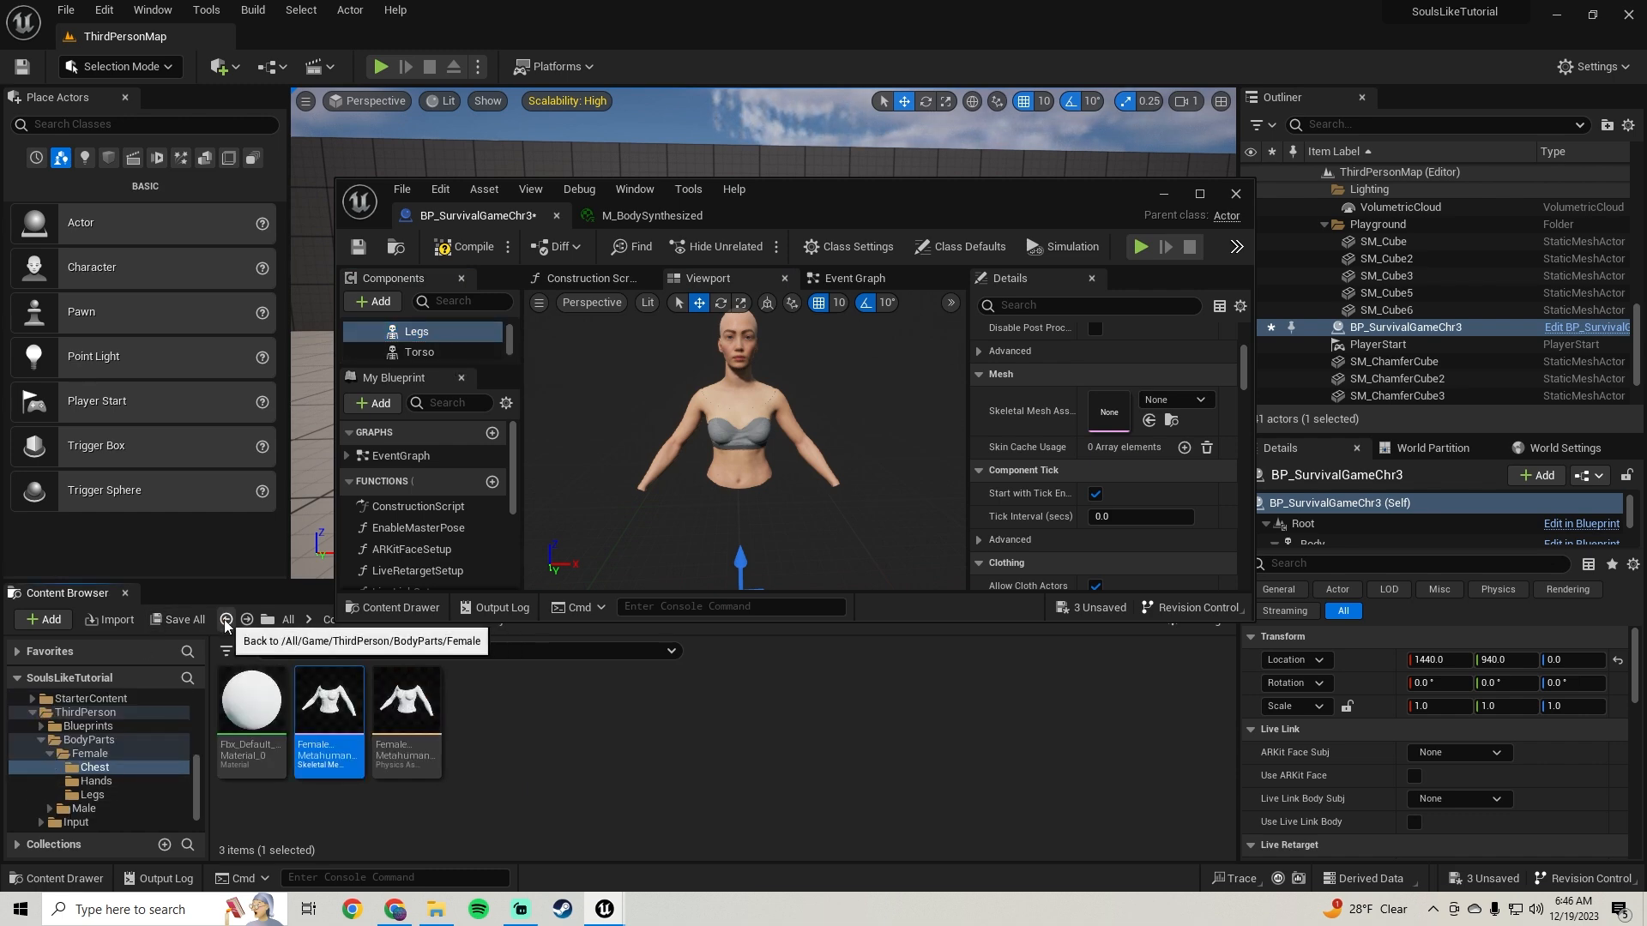
pyautogui.click(225, 620)
pyautogui.doubleClick(398, 725)
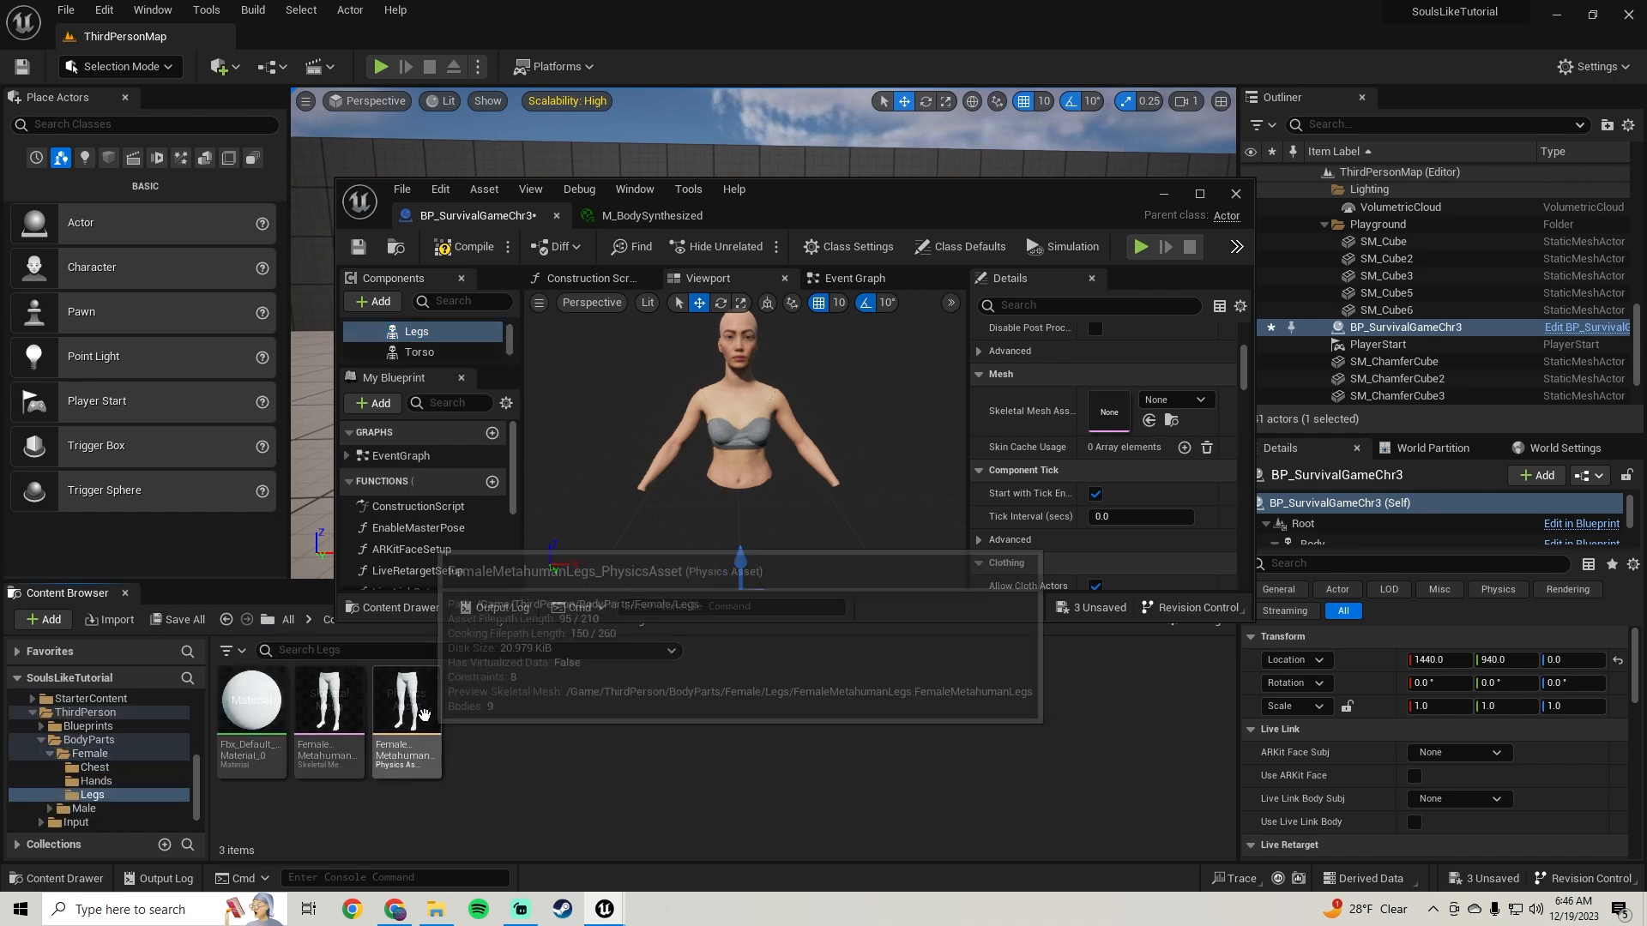
pyautogui.moveTo(328, 721); pyautogui.dragTo(1107, 409)
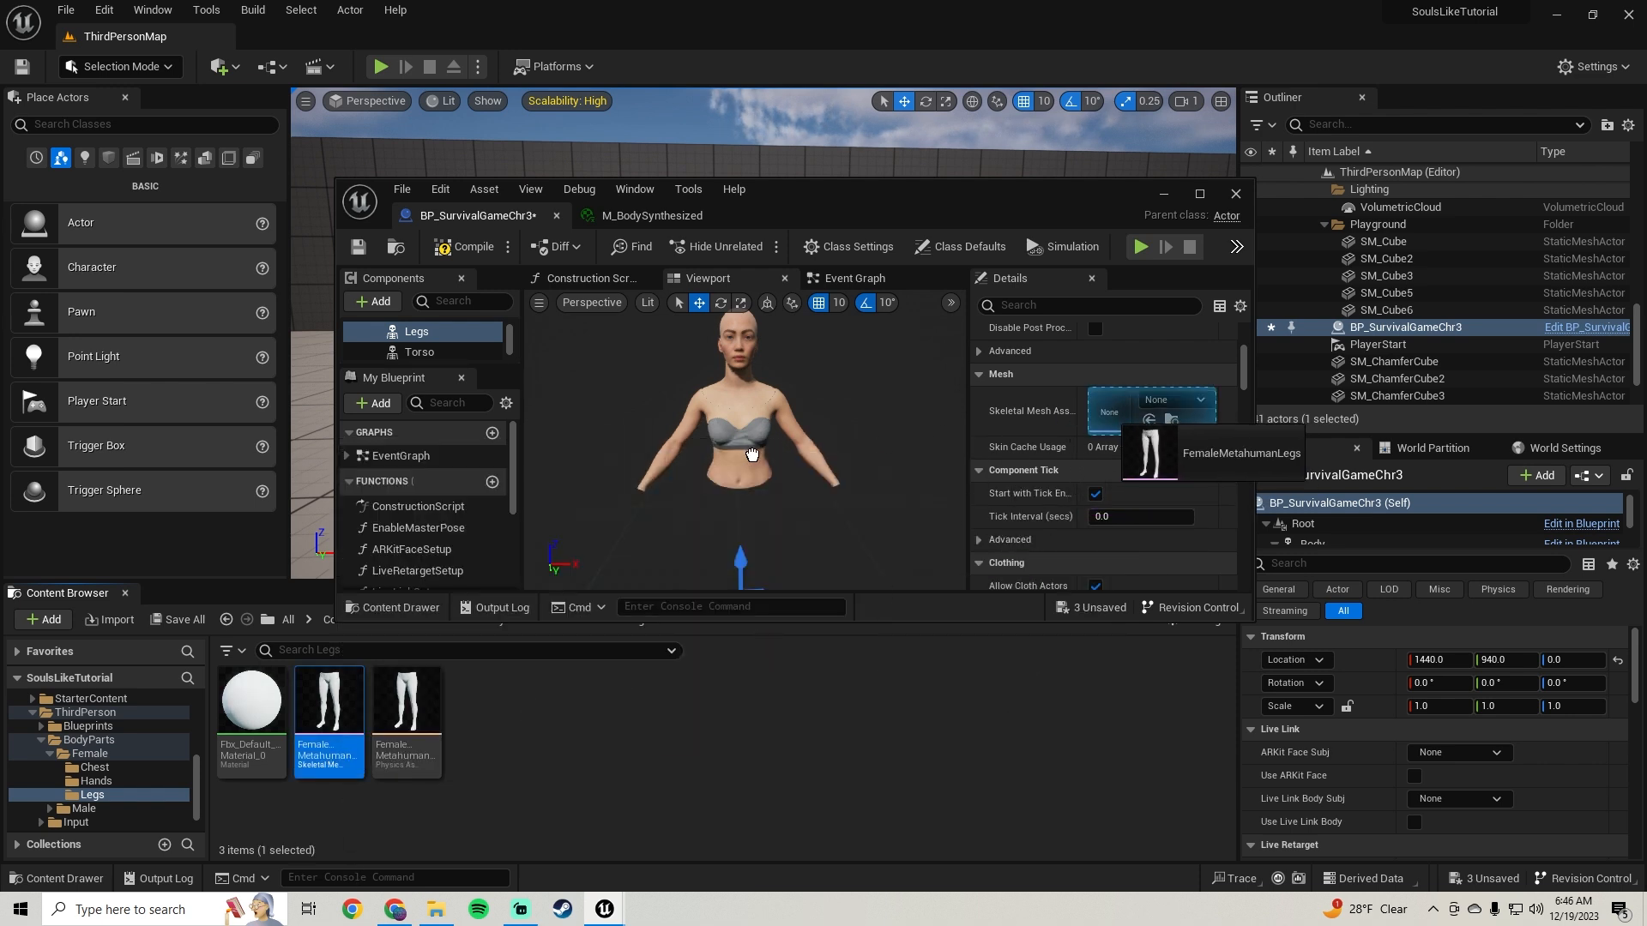
pyautogui.press('s')
pyautogui.moveTo(757, 467); pyautogui.dragTo(760, 522, button='right')
pyautogui.press('w')
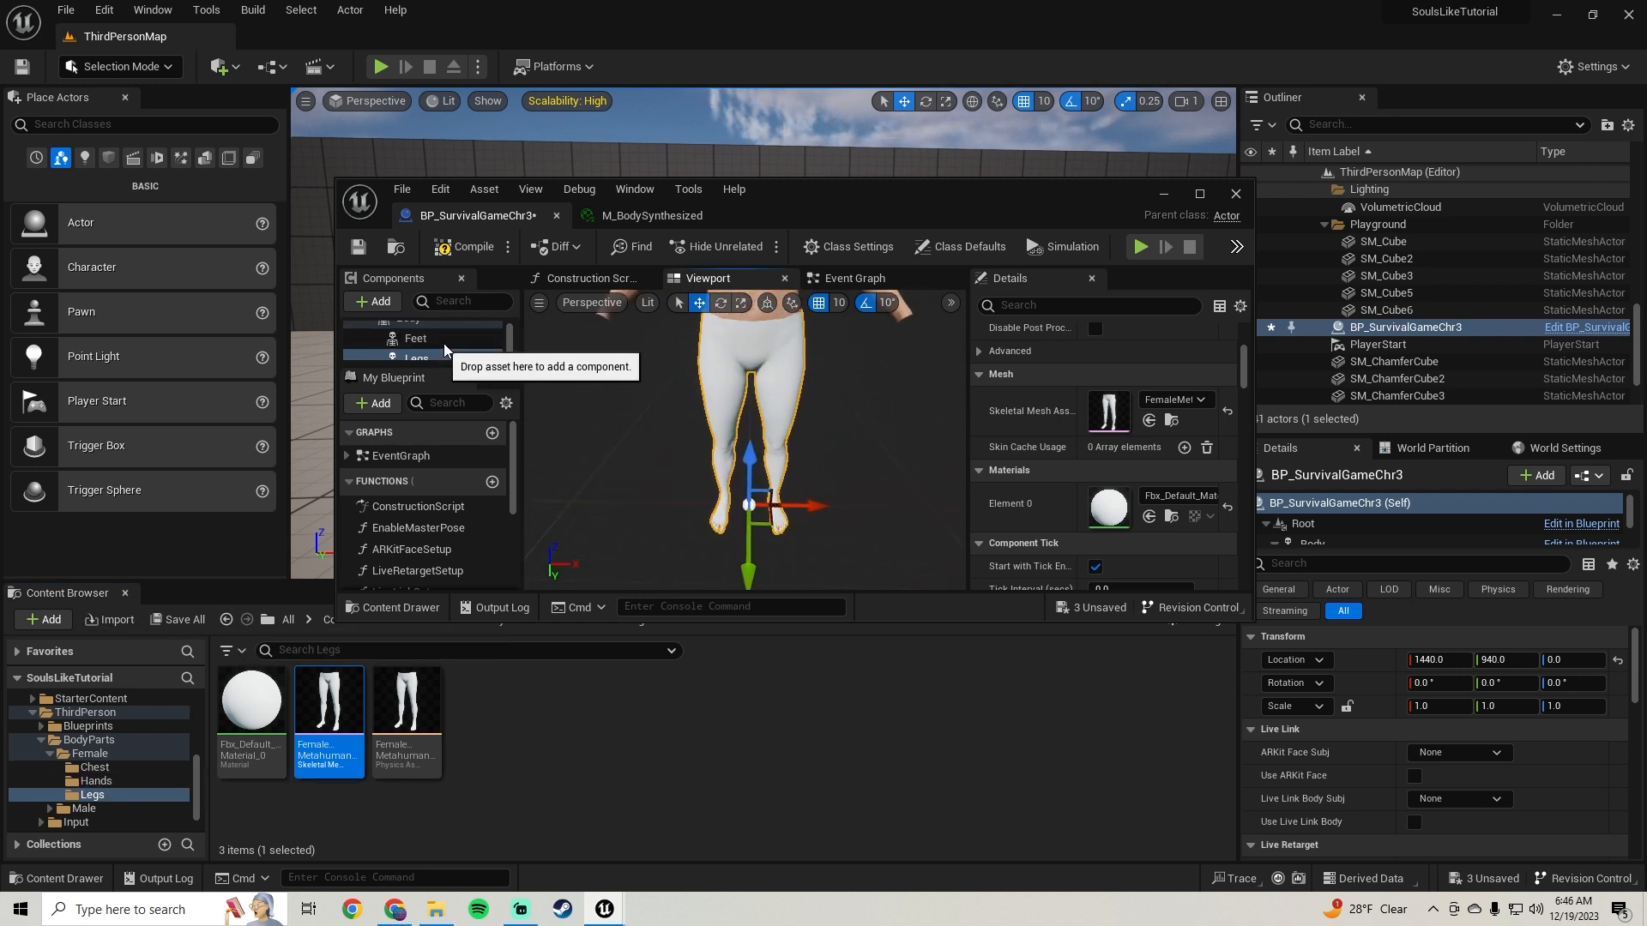
# Step: Locate M_BodySynthesized1 through the Torso component's material and assign it to Element 0 of the Legs component
pyautogui.scroll(-2, 444, 334)
pyautogui.click(429, 326)
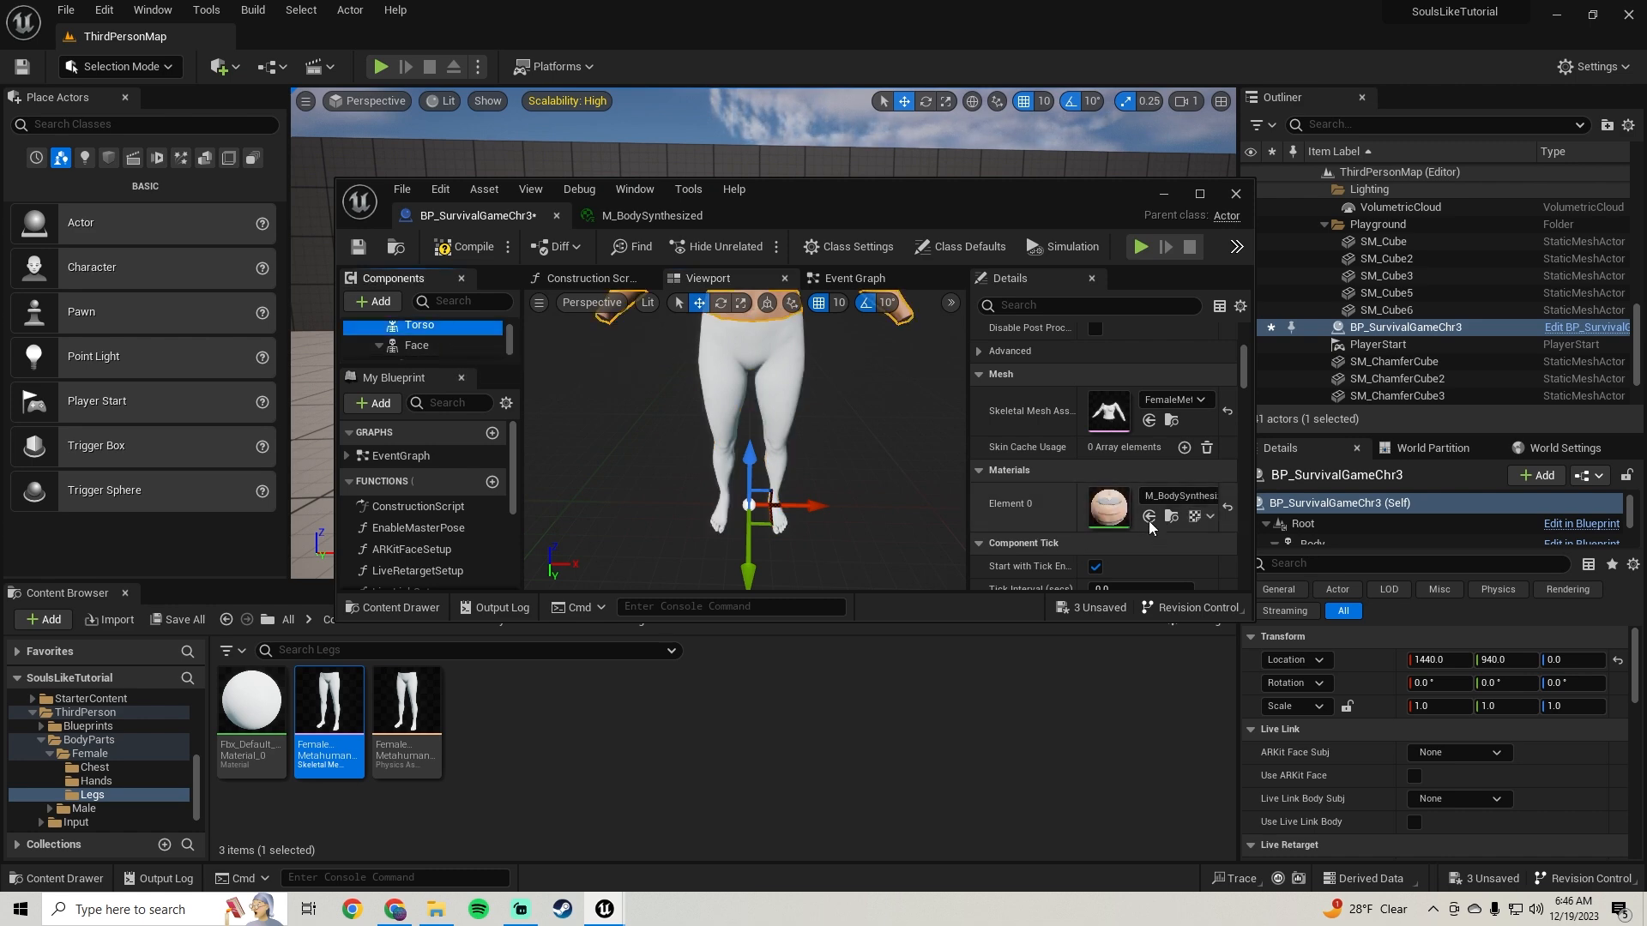
pyautogui.click(1176, 516)
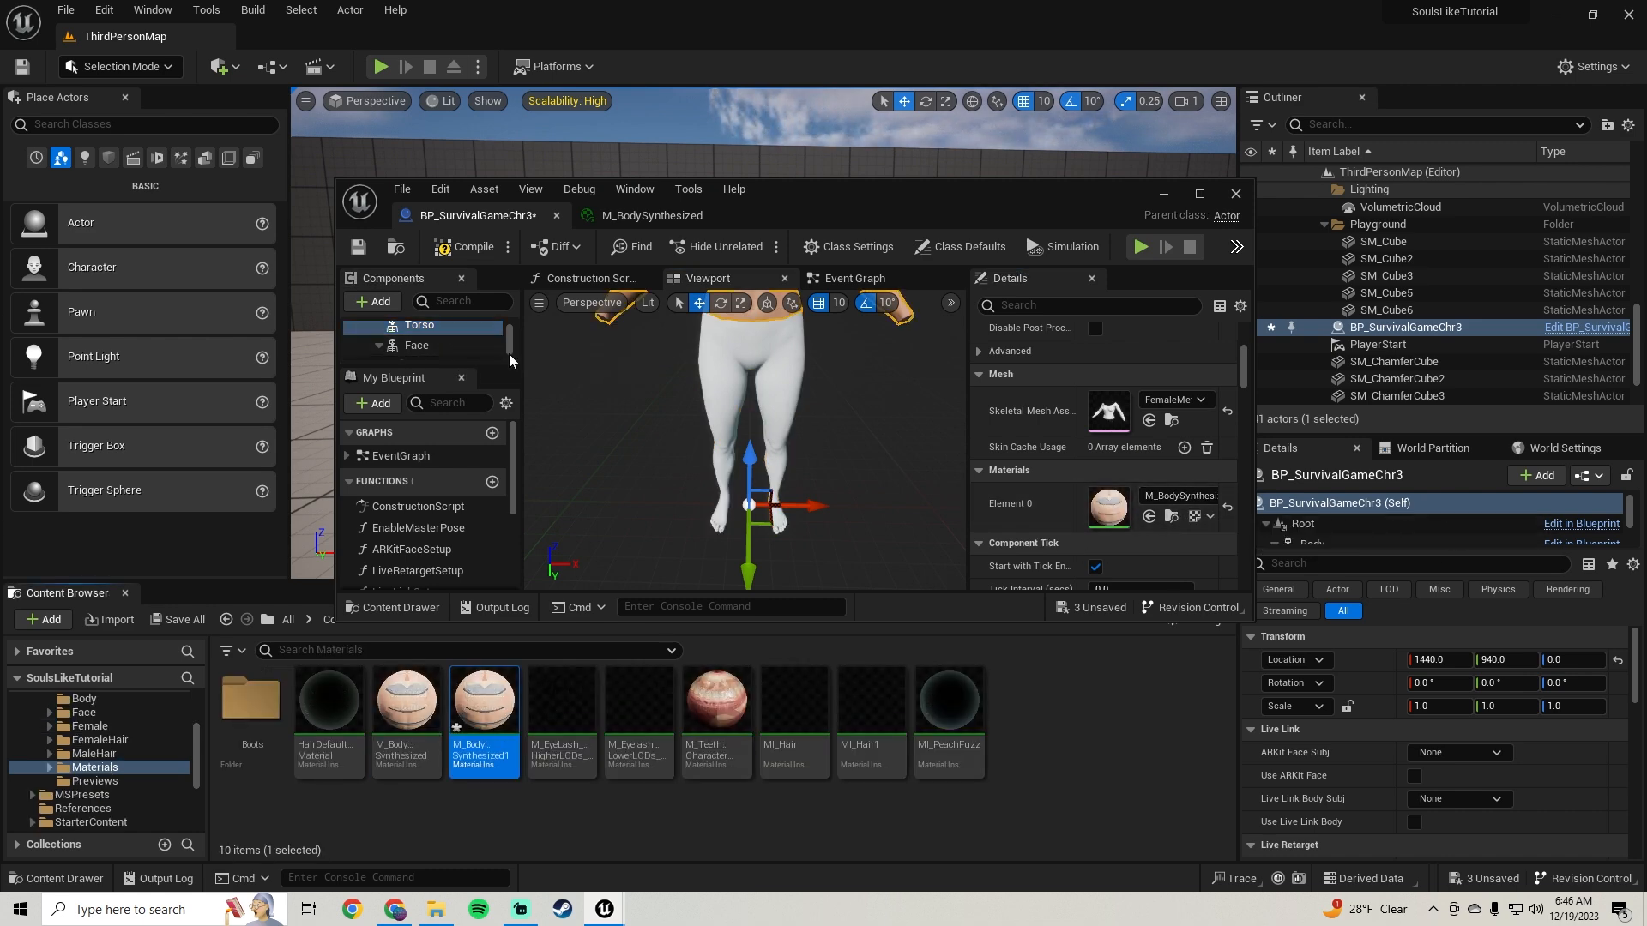
pyautogui.scroll(1, 429, 336)
pyautogui.click(429, 334)
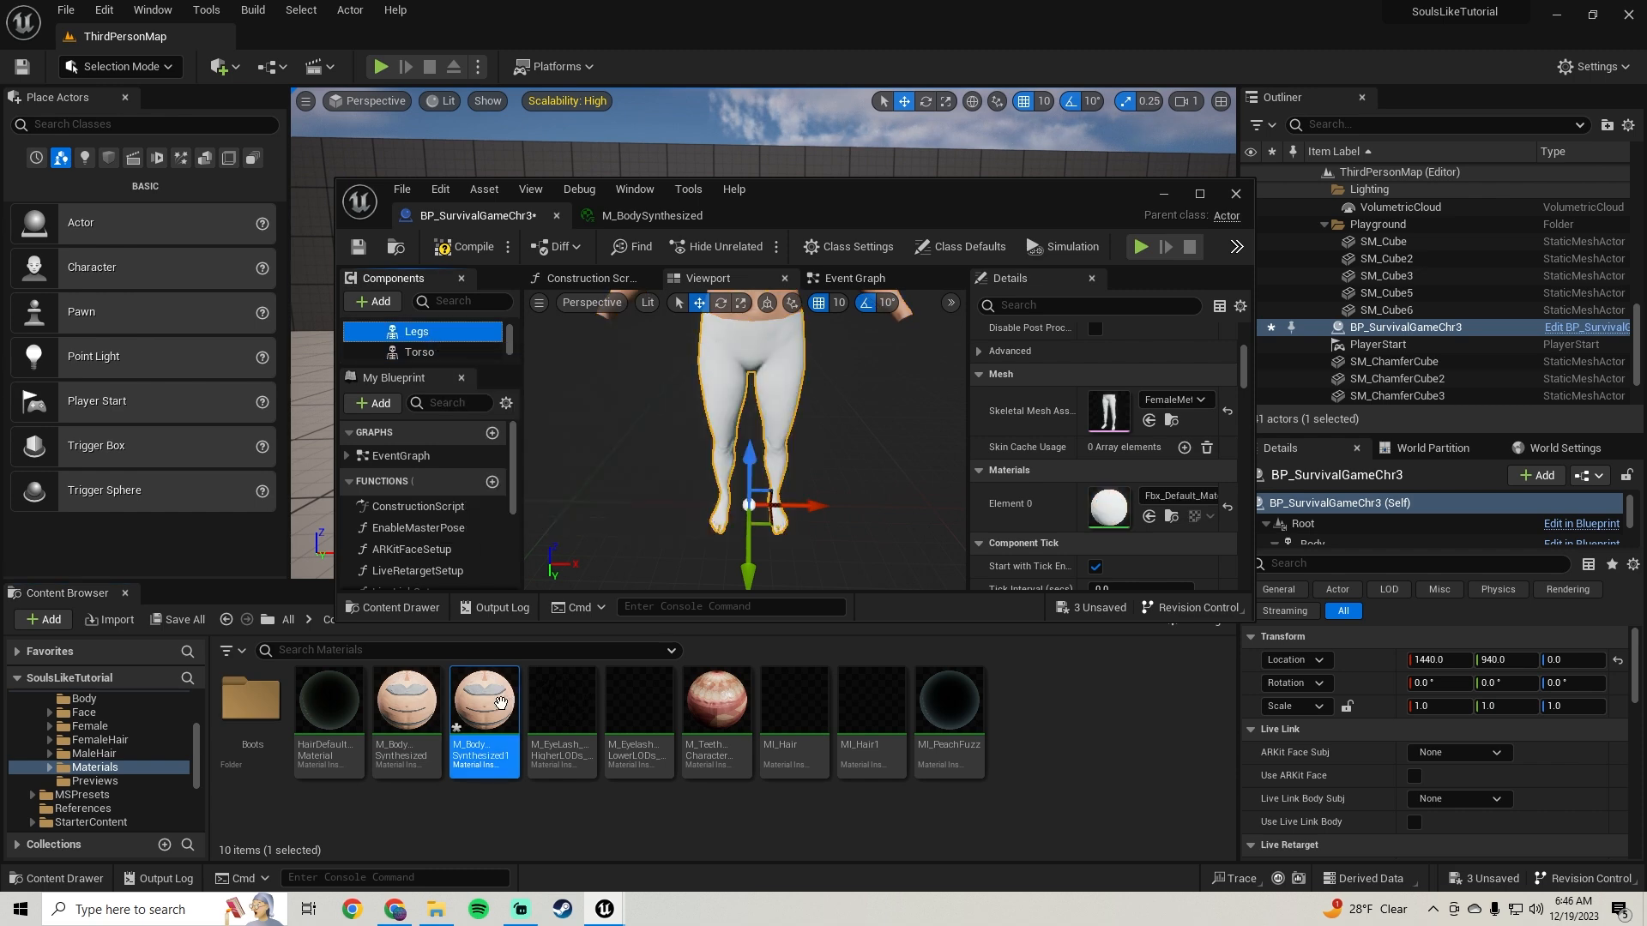
pyautogui.moveTo(479, 755); pyautogui.dragTo(1102, 505)
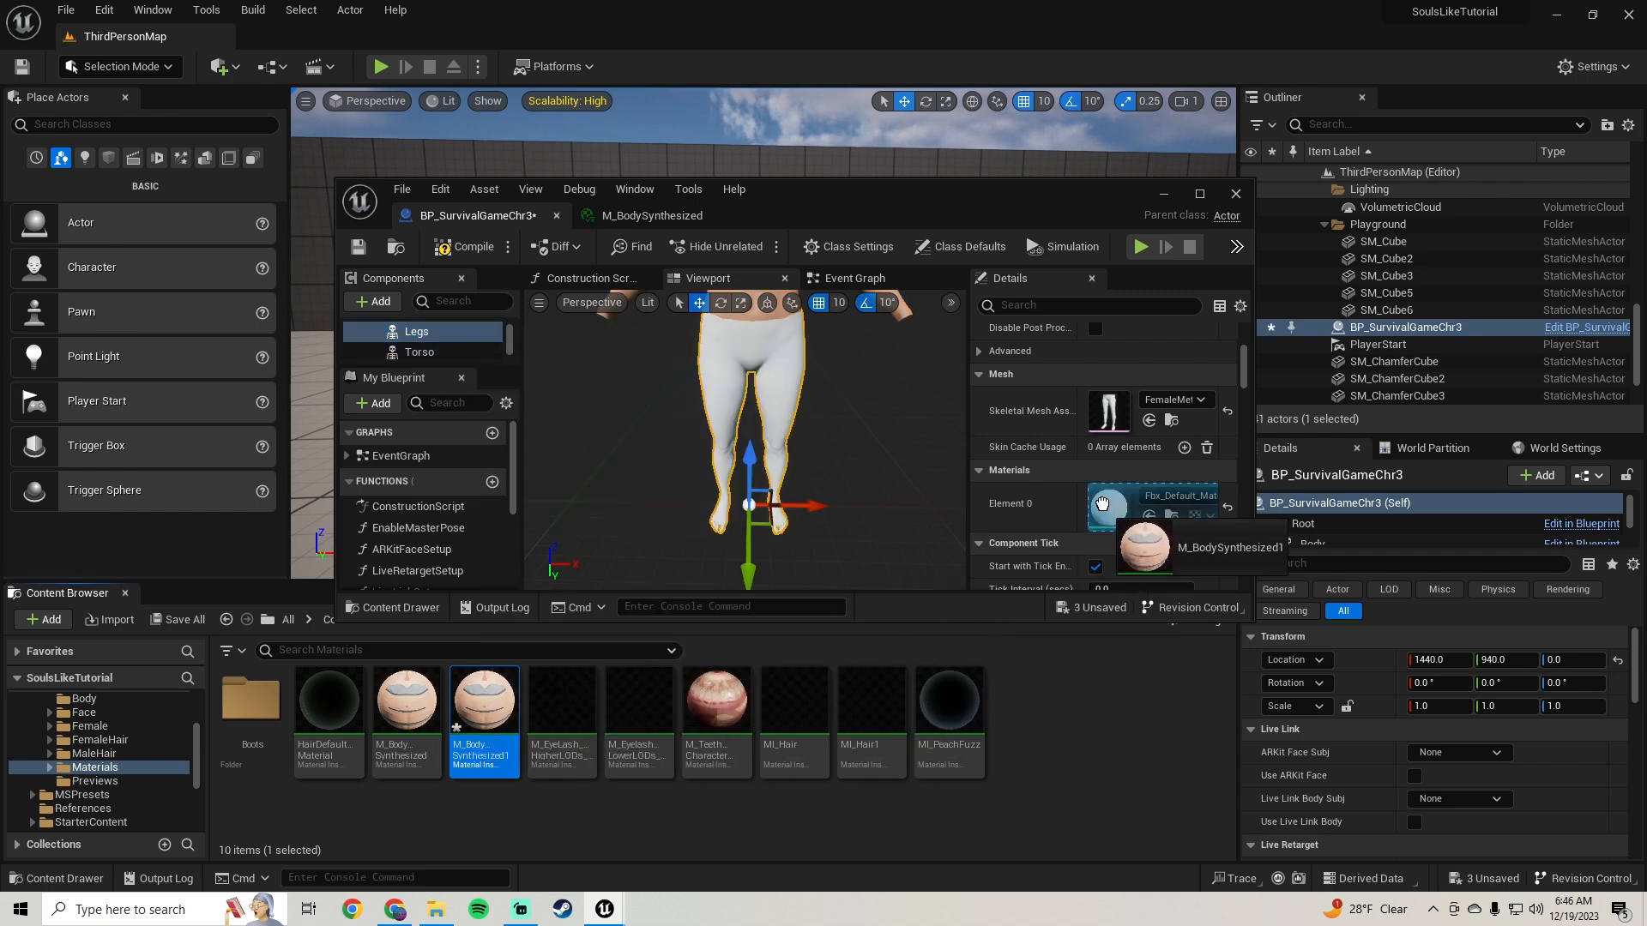
pyautogui.moveTo(809, 520); pyautogui.dragTo(805, 425, button='right')
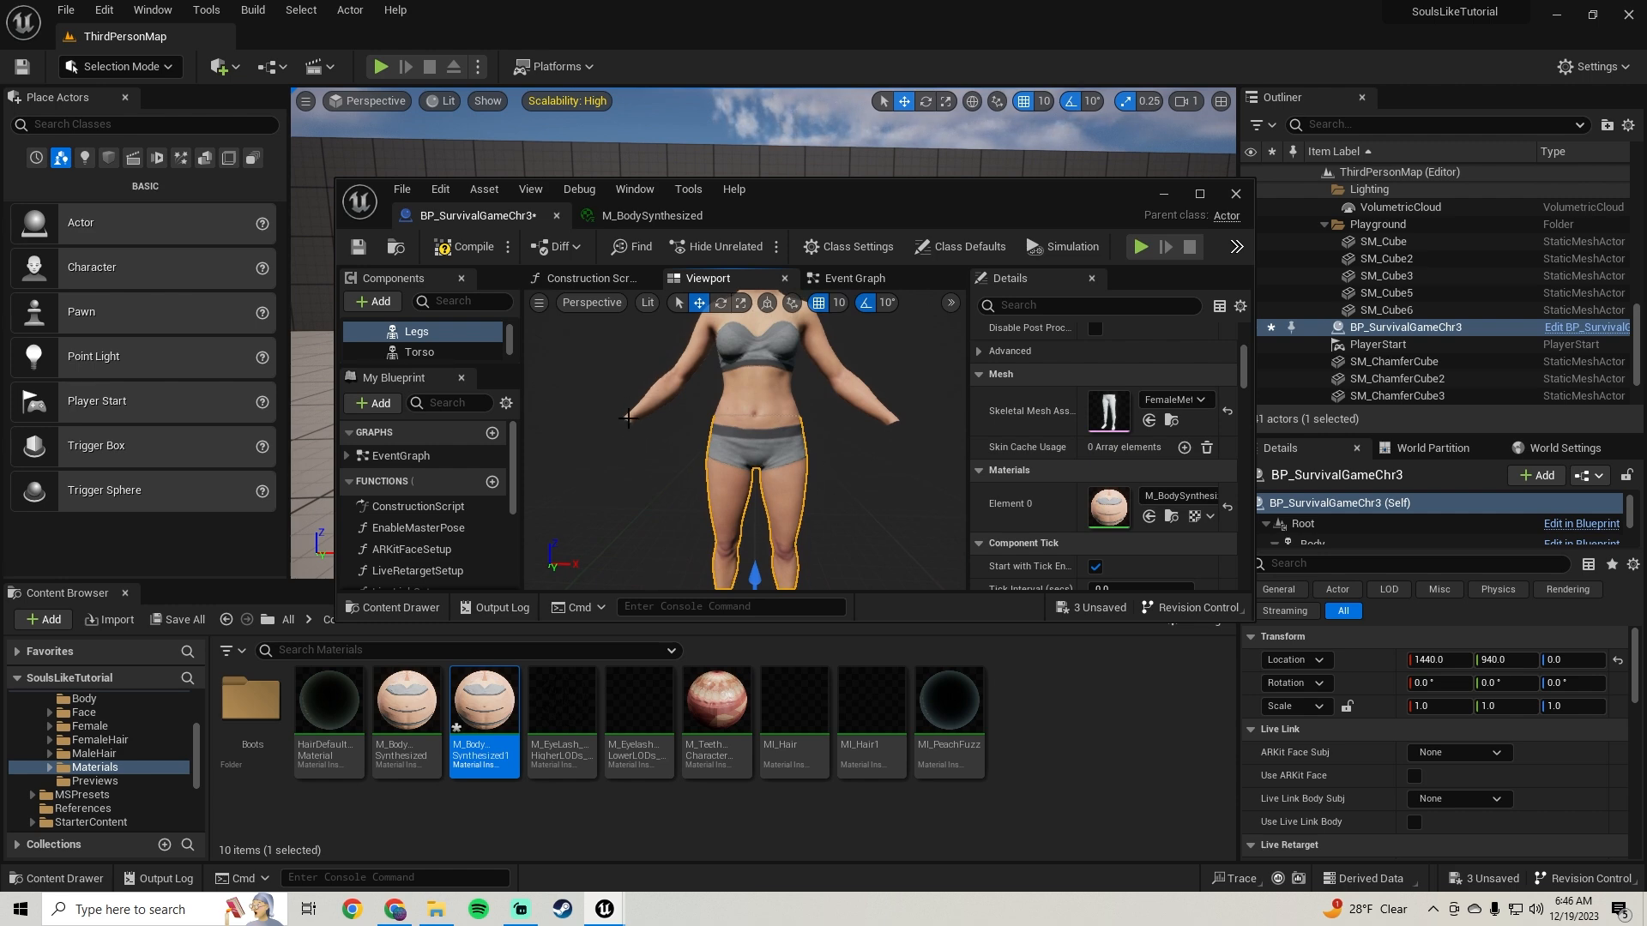
# Step: Maximize the blueprint editor and add a Skeletal Mesh component named Hands under the Body component
pyautogui.click(1200, 195)
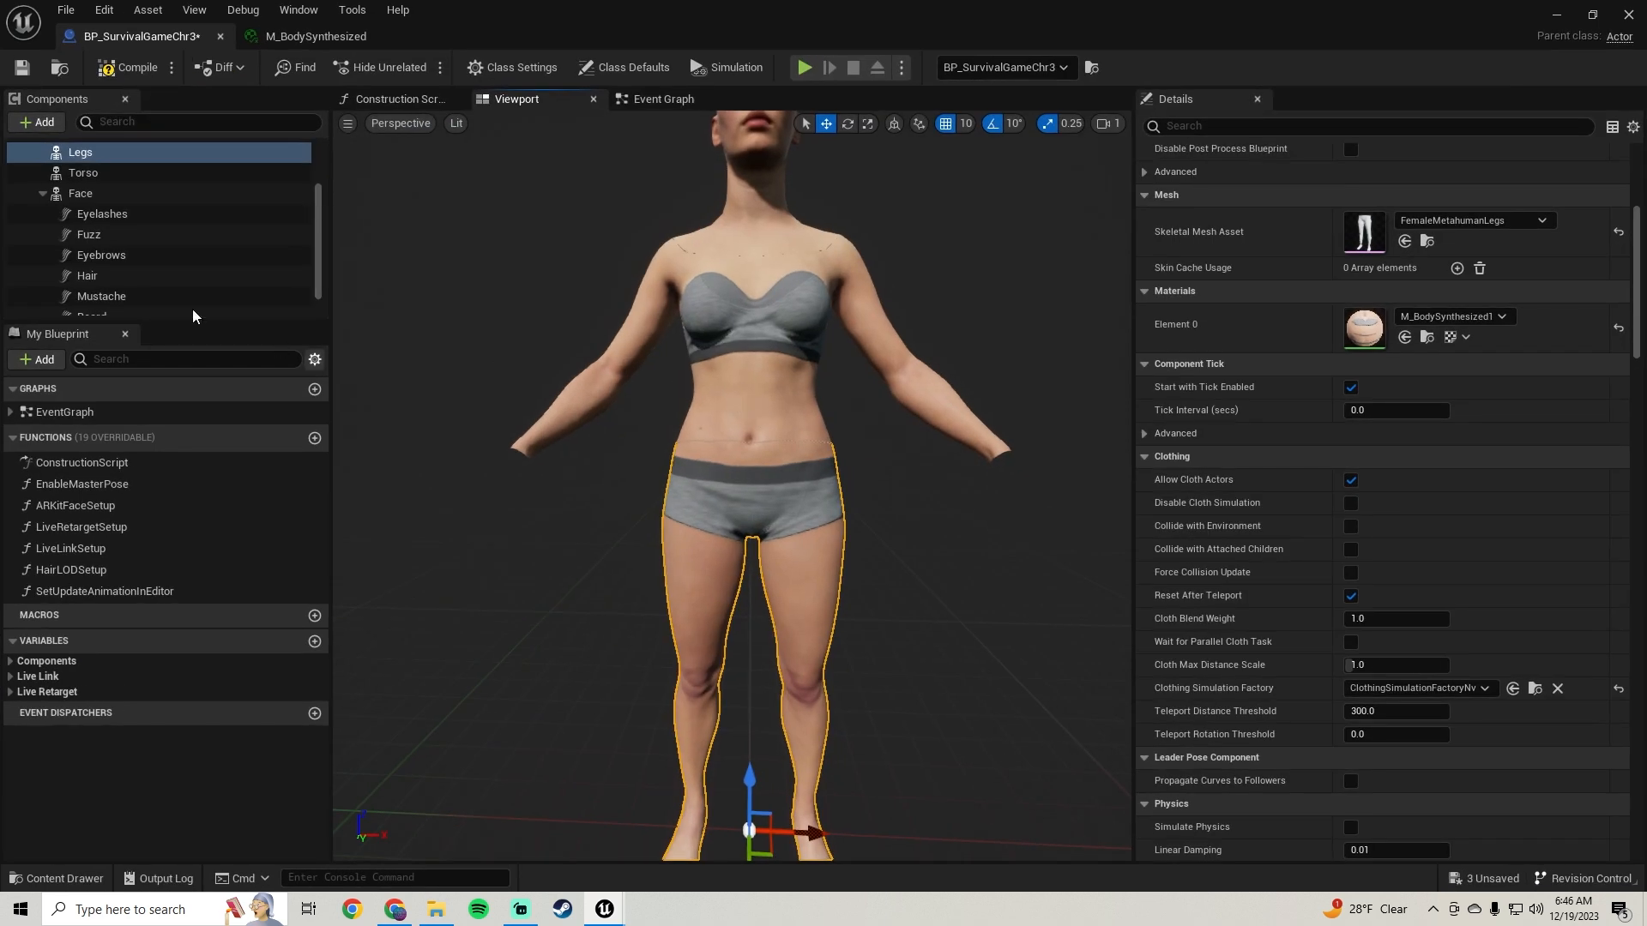
pyautogui.scroll(3, 155, 257)
pyautogui.click(100, 194)
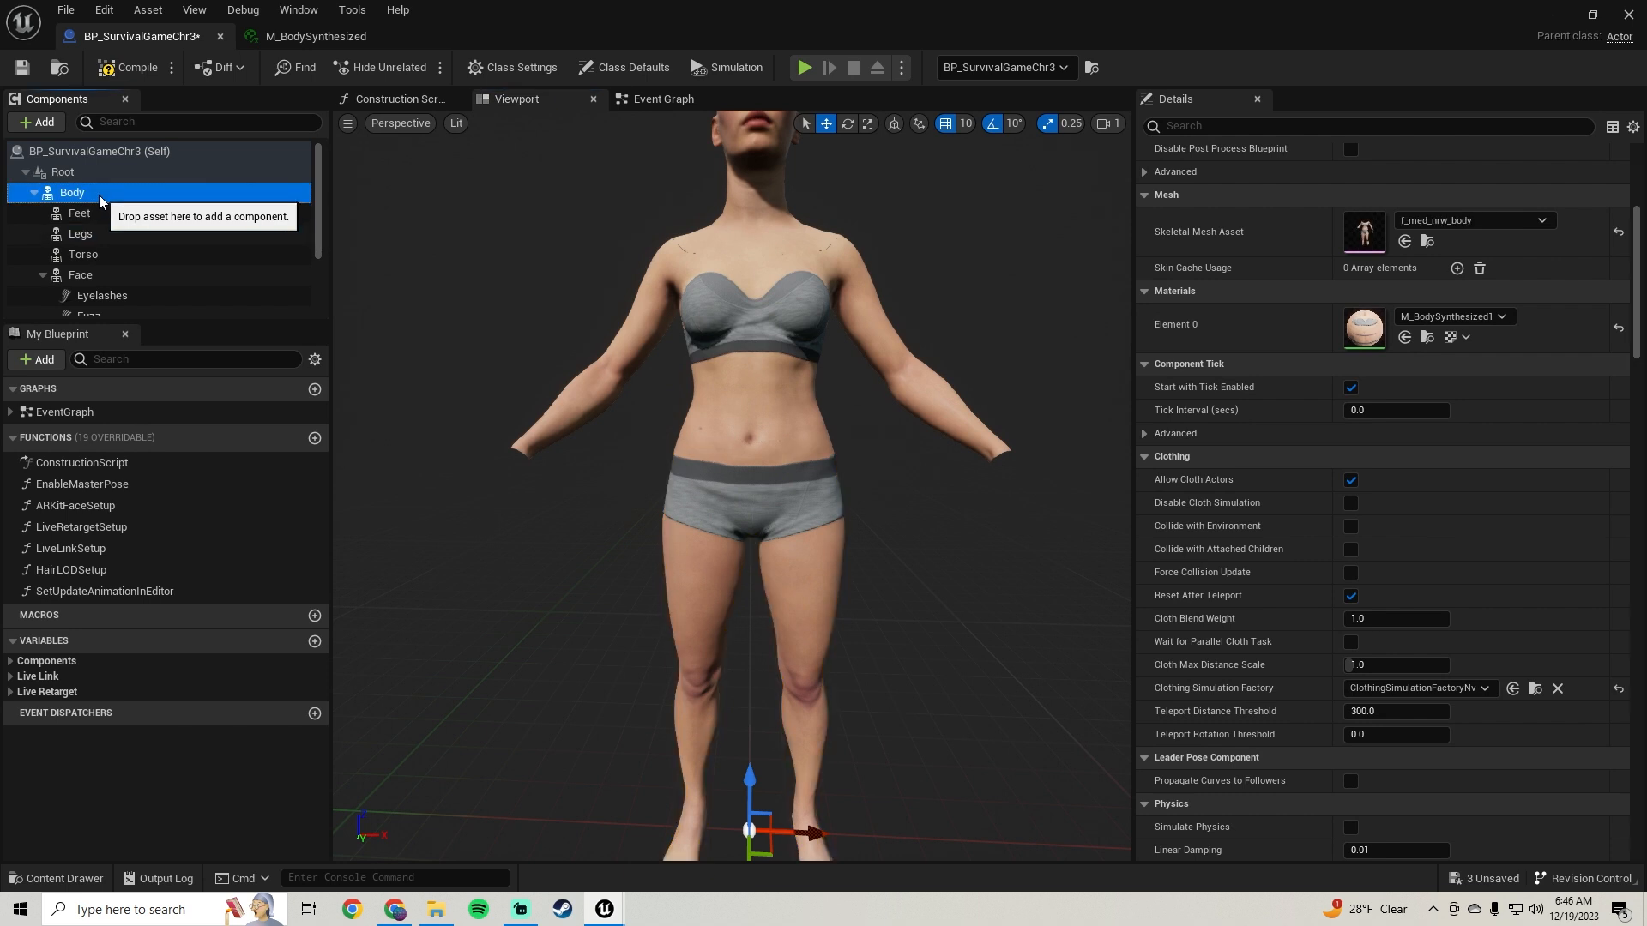
pyautogui.click(40, 122)
pyautogui.write('skele')
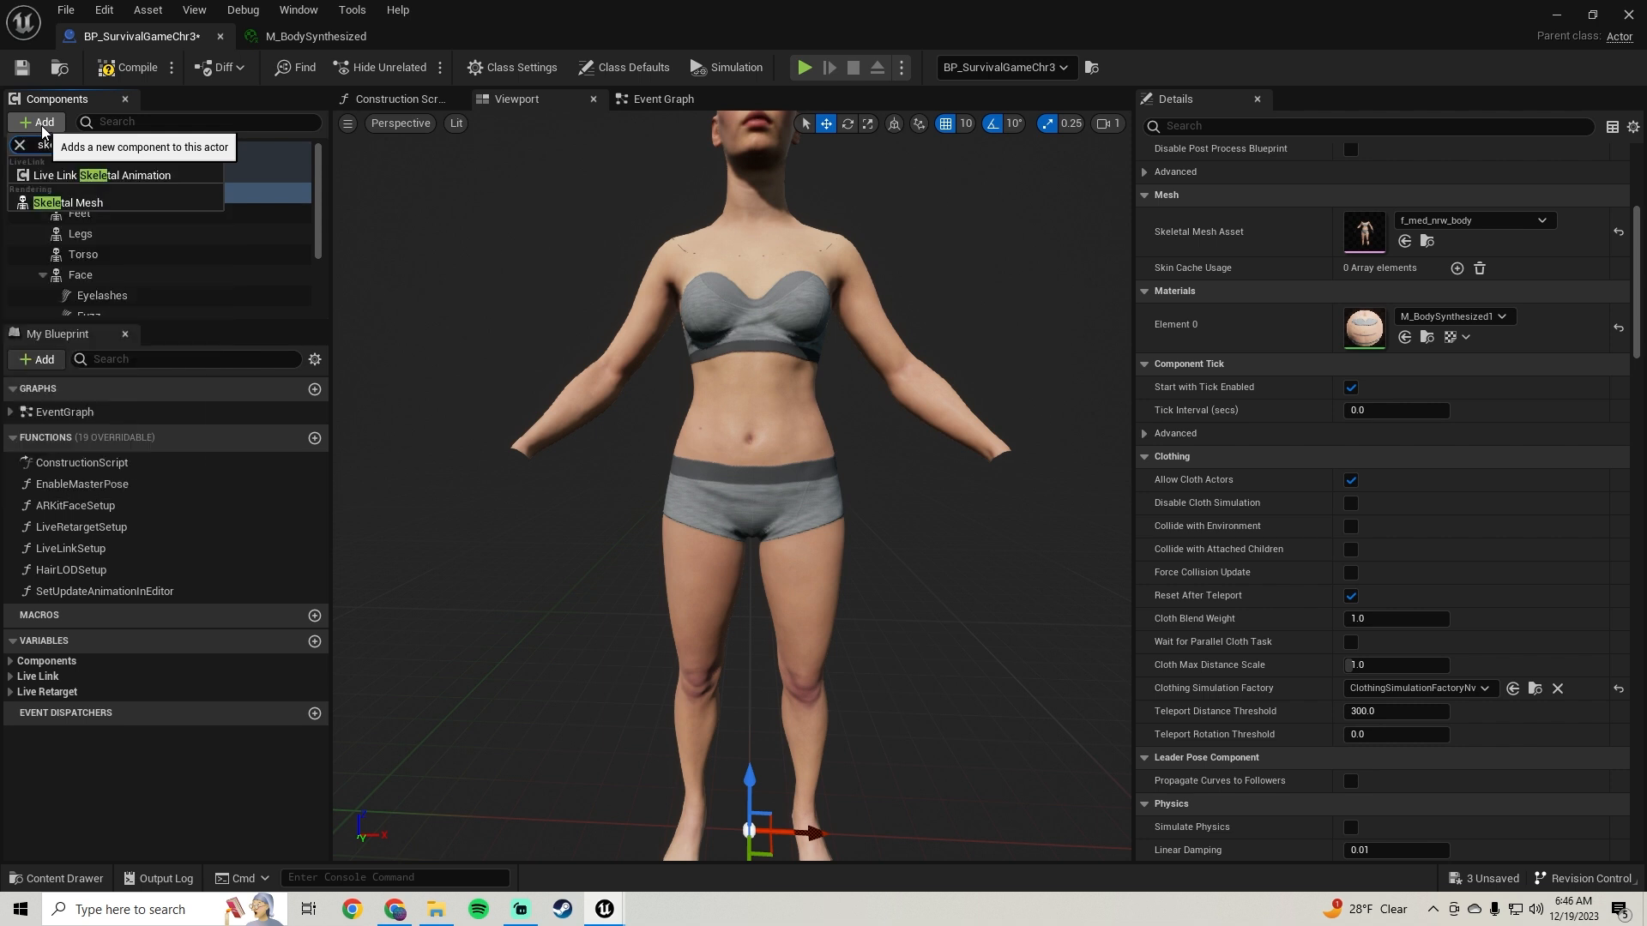
pyautogui.click(90, 208)
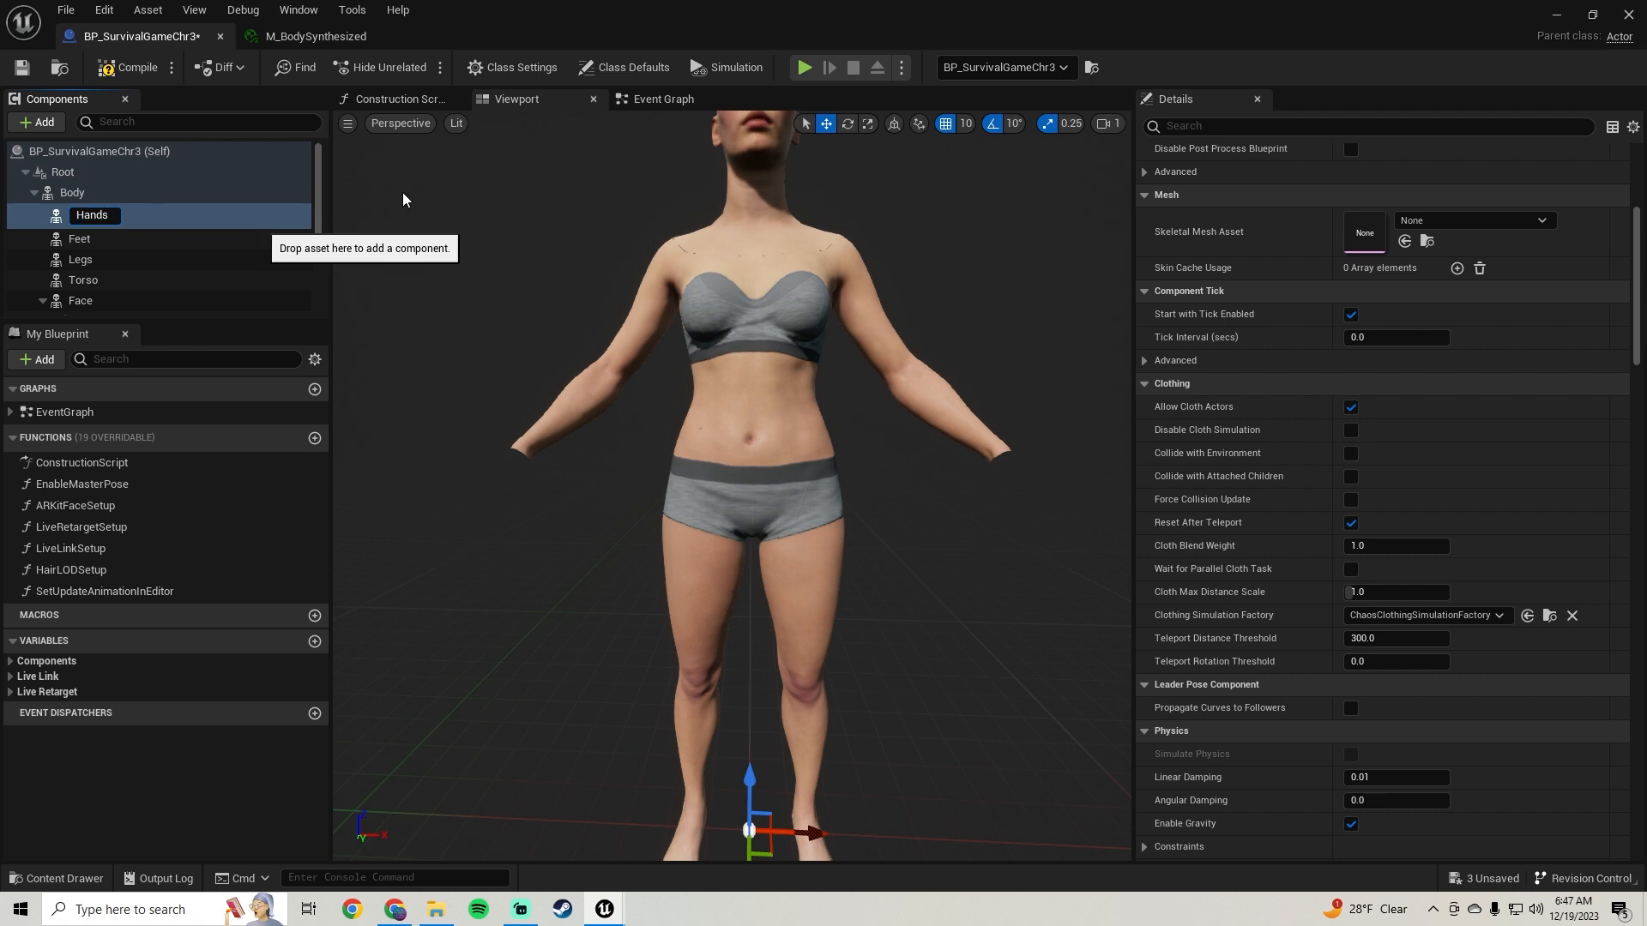
pyautogui.press('Return')
pyautogui.moveTo(151, 213); pyautogui.dragTo(108, 214)
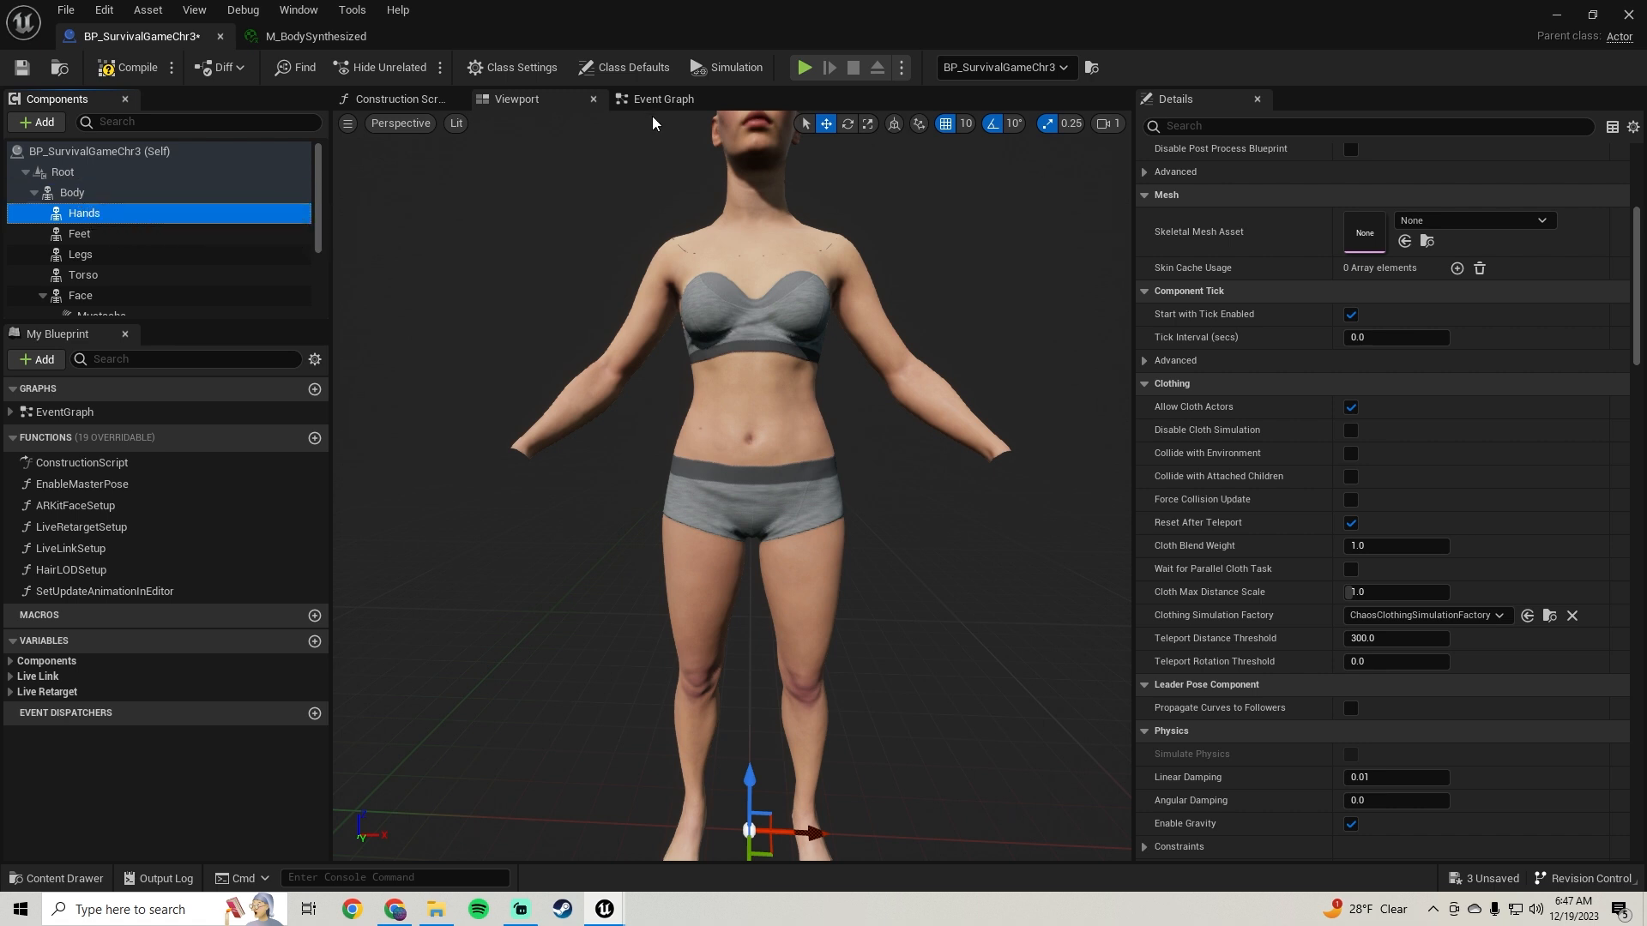
# Step: In the Construction Script, shift the Is Valid node and its following nodes to the right, making room after the Torso's Enable Master Pose node
pyautogui.click(413, 105)
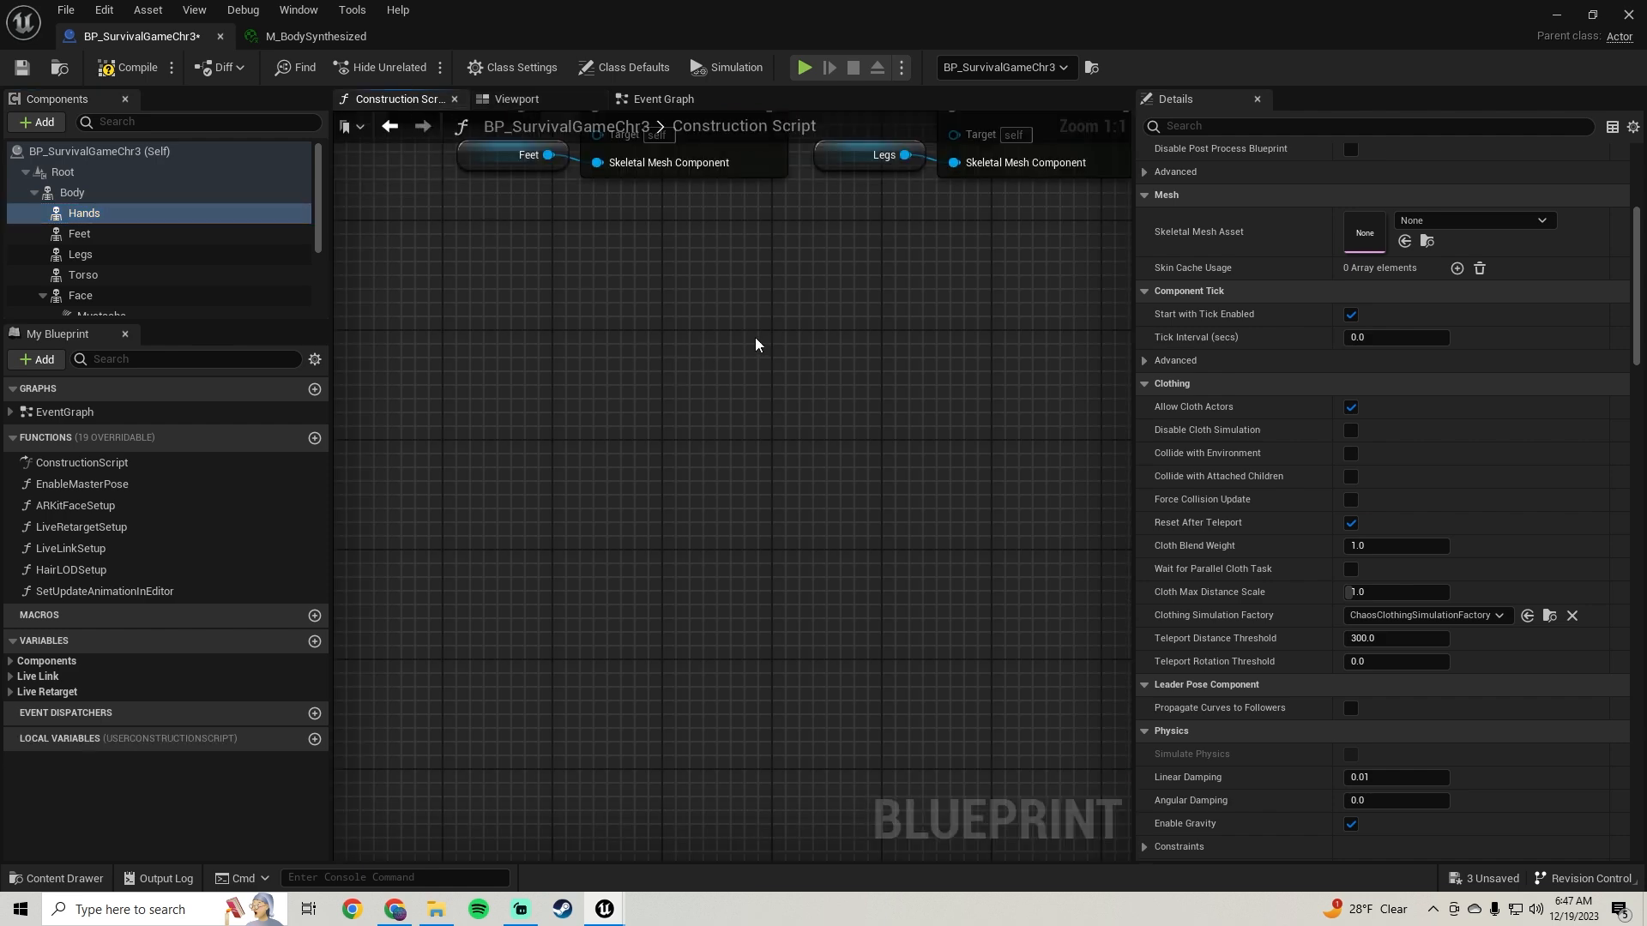
pyautogui.scroll(-2, 475, 486)
pyautogui.moveTo(718, 450); pyautogui.dragTo(459, 445, button='right')
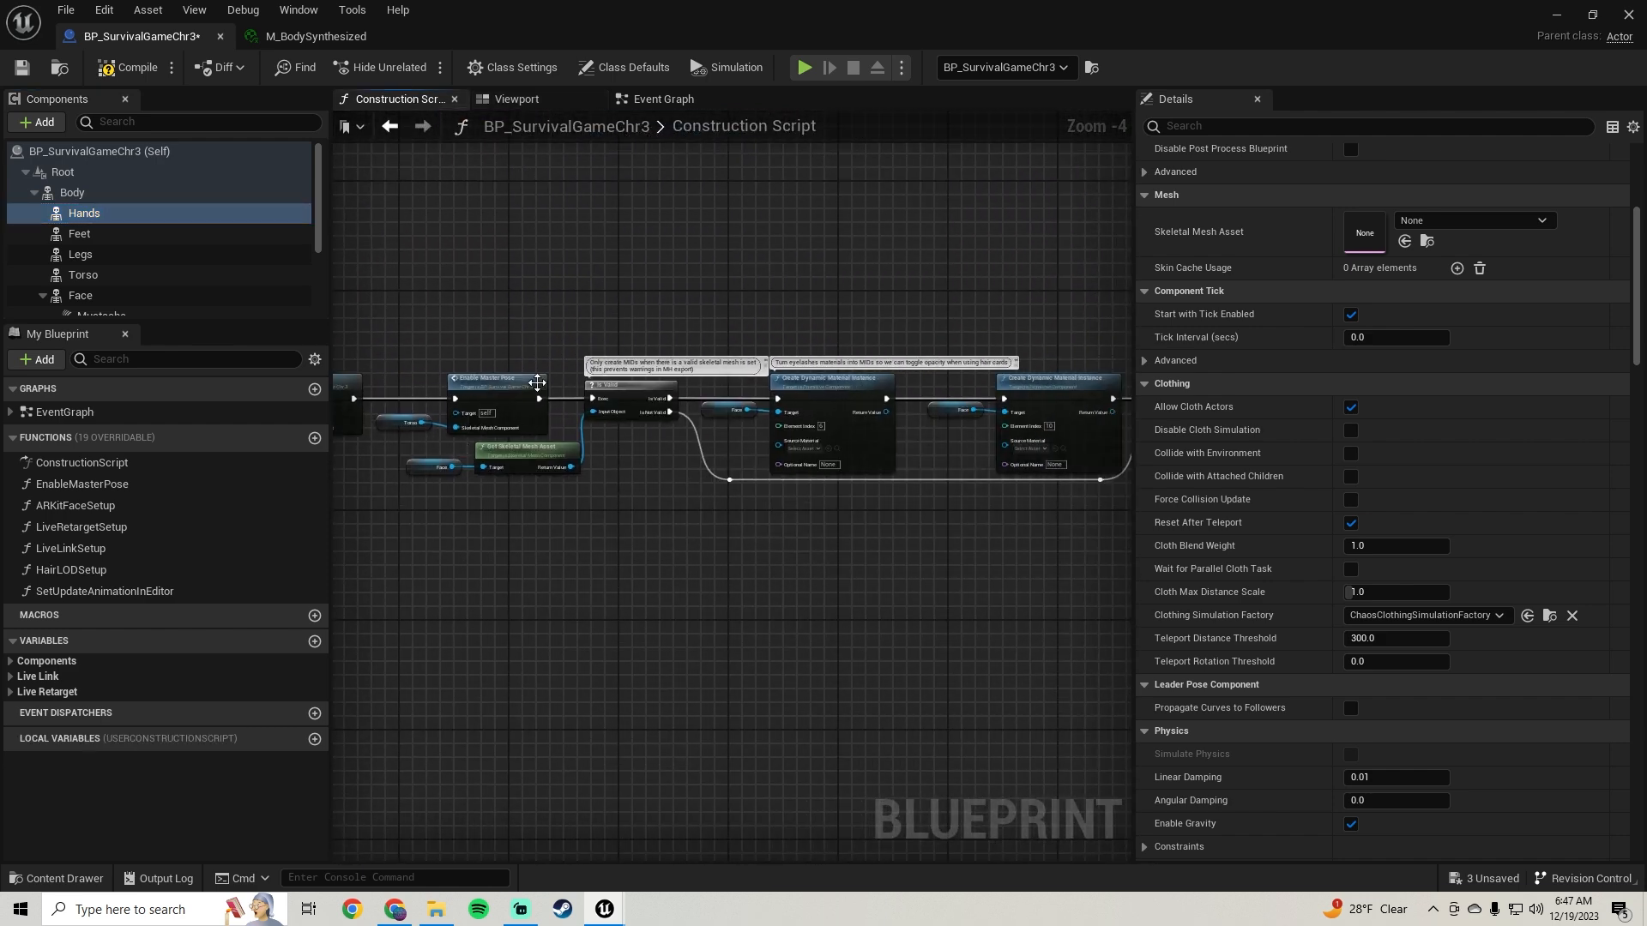
pyautogui.click(620, 391)
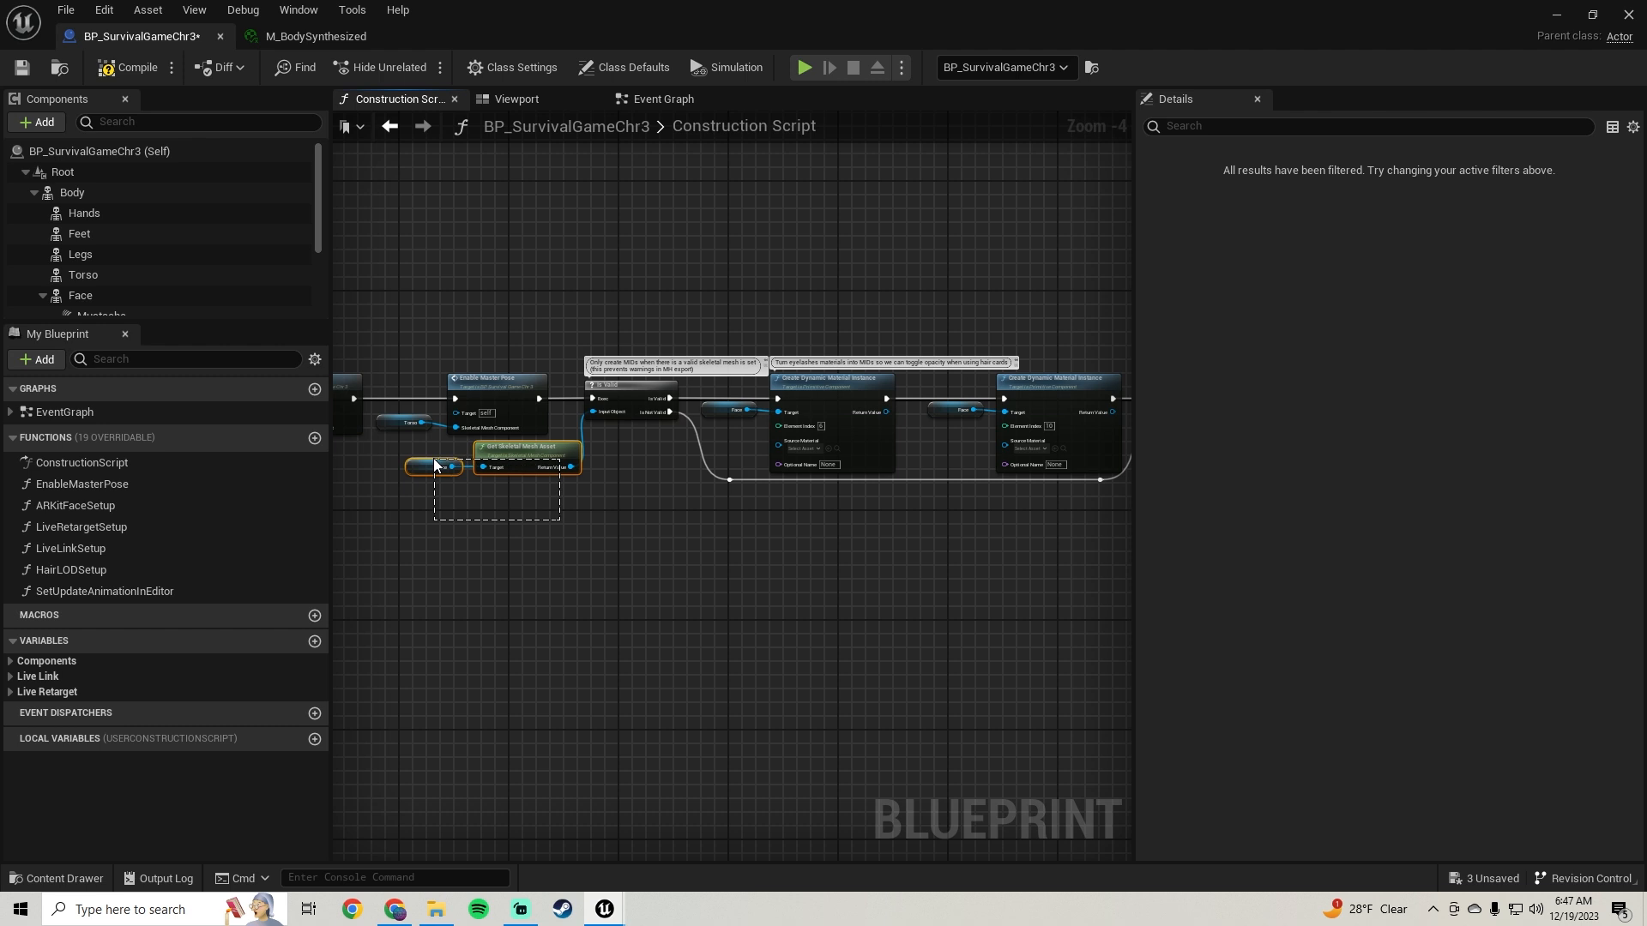
pyautogui.moveTo(614, 315); pyautogui.dragTo(1132, 540)
pyautogui.moveTo(480, 513); pyautogui.dragTo(1108, 500, button='right')
pyautogui.moveTo(625, 499); pyautogui.dragTo(814, 473, button='right')
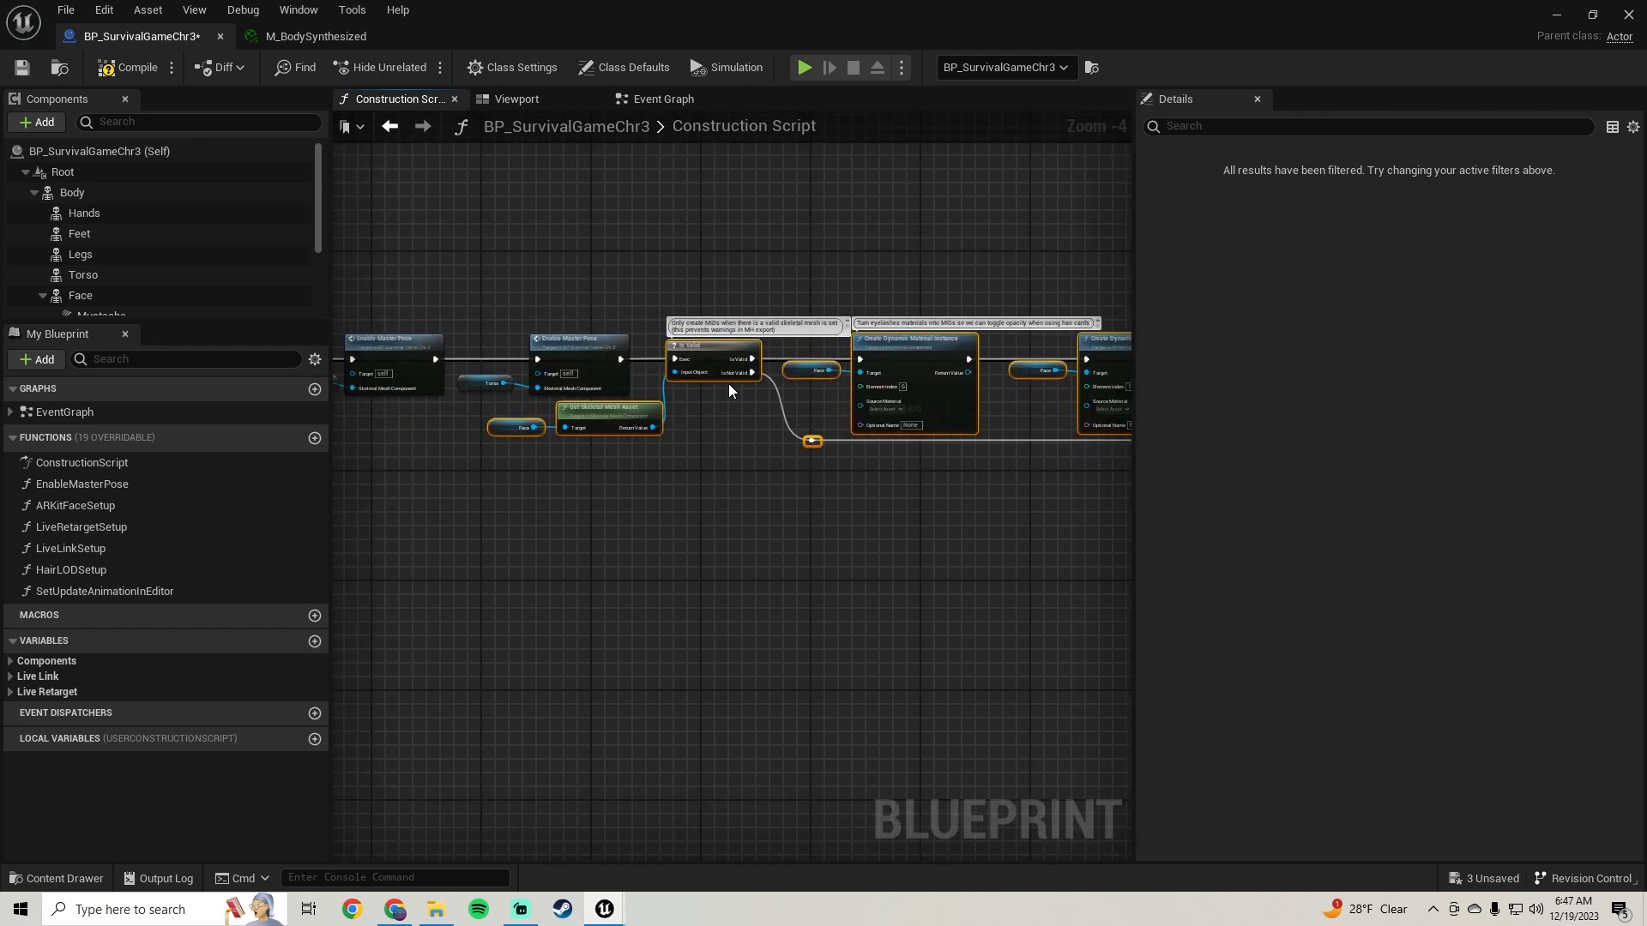
pyautogui.moveTo(705, 353); pyautogui.dragTo(964, 357)
# Step: Duplicate the Torso and Enable Master Pose nodes and wire the copy's execution between the Torso's Enable Master Pose and Is Valid
pyautogui.moveTo(571, 378); pyautogui.dragTo(666, 375, button='right')
pyautogui.scroll(2, 660, 378)
pyautogui.moveTo(722, 495); pyautogui.dragTo(579, 325)
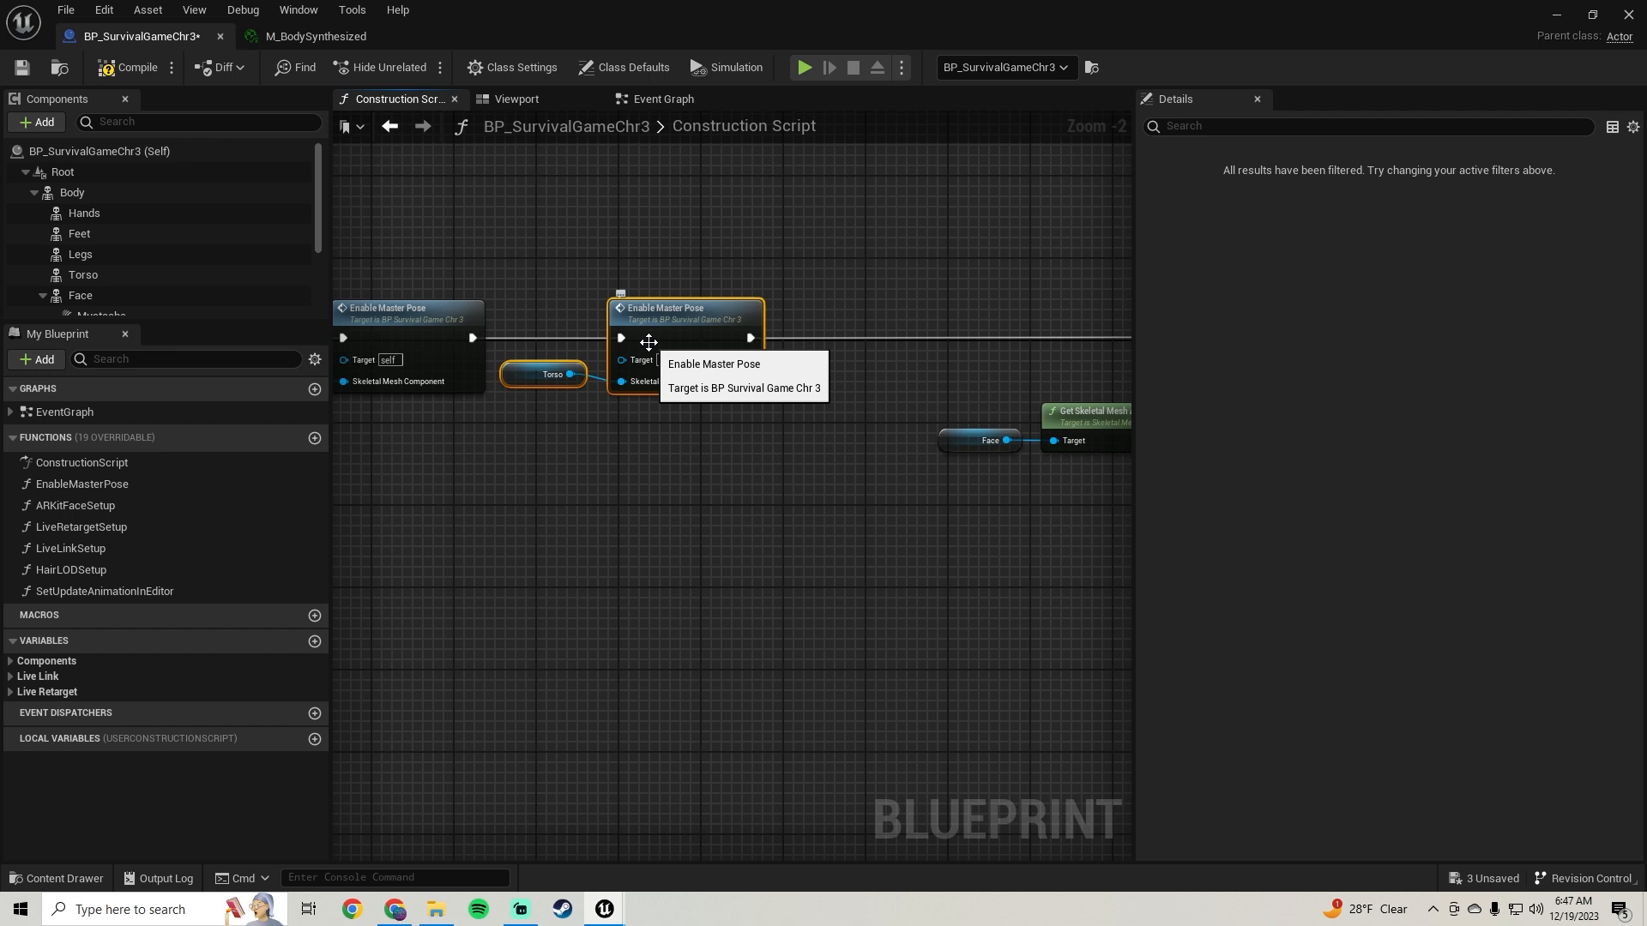
pyautogui.hotkey('ctrl', 'd')
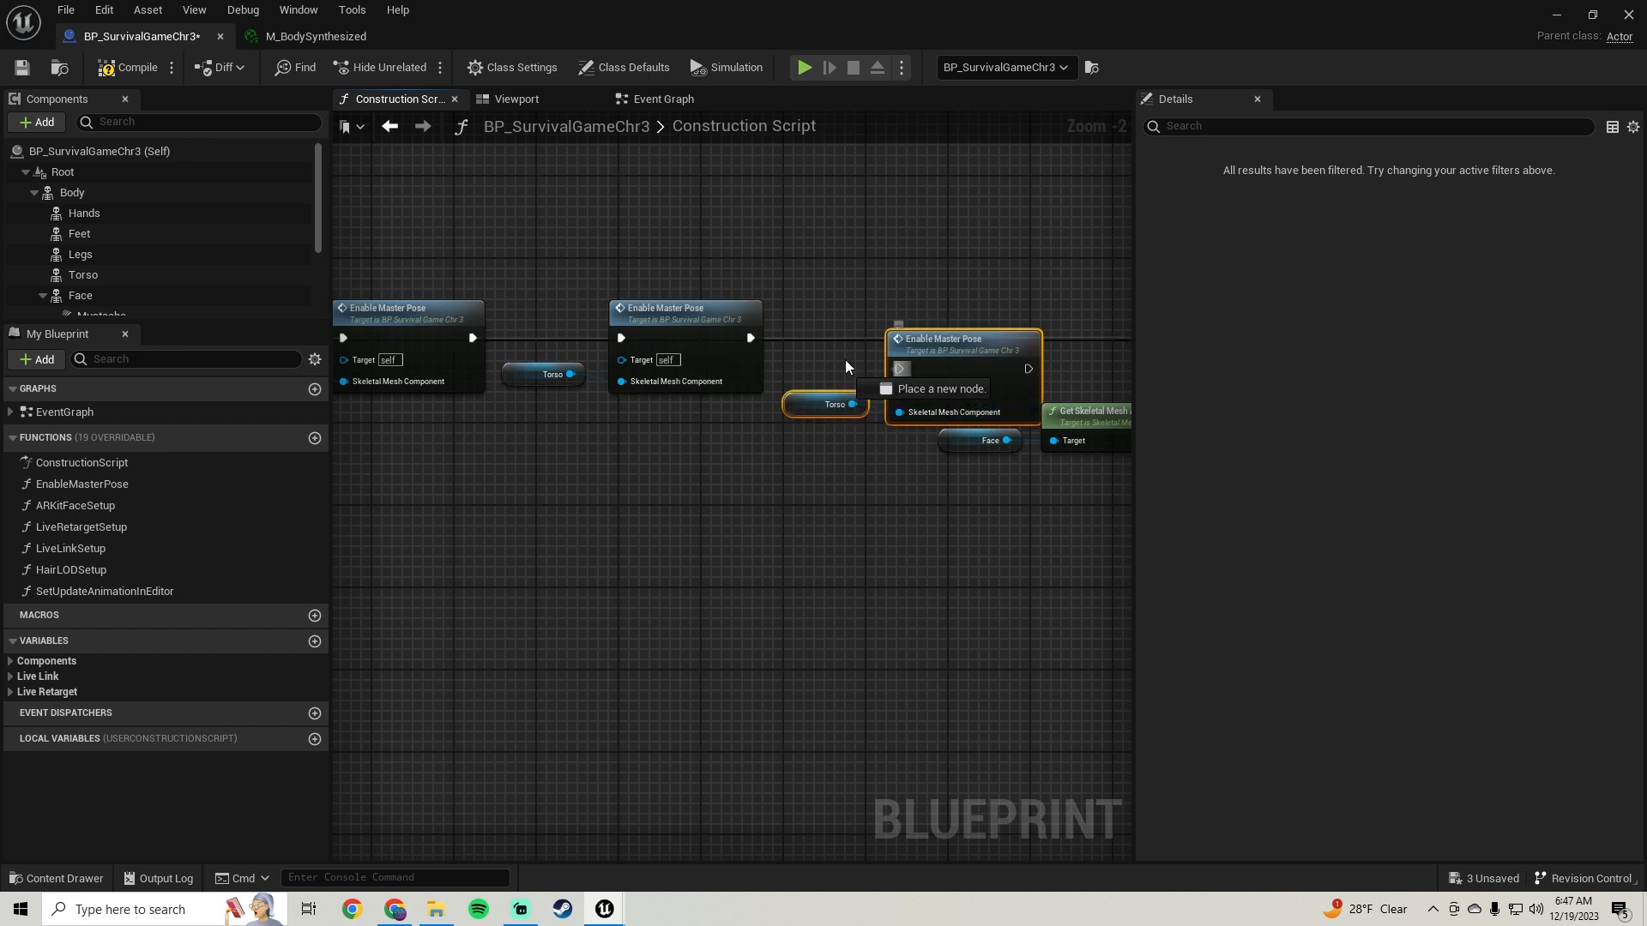
pyautogui.moveTo(757, 338); pyautogui.dragTo(952, 316)
pyautogui.moveTo(952, 316); pyautogui.dragTo(504, 302, button='right')
pyautogui.moveTo(583, 324); pyautogui.dragTo(779, 324)
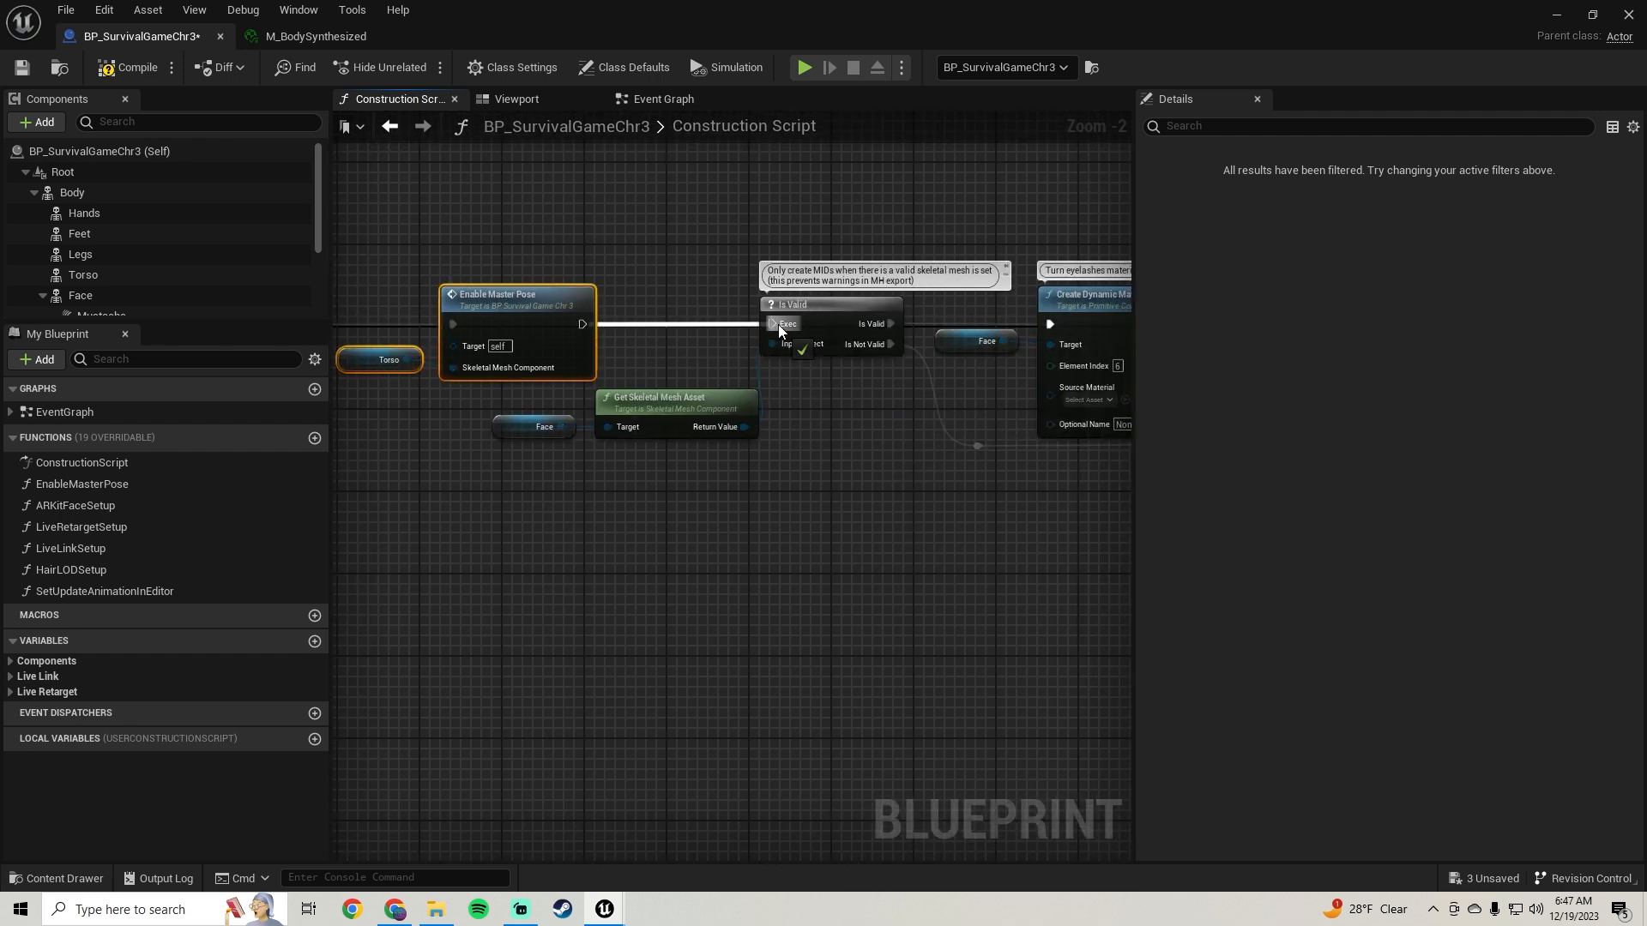
# Step: Delete the duplicated Torso reference and connect a Hands component reference to the new Enable Master Pose node's Skeletal Mesh Component input
pyautogui.rightClick(557, 390)
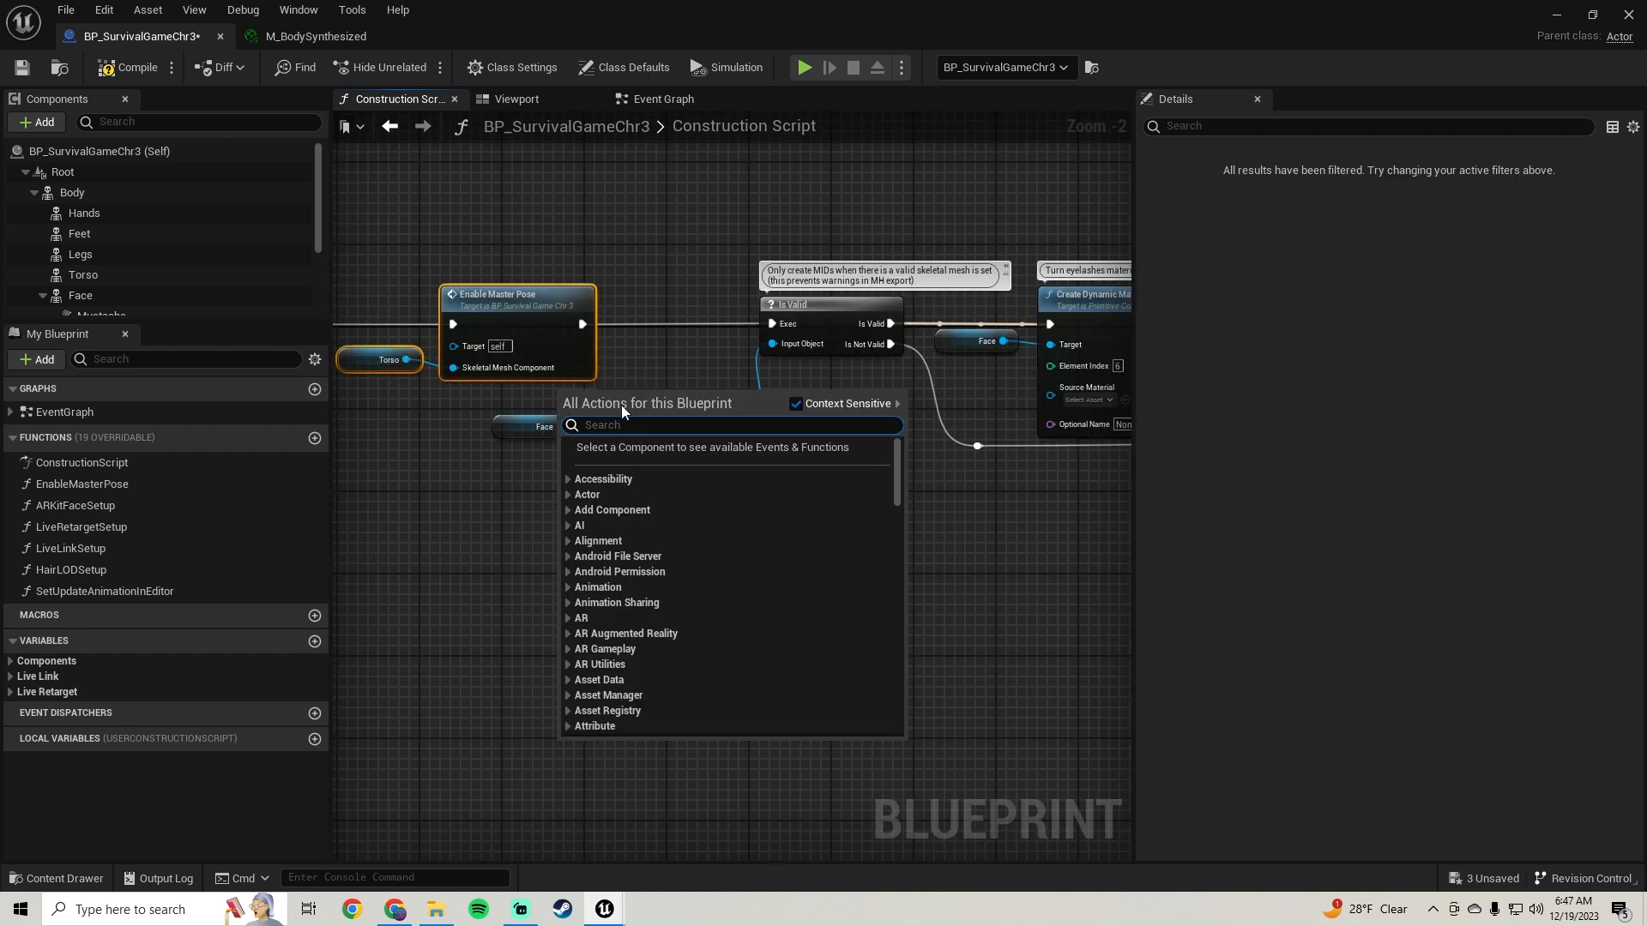
pyautogui.click(681, 360)
pyautogui.moveTo(795, 459); pyautogui.dragTo(1048, 443, button='right')
pyautogui.click(621, 336)
pyautogui.press('Delete')
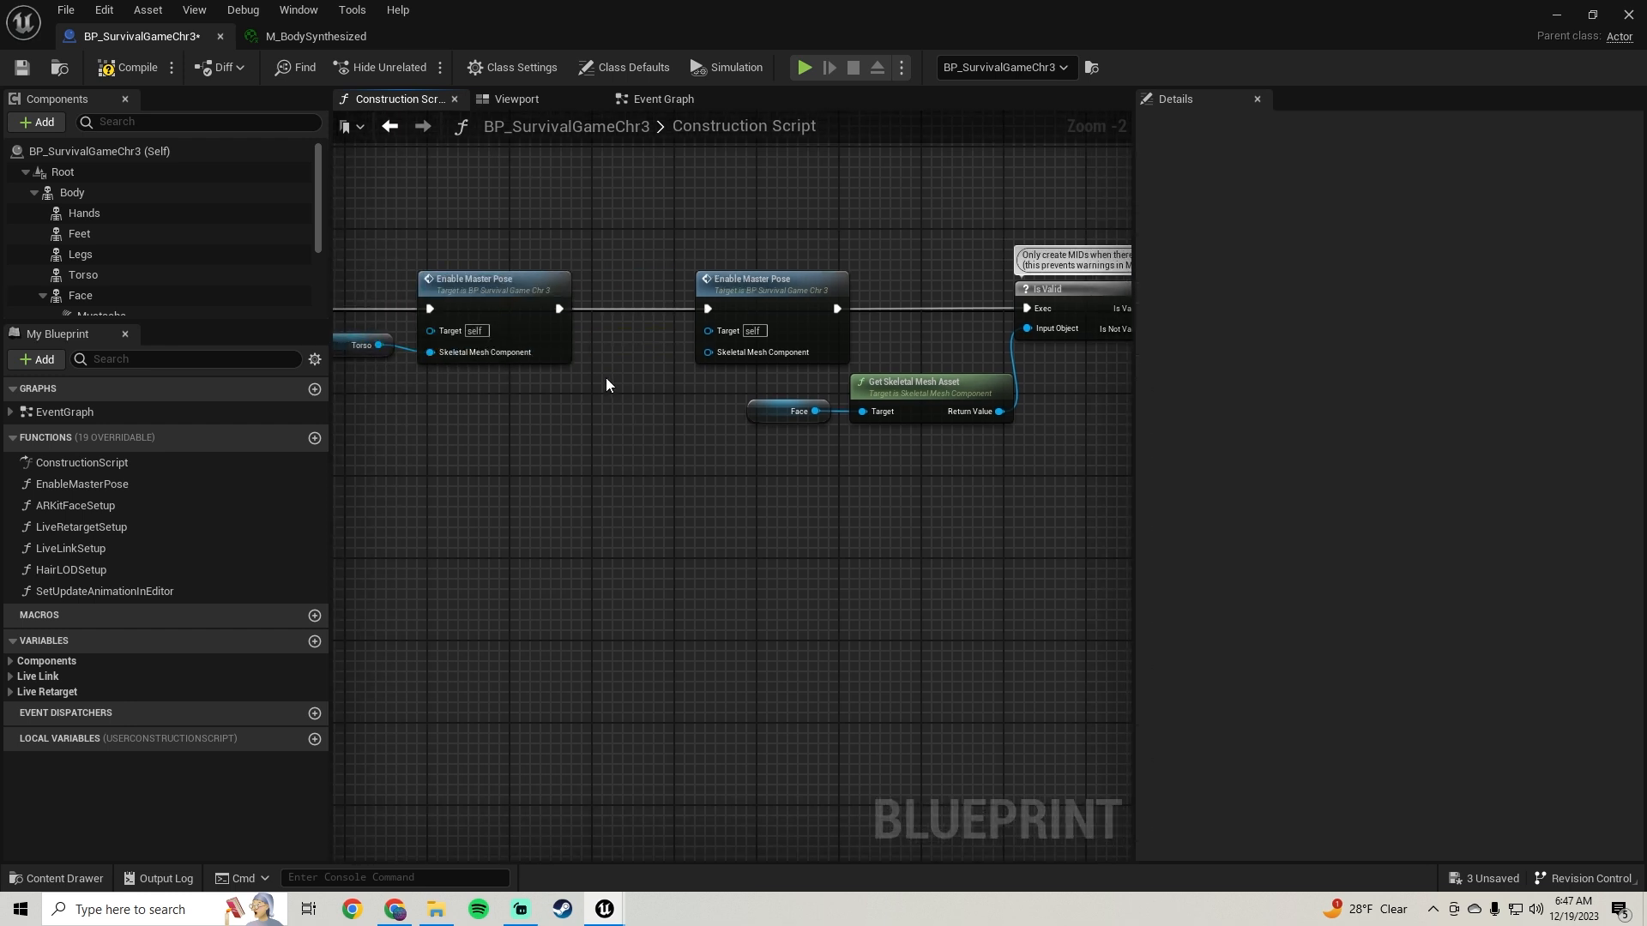
pyautogui.moveTo(606, 378); pyautogui.dragTo(695, 405, button='right')
pyautogui.moveTo(102, 225); pyautogui.dragTo(798, 384)
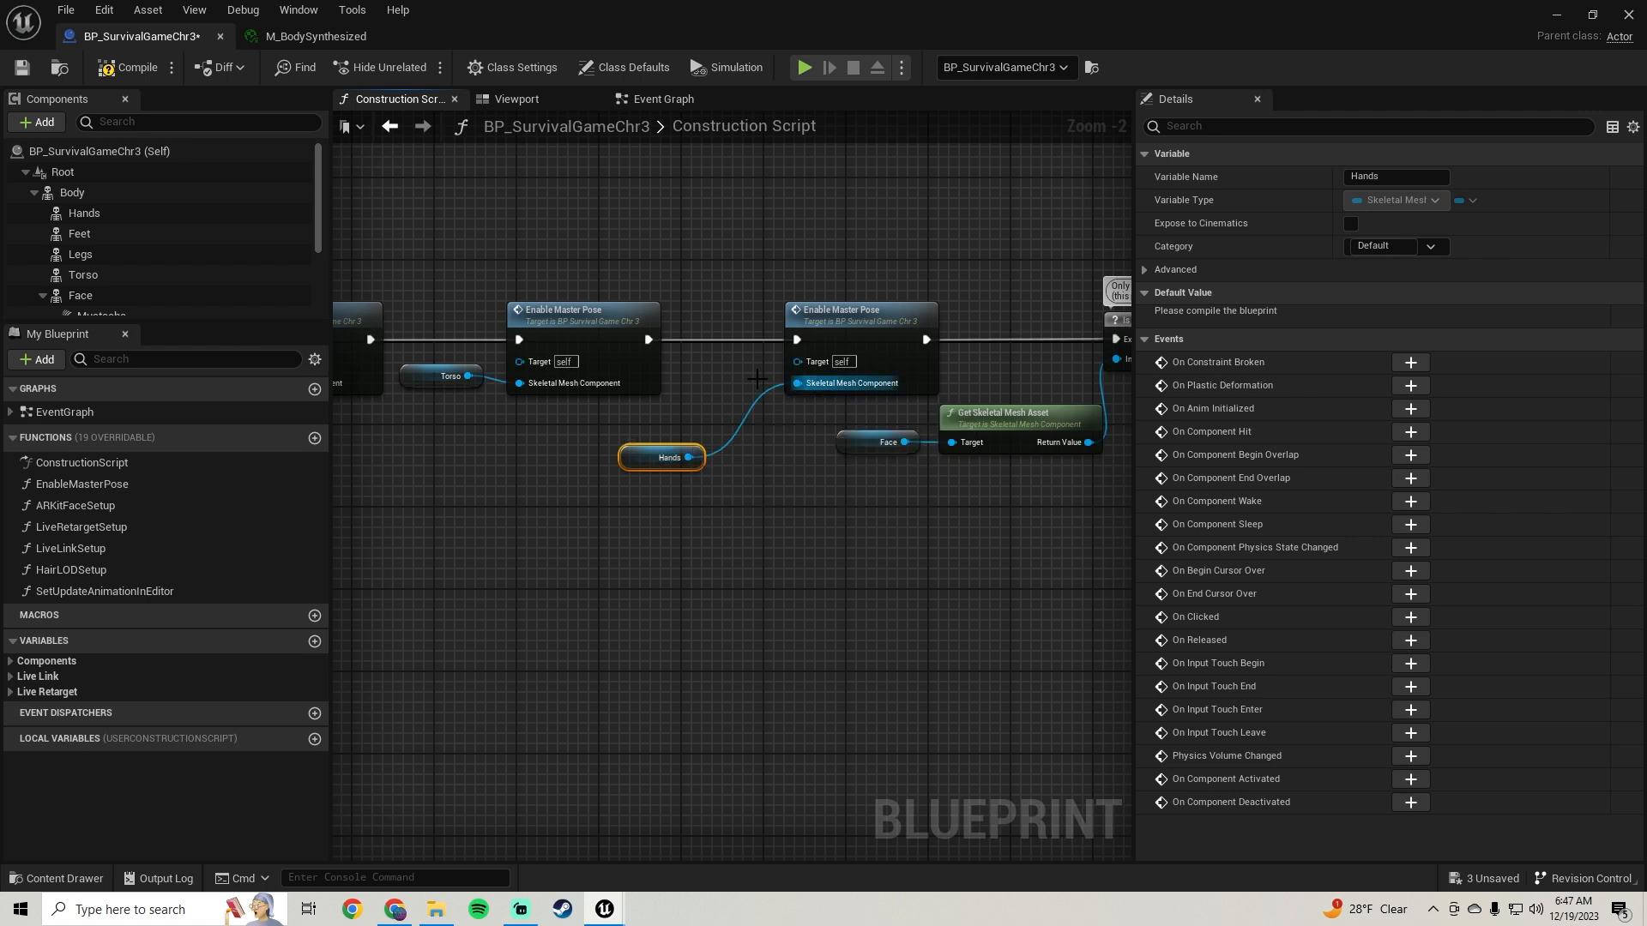
# Step: Assign the female MetaHuman hands skeletal mesh from the BodyParts/Female/Hands folder to the Hands component
pyautogui.click(537, 99)
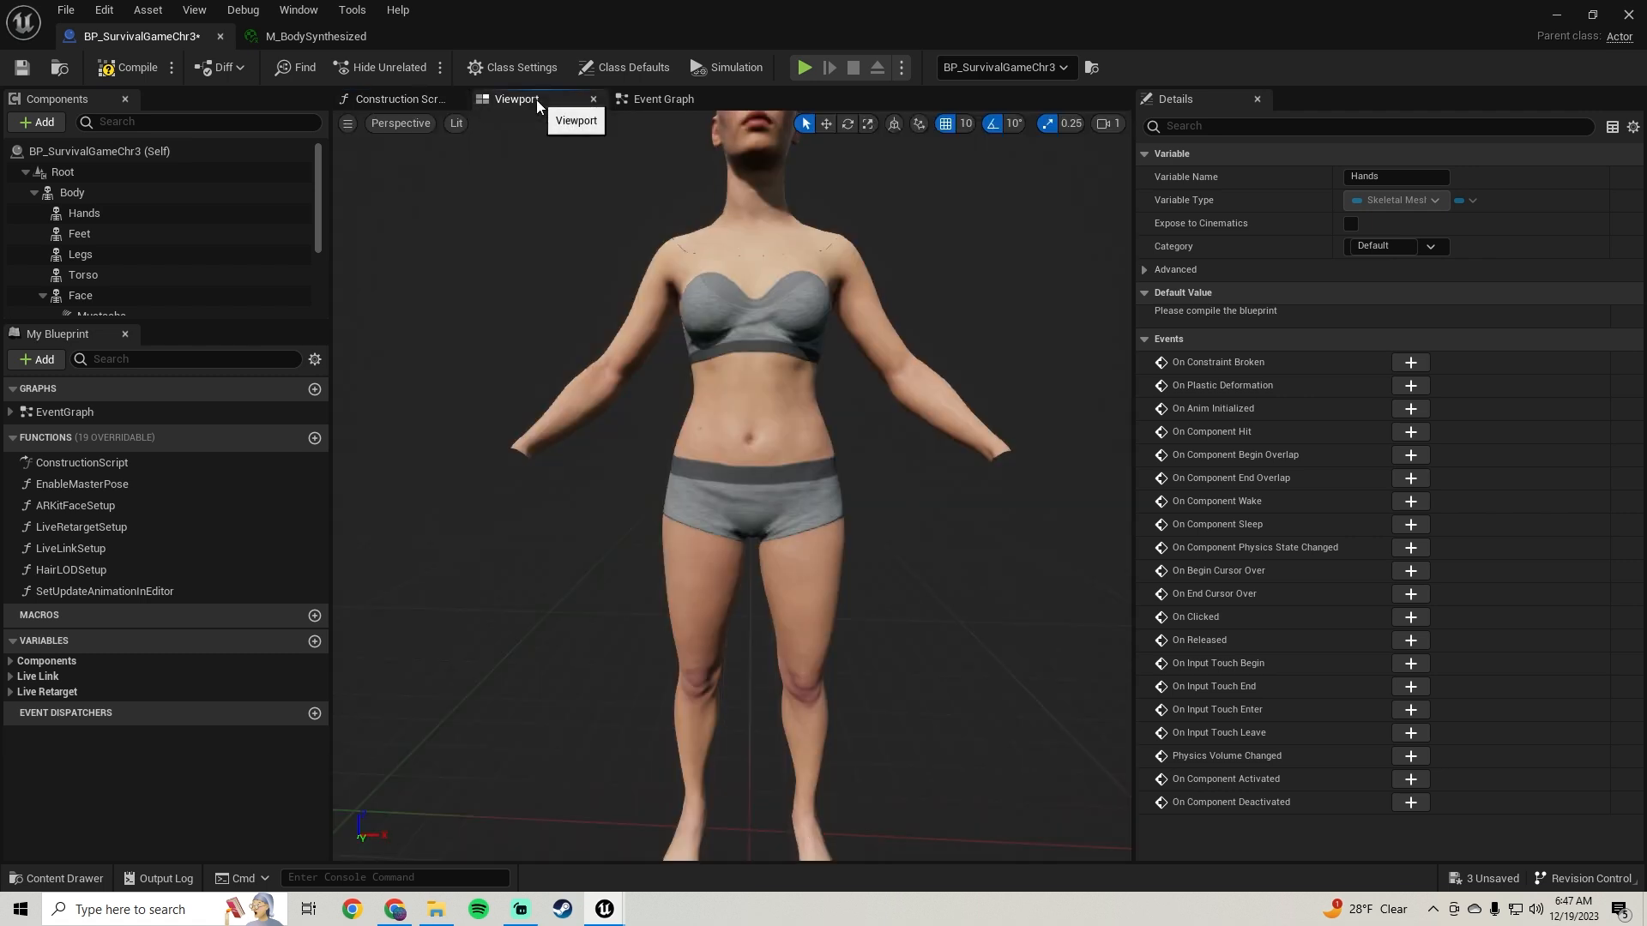
pyautogui.click(94, 214)
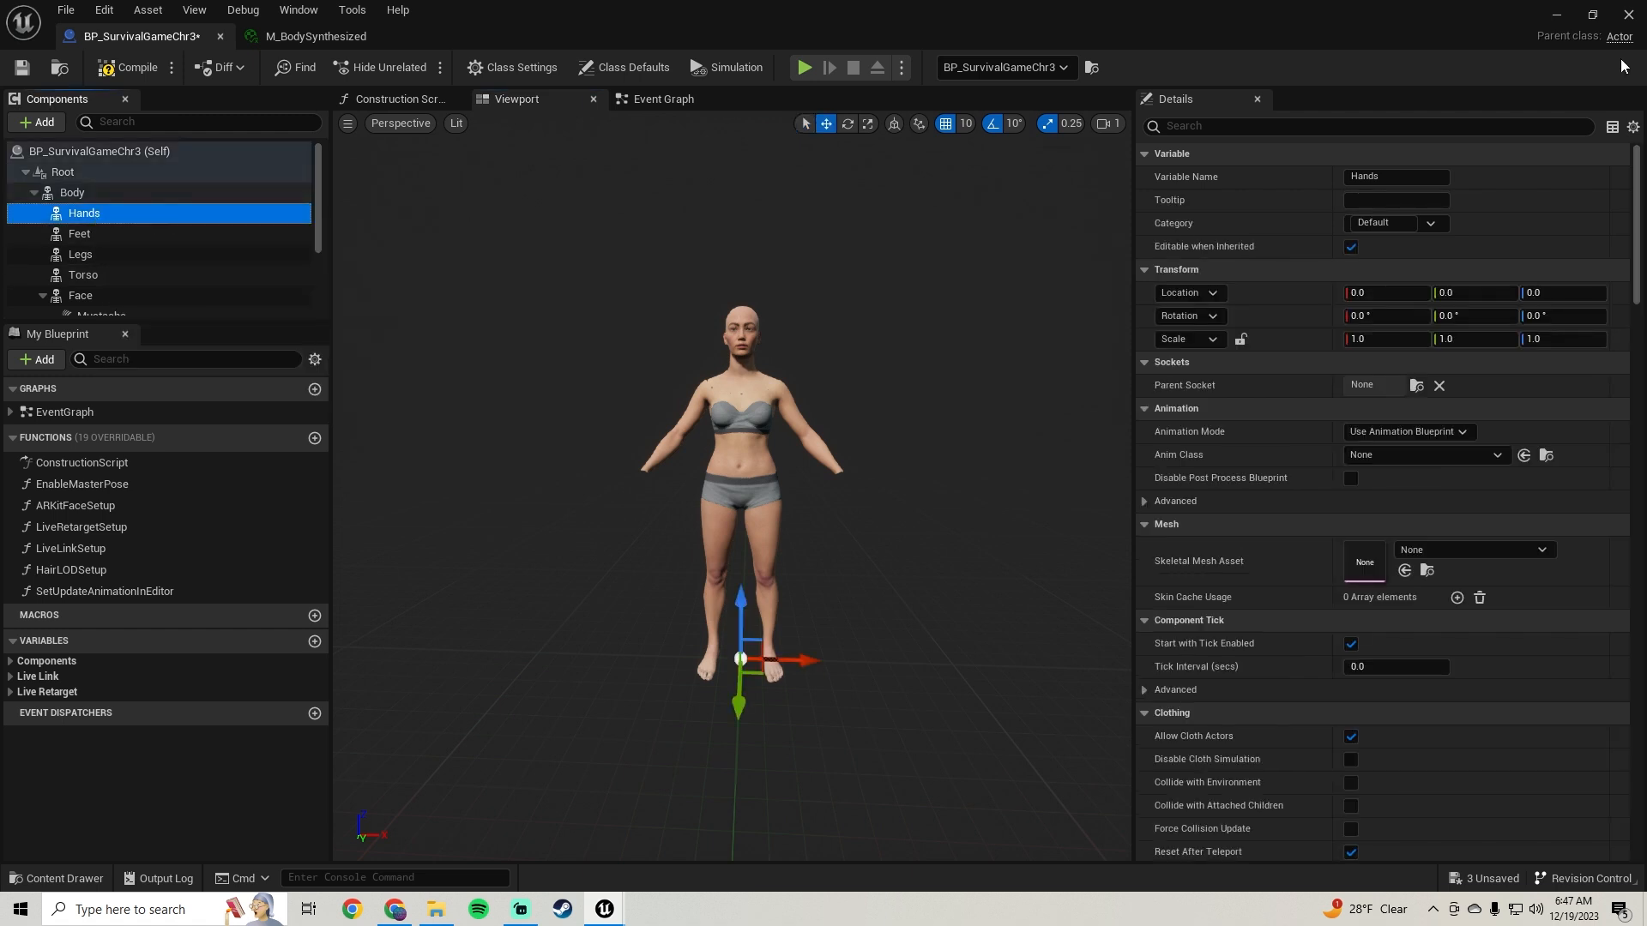
pyautogui.click(1593, 15)
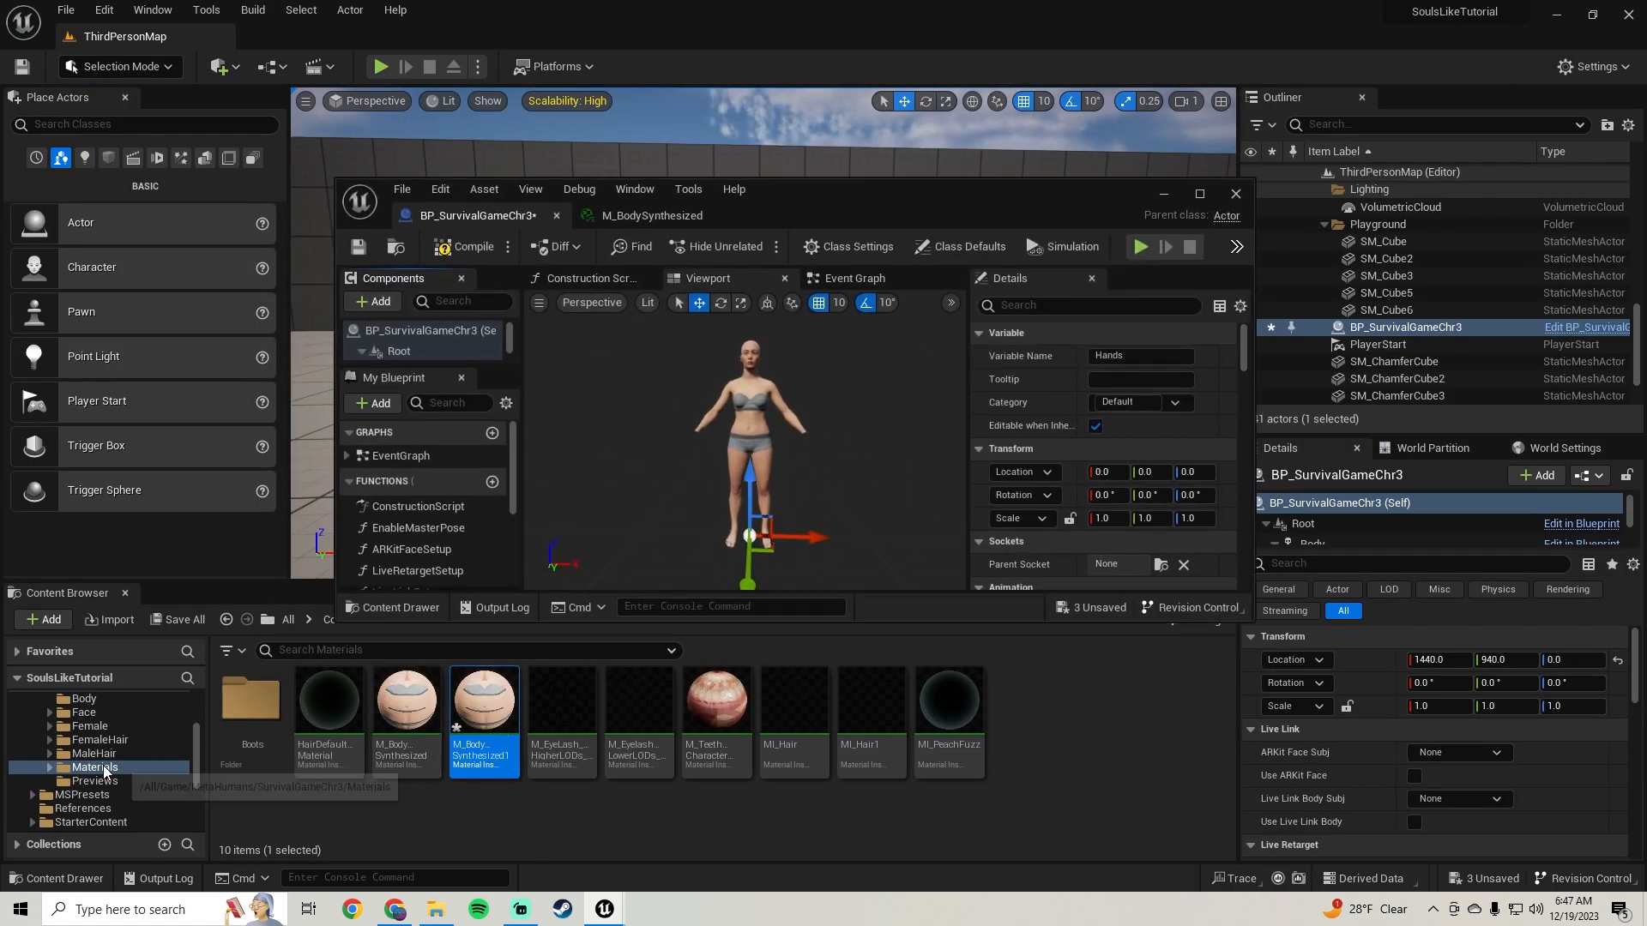
pyautogui.scroll(-3, 105, 768)
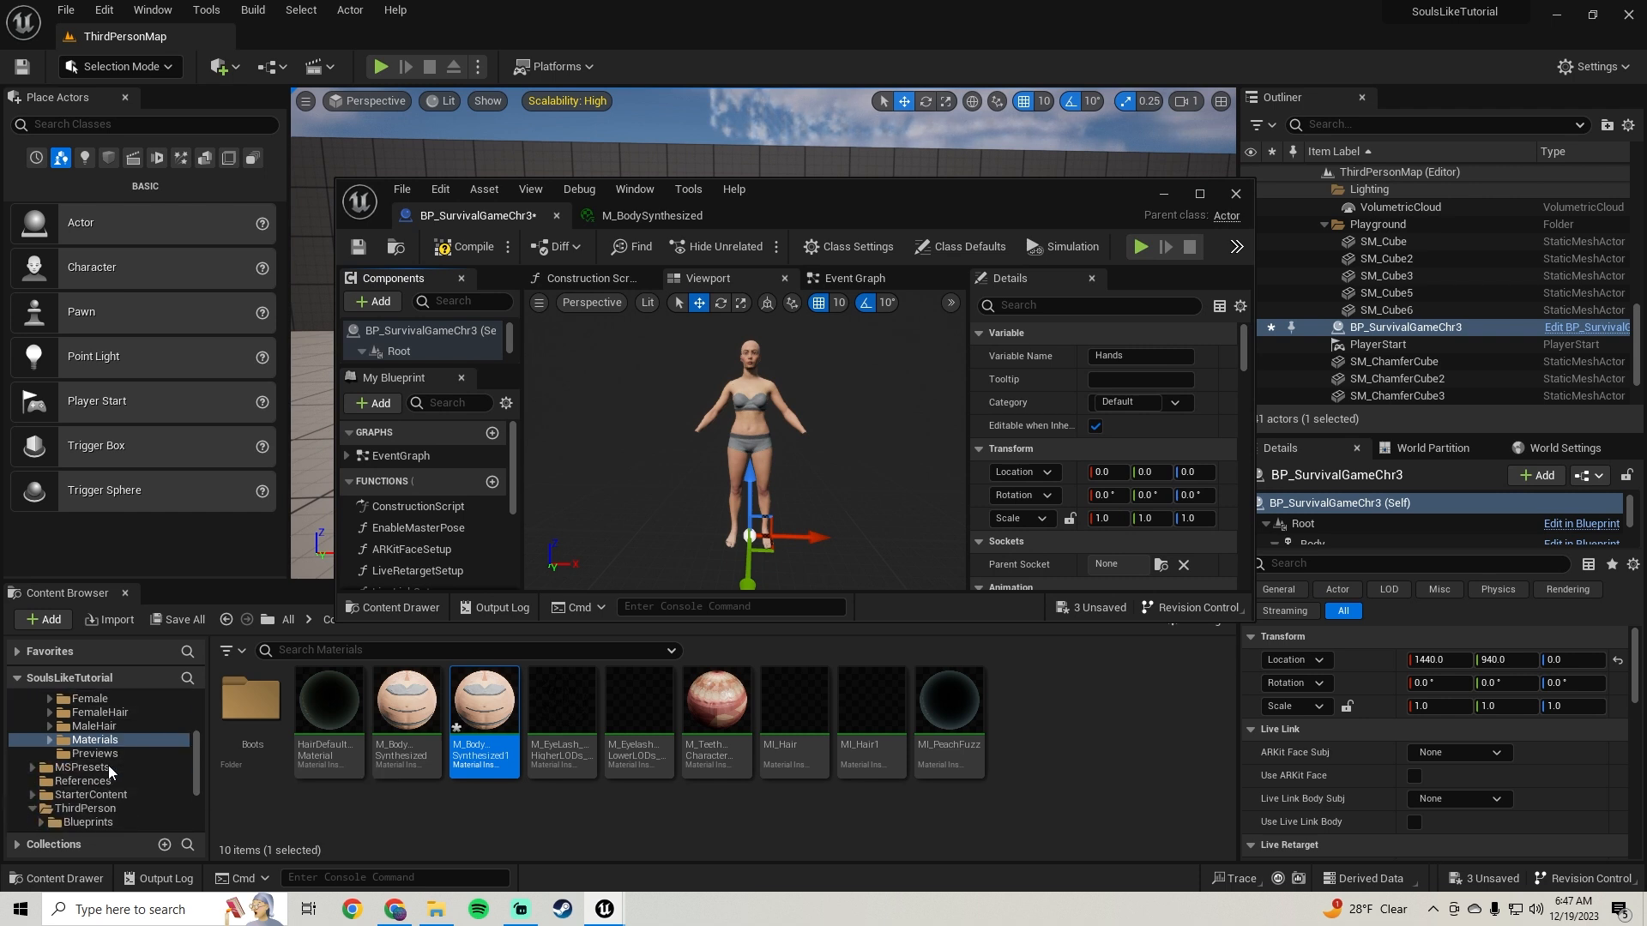
pyautogui.scroll(-3, 109, 776)
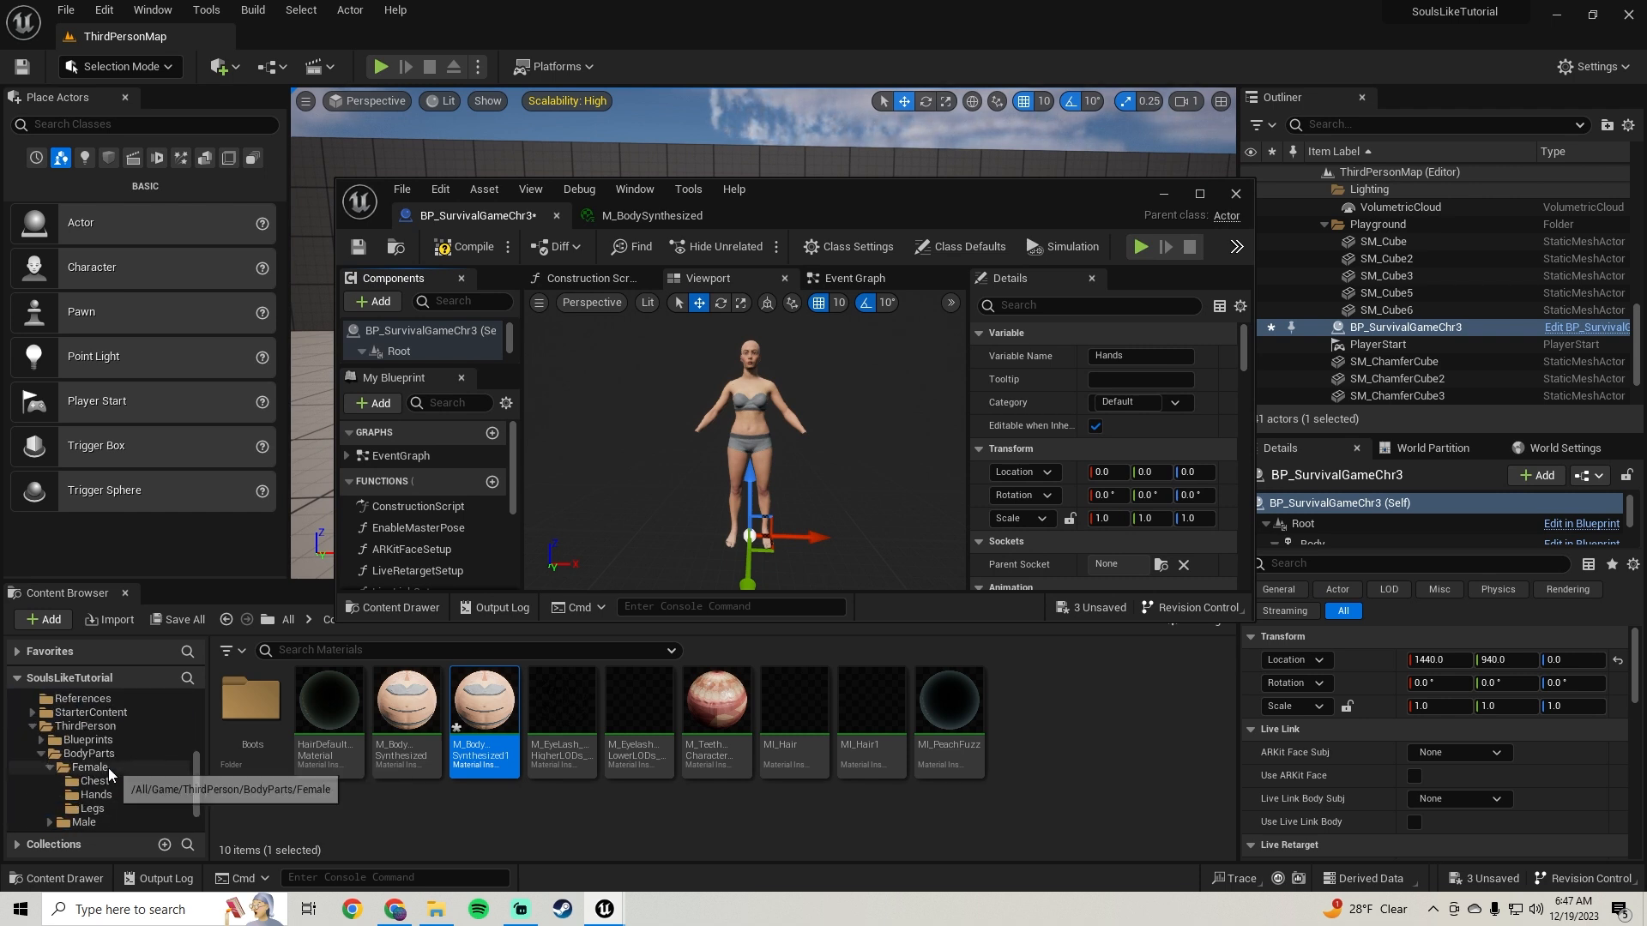
pyautogui.click(108, 795)
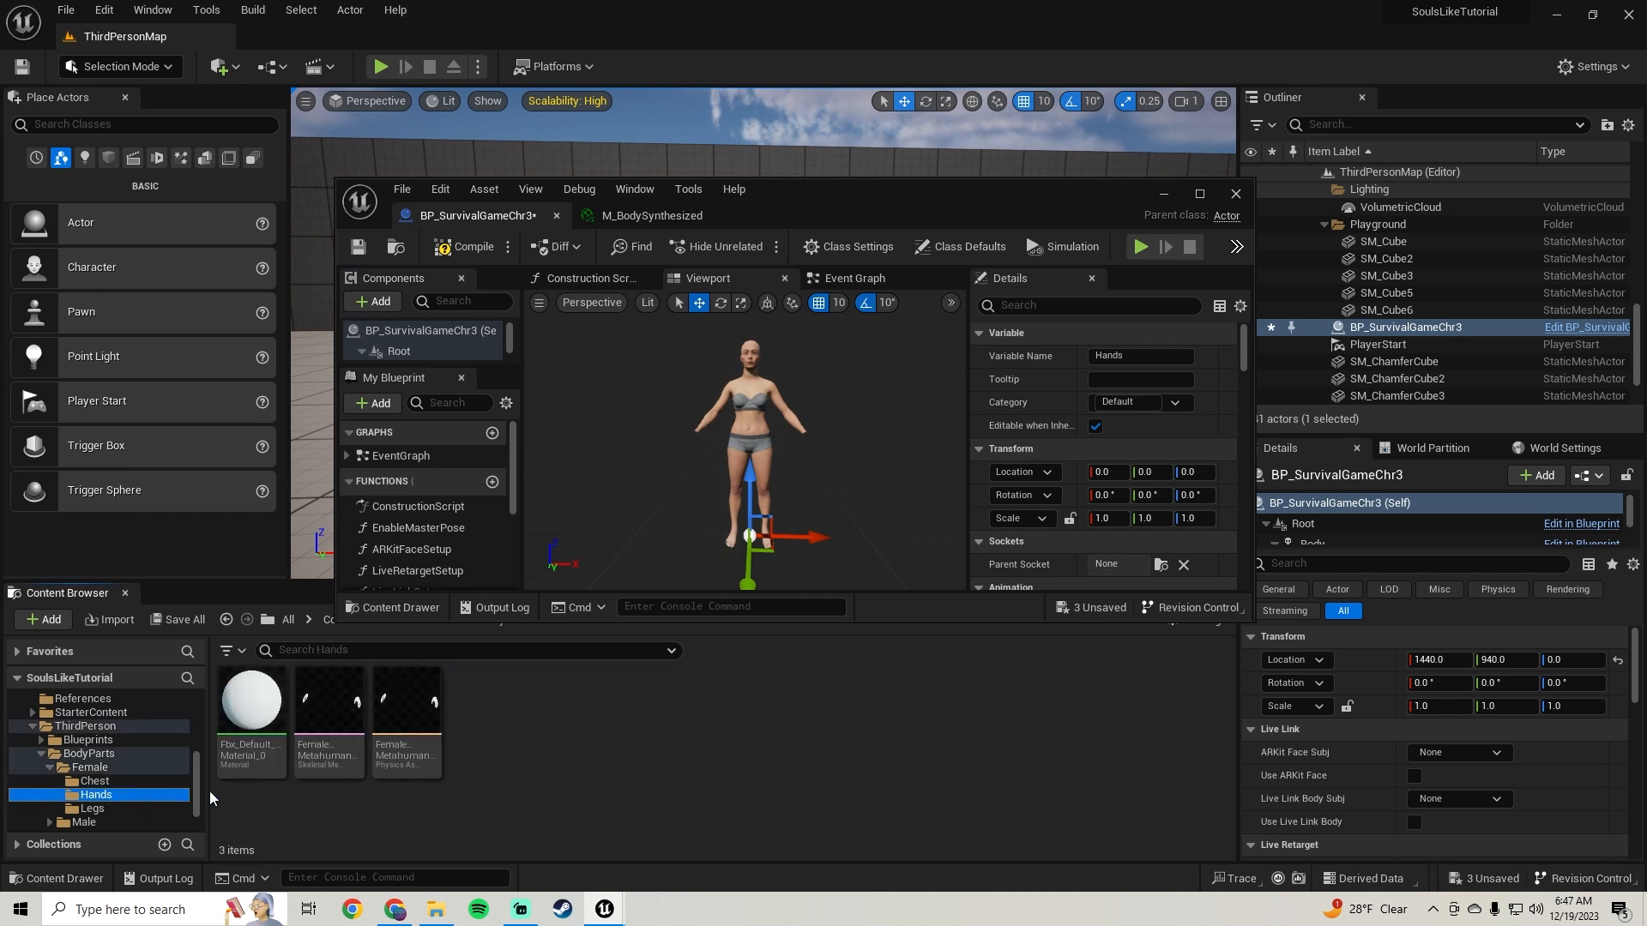
pyautogui.scroll(-4, 1038, 433)
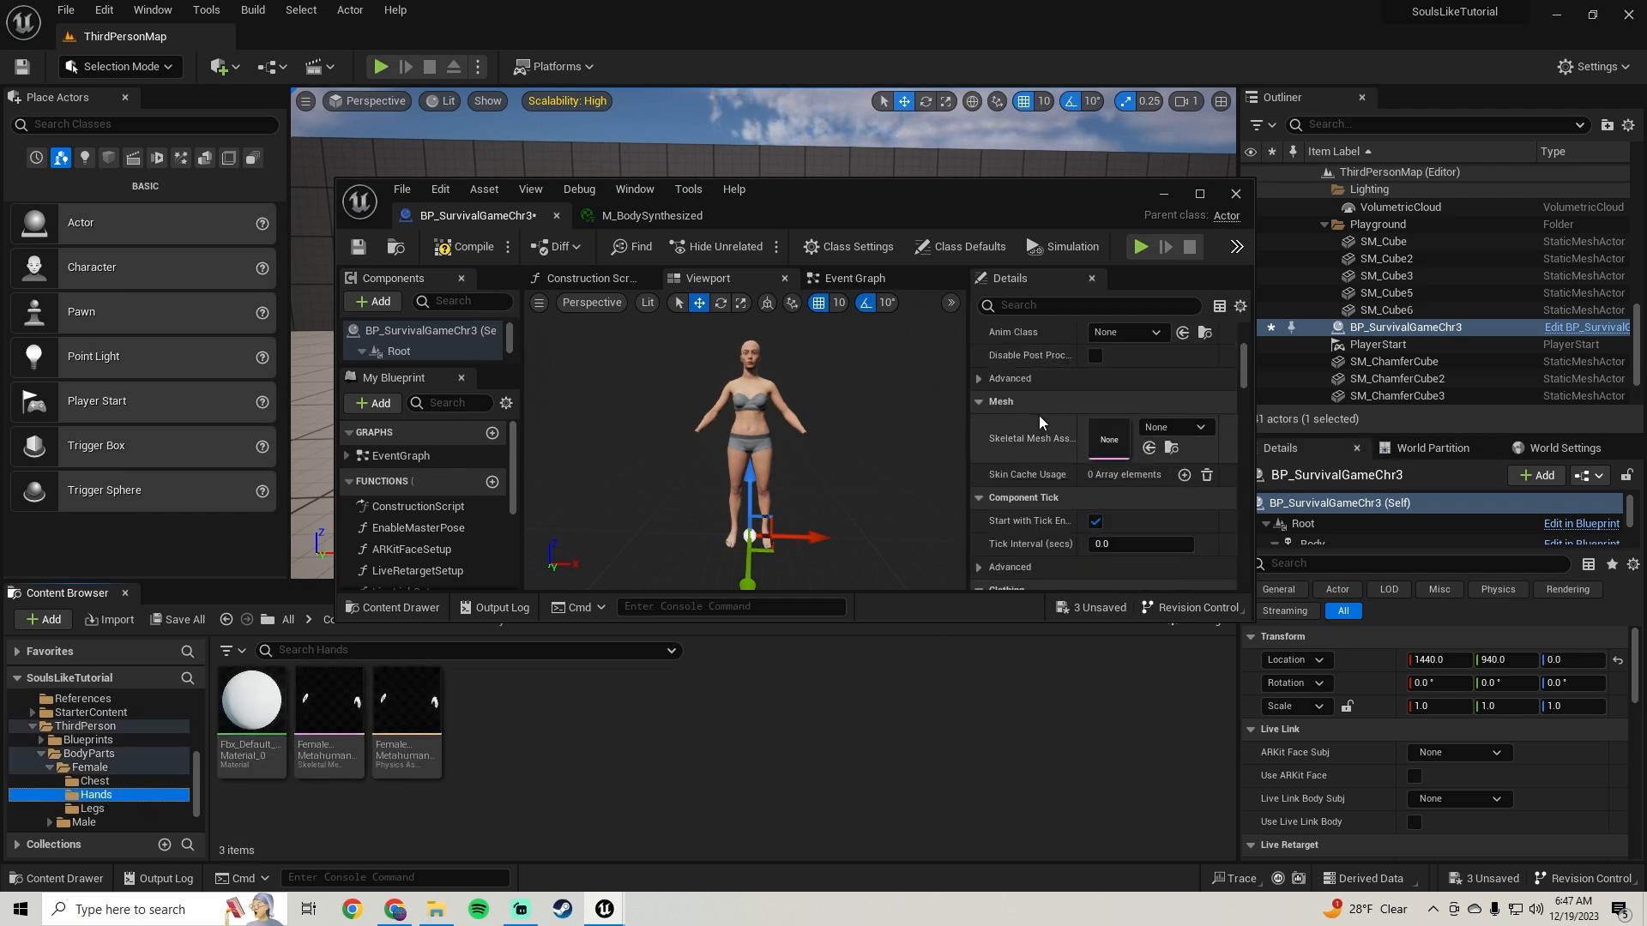
pyautogui.moveTo(329, 712); pyautogui.dragTo(1109, 435)
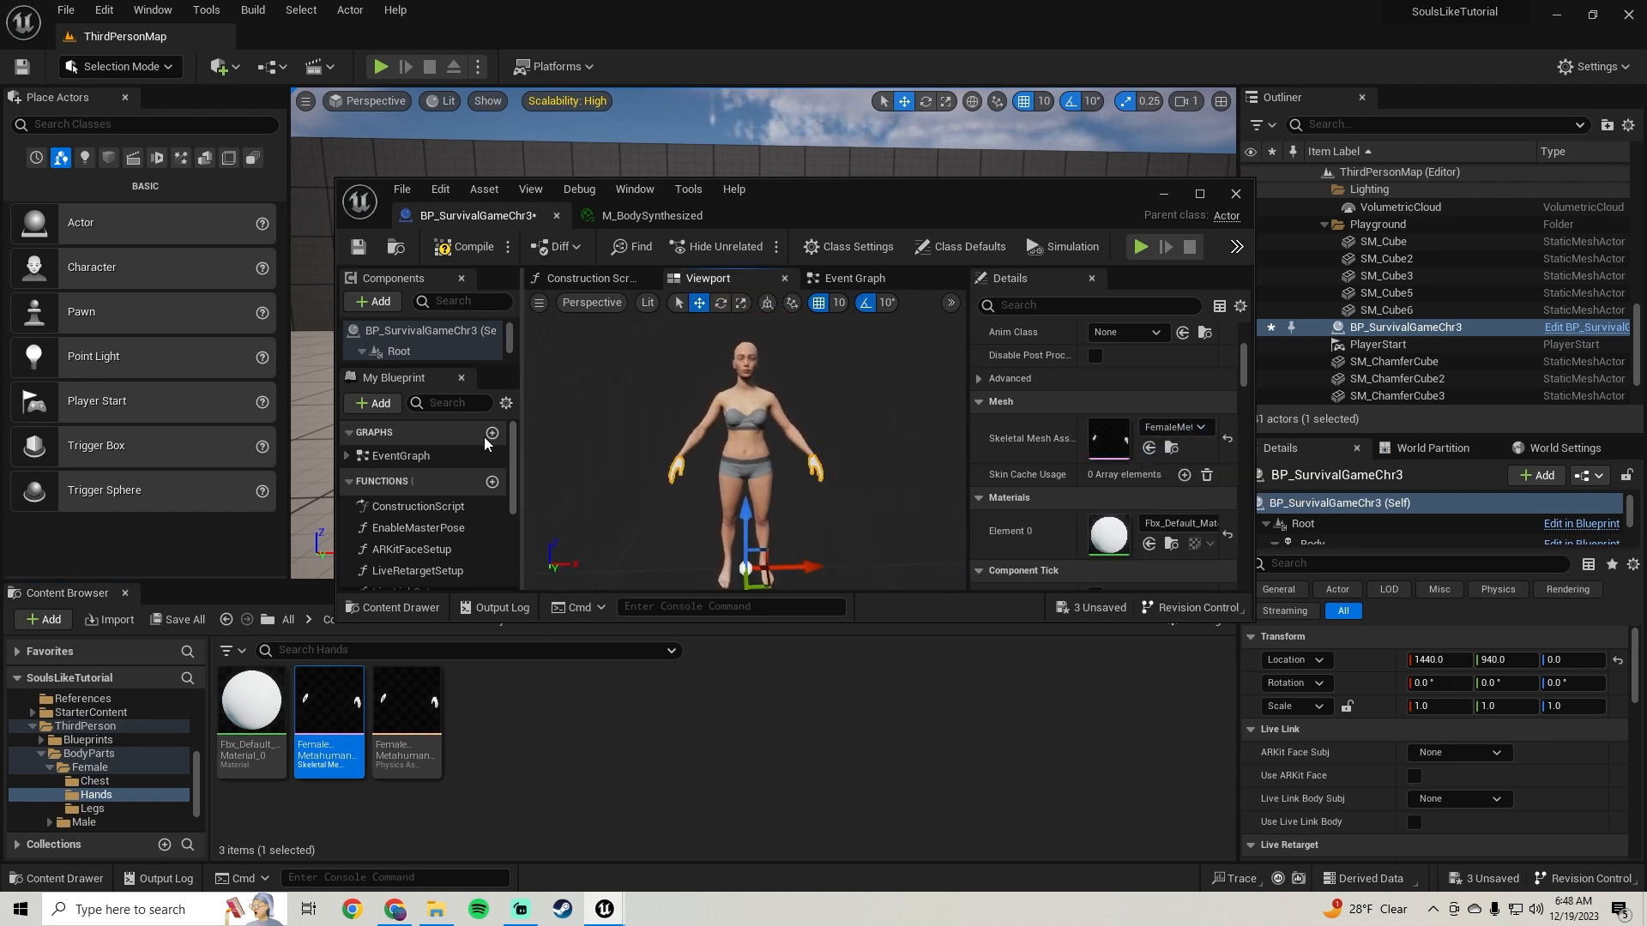
# Step: Locate M_BodySynthesized1 through the Legs component's material, assign it to Element 0 of the Hands component, and compile and save the blueprint
pyautogui.scroll(-3, 460, 332)
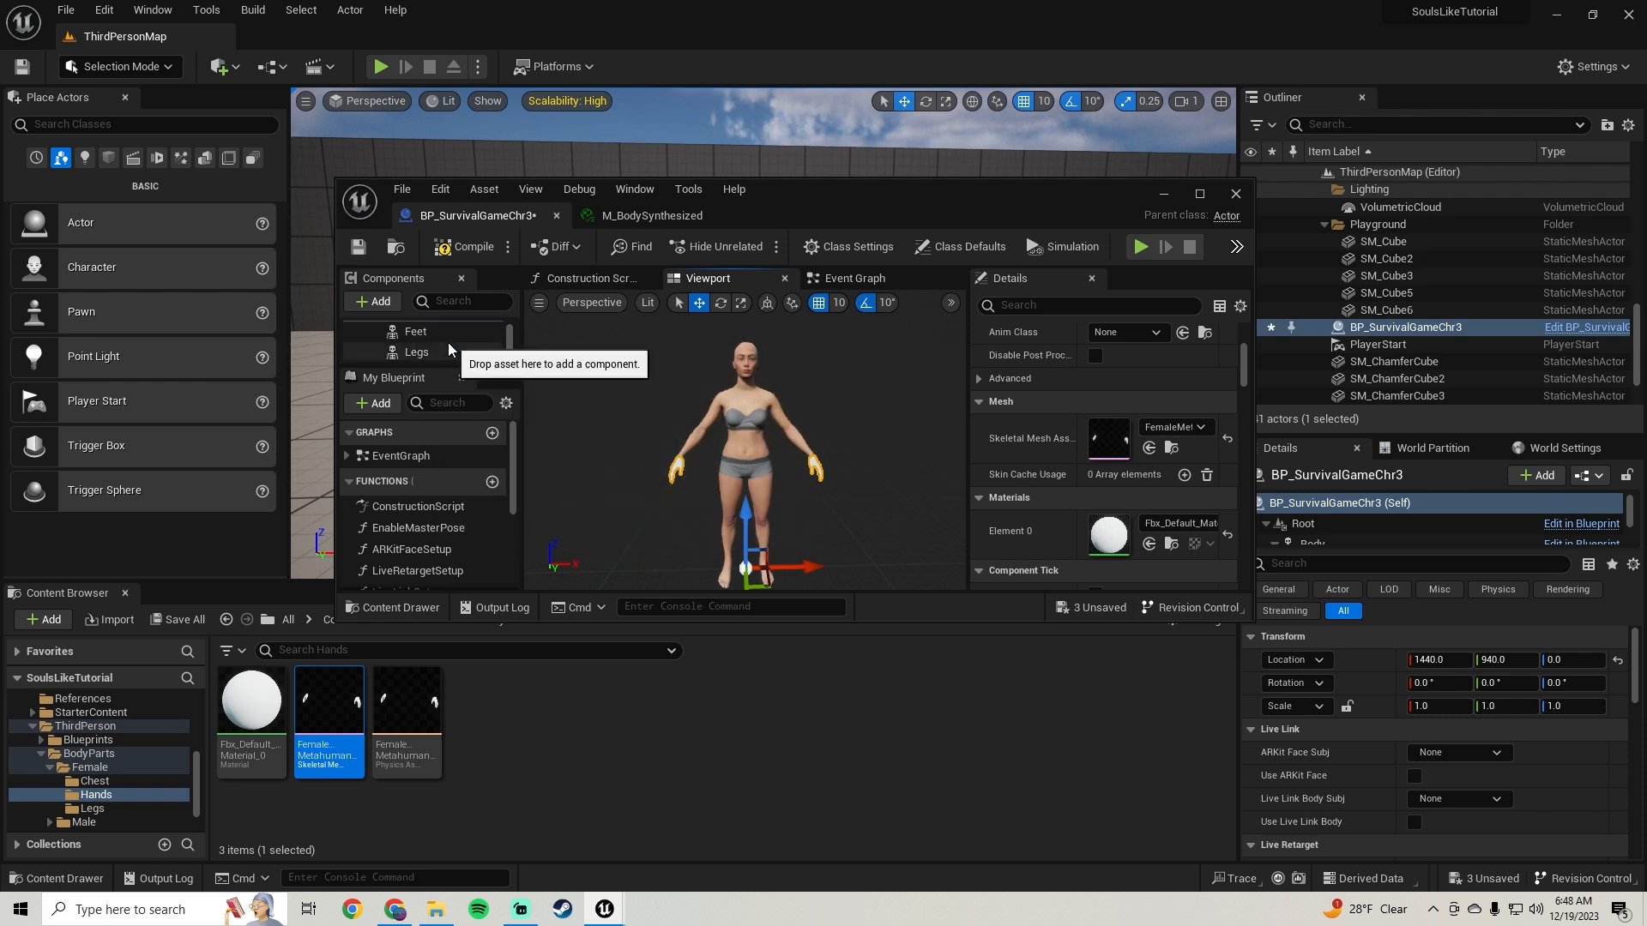
pyautogui.click(437, 353)
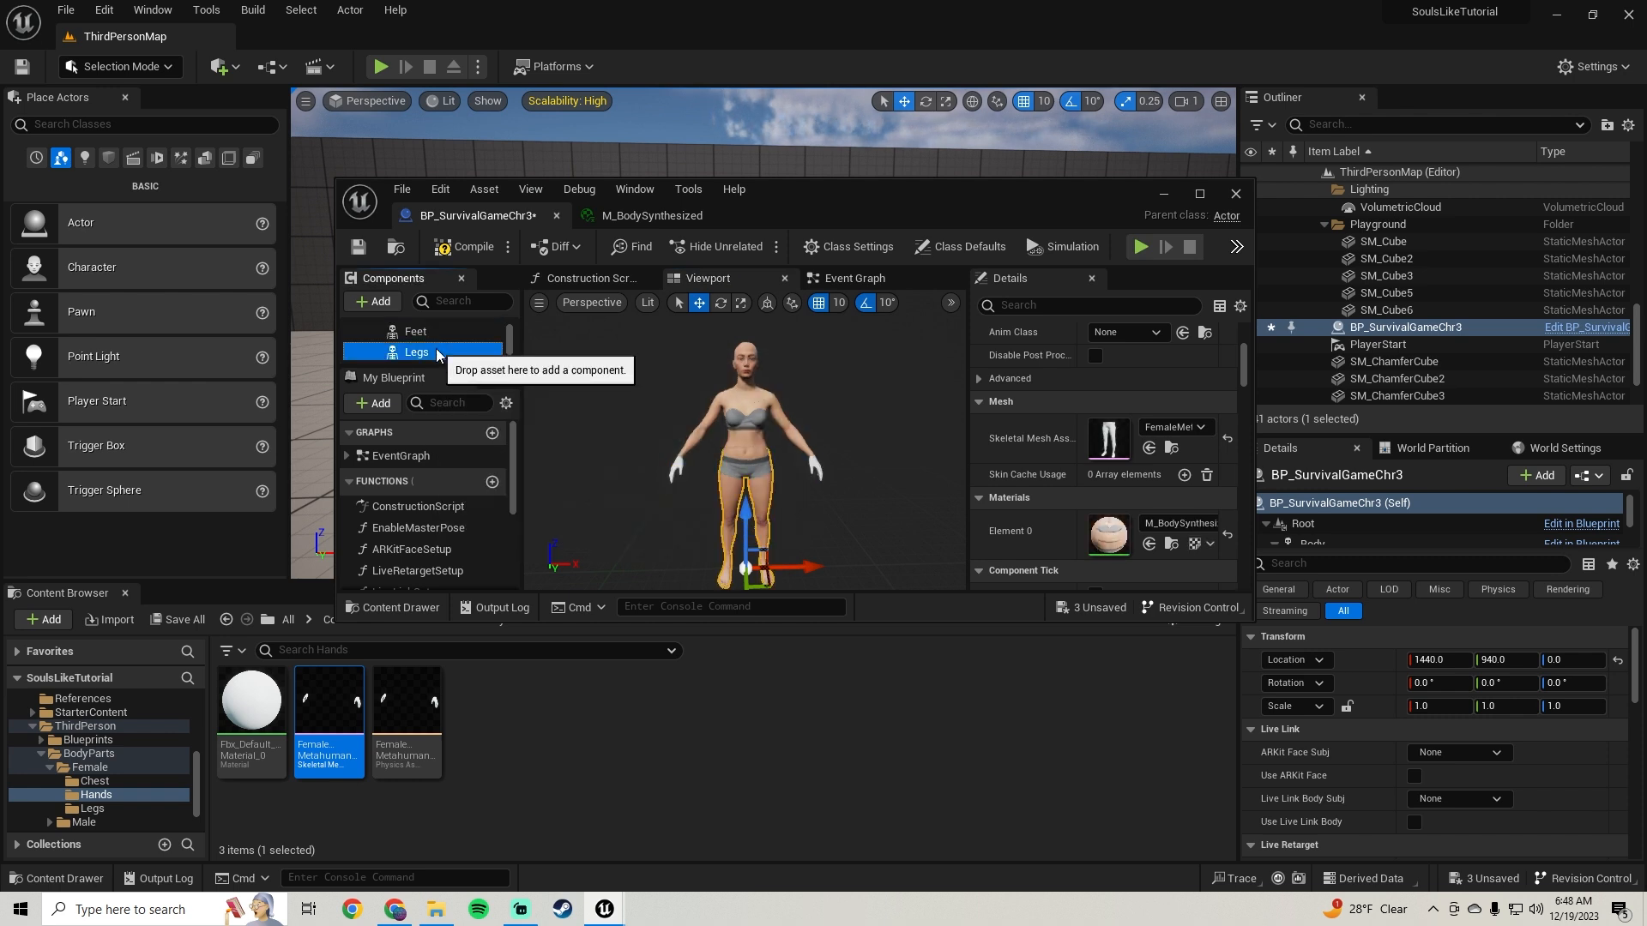
pyautogui.click(1172, 545)
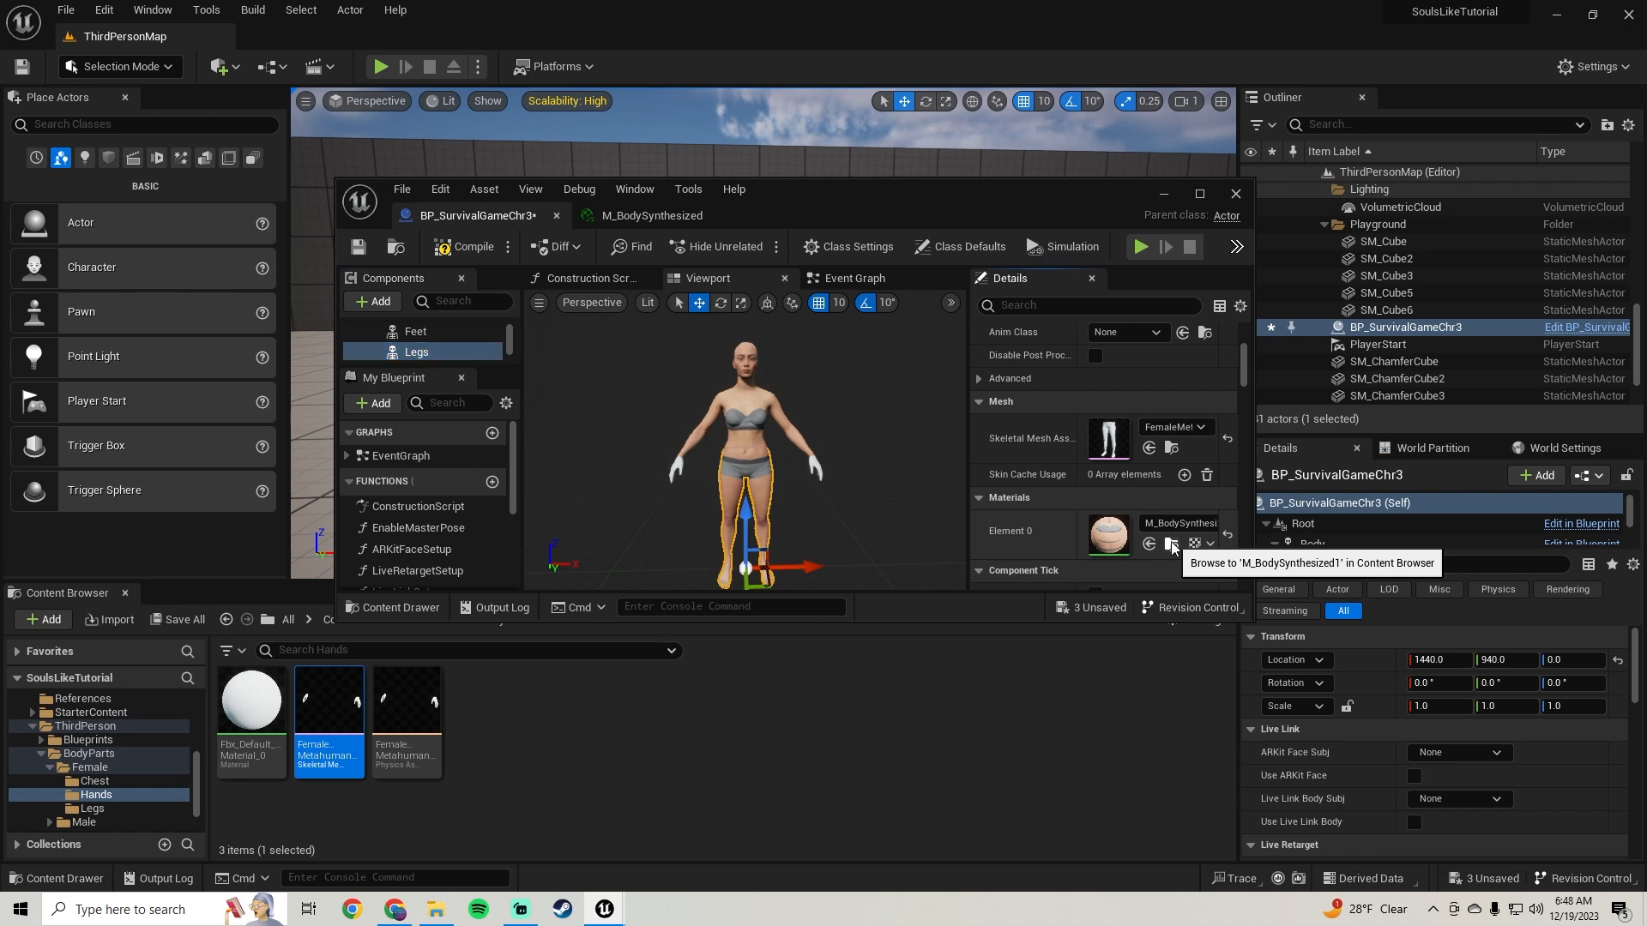
pyautogui.scroll(1, 441, 336)
pyautogui.click(441, 338)
pyautogui.moveTo(483, 701); pyautogui.dragTo(1107, 530)
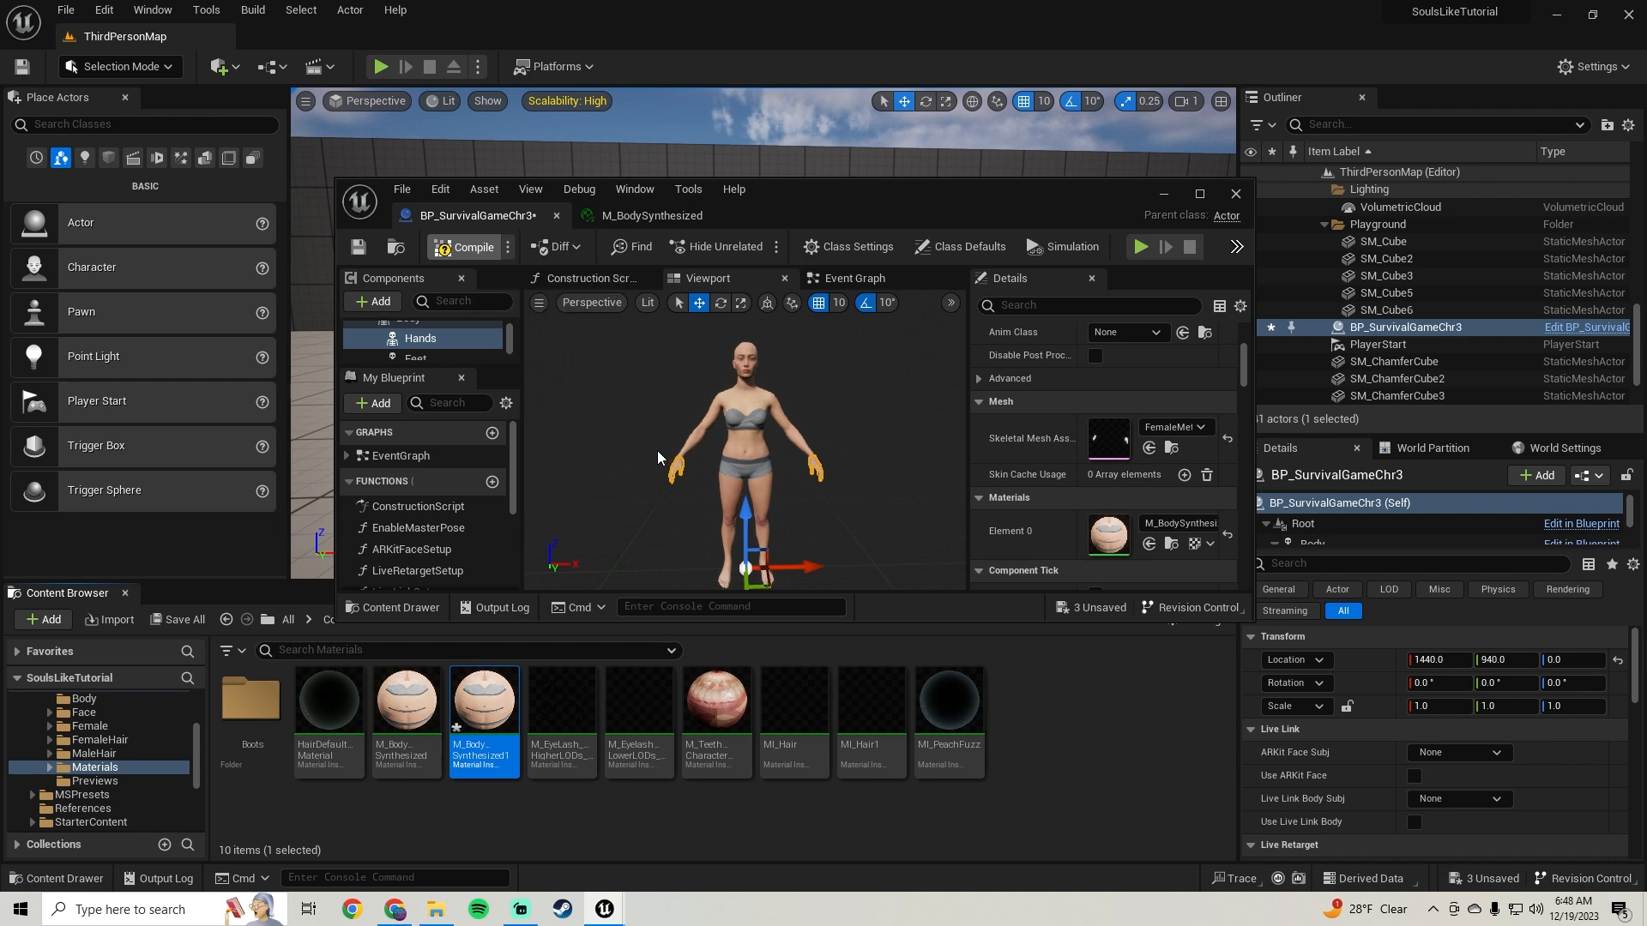
pyautogui.press('F7')
pyautogui.click(357, 248)
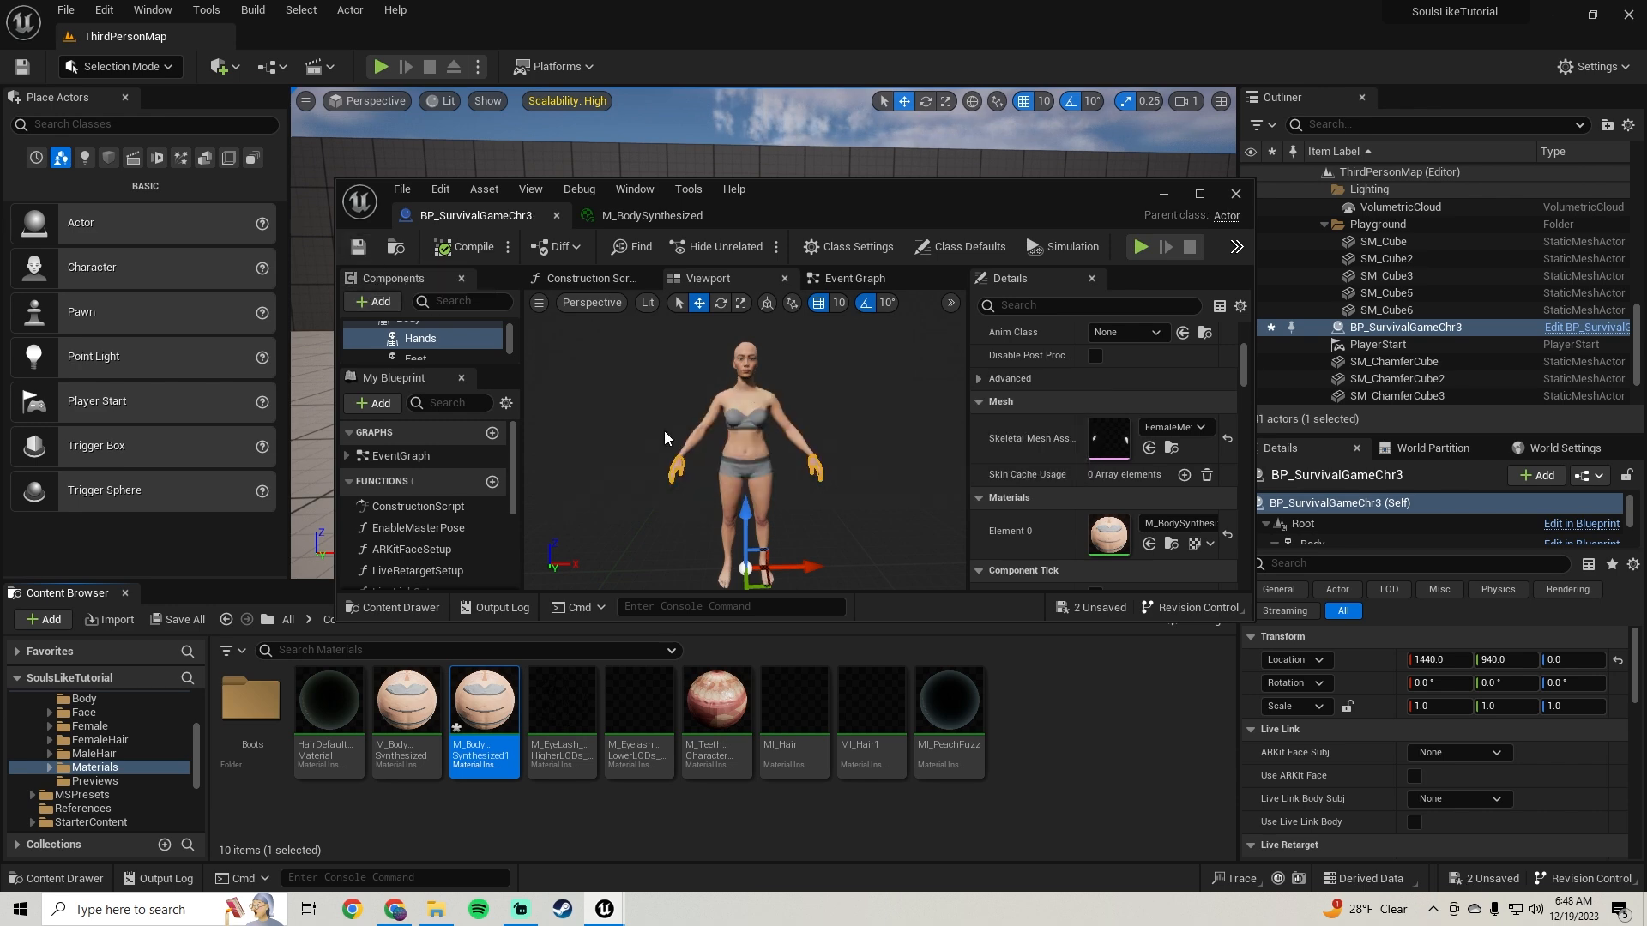
# Step: Open the M_BodySynthesized1 material instance and clear the female_underwear_color_map texture from its BaseColor parameters
pyautogui.doubleClick(1107, 532)
pyautogui.scroll(-3, 1088, 380)
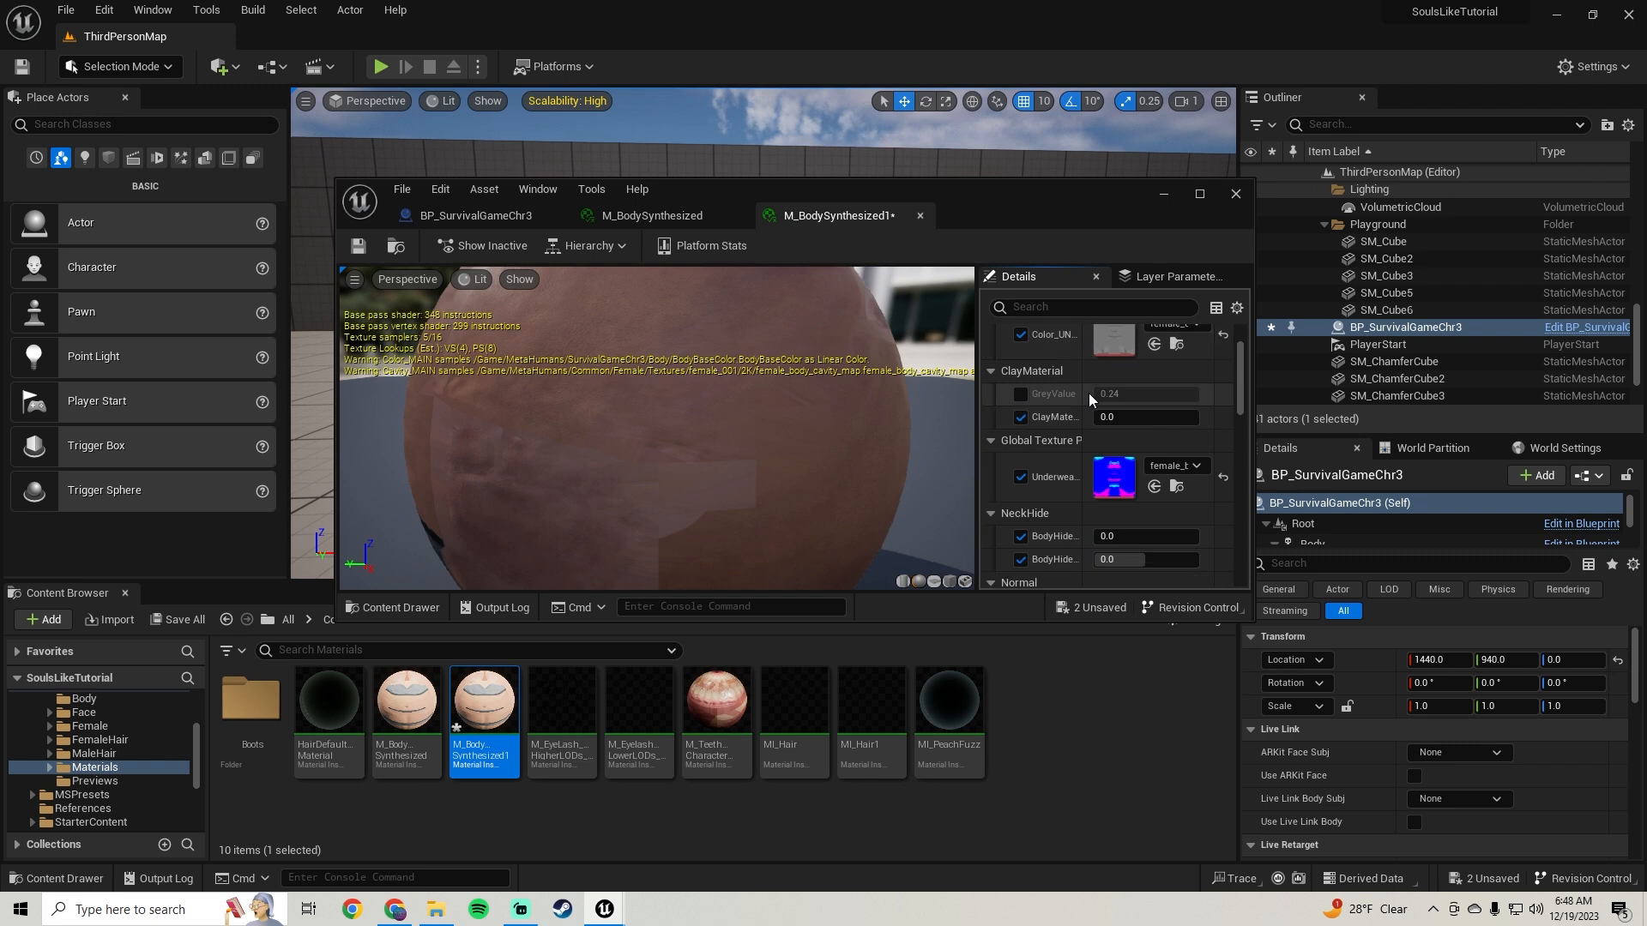
pyautogui.scroll(3, 1081, 465)
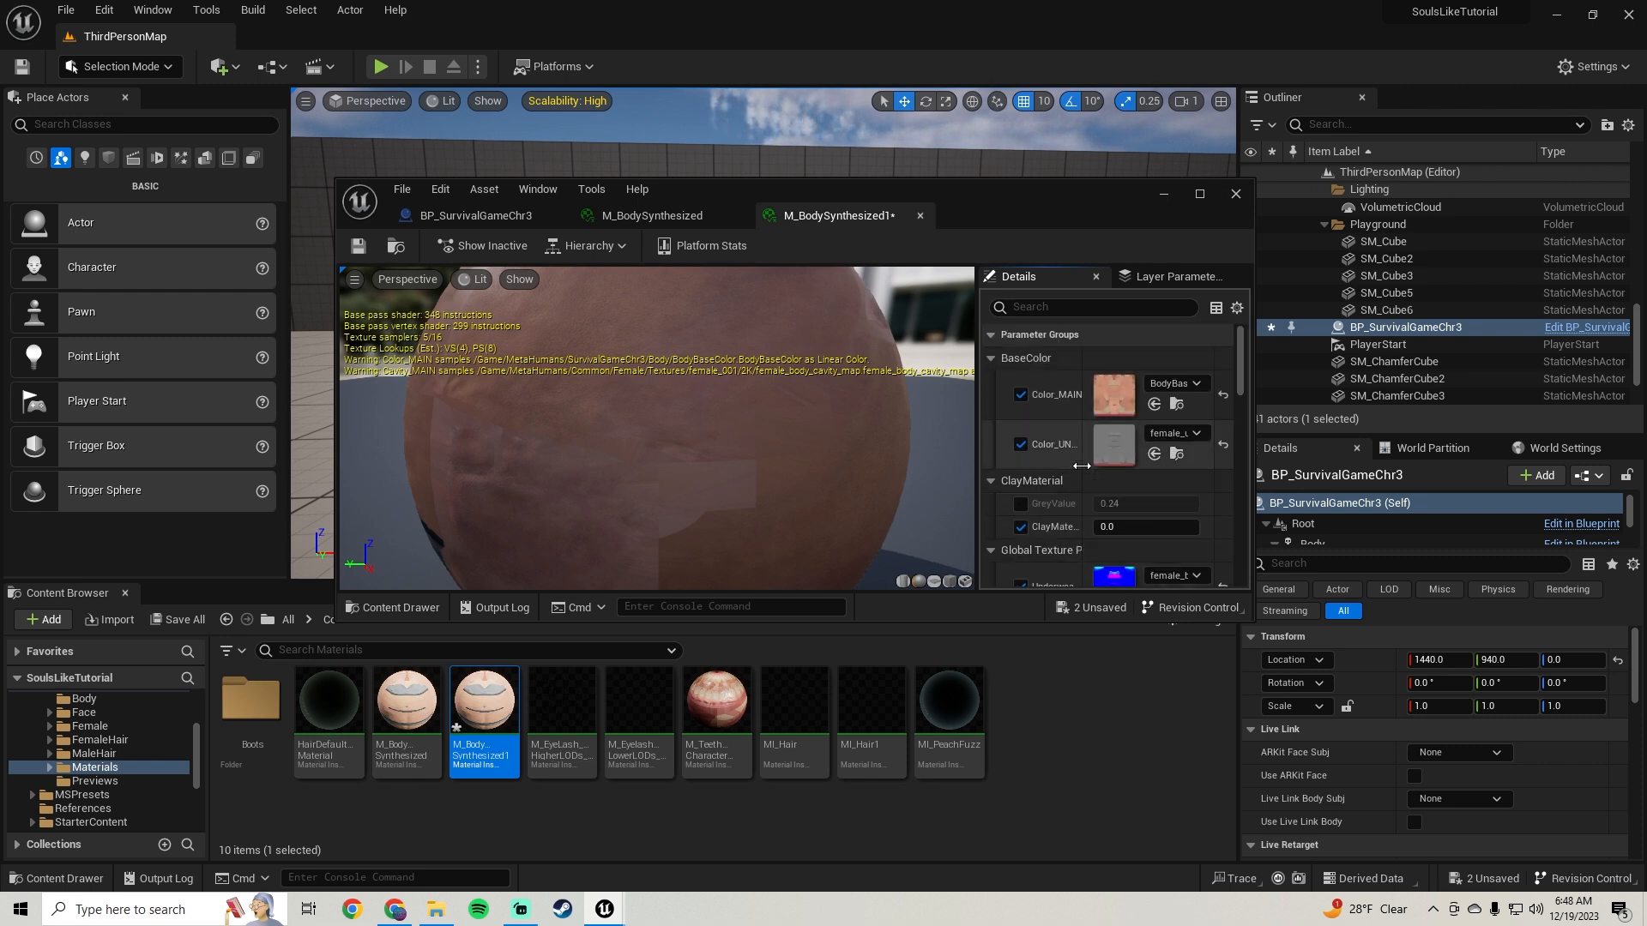
pyautogui.scroll(-1, 1081, 465)
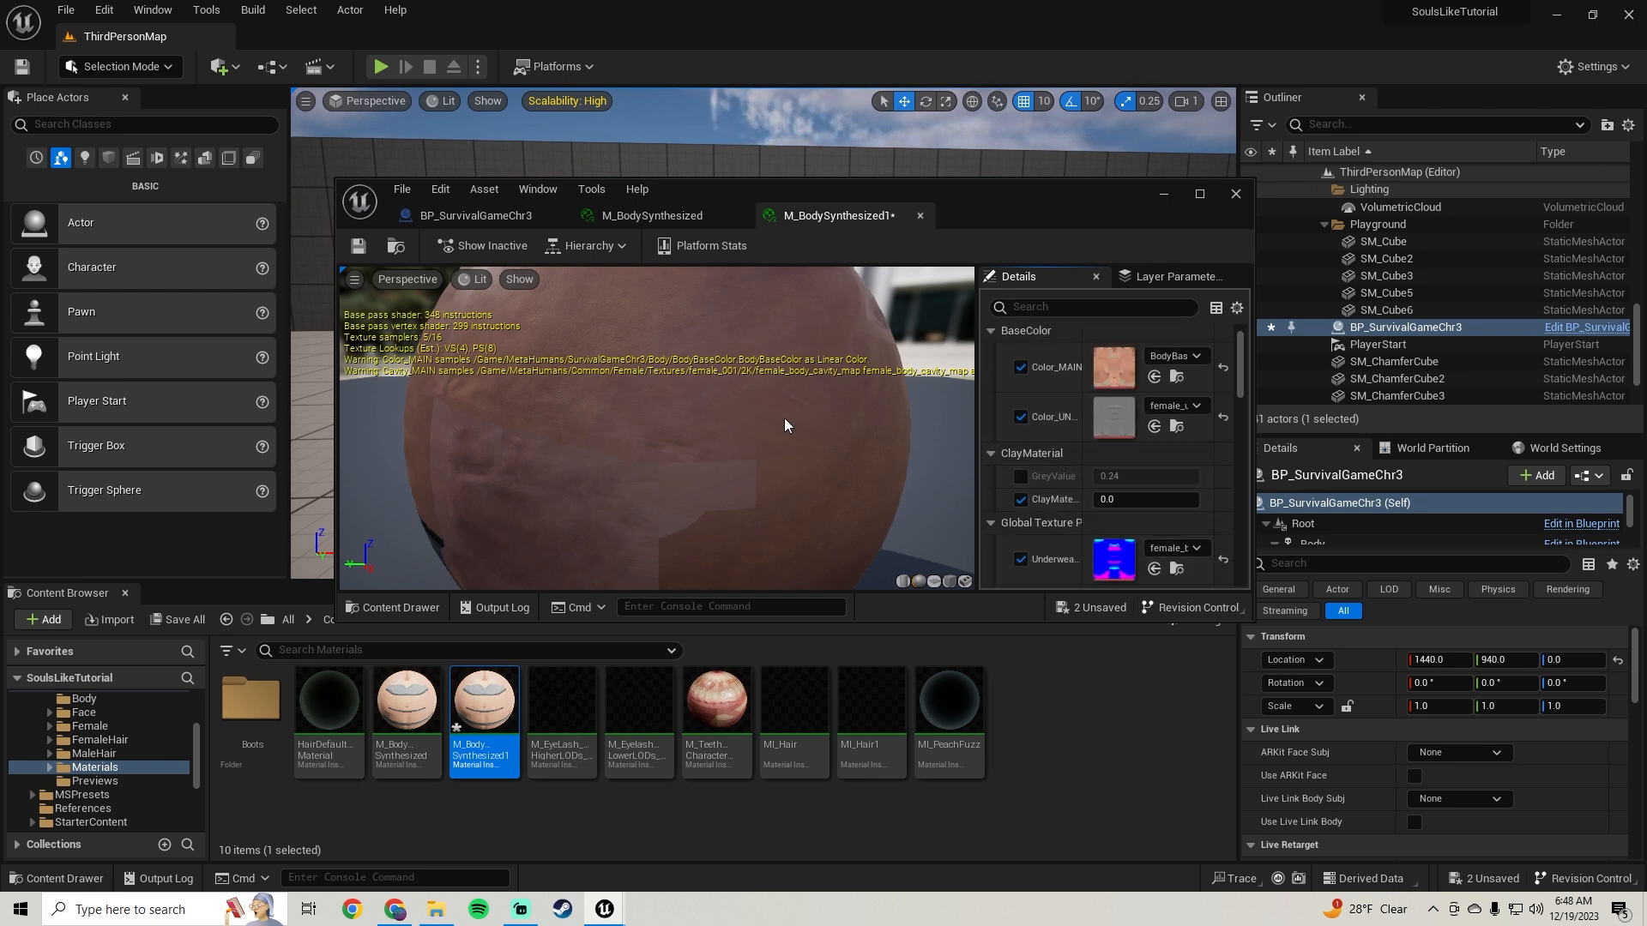
pyautogui.scroll(-5, 759, 403)
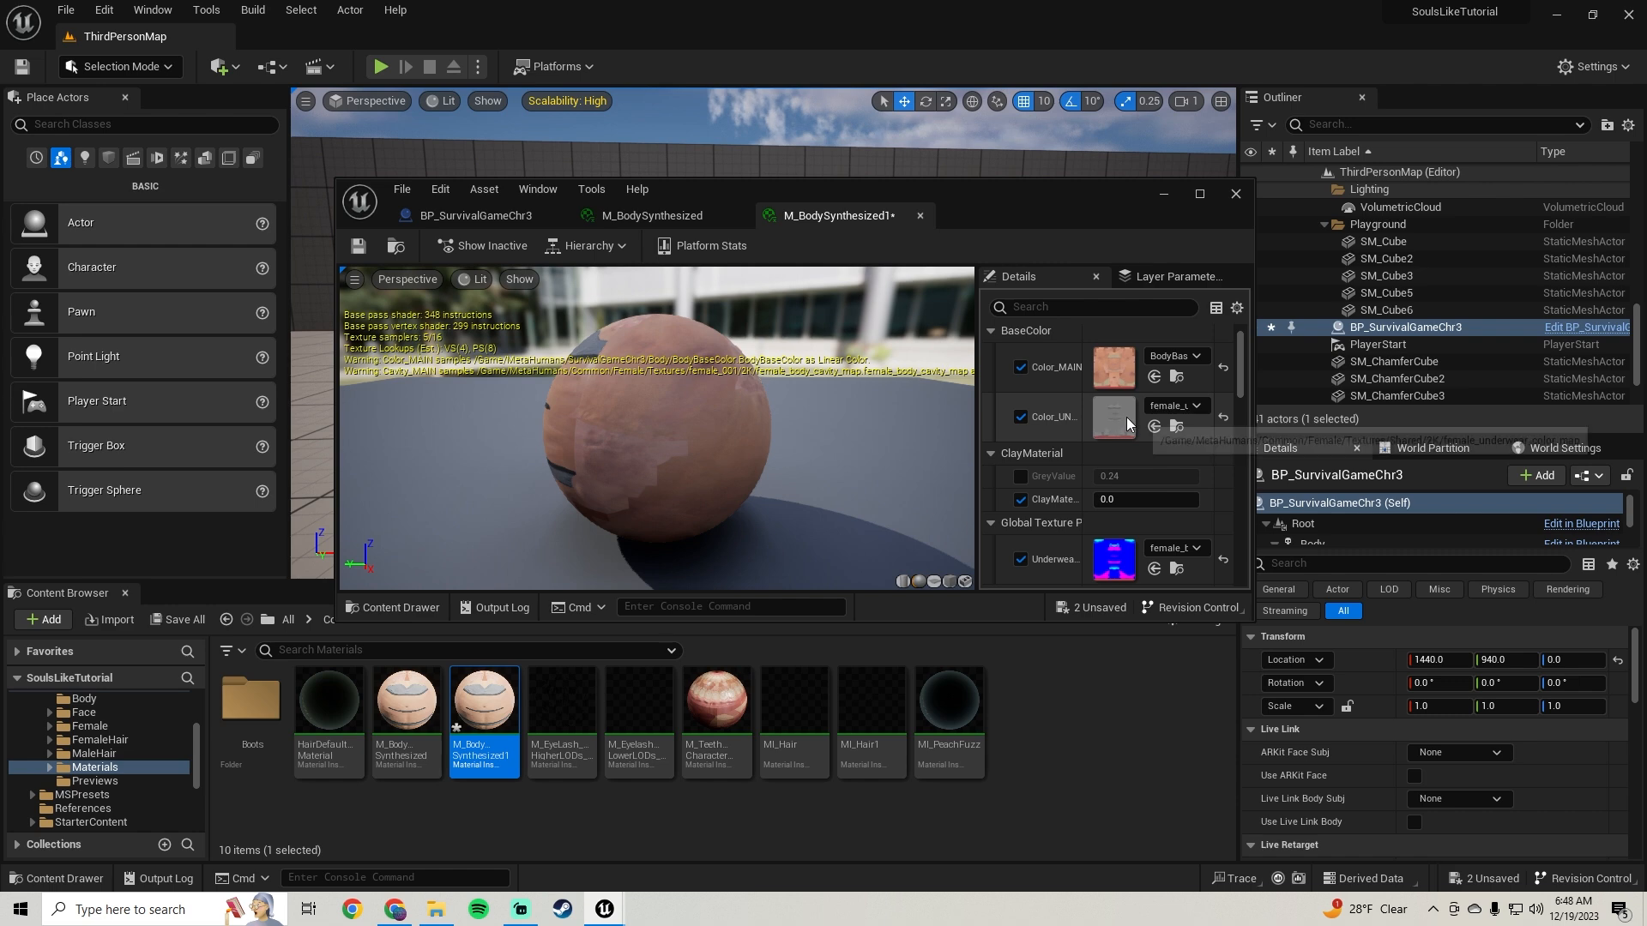
pyautogui.click(1169, 408)
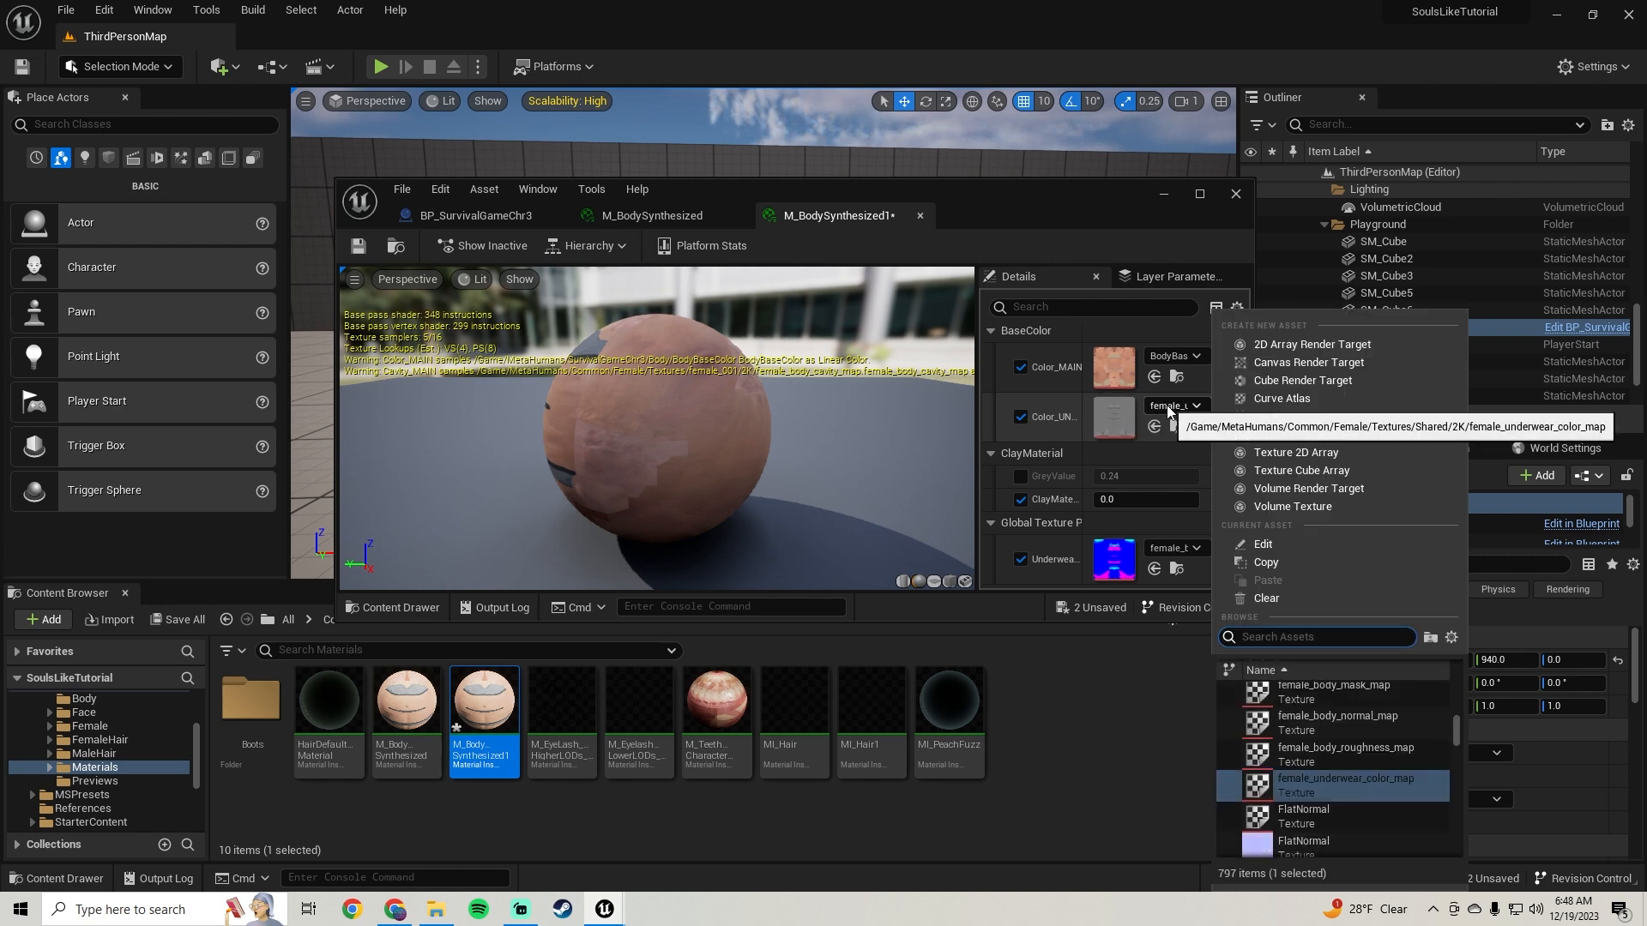
pyautogui.click(1267, 599)
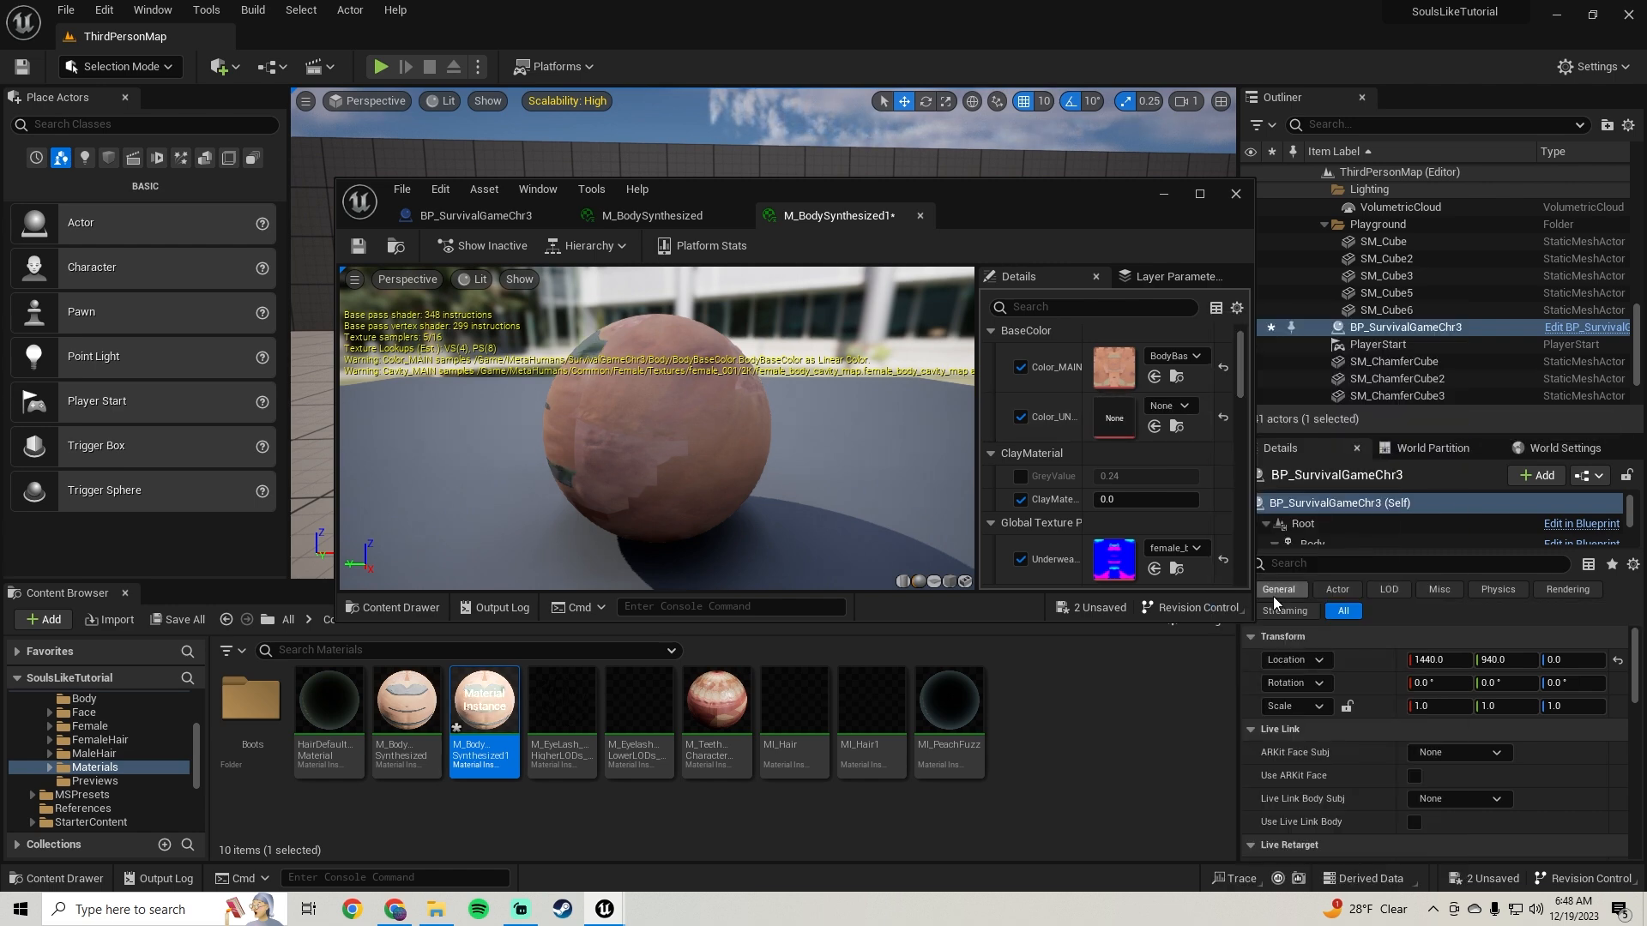
# Step: Examine the character's underwear in the level alongside the material's underwear mask and normal parameters
pyautogui.moveTo(1021, 200); pyautogui.dragTo(1045, 498)
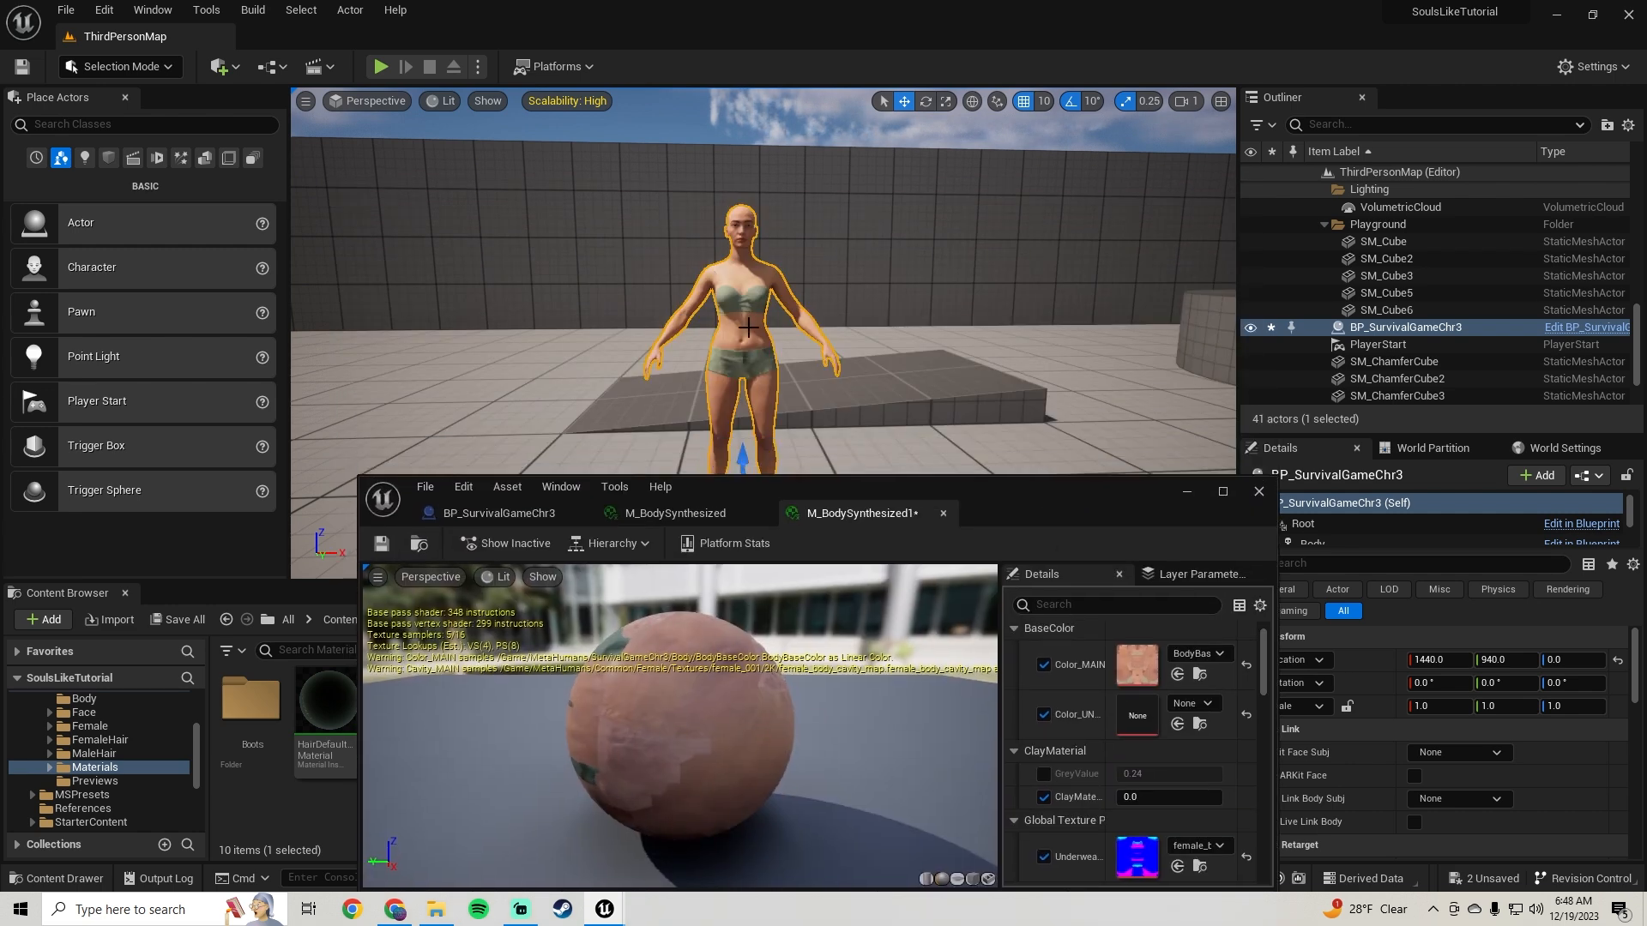
pyautogui.scroll(5, 728, 283)
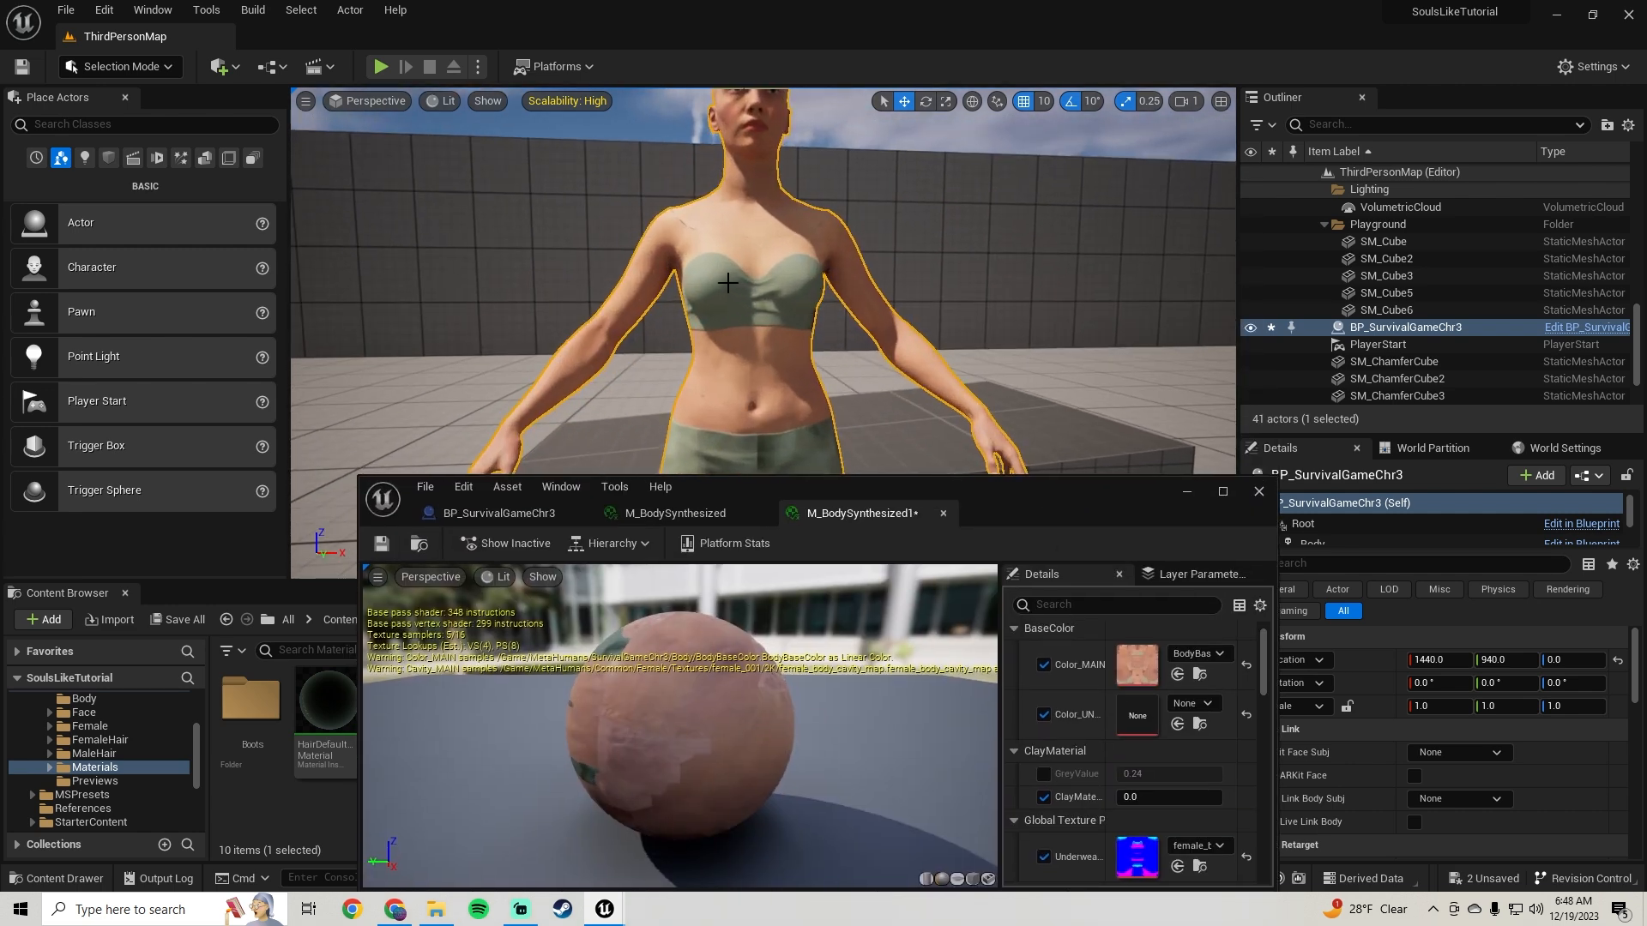
pyautogui.moveTo(844, 308); pyautogui.dragTo(802, 331, button='right')
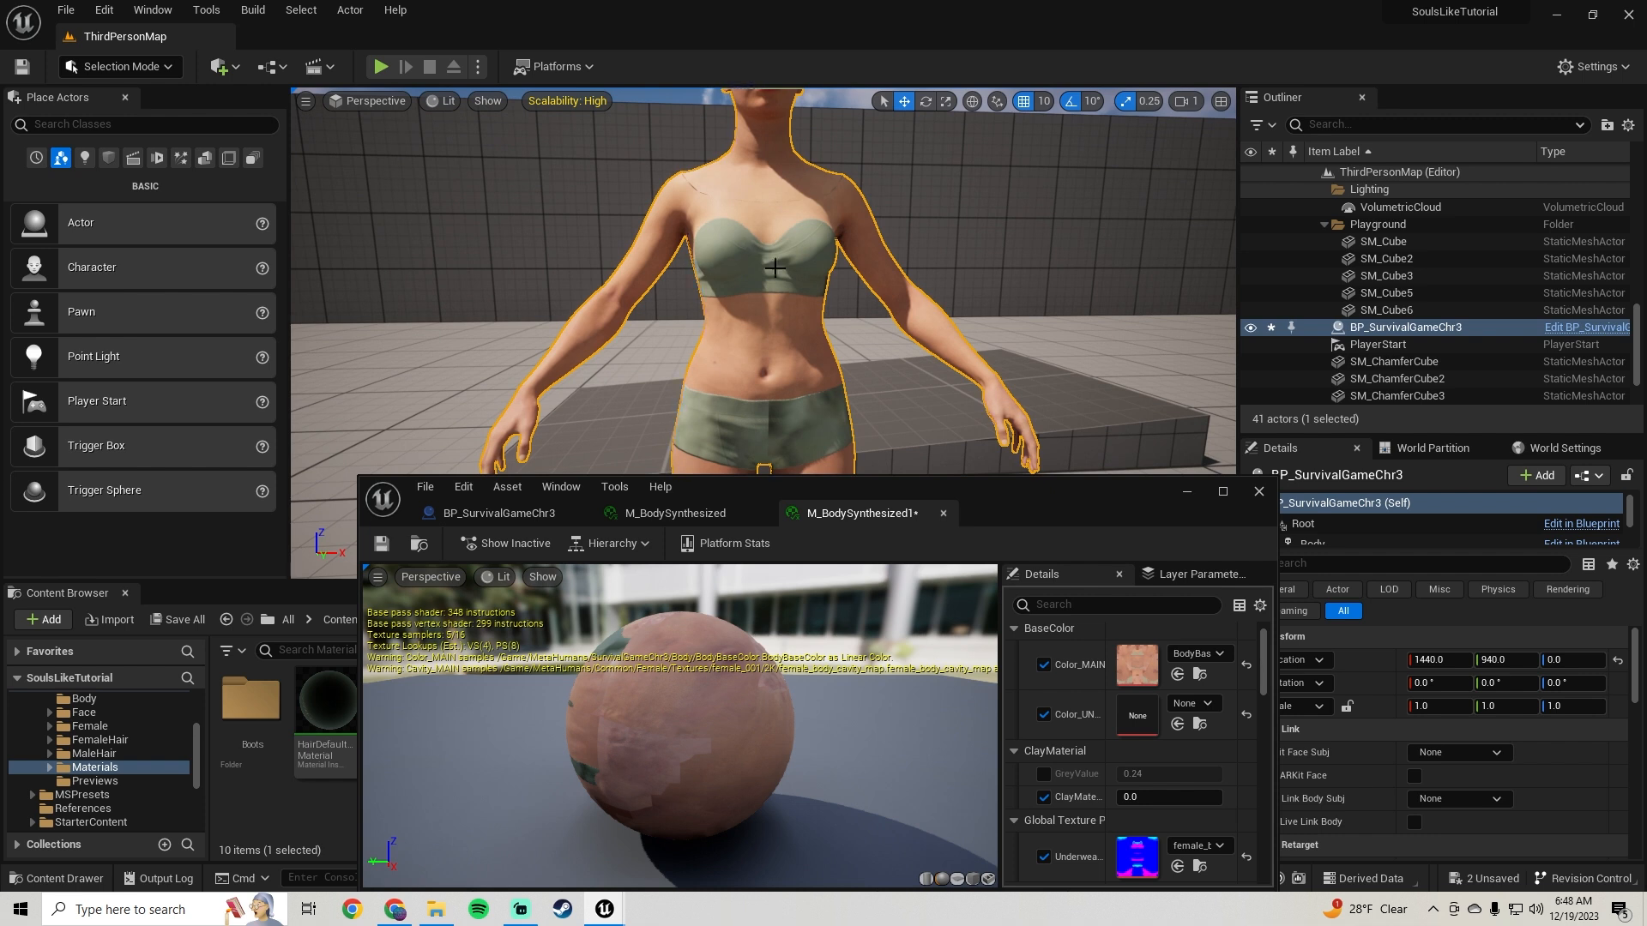
pyautogui.scroll(-5, 1097, 761)
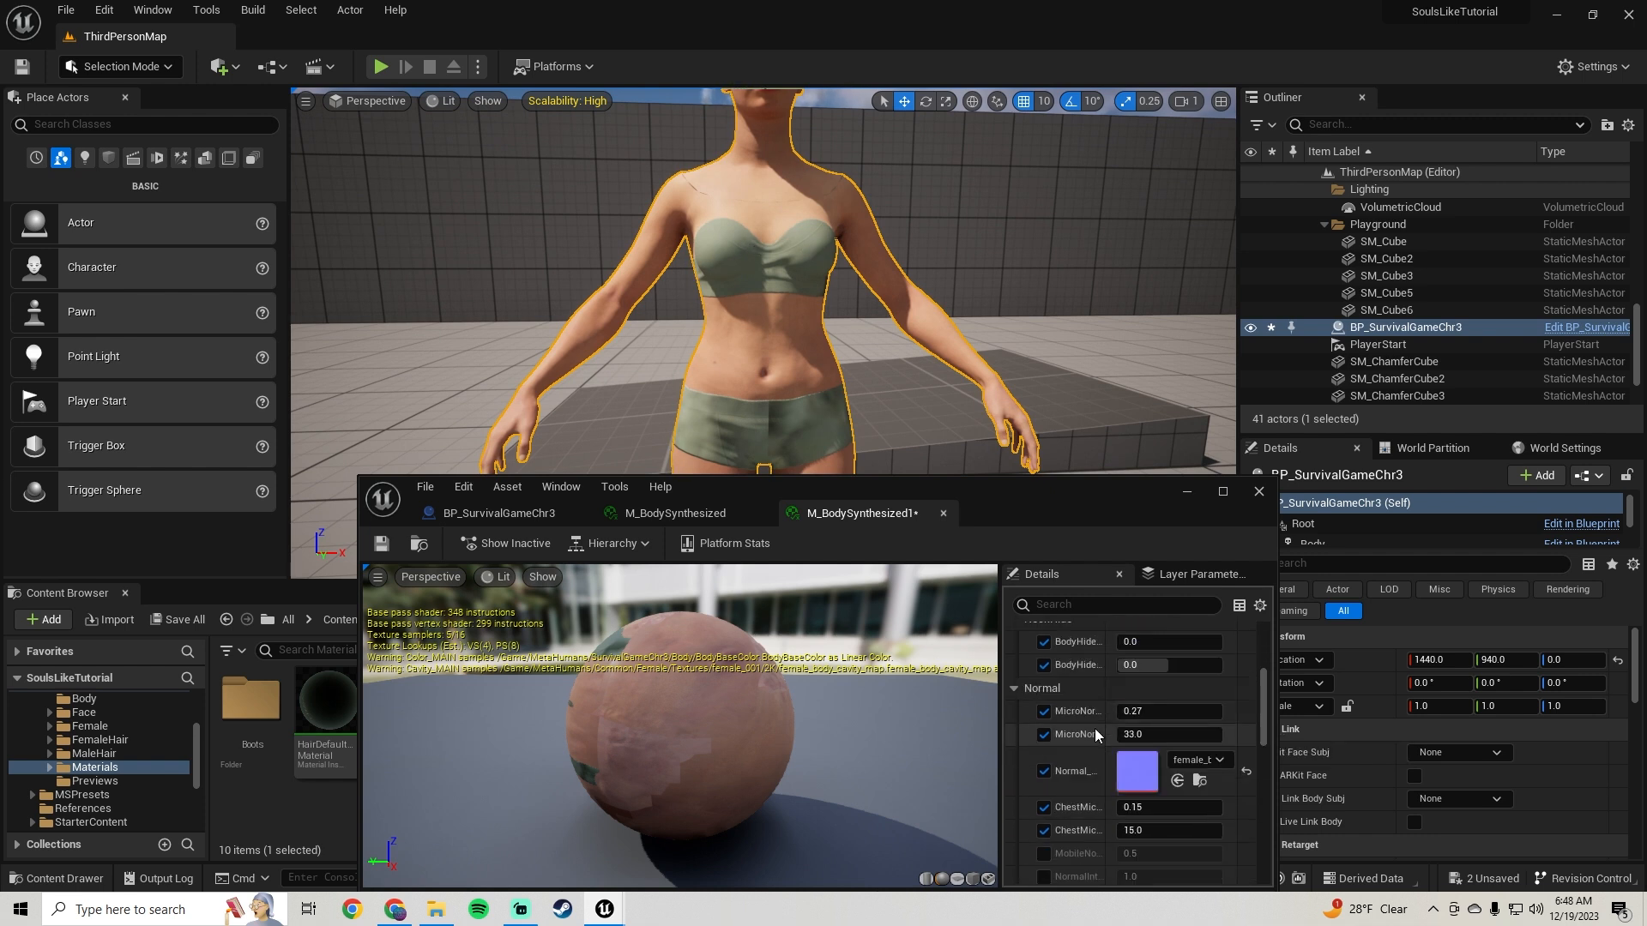
pyautogui.scroll(2, 1098, 755)
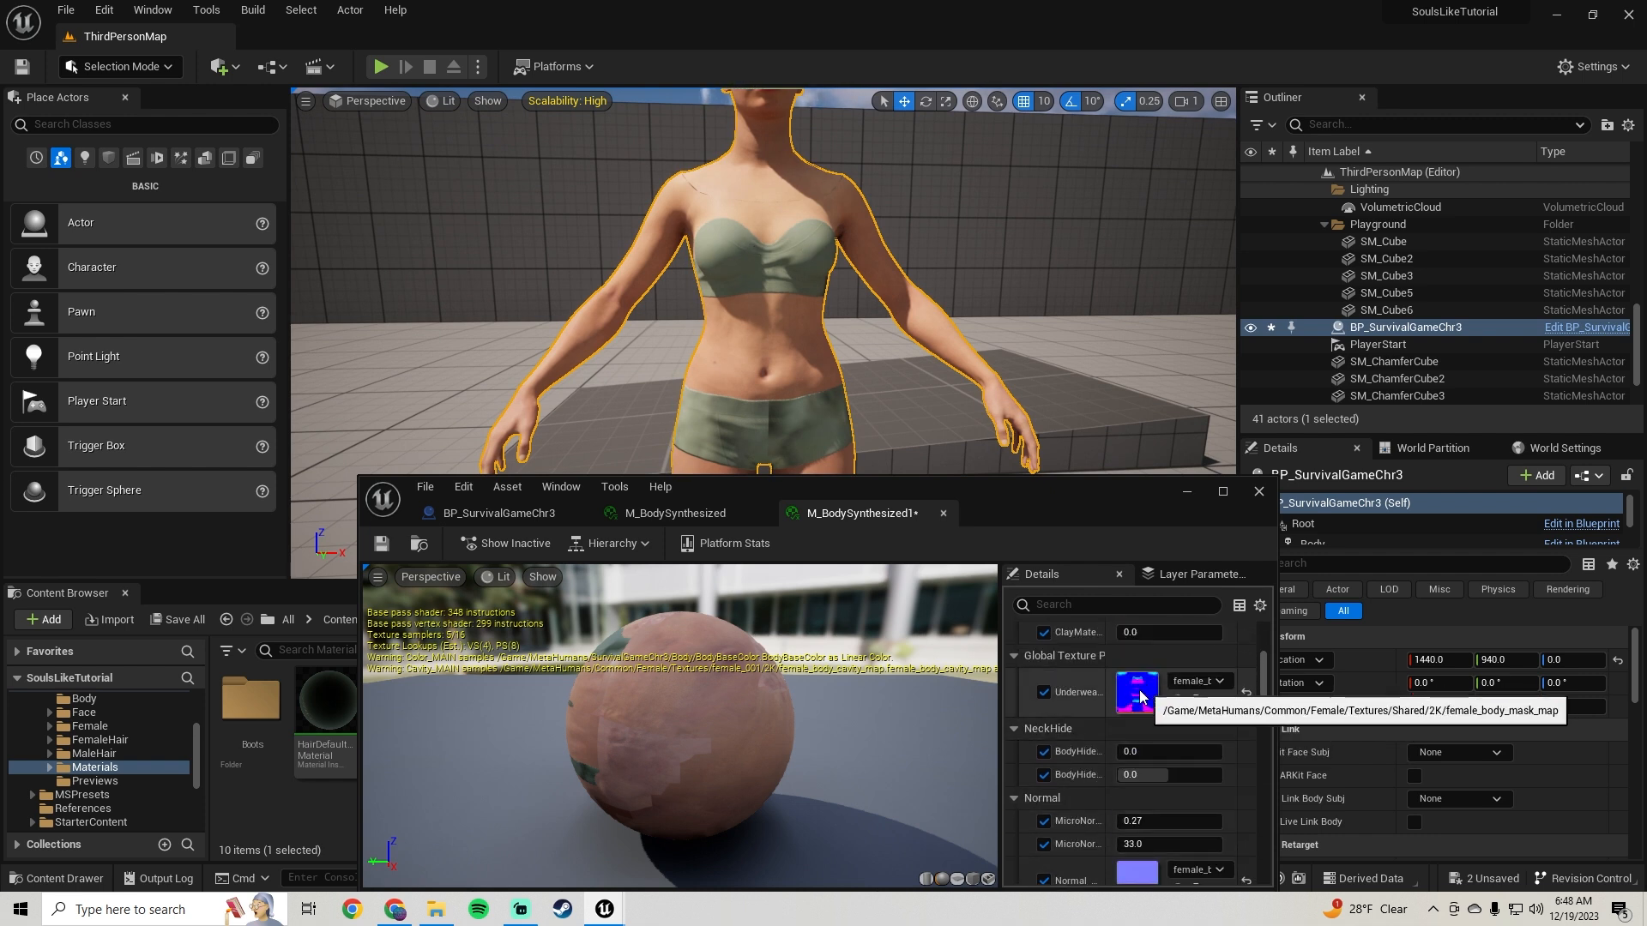
pyautogui.moveTo(1053, 497); pyautogui.dragTo(1082, 442)
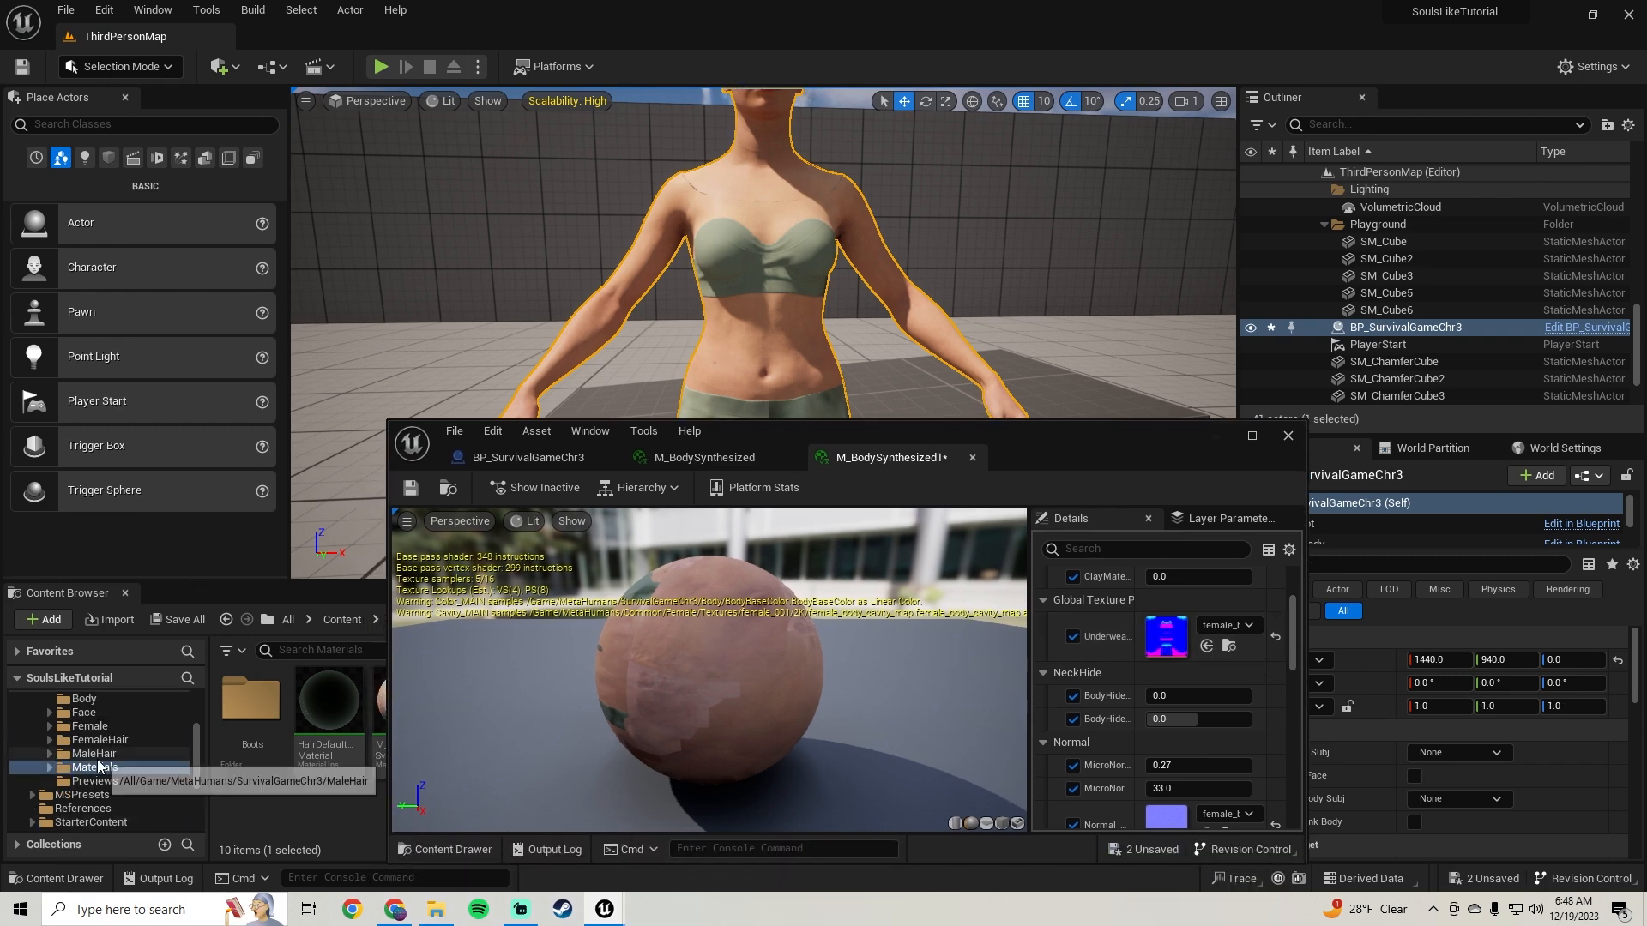
# Step: Open the BodyParts/Female folder in the project content and move the material editor window clear of its contents
pyautogui.moveTo(1193, 443); pyautogui.dragTo(1184, 317)
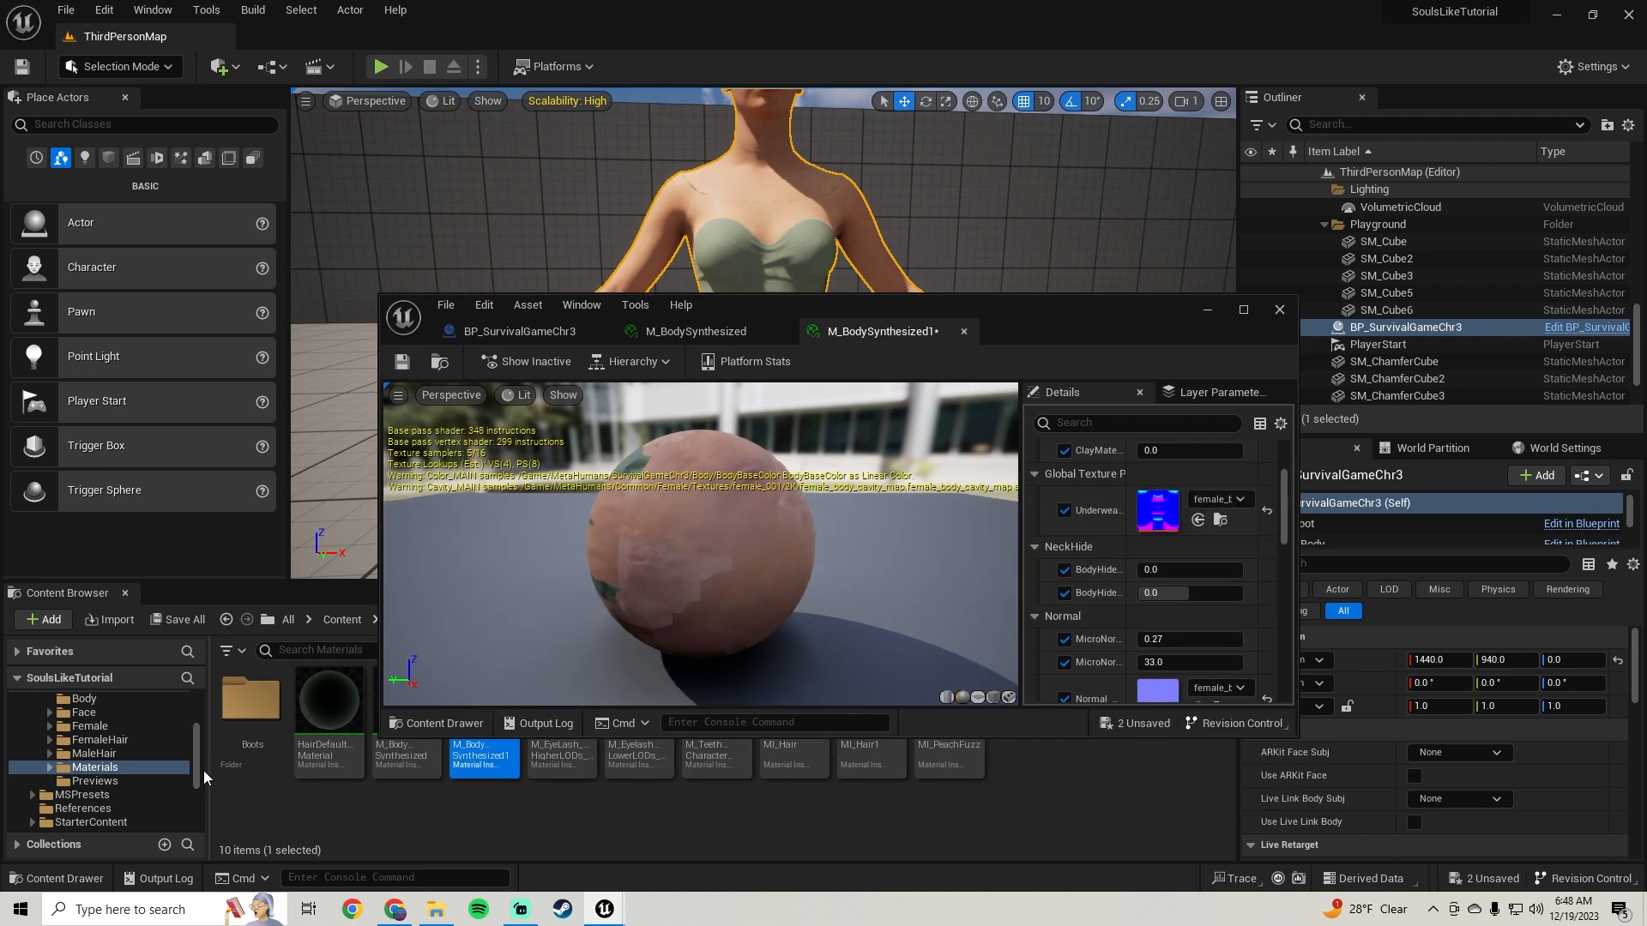
pyautogui.scroll(-5, 84, 770)
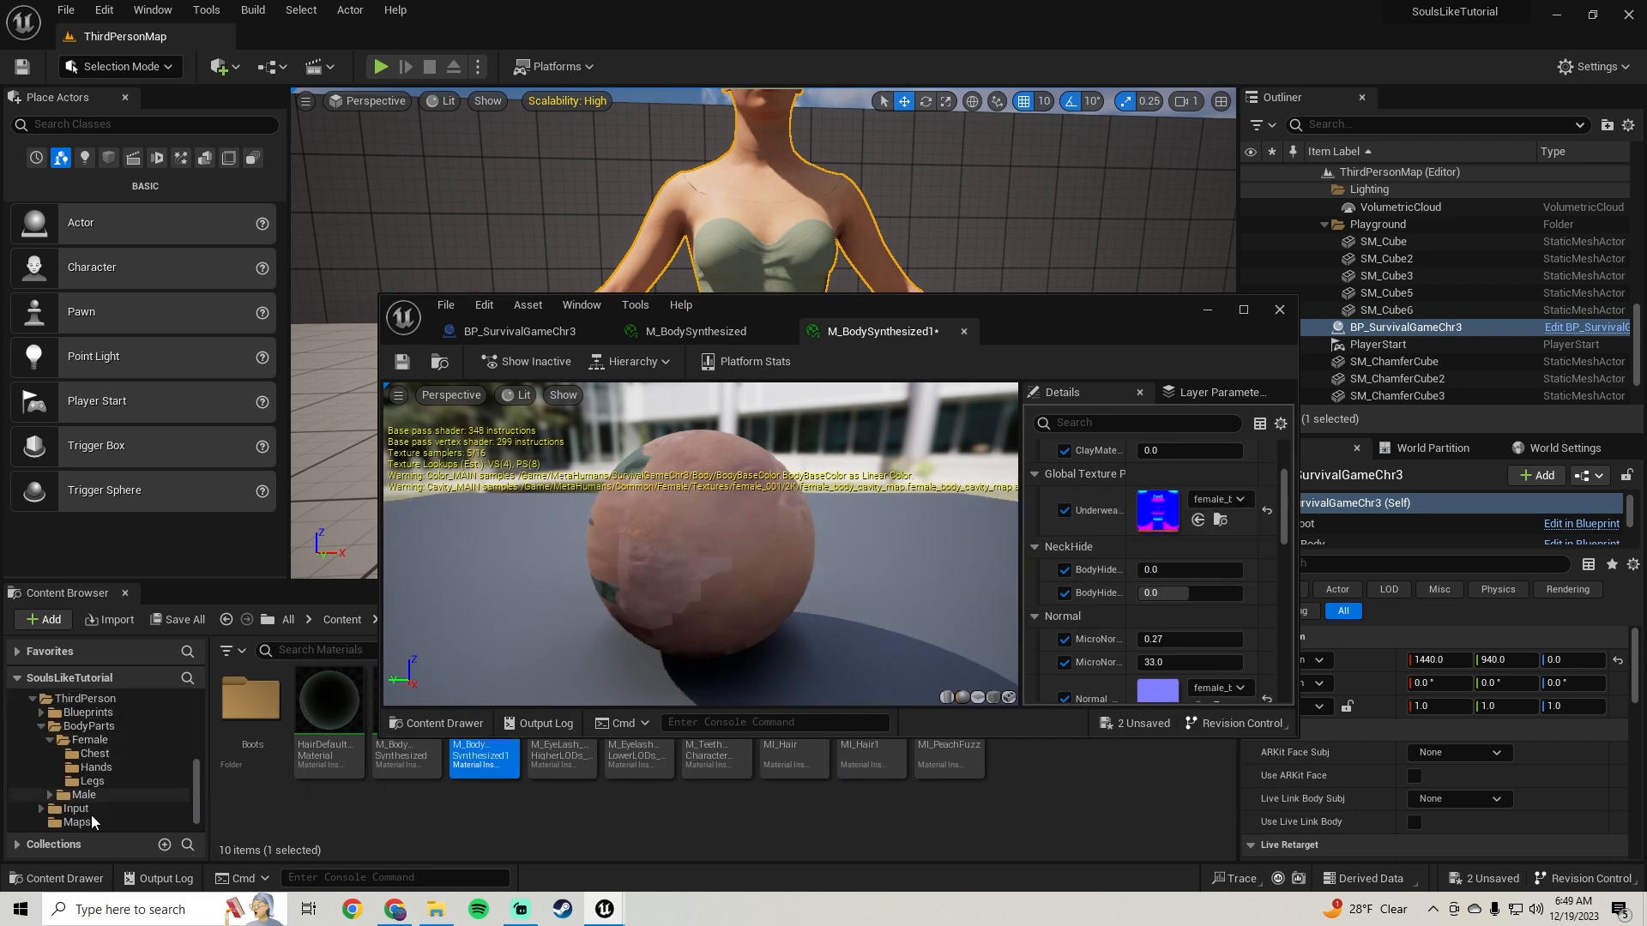
pyautogui.click(103, 742)
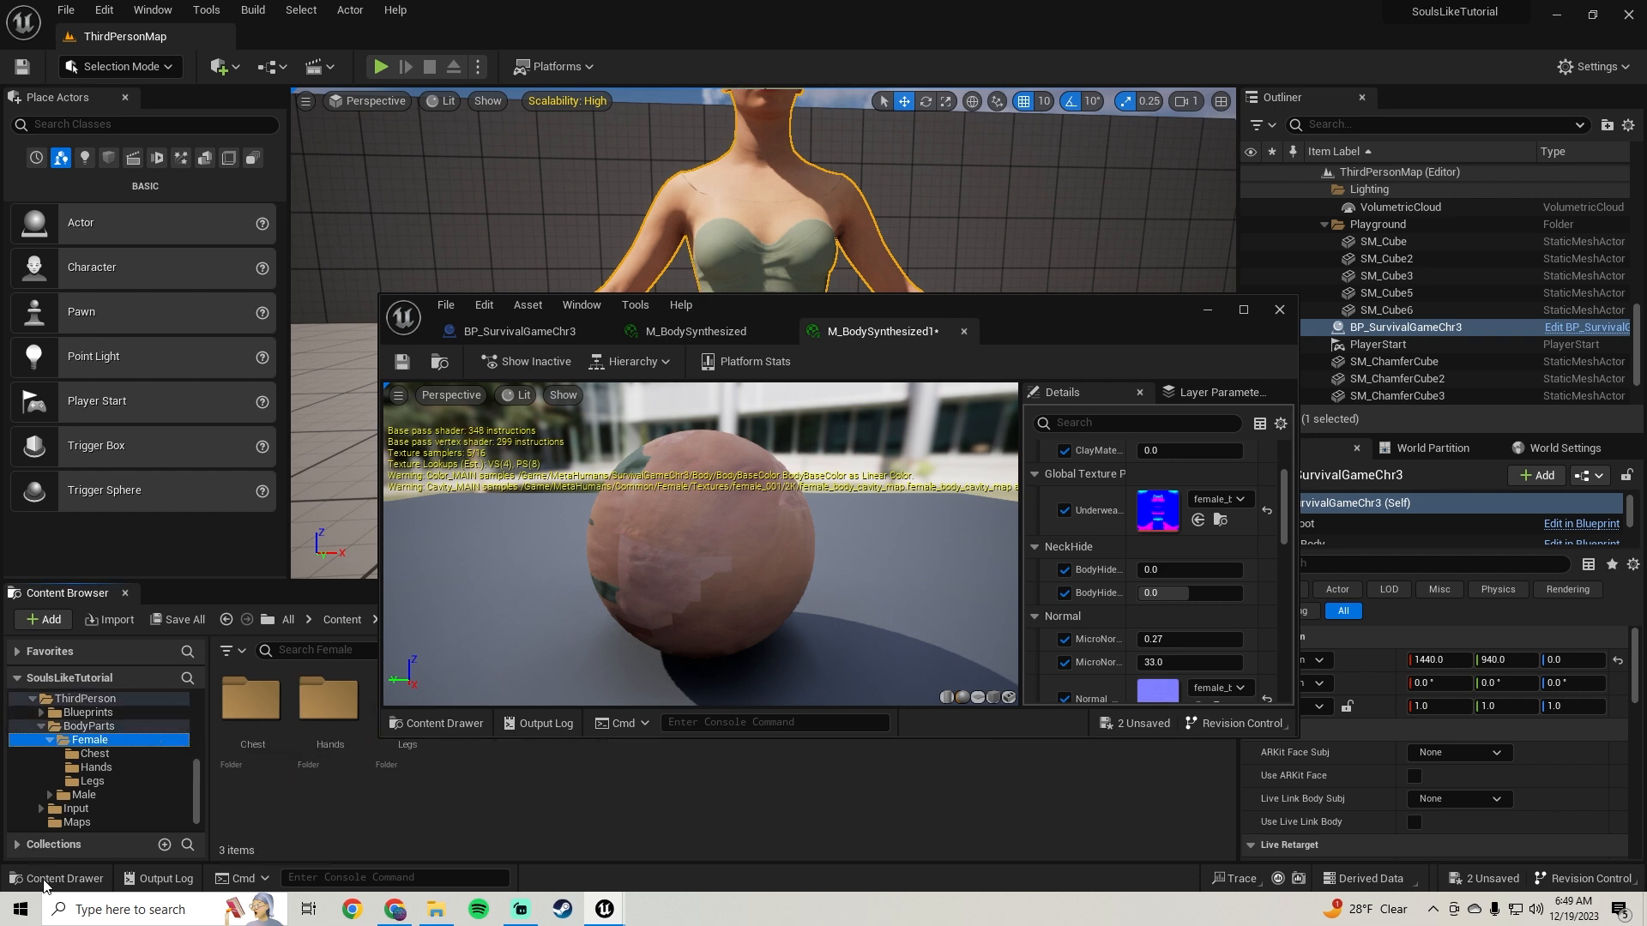
pyautogui.moveTo(1052, 330); pyautogui.dragTo(1059, 196)
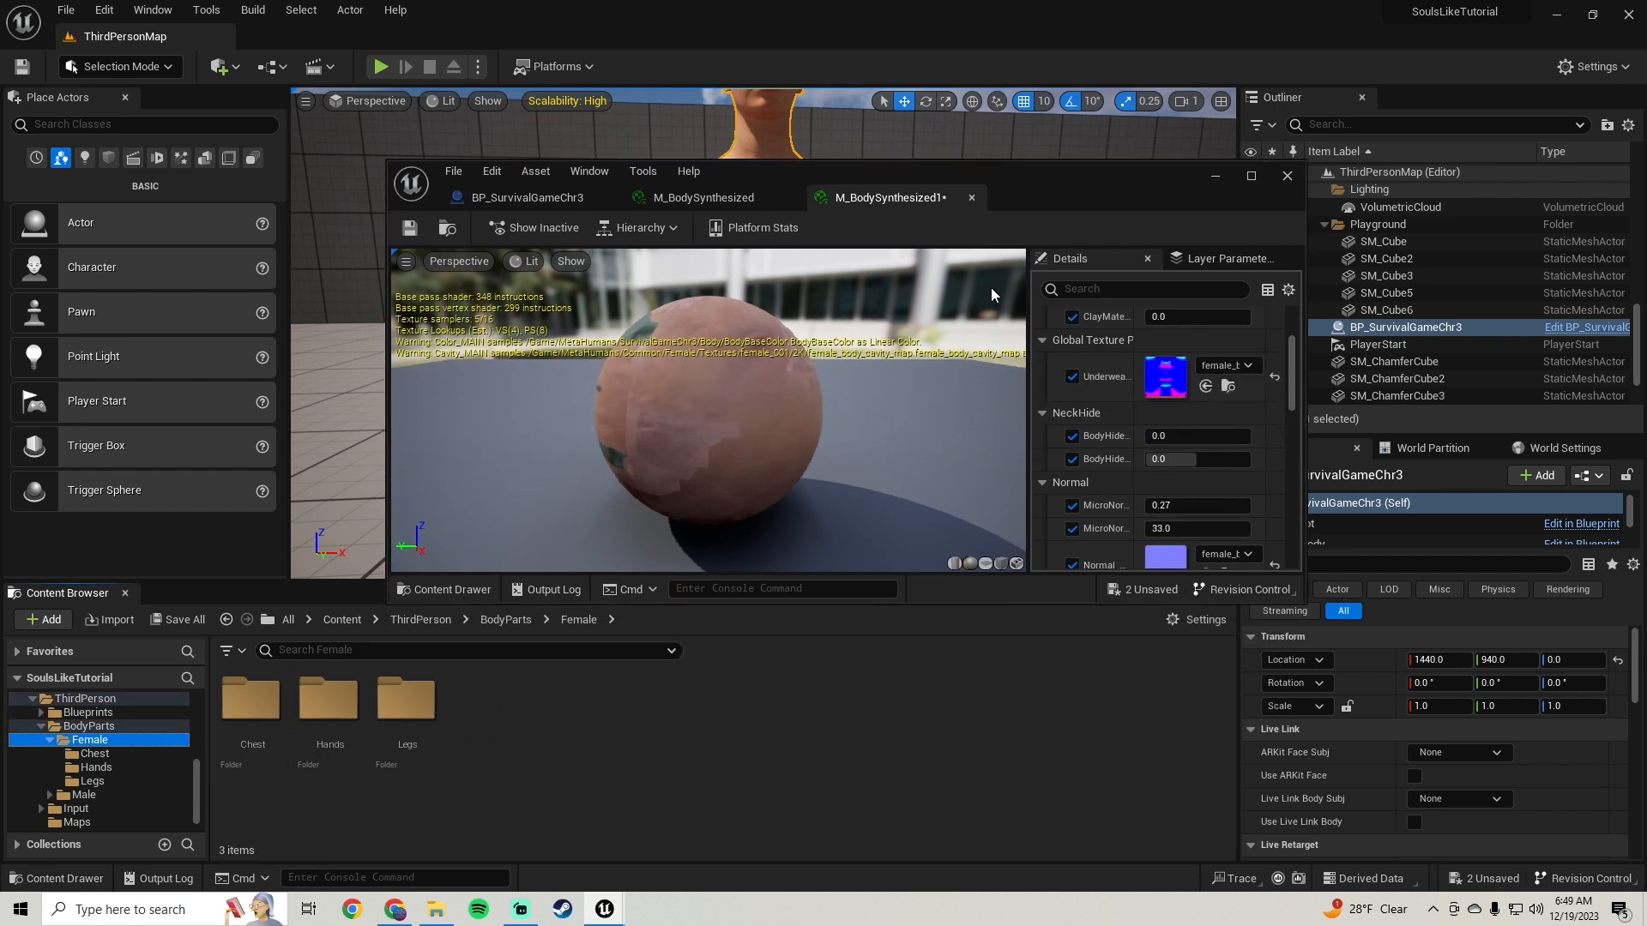
pyautogui.scroll(2, 95, 753)
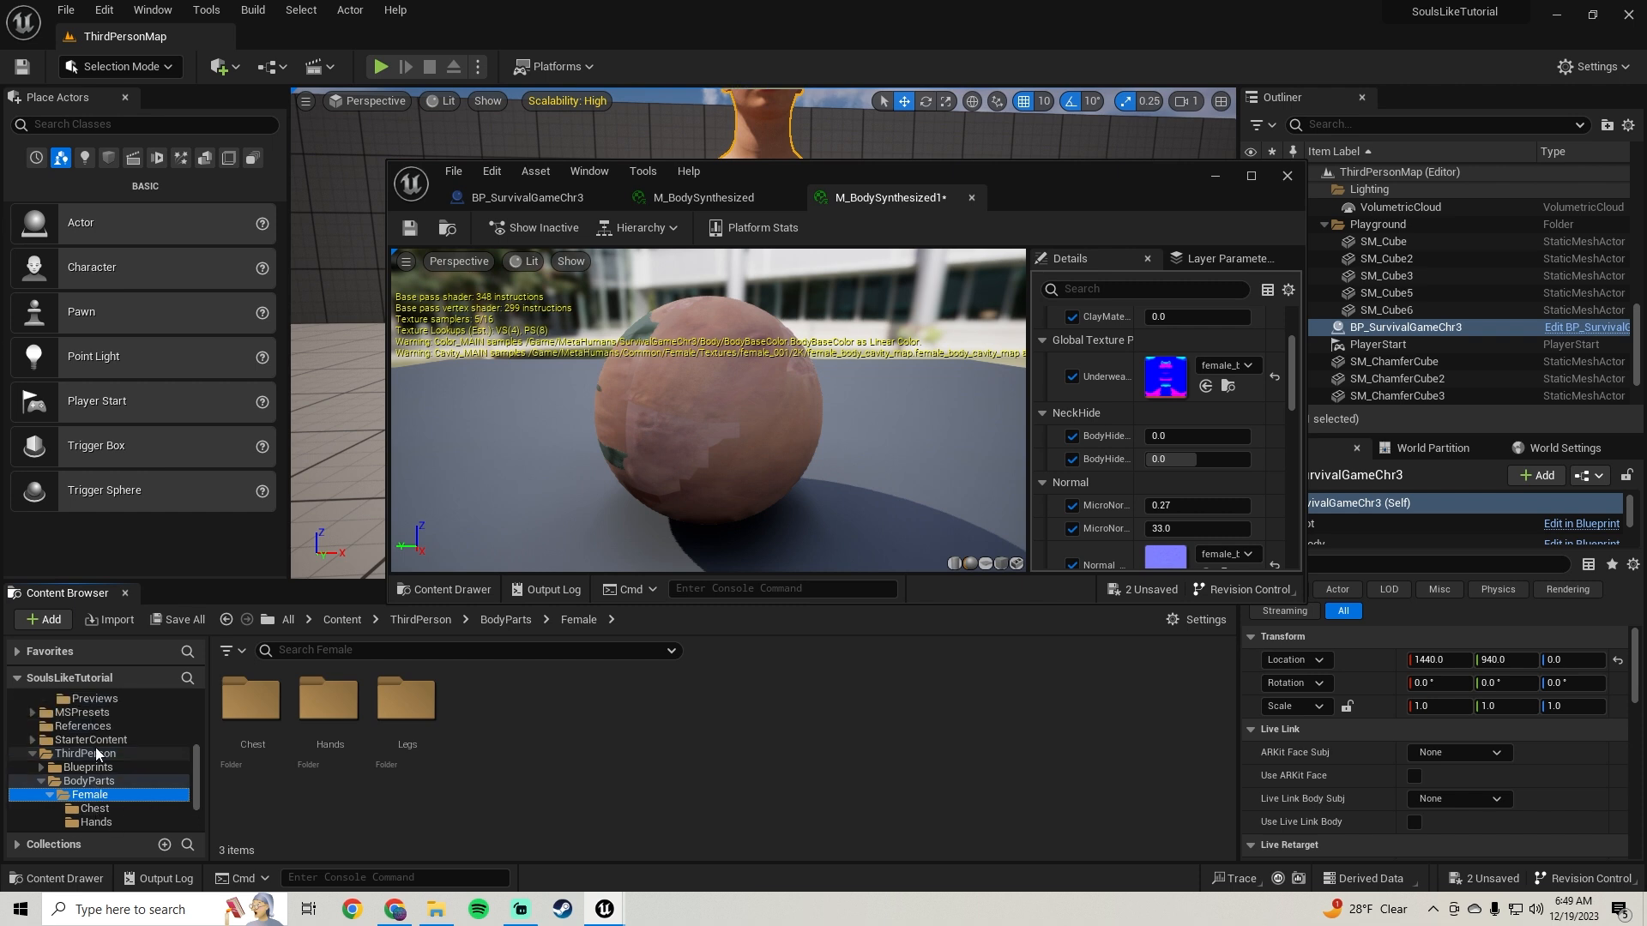
pyautogui.scroll(-1, 95, 751)
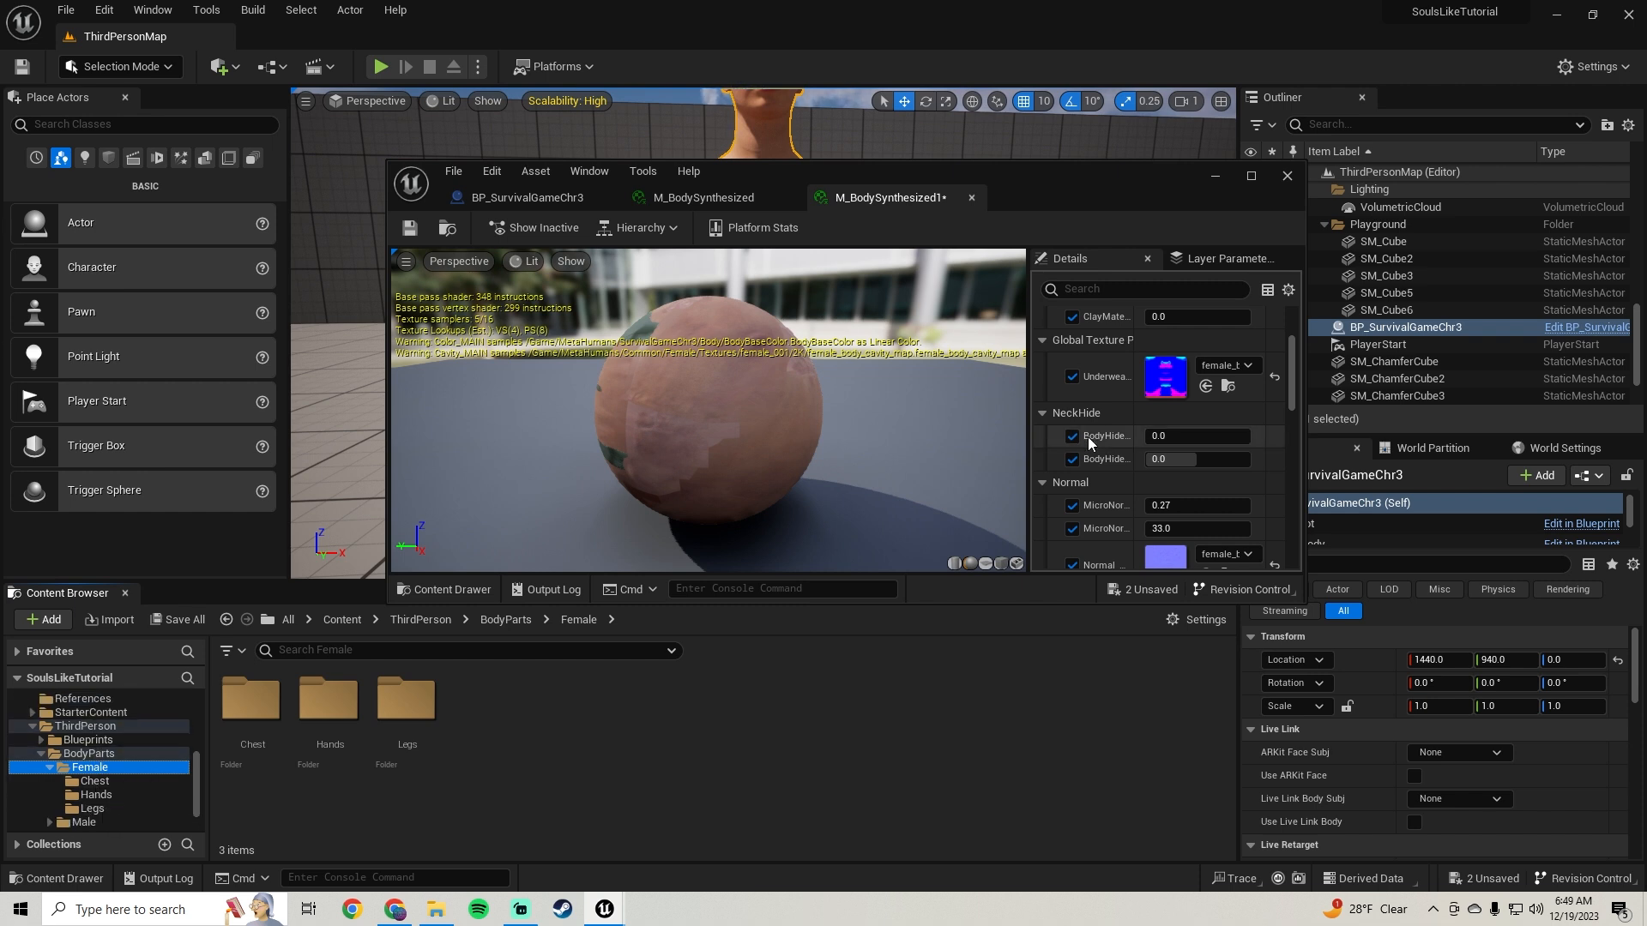
# Step: Locate the material's female_body_normal_map in the project content and look through the Female/Textures and SurvivalGameChr3 folders
pyautogui.scroll(-2, 1087, 435)
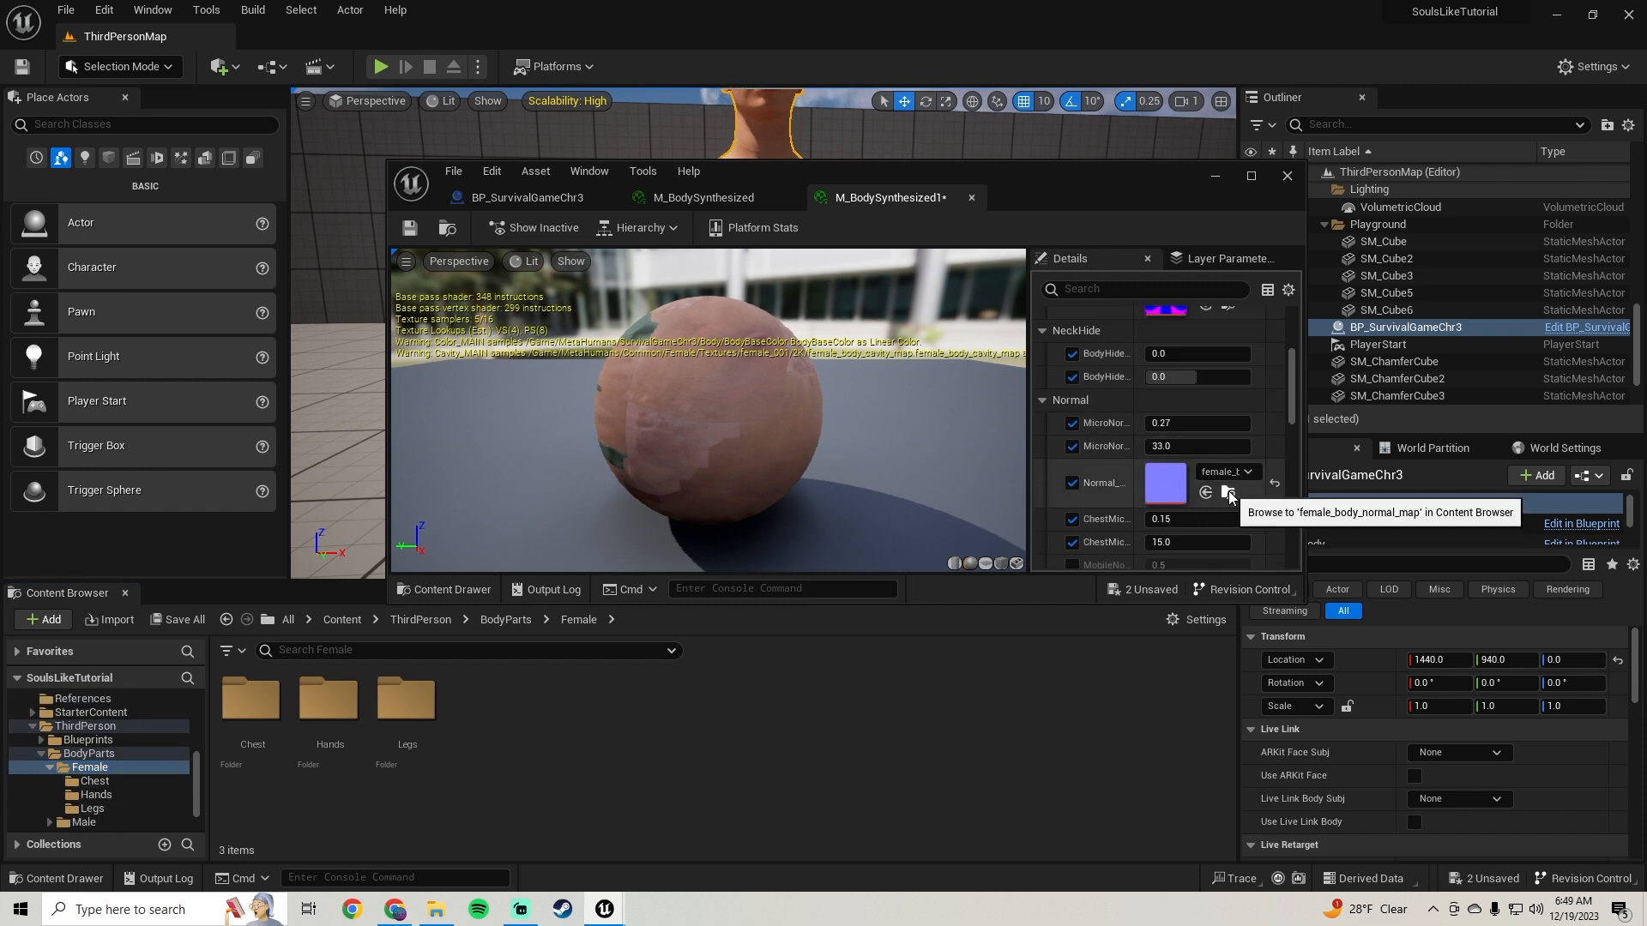
pyautogui.click(1228, 491)
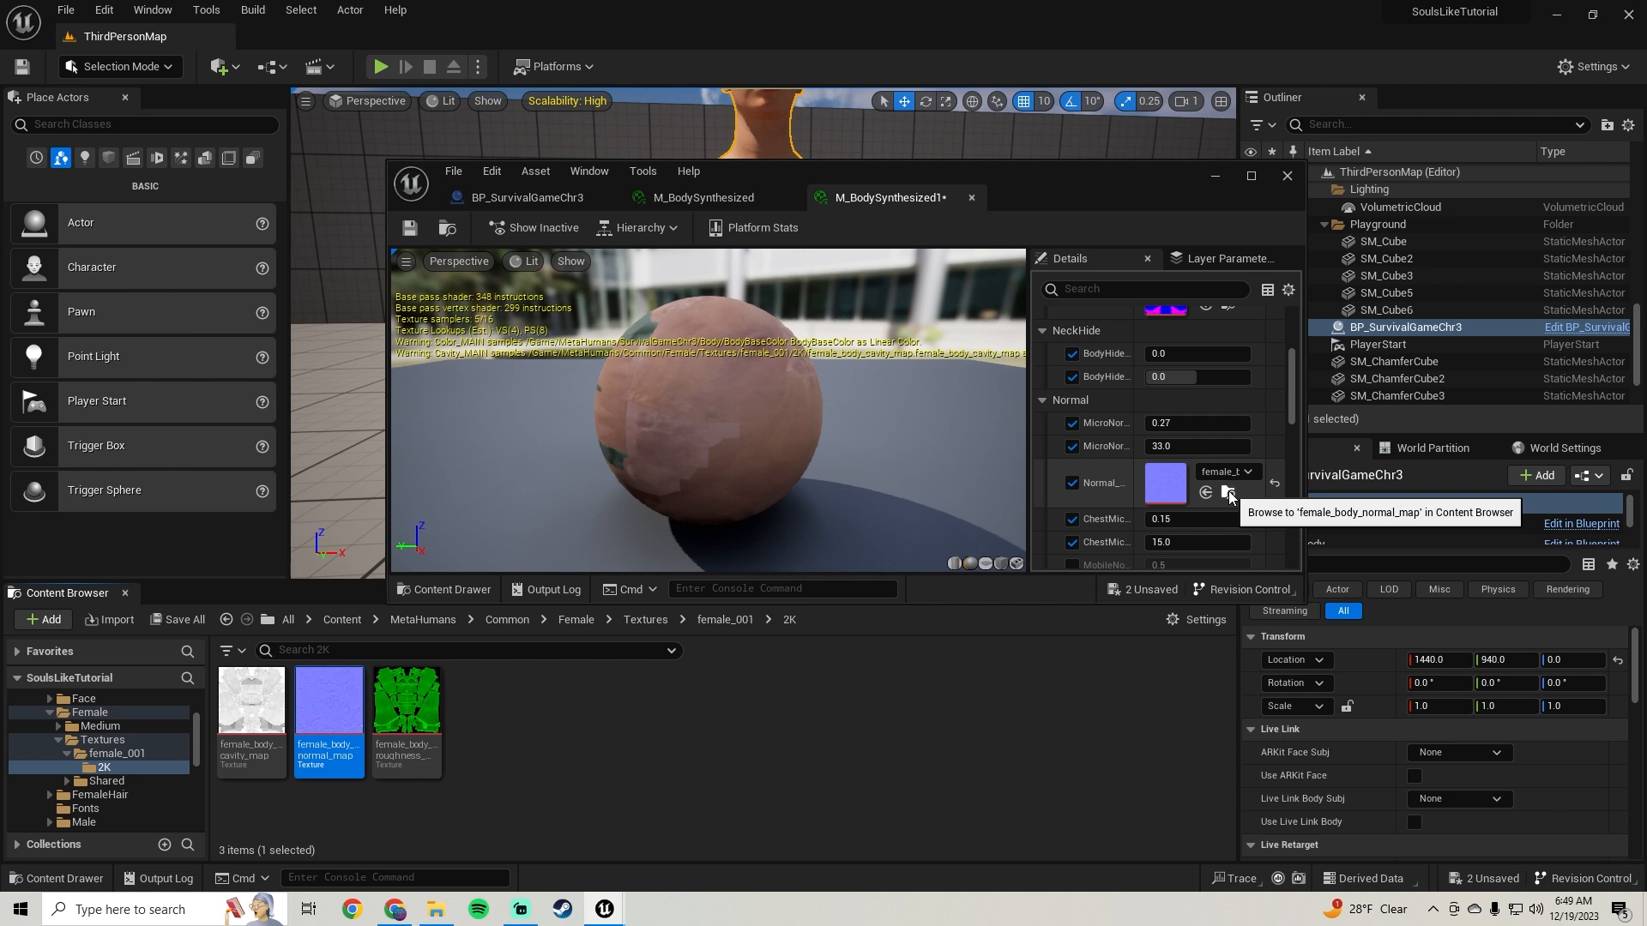
pyautogui.click(101, 739)
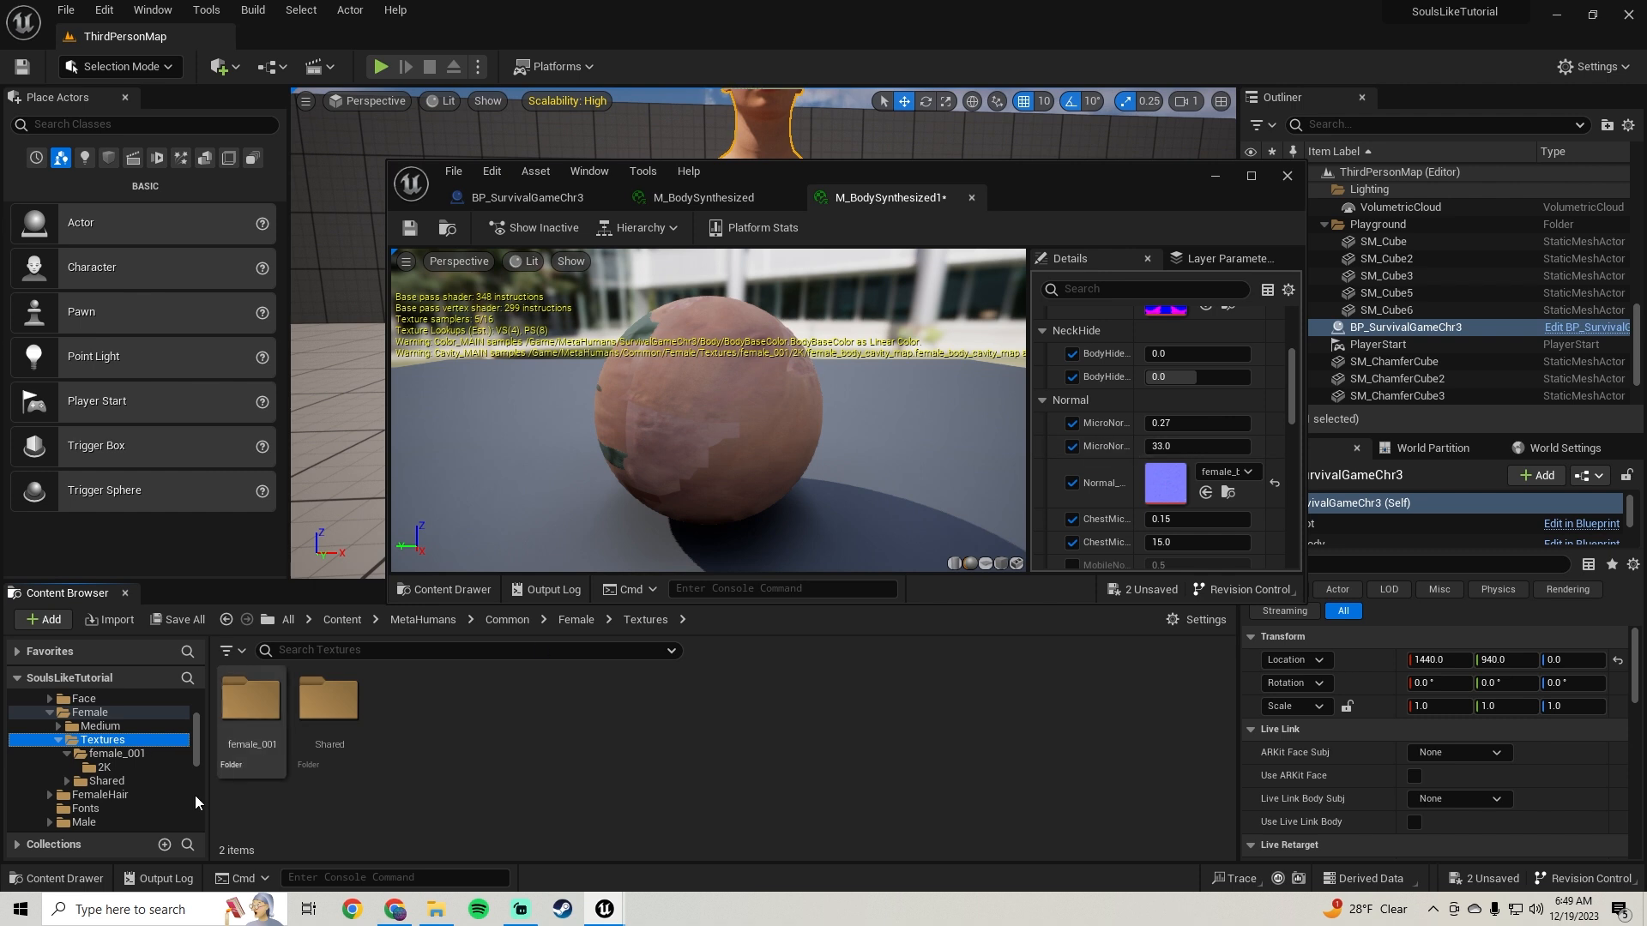
pyautogui.scroll(-4, 136, 779)
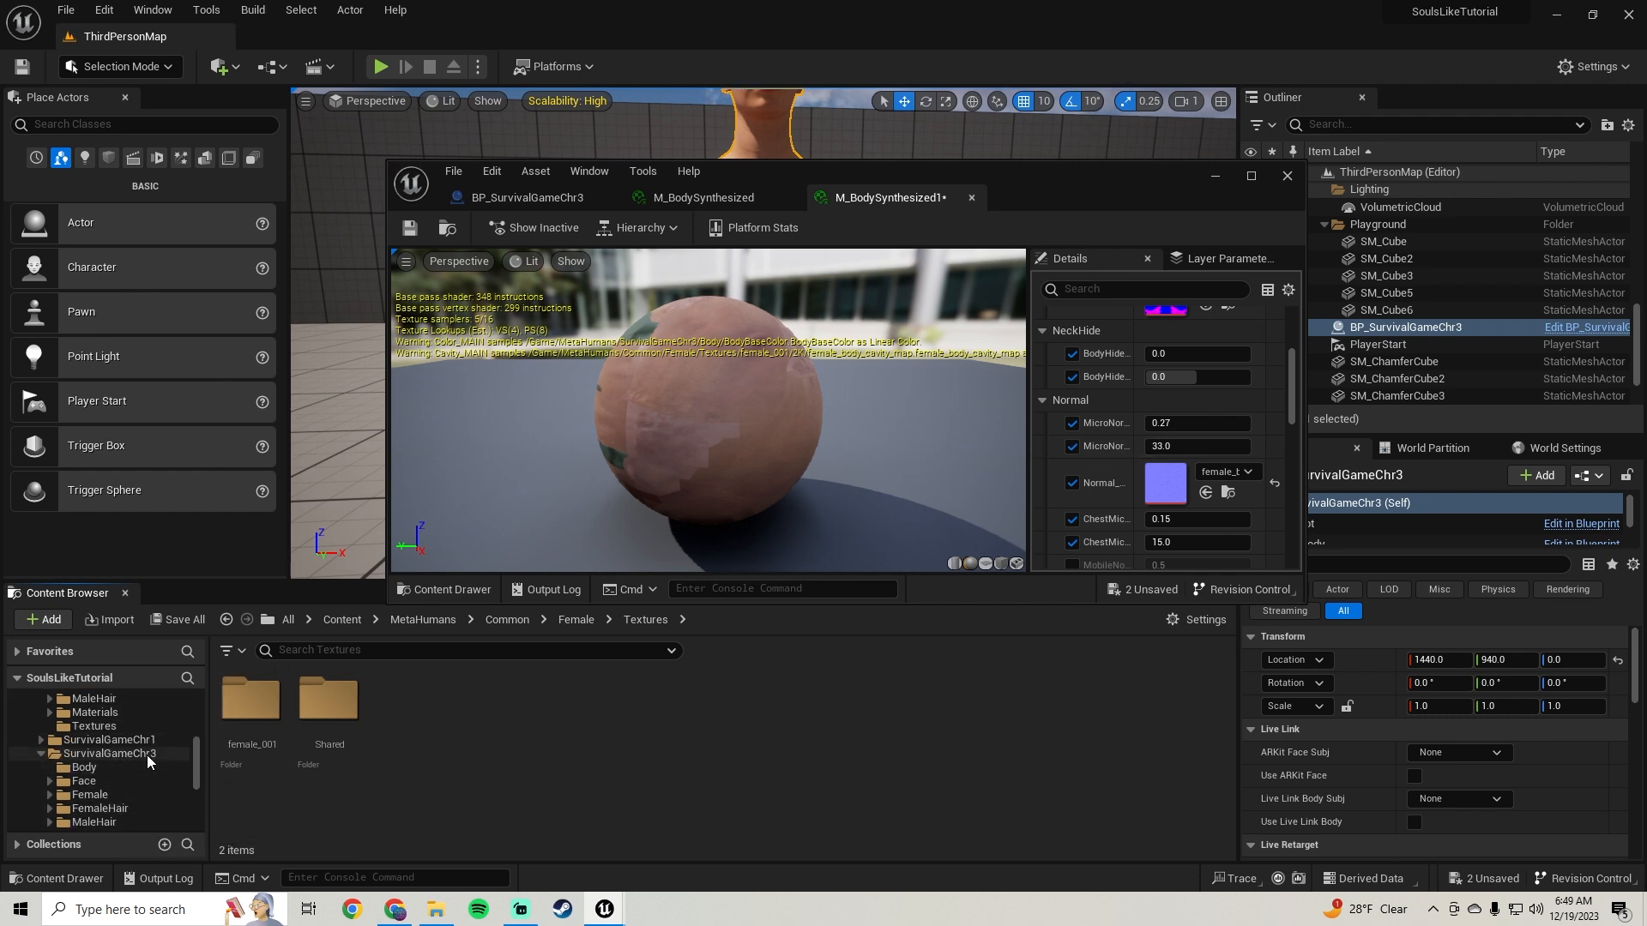
pyautogui.click(146, 755)
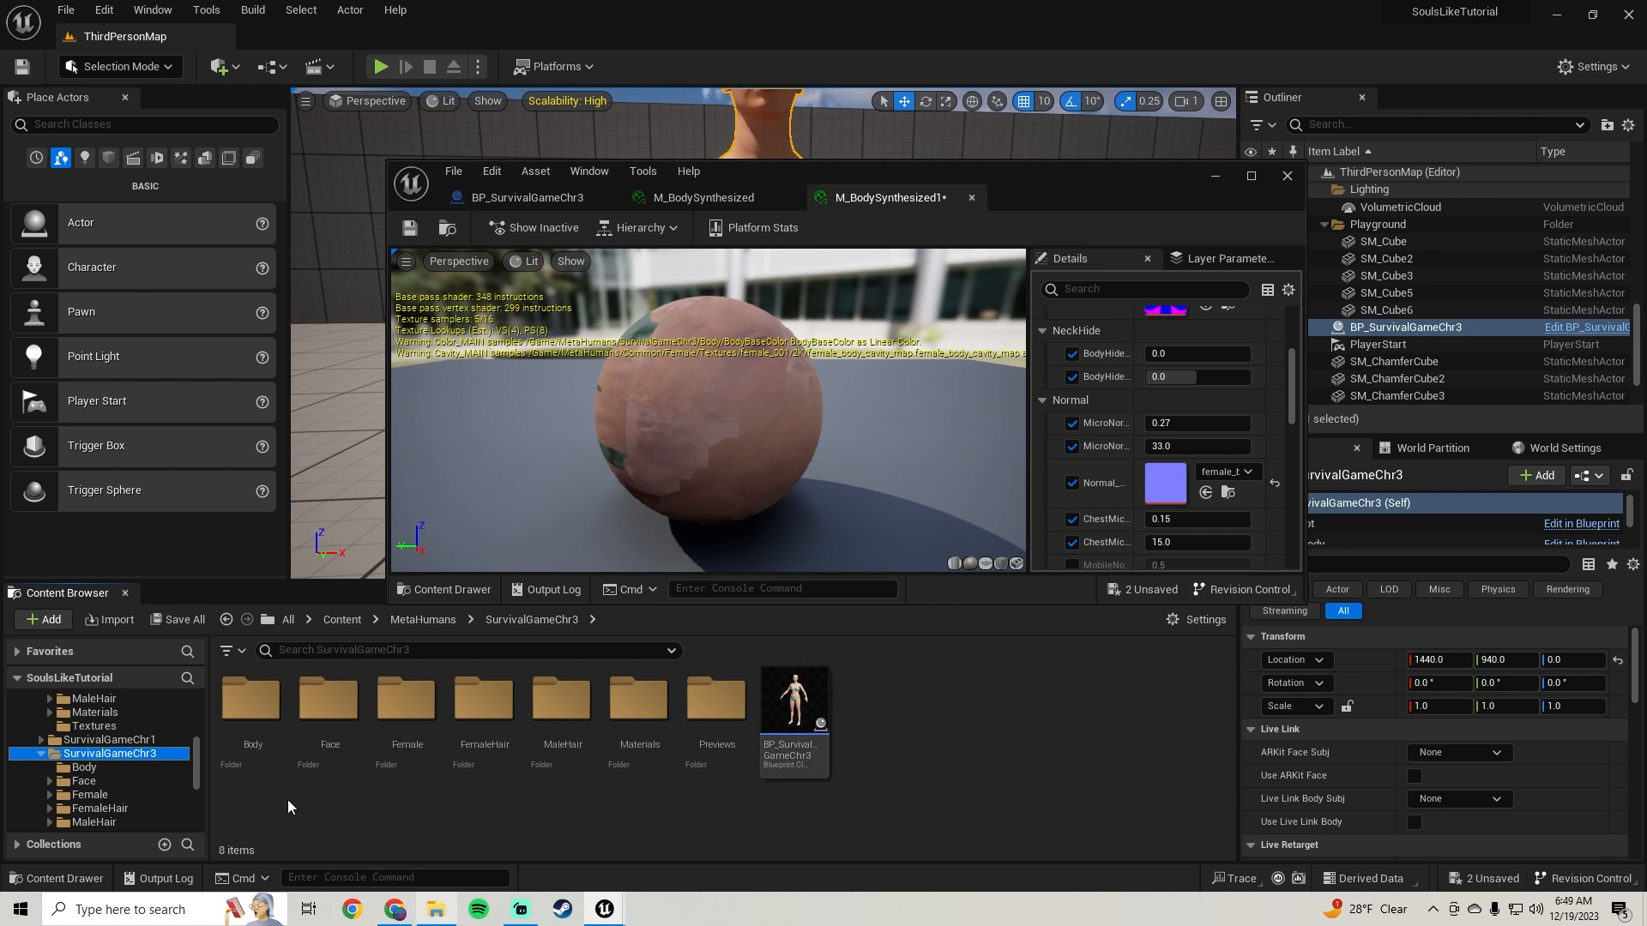
# Step: Create a folder named CustomTextures inside ThirdPerson/BodyParts/Female and open it
pyautogui.moveTo(446, 918)
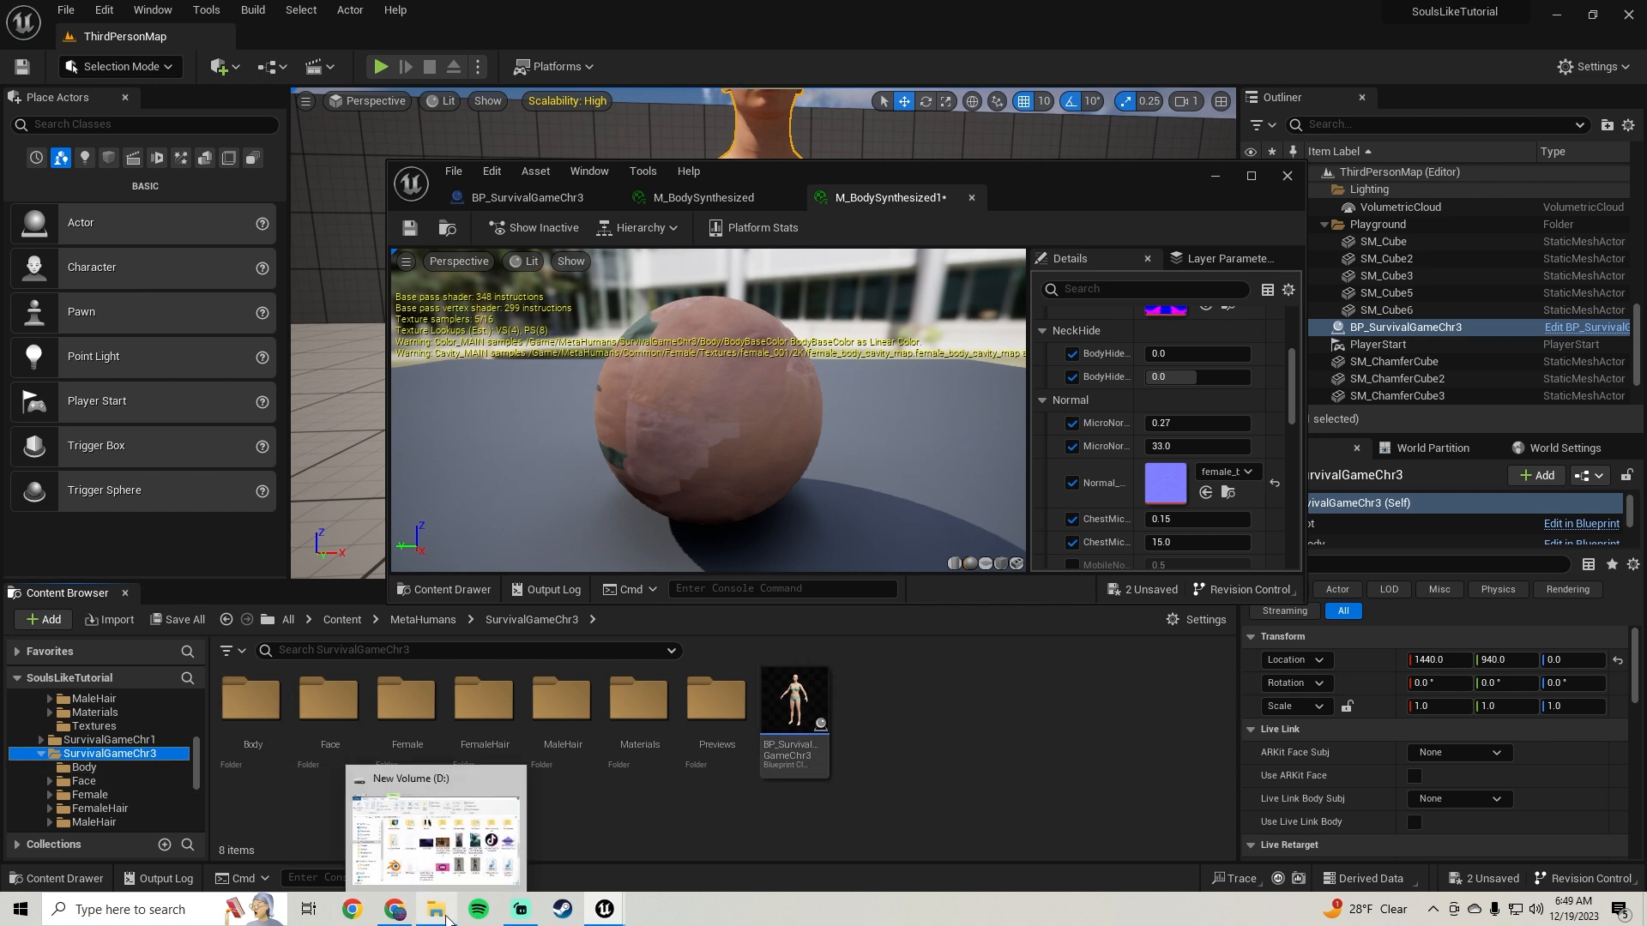
pyautogui.scroll(-5, 129, 750)
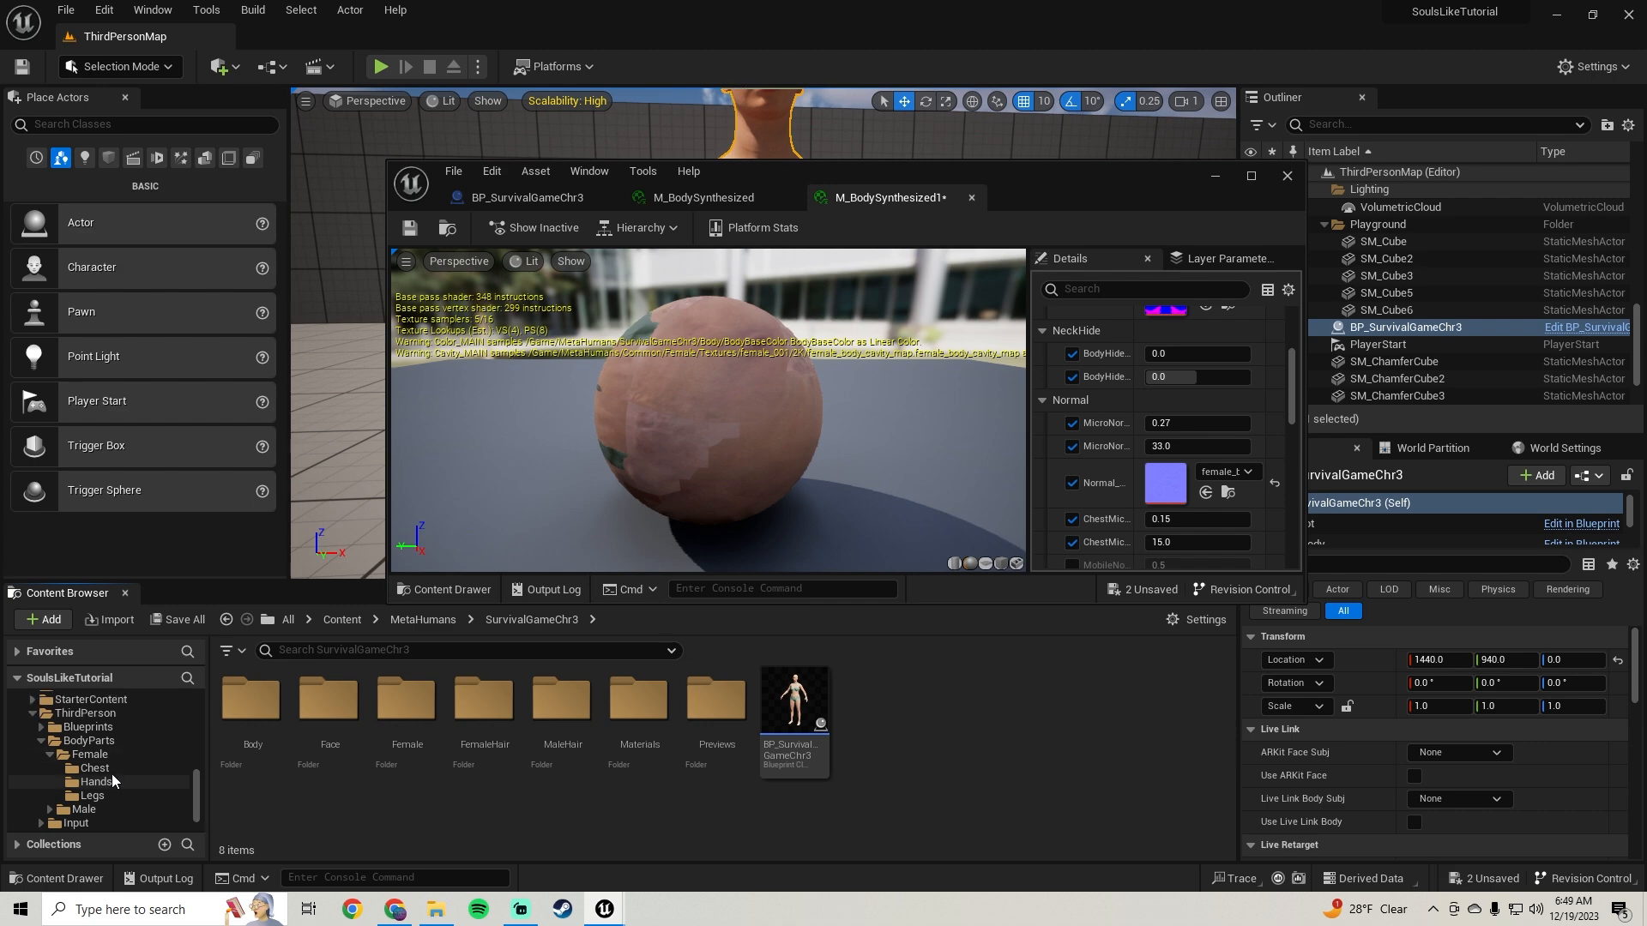
pyautogui.click(89, 755)
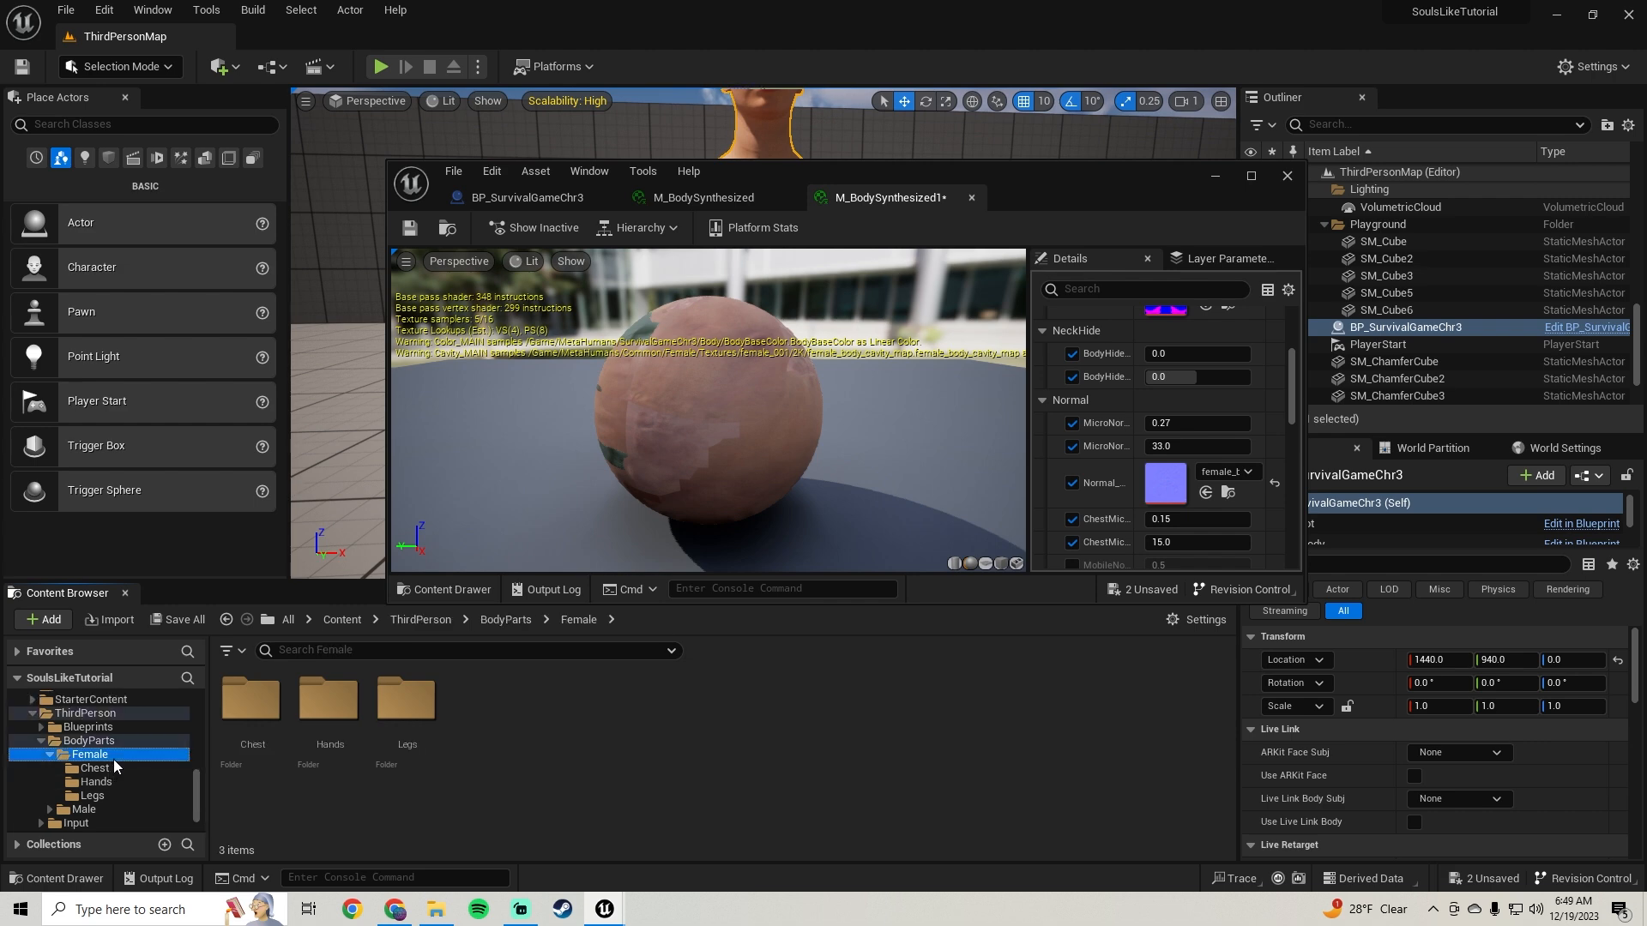
pyautogui.rightClick(523, 728)
pyautogui.click(645, 172)
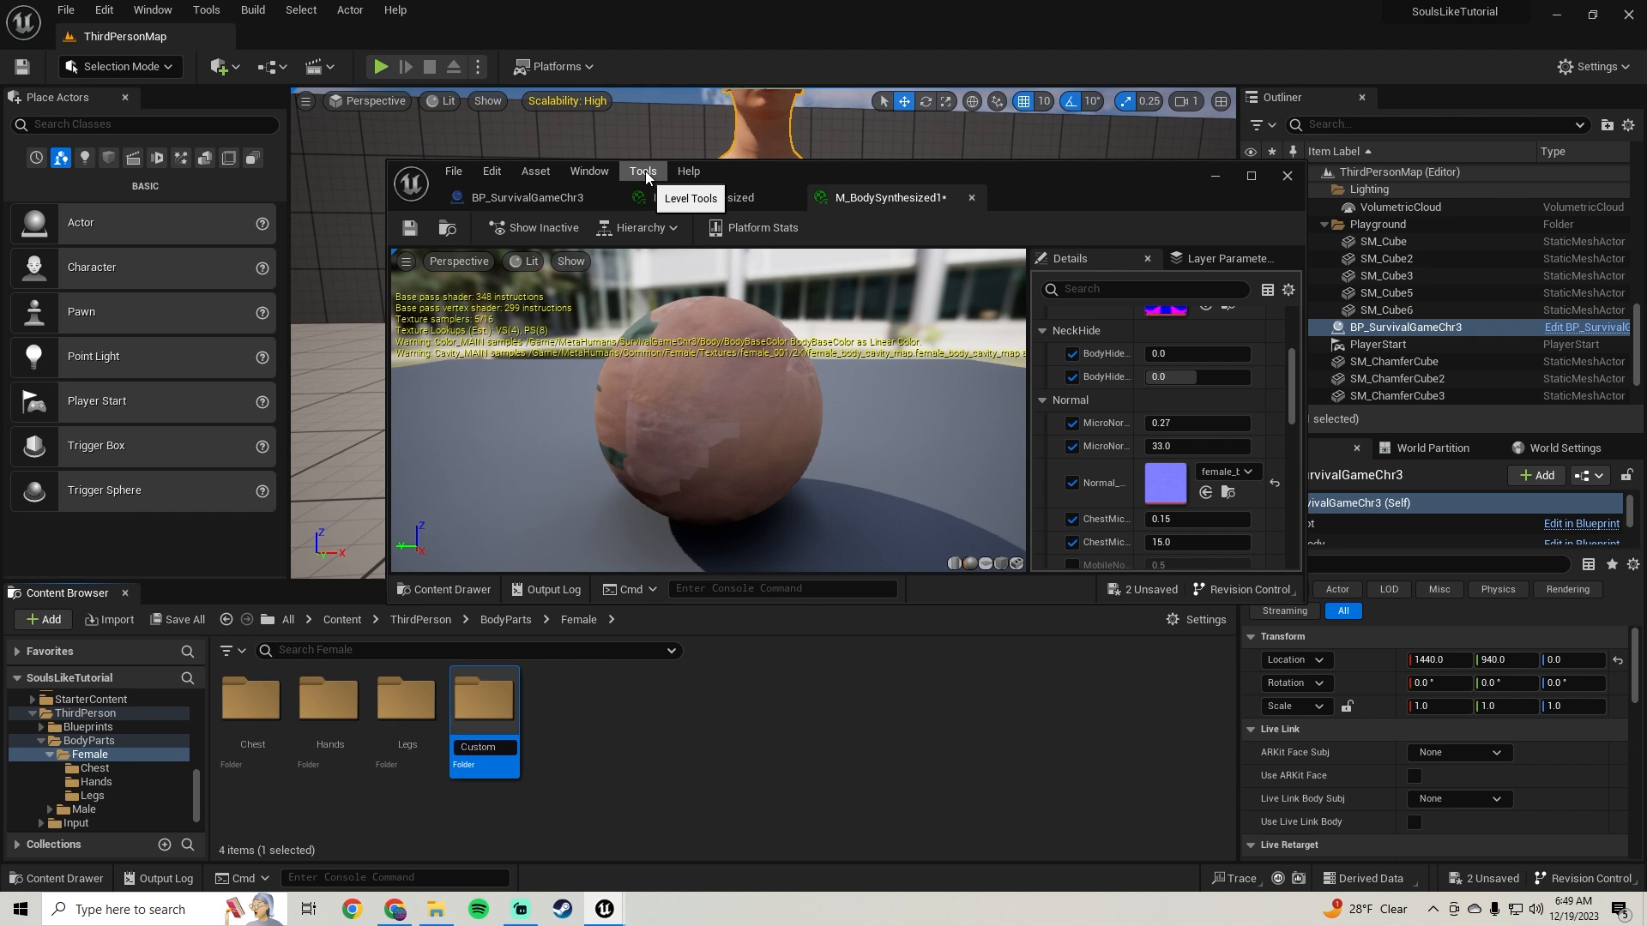
pyautogui.write('CustomTextures')
pyautogui.press('Return')
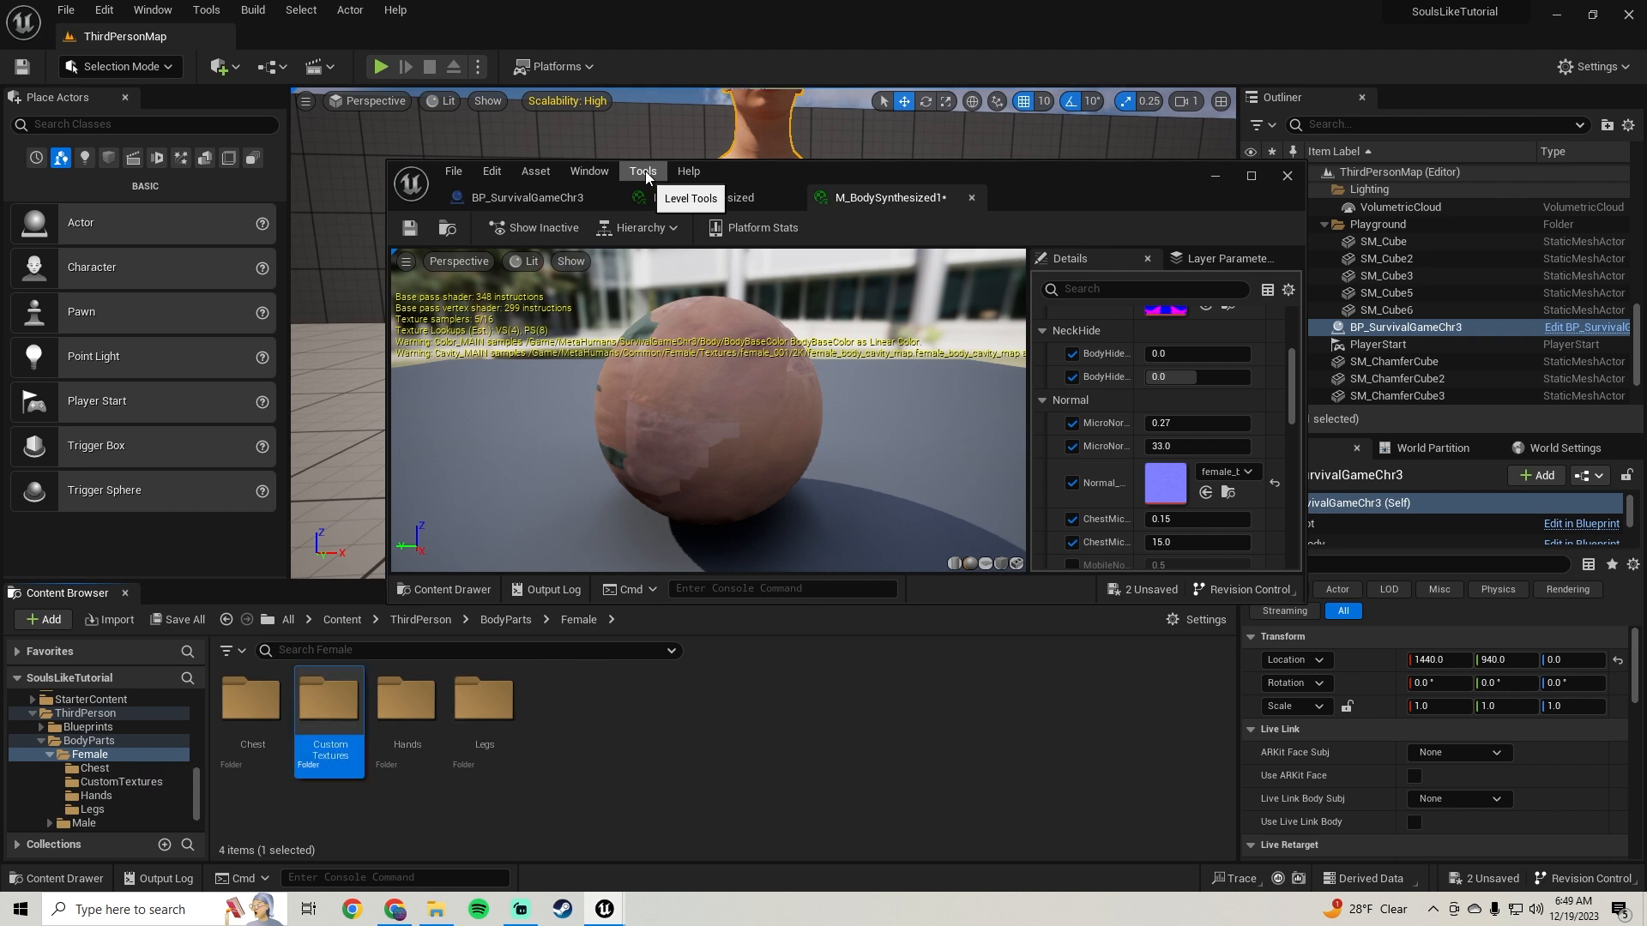
pyautogui.doubleClick(364, 766)
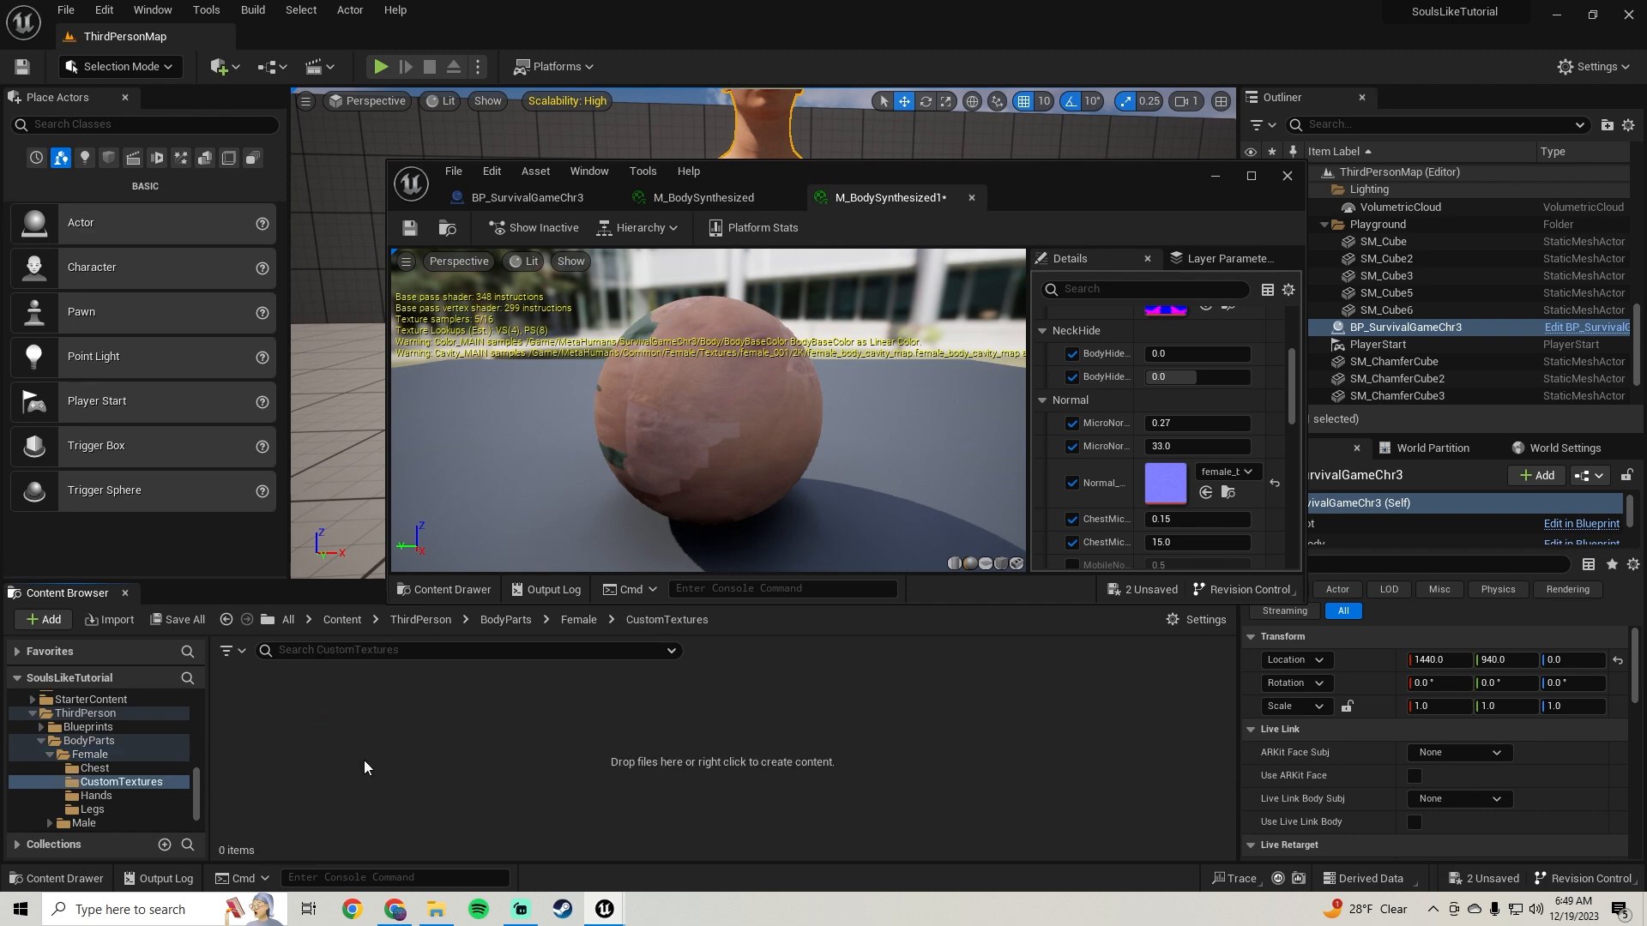
# Step: Switch to File Explorer and open the Blender Models/SoulsLike/FemaleWretch folder on drive D
pyautogui.click(426, 913)
pyautogui.doubleClick(954, 330)
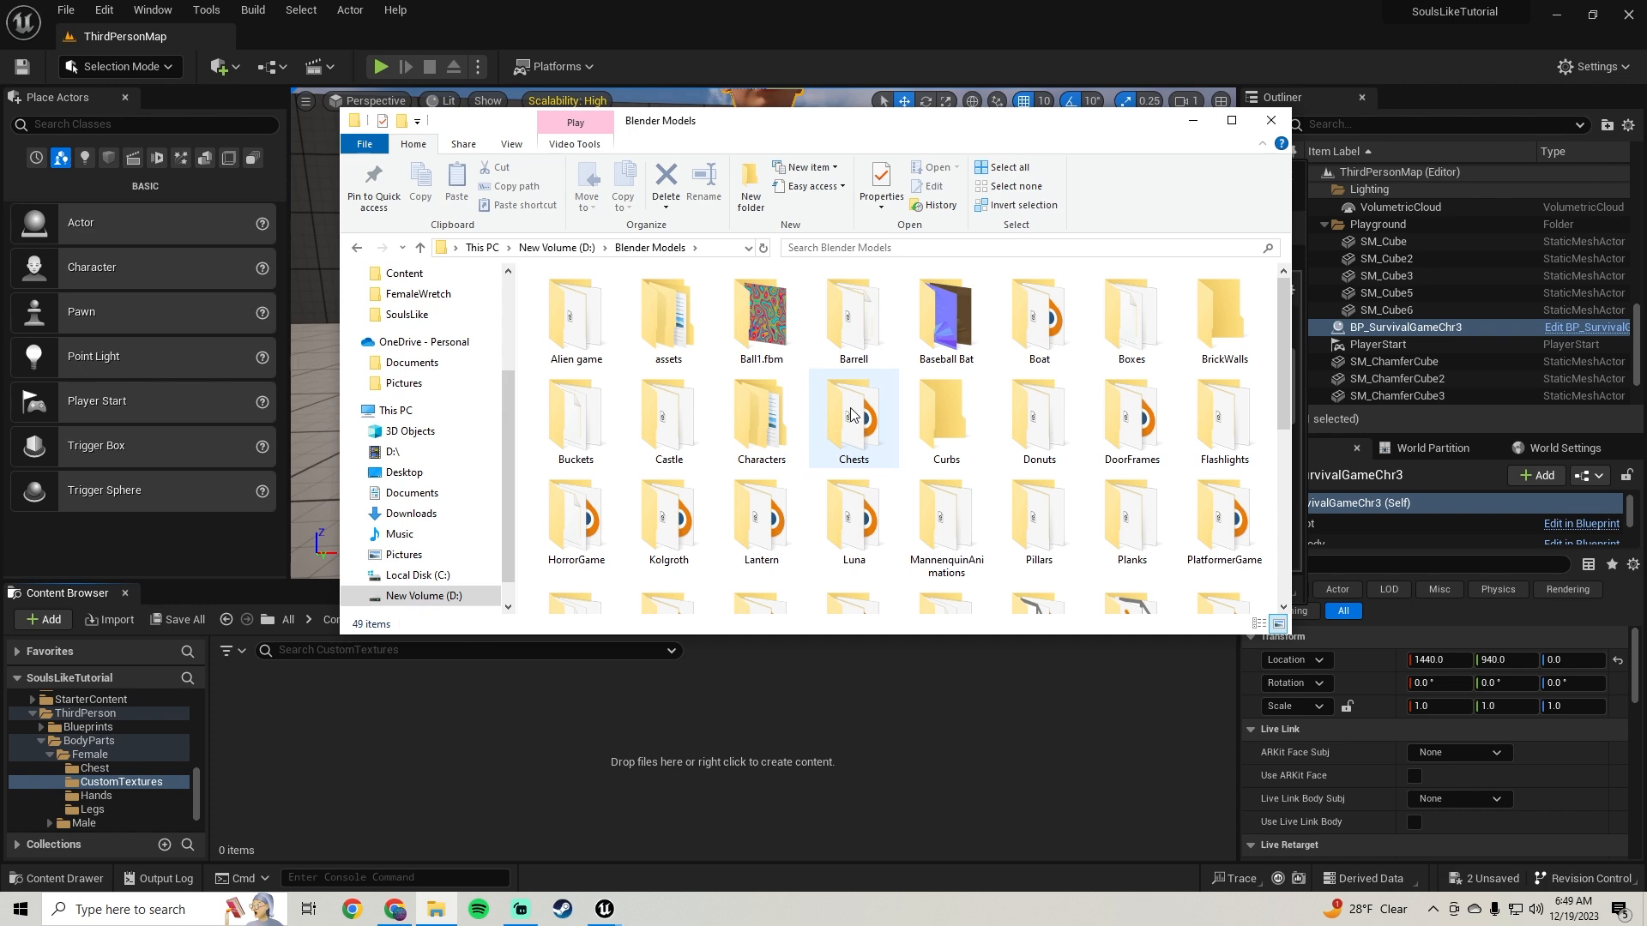
pyautogui.scroll(-2, 860, 425)
pyautogui.scroll(-3, 944, 481)
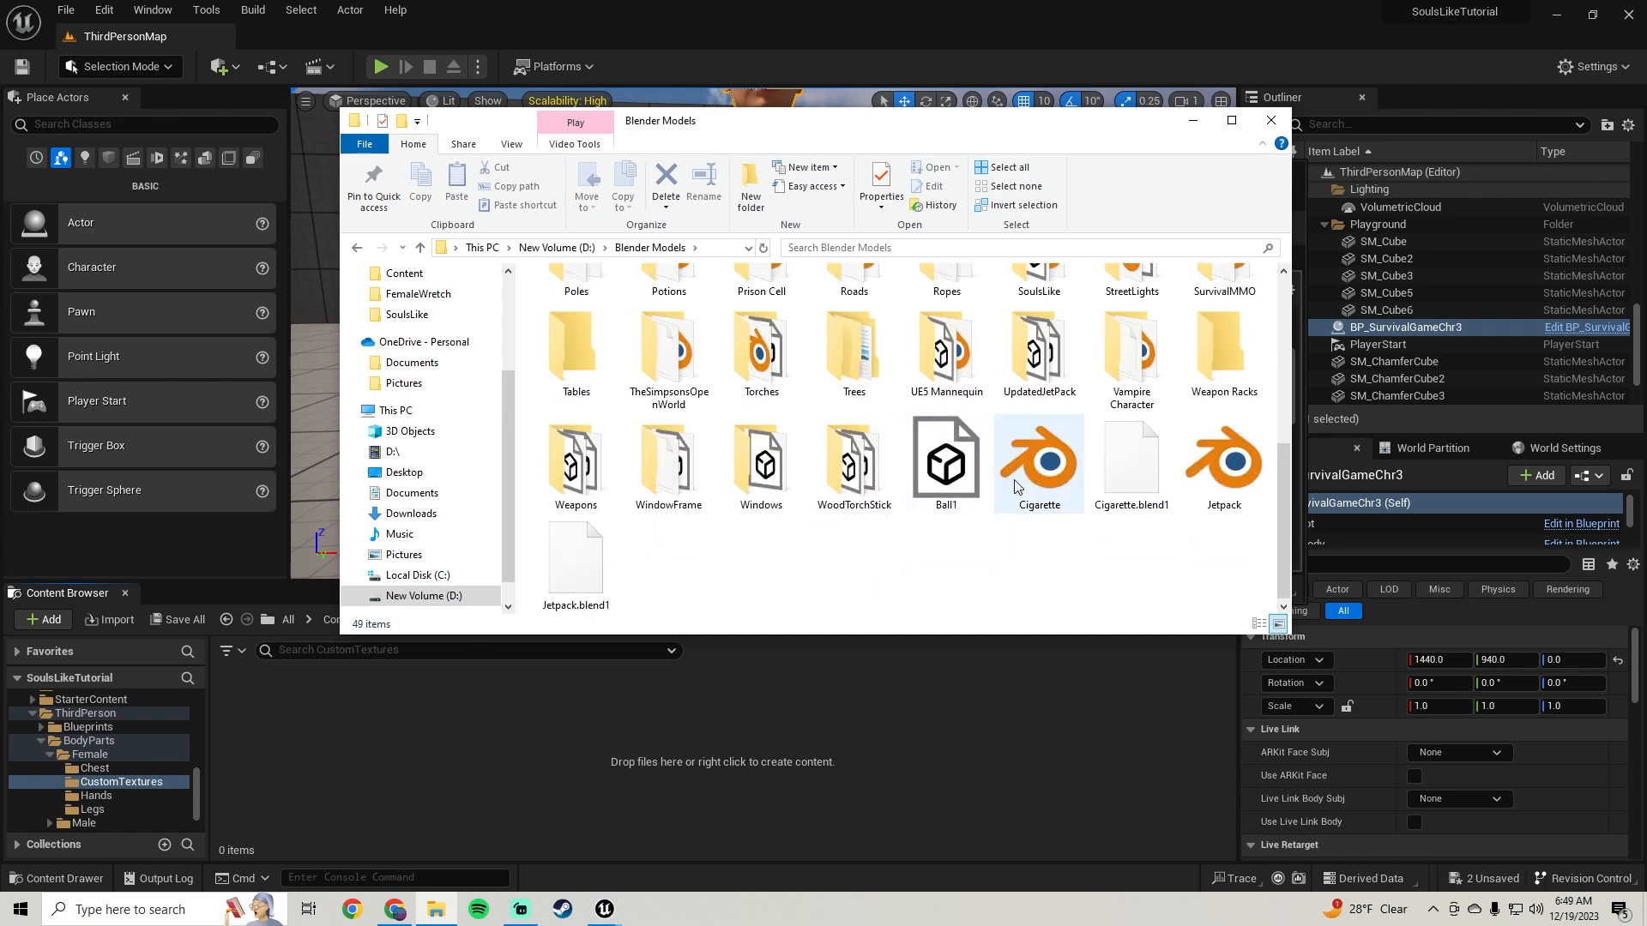
pyautogui.scroll(3, 1013, 478)
pyautogui.scroll(-3, 1009, 428)
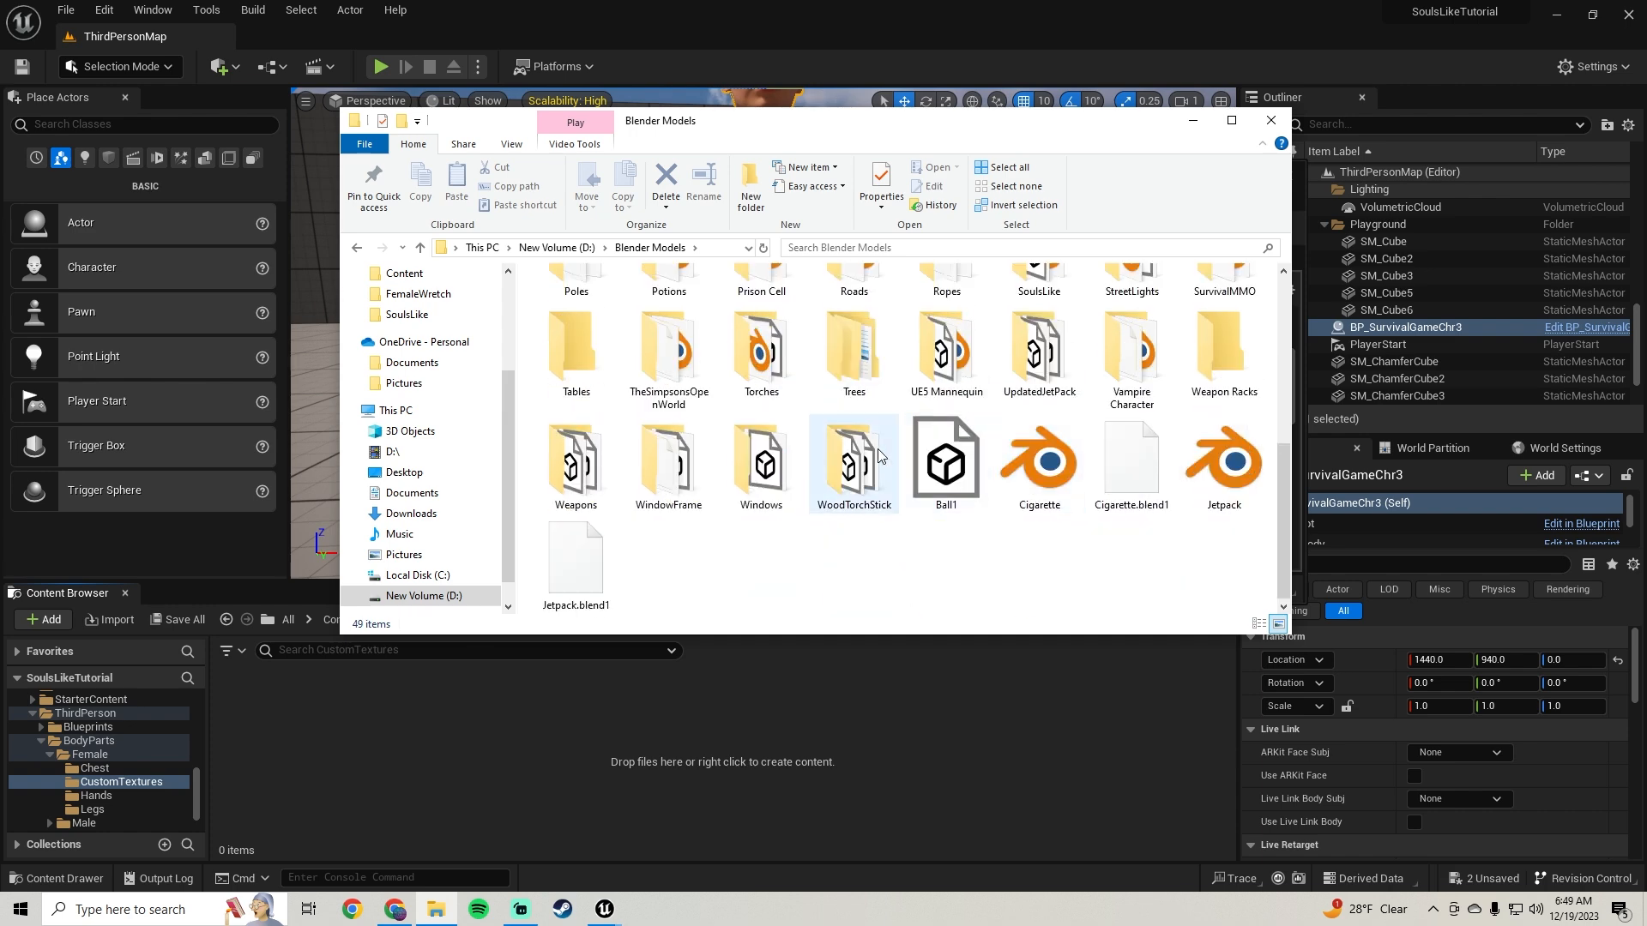
pyautogui.scroll(2, 879, 457)
pyautogui.doubleClick(1048, 421)
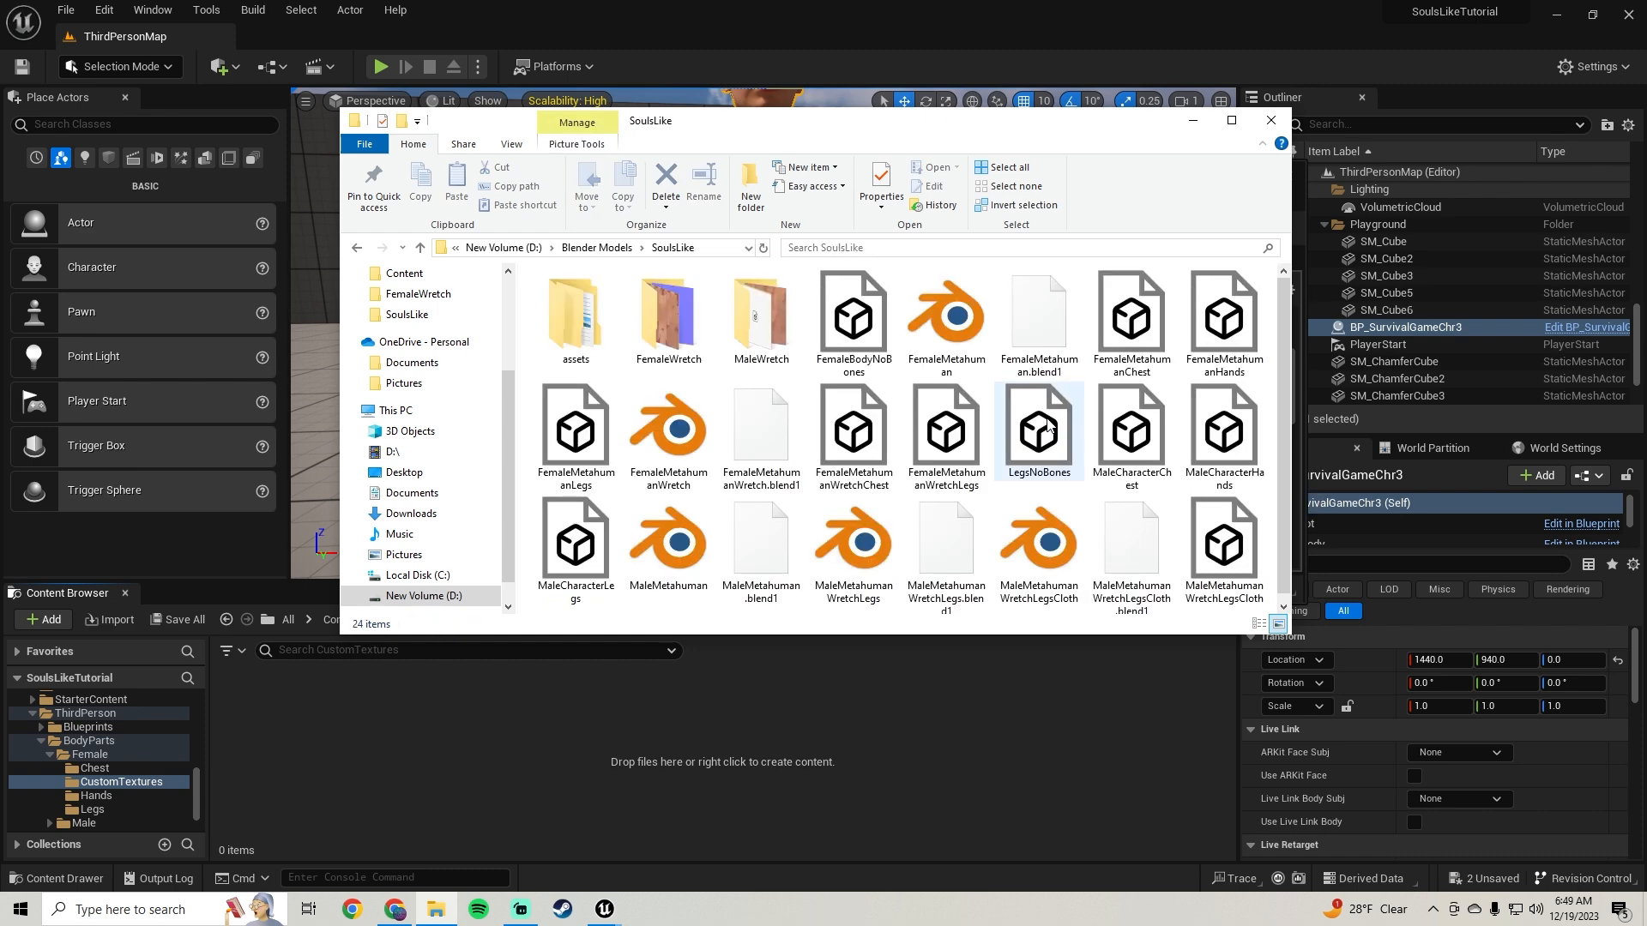
pyautogui.doubleClick(689, 312)
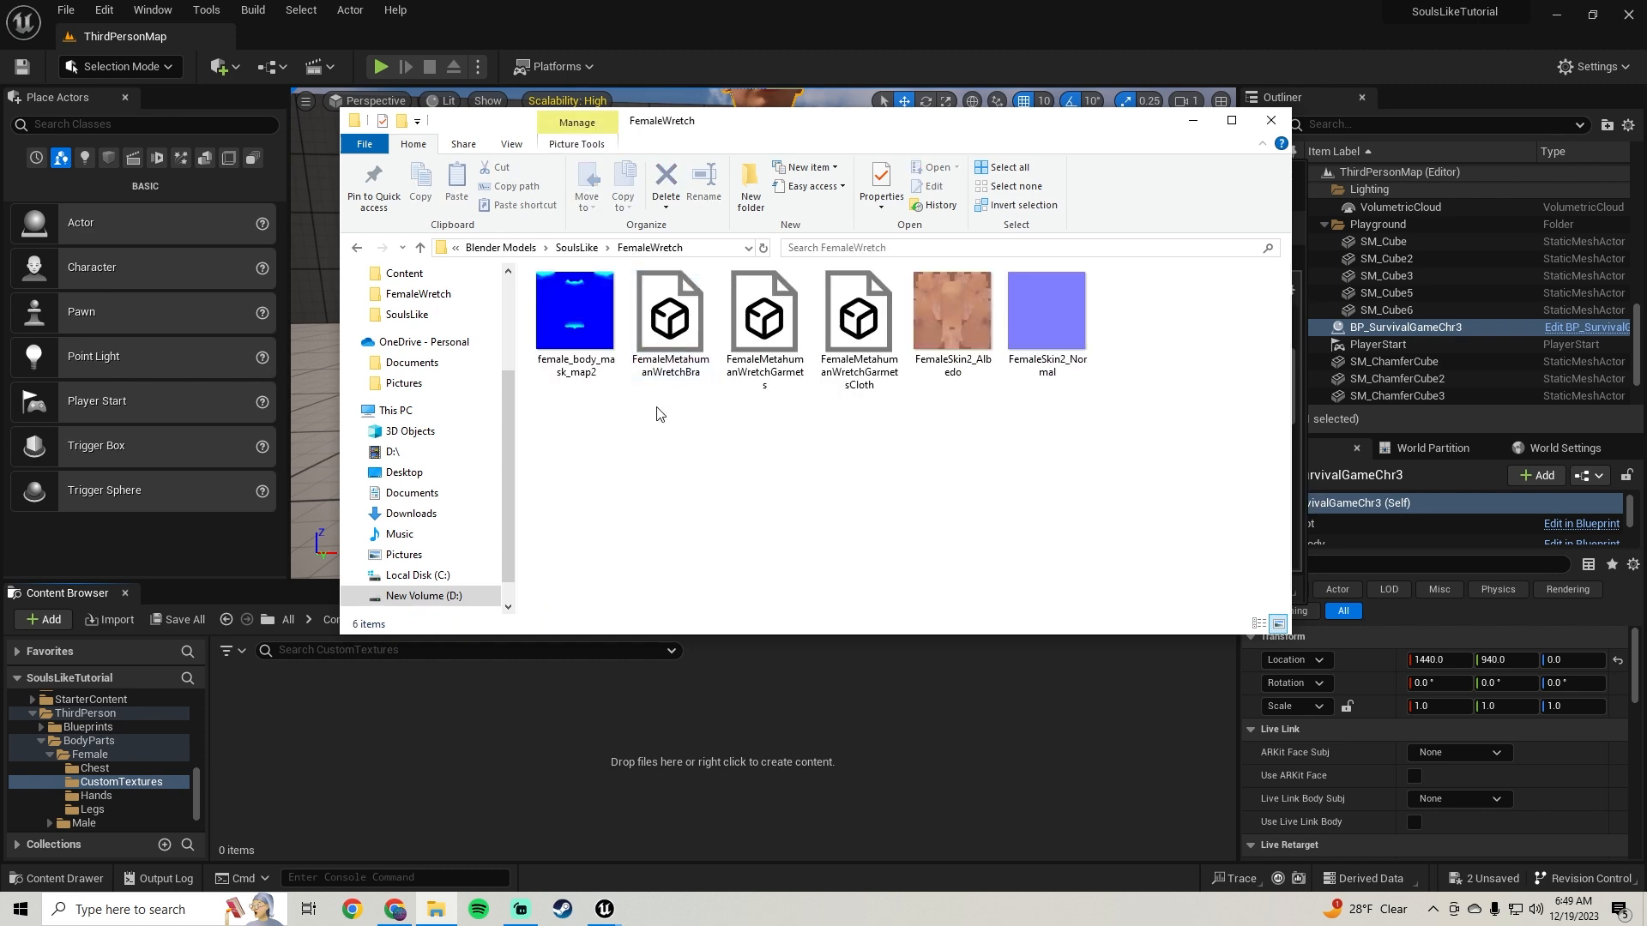
# Step: Import female_body_mask_map2, FemaleSkin2_Albedo and FemaleSkin2_Normal from File Explorer into the CustomTextures folder
pyautogui.click(582, 305)
pyautogui.keyDown('ctrl'); pyautogui.click(952, 313); pyautogui.keyUp('ctrl')
pyautogui.keyDown('ctrl'); pyautogui.click(1047, 313); pyautogui.keyUp('ctrl')
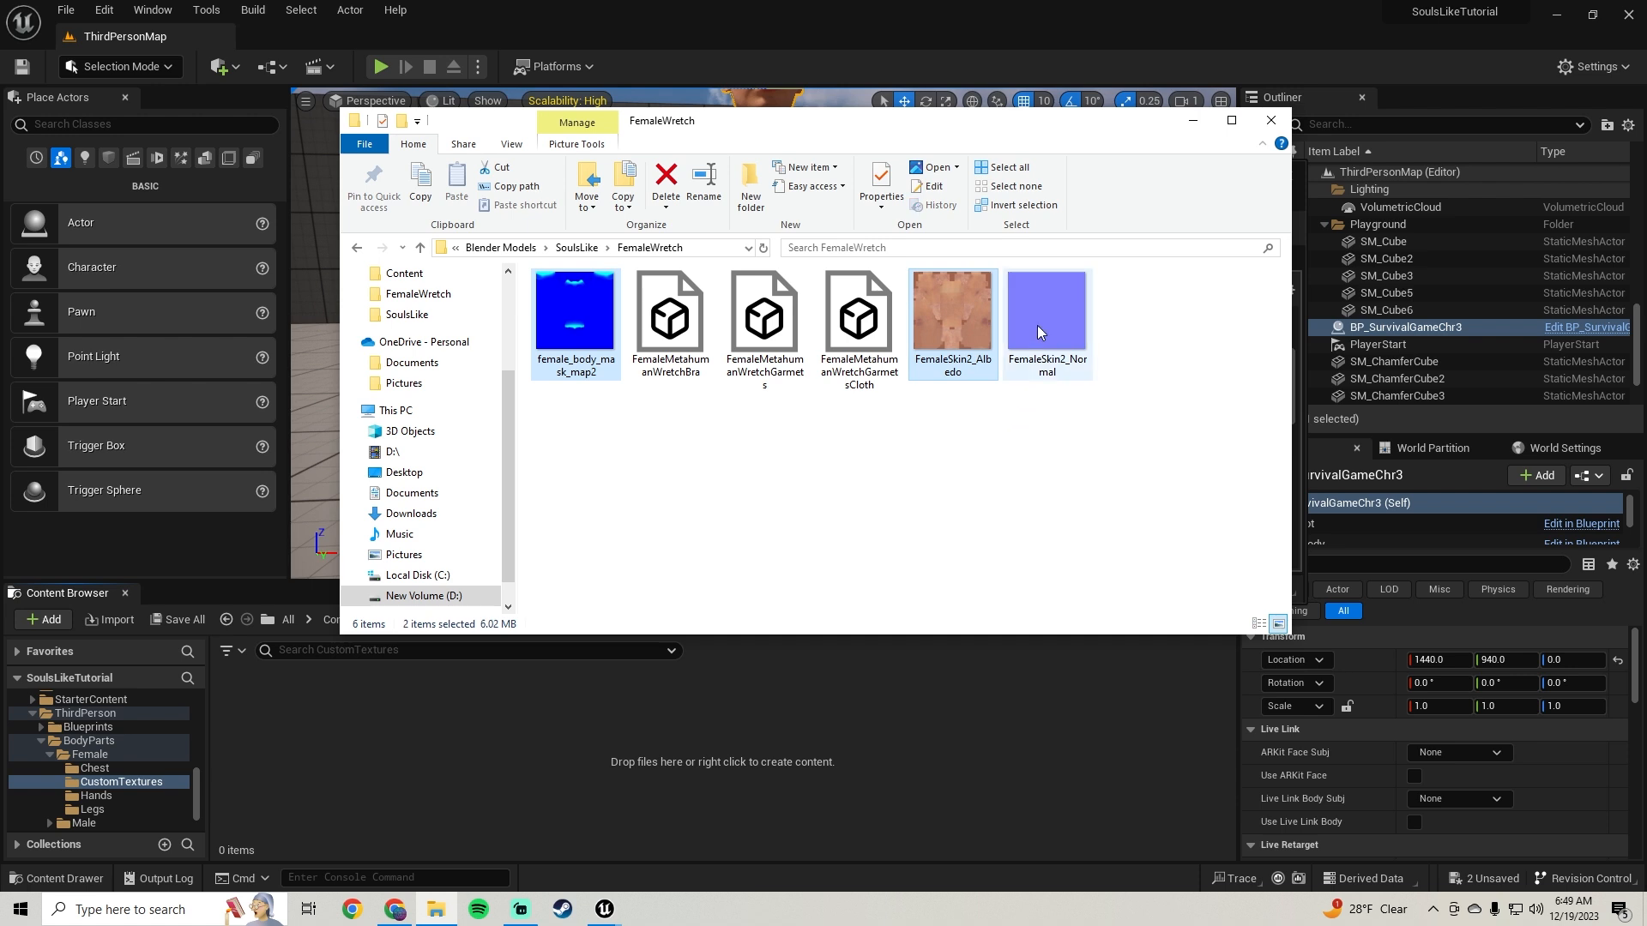
pyautogui.moveTo(564, 351); pyautogui.dragTo(407, 745)
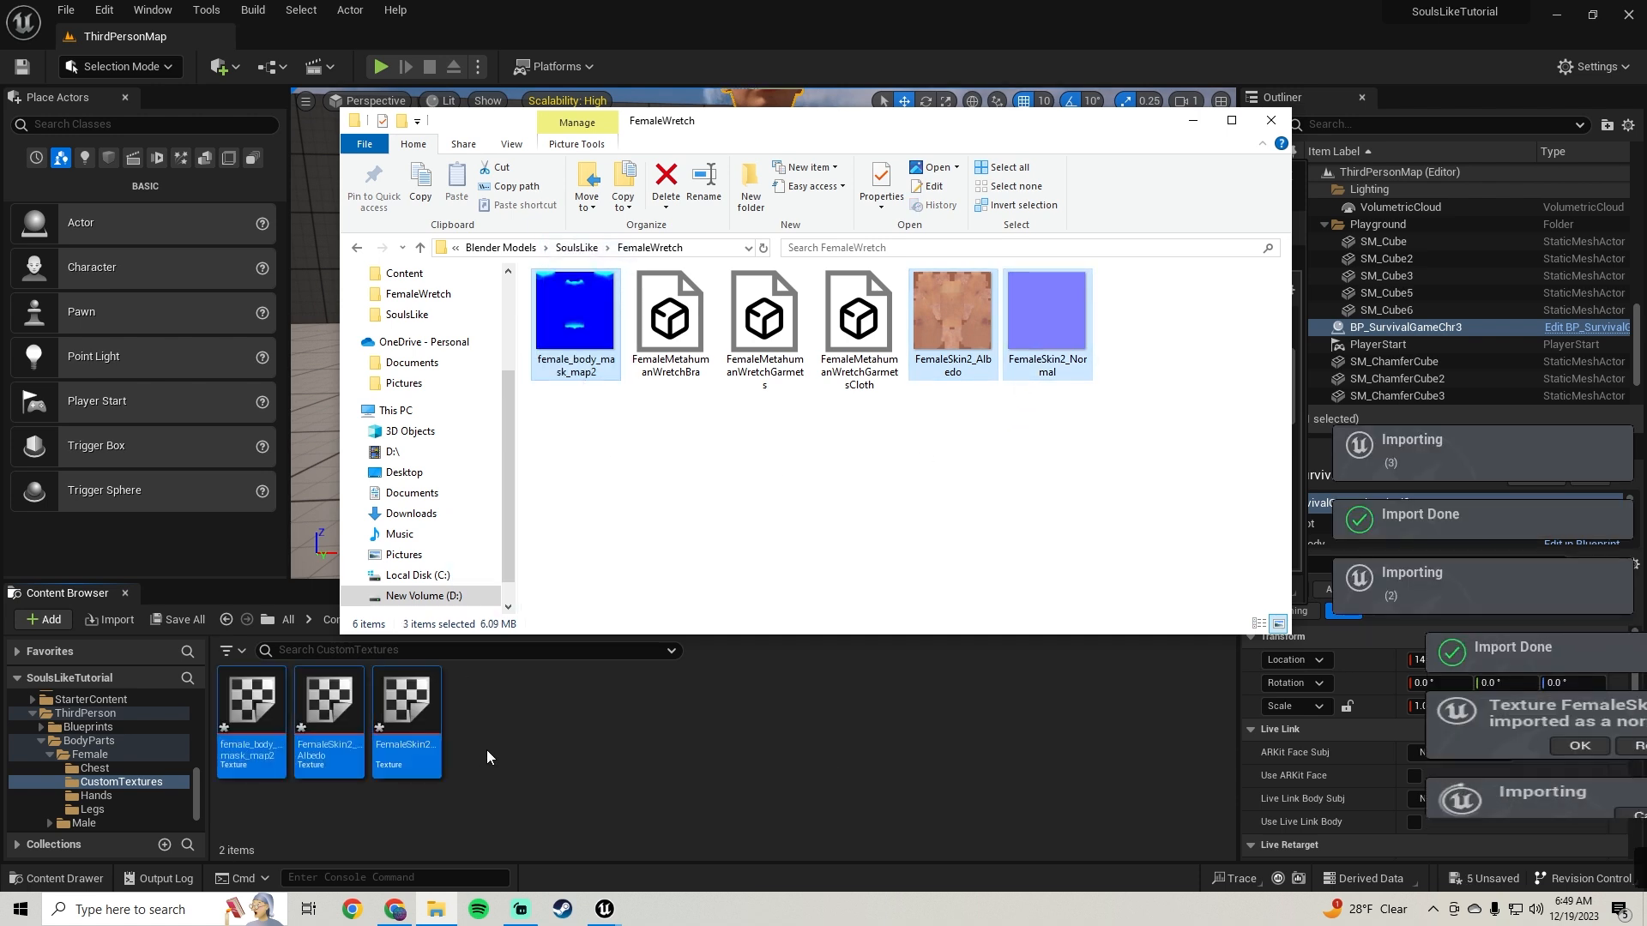
pyautogui.click(549, 760)
# Step: Assign FemaleSkin2_Albedo to Color_MAIN and female_body_mask_map2 to the underwear mask parameter of M_BodySynthesized1
pyautogui.scroll(5, 1091, 444)
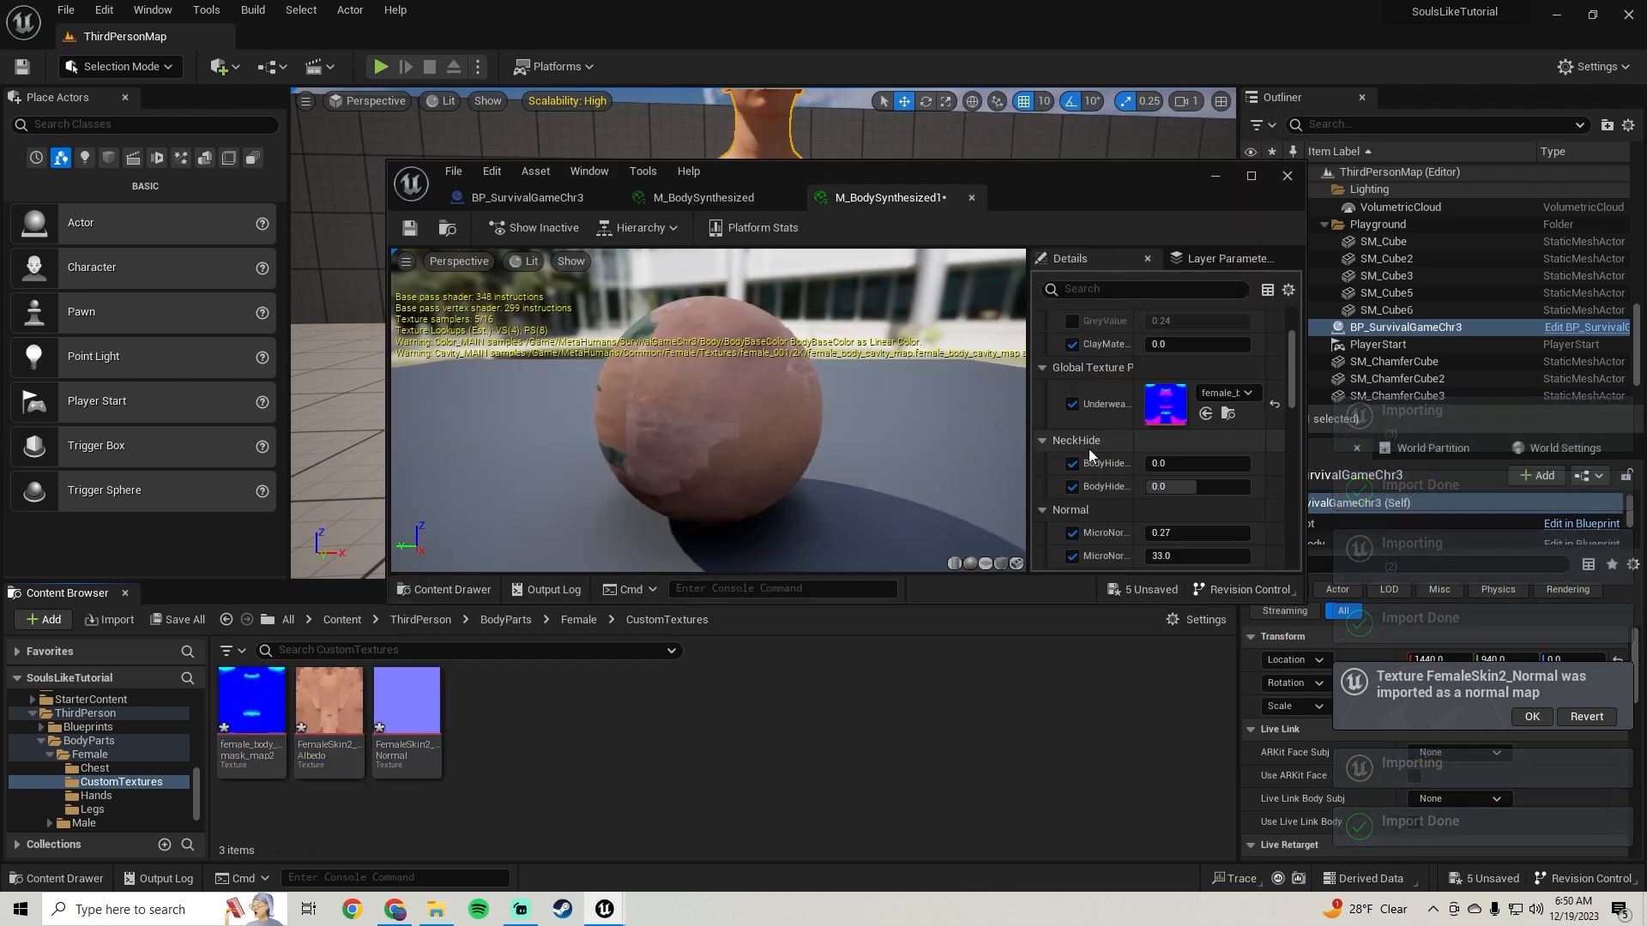
pyautogui.moveTo(330, 755); pyautogui.dragTo(1165, 384)
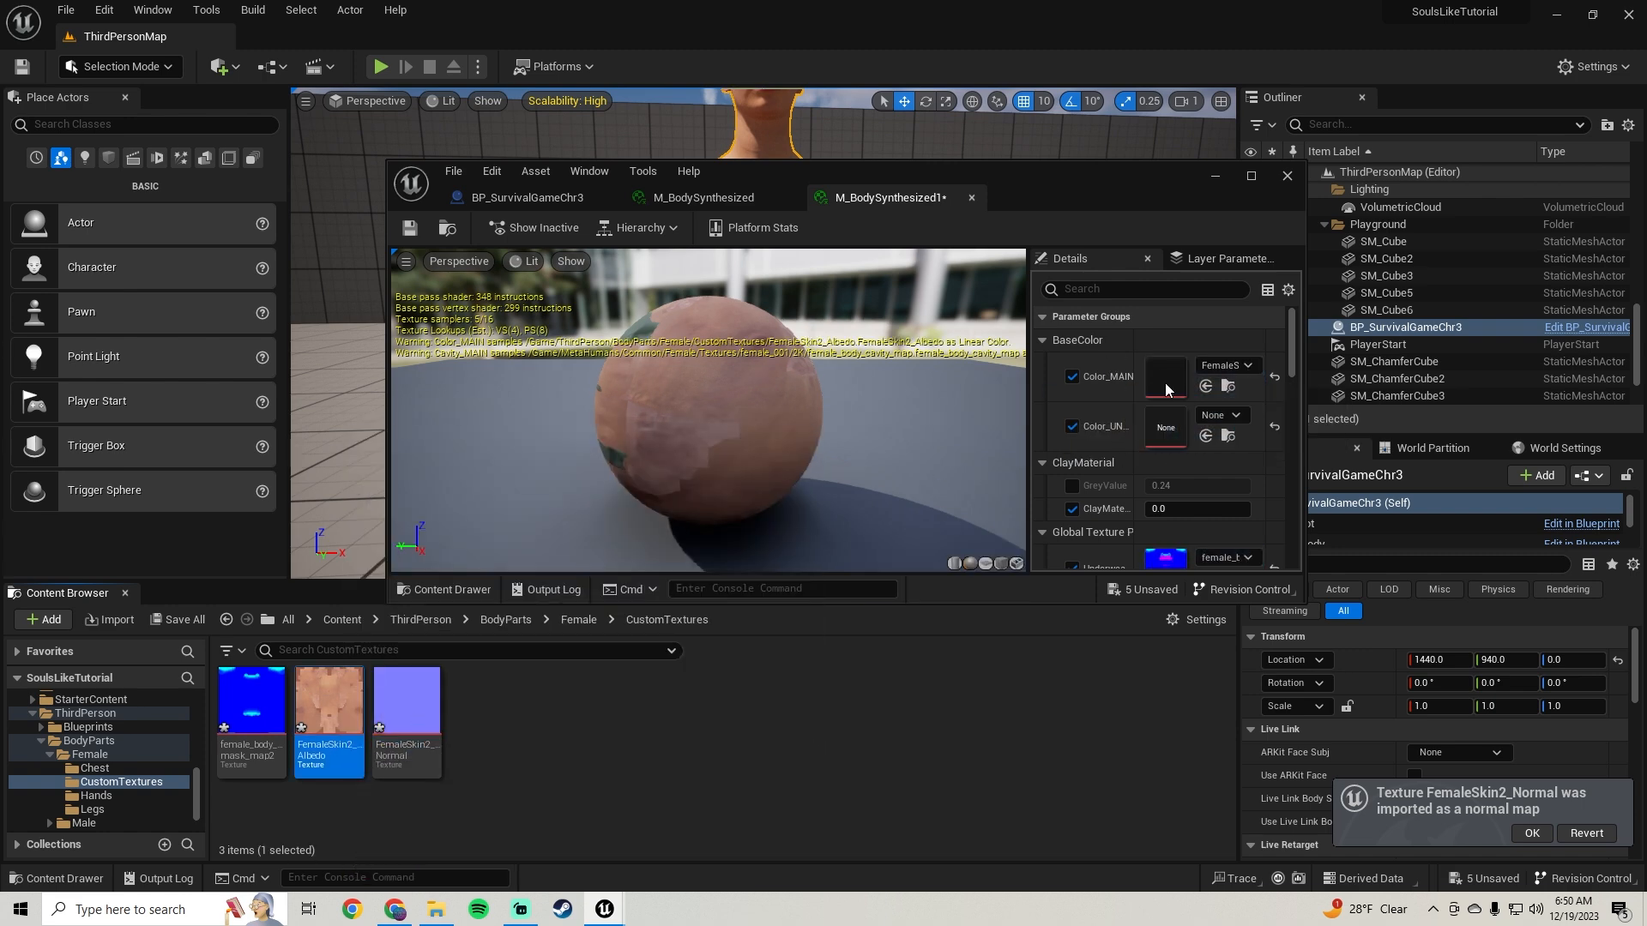
pyautogui.scroll(-2, 1165, 463)
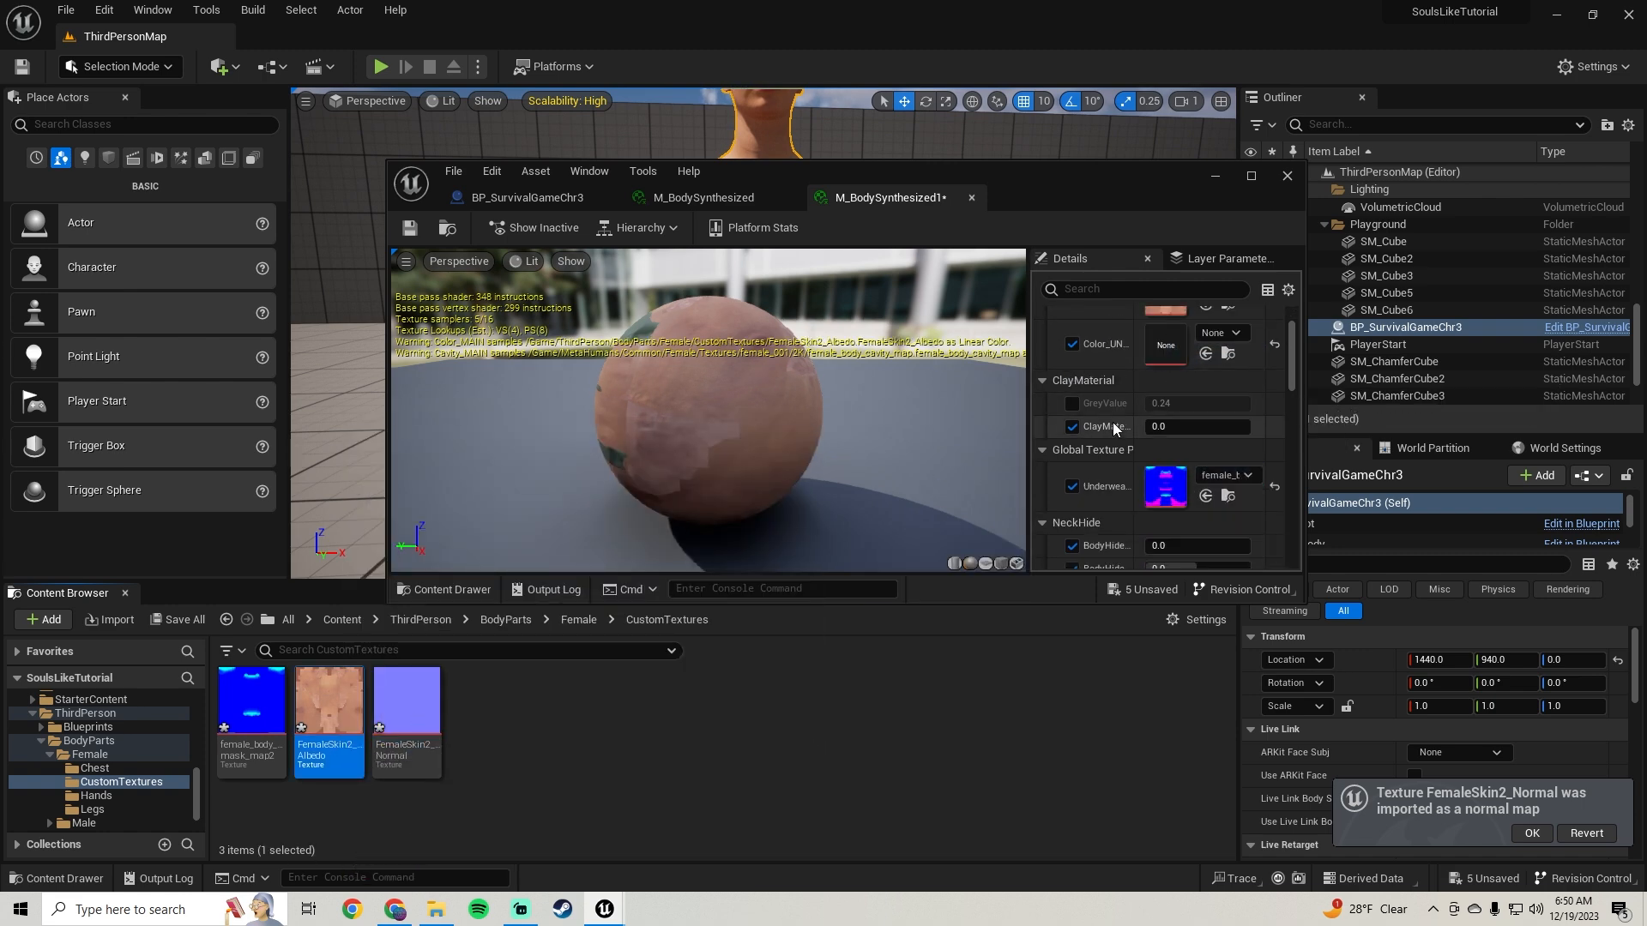
pyautogui.moveTo(251, 712); pyautogui.dragTo(1160, 486)
# Step: Assign FemaleSkin2_Normal to the main normal texture parameter of M_BodySynthesized1
pyautogui.scroll(-5, 1088, 414)
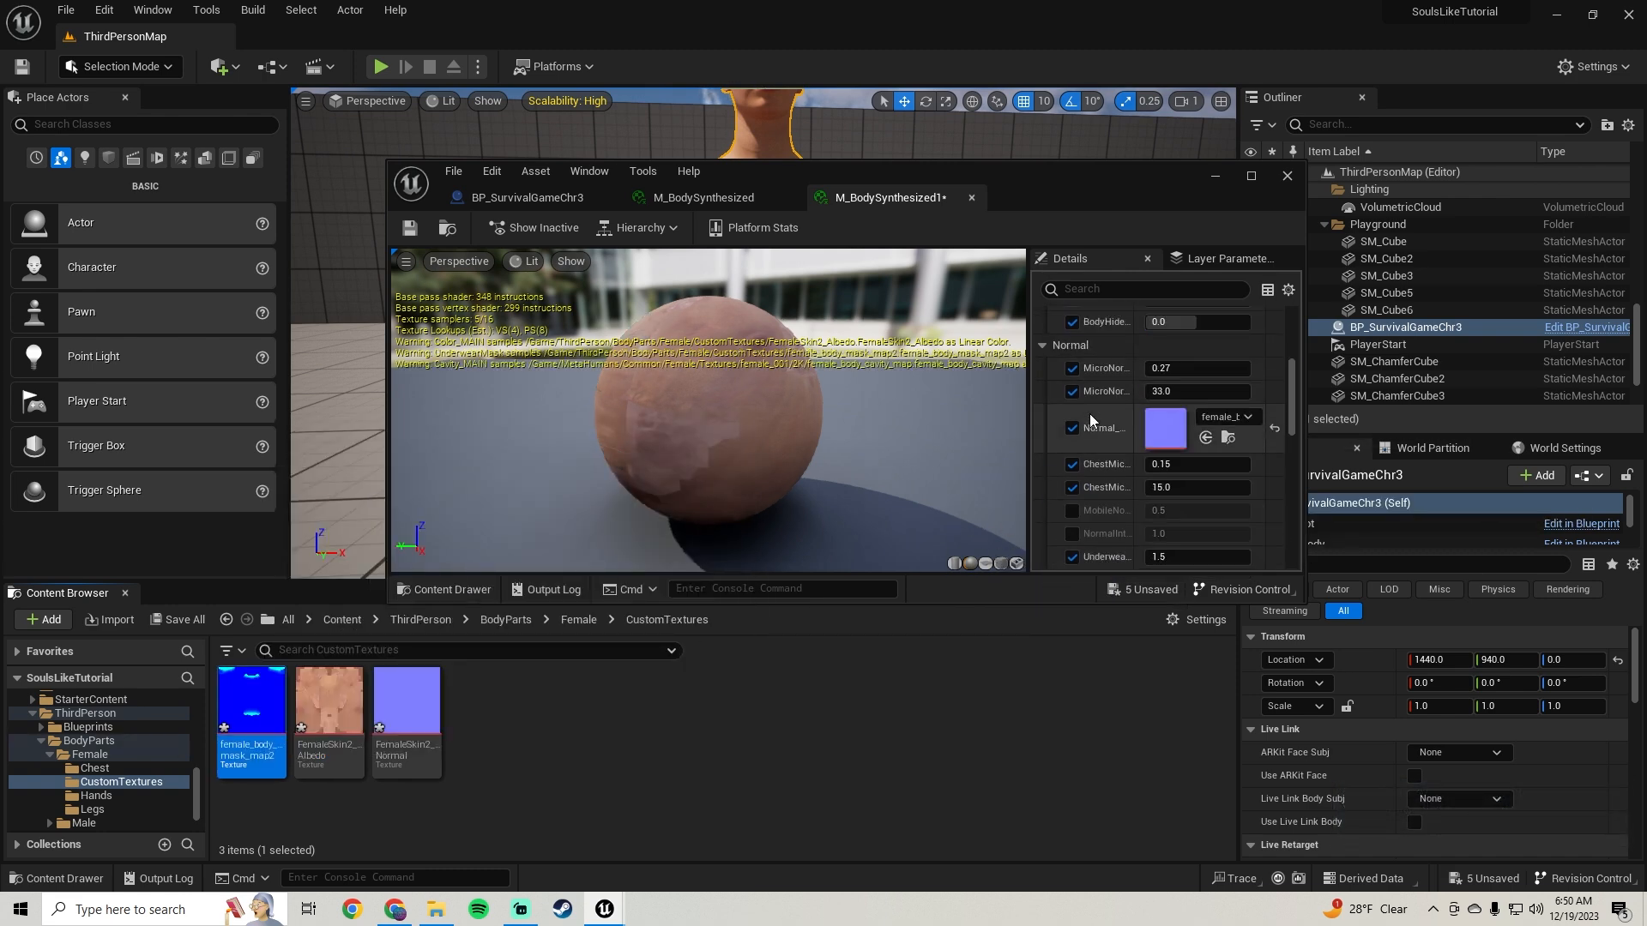
pyautogui.moveTo(392, 760); pyautogui.dragTo(722, 675)
pyautogui.moveTo(1168, 439); pyautogui.dragTo(1167, 438)
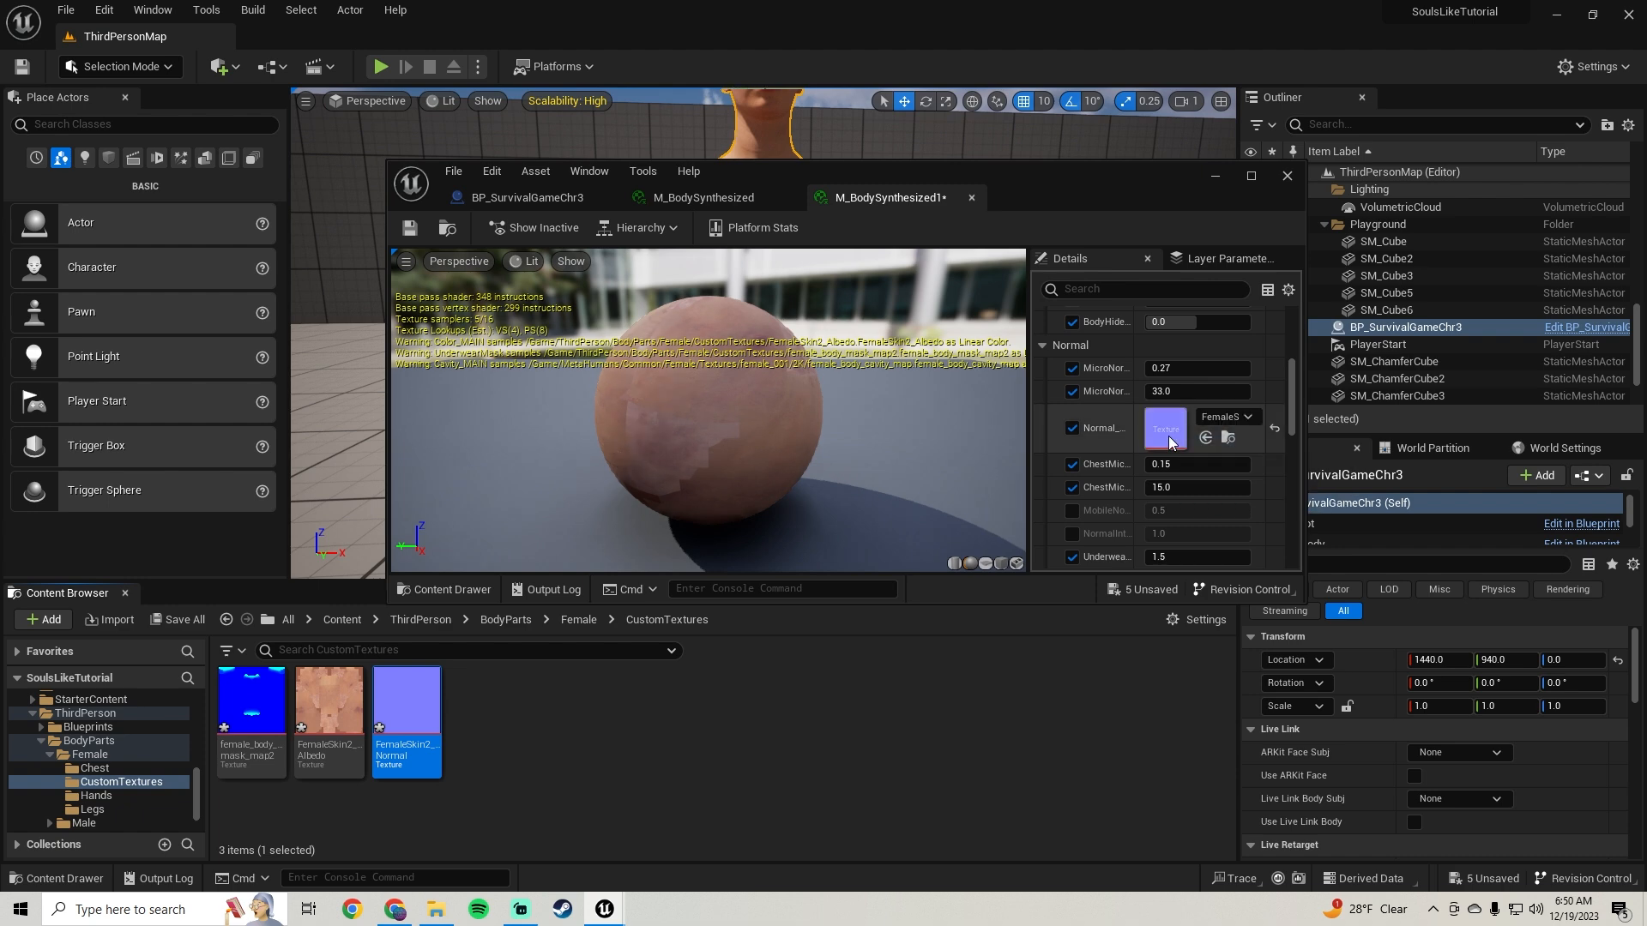
# Step: Uncover and frame the character in the level, and save all modified assets
pyautogui.moveTo(755, 171); pyautogui.dragTo(747, 547)
pyautogui.press('f')
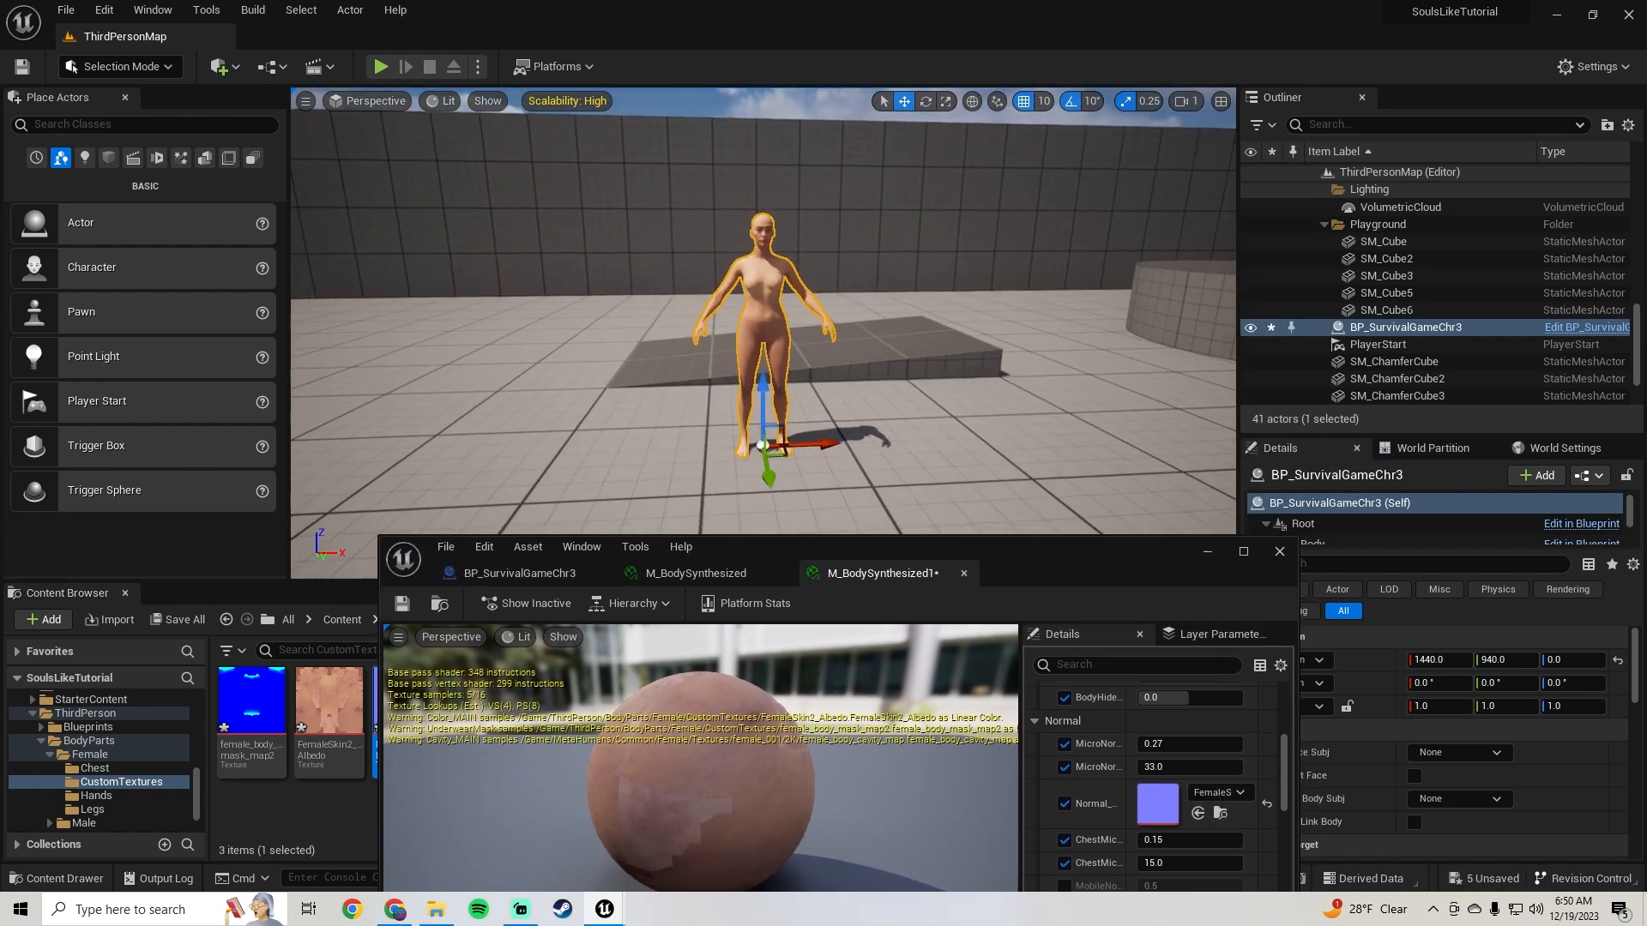
pyautogui.click(179, 617)
pyautogui.click(943, 650)
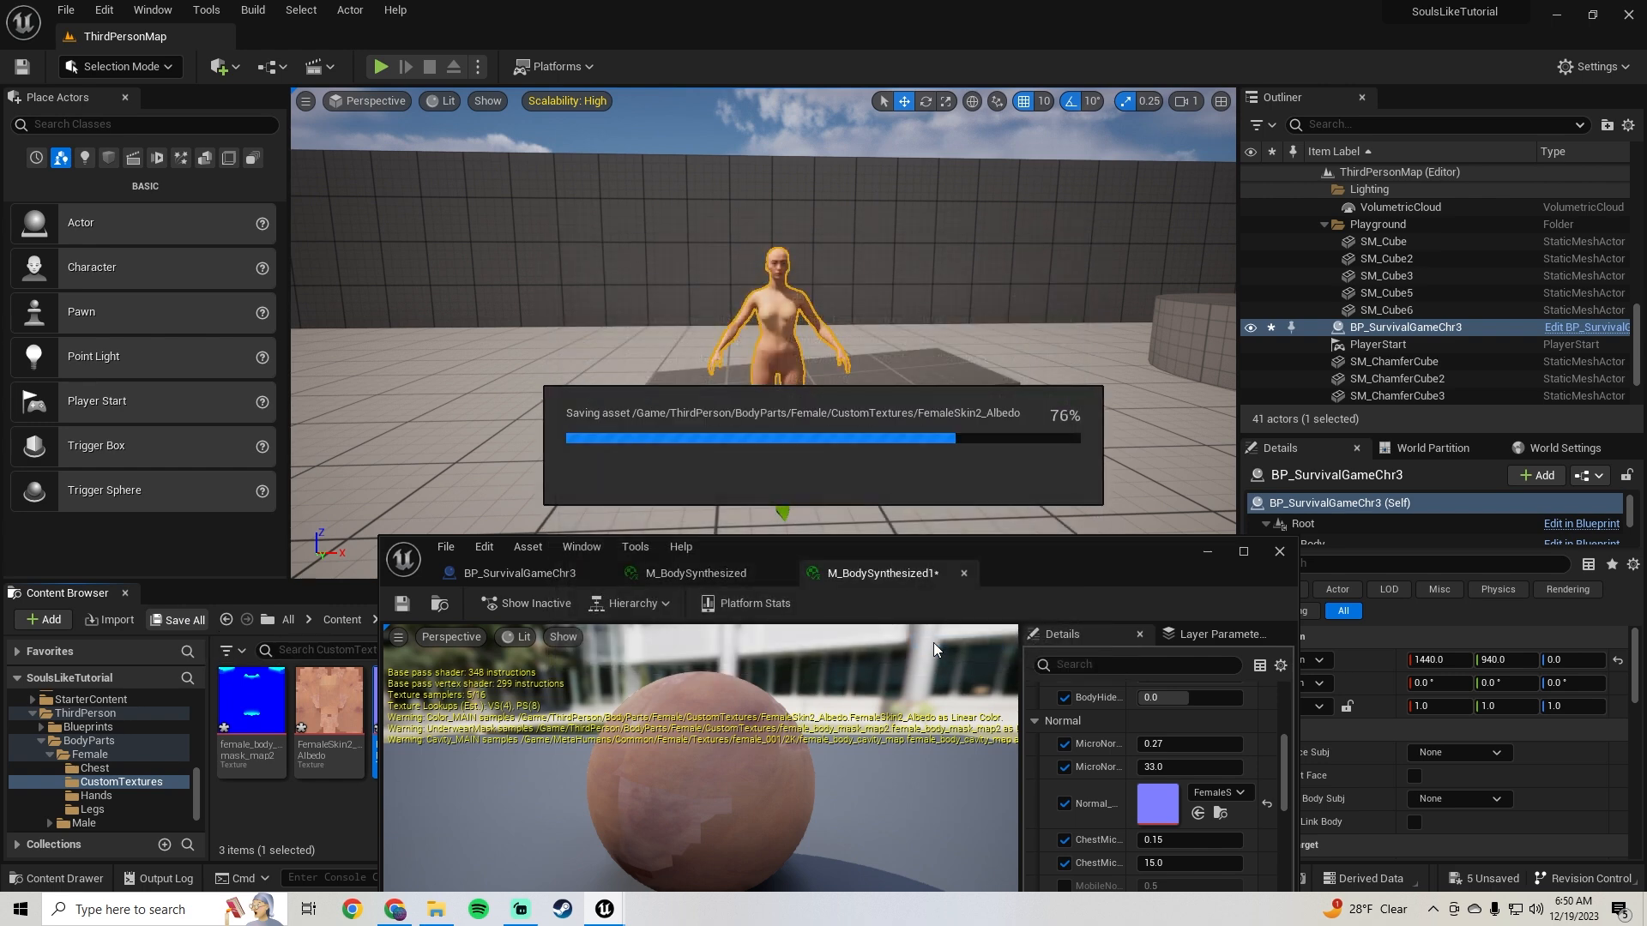
# Step: Check the retextured character in the level, minimise the material editor and close the Unreal Editor
pyautogui.moveTo(881, 397)
pyautogui.mouseDown(button='right')
pyautogui.moveTo(882, 377)
pyautogui.moveTo(881, 397)
pyautogui.moveTo(940, 421)
pyautogui.moveTo(877, 412)
pyautogui.mouseUp(button='right')
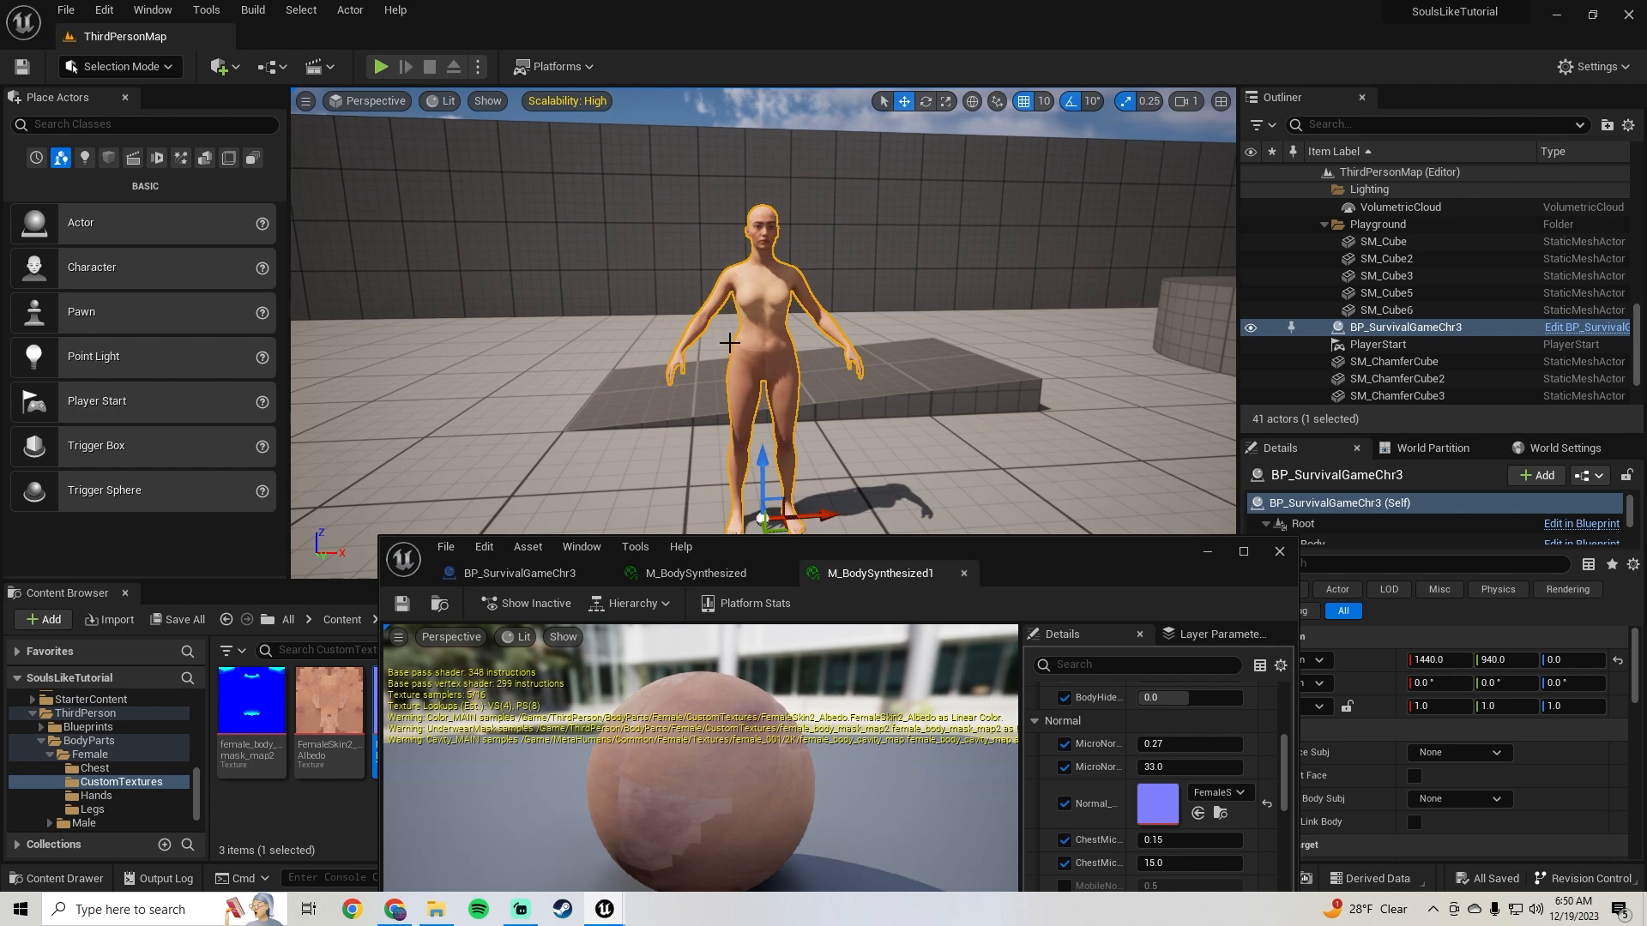
pyautogui.moveTo(752, 319)
pyautogui.mouseDown(button='right')
pyautogui.moveTo(777, 319)
pyautogui.moveTo(752, 319)
pyautogui.mouseUp(button='right')
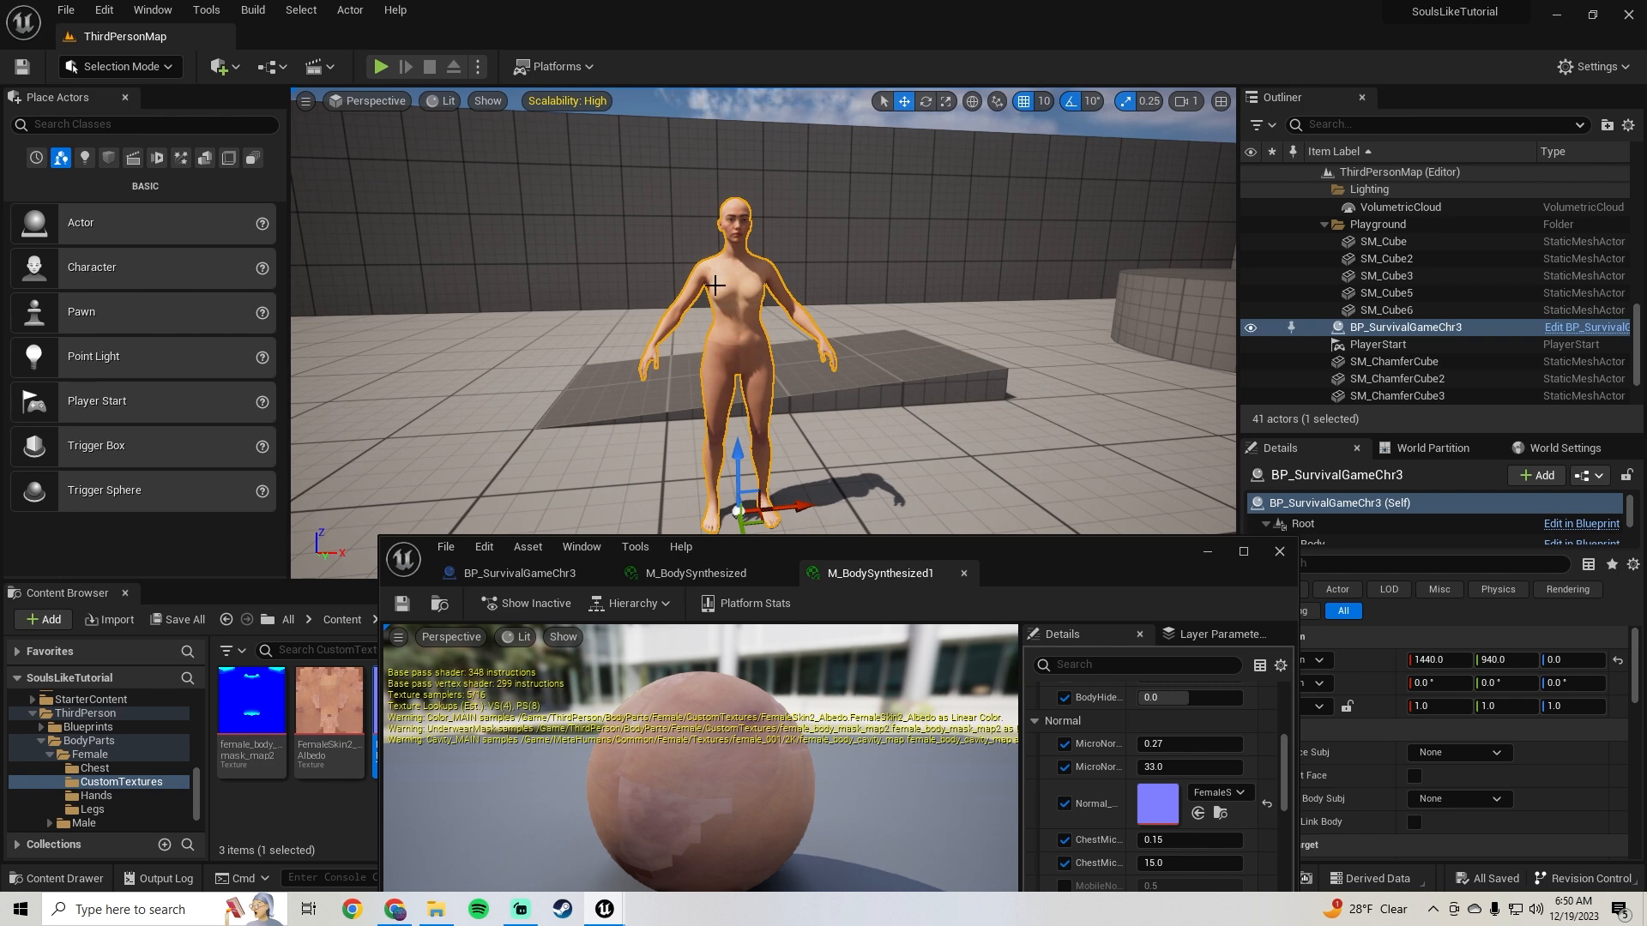
pyautogui.click(1207, 552)
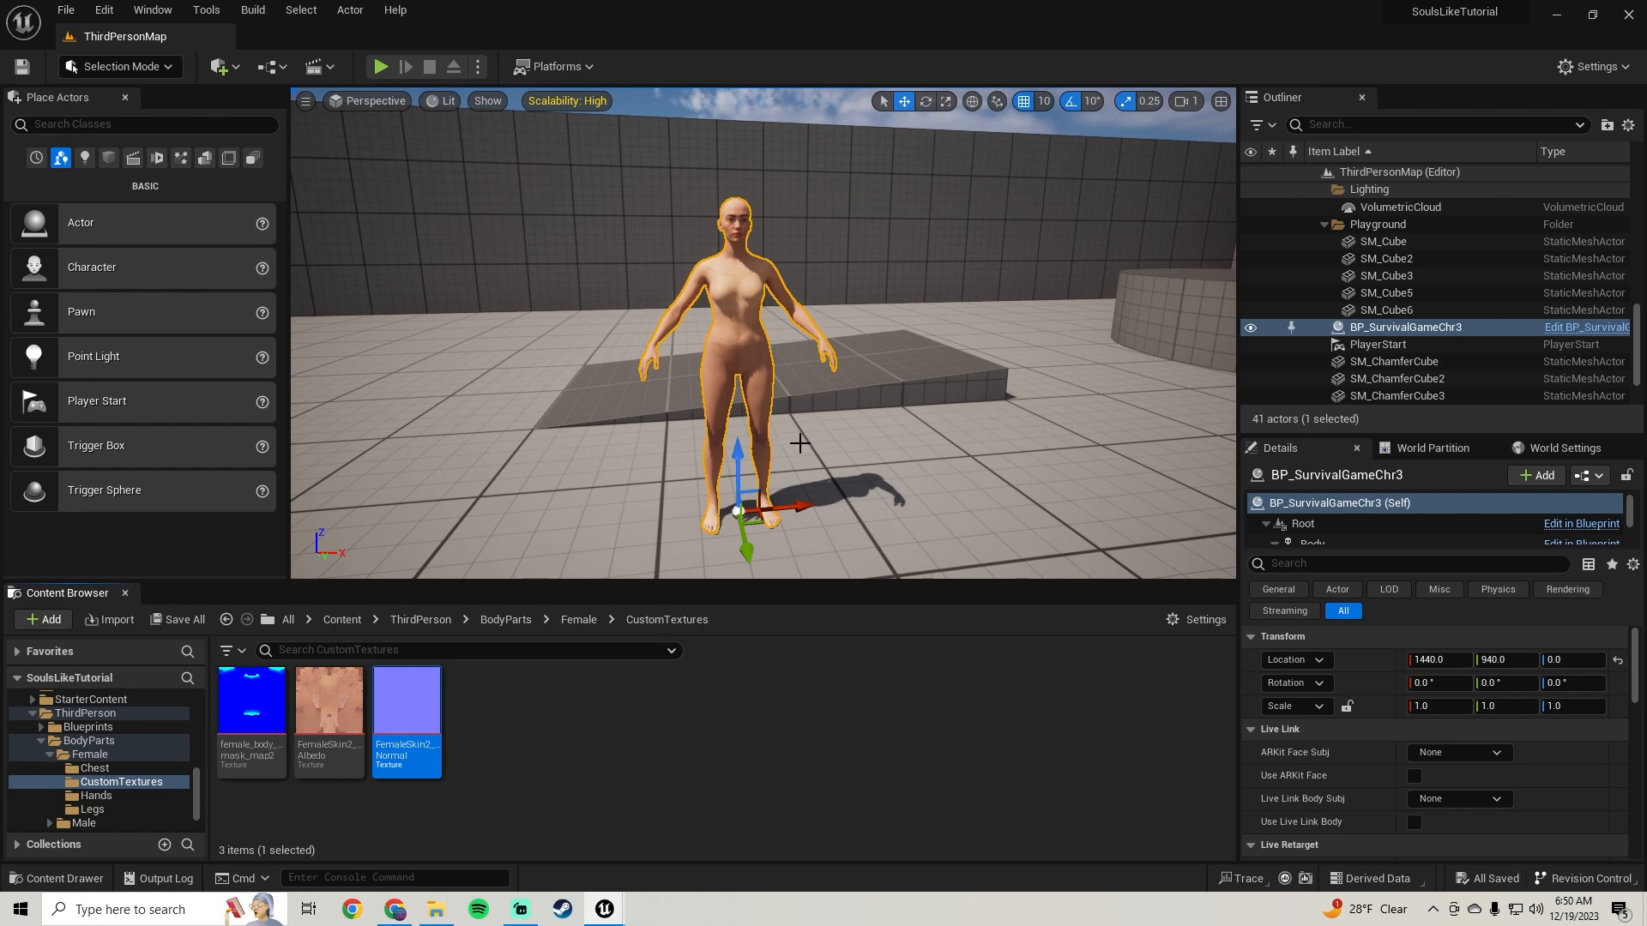
pyautogui.click(1631, 16)
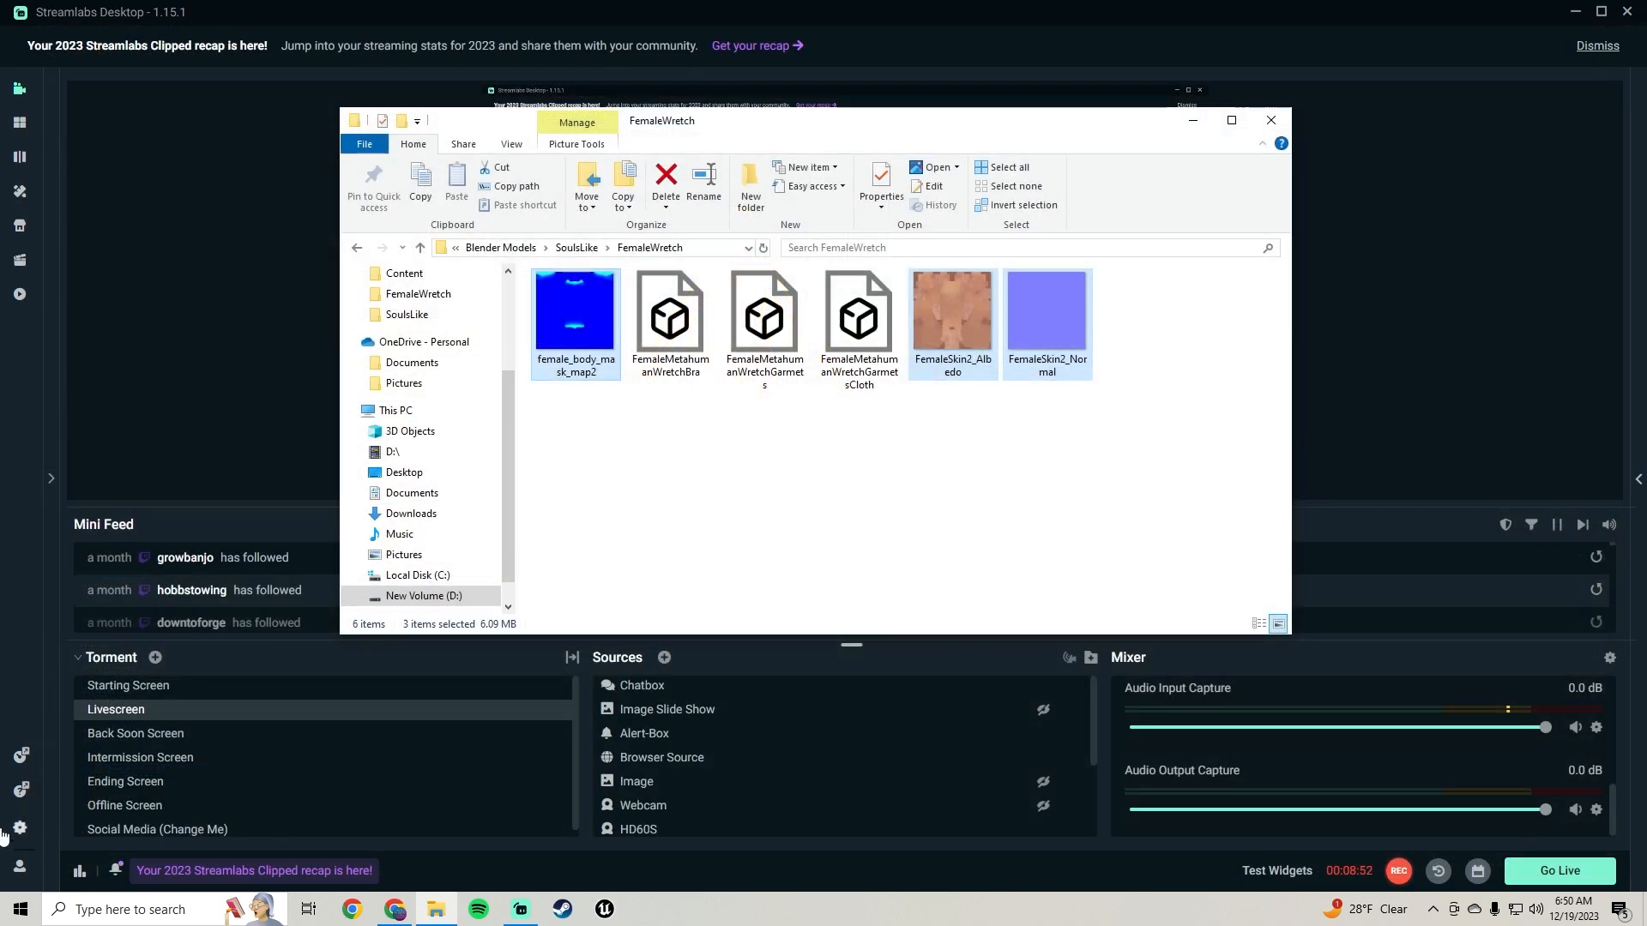
# Step: Launch Blender and open the recent file FemaleMetahuman.blend
pyautogui.click(21, 908)
pyautogui.scroll(-4, 109, 621)
pyautogui.click(139, 540)
pyautogui.click(143, 556)
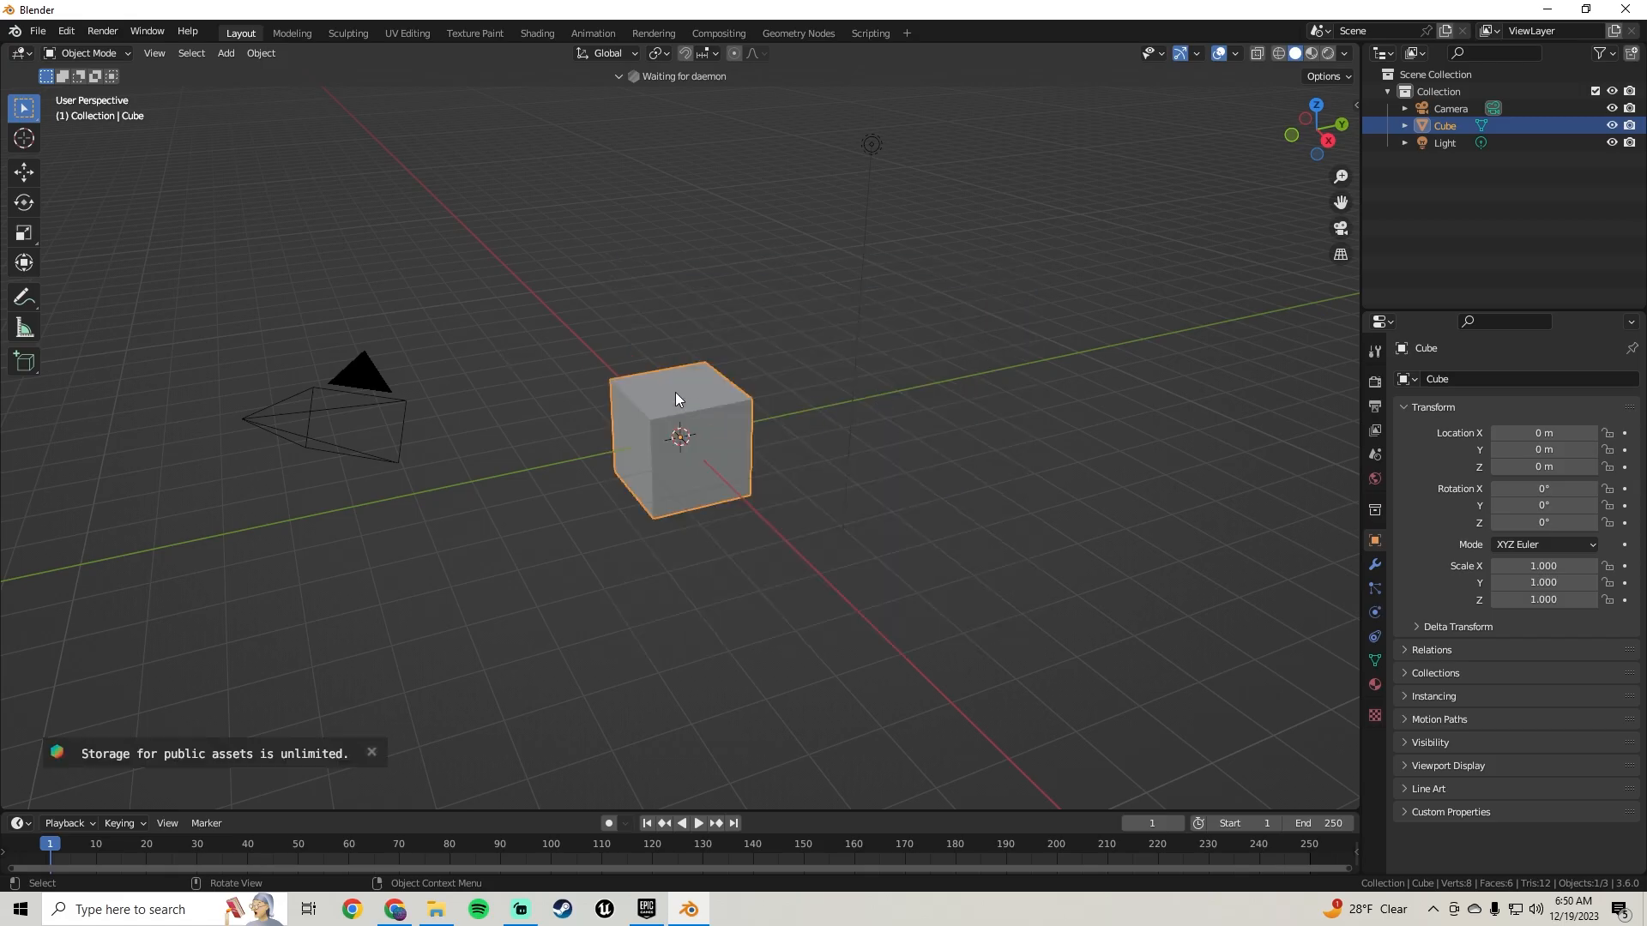
pyautogui.click(38, 31)
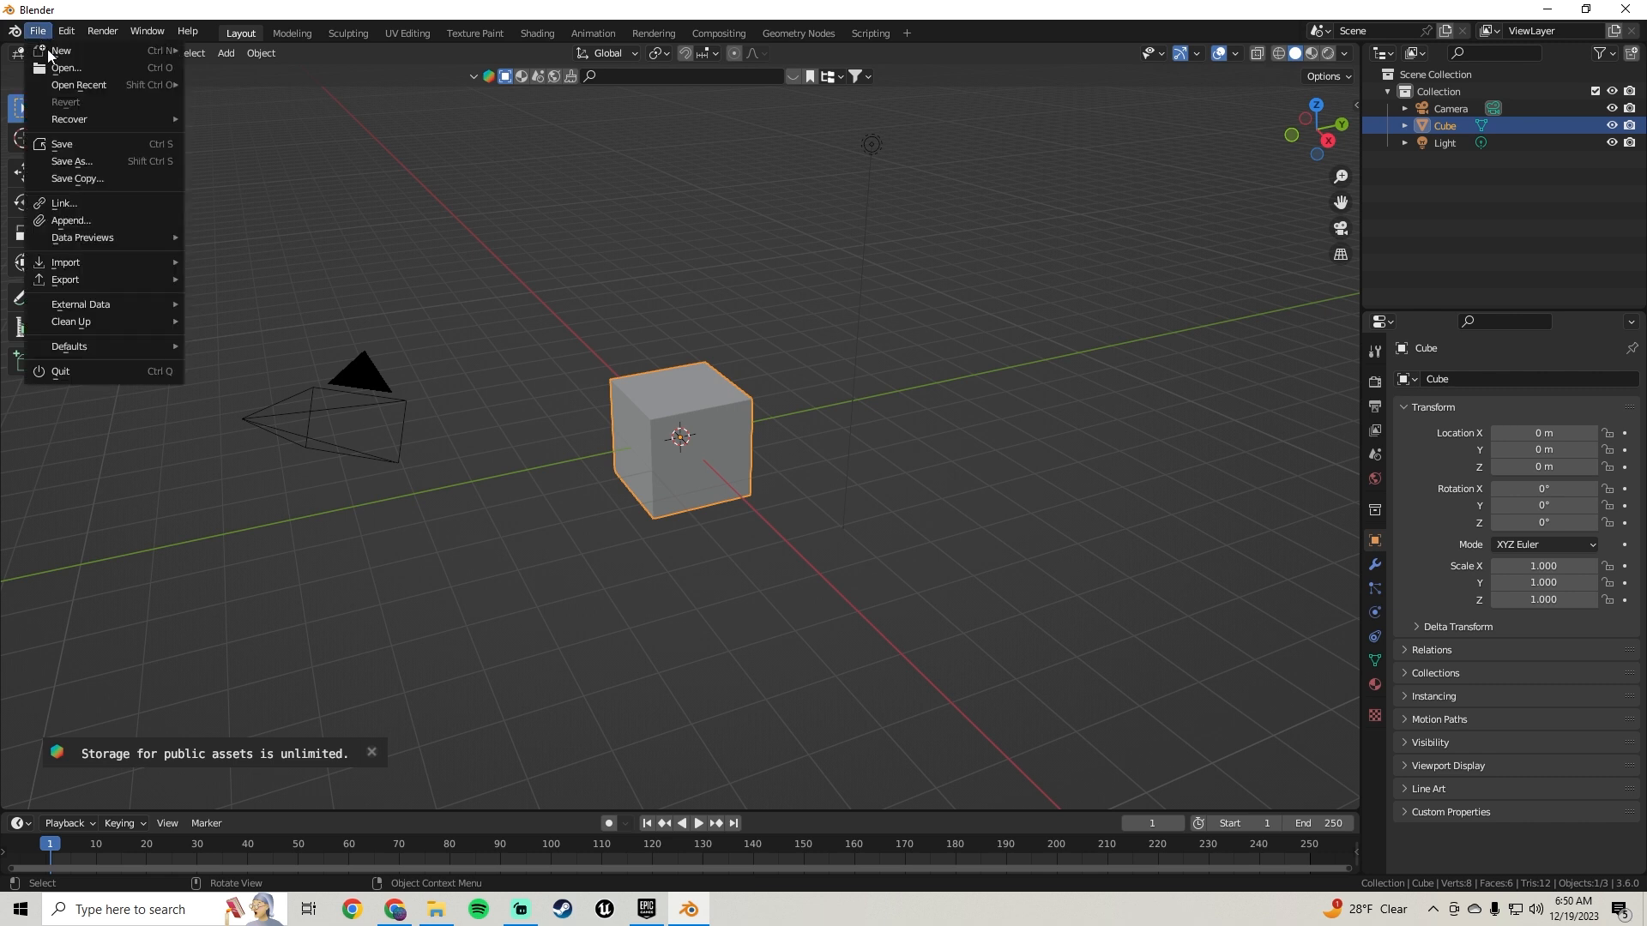
pyautogui.moveTo(63, 84)
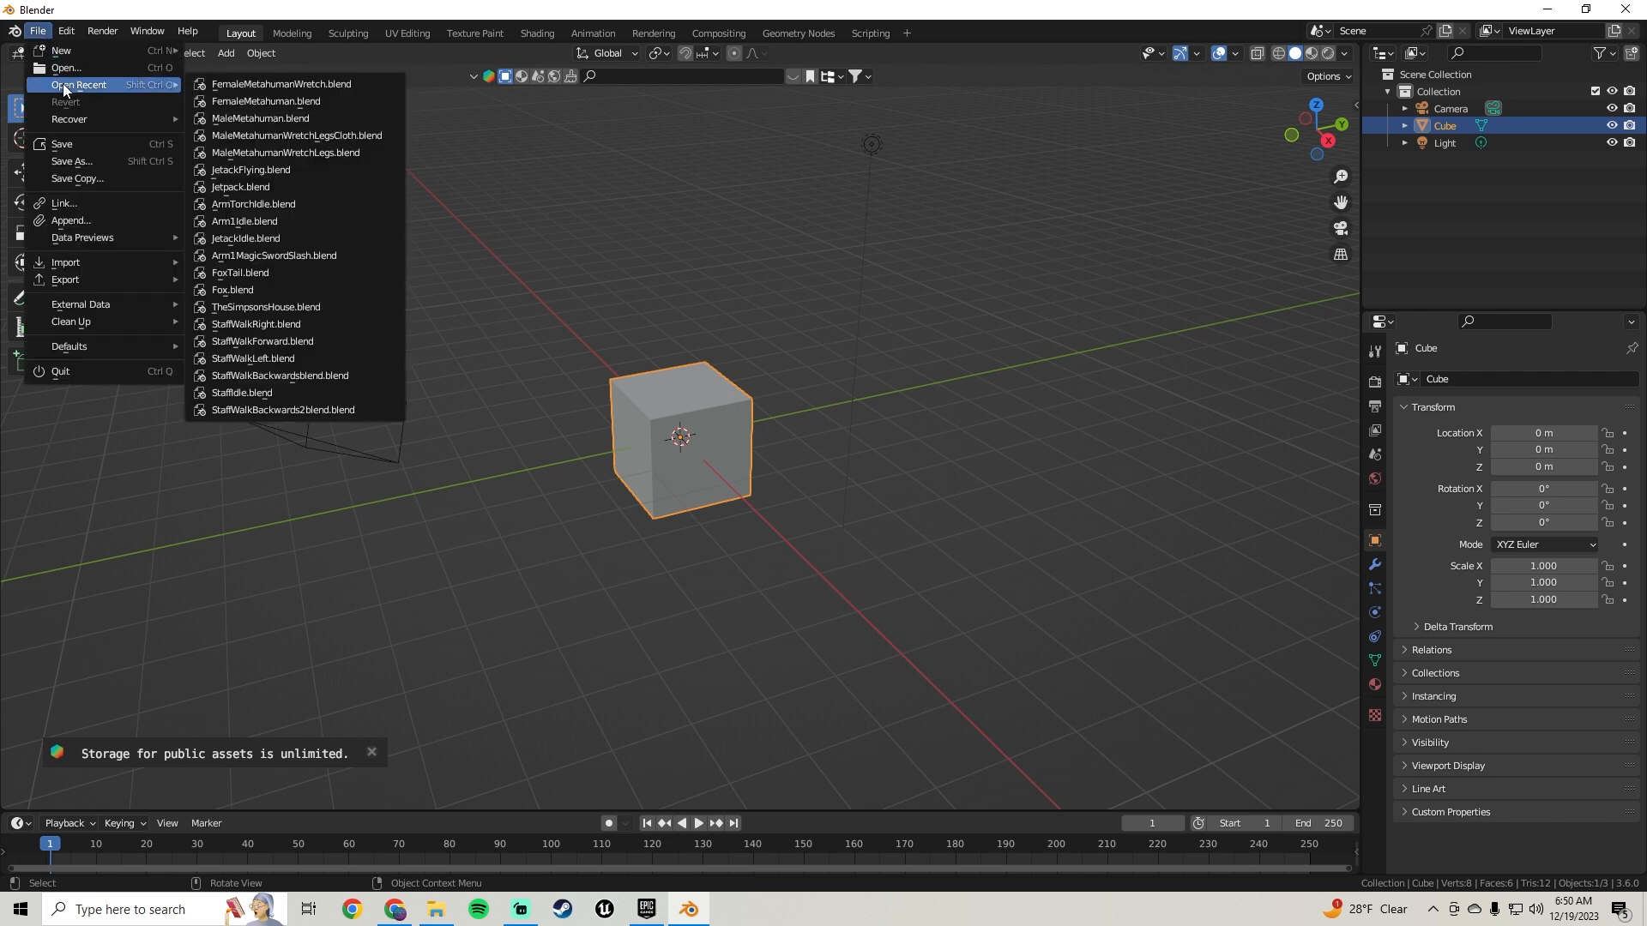
pyautogui.click(264, 101)
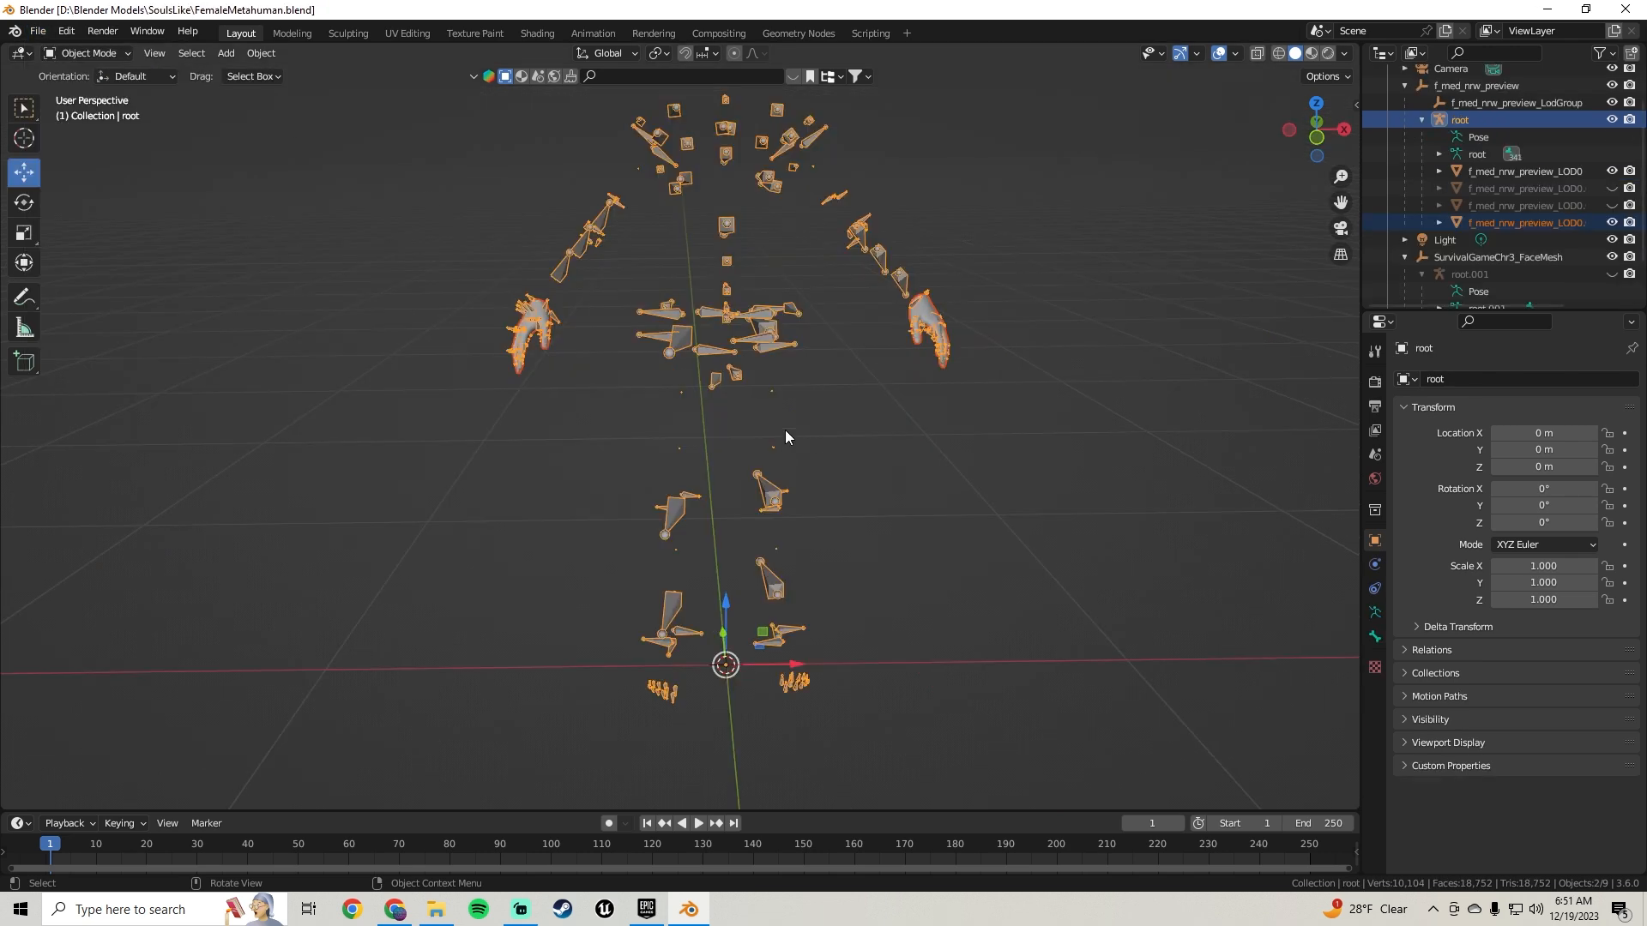
# Step: Unhide all objects in the scene, and hide the face mesh with its root.001 armature
pyautogui.hotkey('alt', 'h')
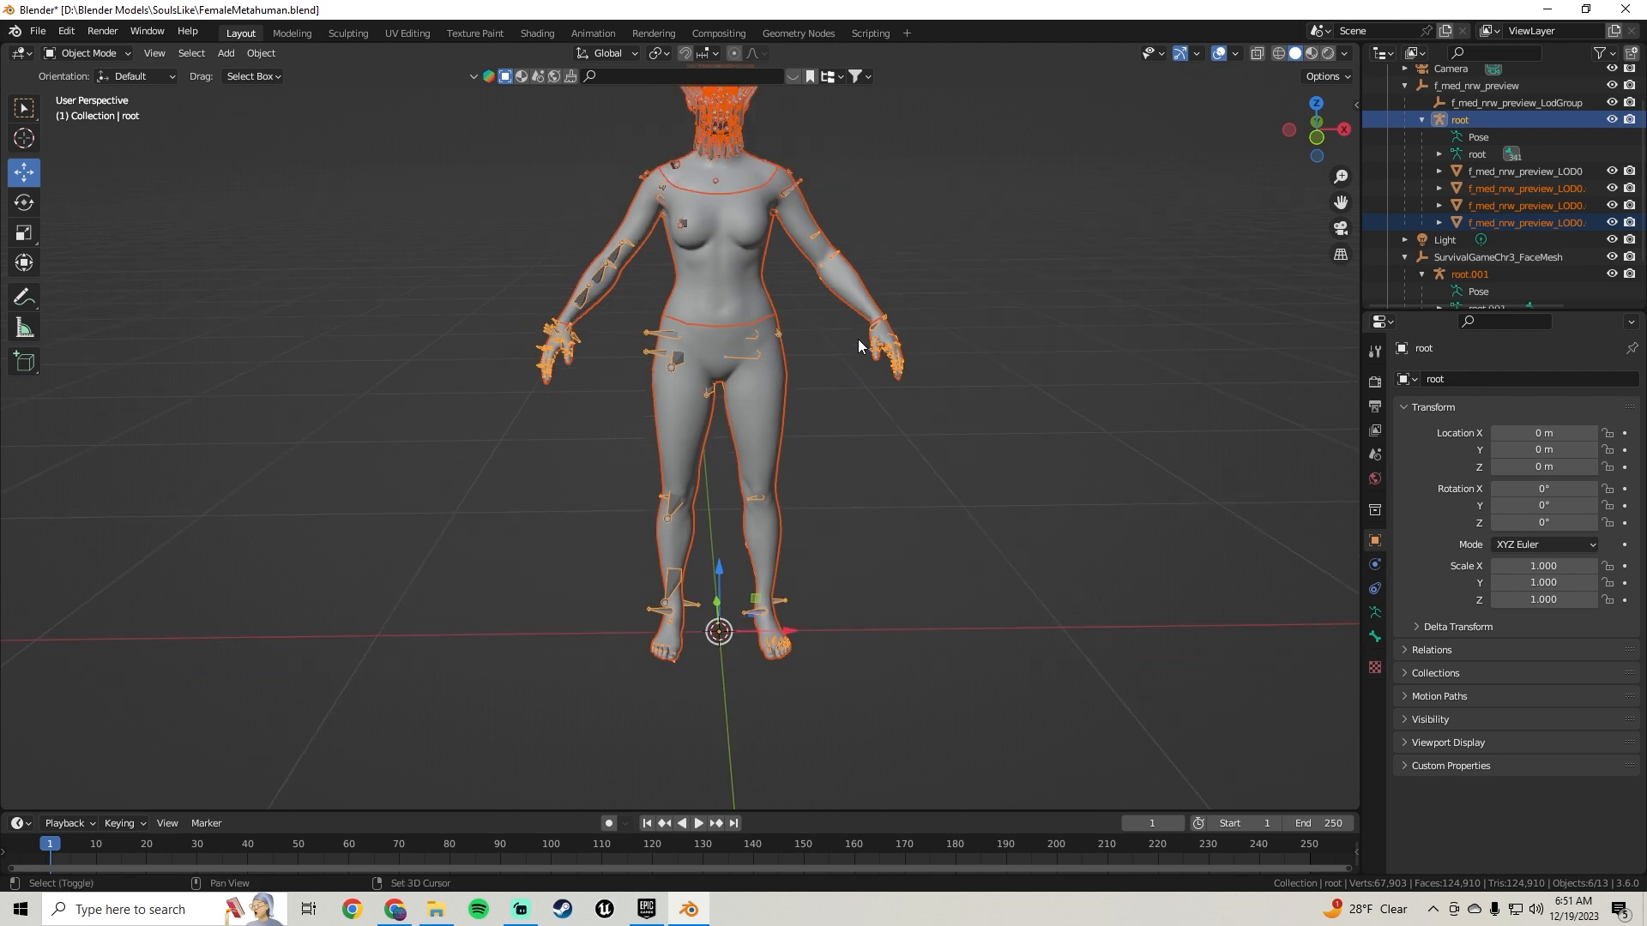
pyautogui.keyDown('shift'); pyautogui.moveTo(858, 338); pyautogui.dragTo(845, 451, button='middle'); pyautogui.keyUp('shift')
pyautogui.click(820, 247)
pyautogui.moveTo(805, 254); pyautogui.dragTo(644, 221)
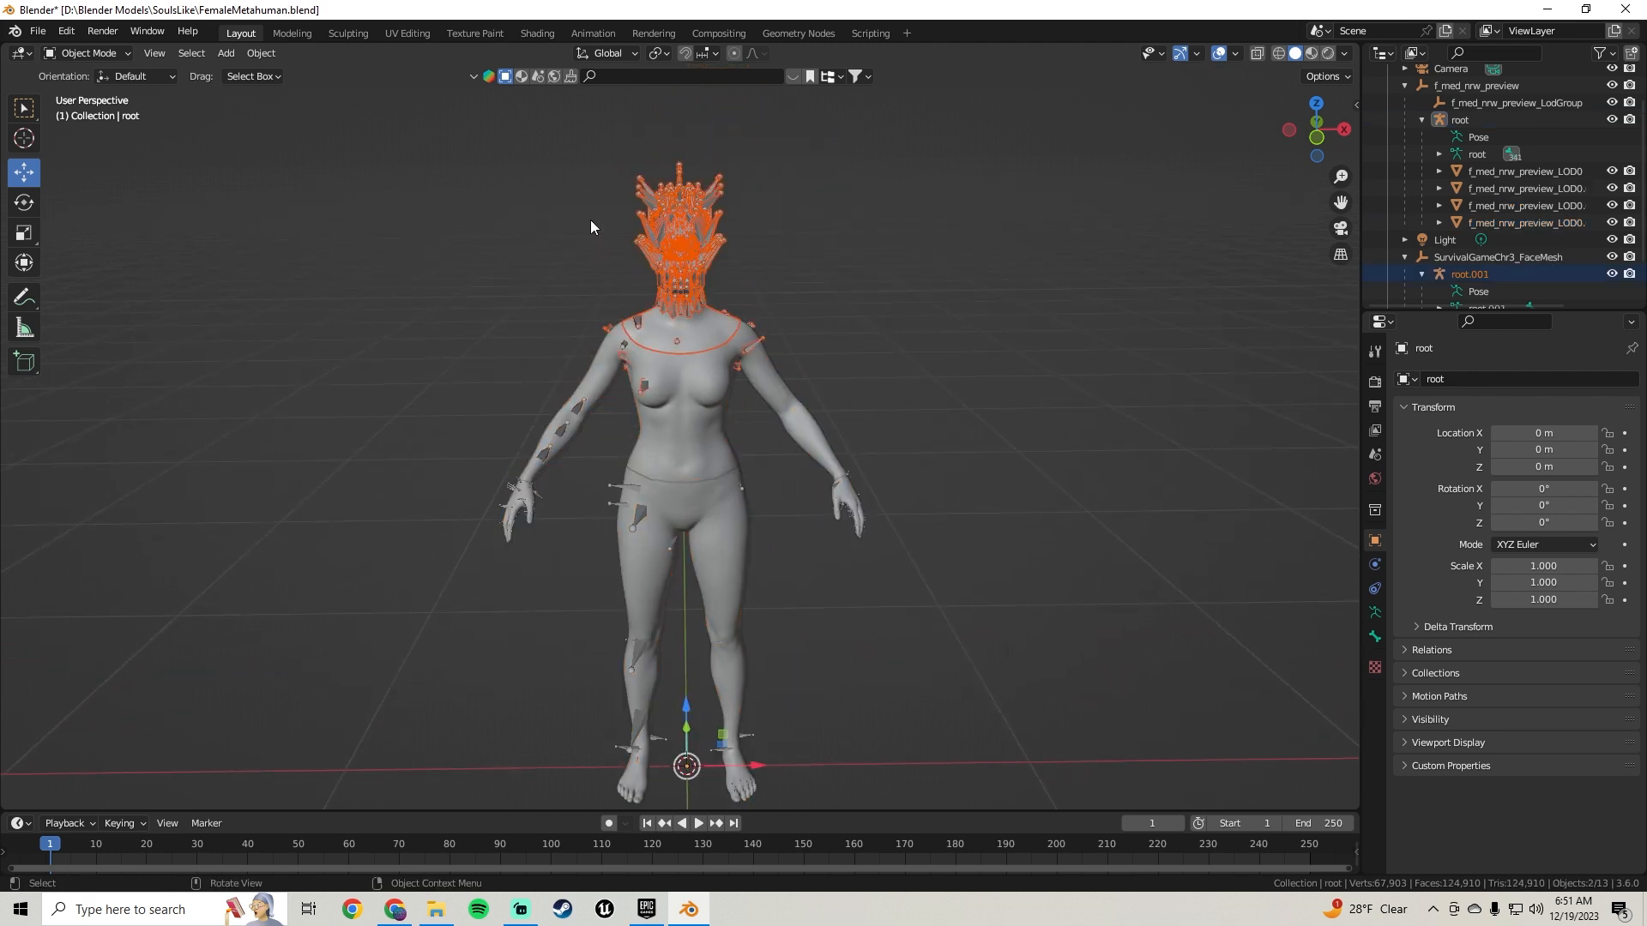
pyautogui.press('h')
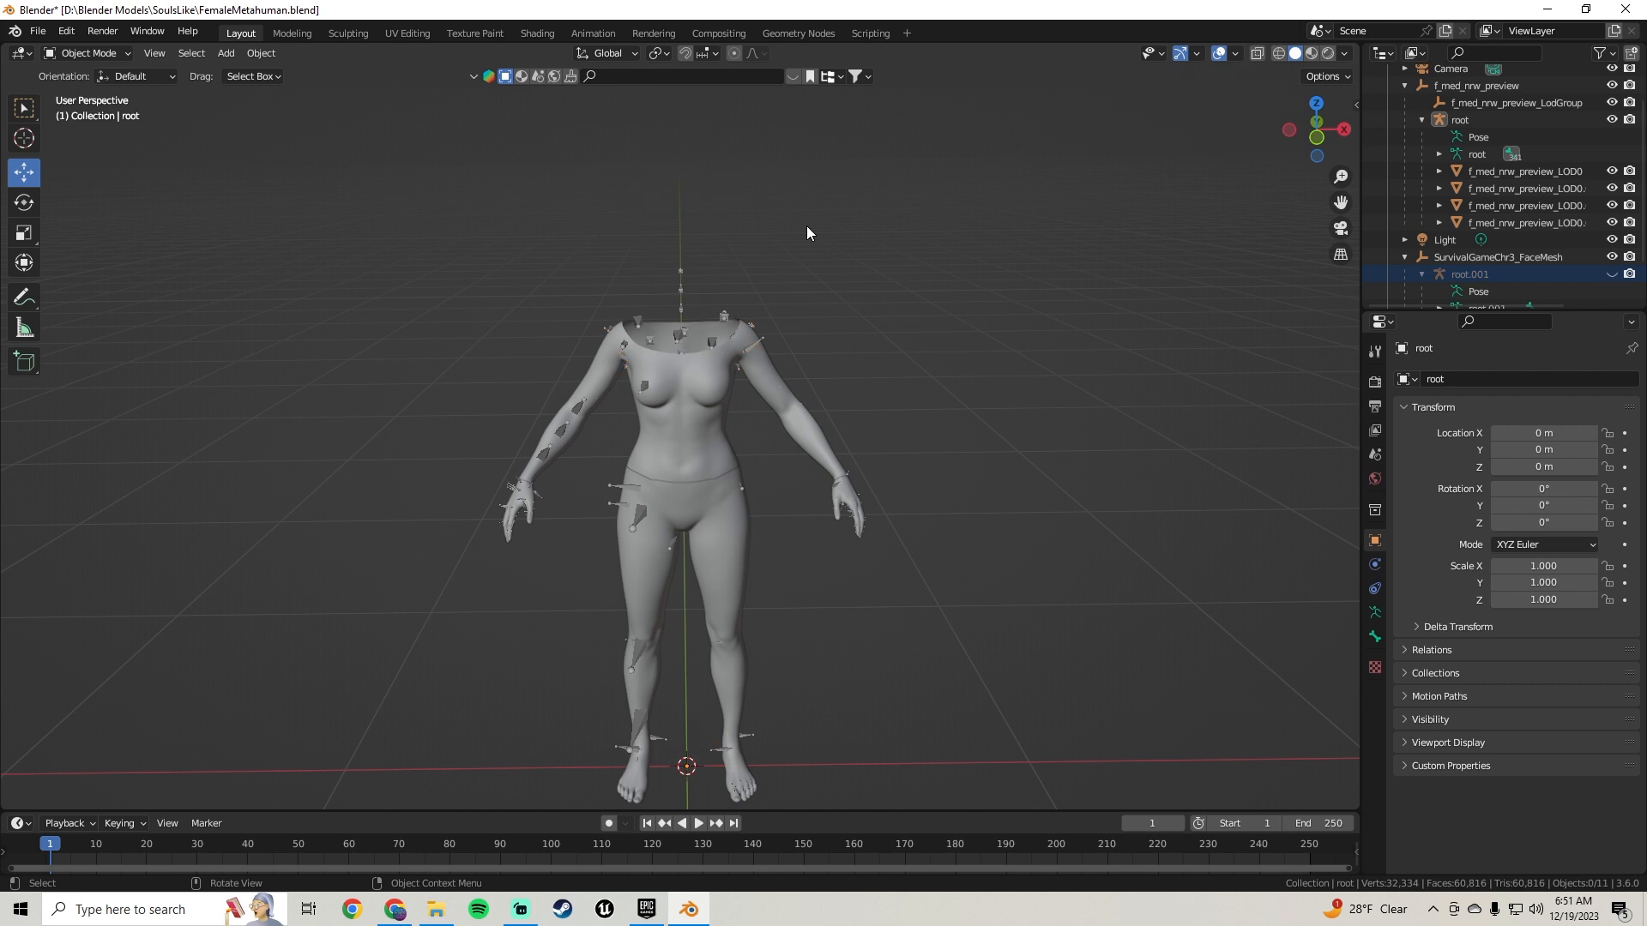
# Step: Examine the headless body from several angles, including the separate leg mesh and the waist area where the clothing goes
pyautogui.scroll(4, 824, 394)
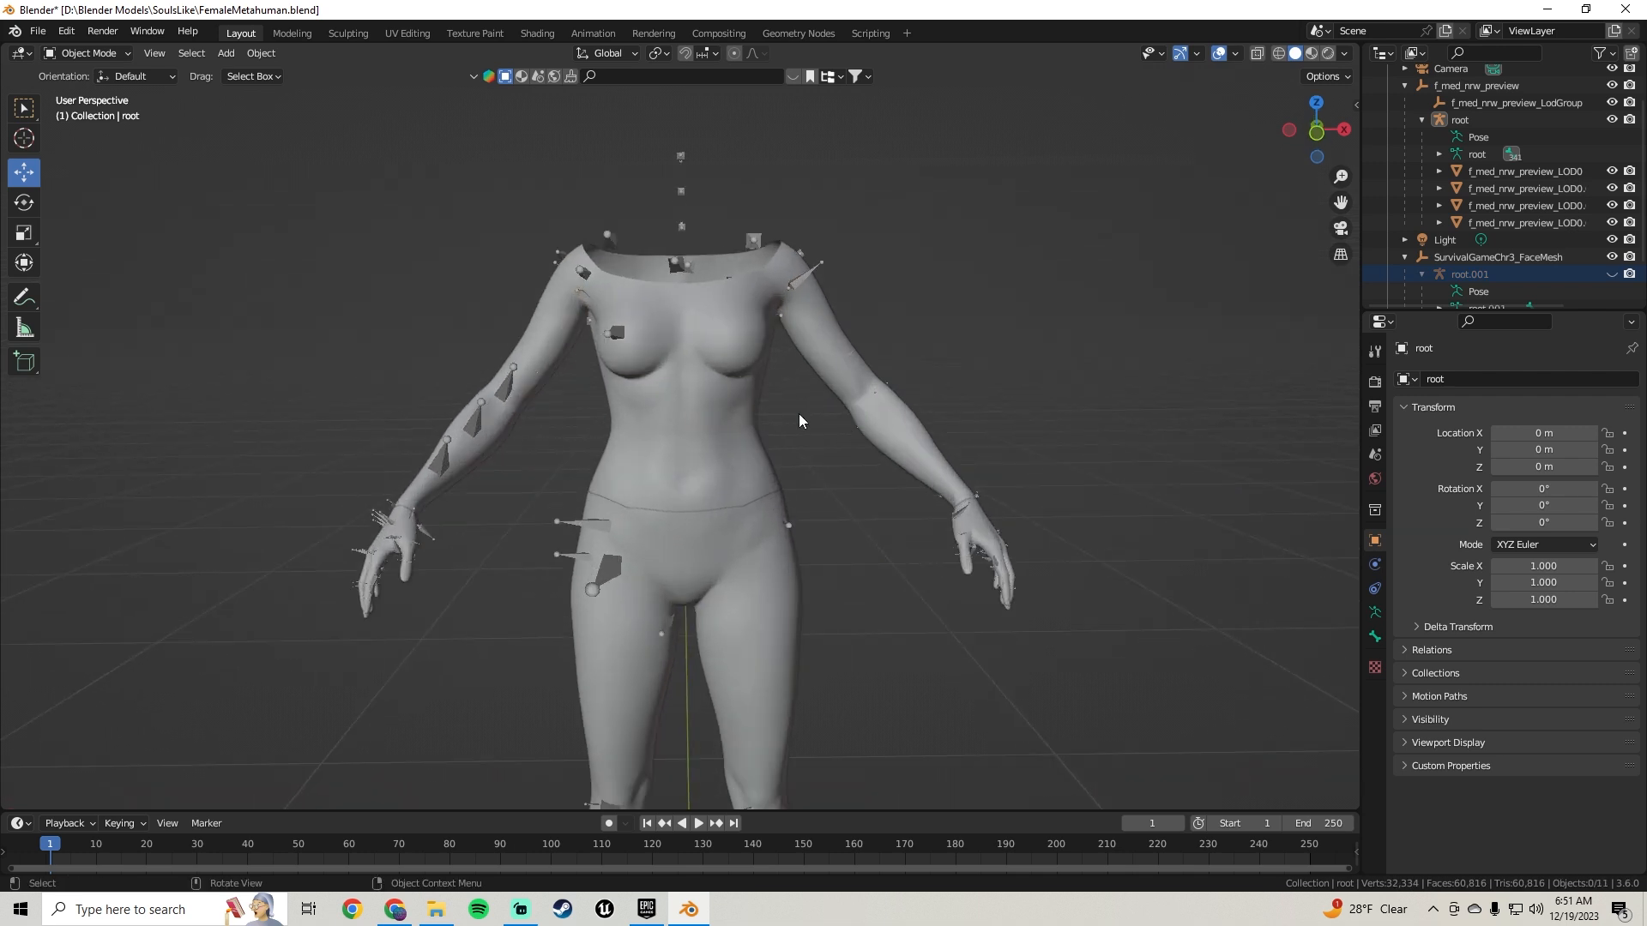
pyautogui.scroll(-4, 760, 290)
pyautogui.keyDown('shift'); pyautogui.moveTo(758, 296); pyautogui.dragTo(832, 350, button='middle'); pyautogui.keyUp('shift')
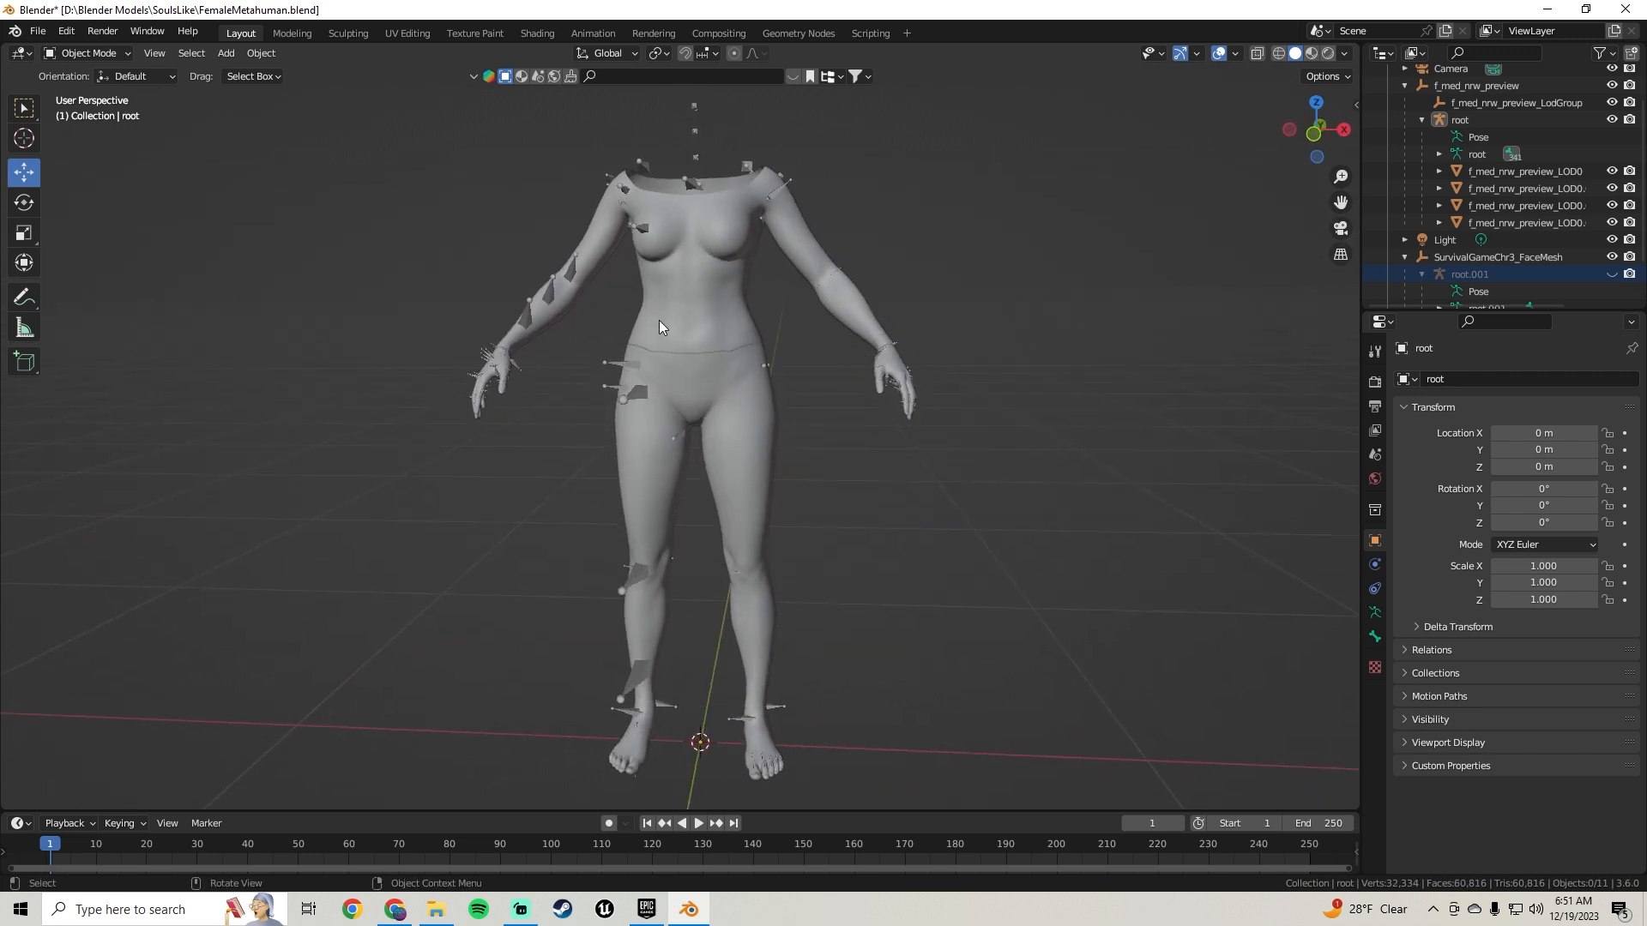
pyautogui.moveTo(537, 367)
pyautogui.mouseDown(button='middle')
pyautogui.moveTo(712, 369)
pyautogui.moveTo(552, 374)
pyautogui.moveTo(542, 358)
pyautogui.mouseUp(button='middle')
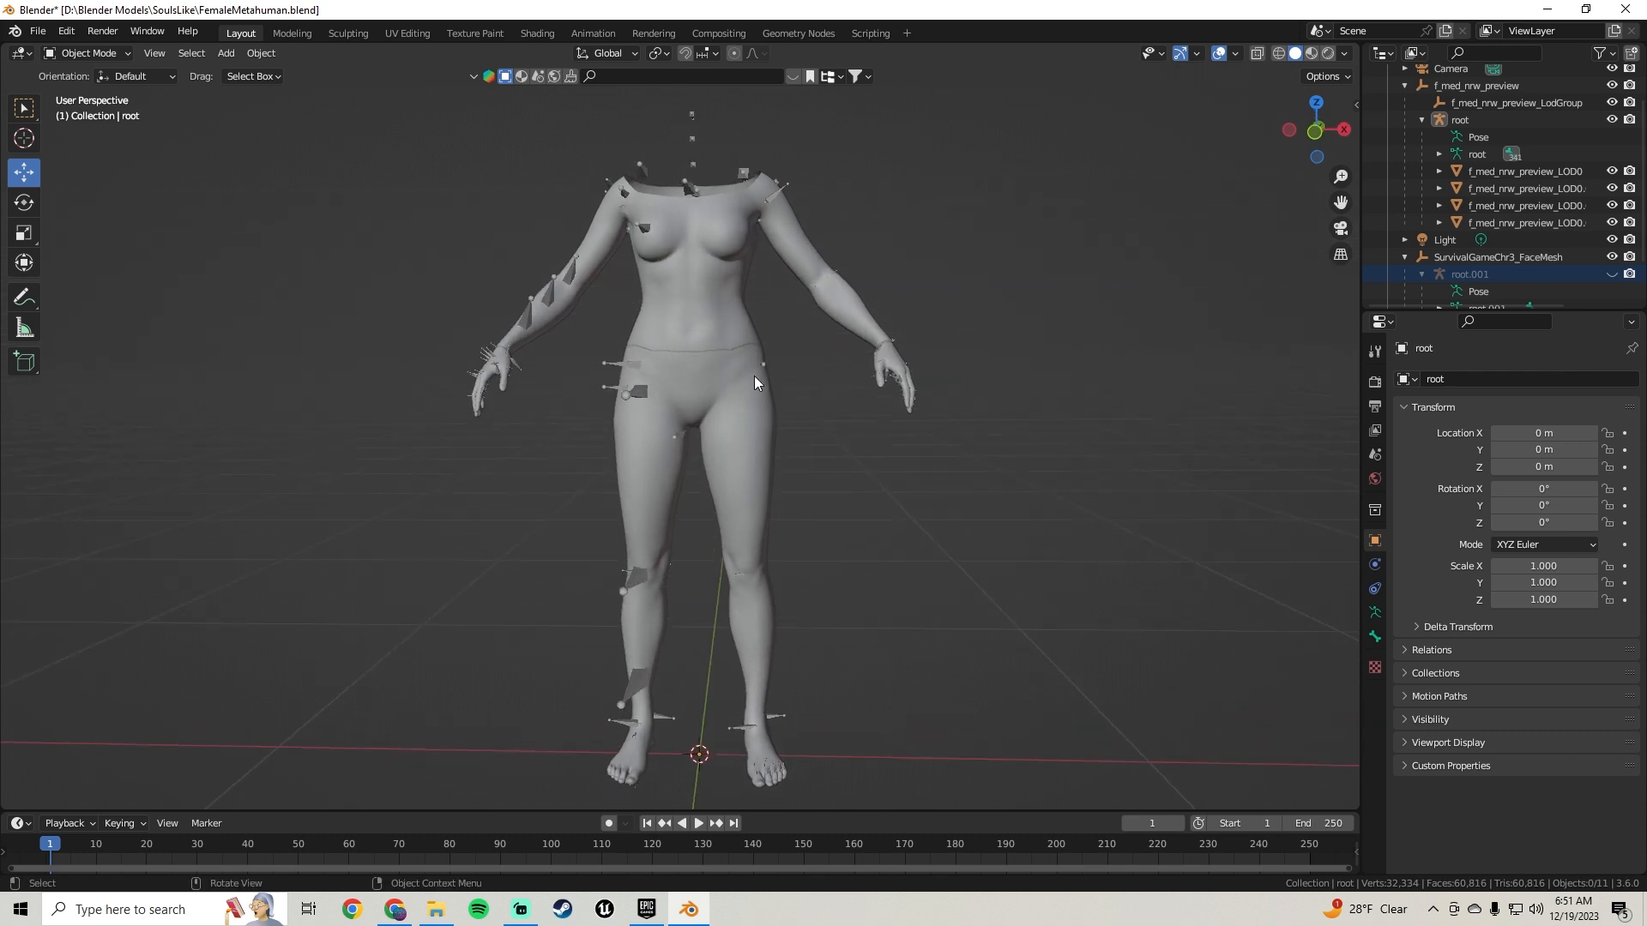
pyautogui.moveTo(779, 350); pyautogui.dragTo(783, 368, button='middle')
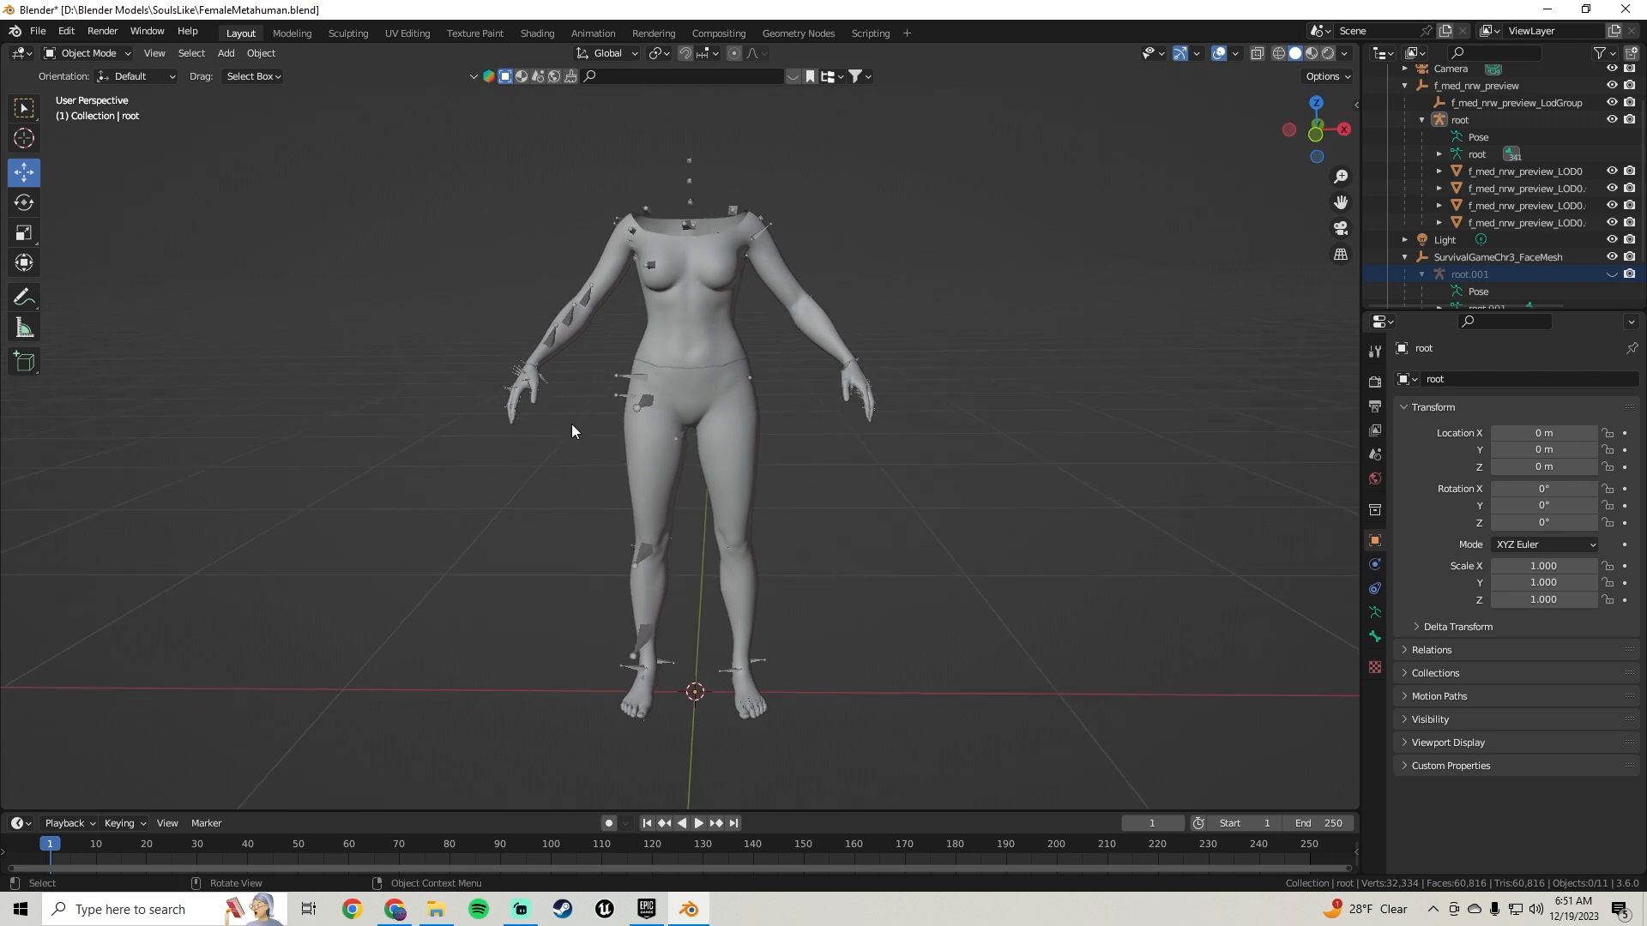
pyautogui.moveTo(804, 434); pyautogui.dragTo(714, 413, button='middle')
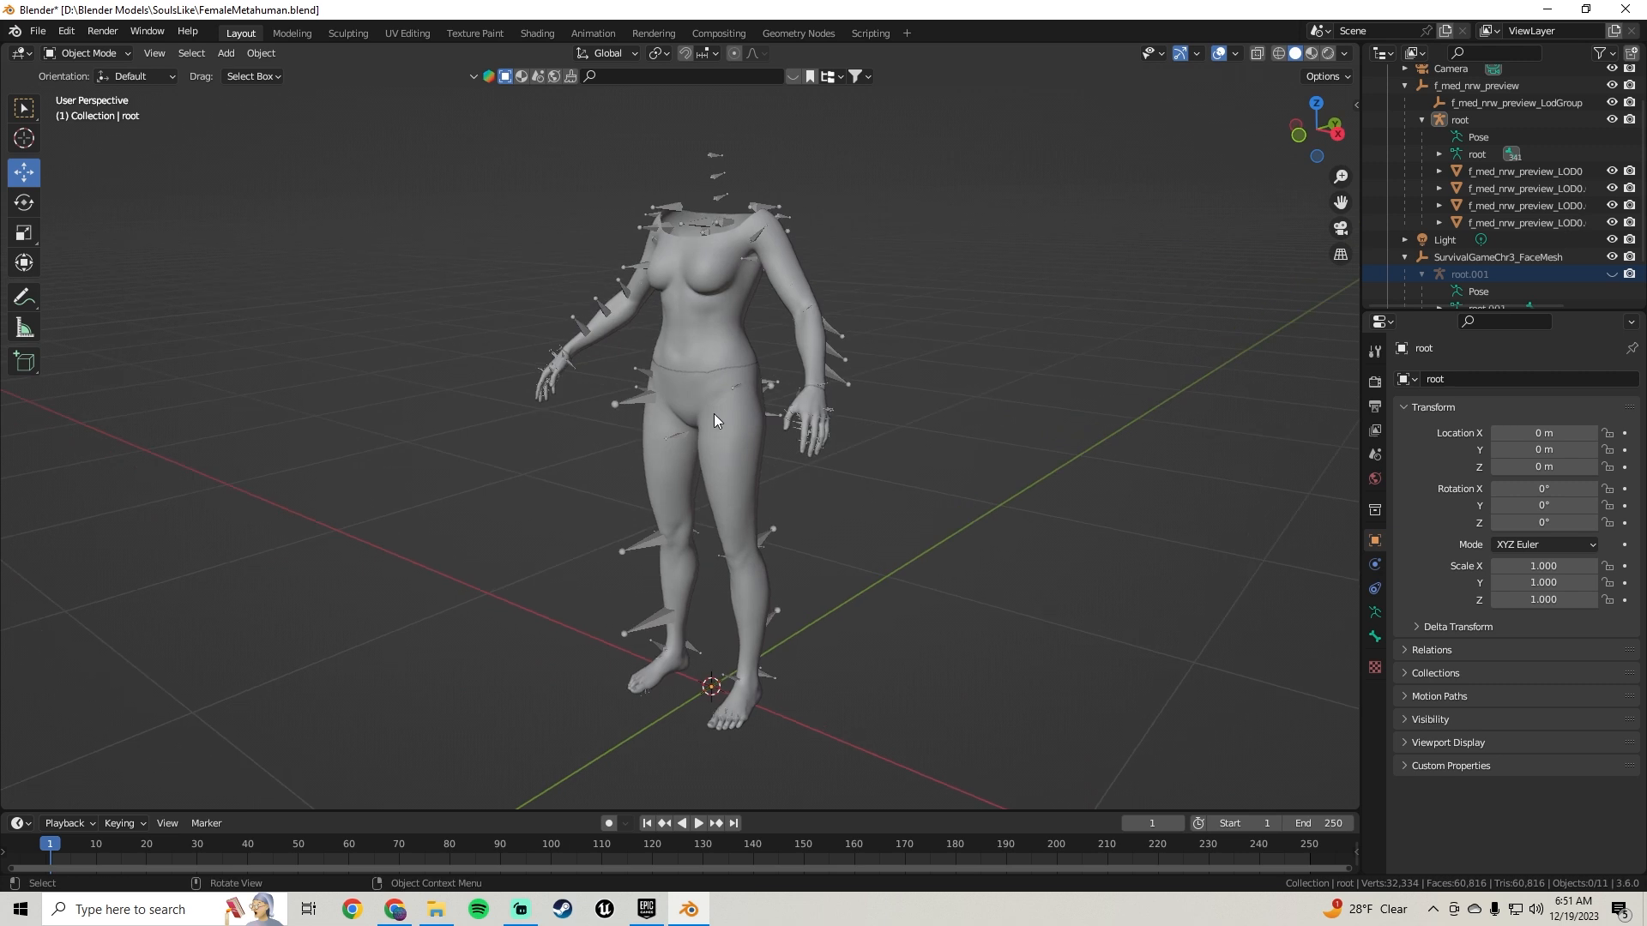
pyautogui.scroll(3, 686, 387)
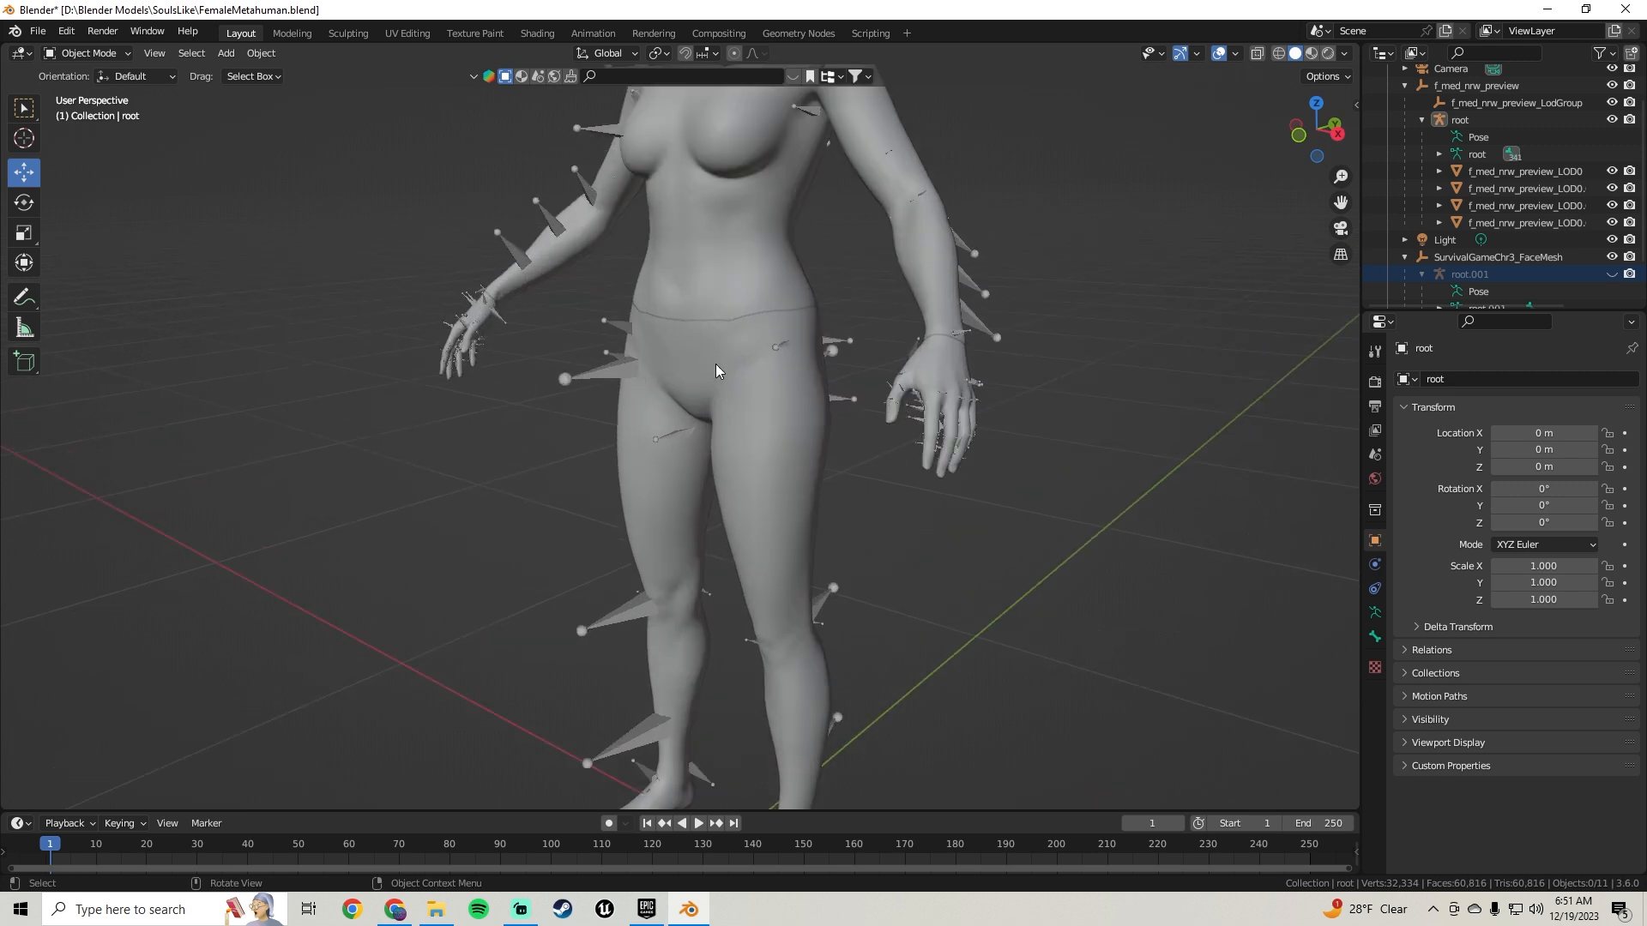
pyautogui.moveTo(632, 372); pyautogui.dragTo(743, 369, button='middle')
pyautogui.scroll(-3, 880, 383)
pyautogui.moveTo(880, 382); pyautogui.dragTo(785, 386, button='middle')
pyautogui.moveTo(684, 397); pyautogui.dragTo(743, 449, button='middle')
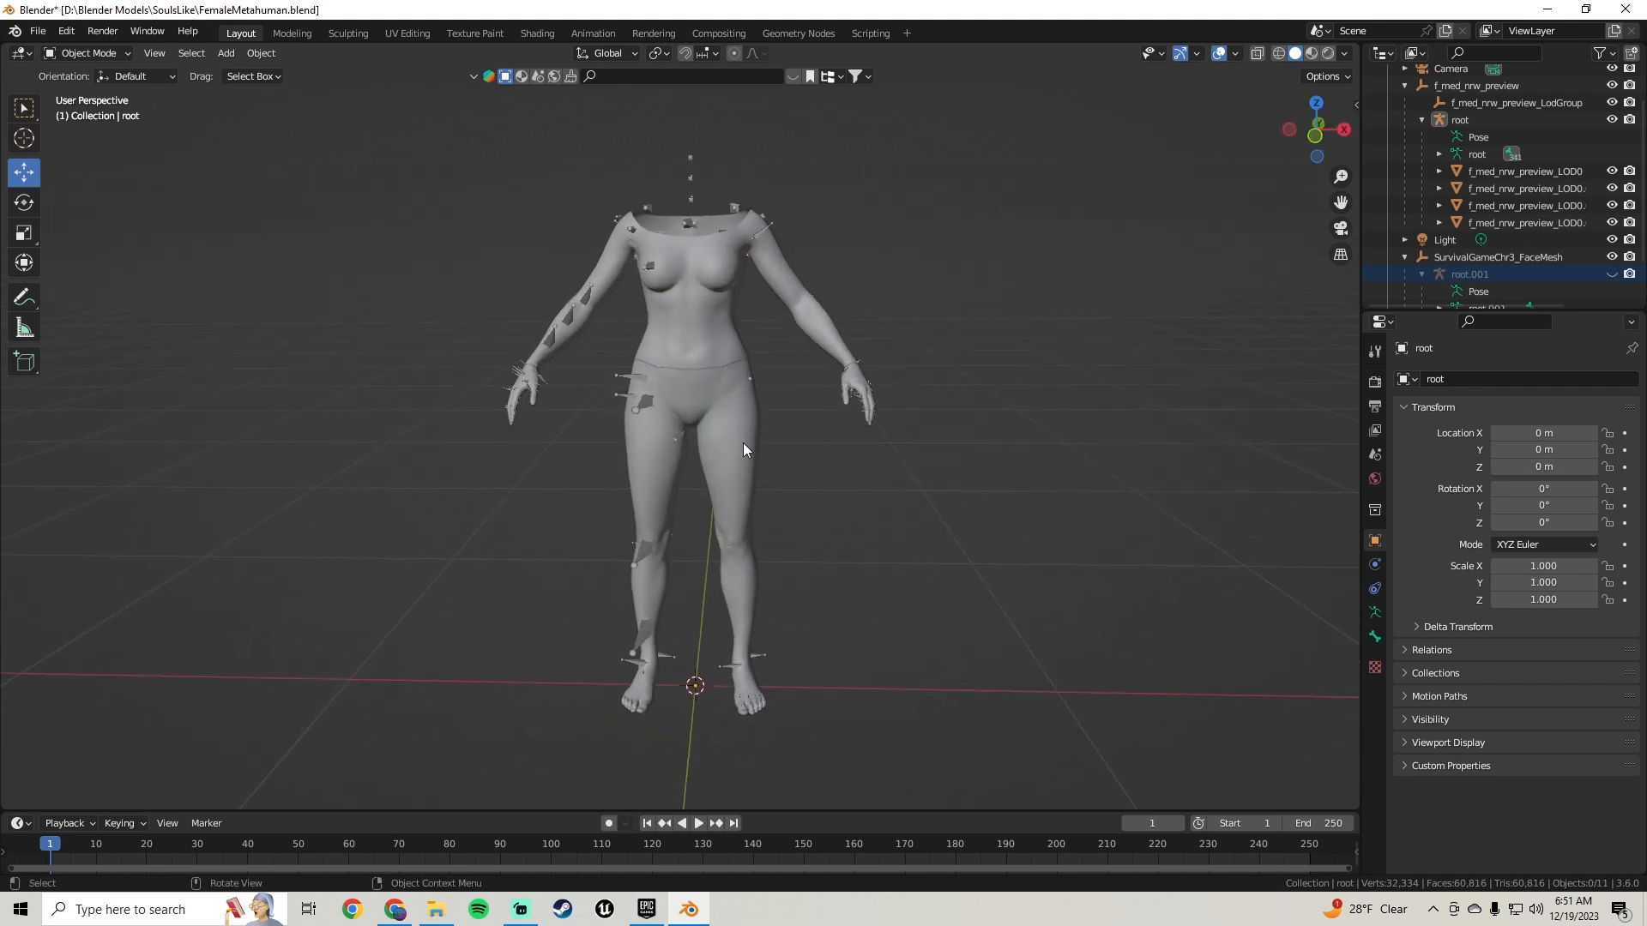
pyautogui.click(681, 387)
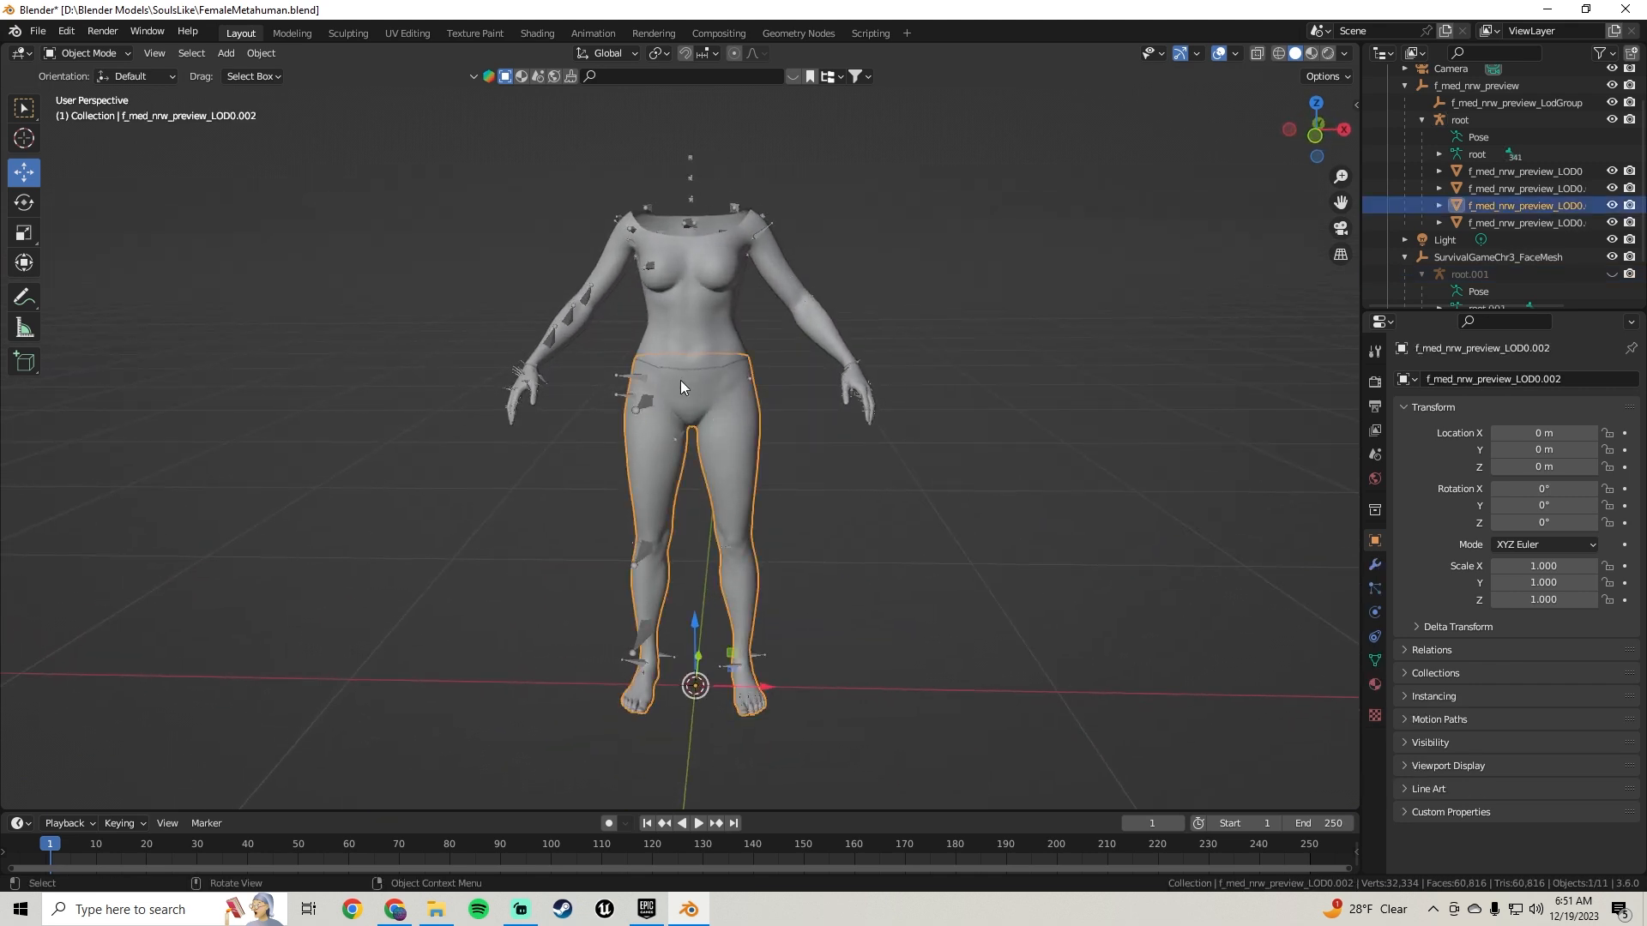
pyautogui.click(808, 456)
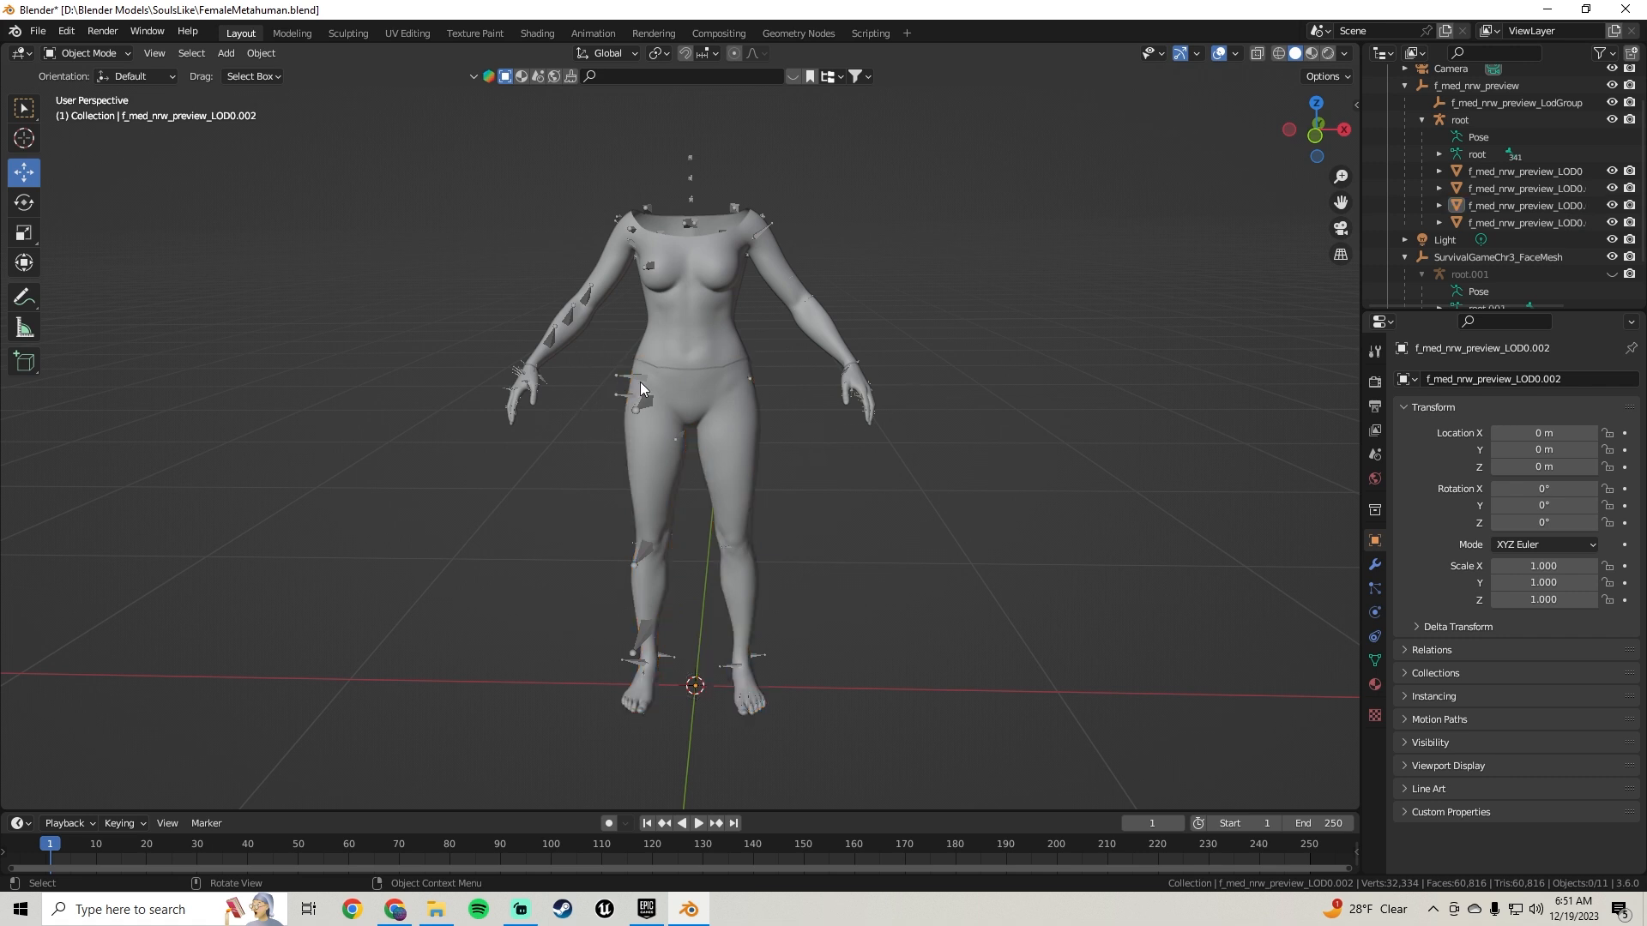
pyautogui.scroll(1, 637, 384)
pyautogui.moveTo(703, 395); pyautogui.dragTo(753, 368, button='middle')
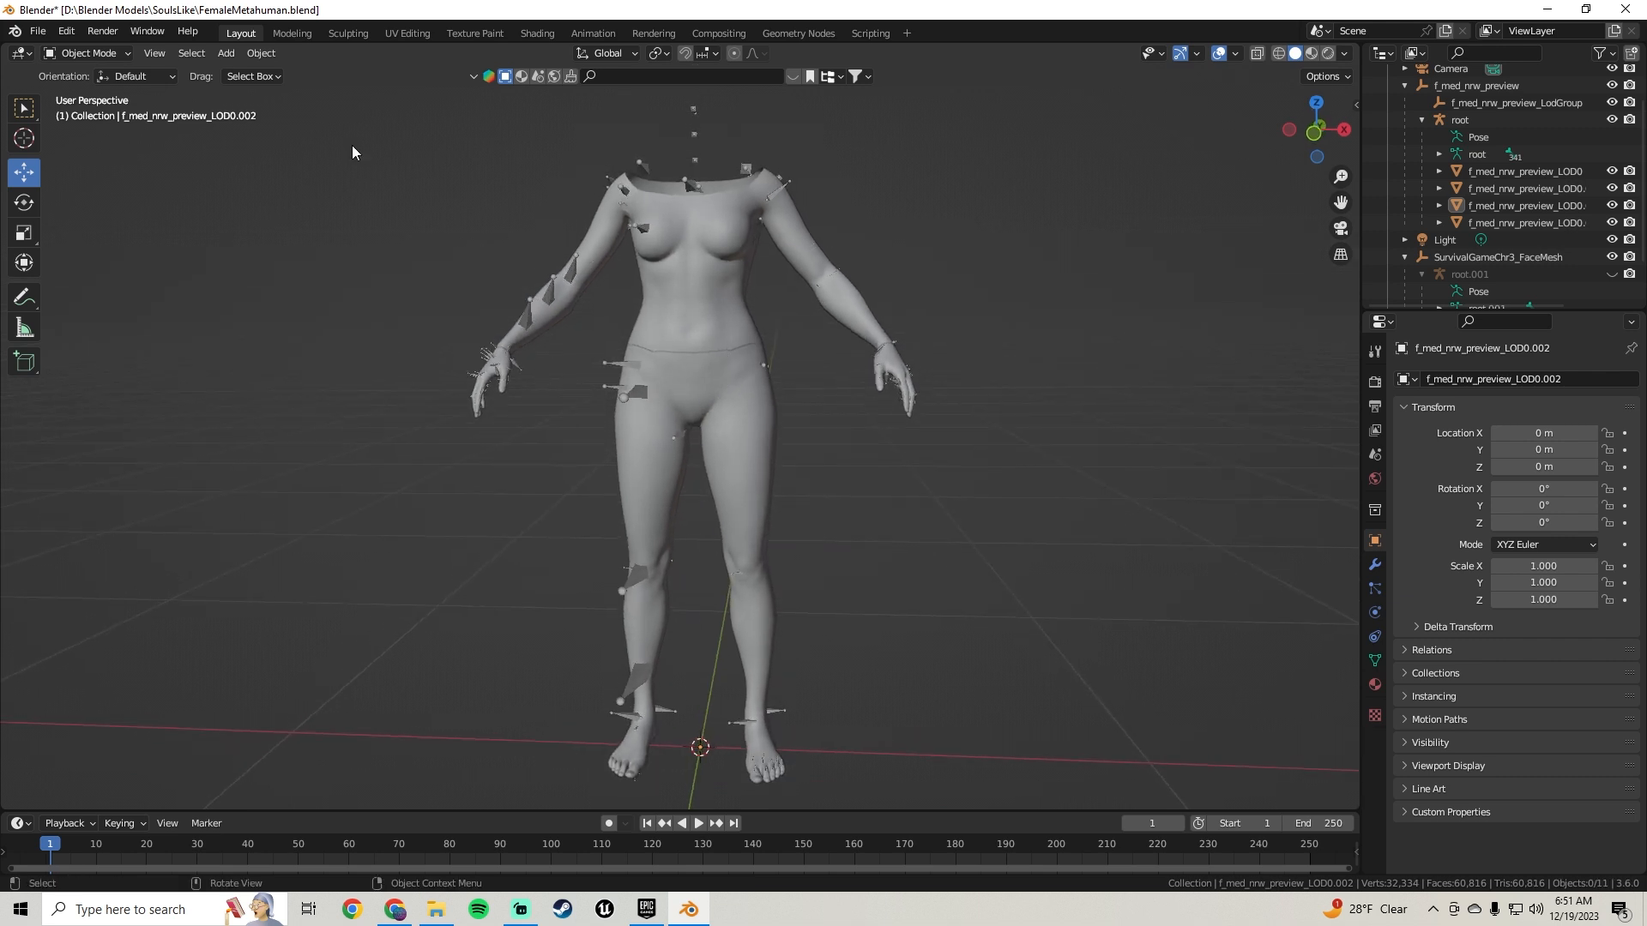
# Step: Import FemaleMetahumanWretchGarmetsCloth.fbx from the FemaleWretch folder with default FBX options, frame the garment on the hips and deselect it
pyautogui.click(39, 31)
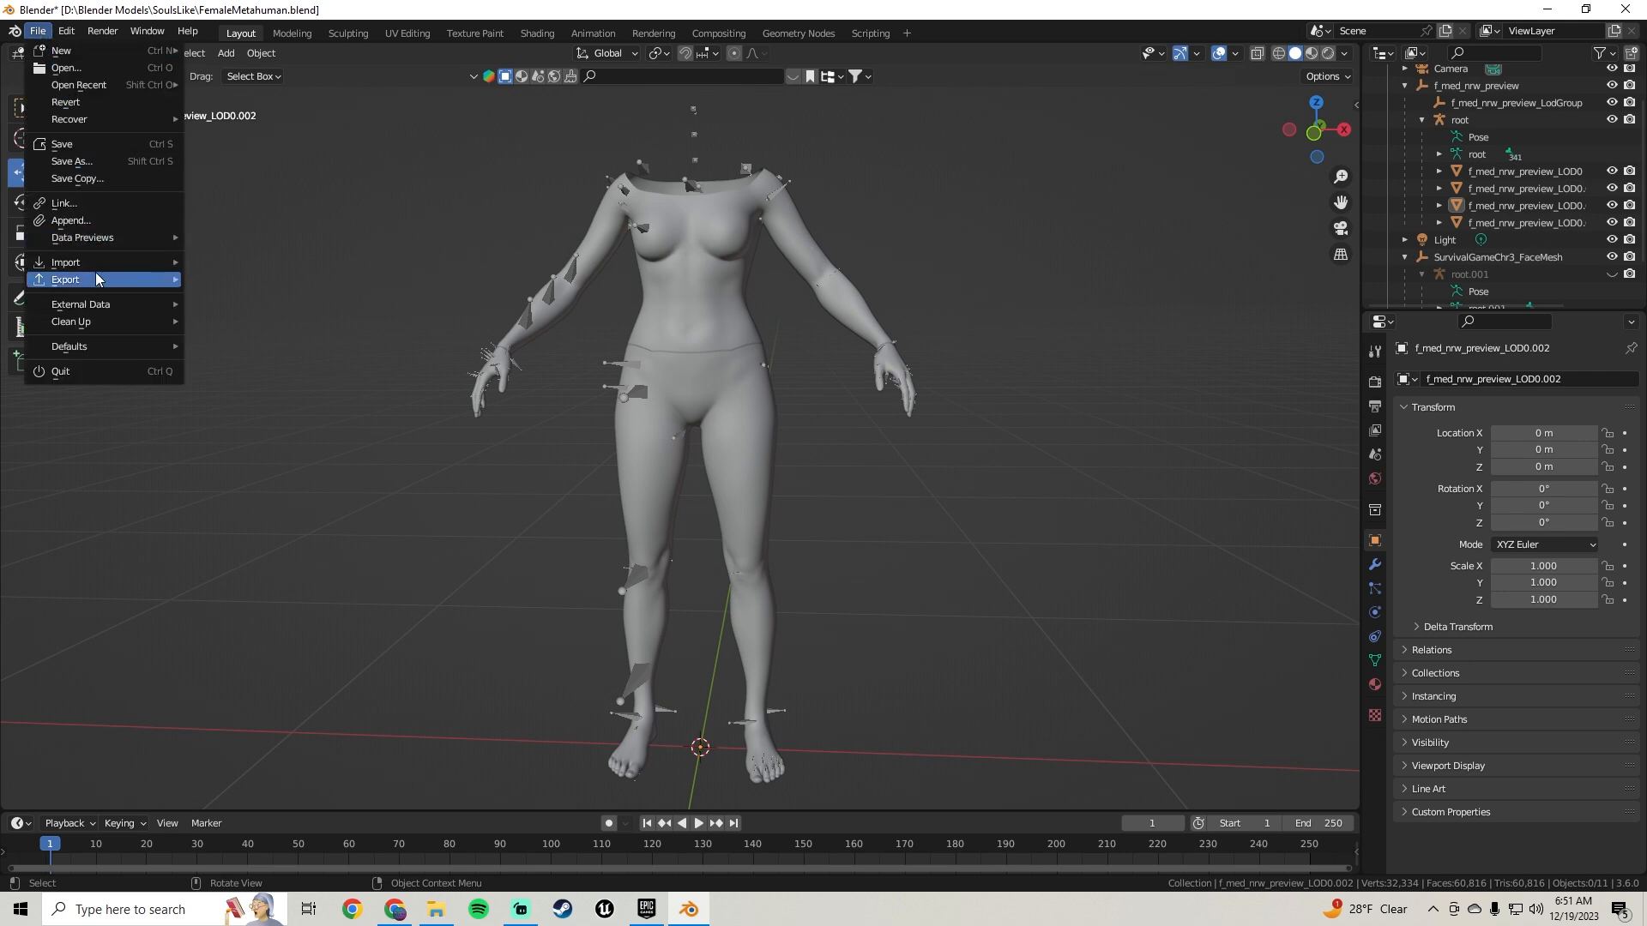
pyautogui.moveTo(103, 264)
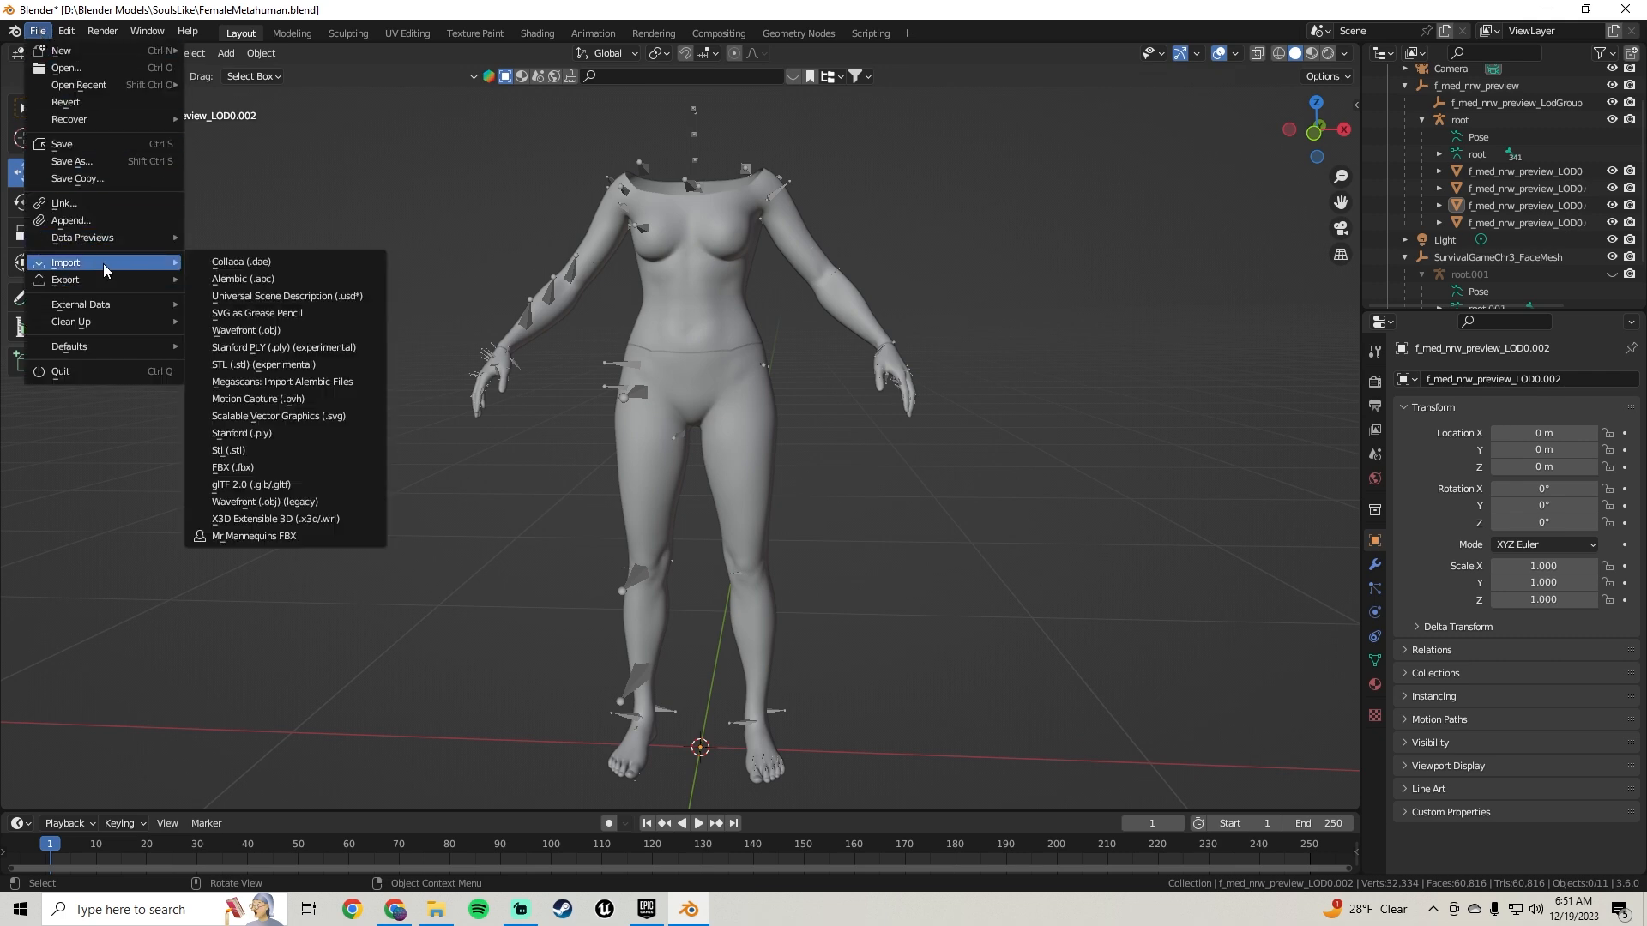
pyautogui.click(246, 469)
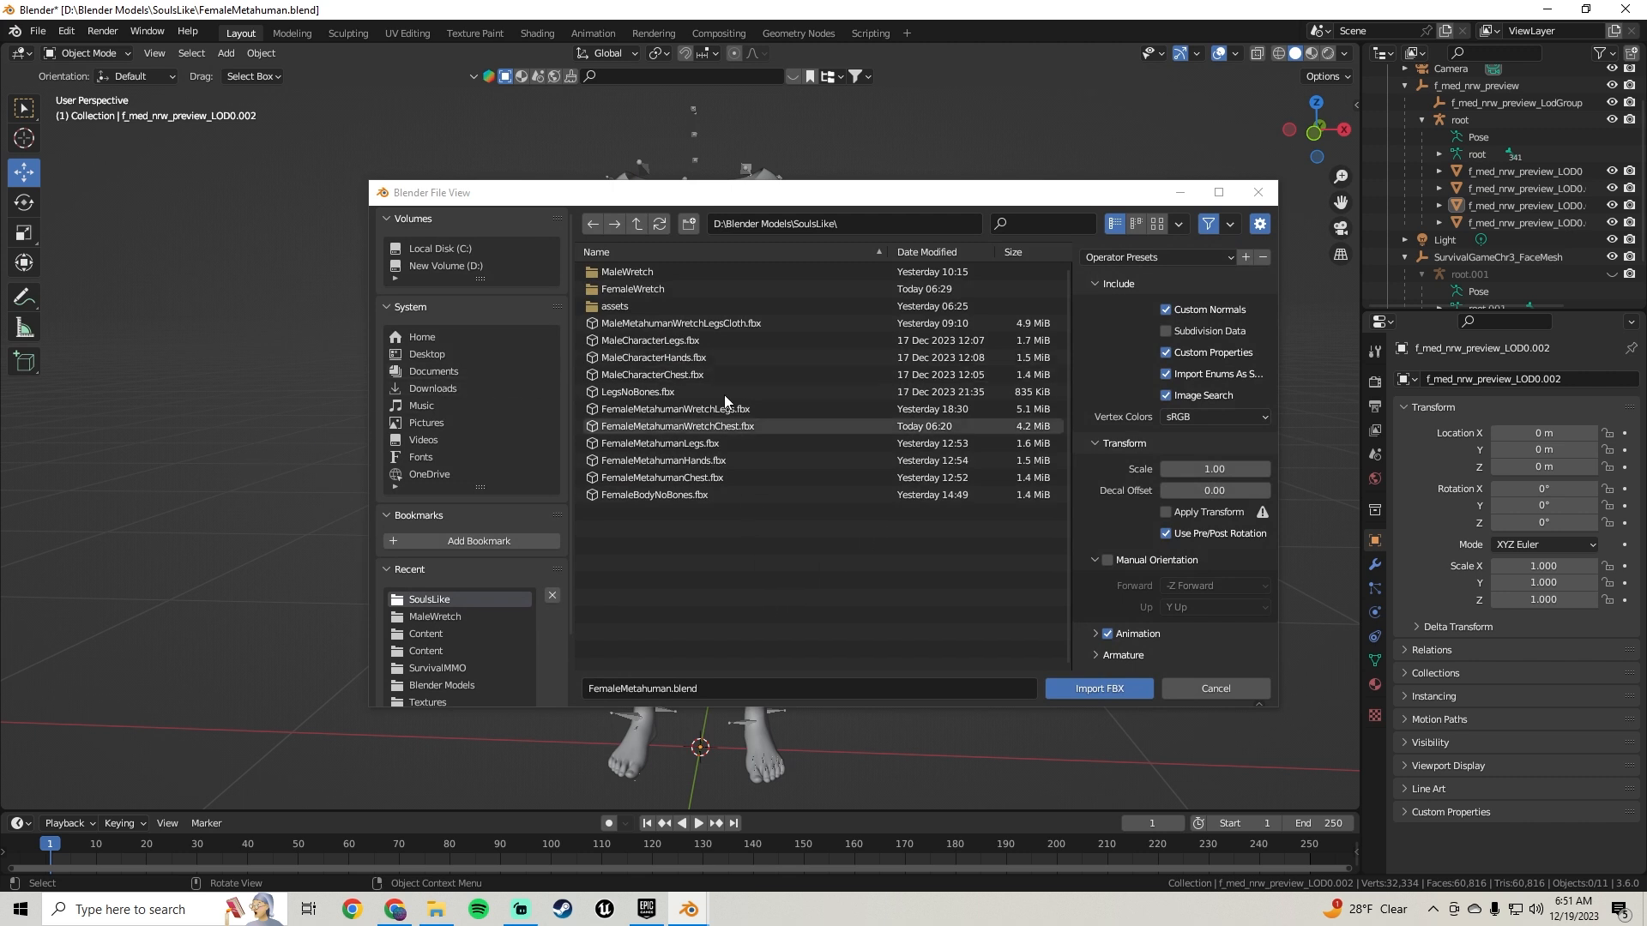
pyautogui.doubleClick(621, 292)
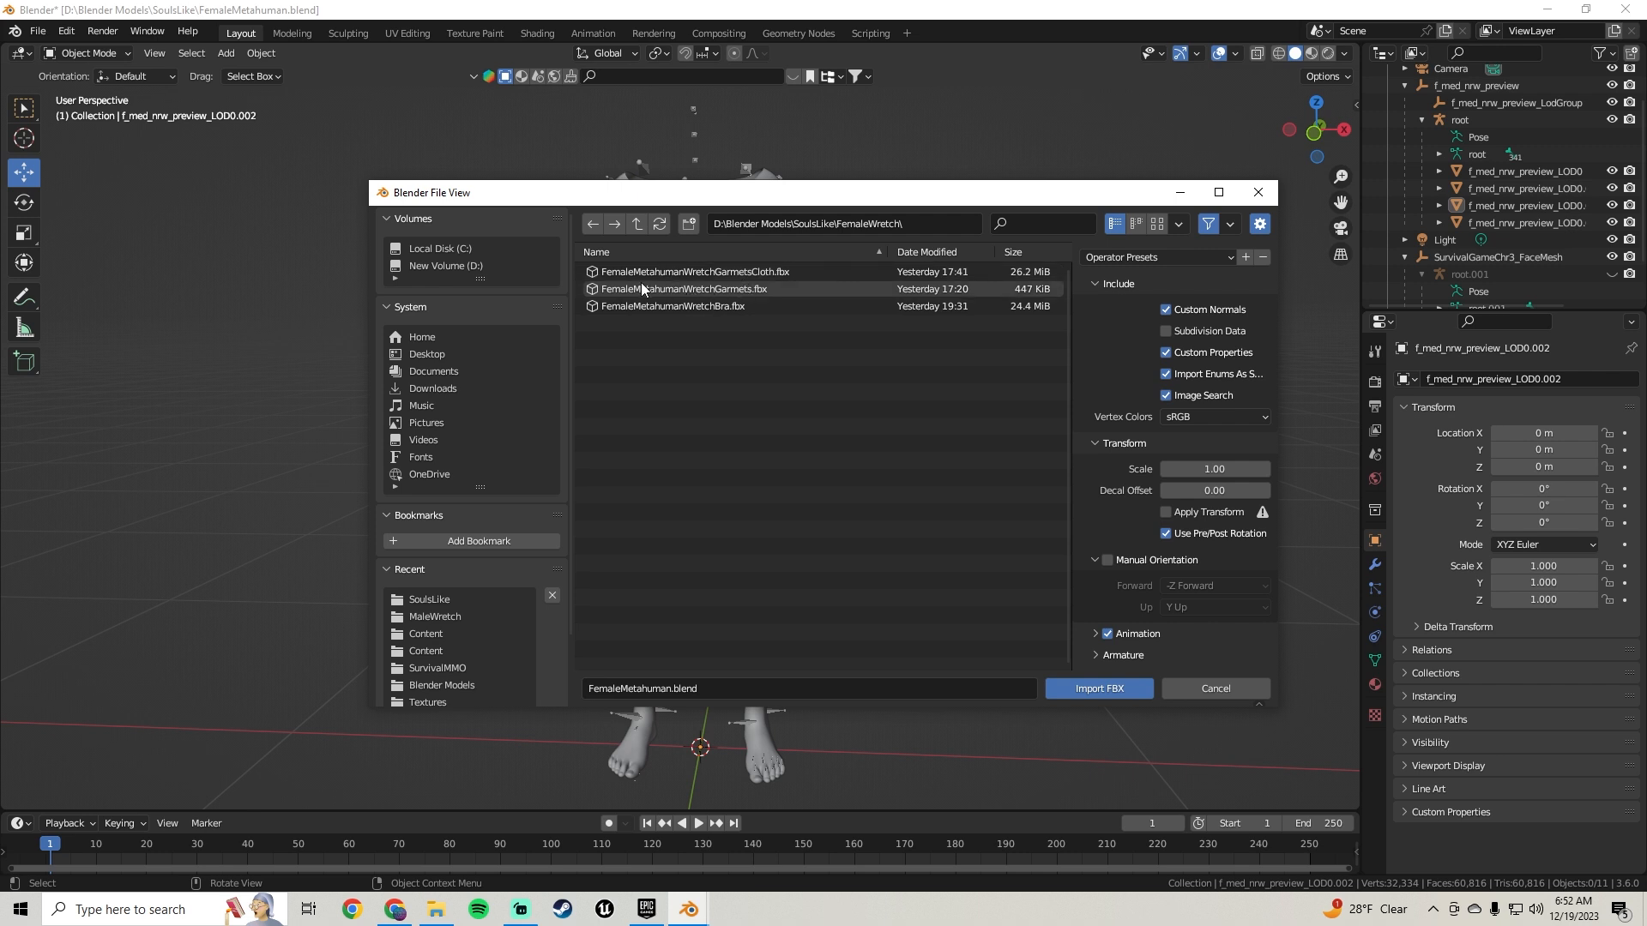
pyautogui.click(710, 288)
pyautogui.click(701, 274)
pyautogui.click(682, 306)
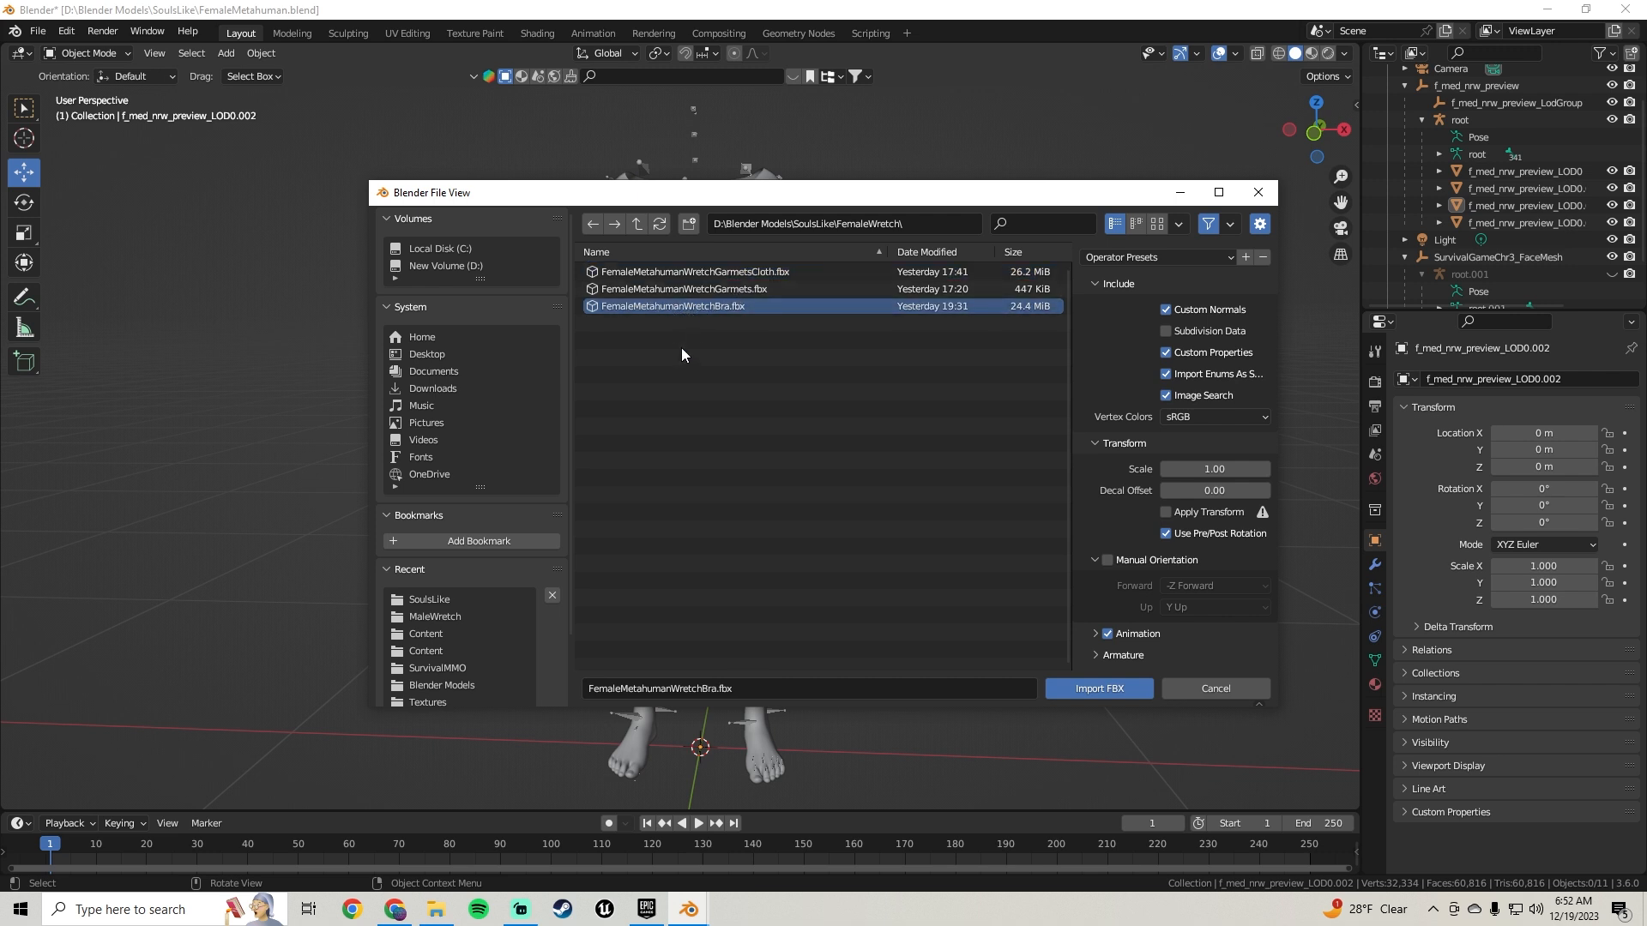
pyautogui.click(663, 371)
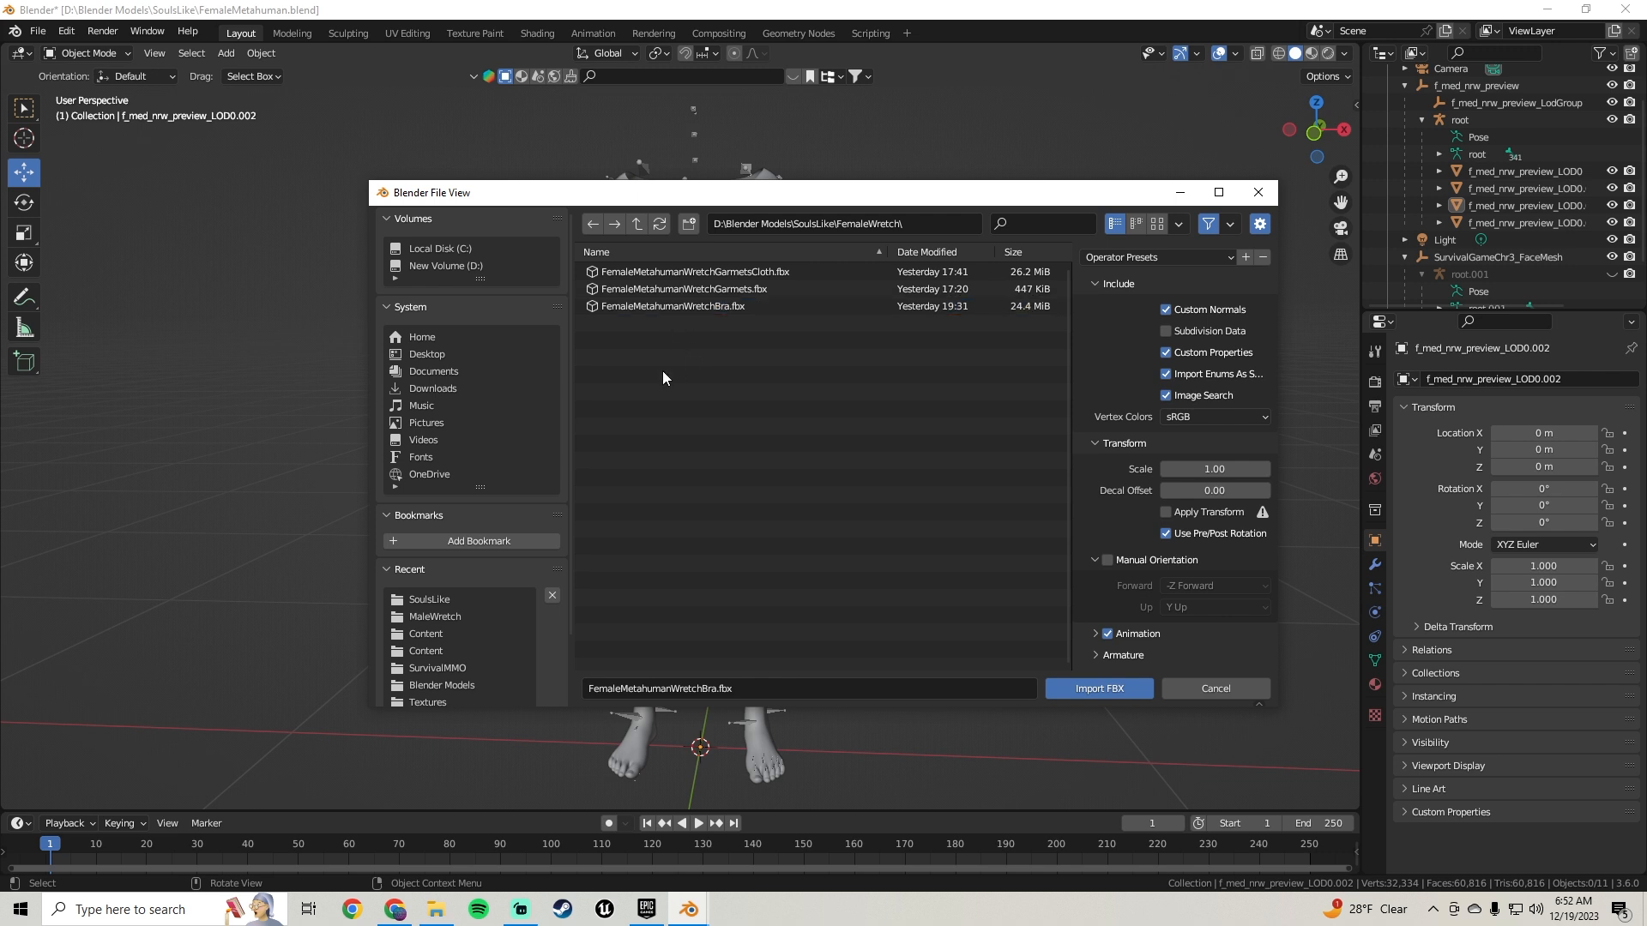
pyautogui.click(697, 273)
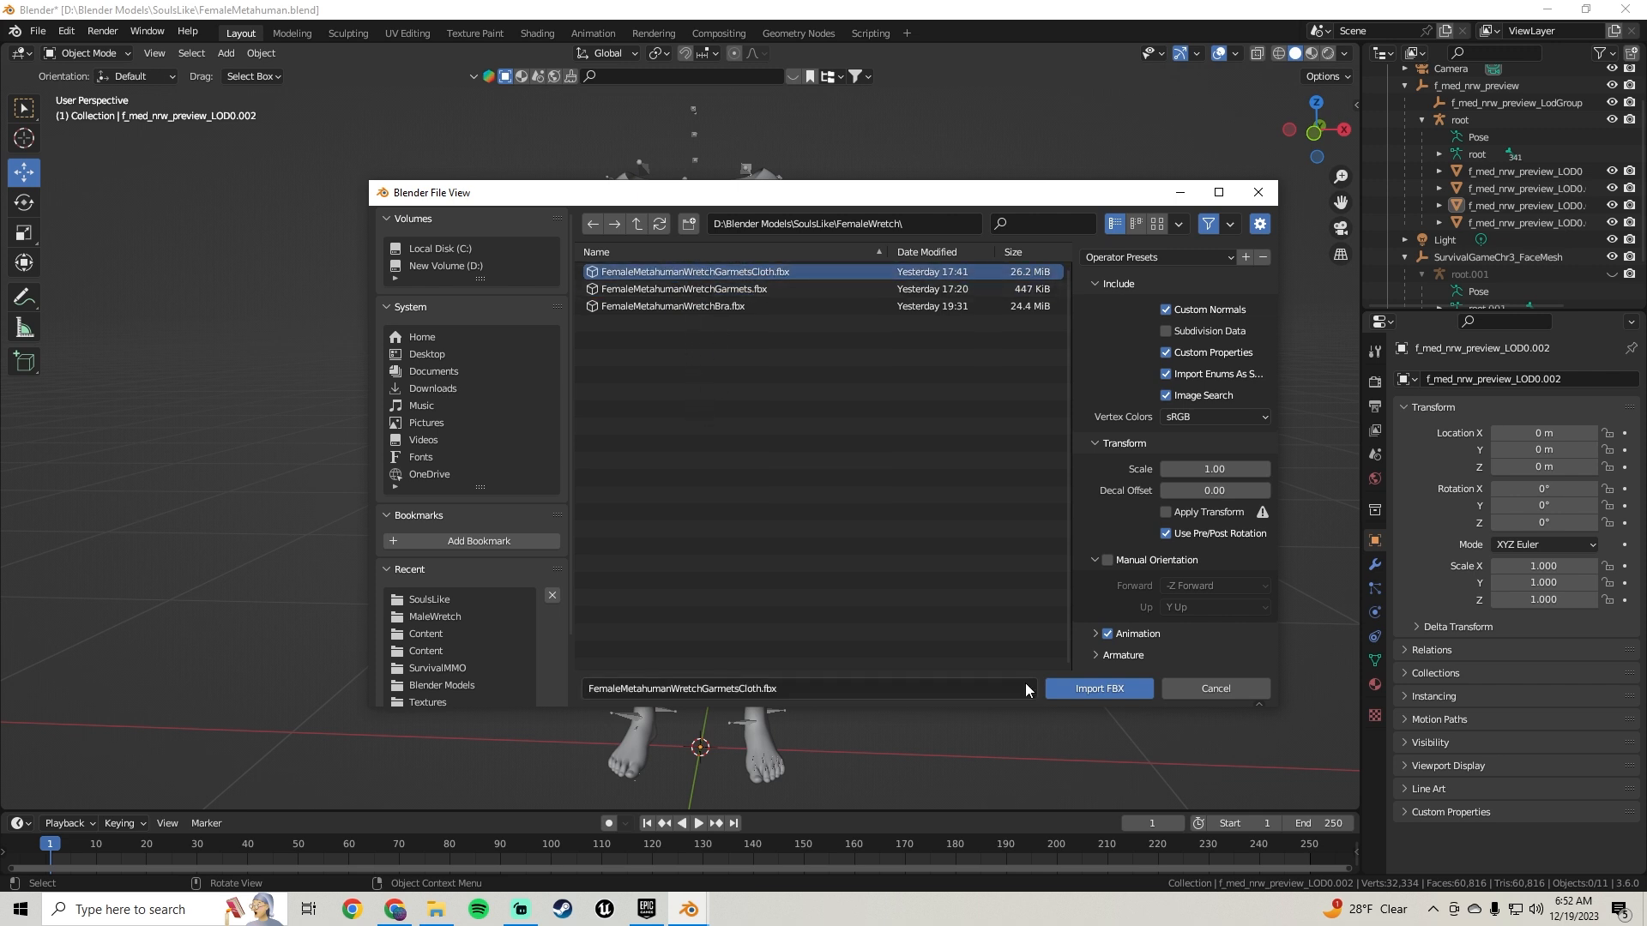
pyautogui.click(1059, 687)
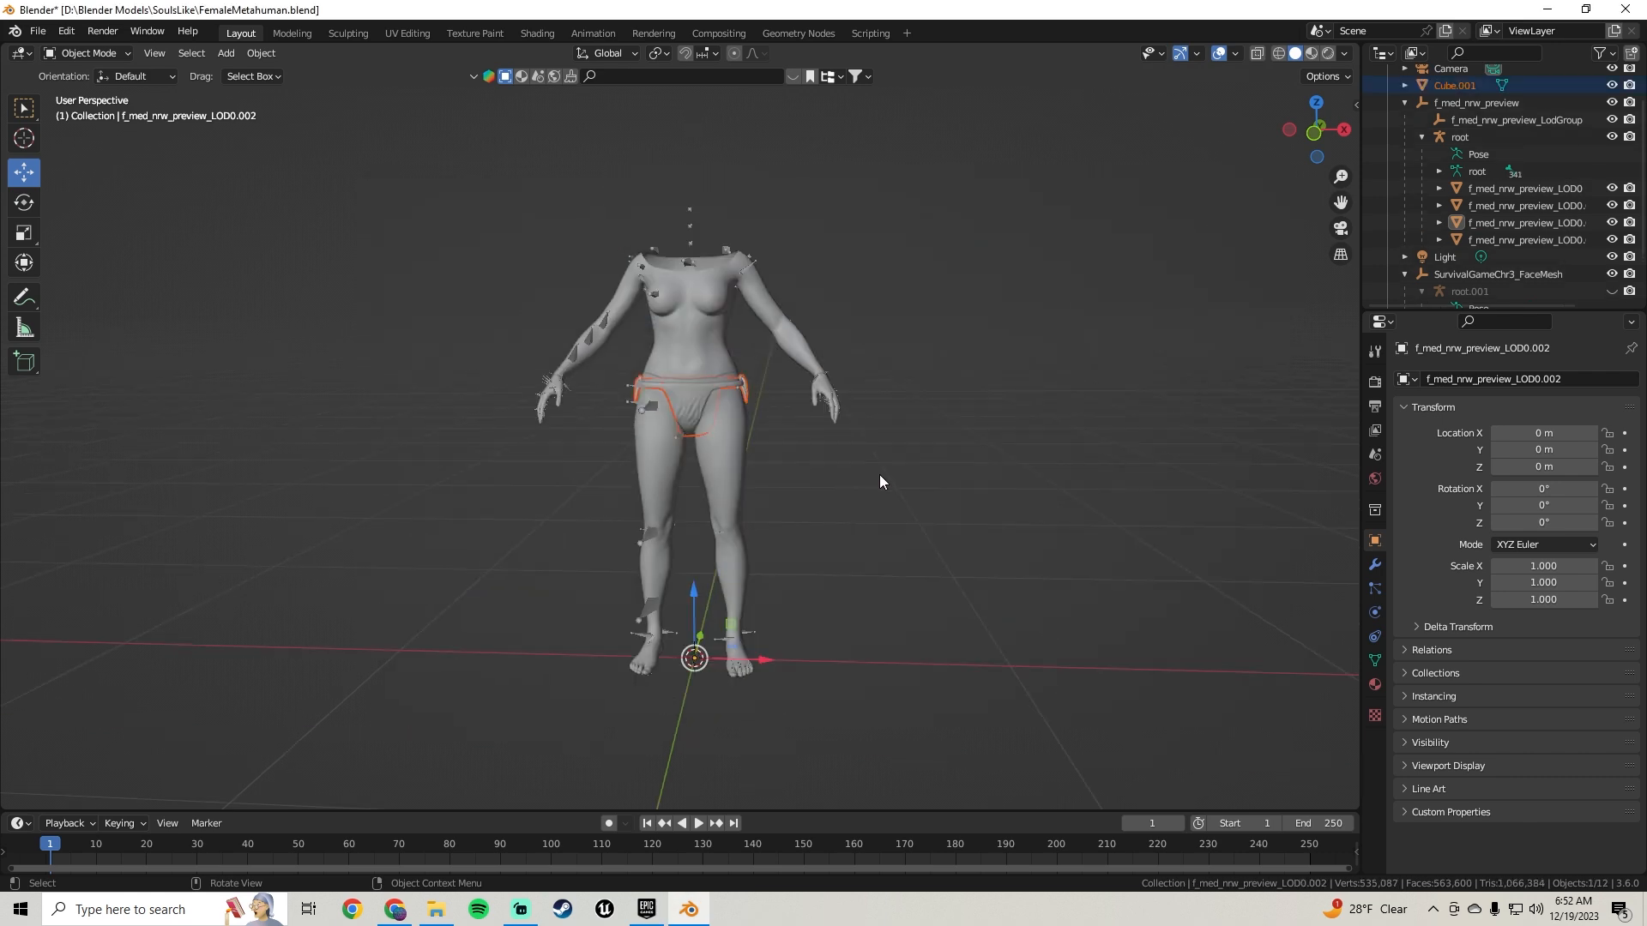
pyautogui.scroll(3, 843, 449)
pyautogui.moveTo(696, 386); pyautogui.dragTo(677, 355, button='middle')
pyautogui.click(841, 404)
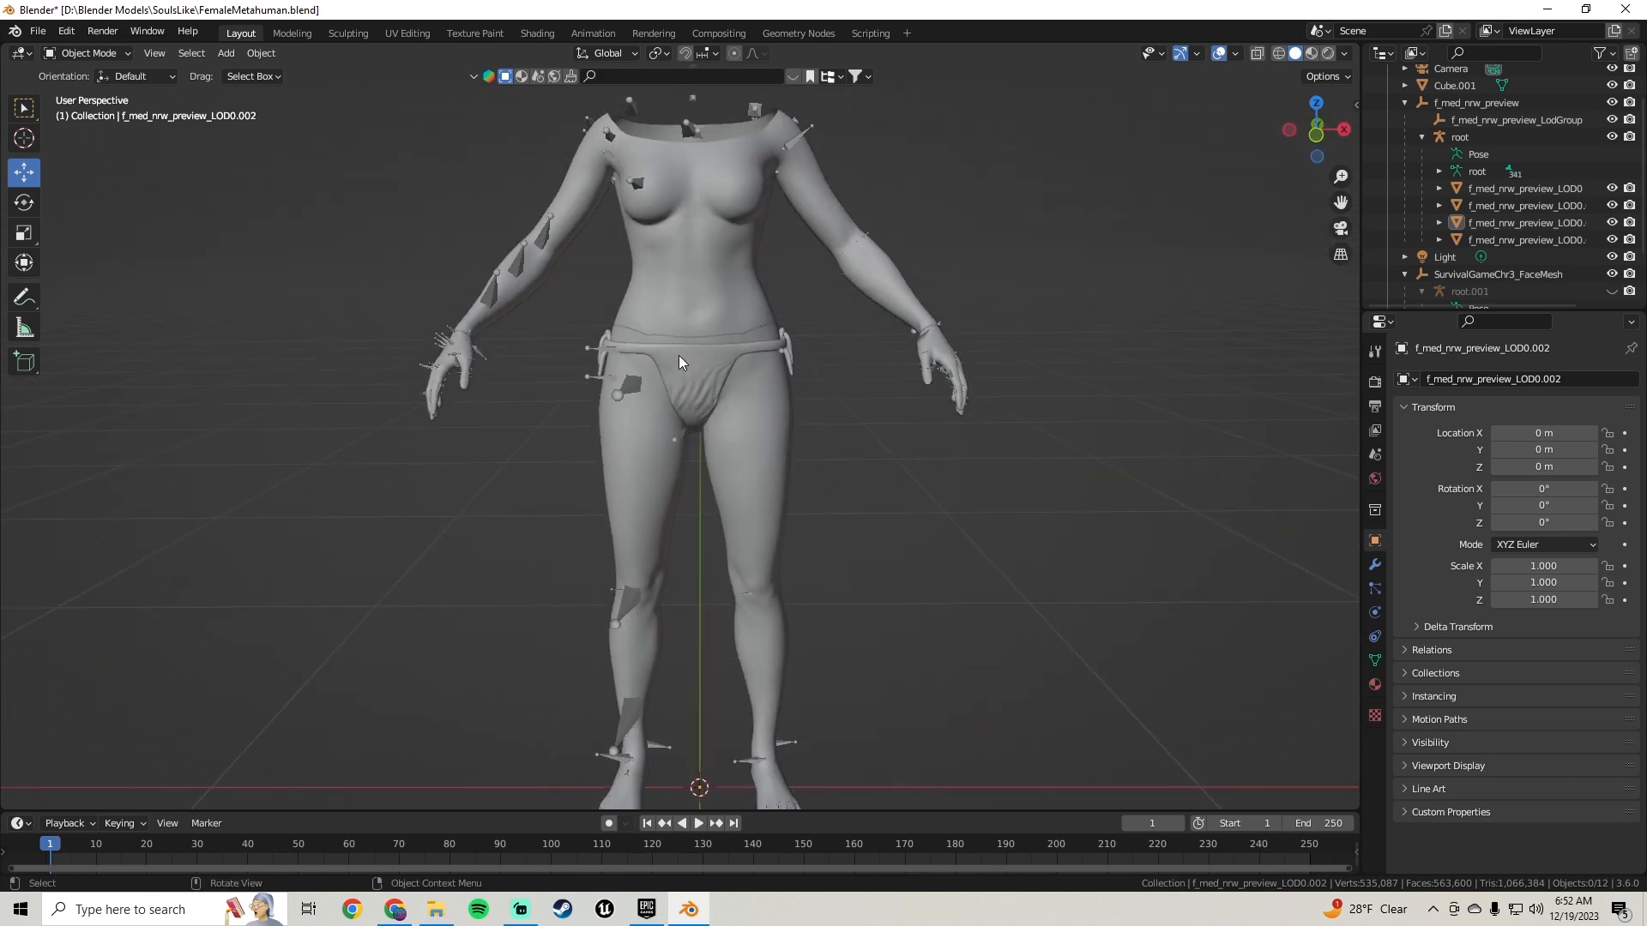
# Step: Import FemaleMetahumanWretchBra.fbx from the FemaleWretch folder with default FBX options
pyautogui.click(38, 34)
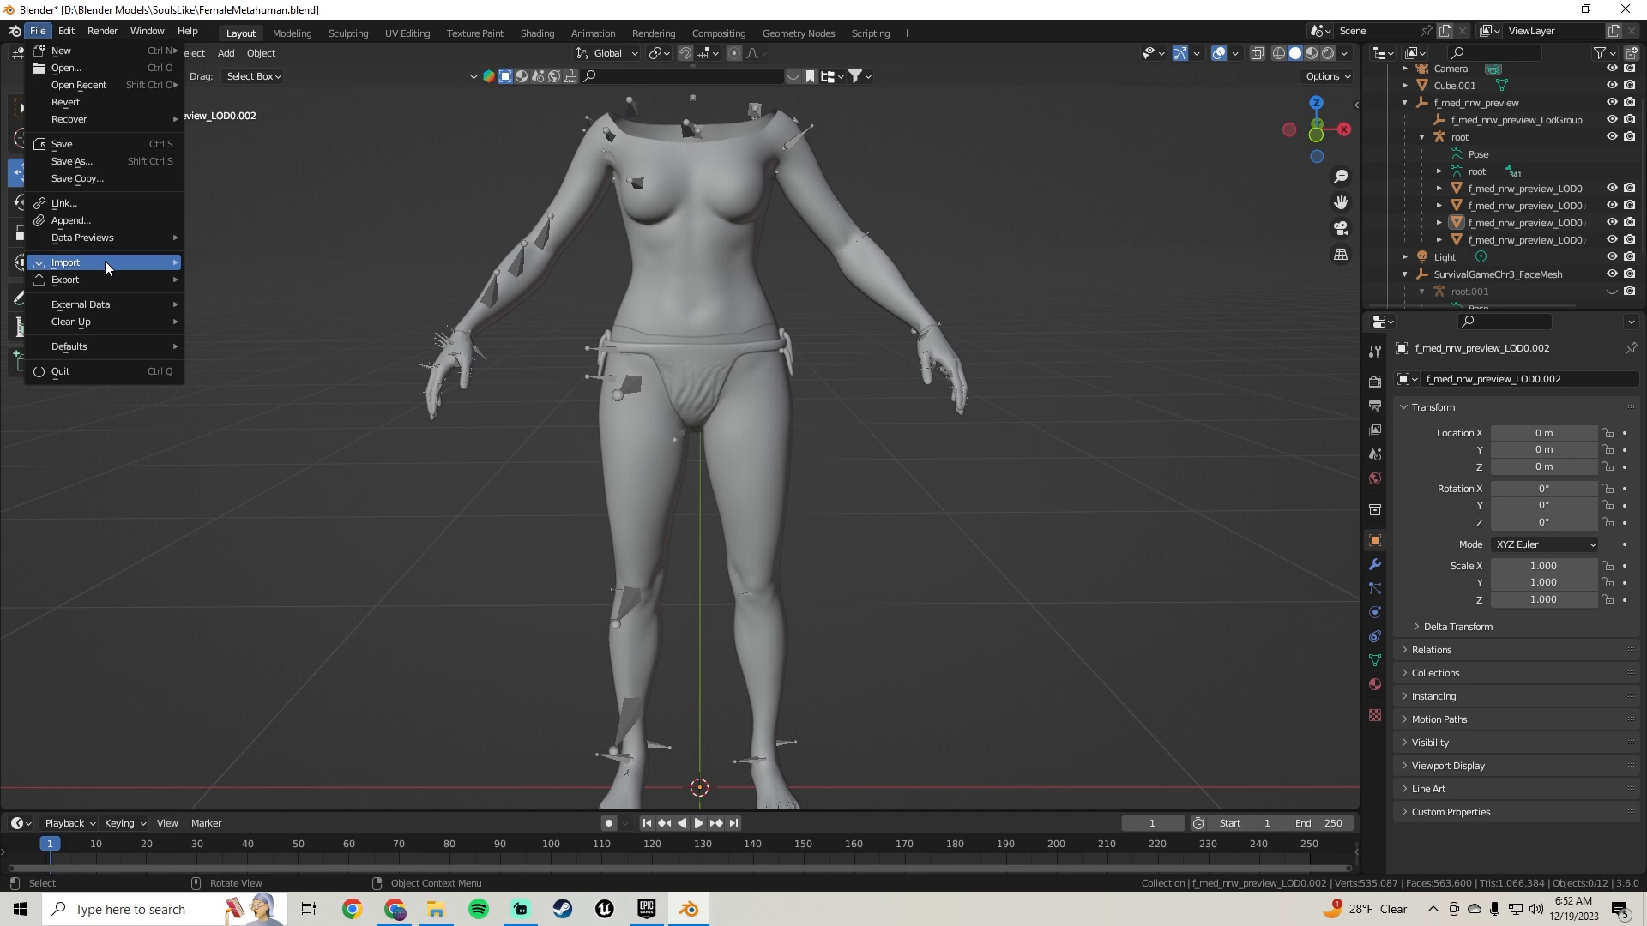
pyautogui.moveTo(107, 264)
pyautogui.click(260, 467)
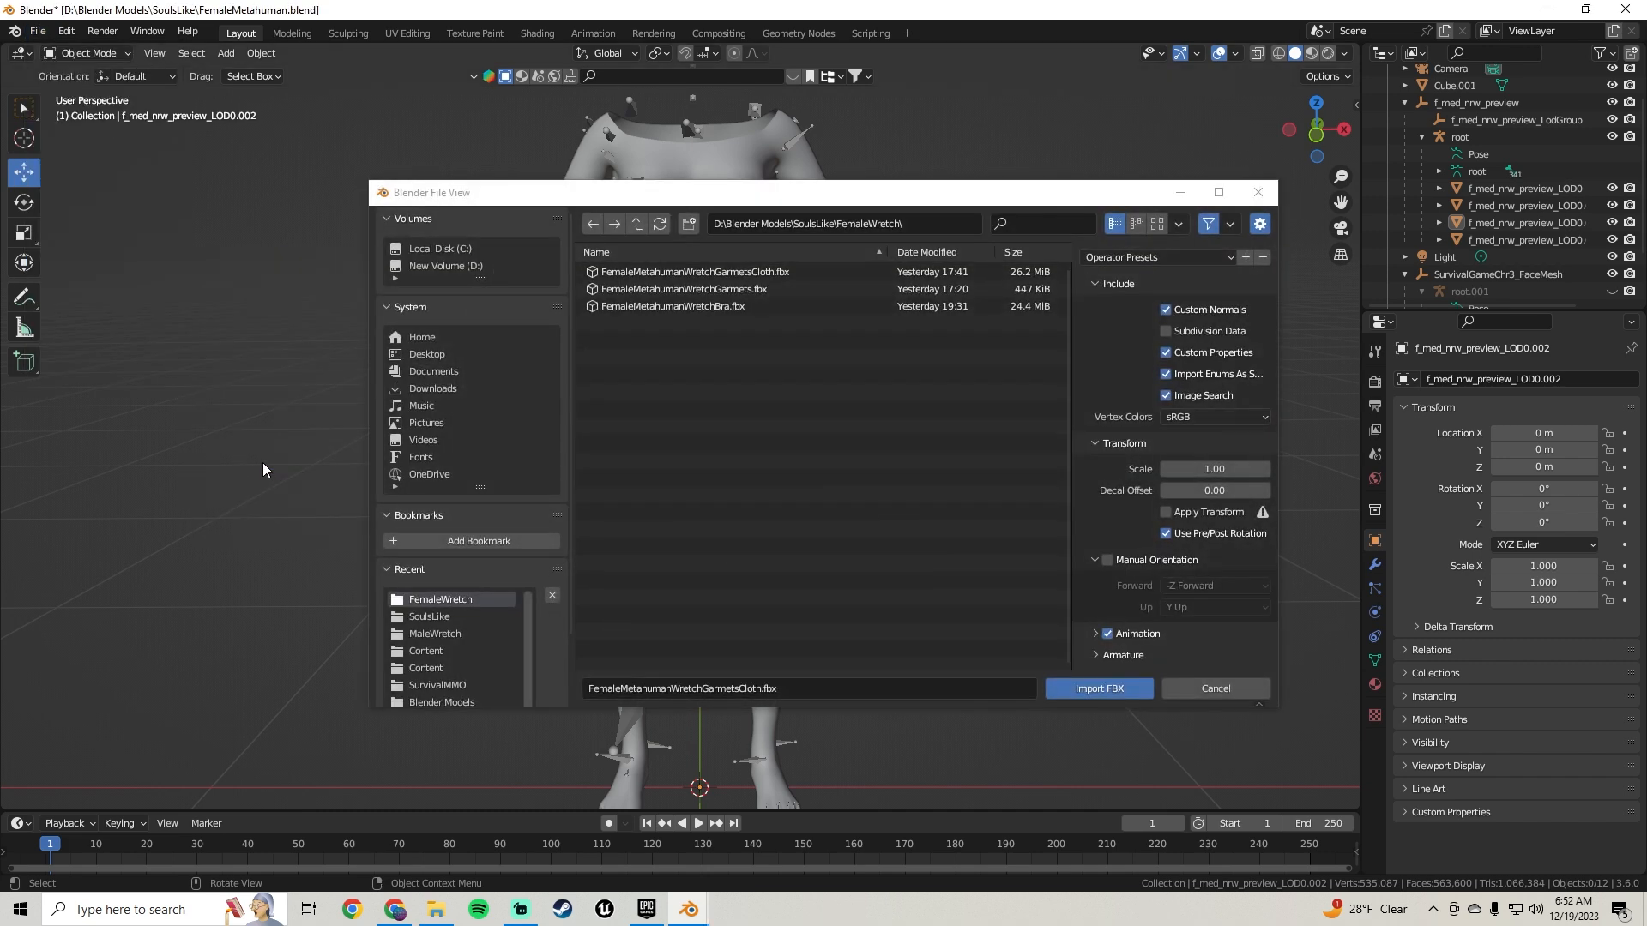
pyautogui.click(697, 304)
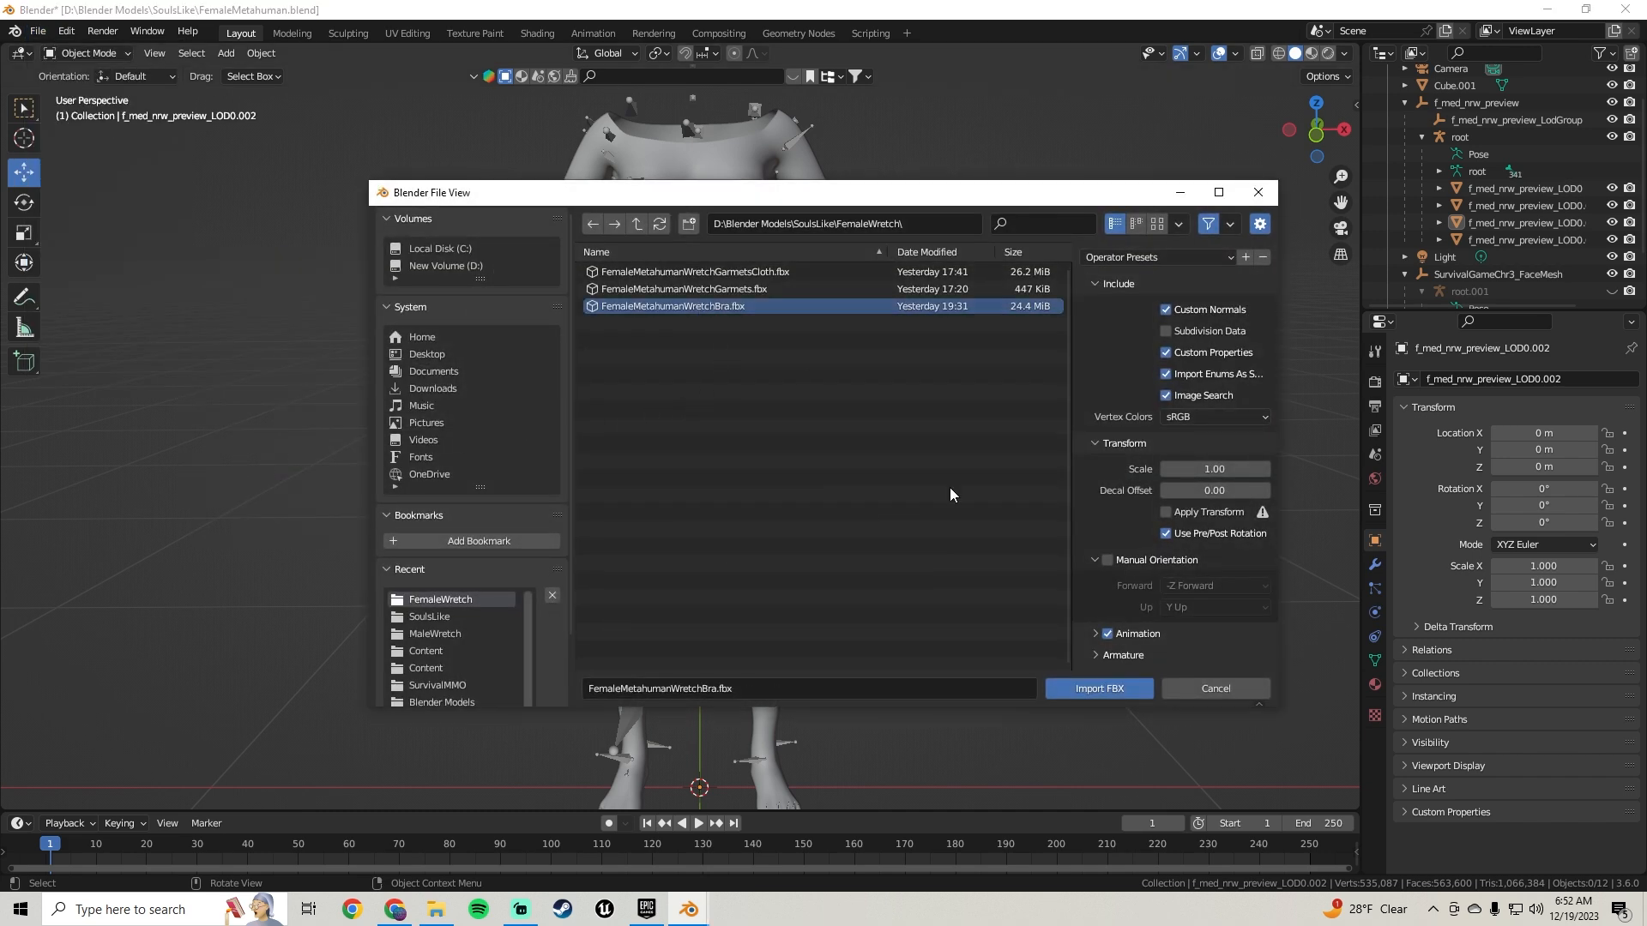
pyautogui.click(1084, 687)
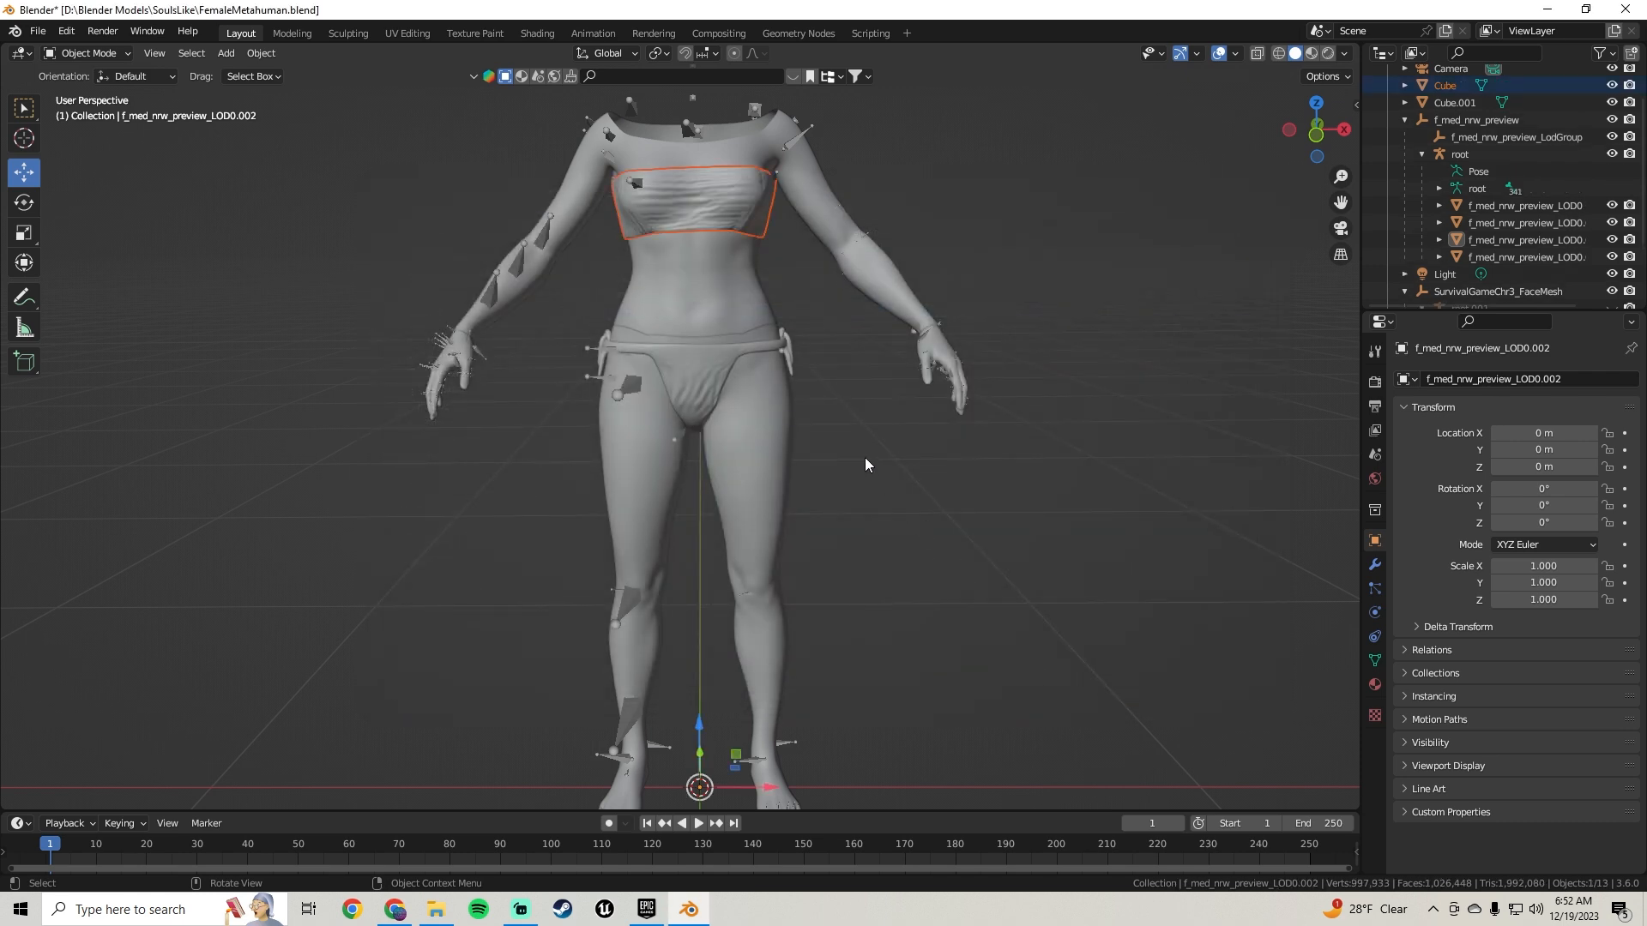
# Step: Save the scene under the name FemaleMetahumanWretch.blend in the SoulsLike folder, overwriting the existing file
pyautogui.click(36, 33)
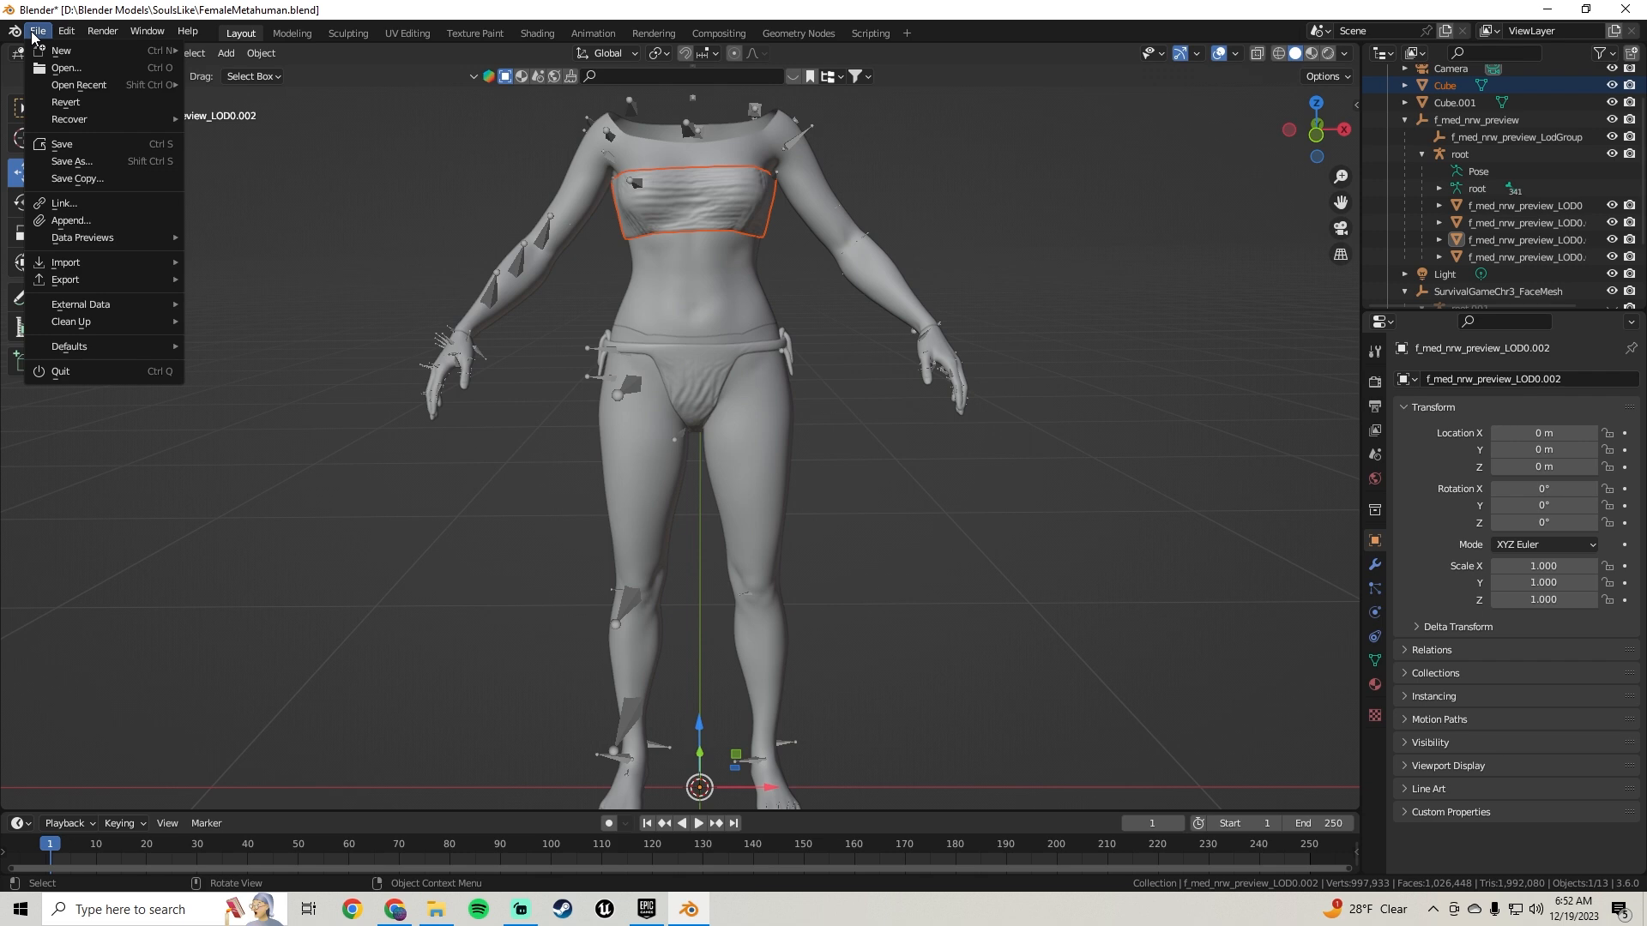
pyautogui.click(85, 161)
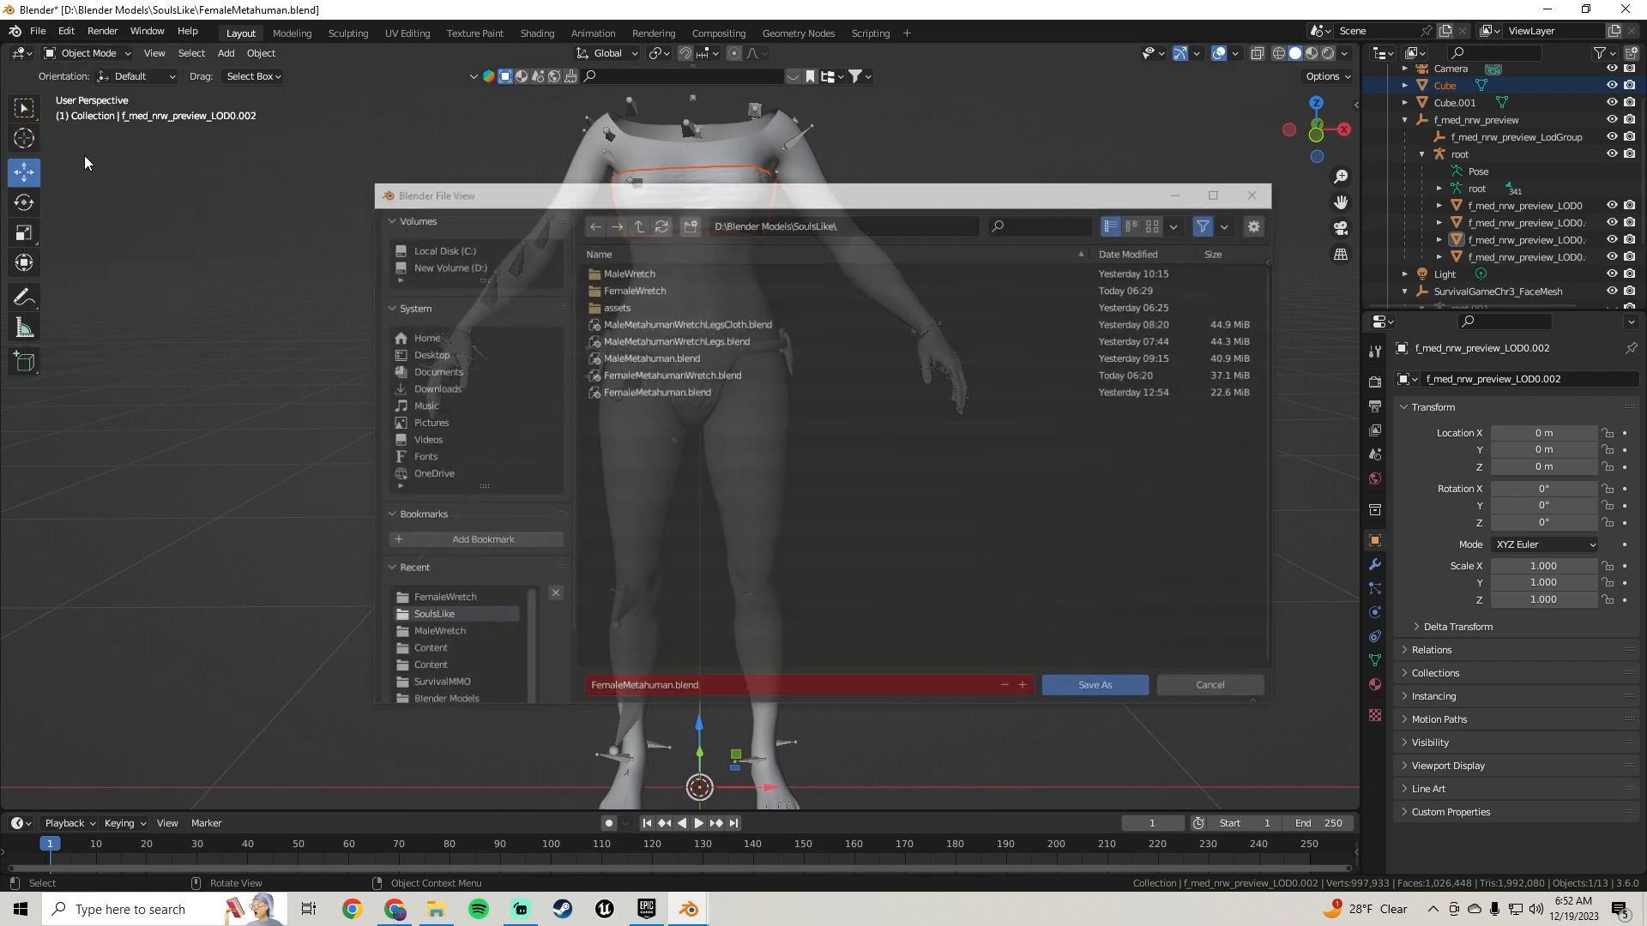
pyautogui.click(667, 688)
pyautogui.click(670, 687)
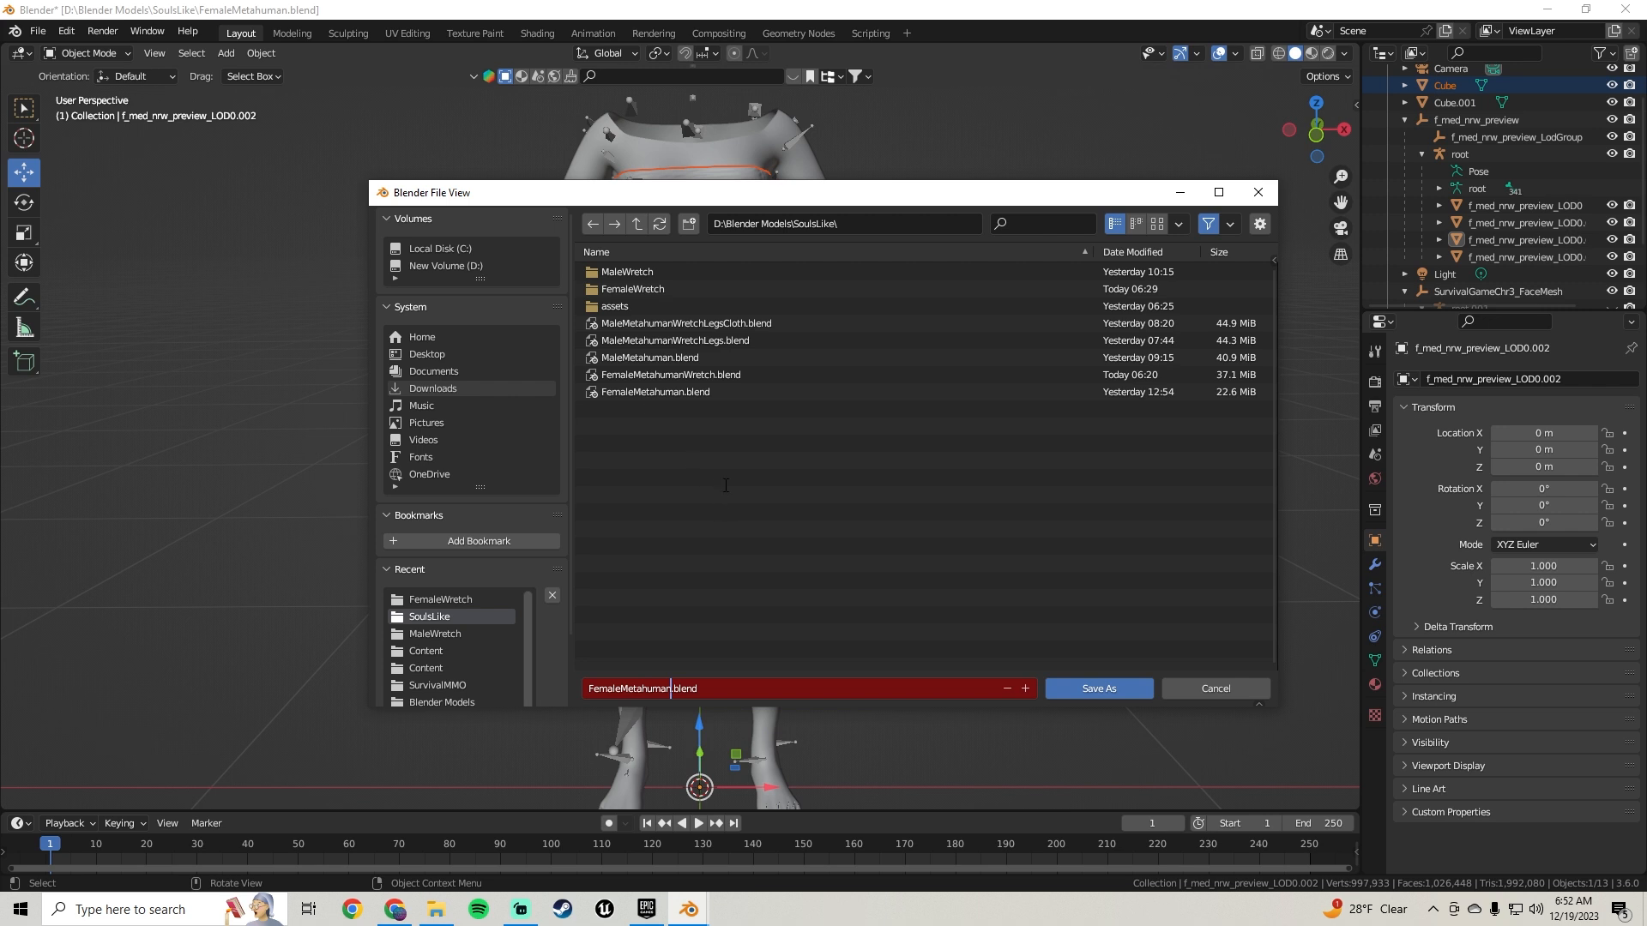
pyautogui.click(639, 374)
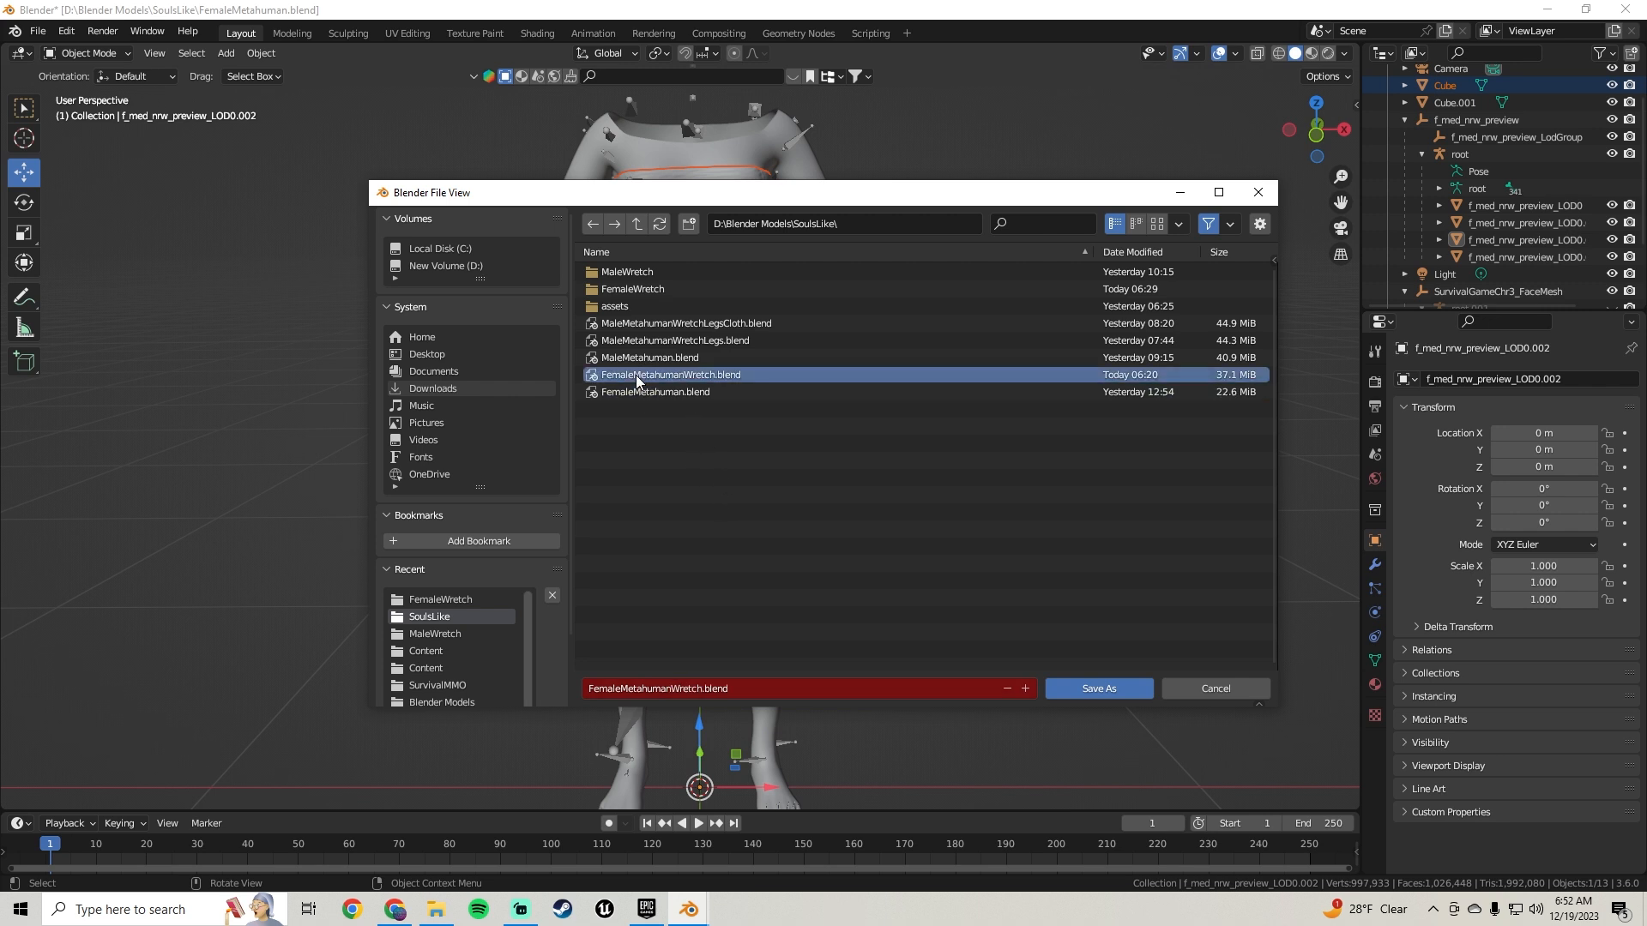
pyautogui.click(1074, 689)
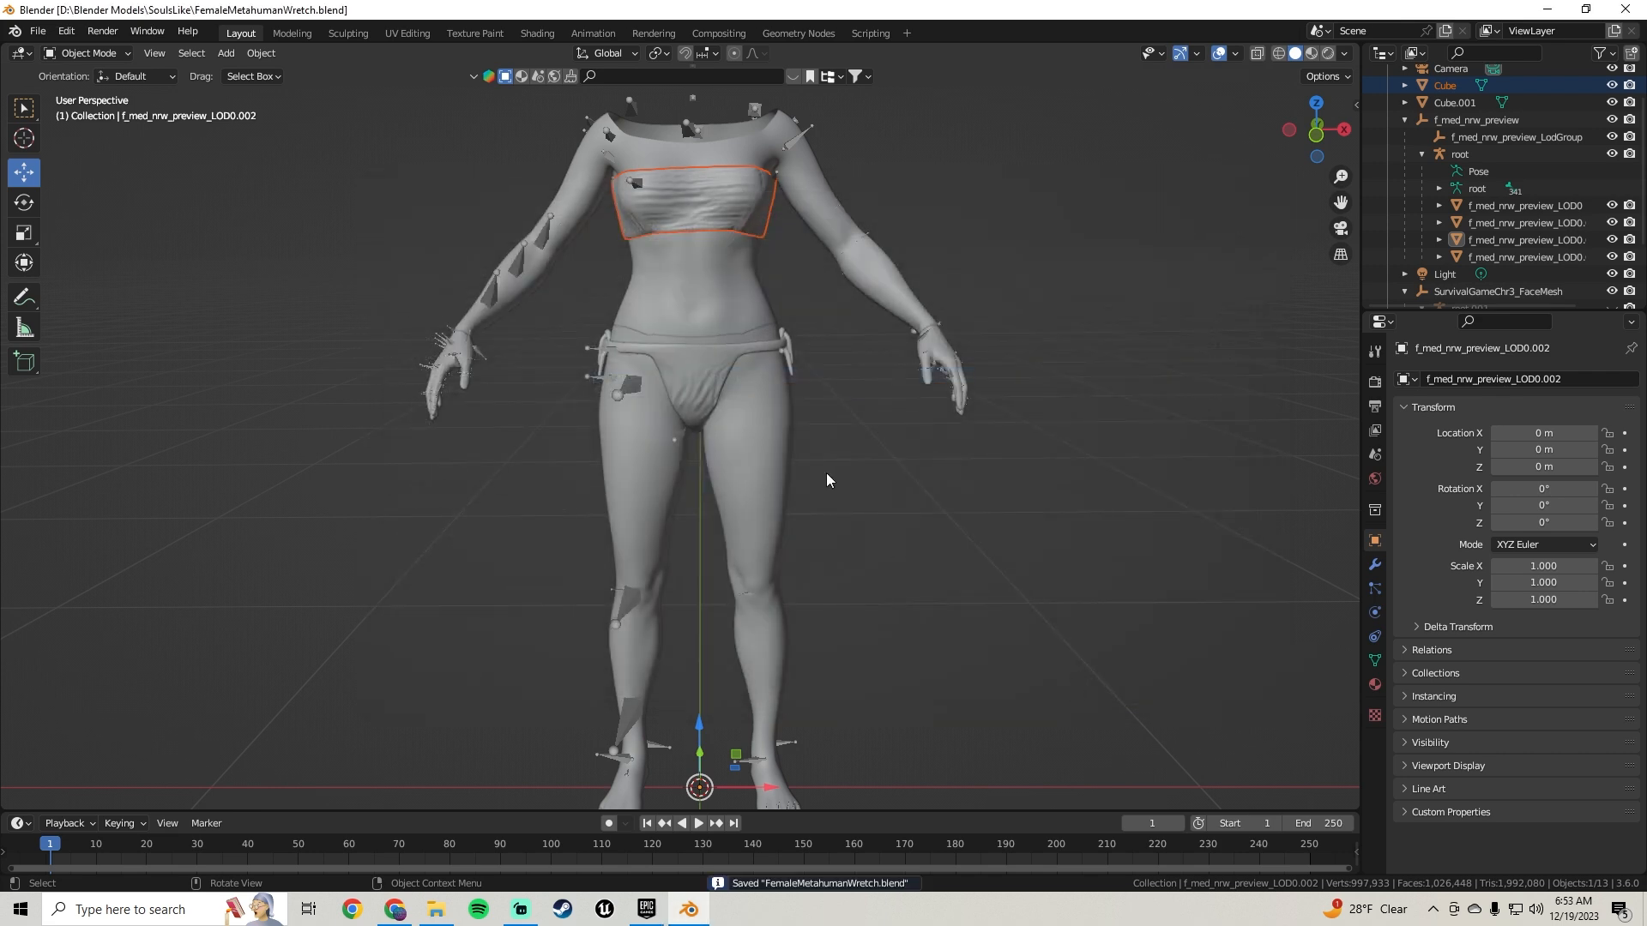
# Step: Check the garments in Material Preview shading, inspect the hip garment's White_Cloth material, and return to Solid shading
pyautogui.click(844, 417)
pyautogui.moveTo(846, 417)
pyautogui.mouseDown(button='middle')
pyautogui.moveTo(838, 508)
pyautogui.moveTo(834, 426)
pyautogui.mouseUp(button='middle')
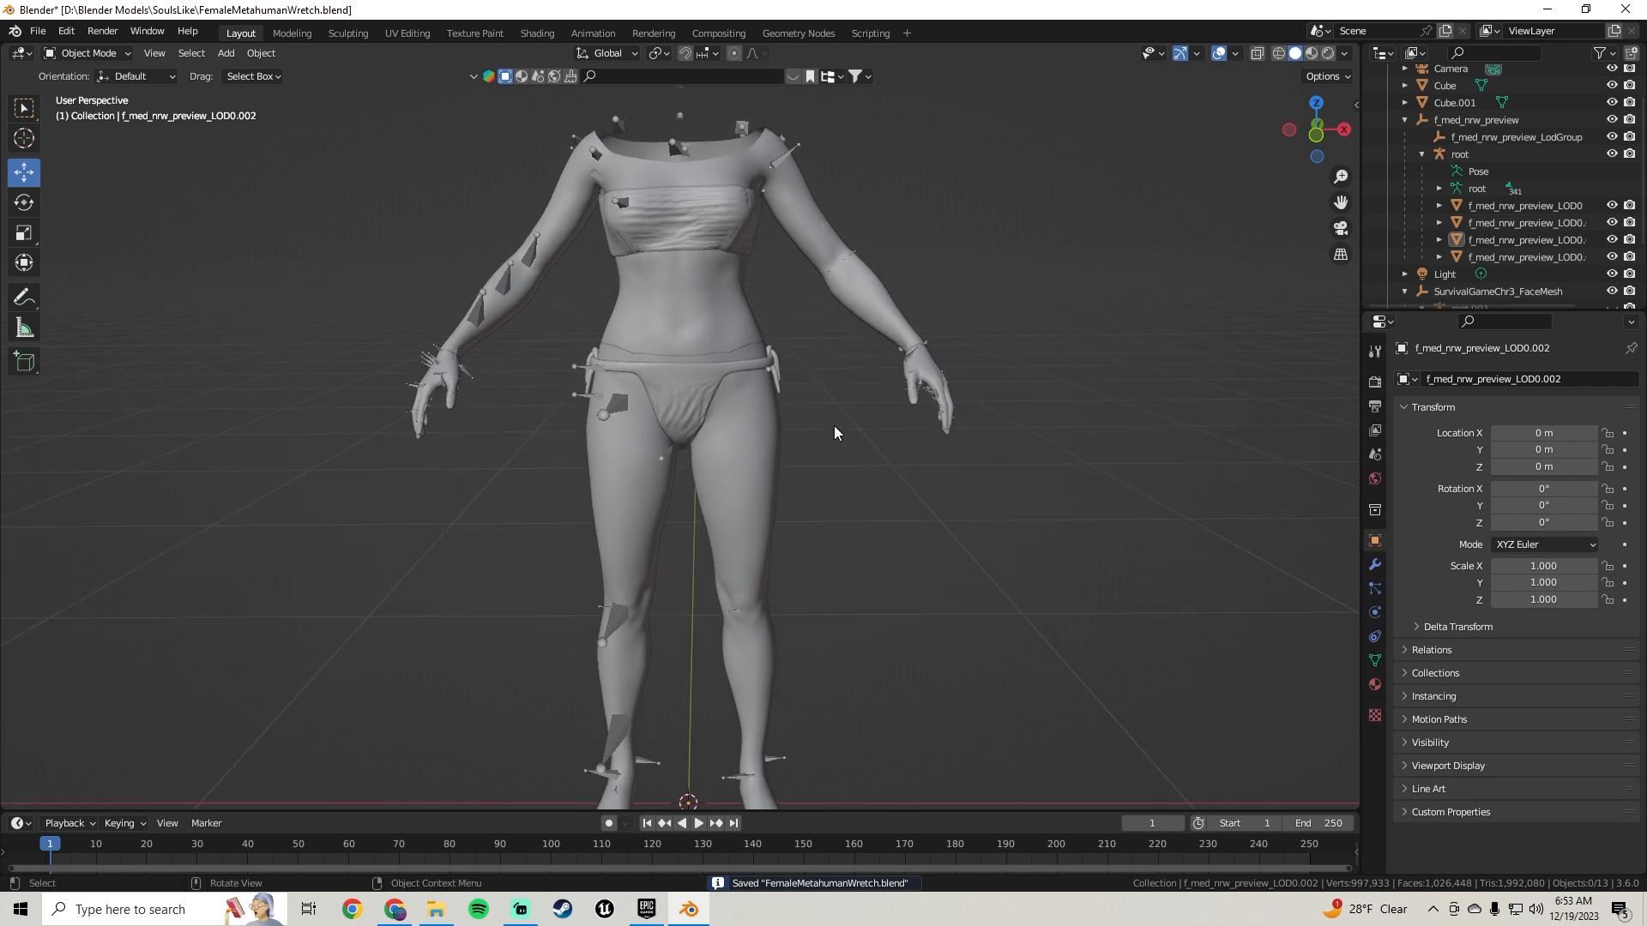
pyautogui.click(1312, 54)
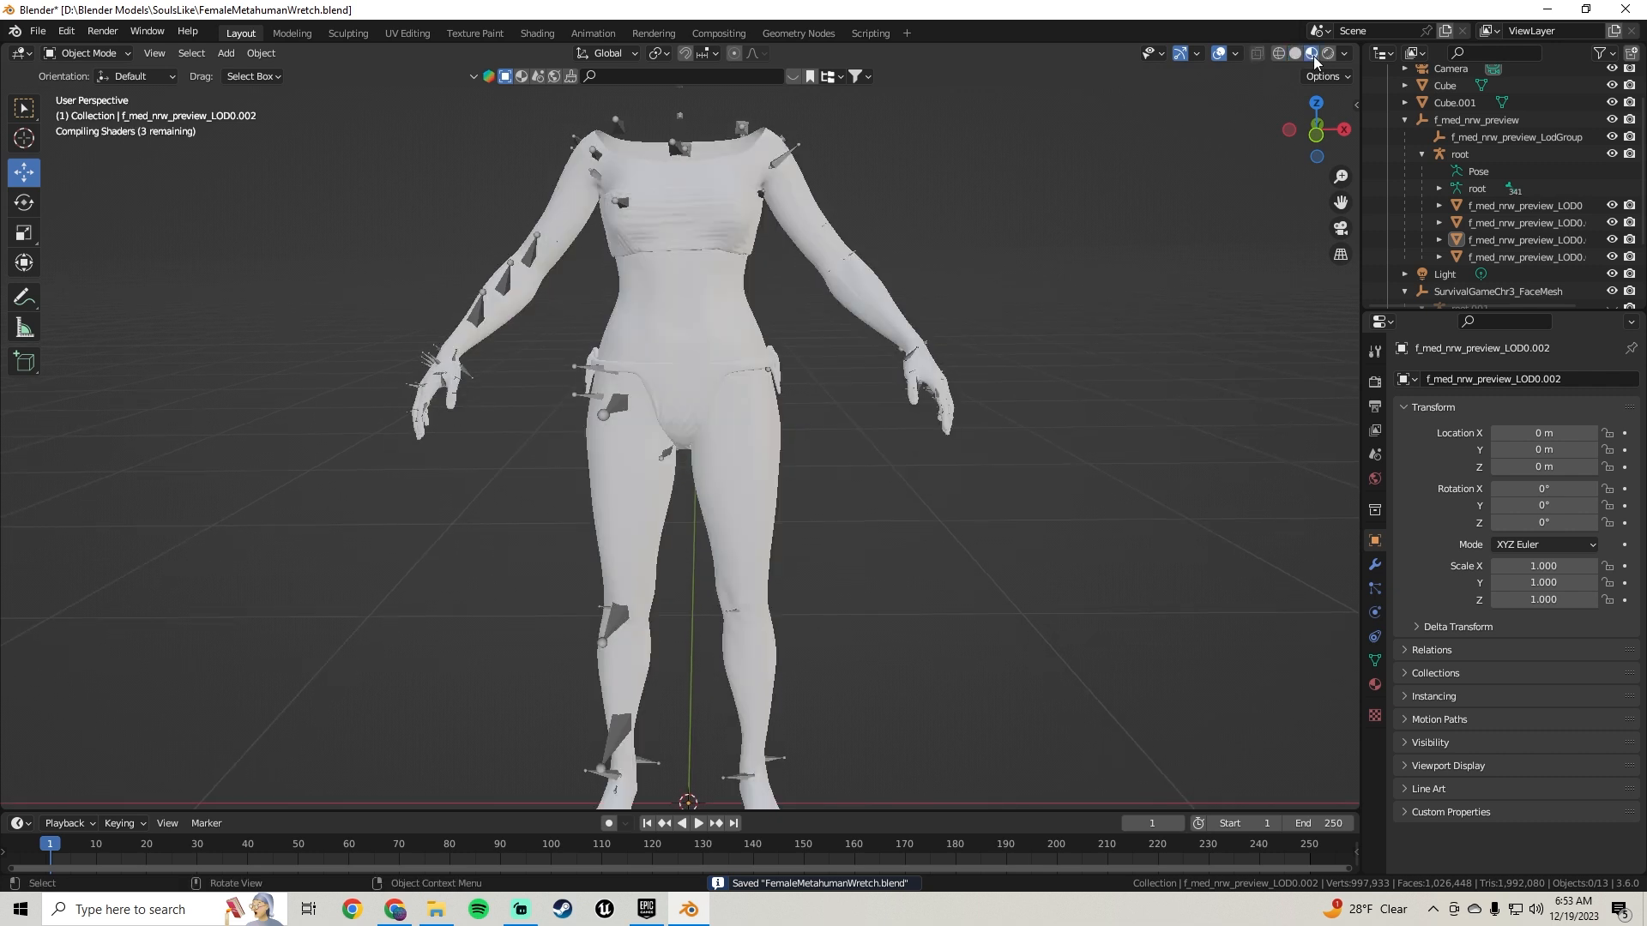
pyautogui.click(670, 377)
pyautogui.click(1375, 683)
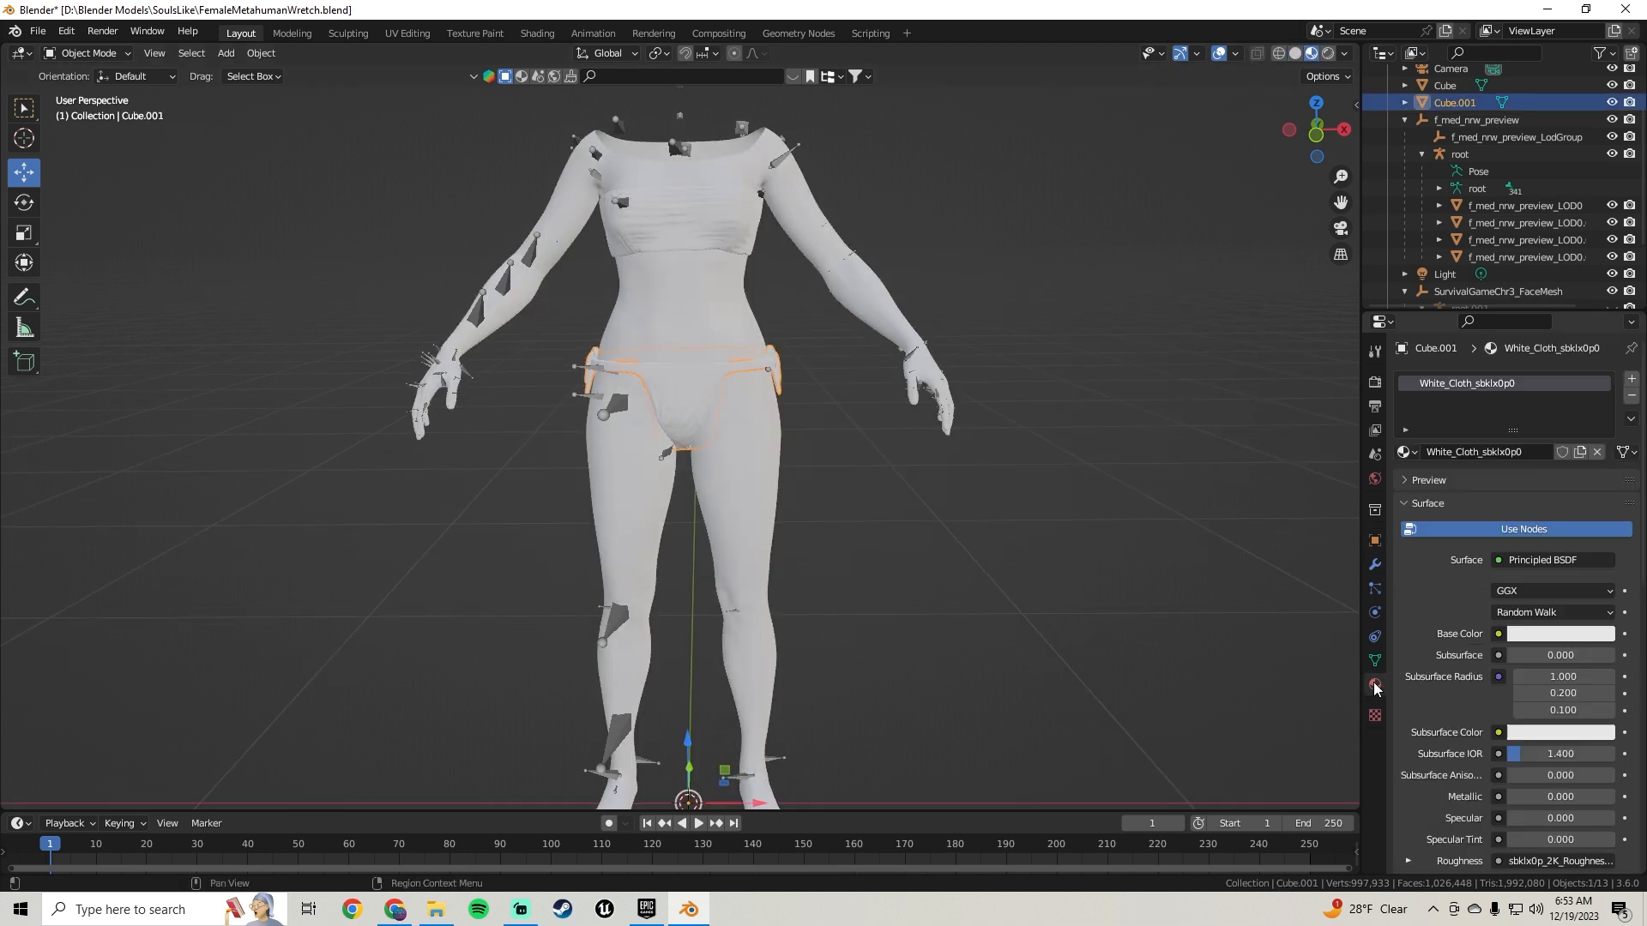
pyautogui.click(842, 418)
pyautogui.click(1296, 55)
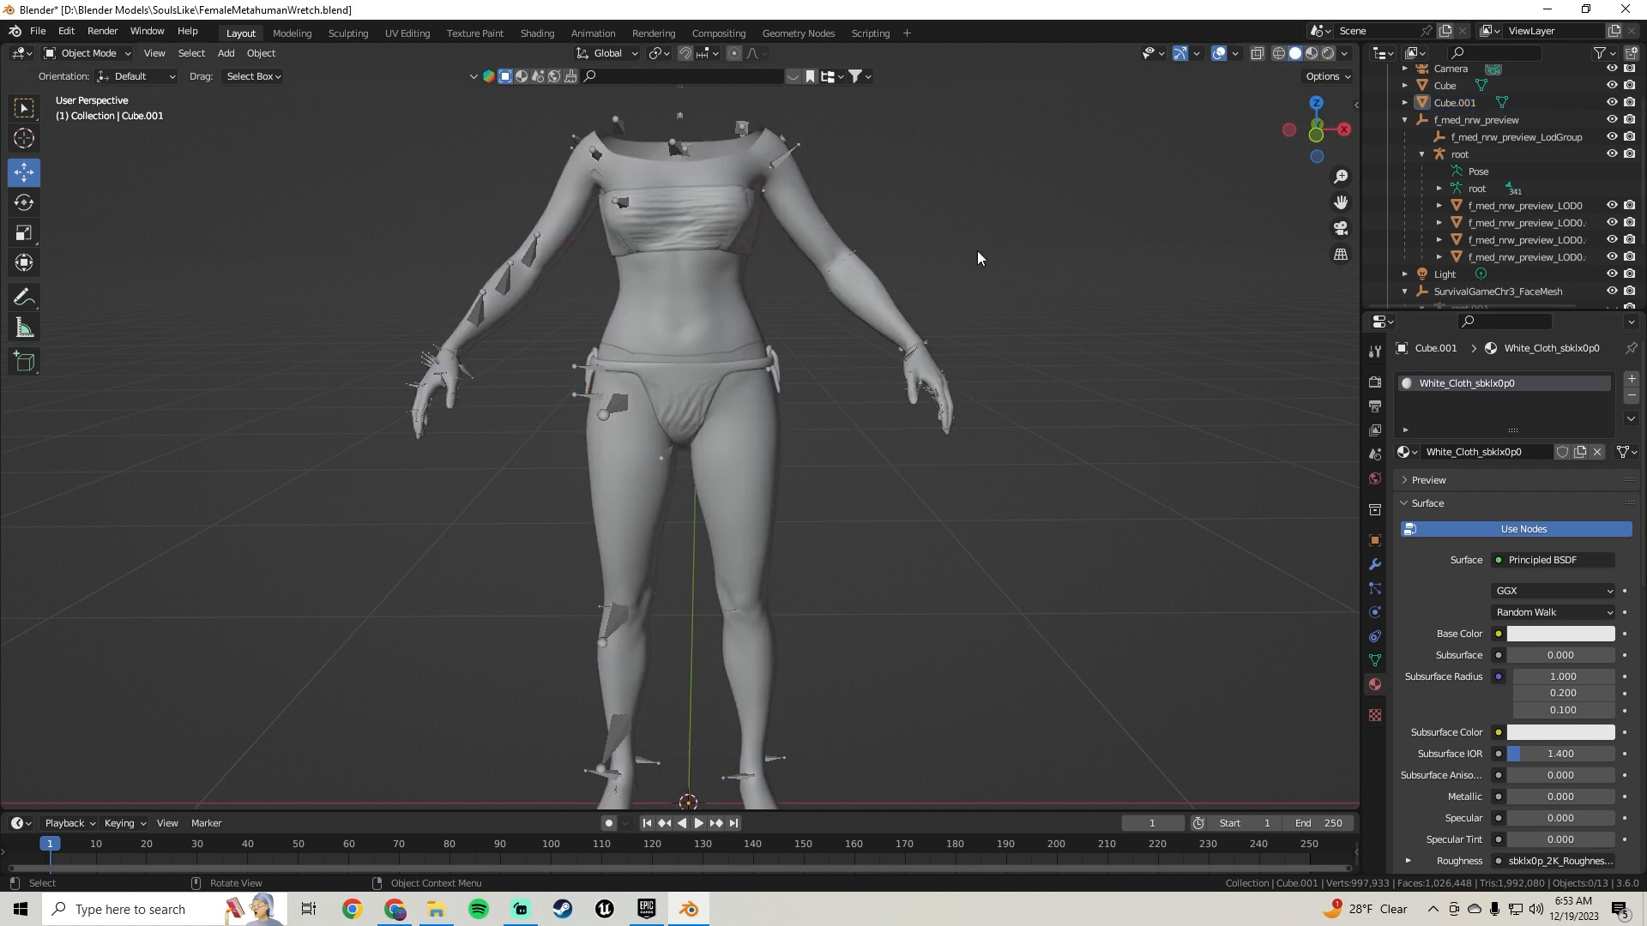
# Step: Hide the torso mesh, the bra garment and the hand mesh, leaving the legs and hip garment to inspect from several angles
pyautogui.click(671, 293)
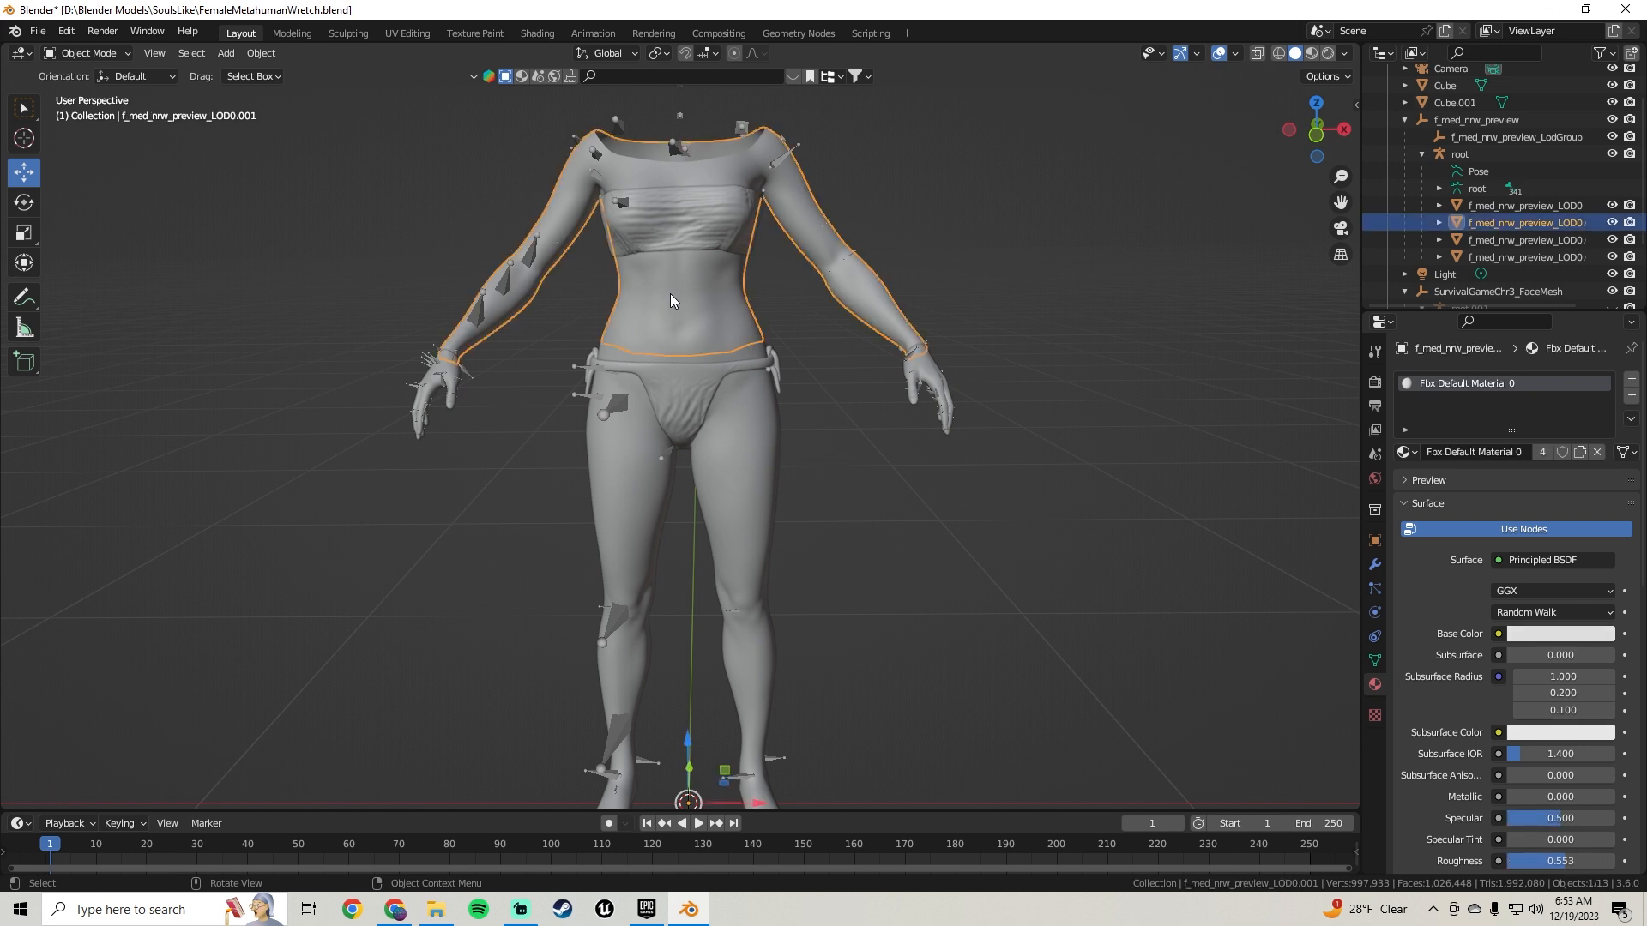
pyautogui.press('h')
pyautogui.click(713, 219)
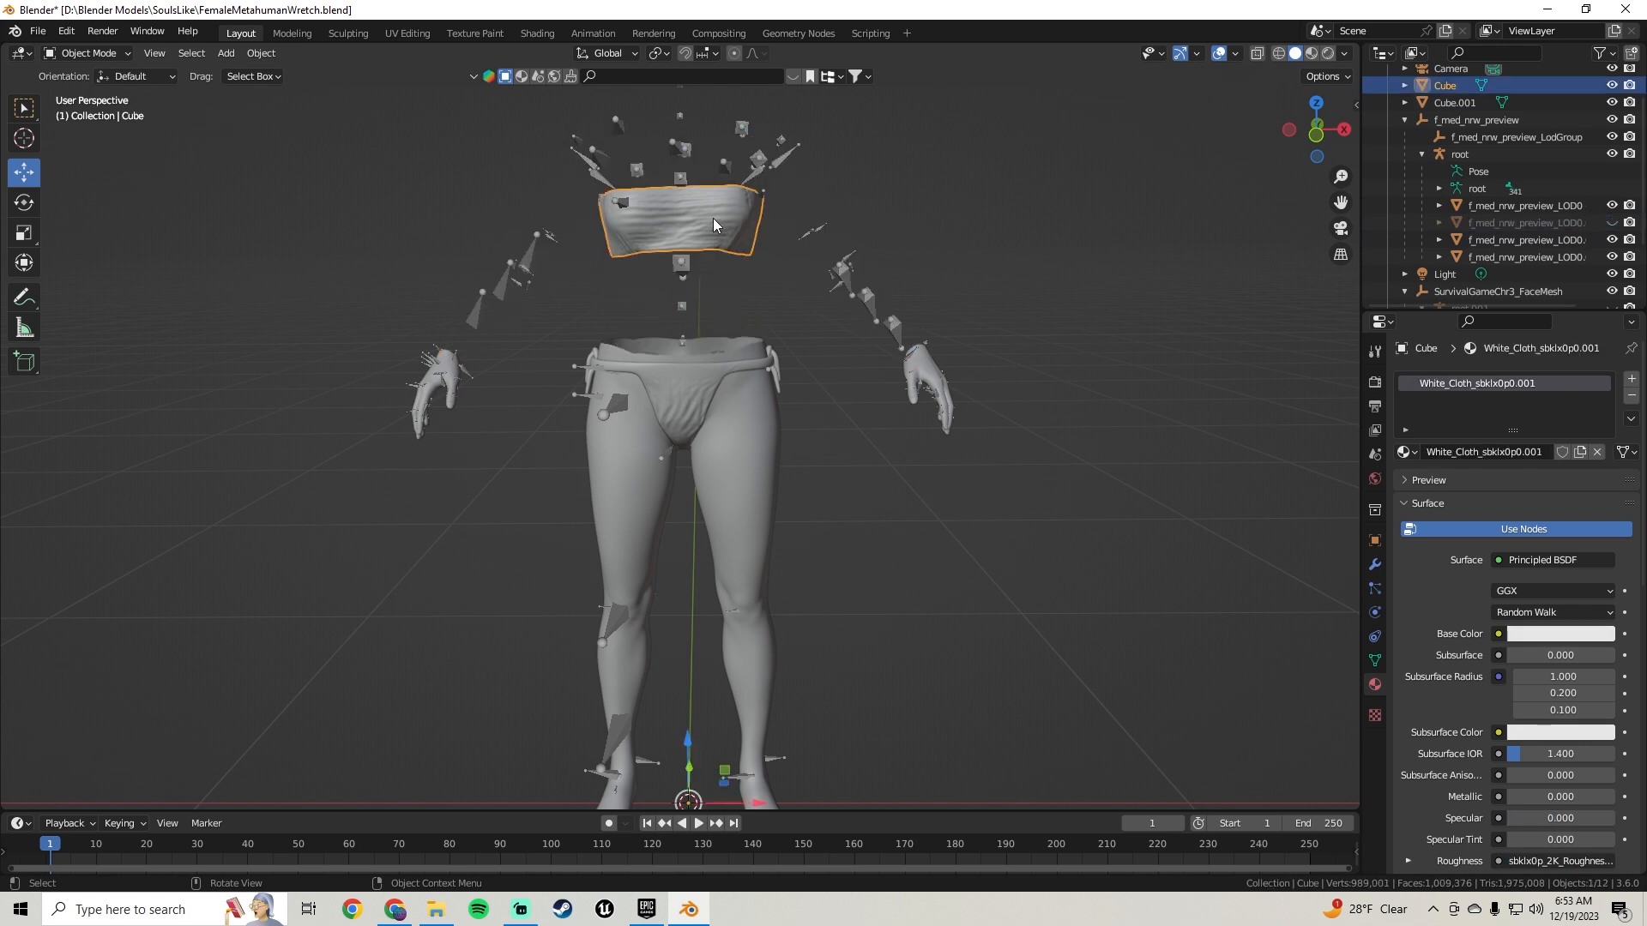
pyautogui.press('h')
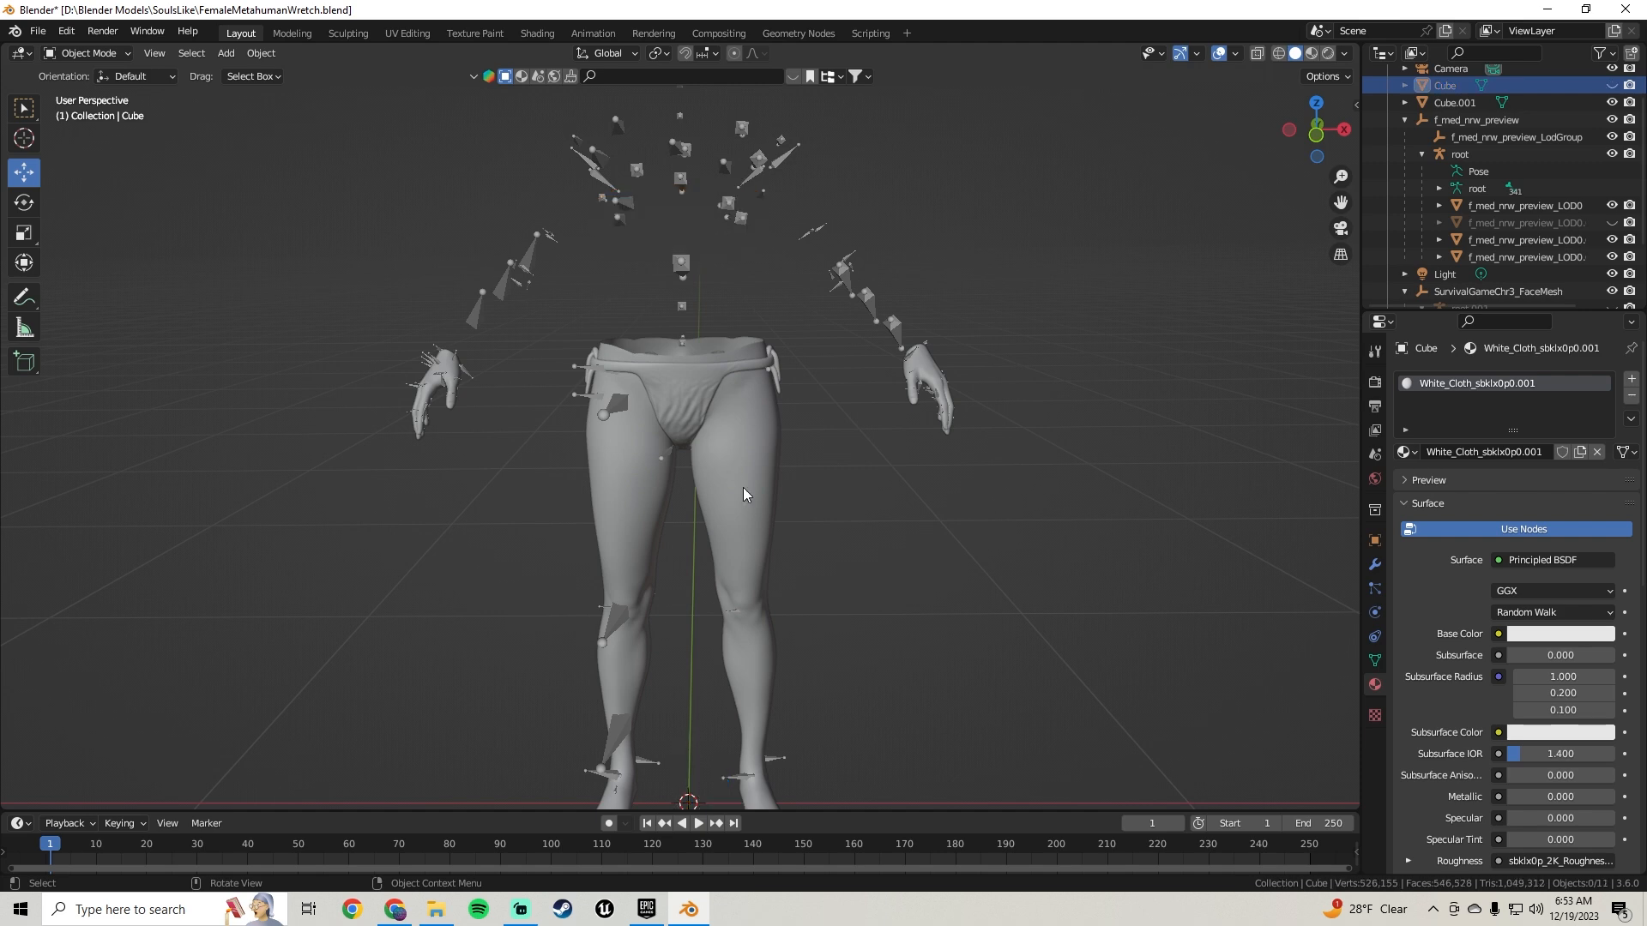
pyautogui.click(930, 369)
pyautogui.press('h')
pyautogui.moveTo(771, 445); pyautogui.dragTo(806, 343, button='middle')
pyautogui.moveTo(796, 410); pyautogui.dragTo(650, 372, button='middle')
pyautogui.moveTo(775, 350); pyautogui.dragTo(725, 362, button='middle')
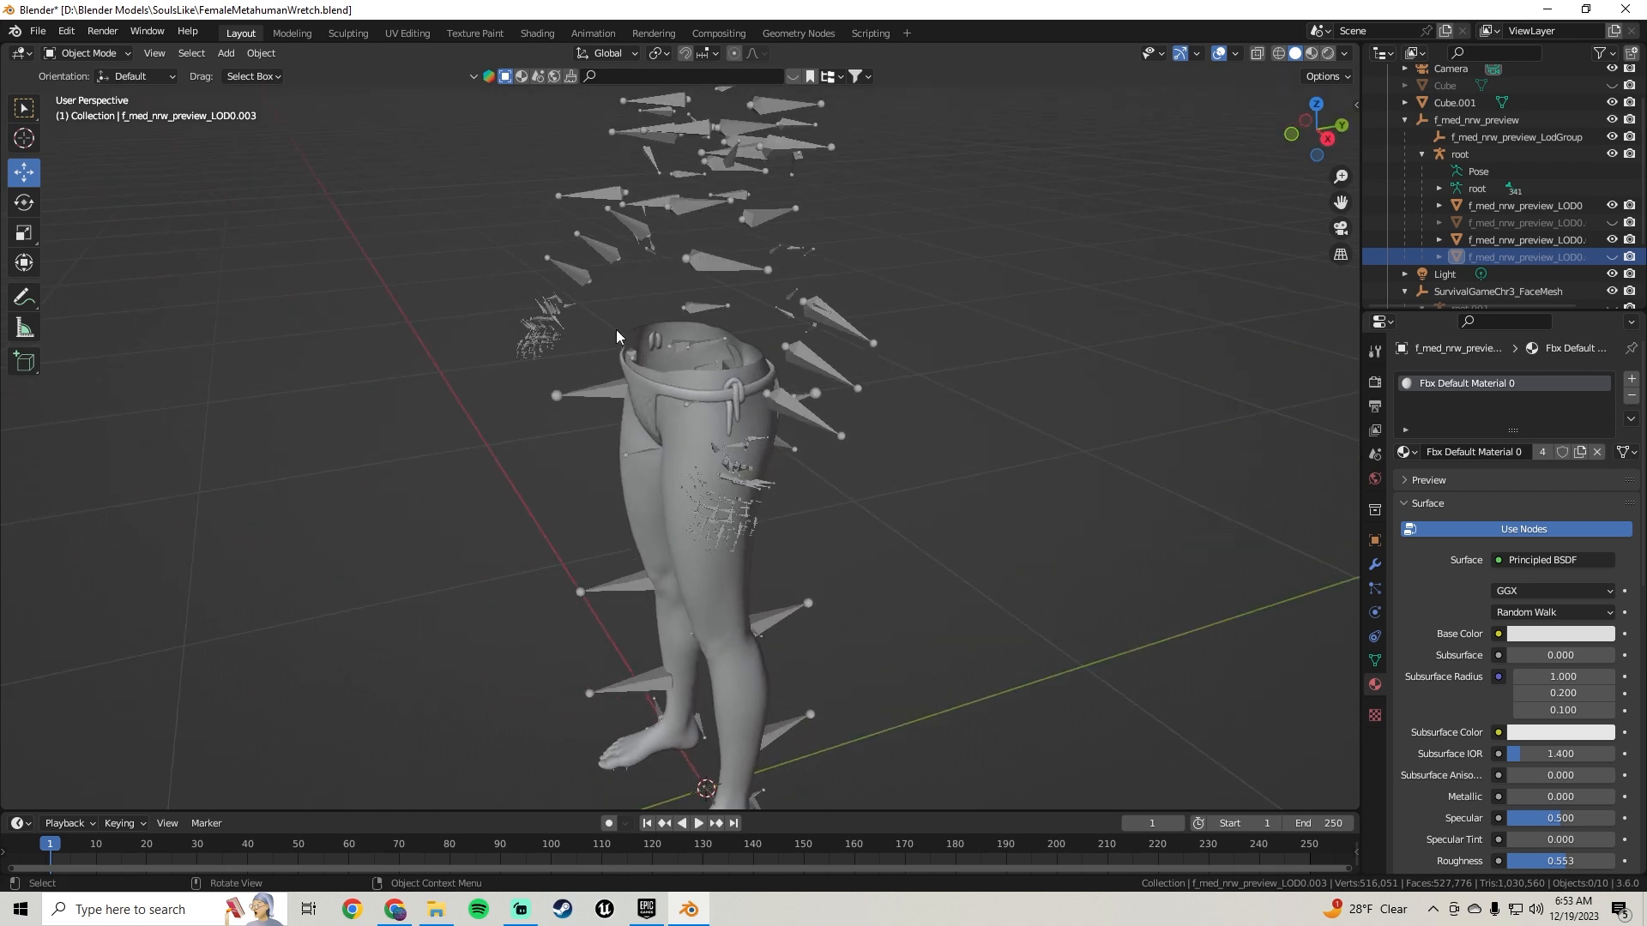
pyautogui.moveTo(532, 423); pyautogui.dragTo(738, 401, button='middle')
pyautogui.click(742, 389)
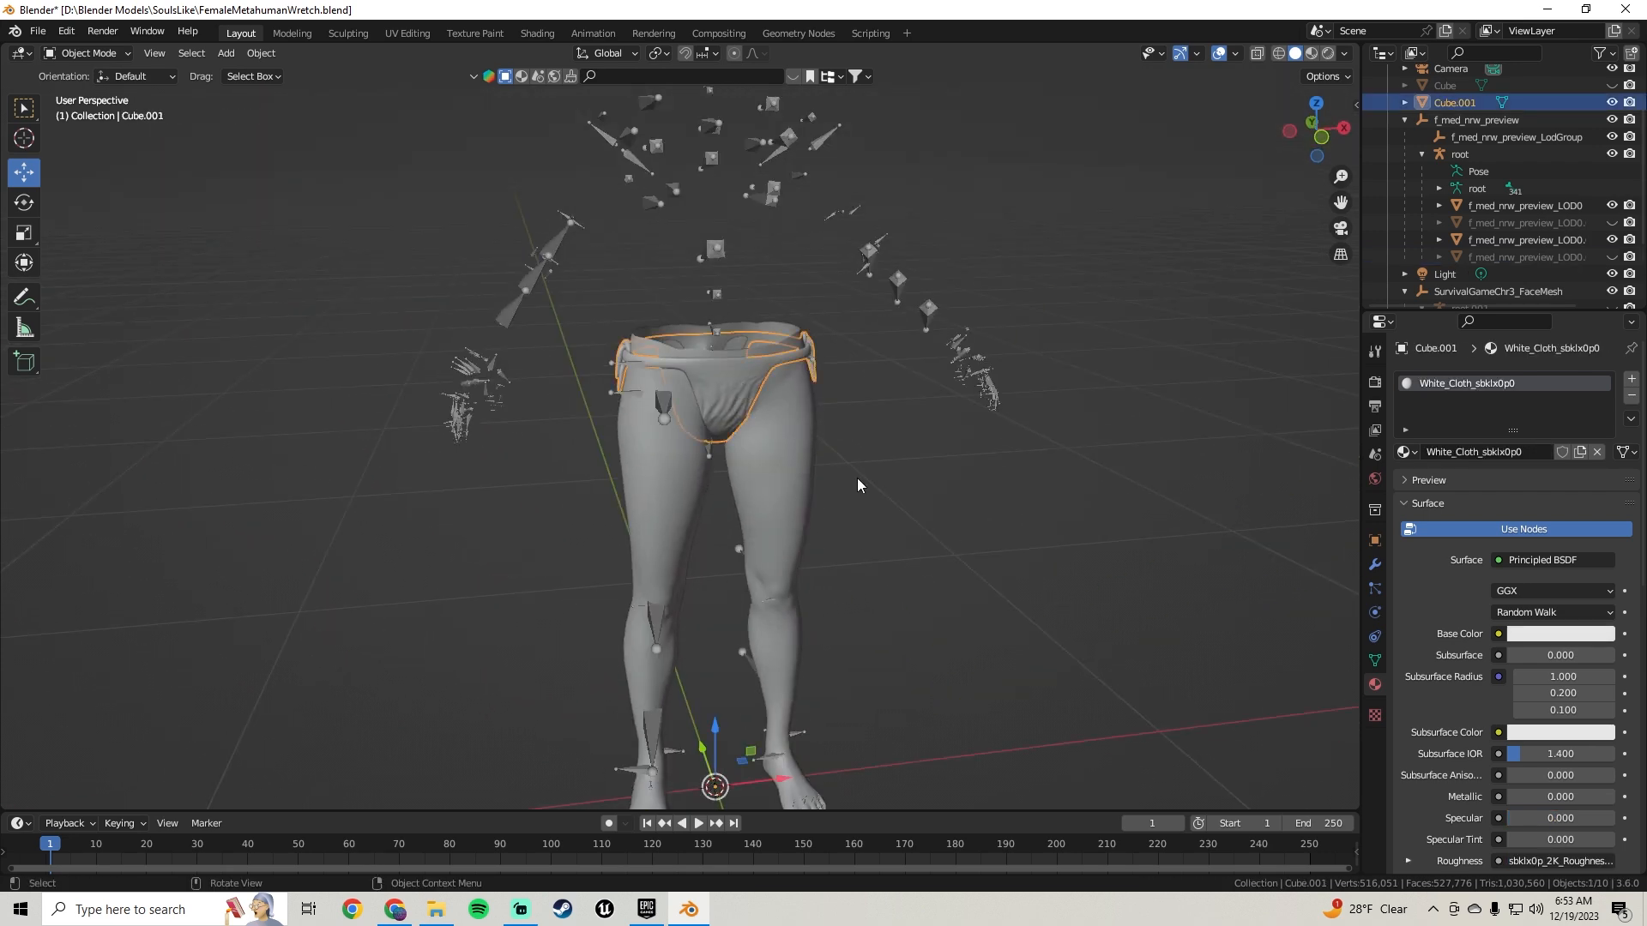
pyautogui.moveTo(857, 437); pyautogui.dragTo(768, 421, button='middle')
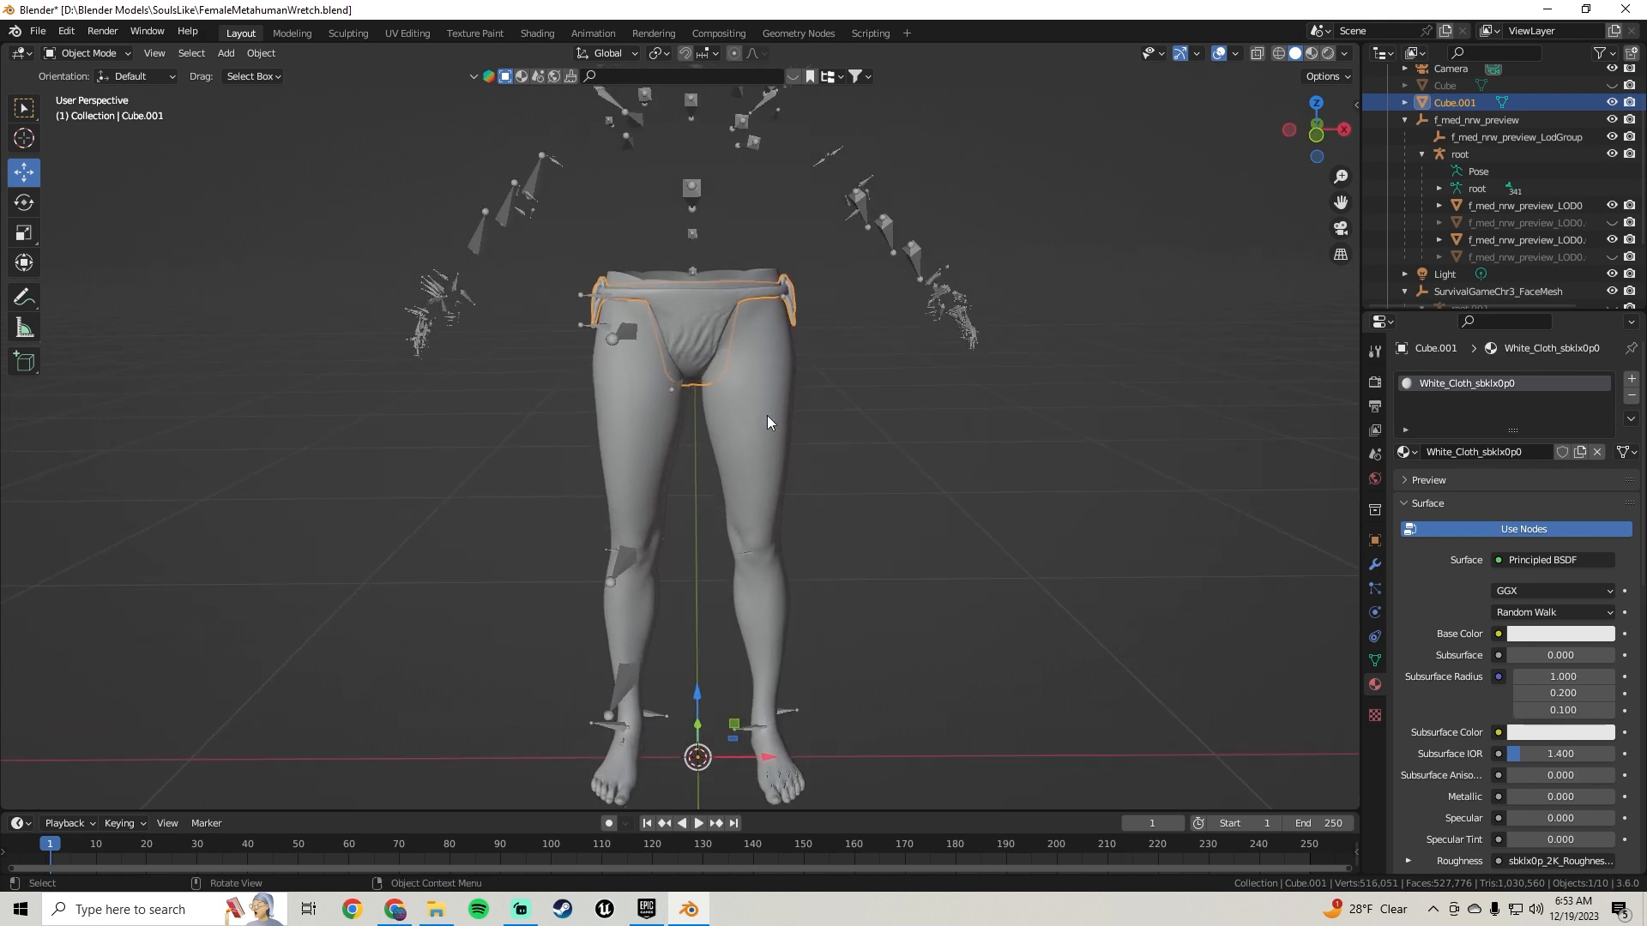
# Step: Switch the body's root armature to Rest Position
pyautogui.click(484, 238)
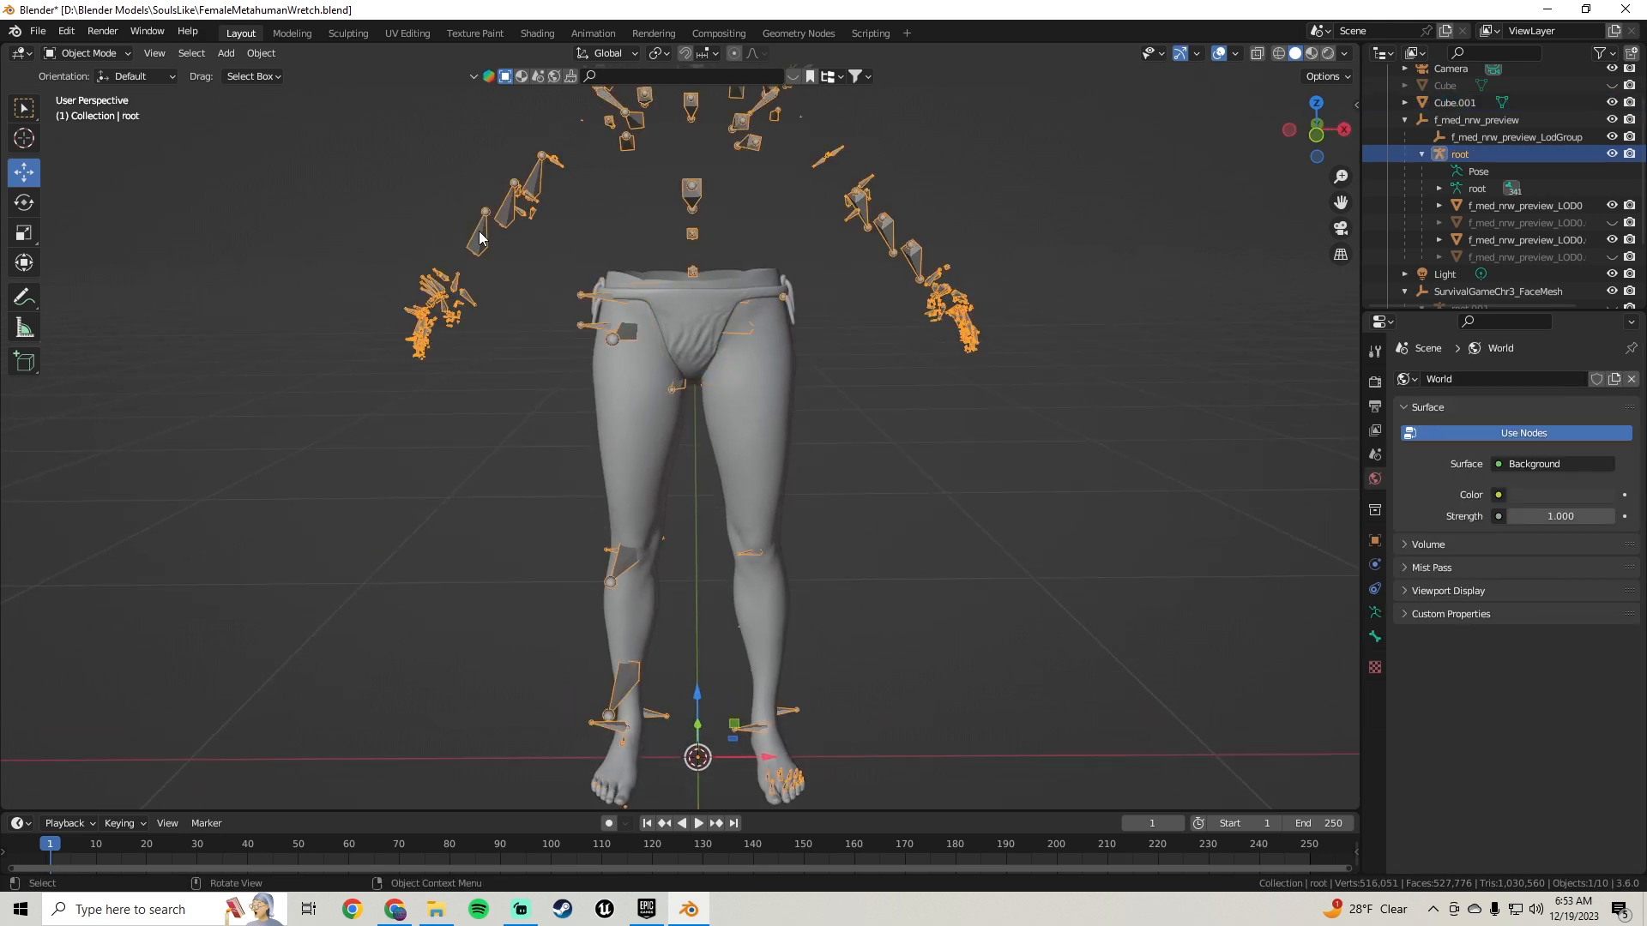
pyautogui.click(1373, 614)
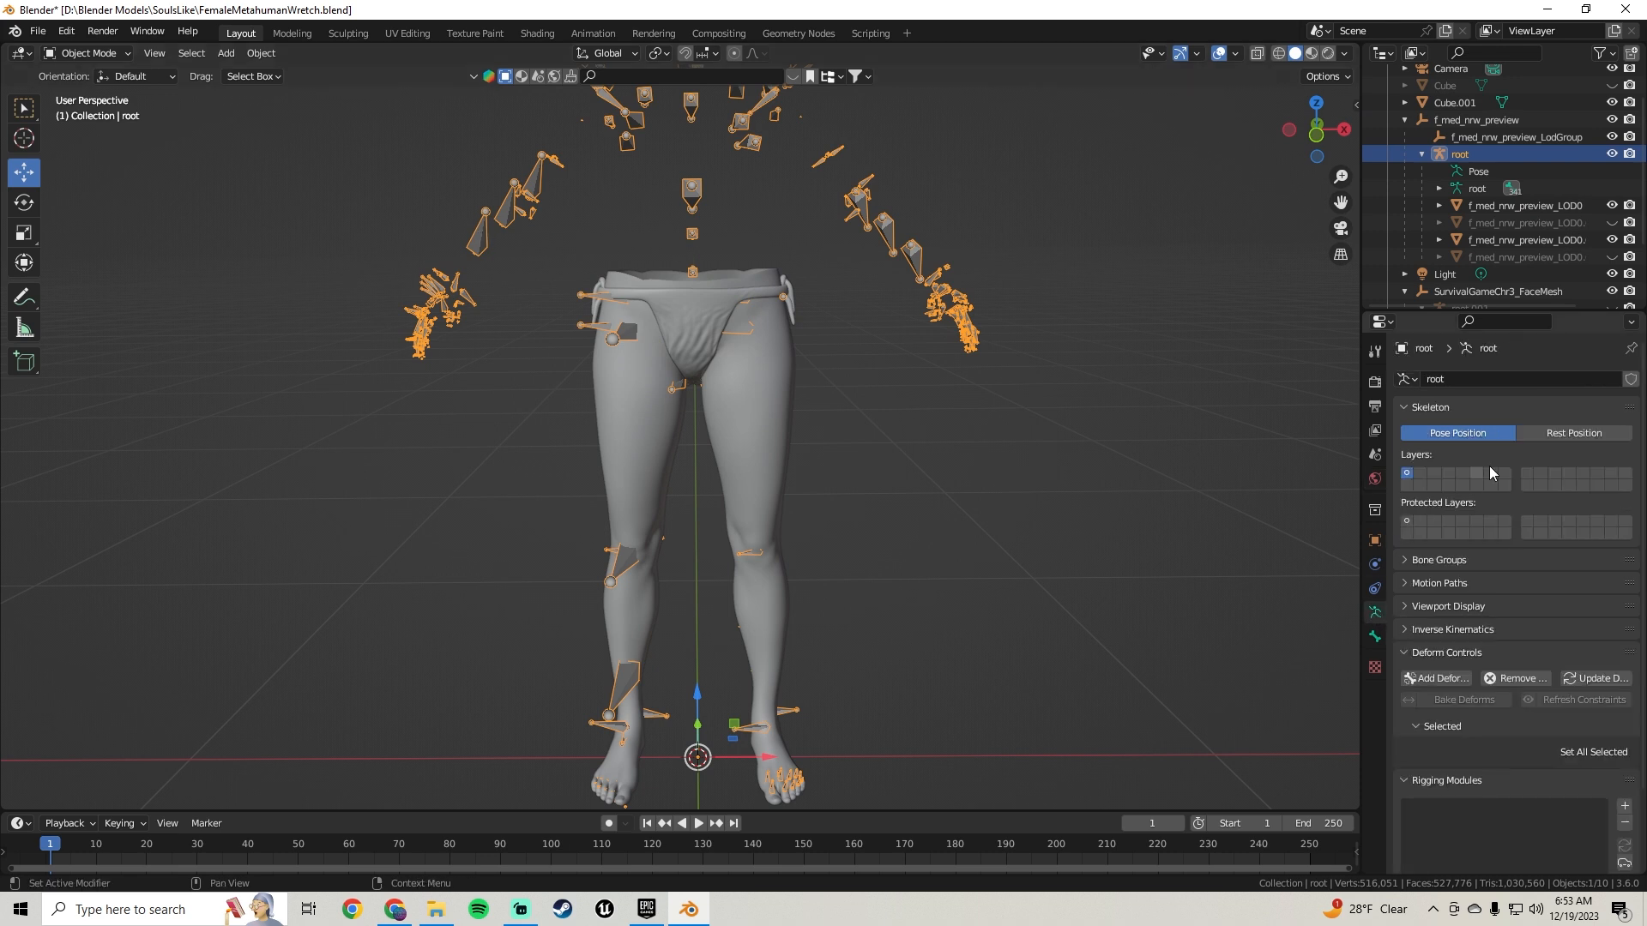
pyautogui.click(1567, 434)
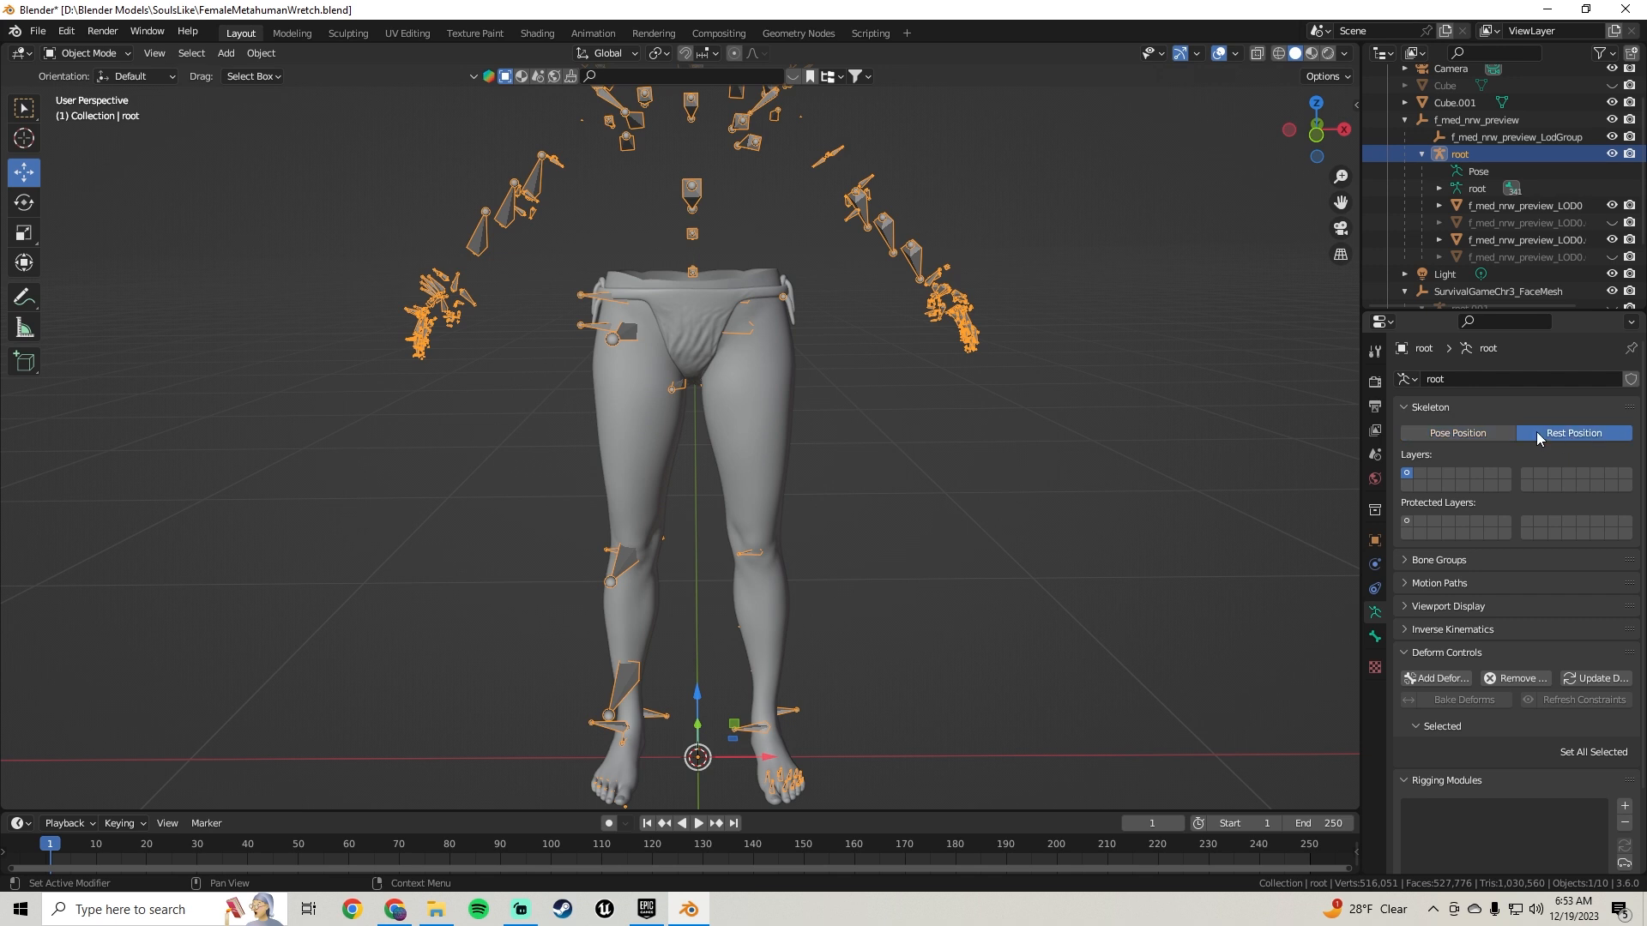
# Step: Transfer the leg mesh's vertex weights to the hip garment in Weight Paint mode
pyautogui.click(648, 443)
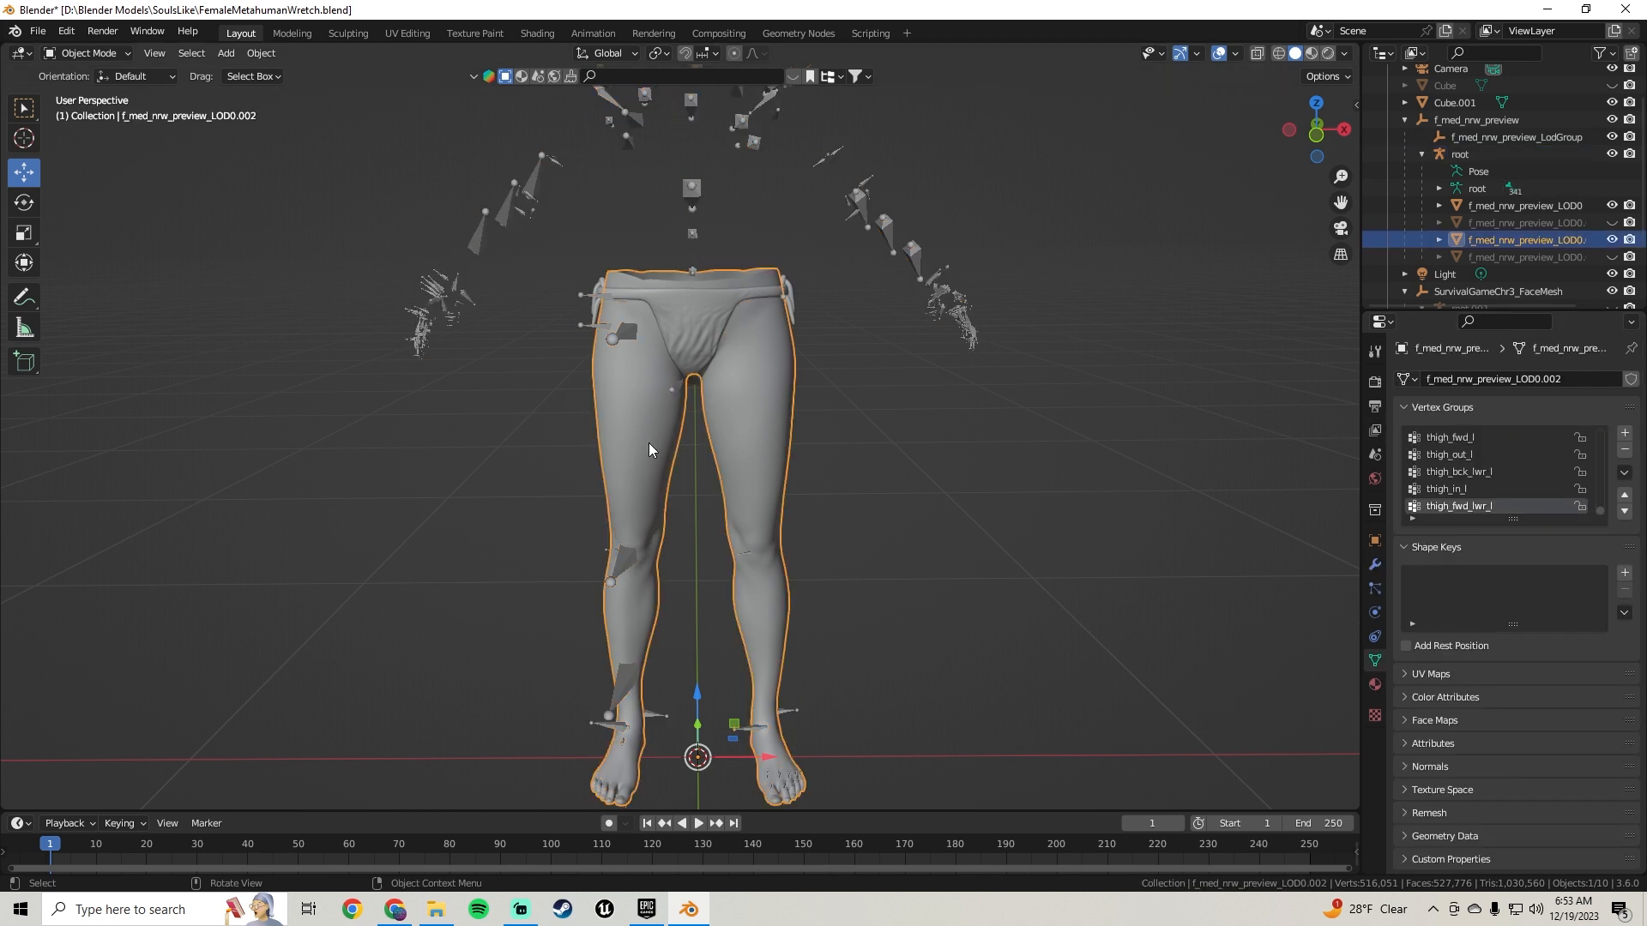
pyautogui.keyDown('shift'); pyautogui.click(686, 317); pyautogui.keyUp('shift')
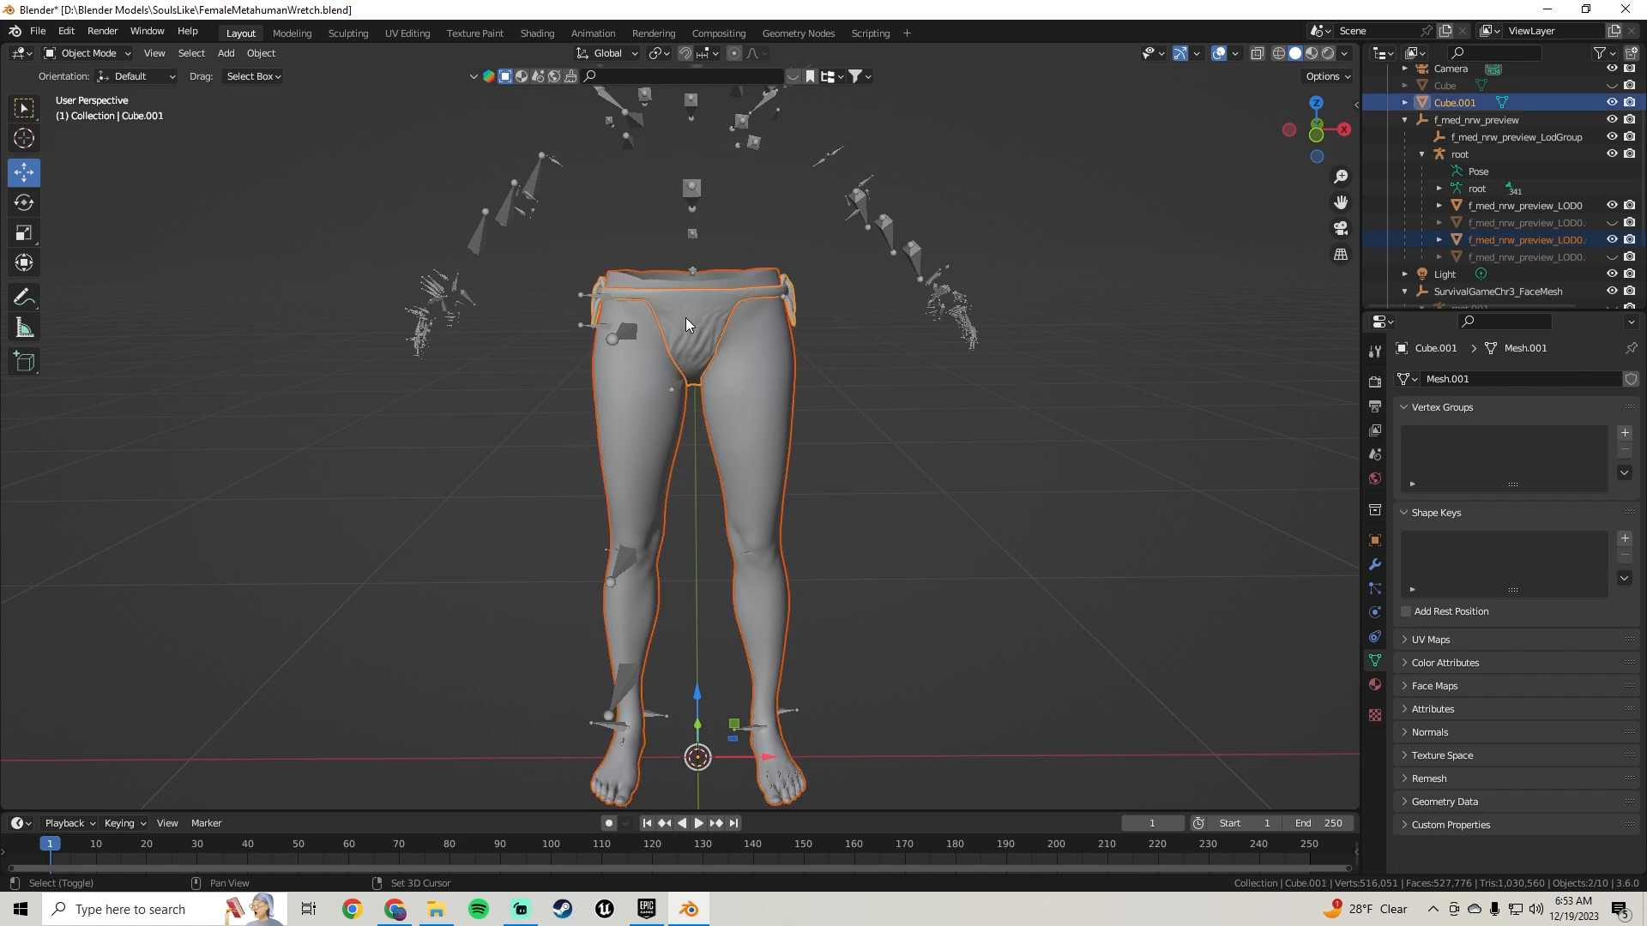
pyautogui.click(88, 53)
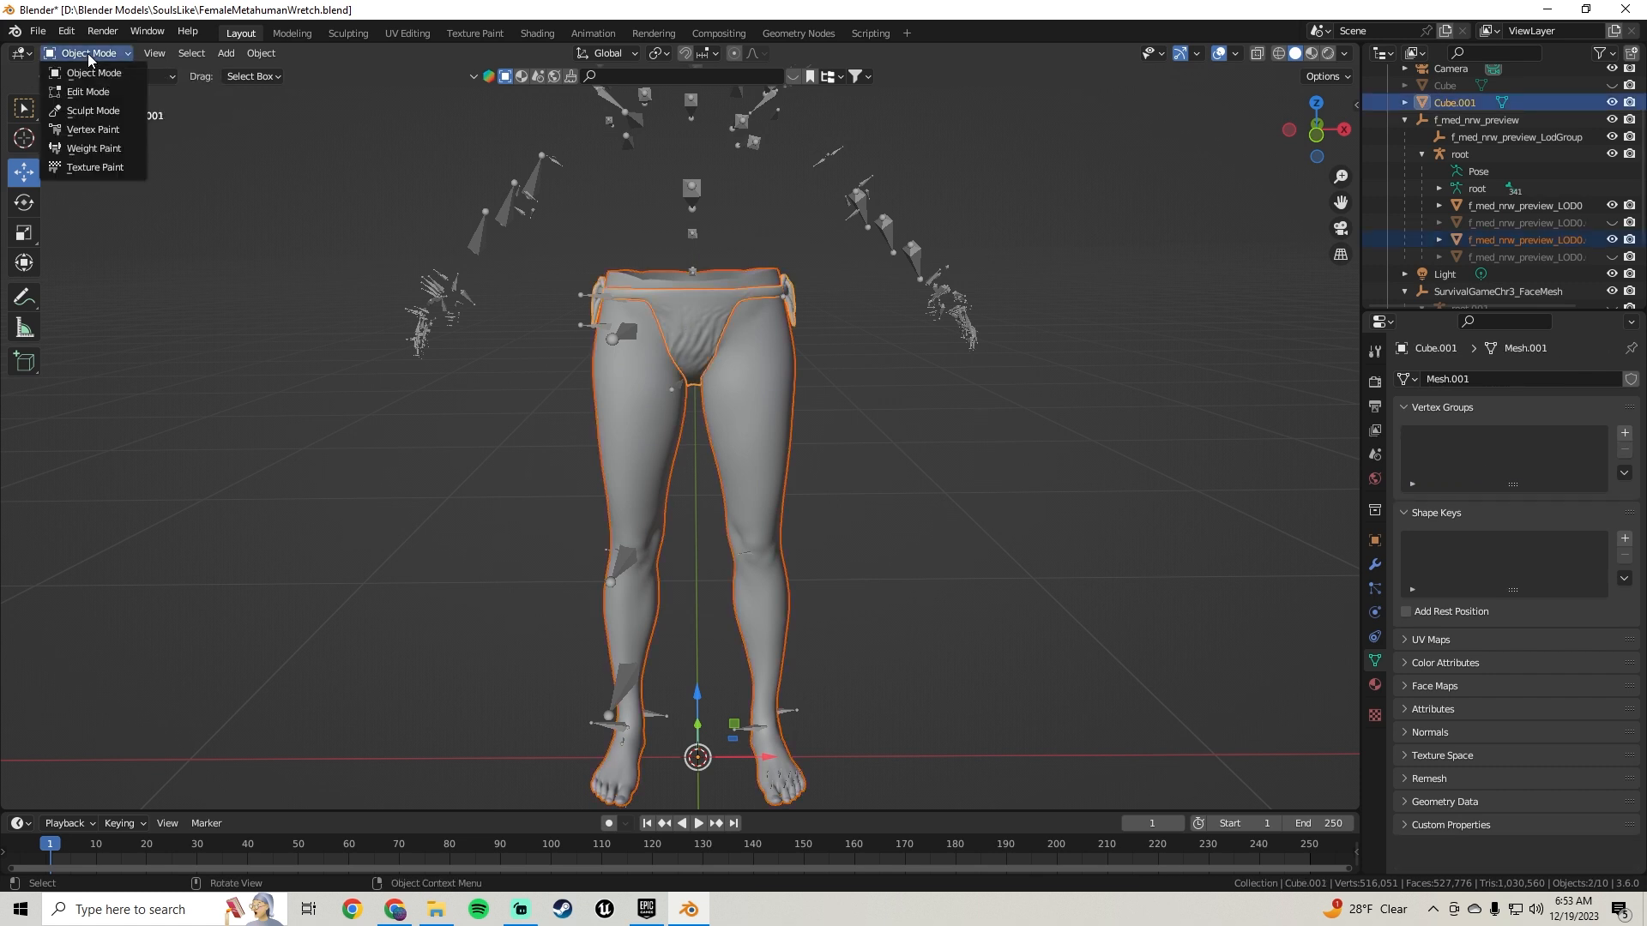
pyautogui.click(105, 148)
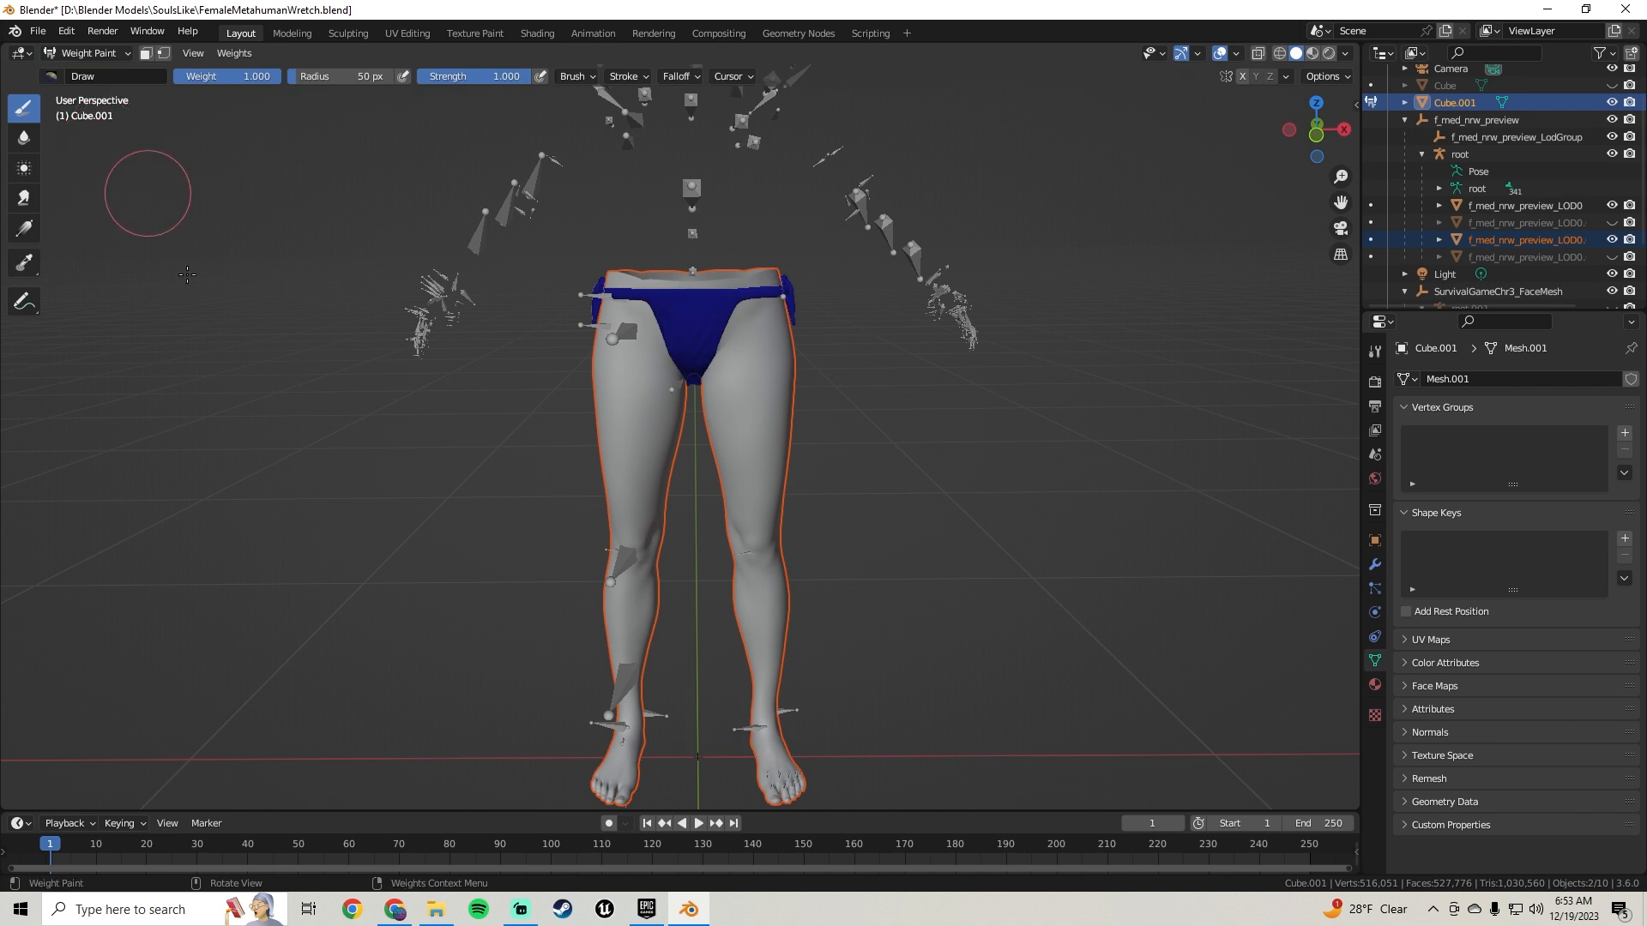
pyautogui.click(233, 54)
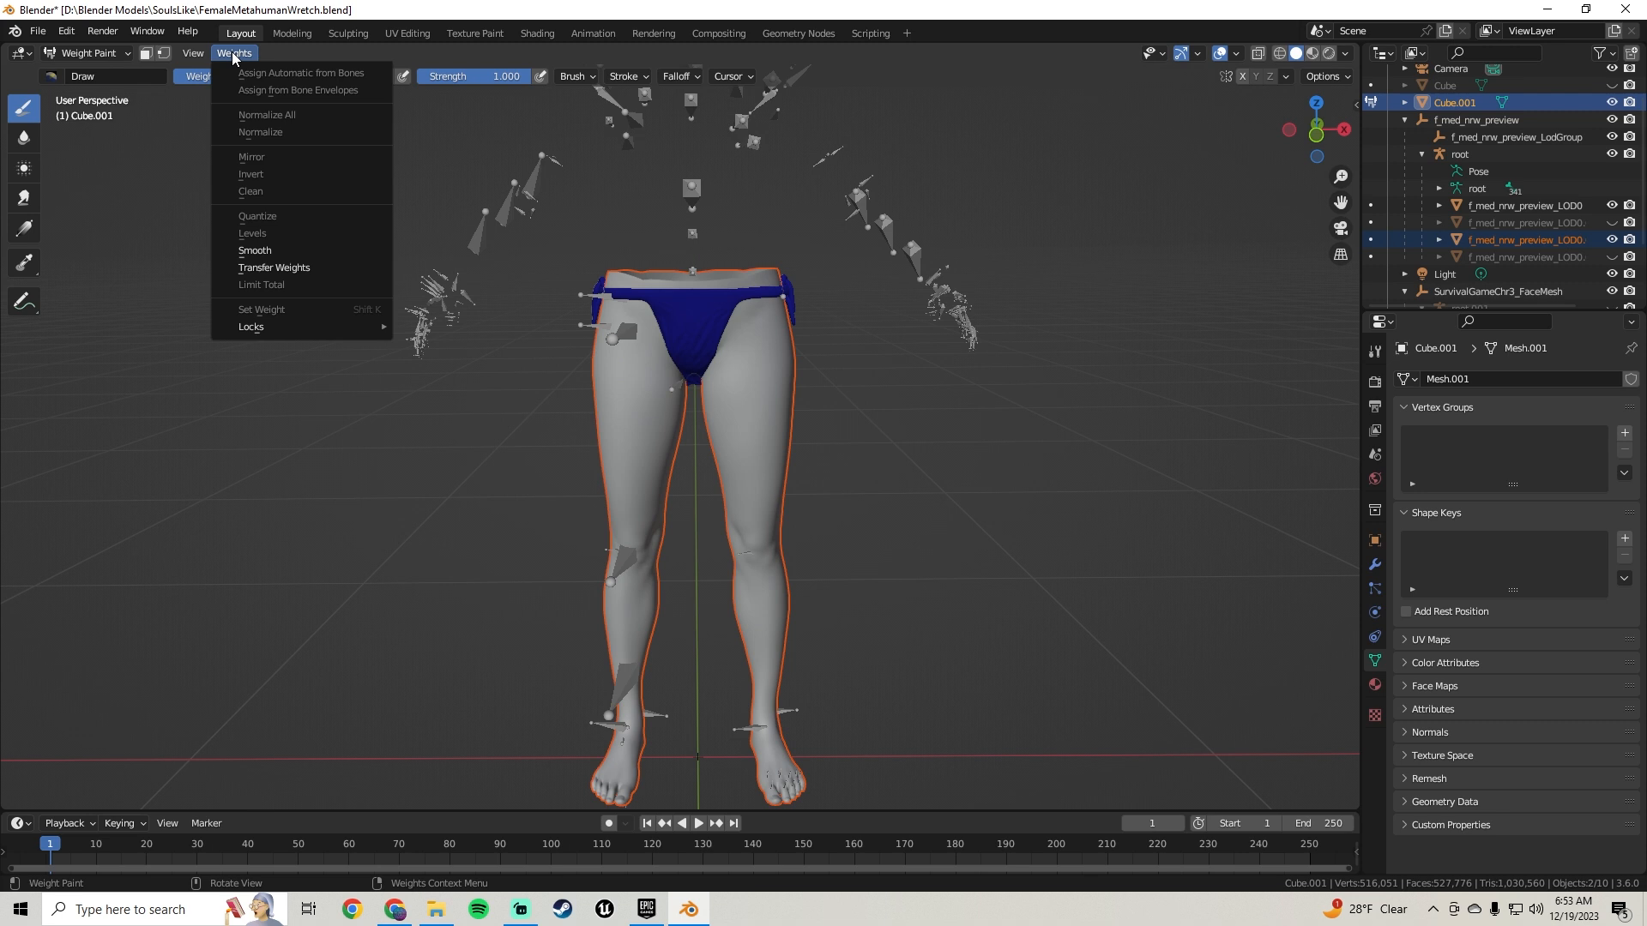
pyautogui.click(280, 265)
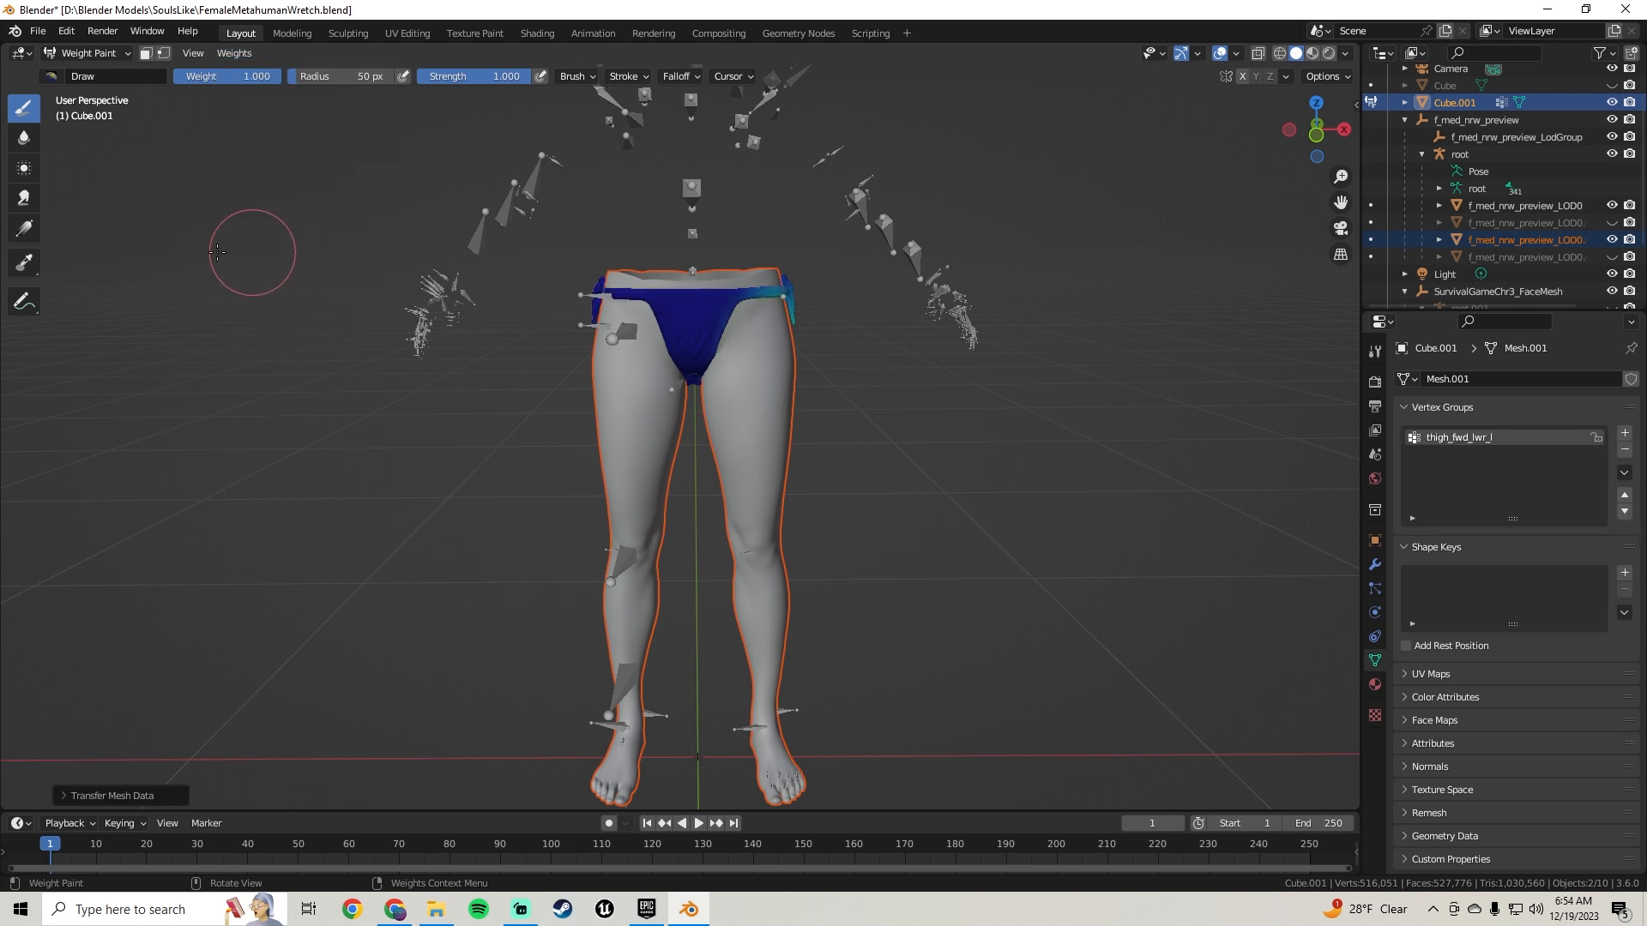
pyautogui.click(1375, 565)
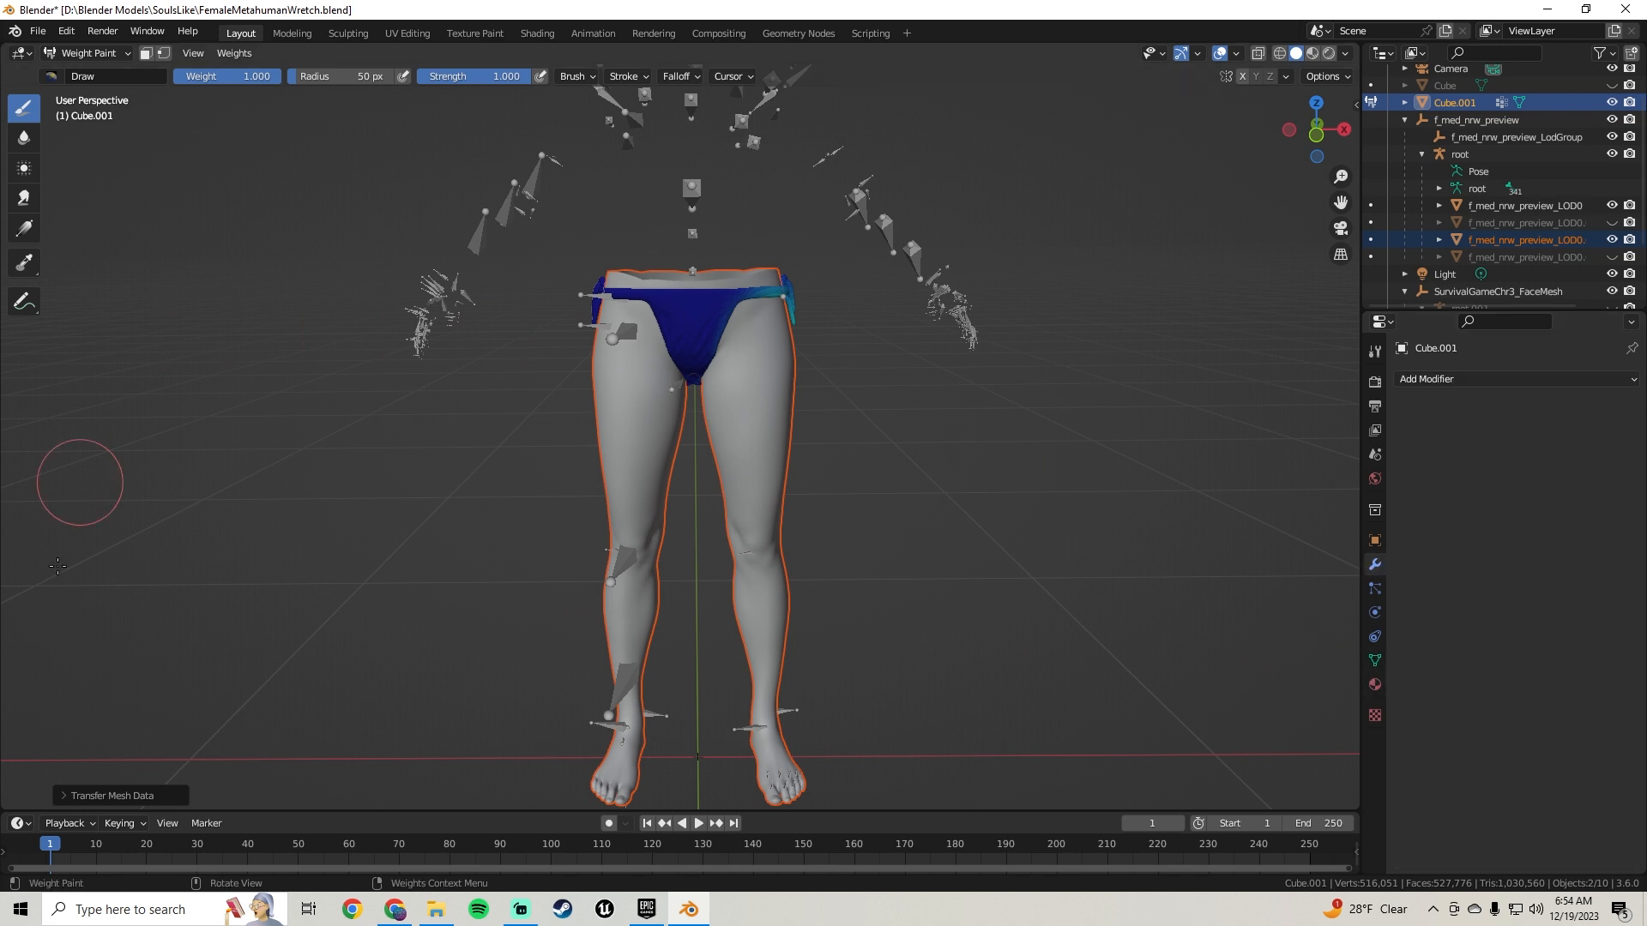
# Step: Set the weight transfer to Nearest Face Interpolated vertex mapping, a 5 m ray radius and source layers By Name
pyautogui.click(64, 796)
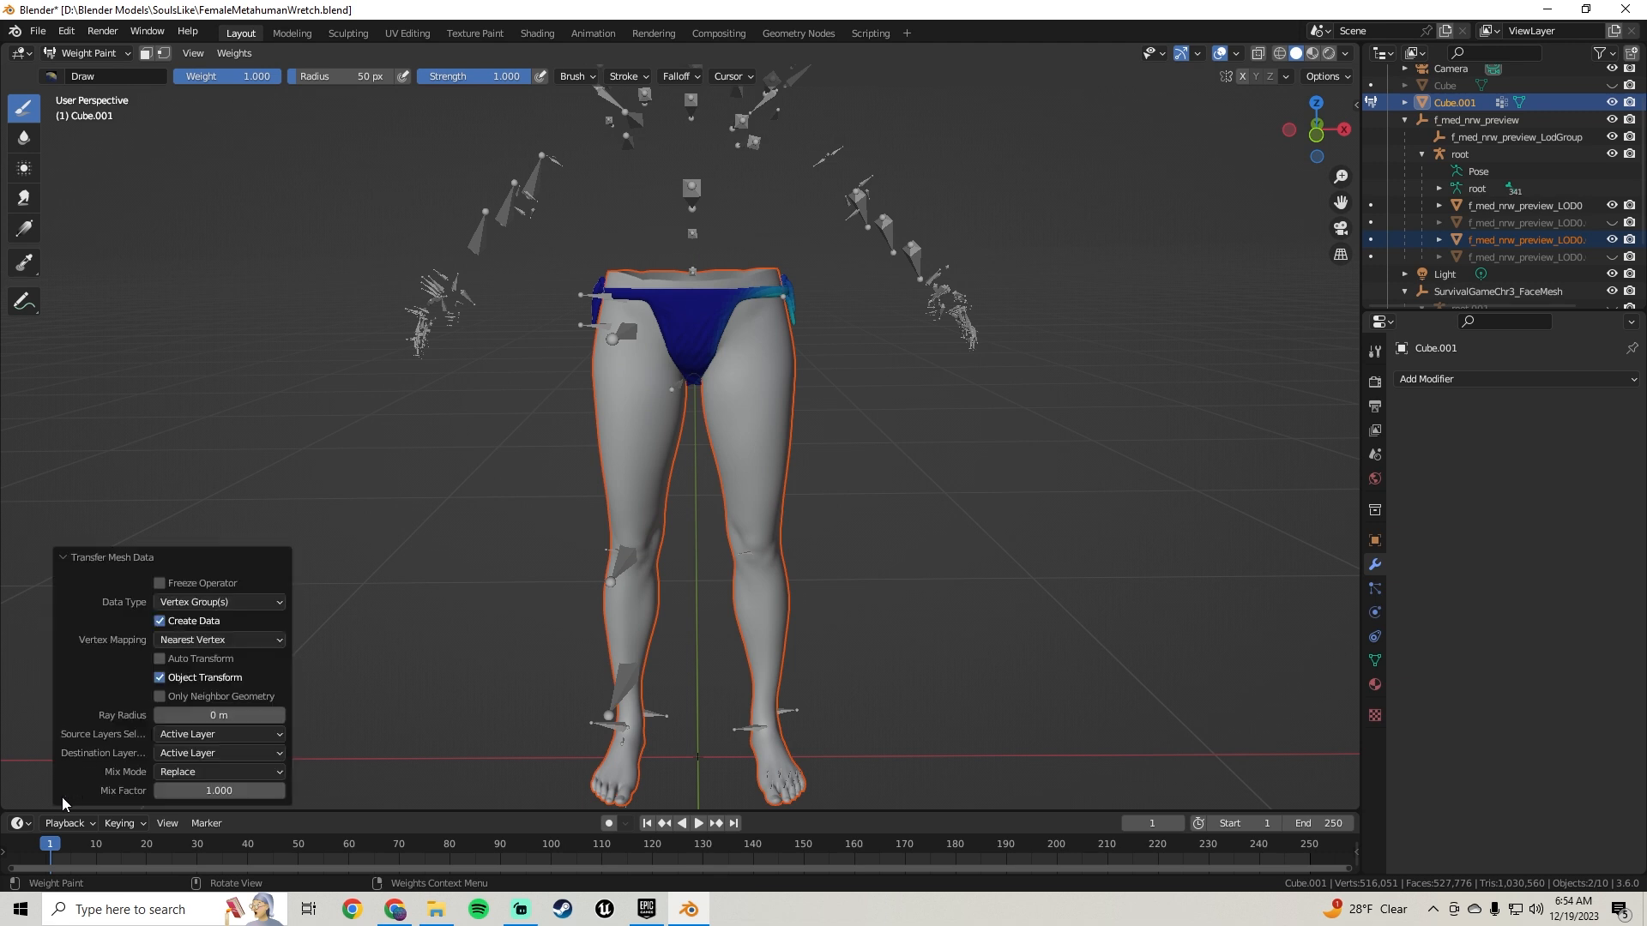
pyautogui.click(229, 641)
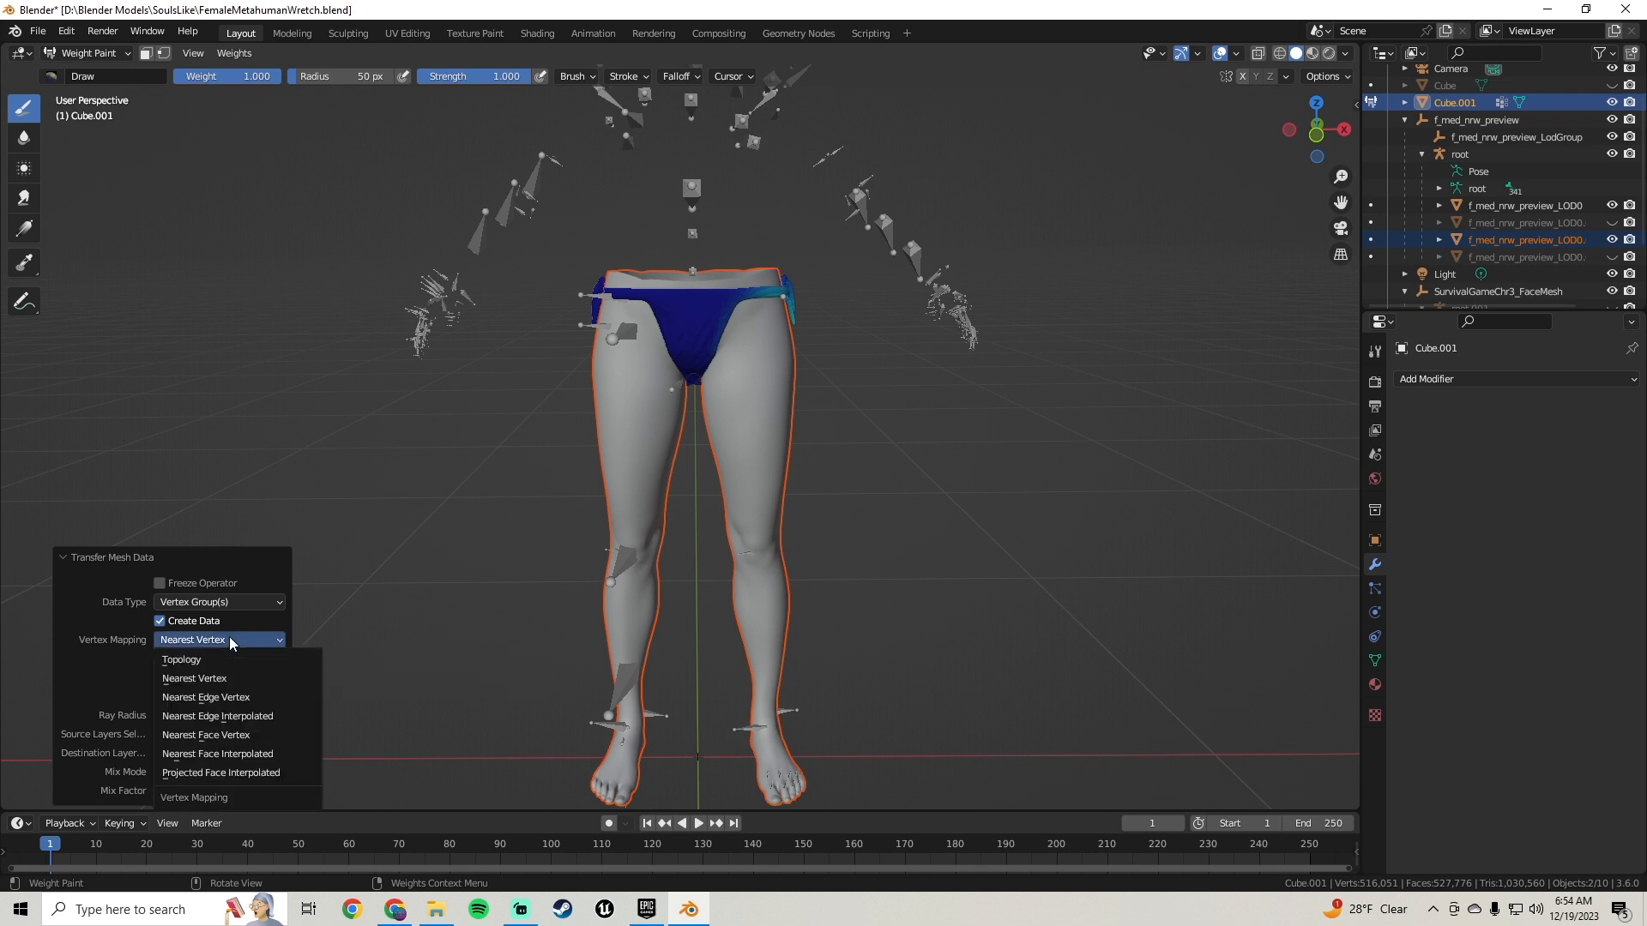
pyautogui.click(249, 754)
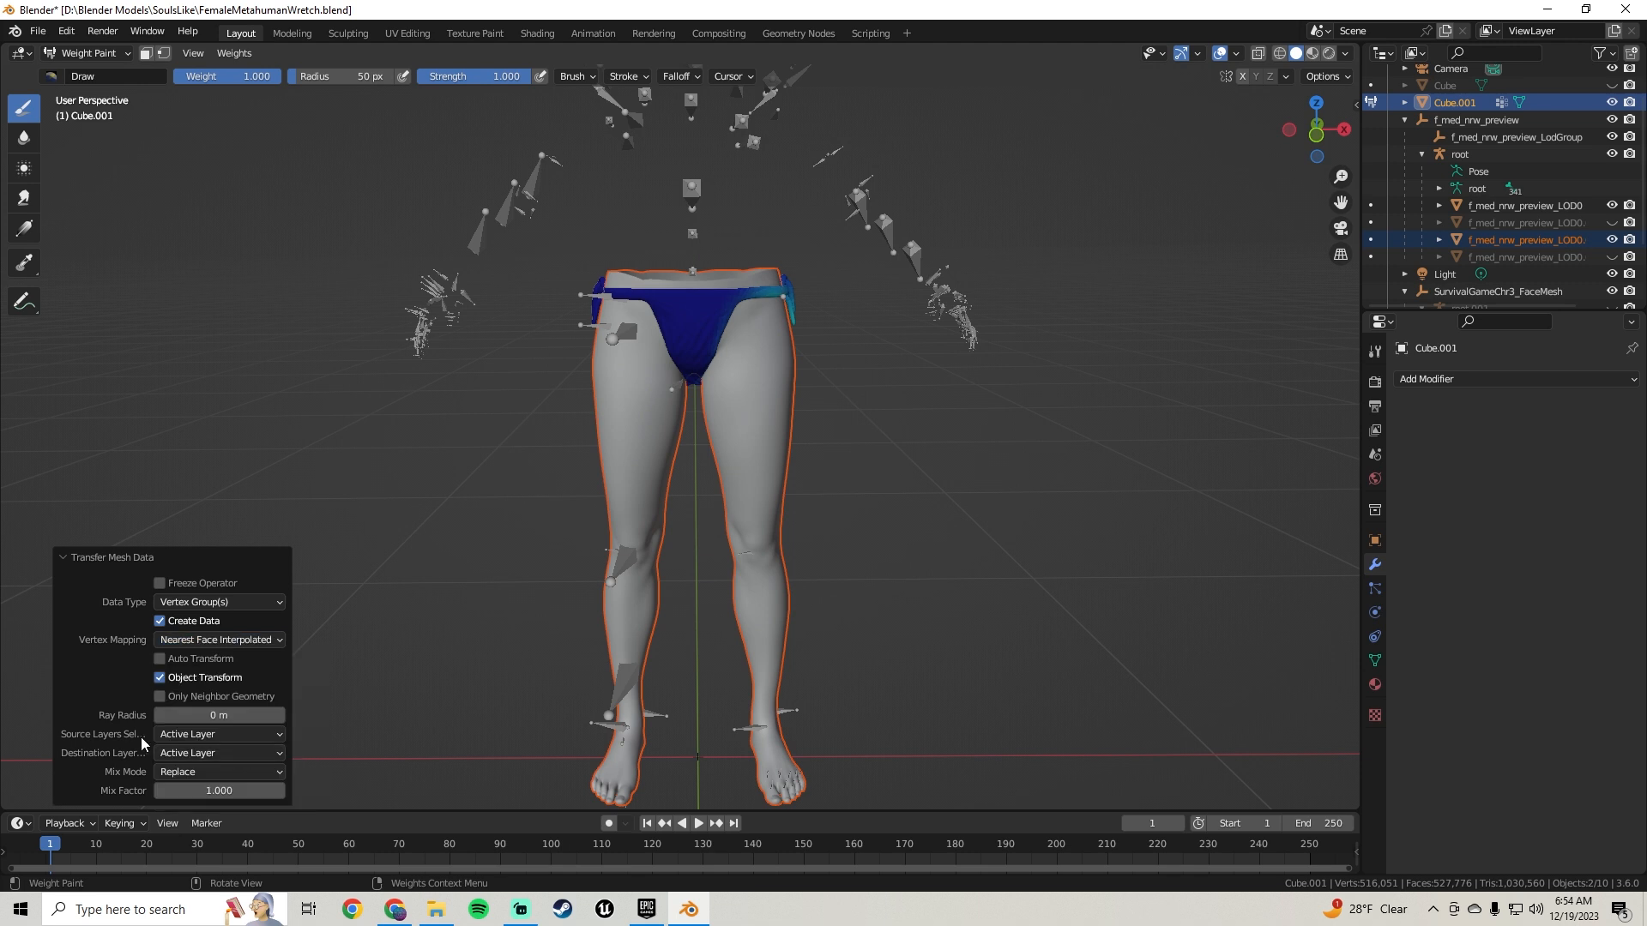
pyautogui.click(227, 716)
pyautogui.write('5')
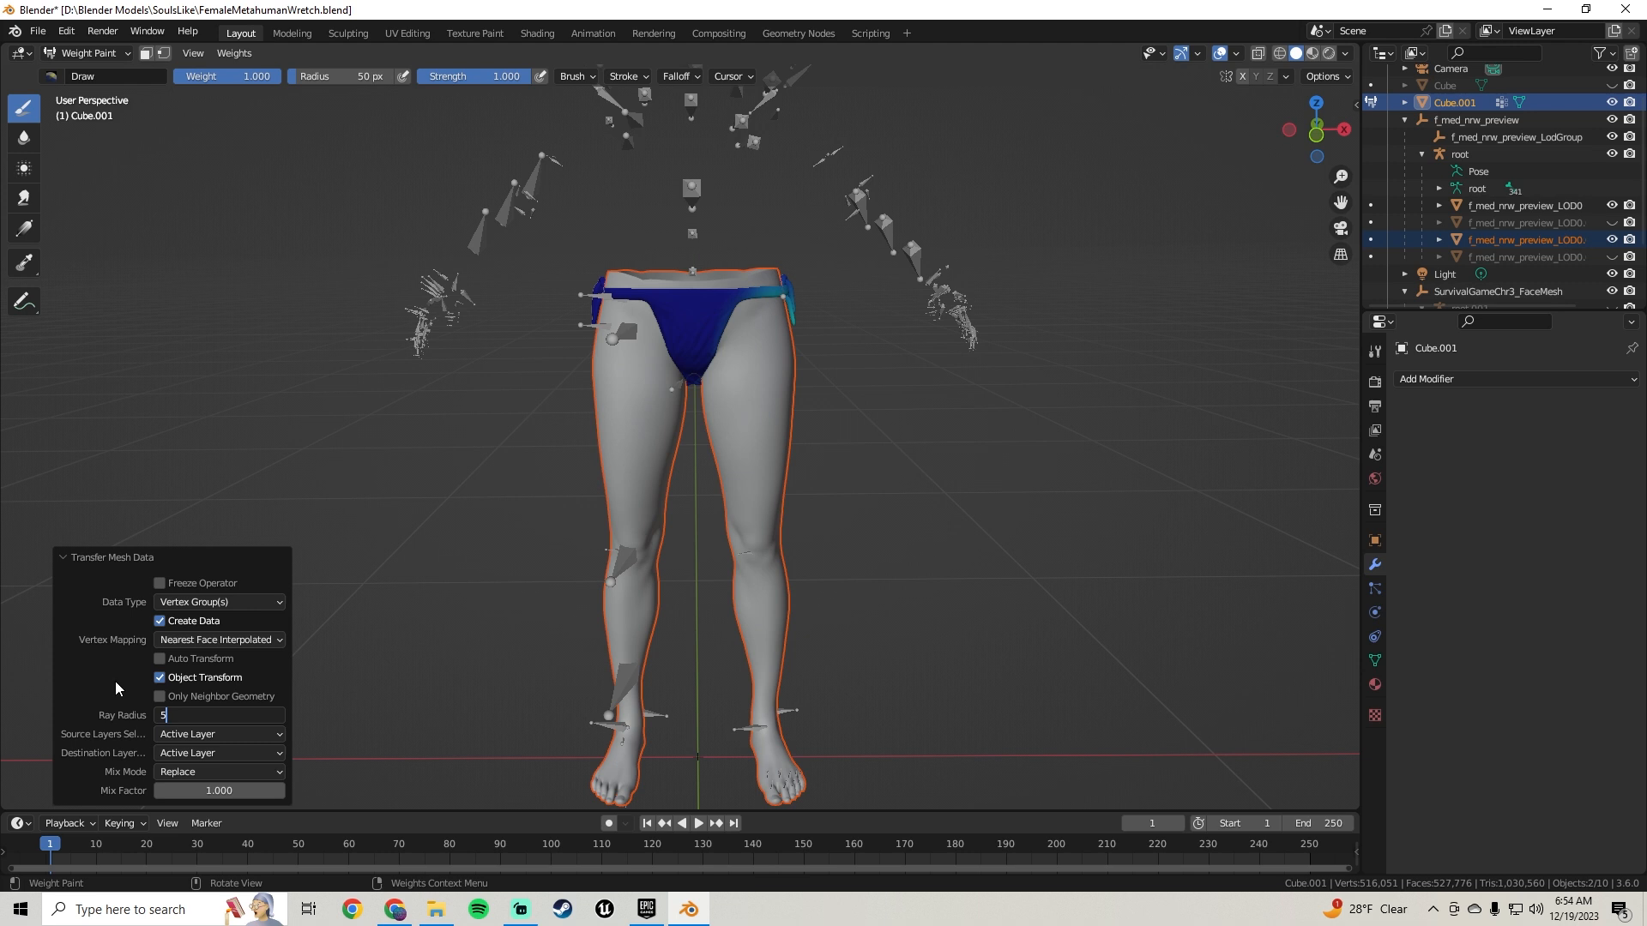
pyautogui.press('Return')
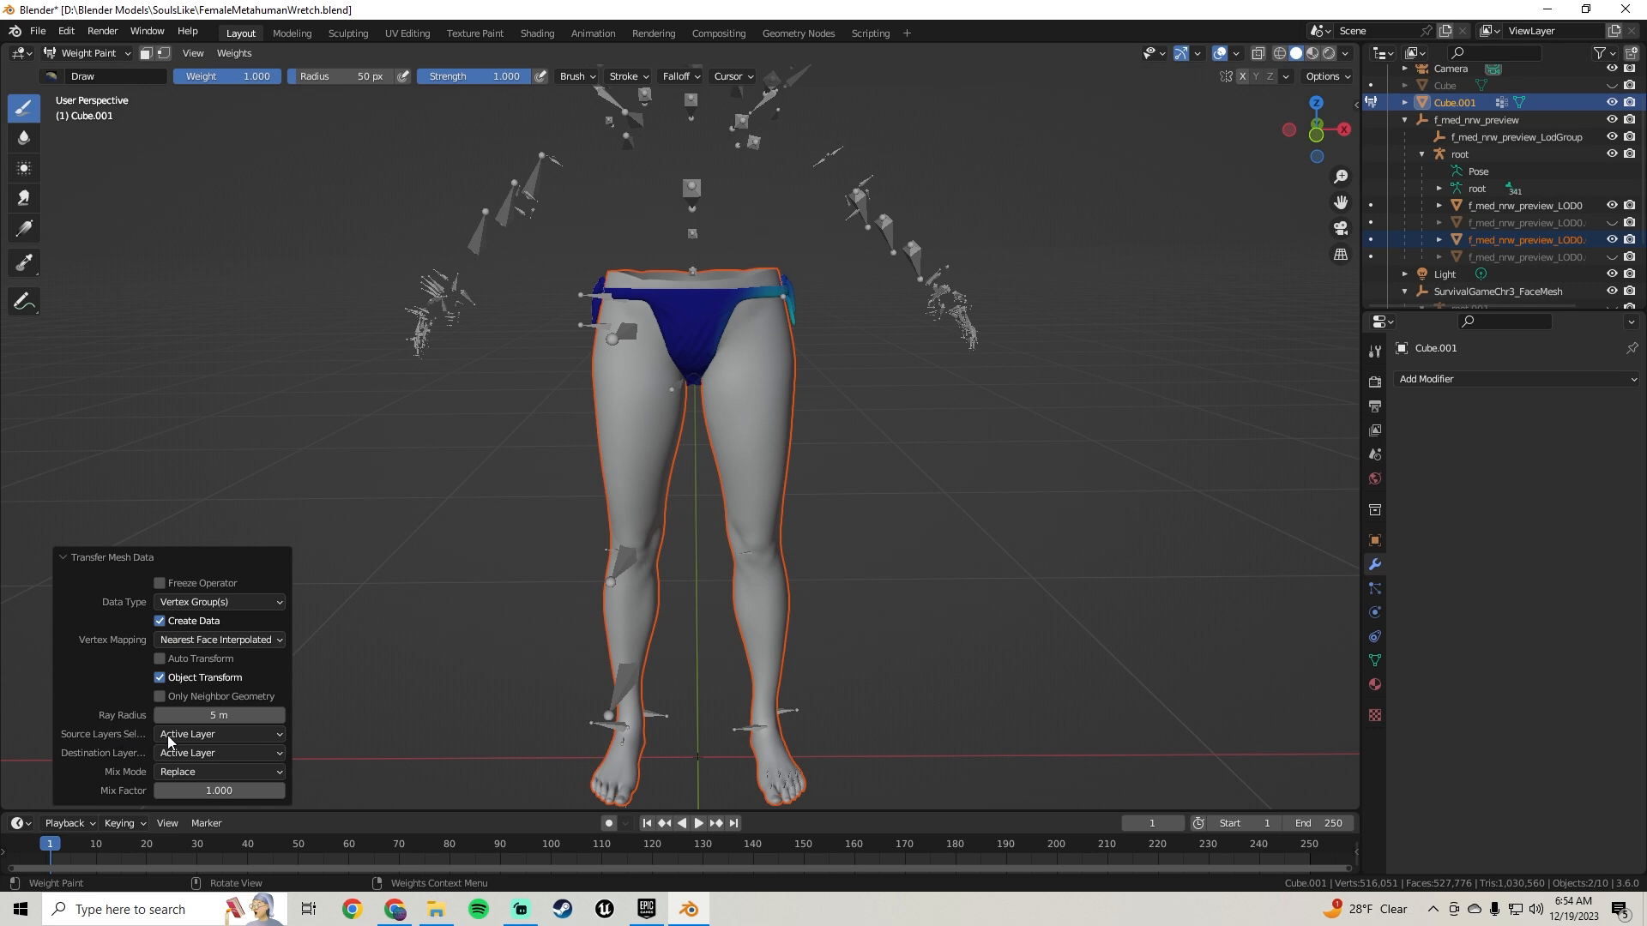
pyautogui.click(224, 736)
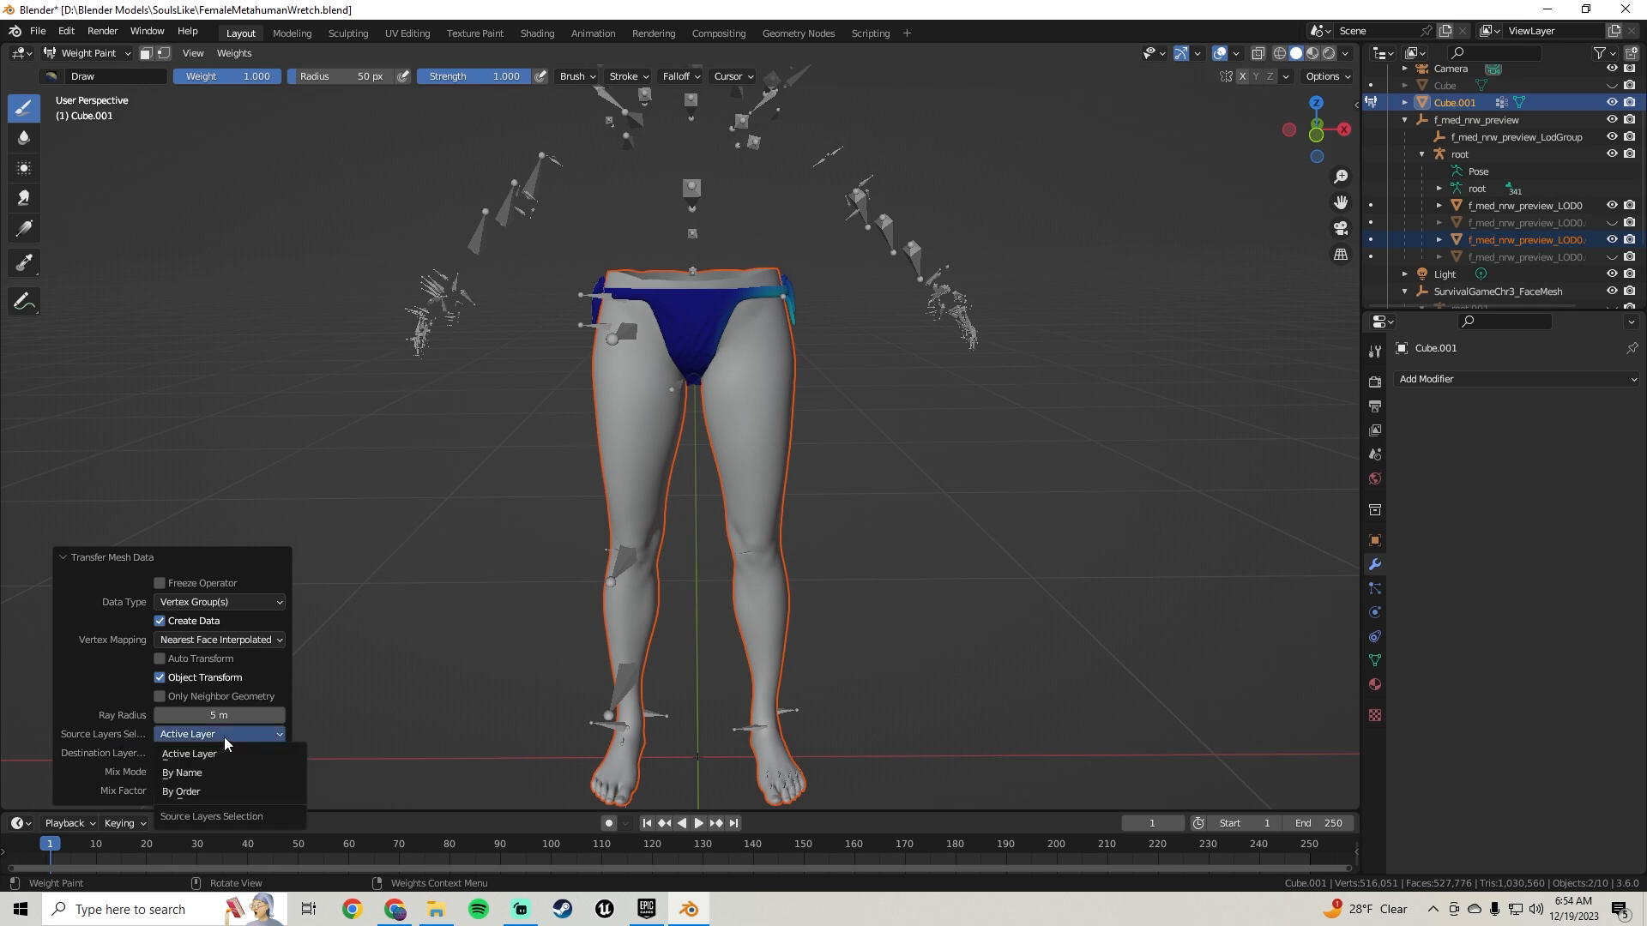
pyautogui.click(196, 775)
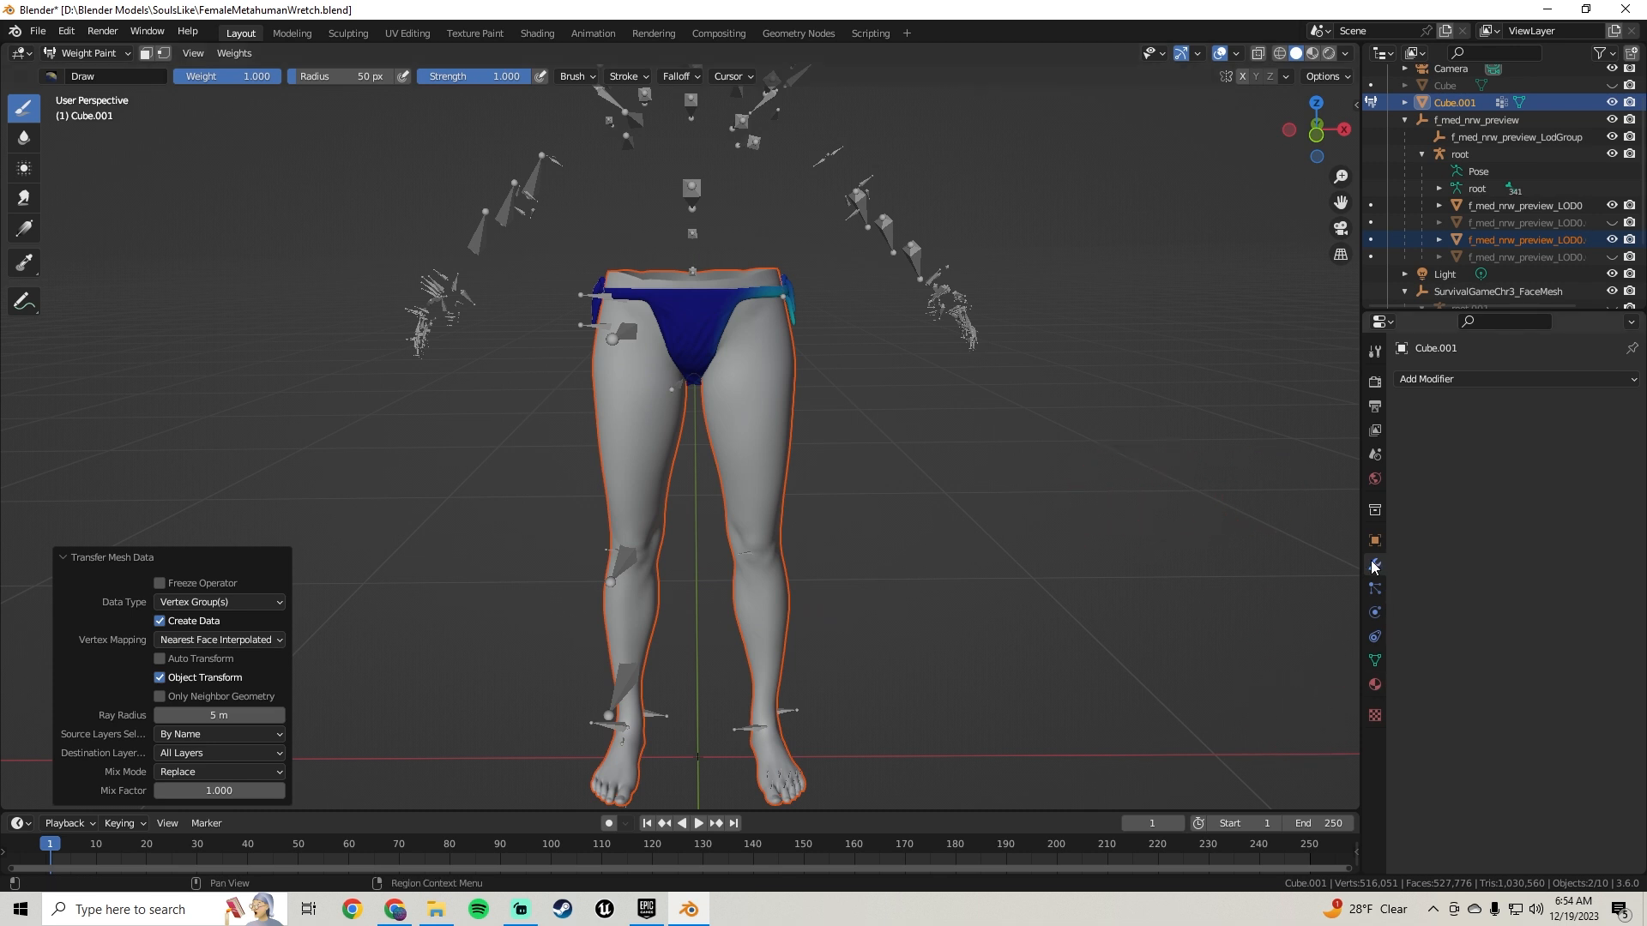
# Step: Add an Armature modifier to the hip garment with root as its object, and return to Object Mode
pyautogui.click(1454, 379)
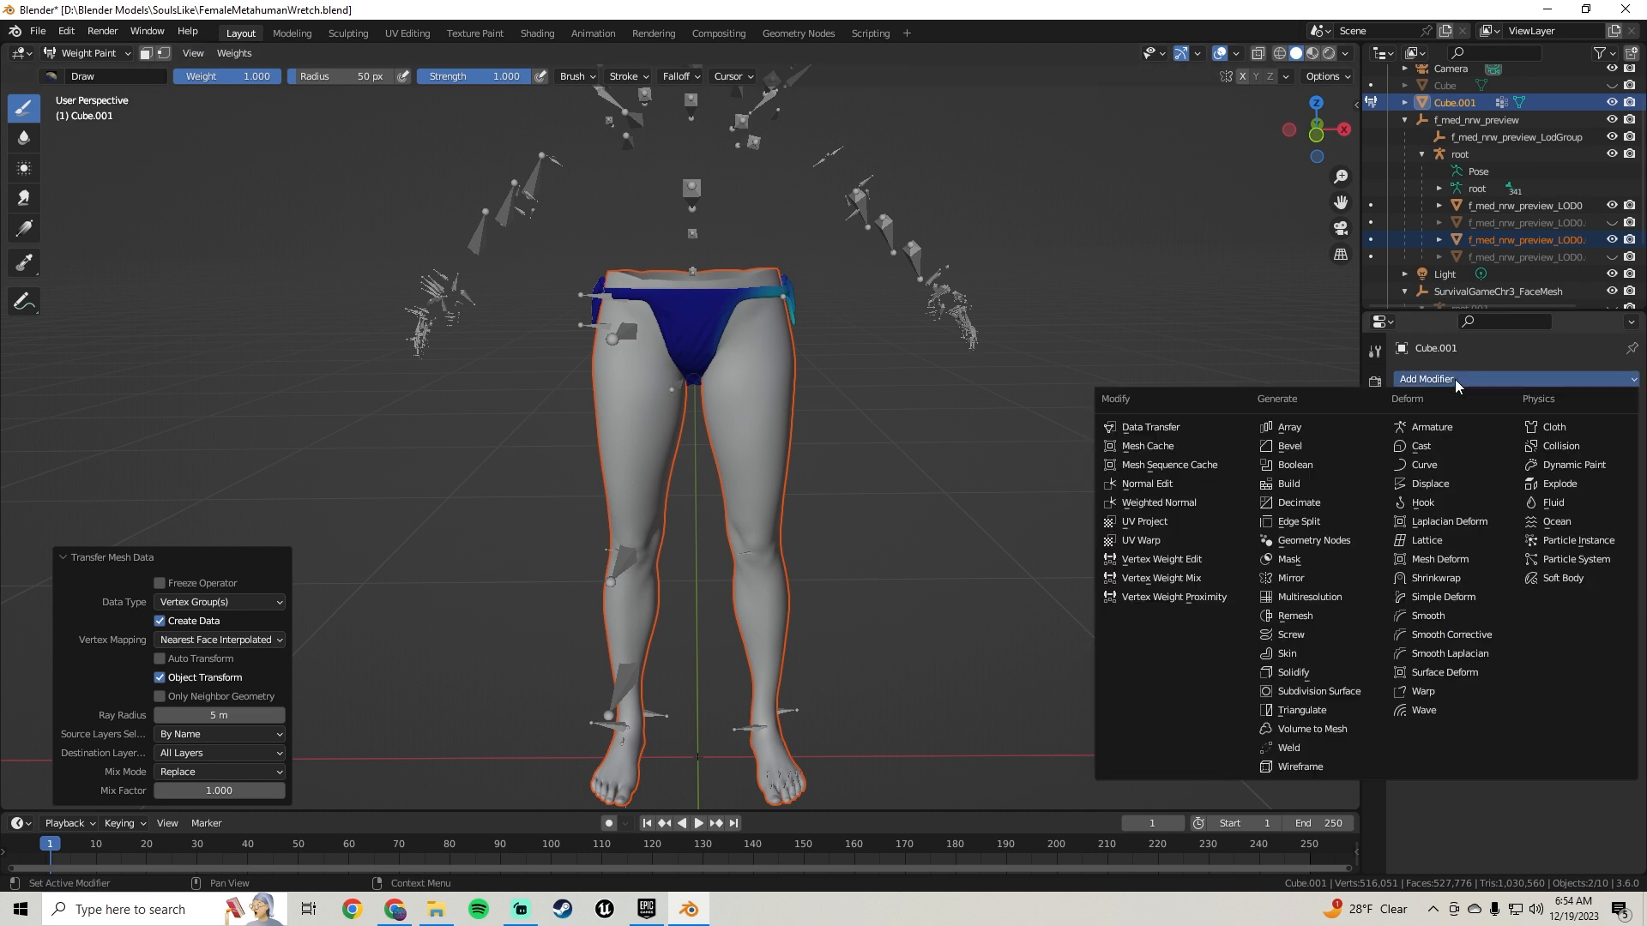
pyautogui.click(1440, 426)
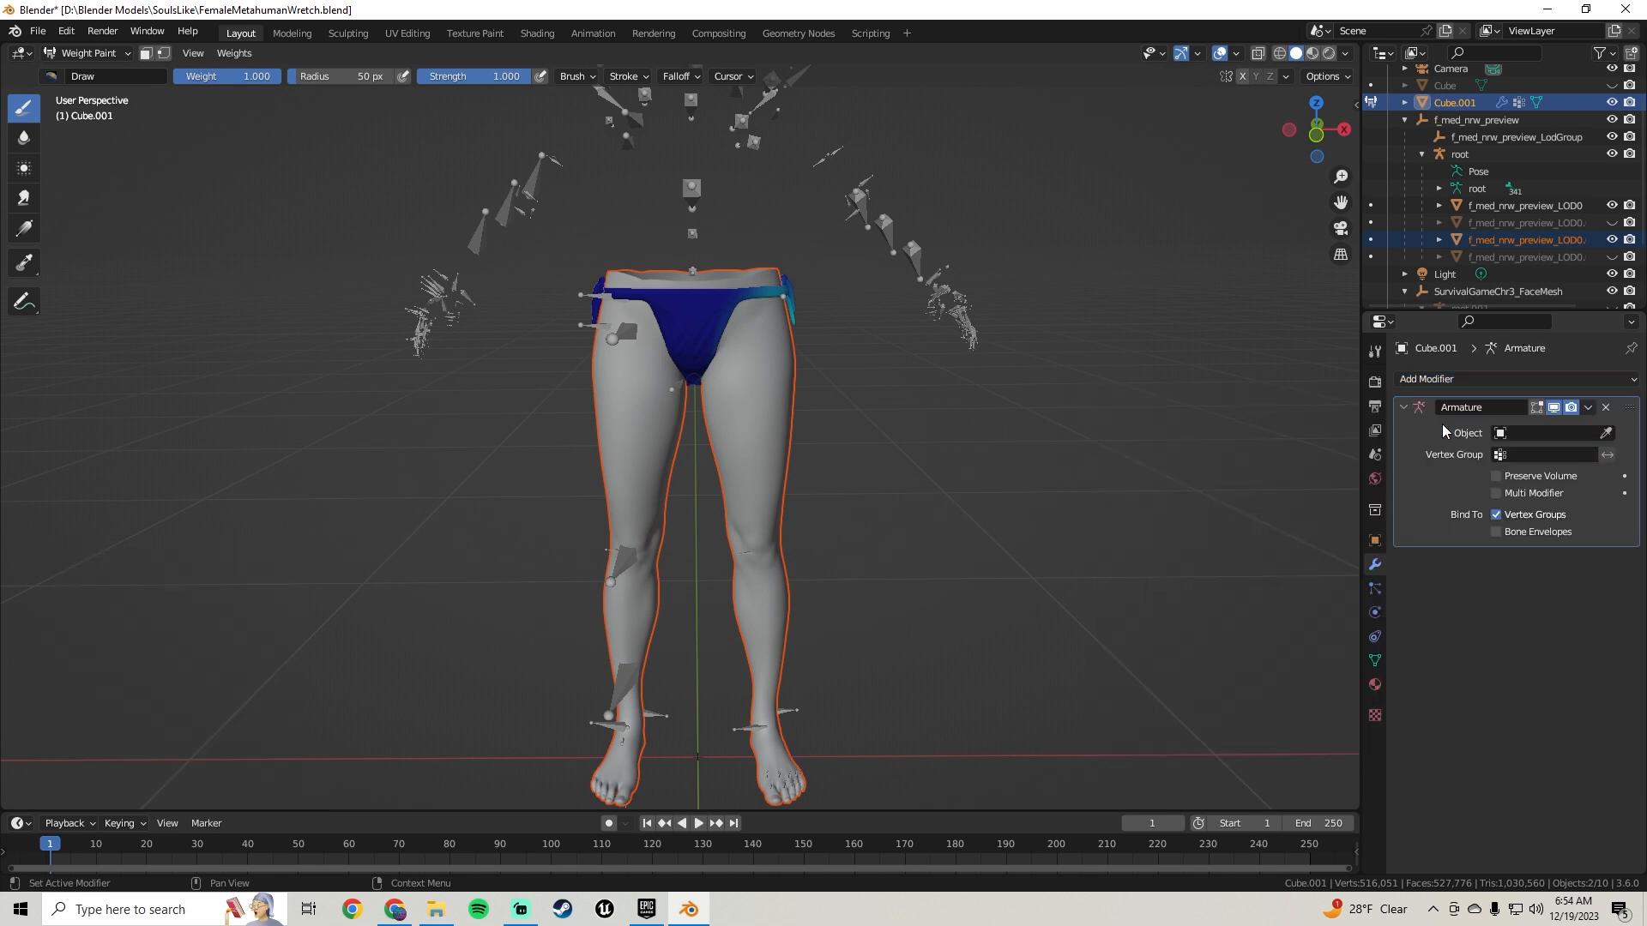
pyautogui.click(1503, 435)
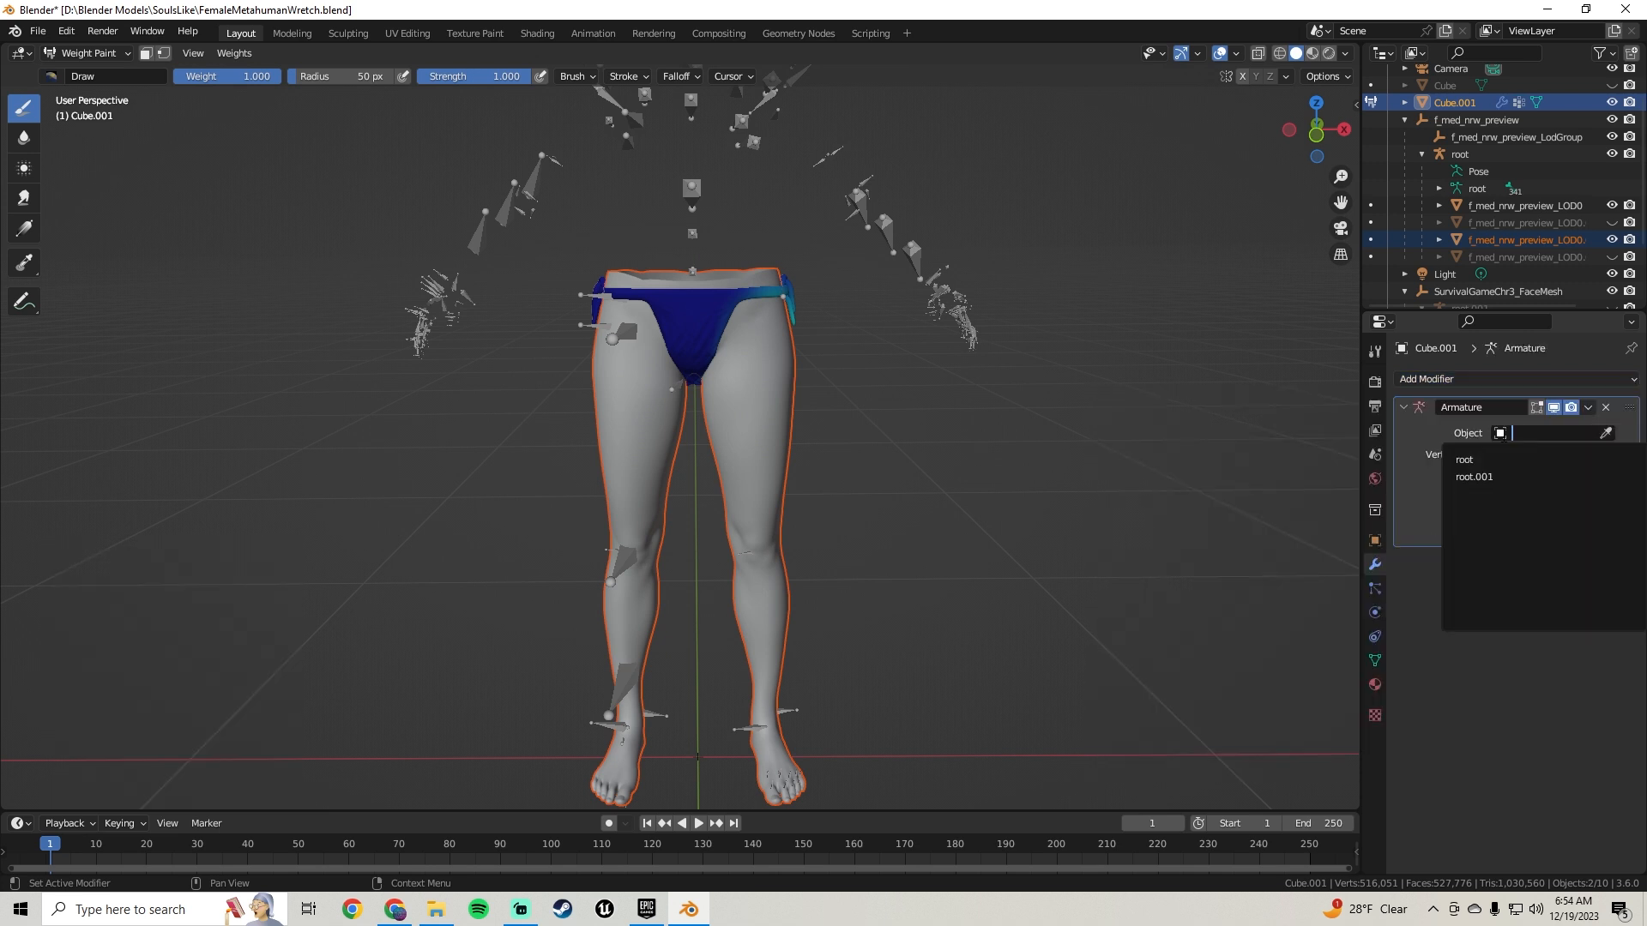
pyautogui.click(1471, 459)
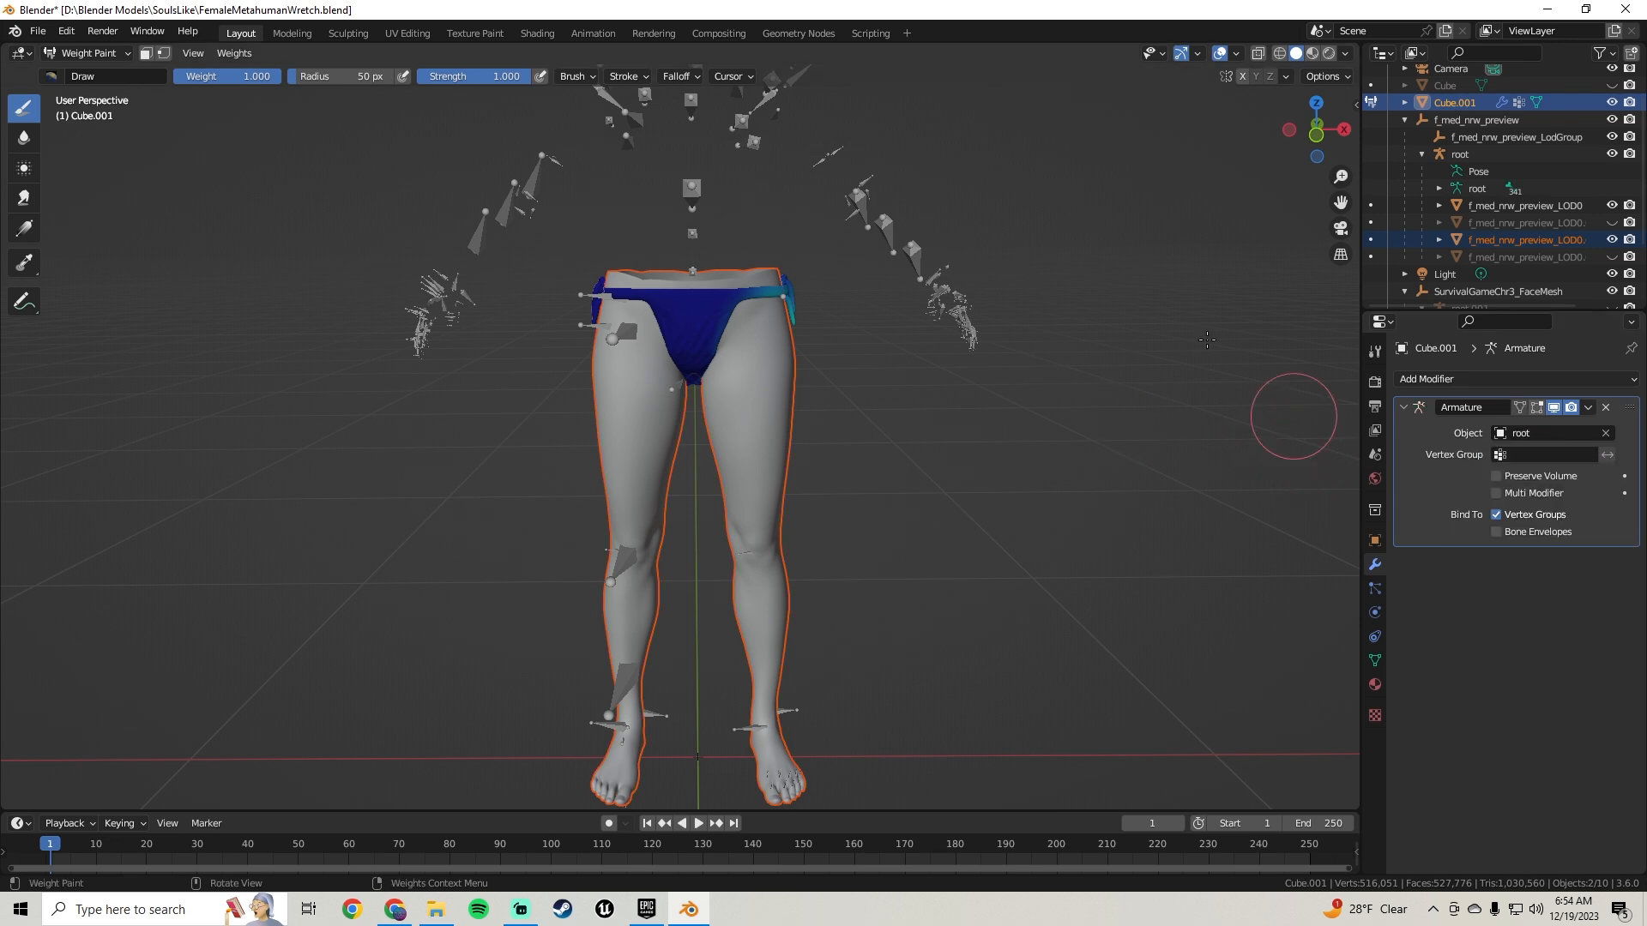
pyautogui.click(80, 49)
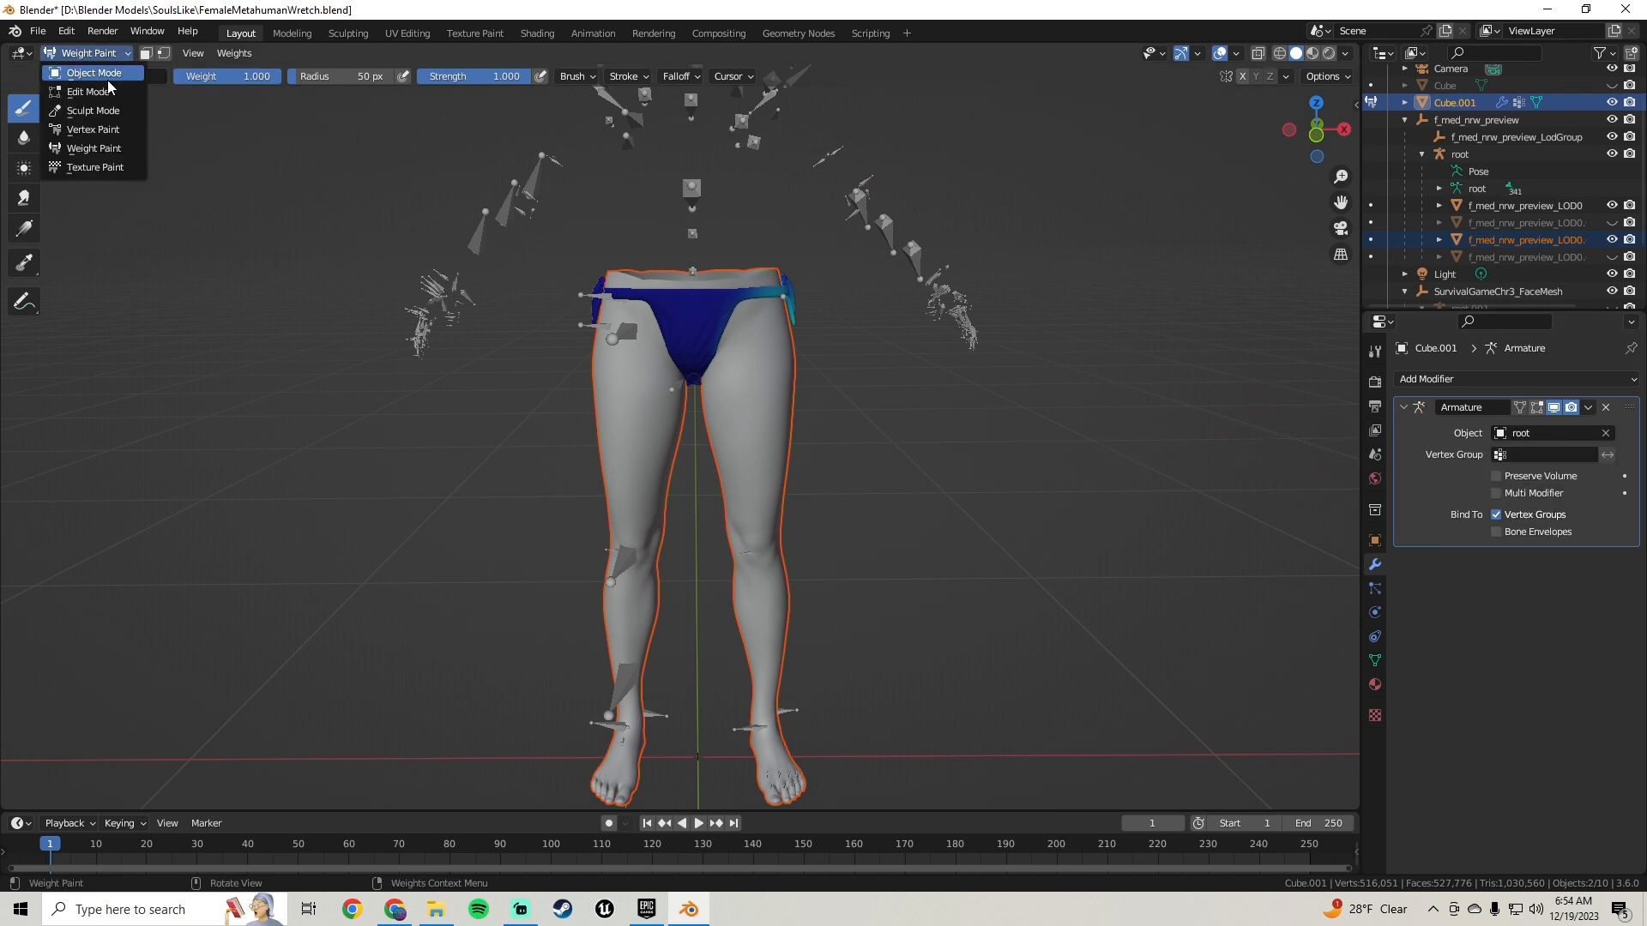
pyautogui.click(106, 76)
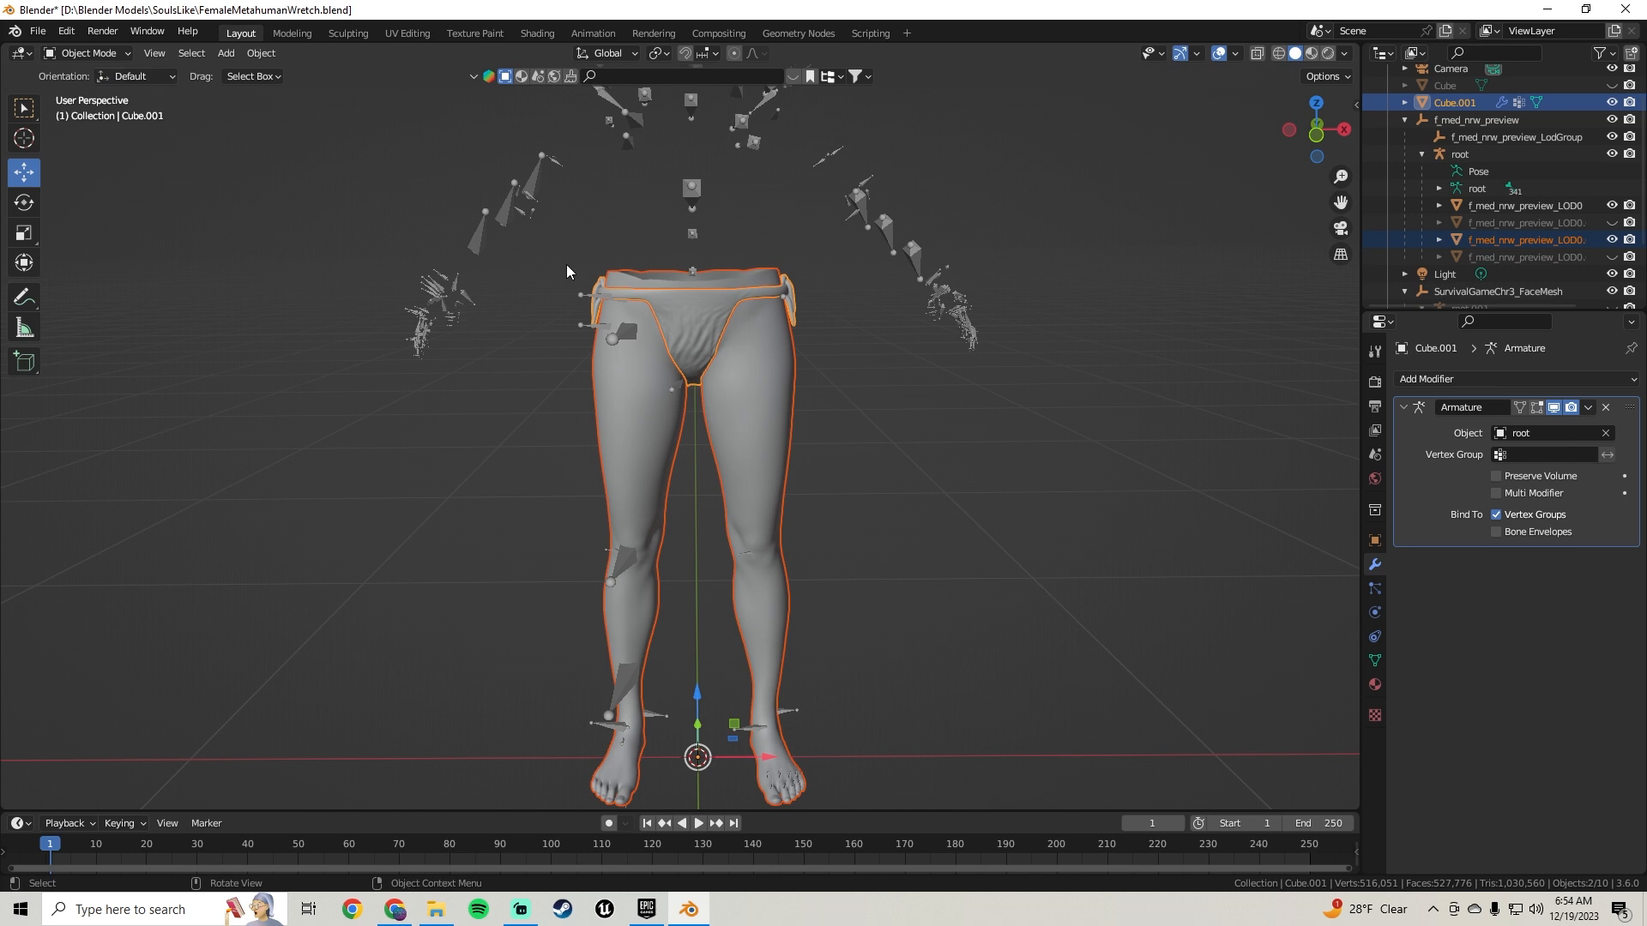
# Step: Switch the body's root armature back to Pose Position
pyautogui.click(614, 339)
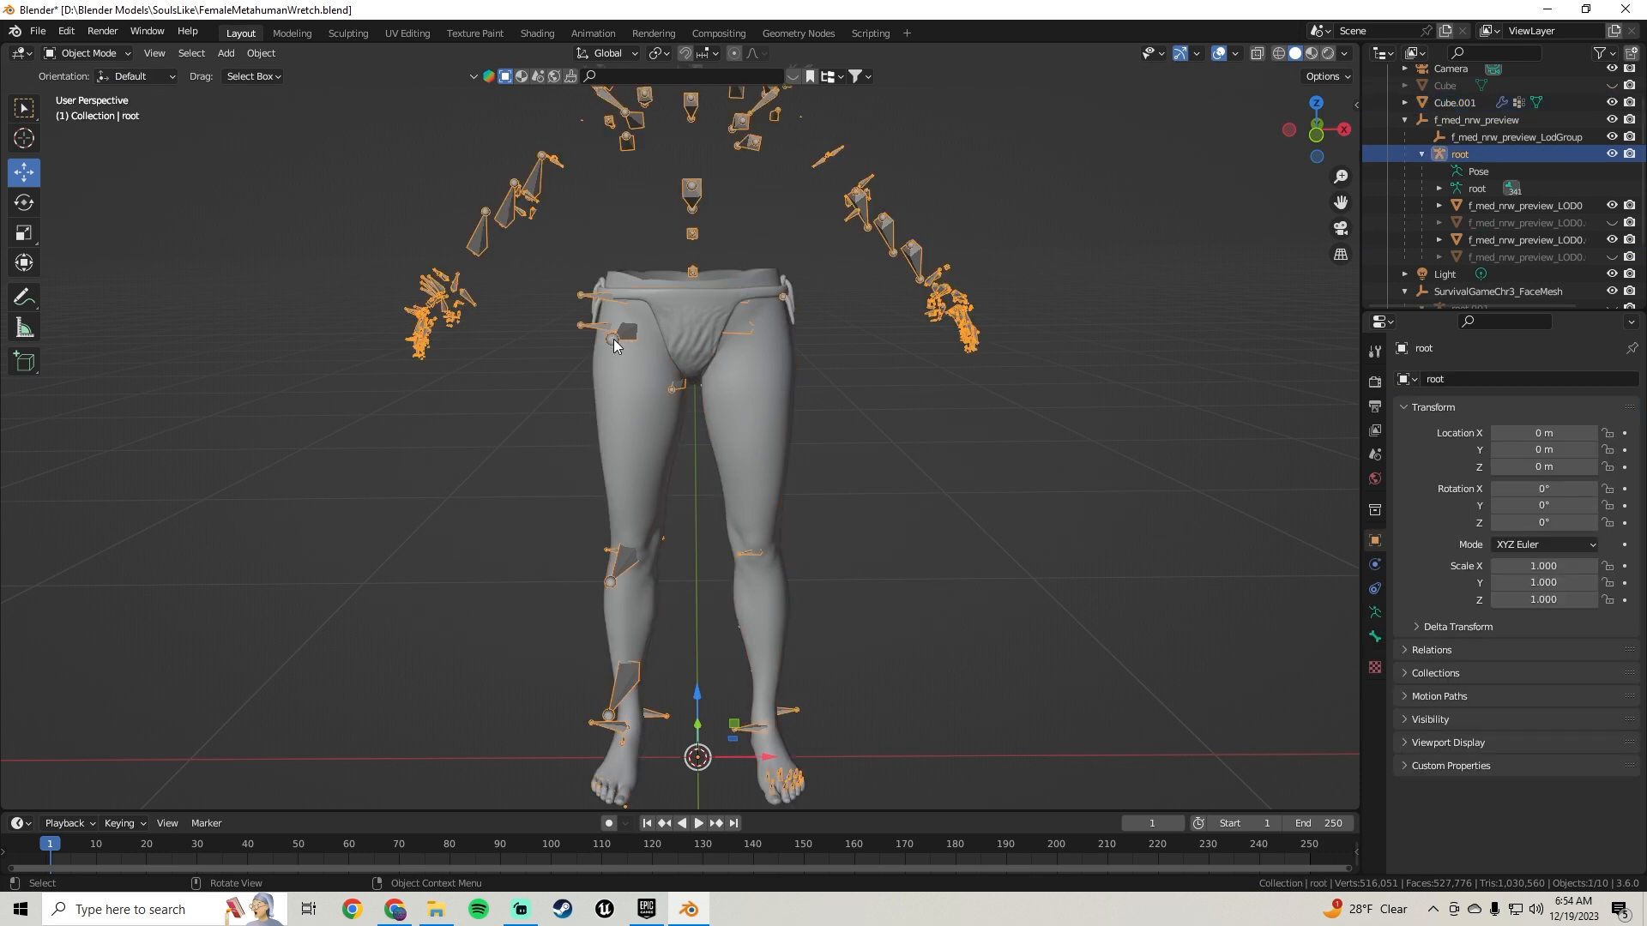
pyautogui.click(1374, 613)
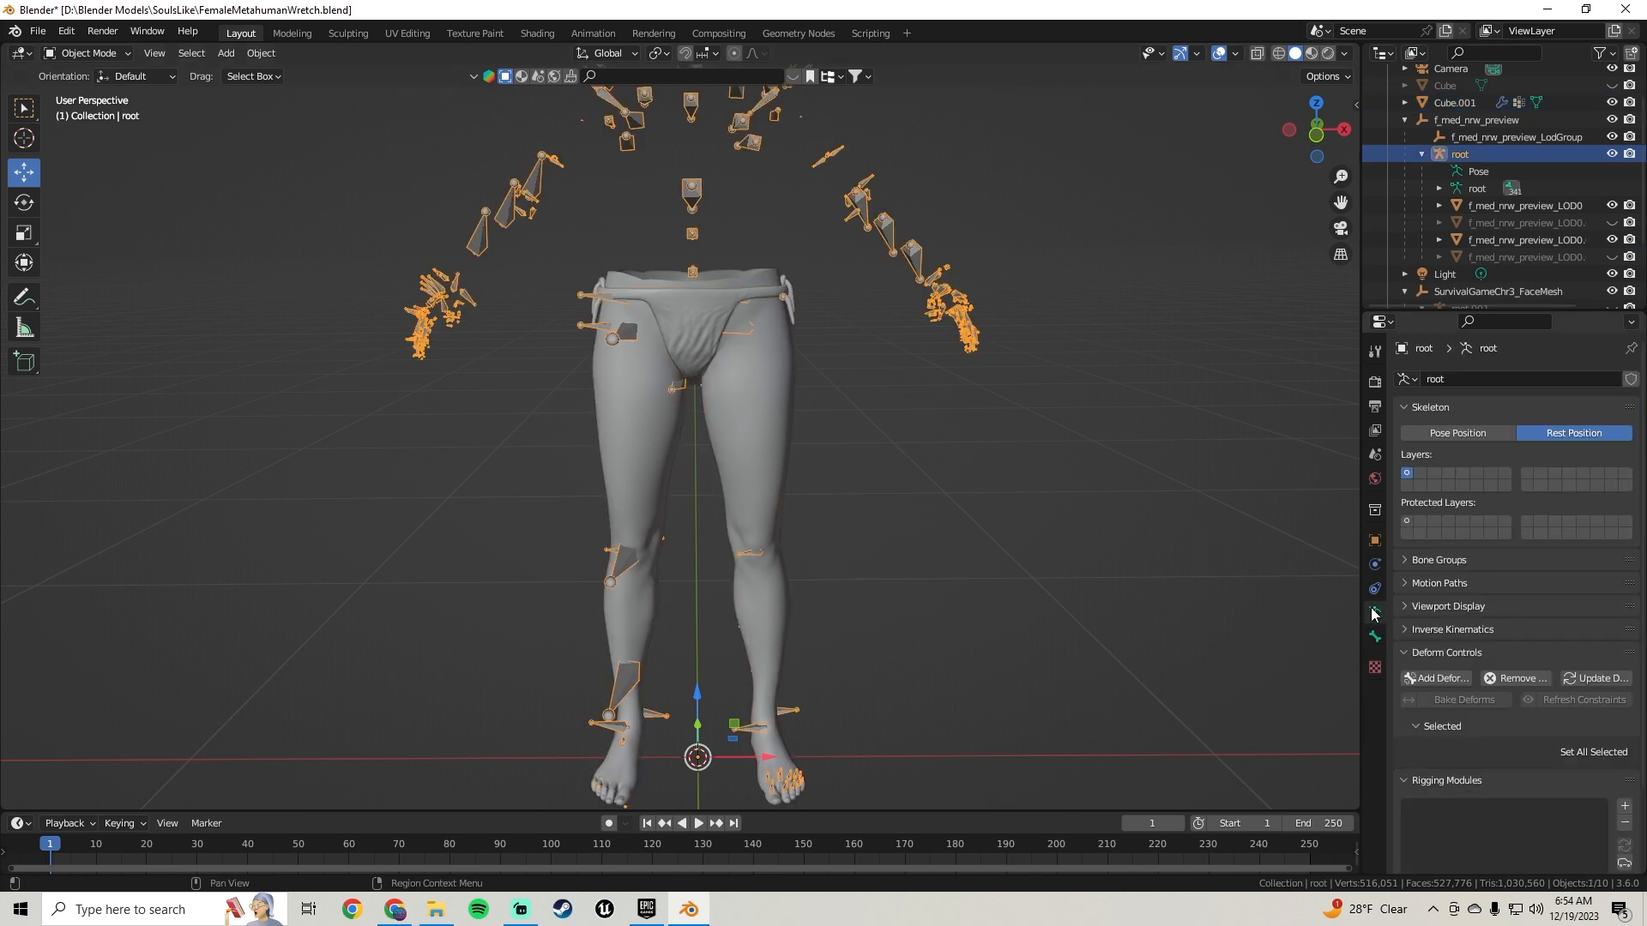
pyautogui.click(1454, 432)
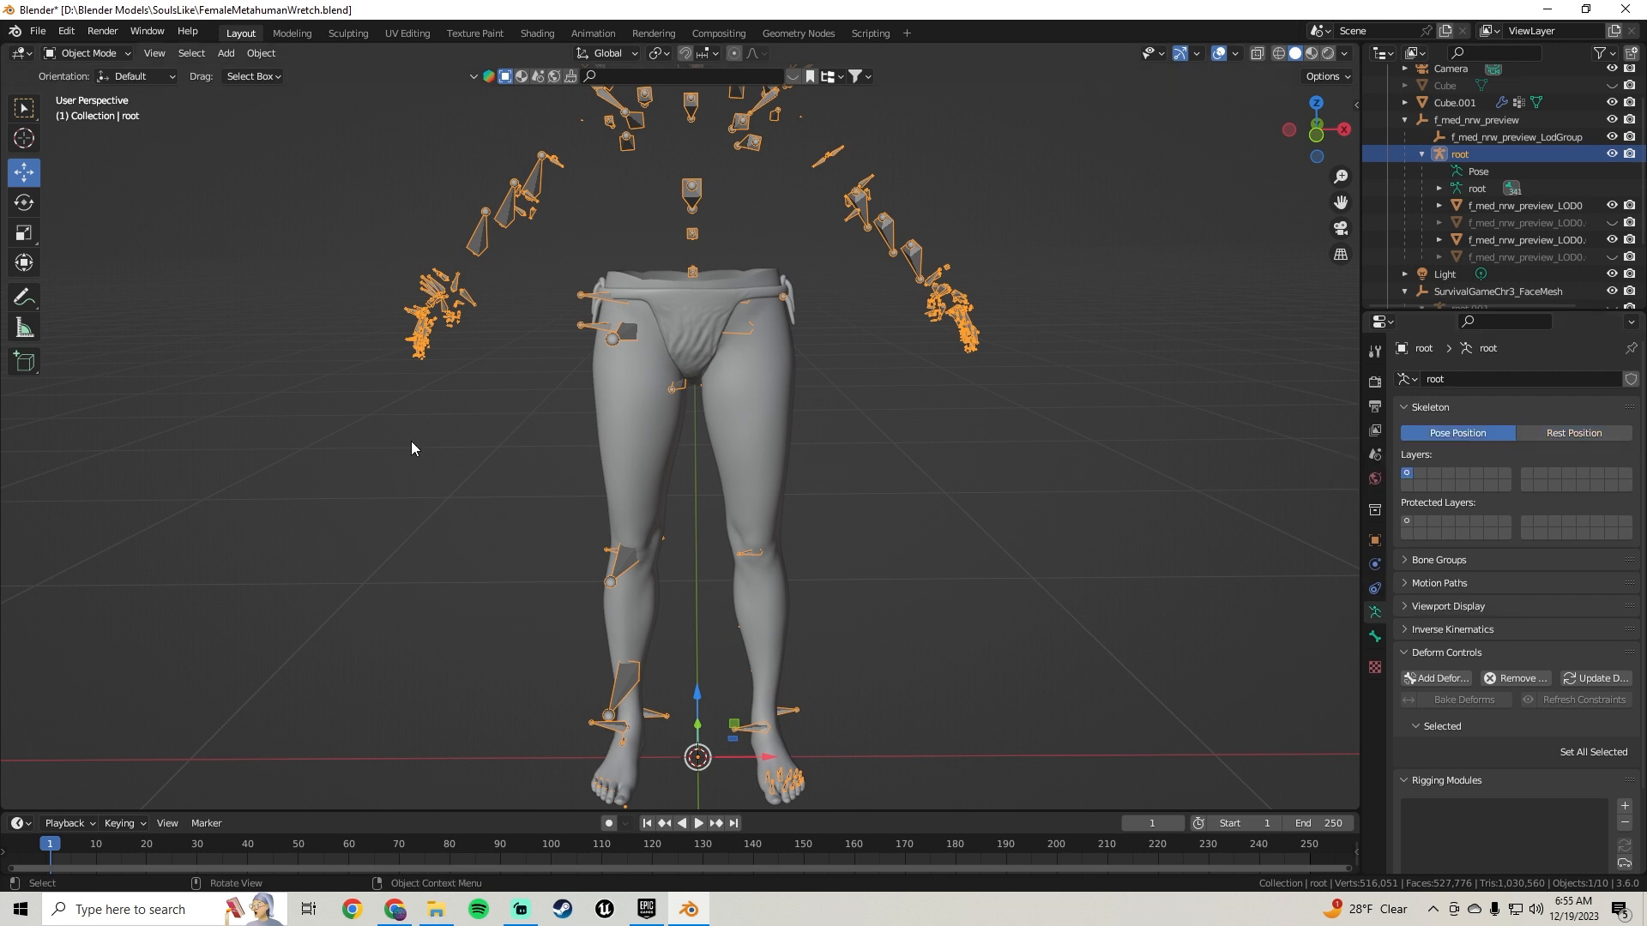
# Step: Test the hip garment's deformation by rotating the thigh_r bone about 41° in Pose Mode, undo the rotation and return to Object Mode
pyautogui.click(87, 53)
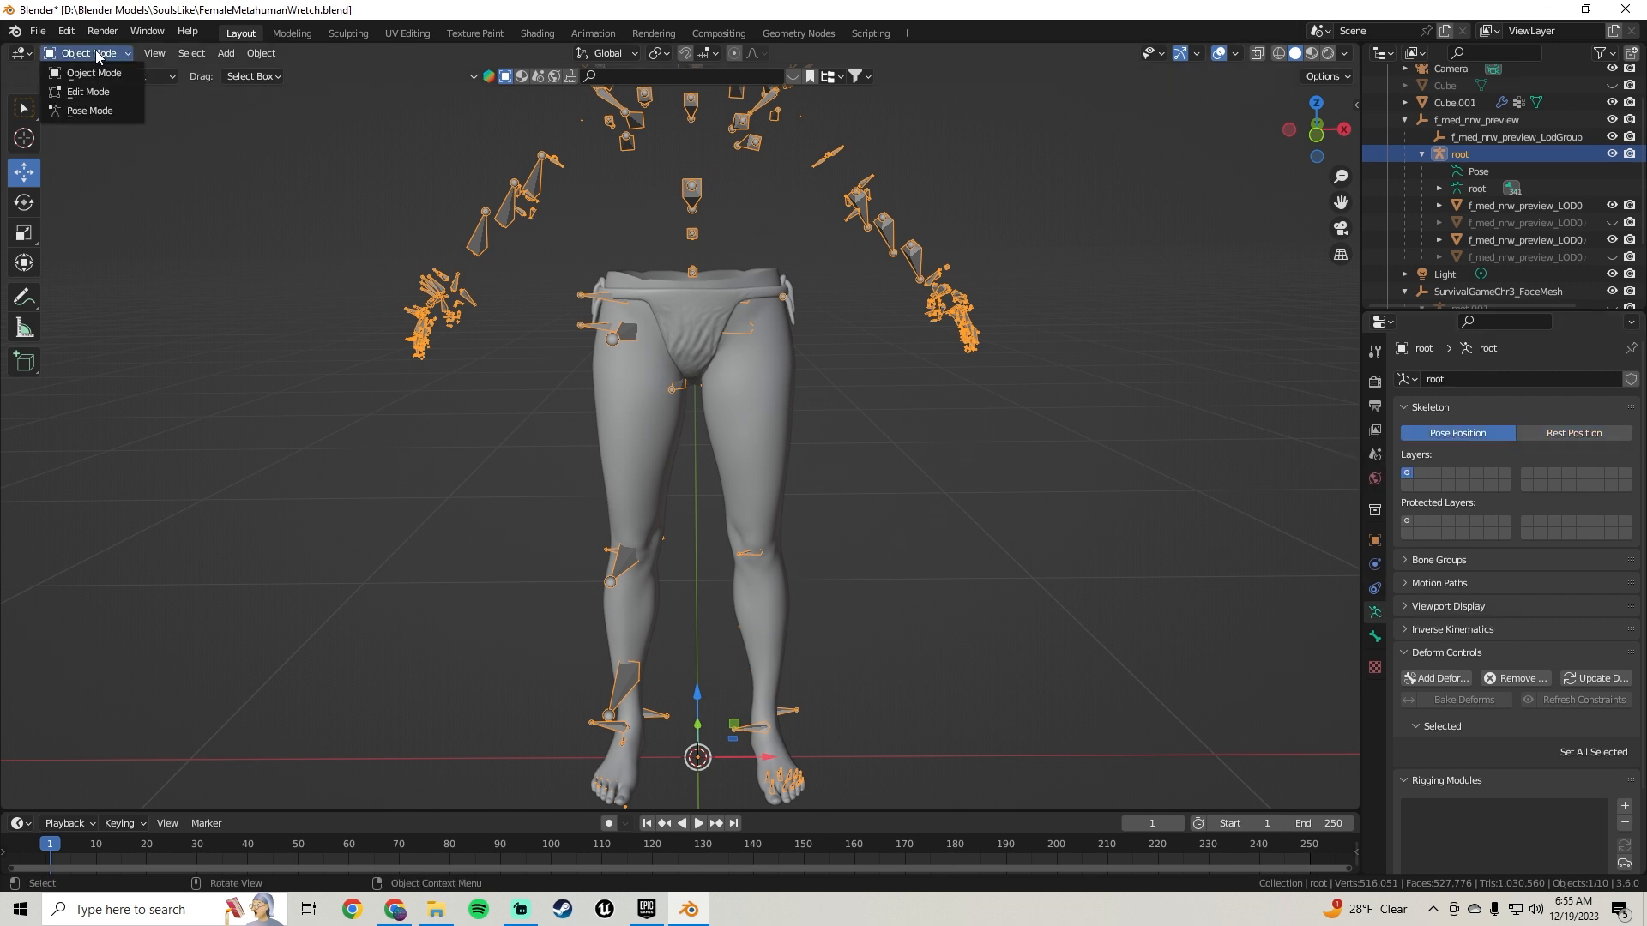
pyautogui.click(89, 111)
pyautogui.moveTo(703, 331); pyautogui.dragTo(827, 348, button='middle')
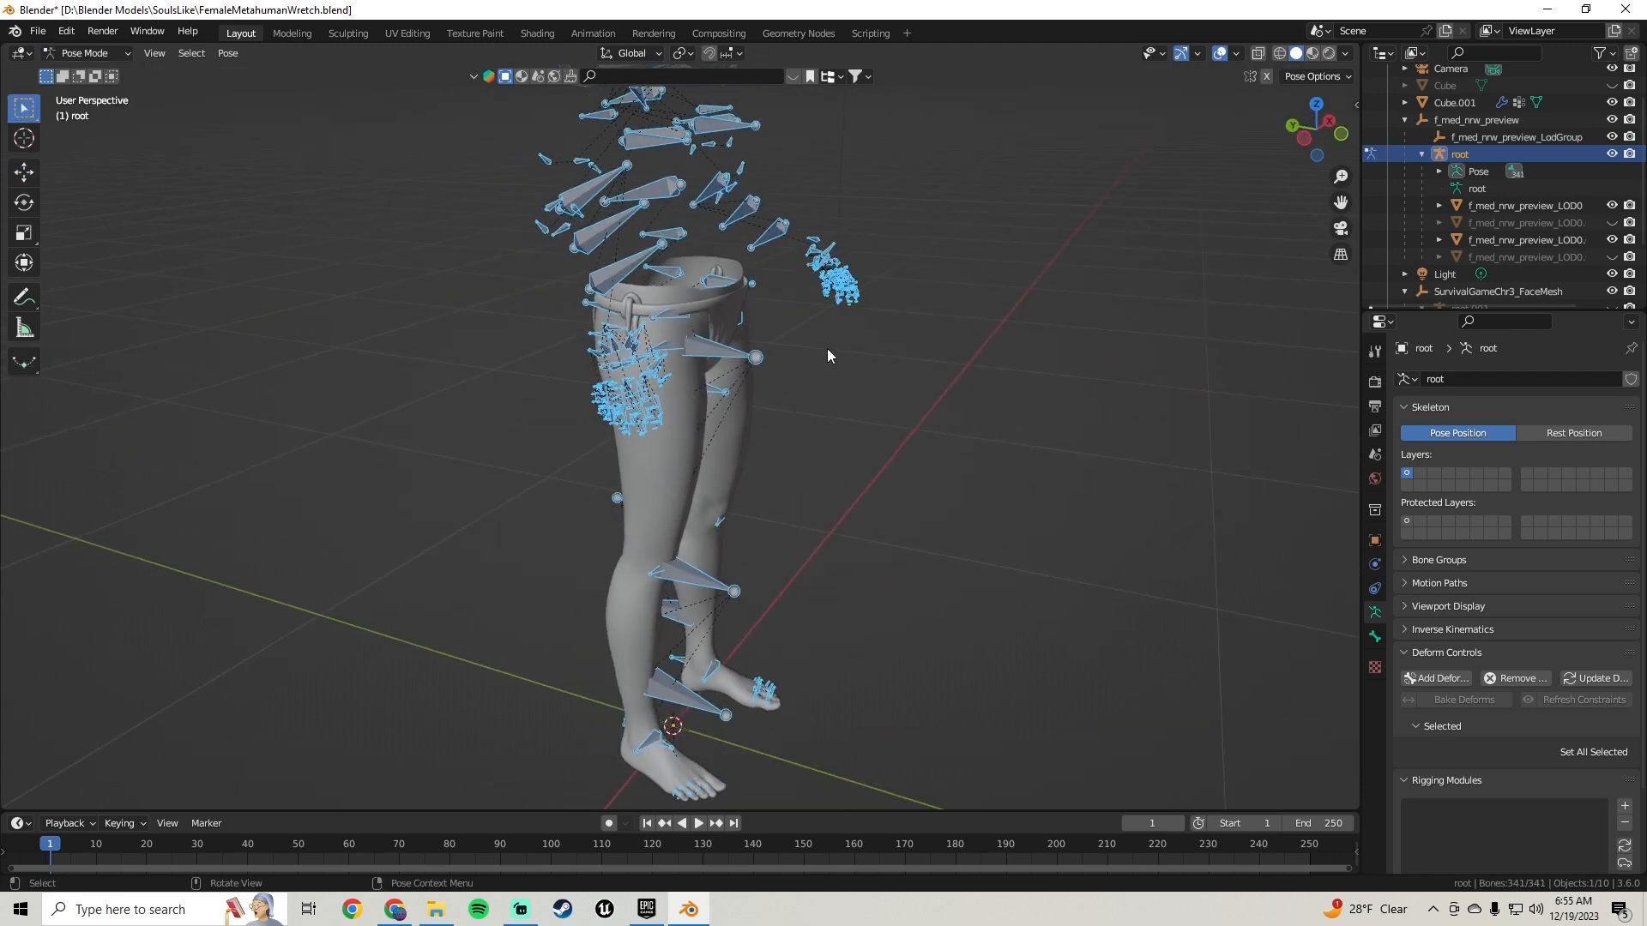
pyautogui.click(755, 356)
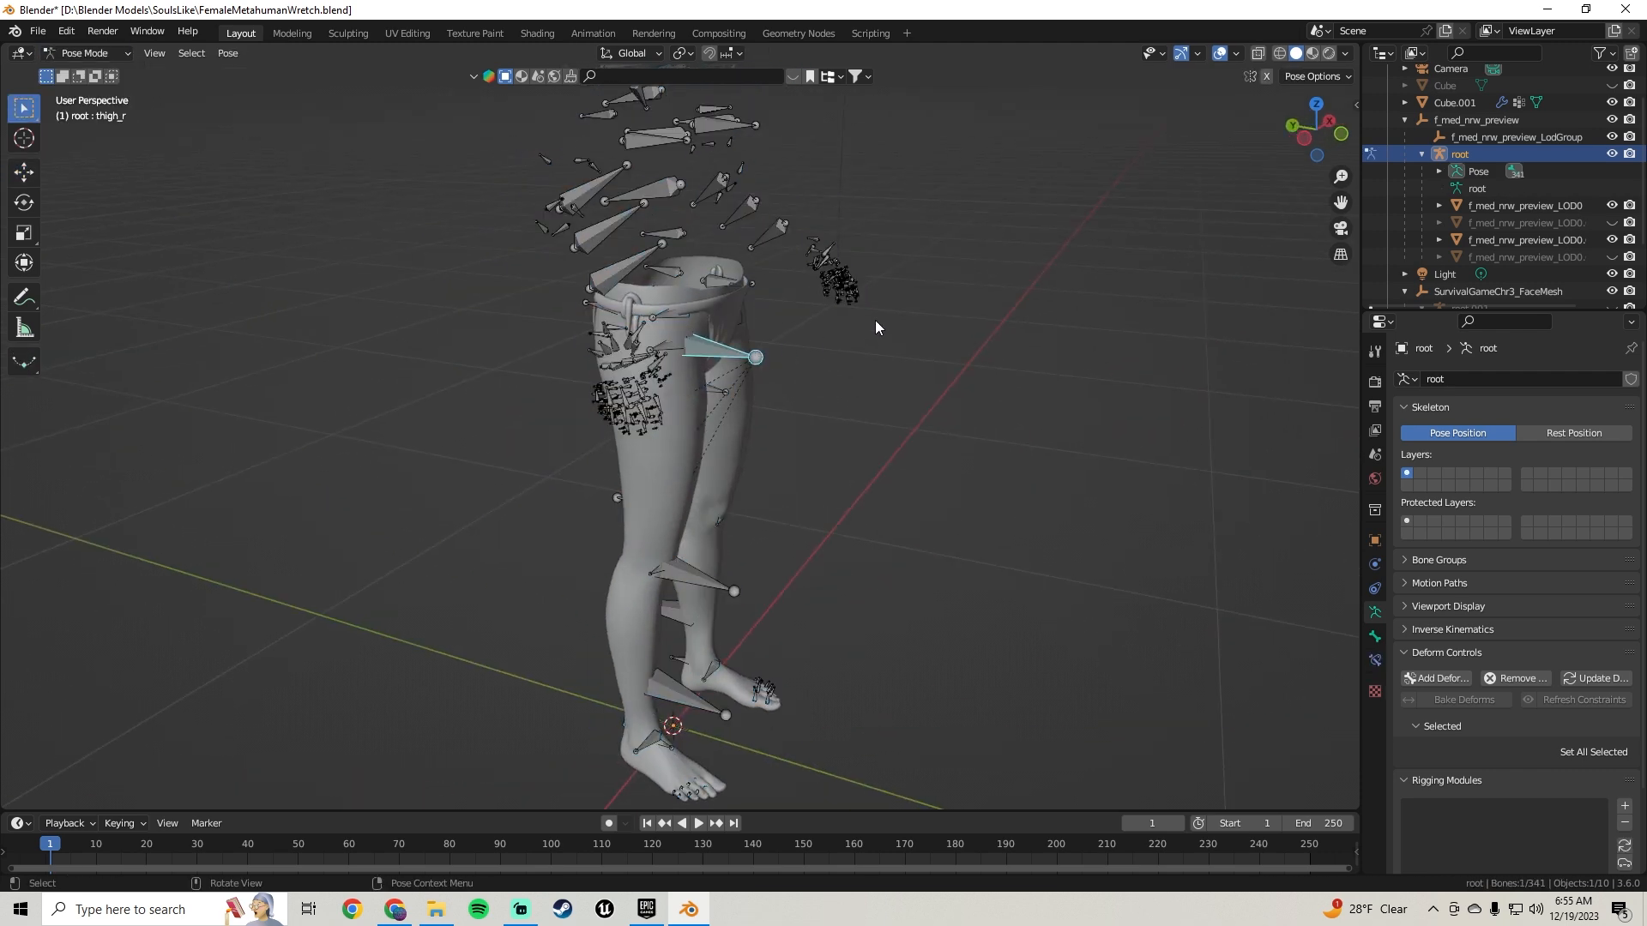
pyautogui.moveTo(875, 326); pyautogui.dragTo(849, 321, button='middle')
pyautogui.press('r')
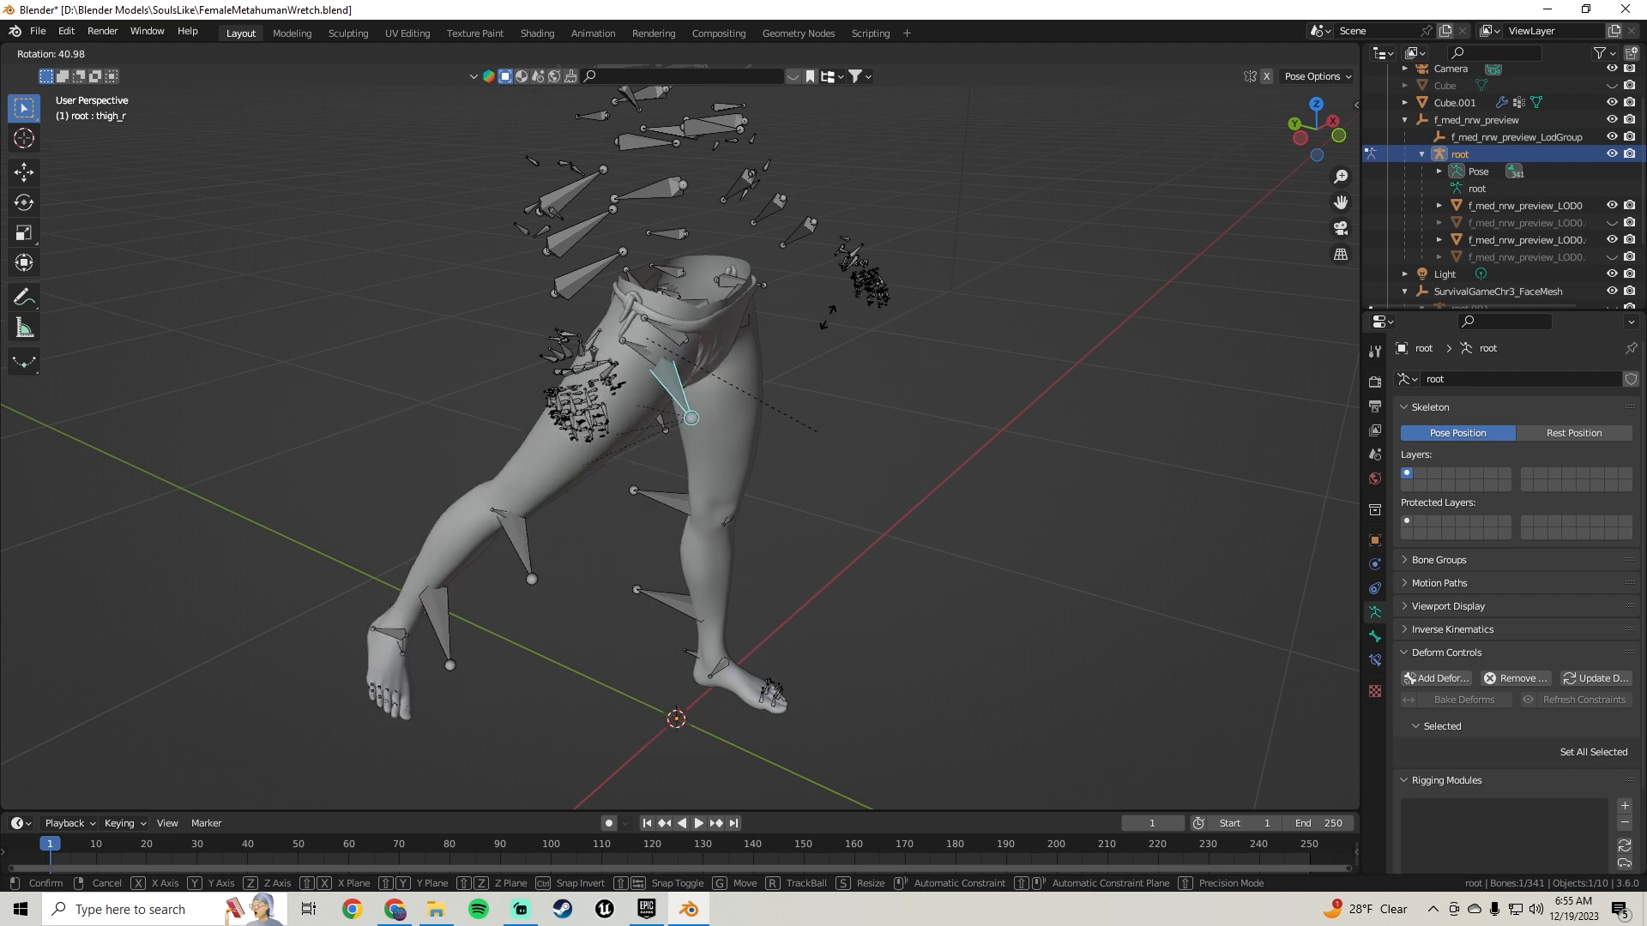
pyautogui.click(829, 283)
pyautogui.hotkey('ctrl', 'z')
pyautogui.moveTo(876, 360); pyautogui.dragTo(799, 352, button='middle')
pyautogui.click(712, 317)
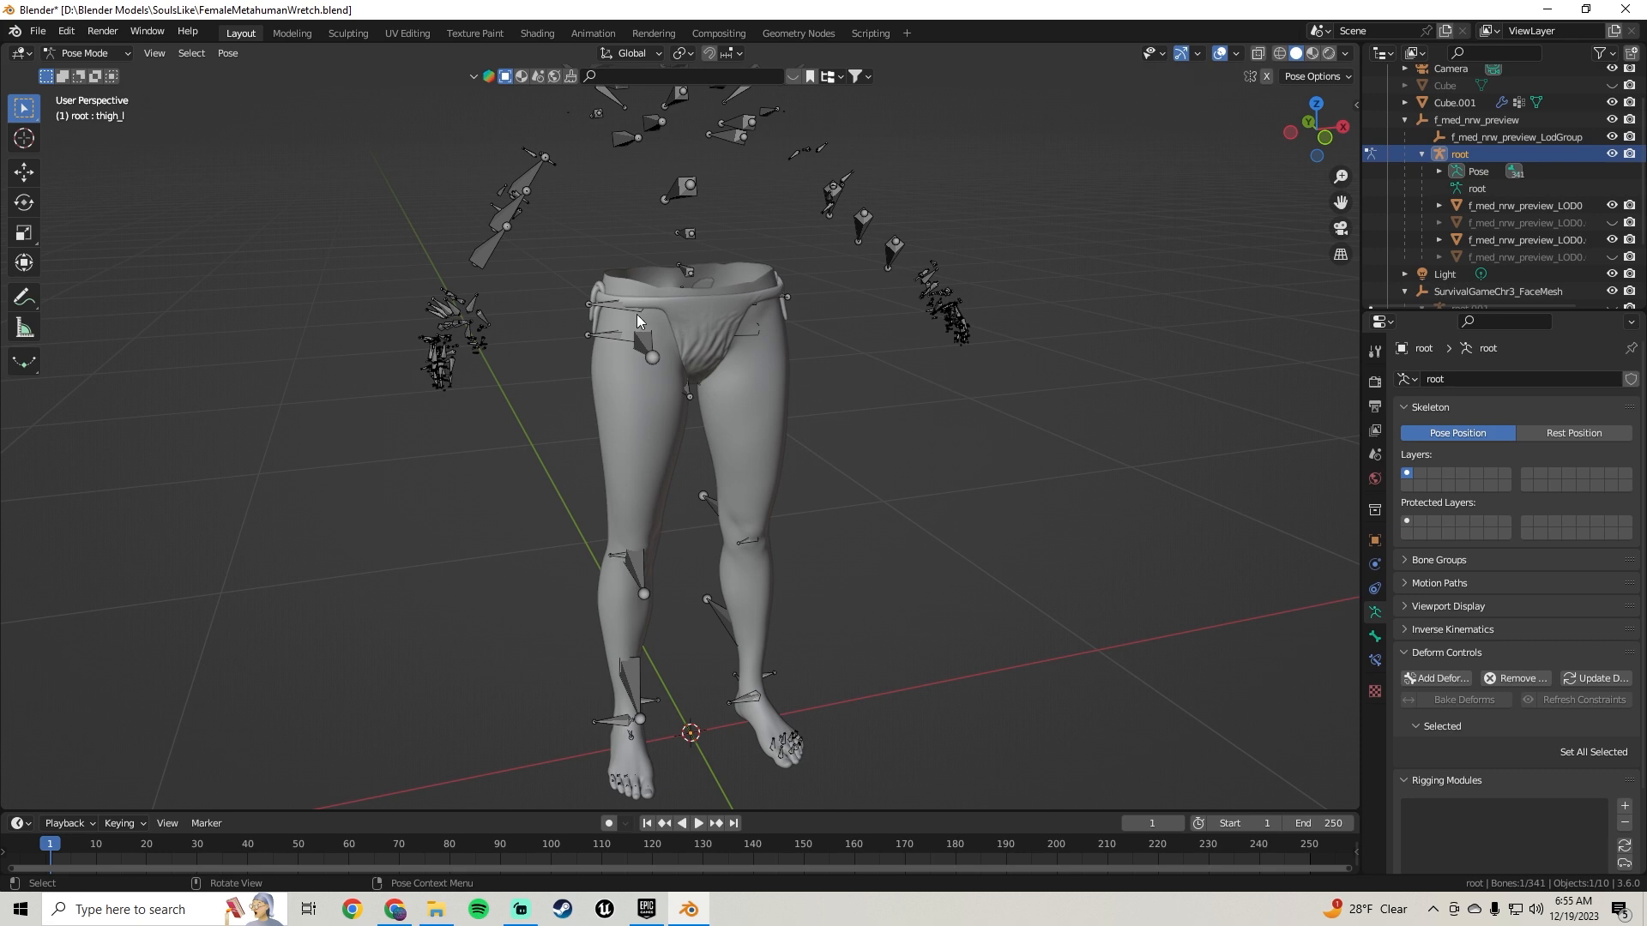
pyautogui.click(90, 54)
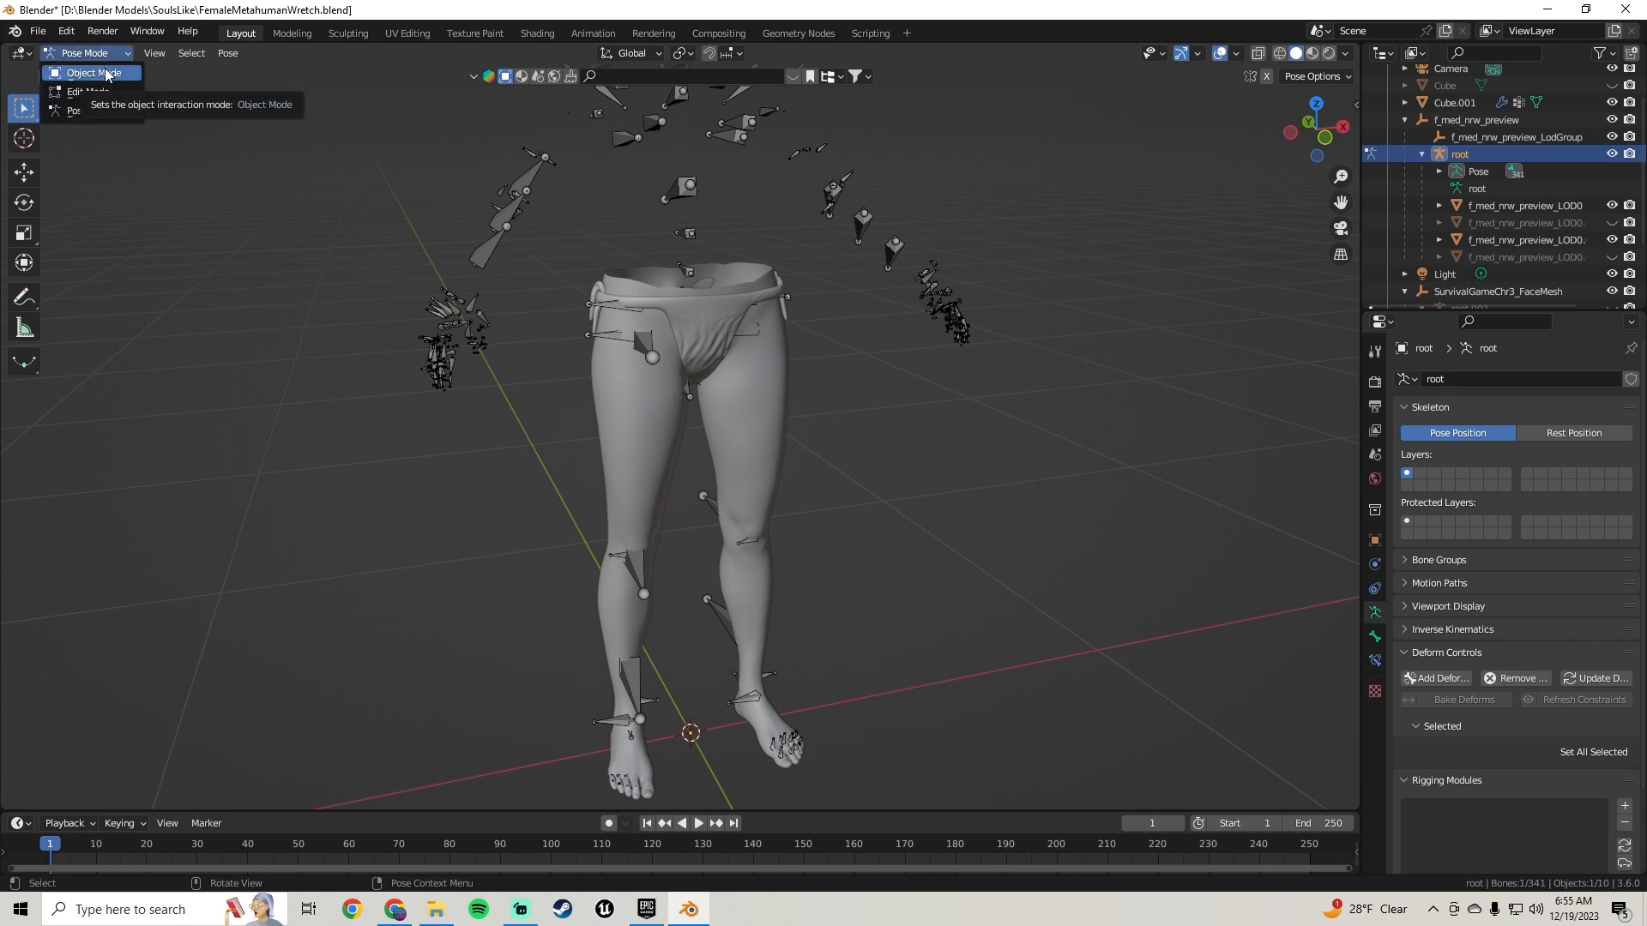
pyautogui.click(94, 73)
# Step: Select the root armature, the leg mesh and the hip garment together in Object Mode
pyautogui.click(678, 352)
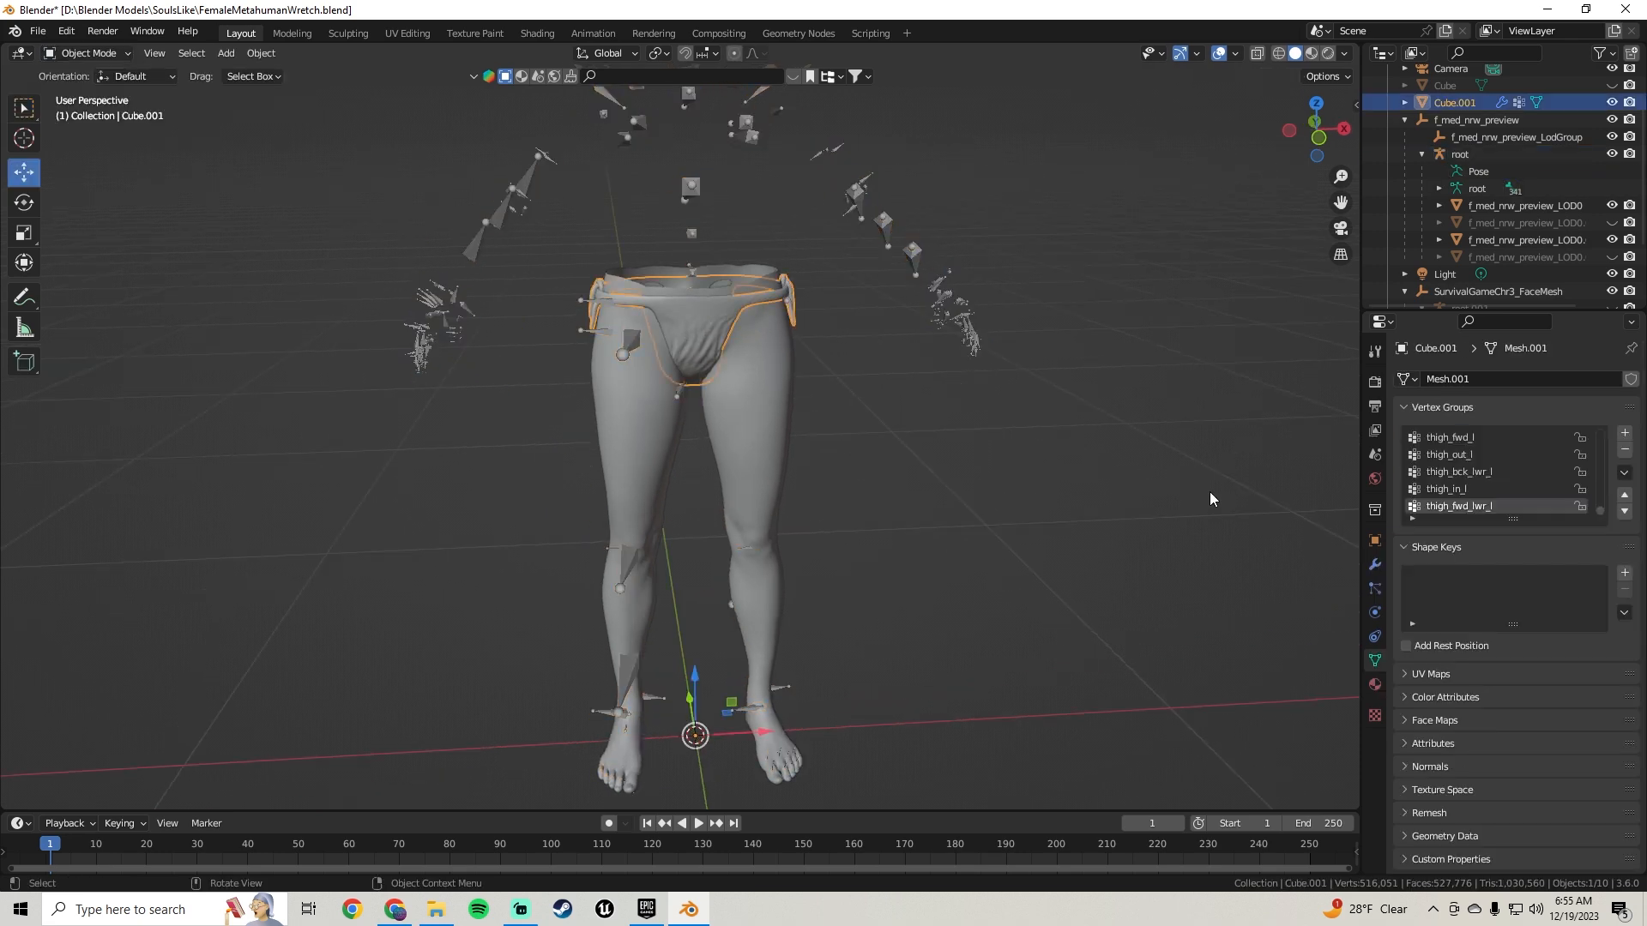
pyautogui.click(1375, 564)
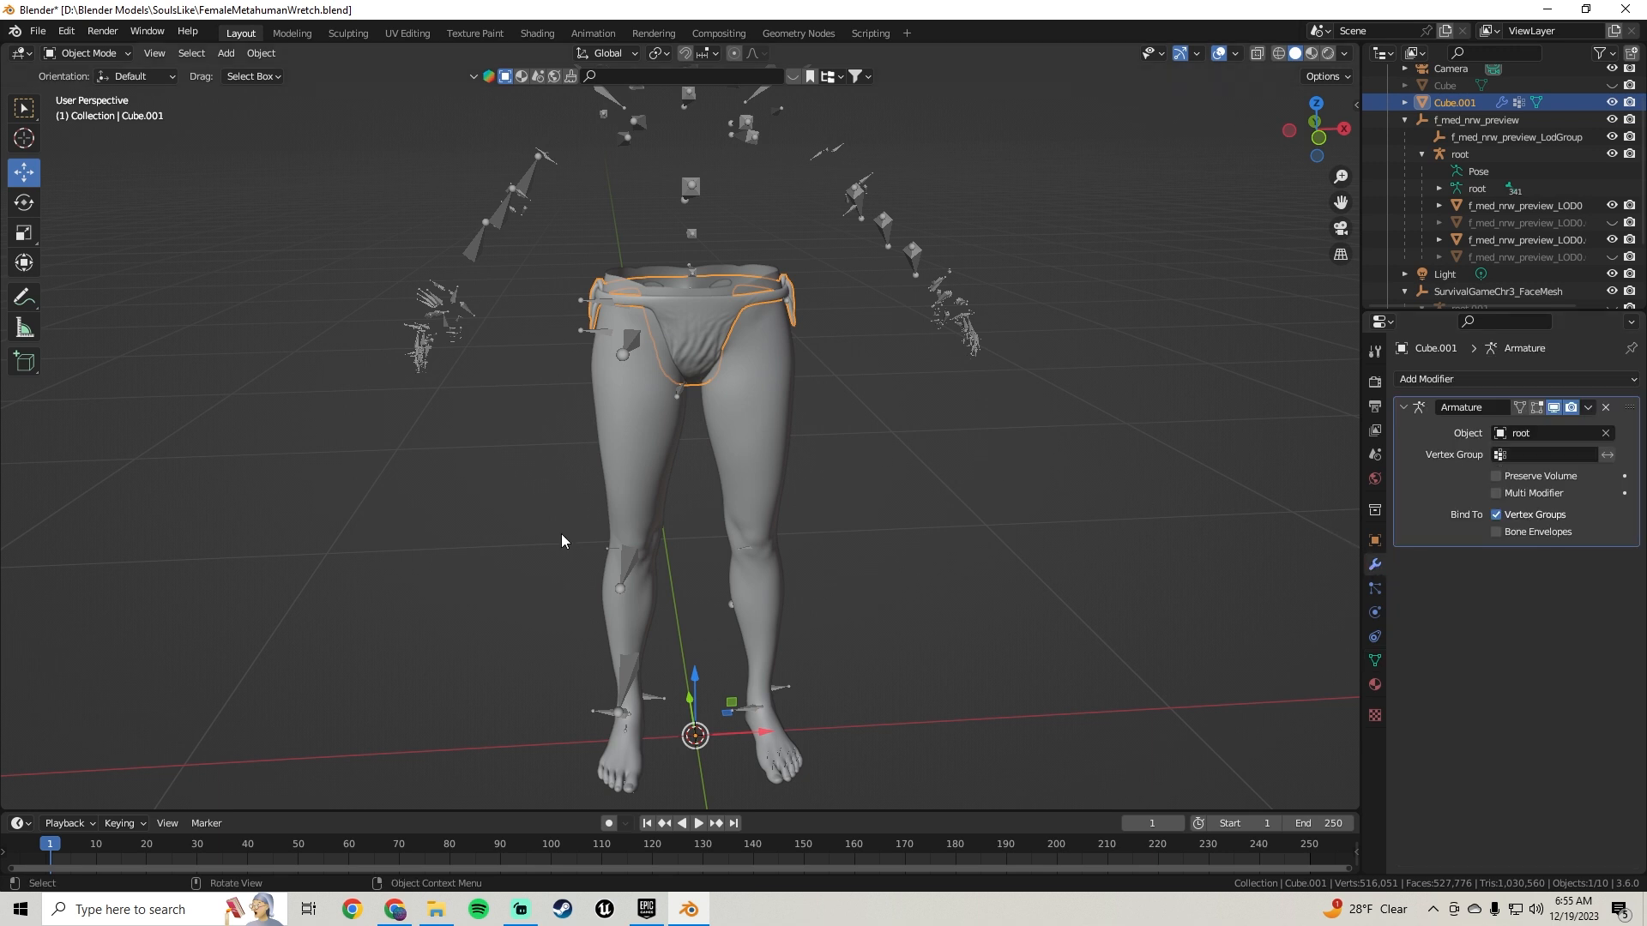
pyautogui.click(623, 563)
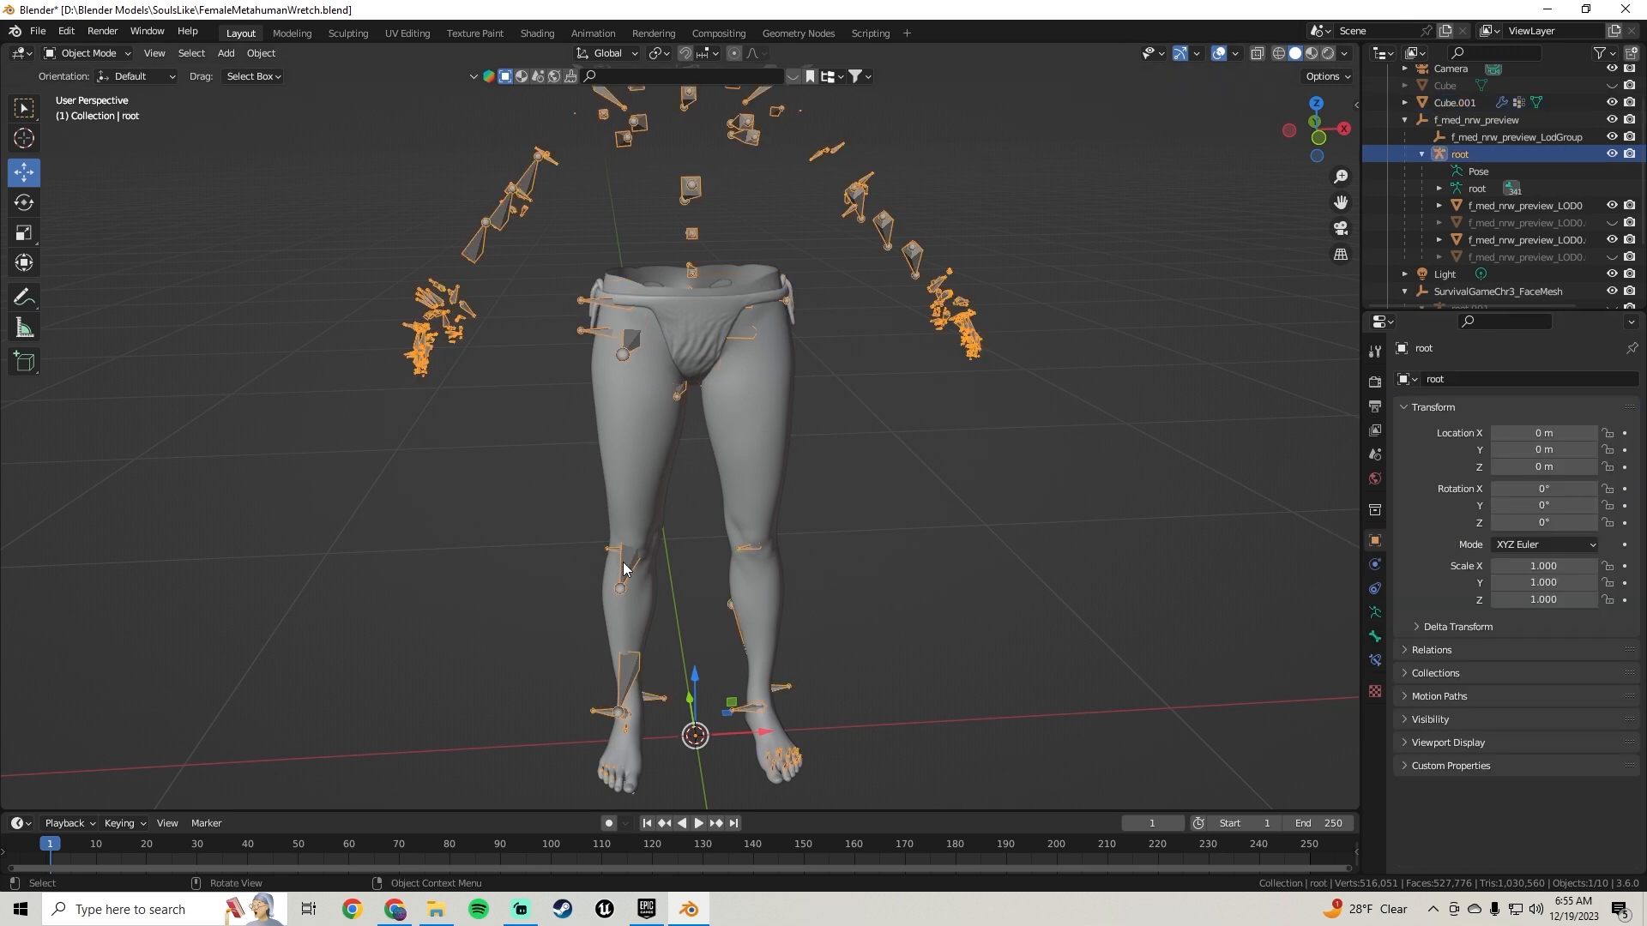
pyautogui.keyDown('shift'); pyautogui.click(643, 420); pyautogui.keyUp('shift')
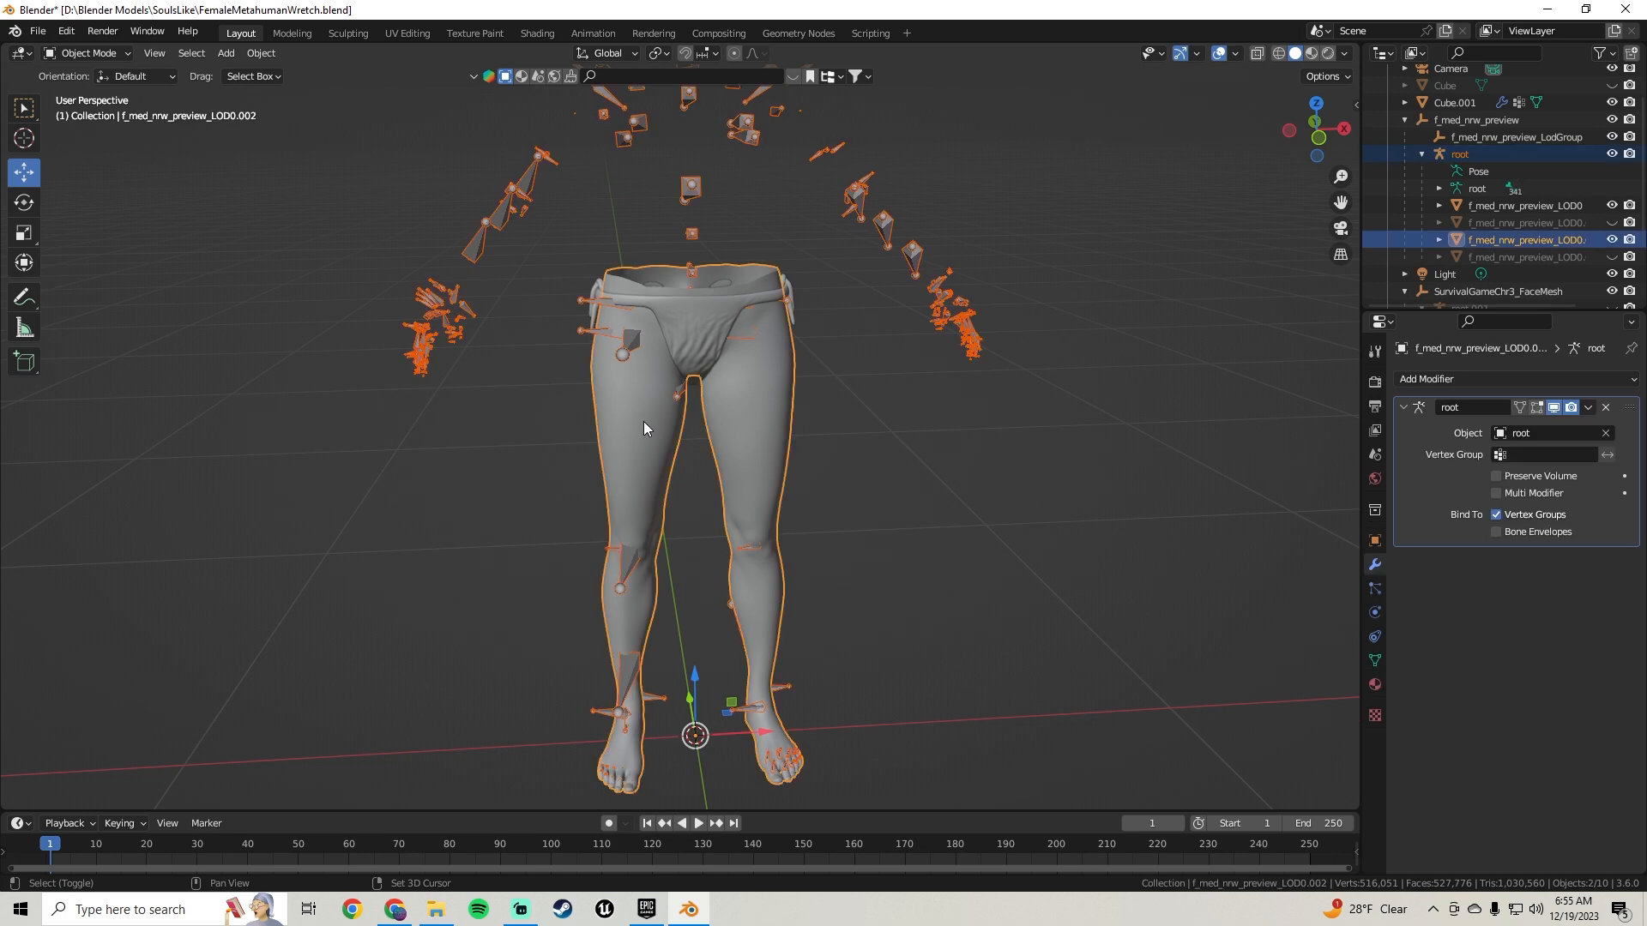
pyautogui.scroll(-5, 713, 314)
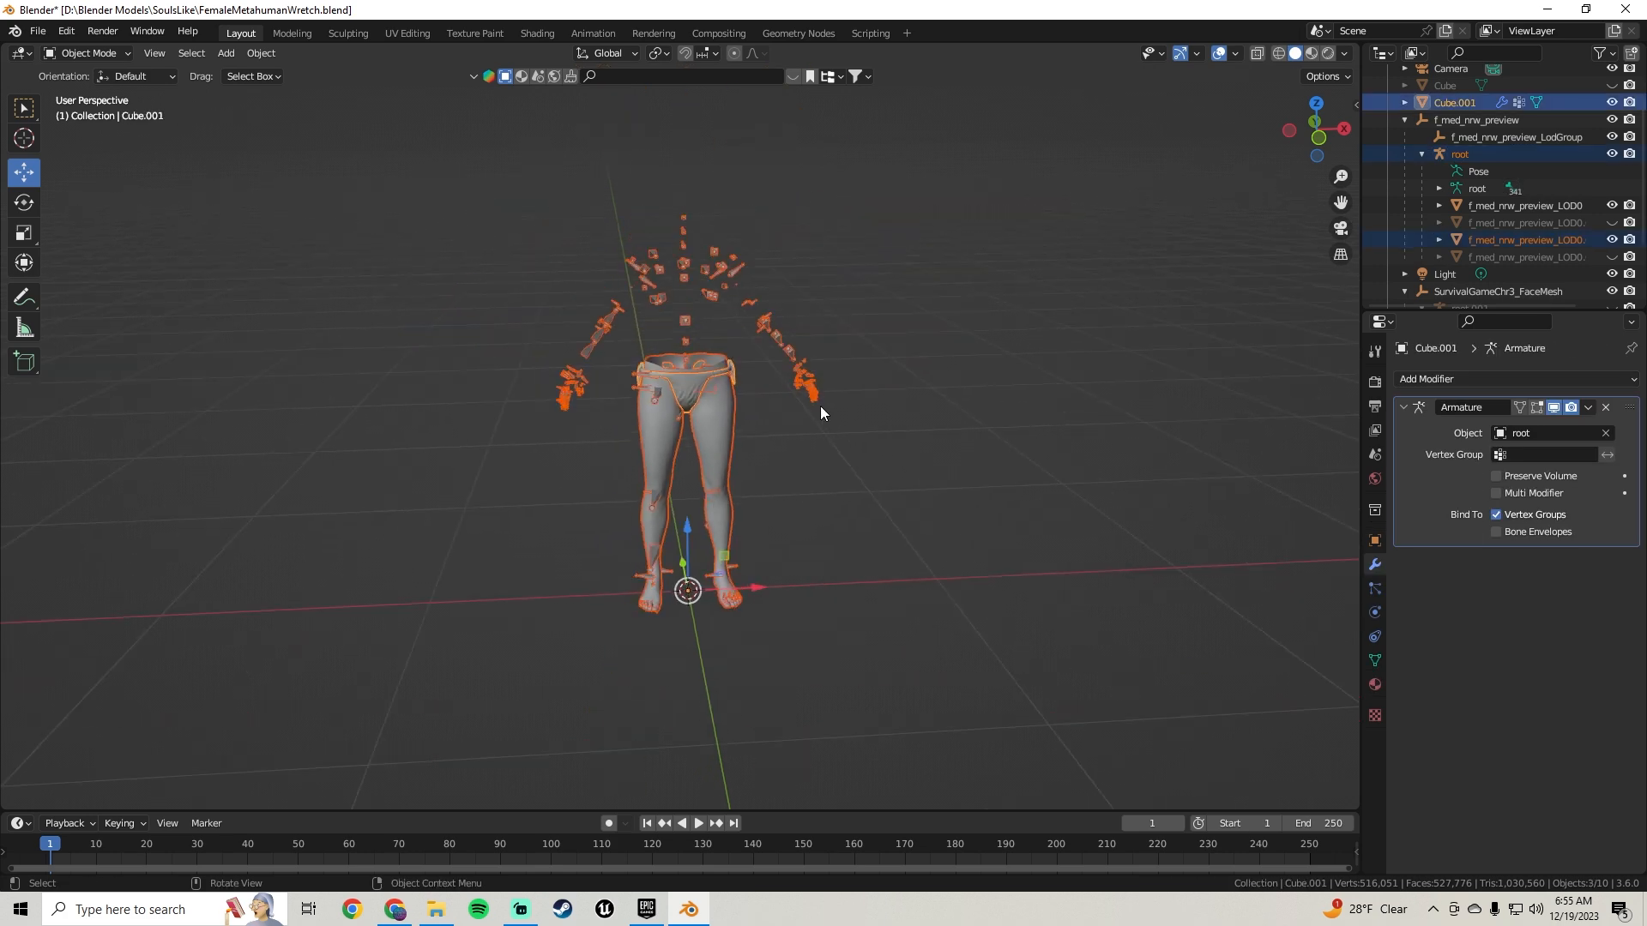
# Step: Start an FBX export into the SoulsLike folder with FemaleMetahumanWretchLegs.fbx as the target file
pyautogui.click(43, 31)
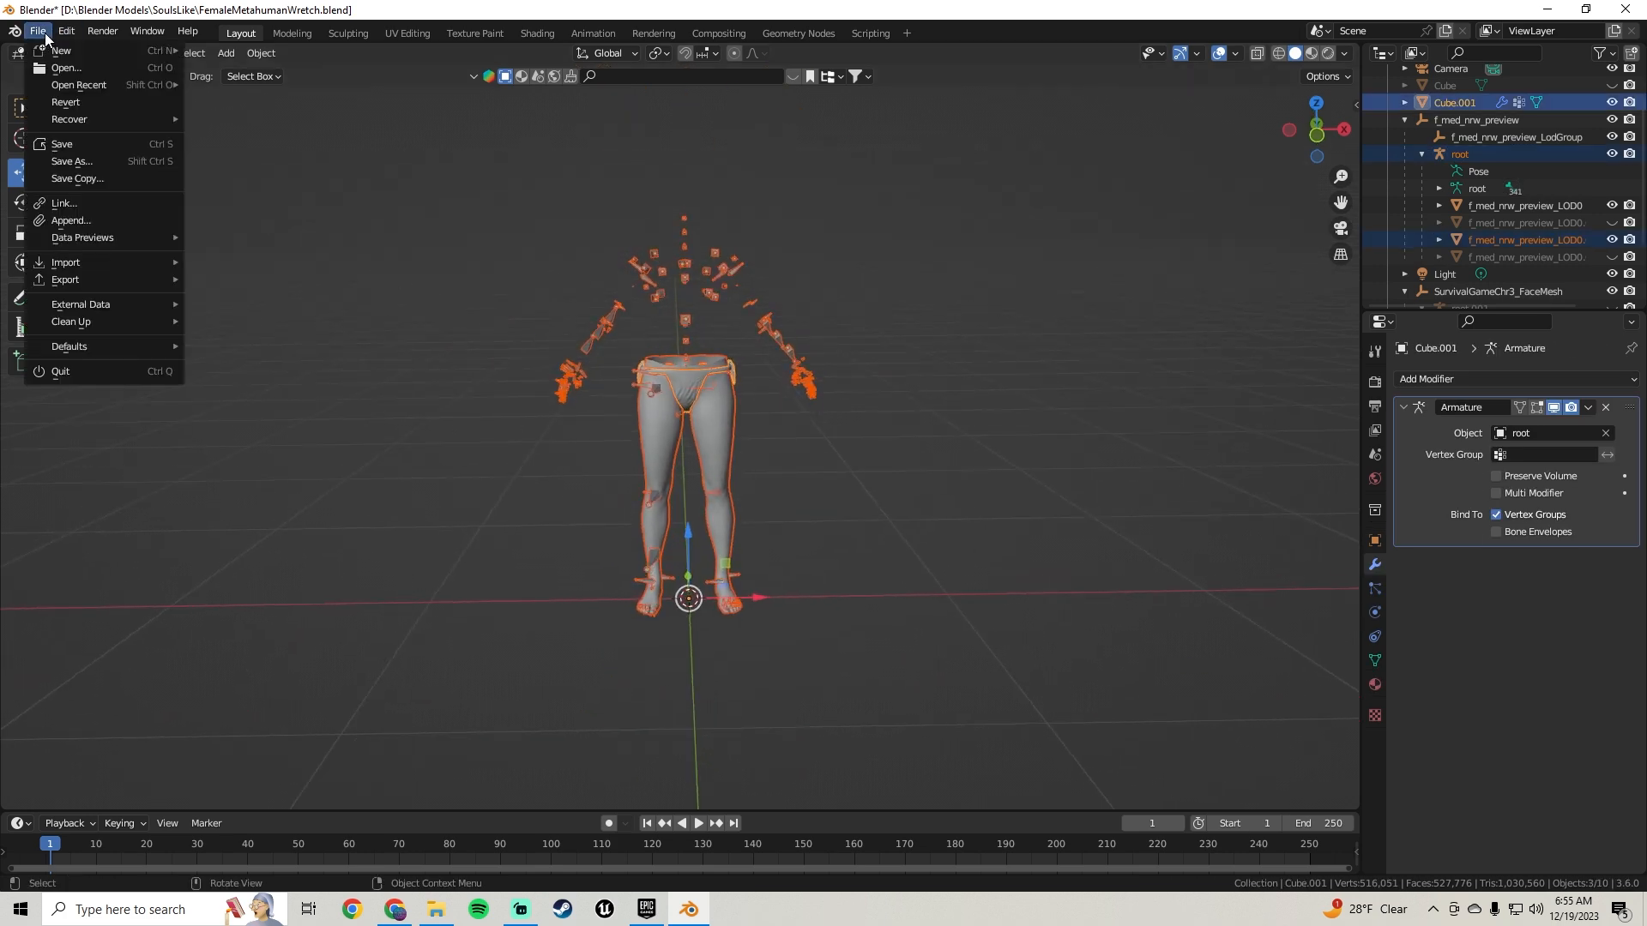
pyautogui.moveTo(106, 281)
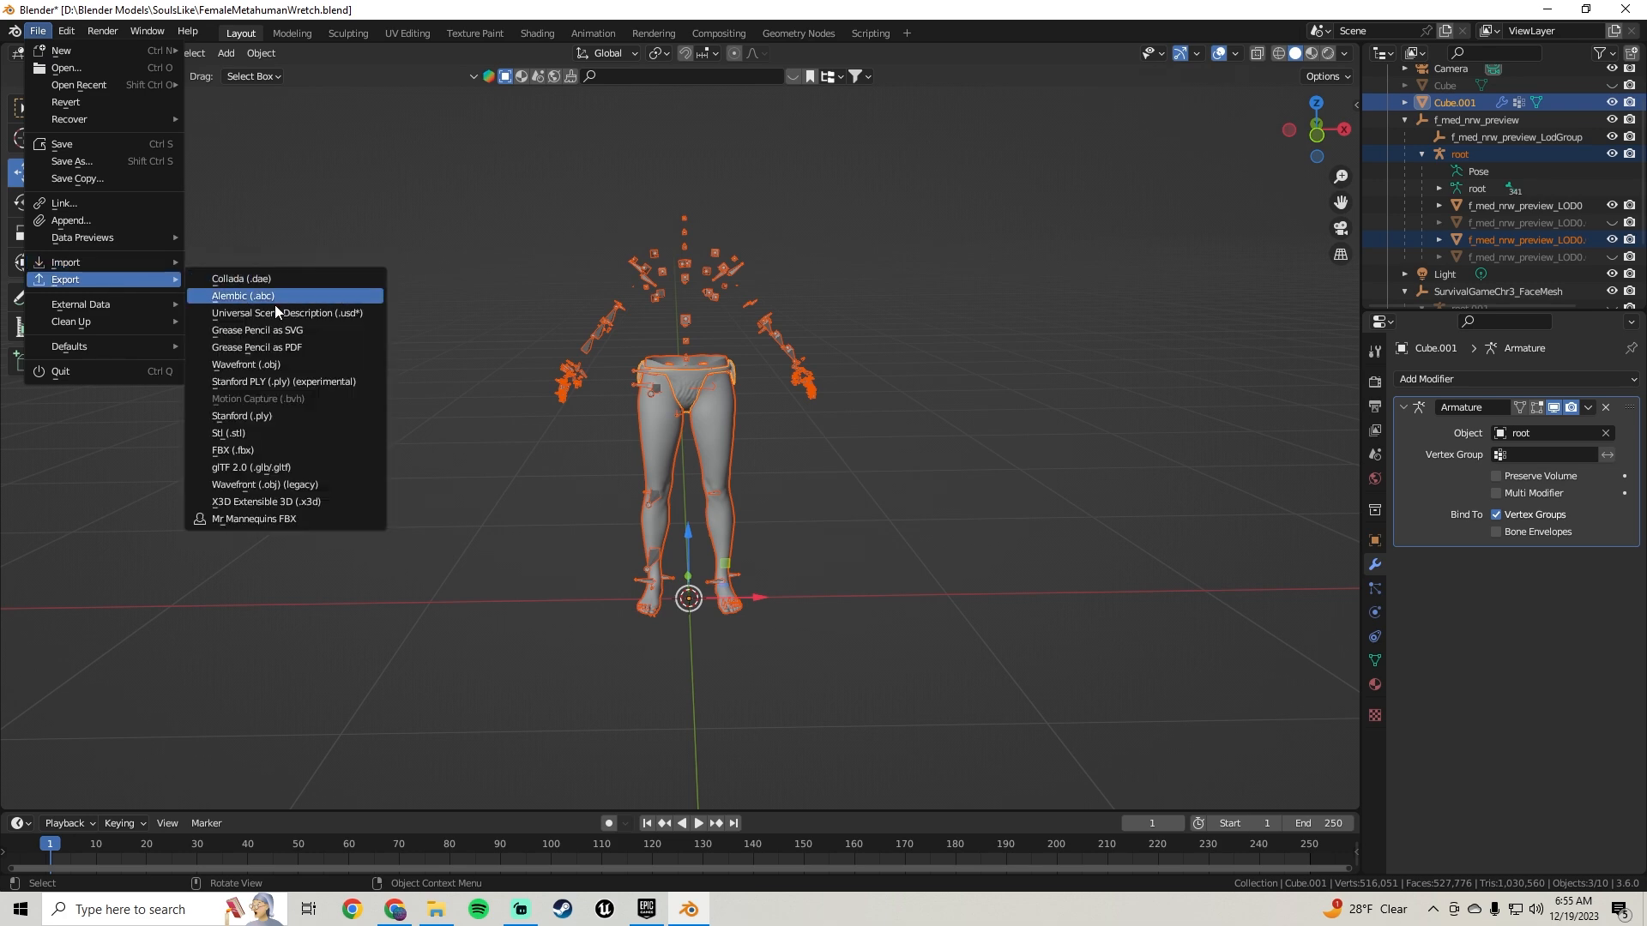
pyautogui.click(261, 448)
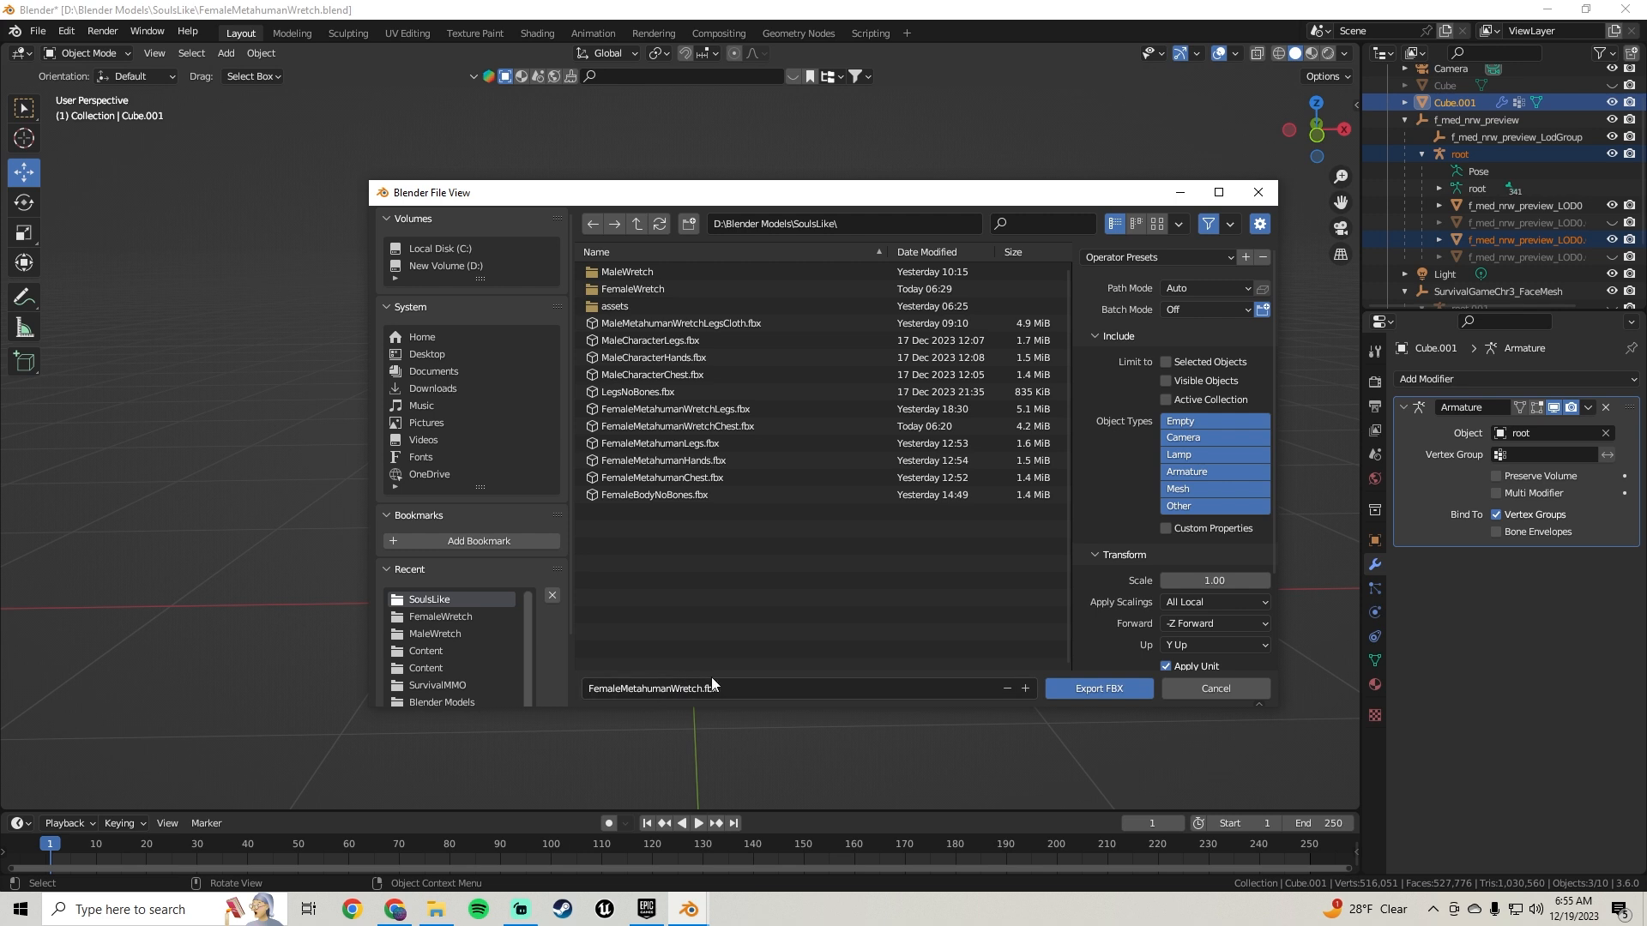
pyautogui.doubleClick(632, 288)
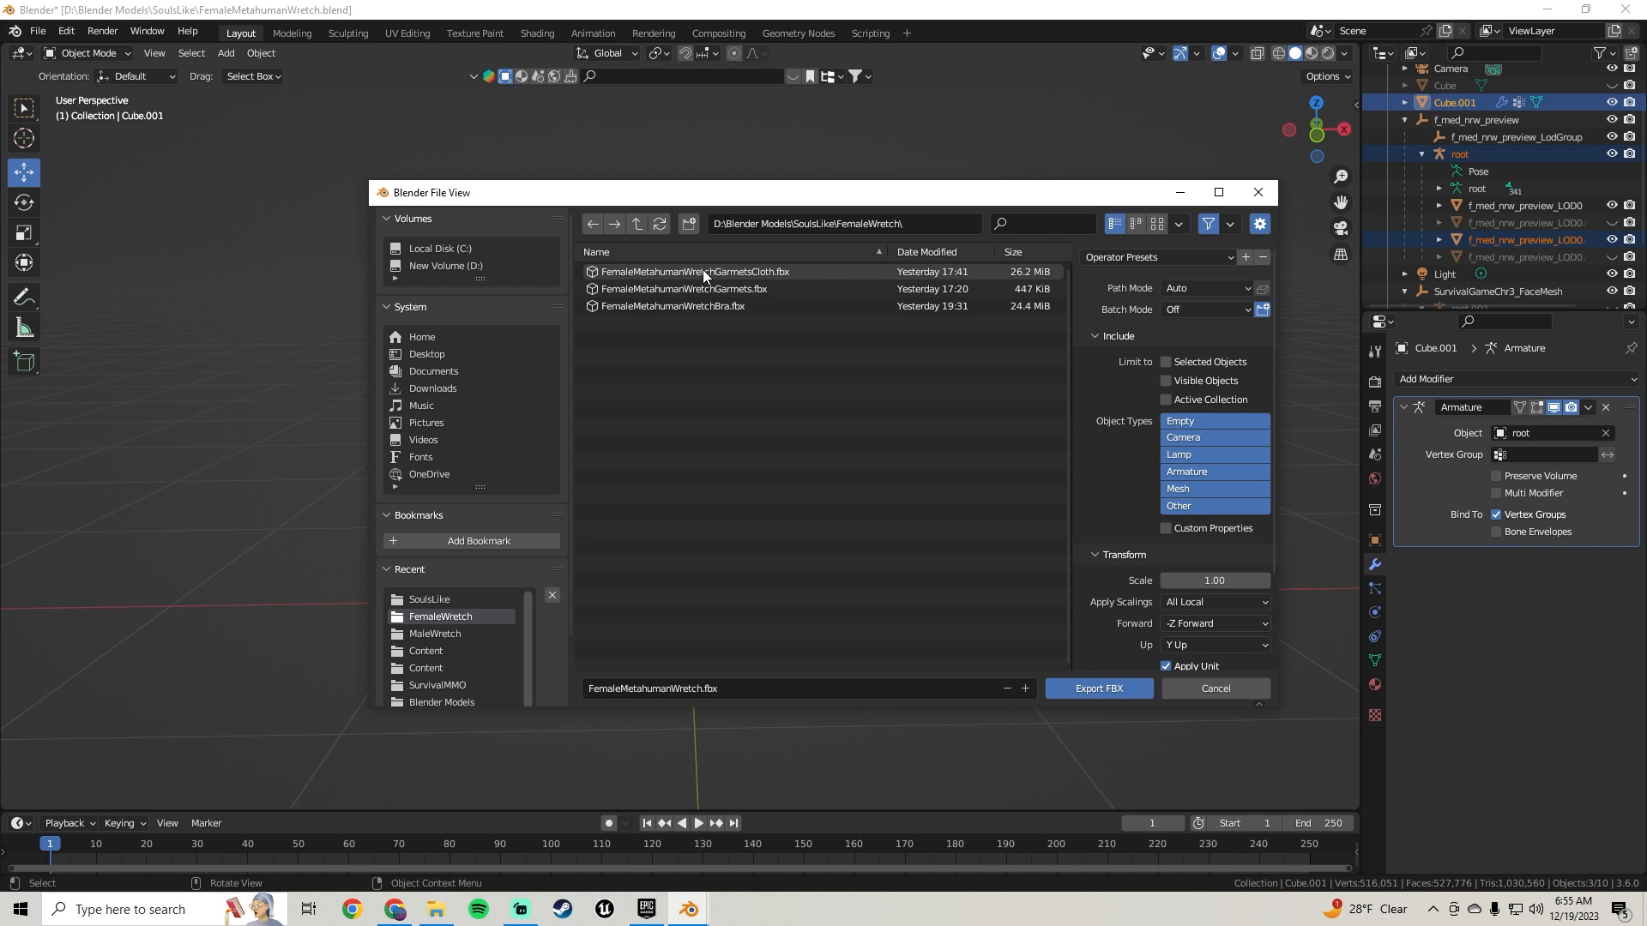
pyautogui.click(593, 222)
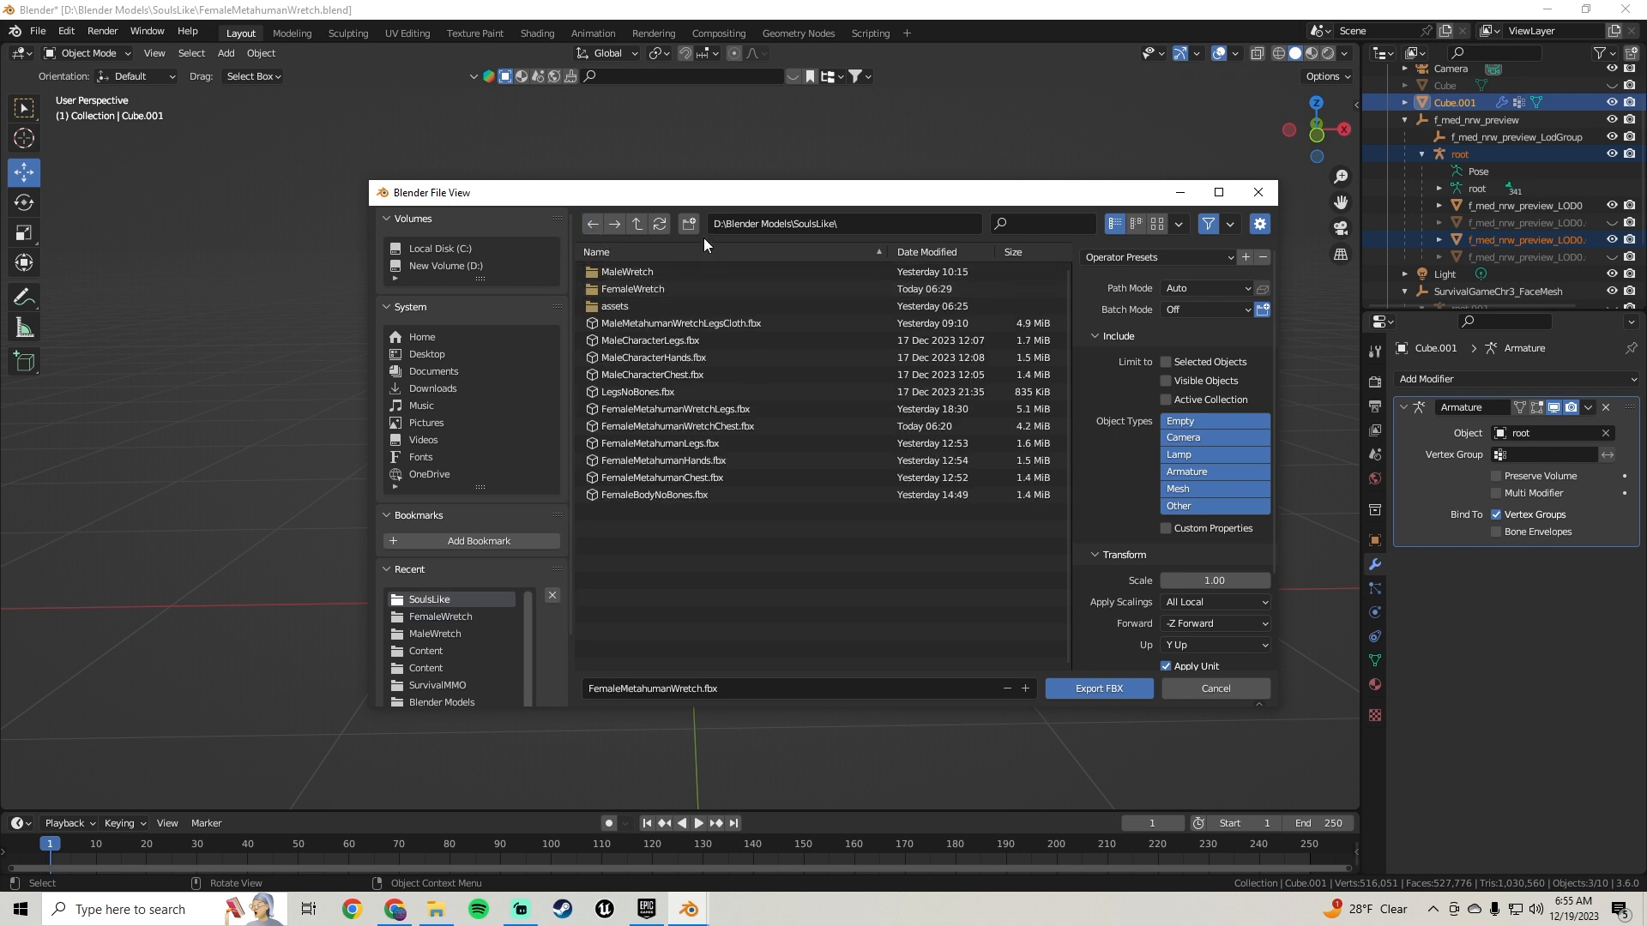
pyautogui.click(645, 409)
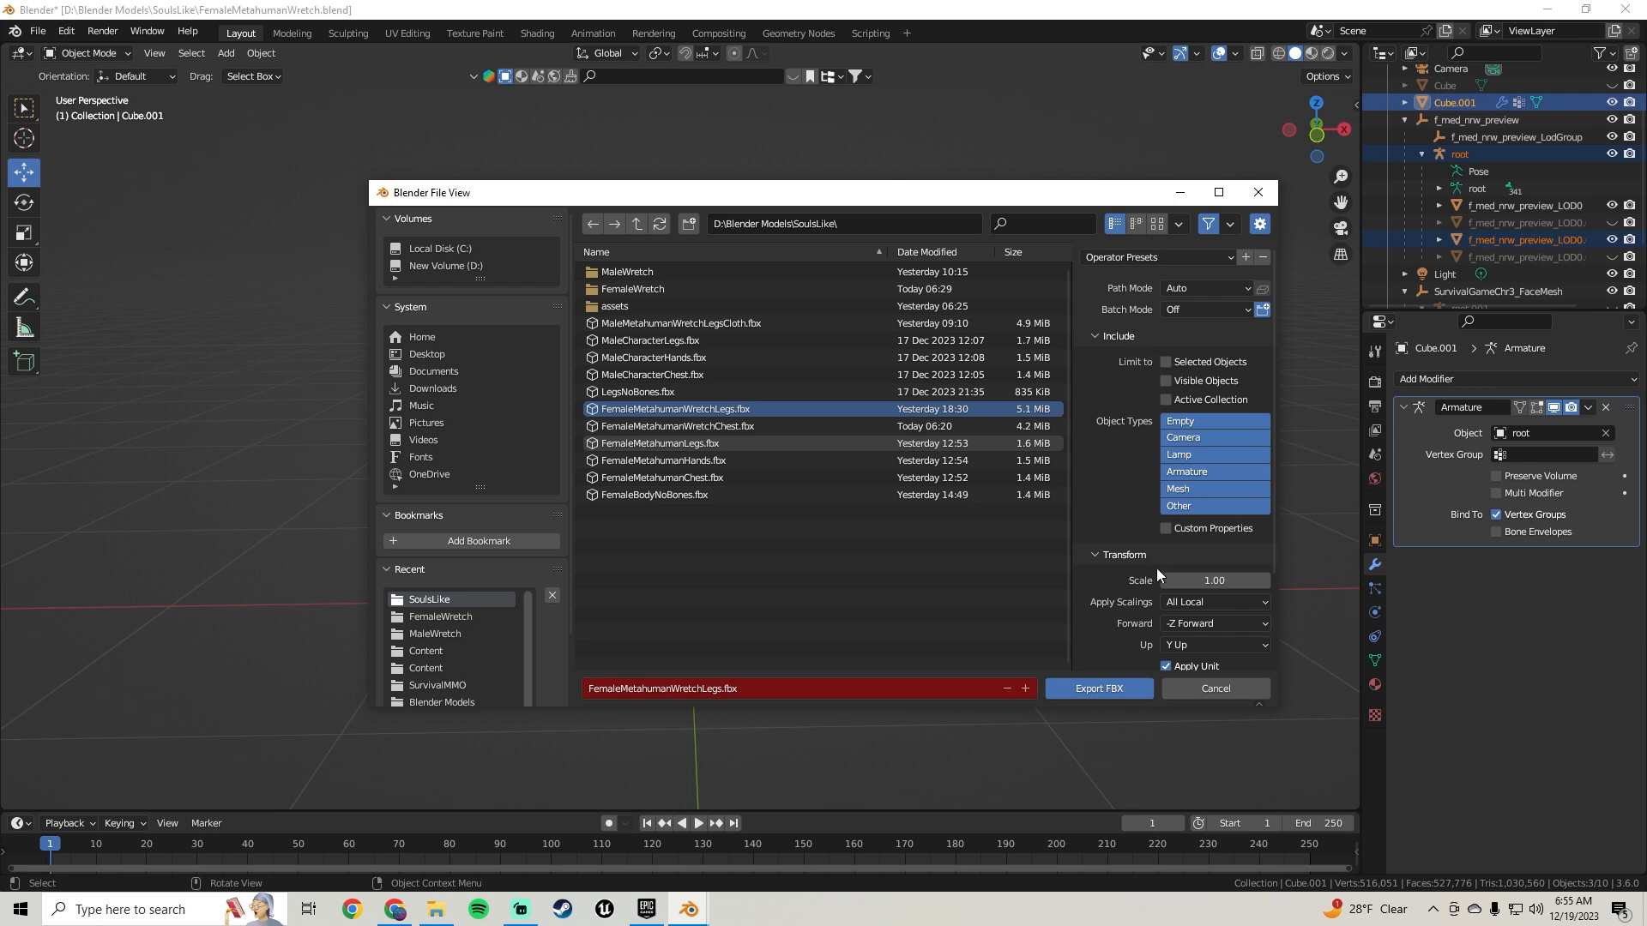
# Step: Limit the FBX export to Selected Objects, with Y Forward, Z Up and Face smoothing
pyautogui.click(1165, 361)
pyautogui.scroll(-3, 1124, 390)
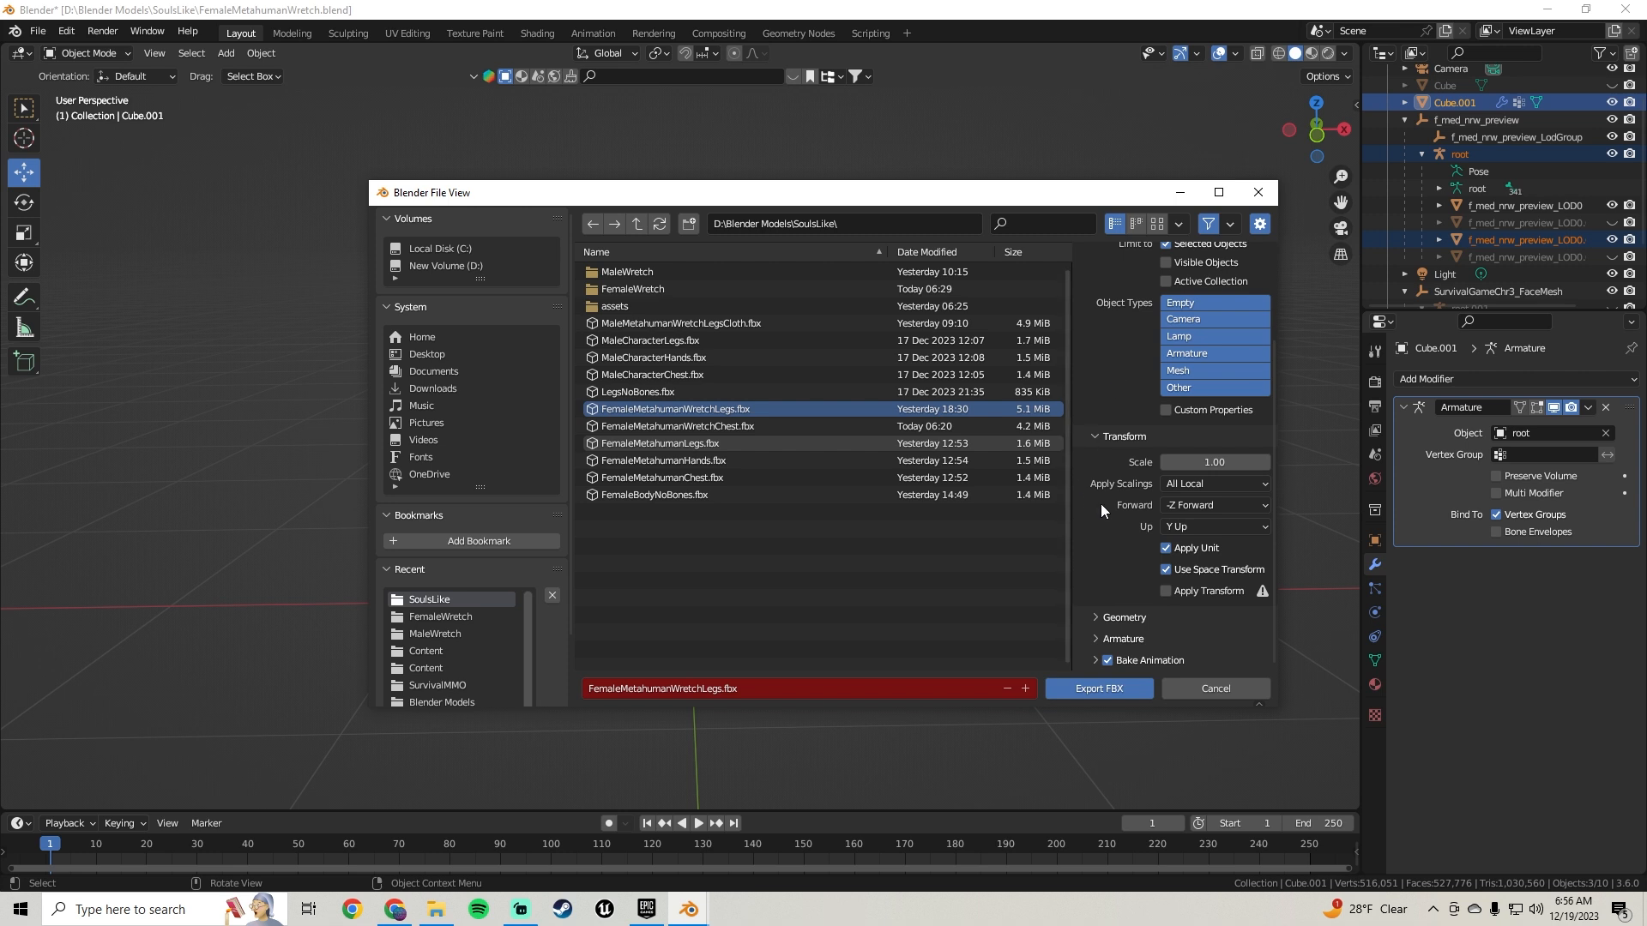
pyautogui.click(1211, 506)
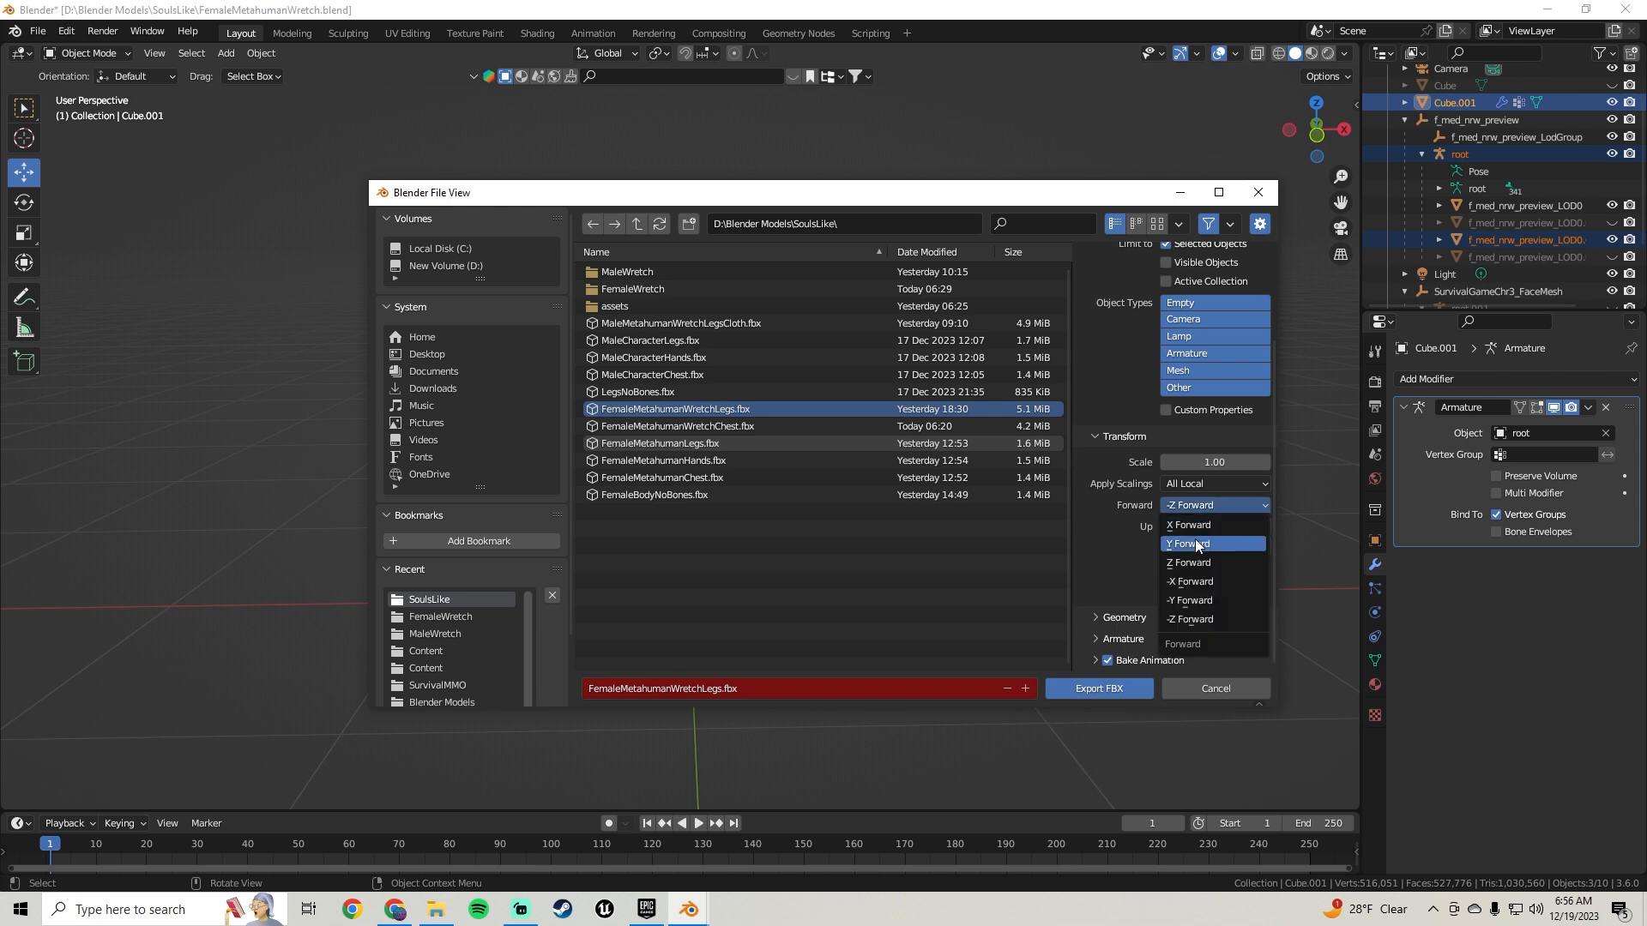
pyautogui.click(1196, 543)
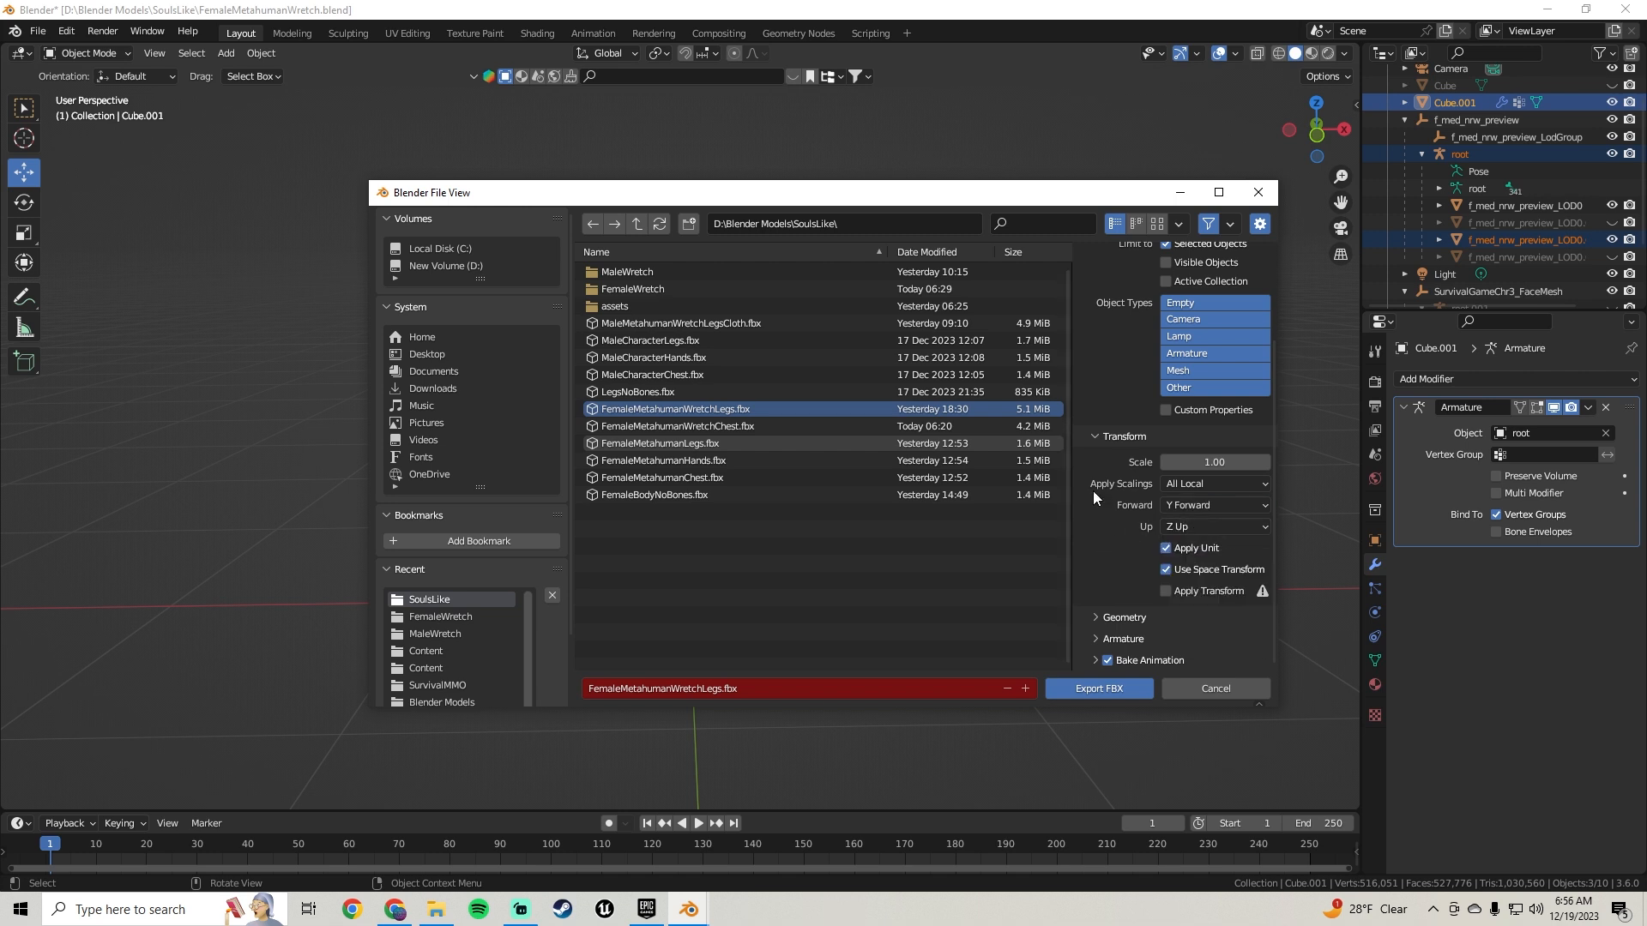
pyautogui.click(1096, 617)
pyautogui.scroll(-5, 1105, 528)
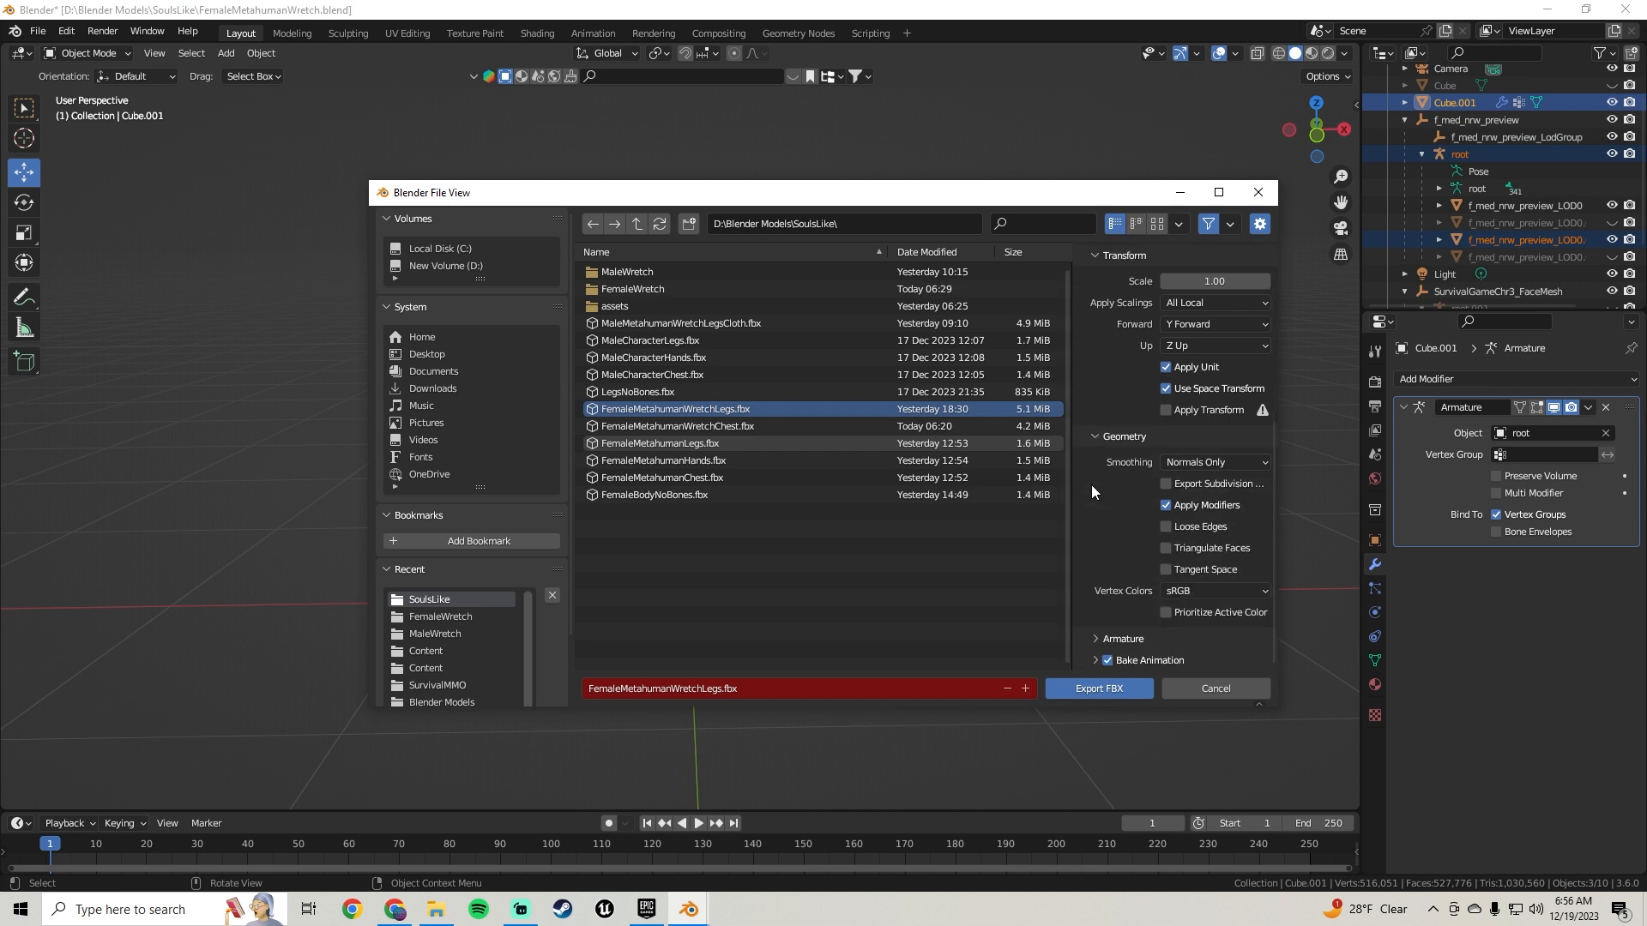
pyautogui.click(1211, 465)
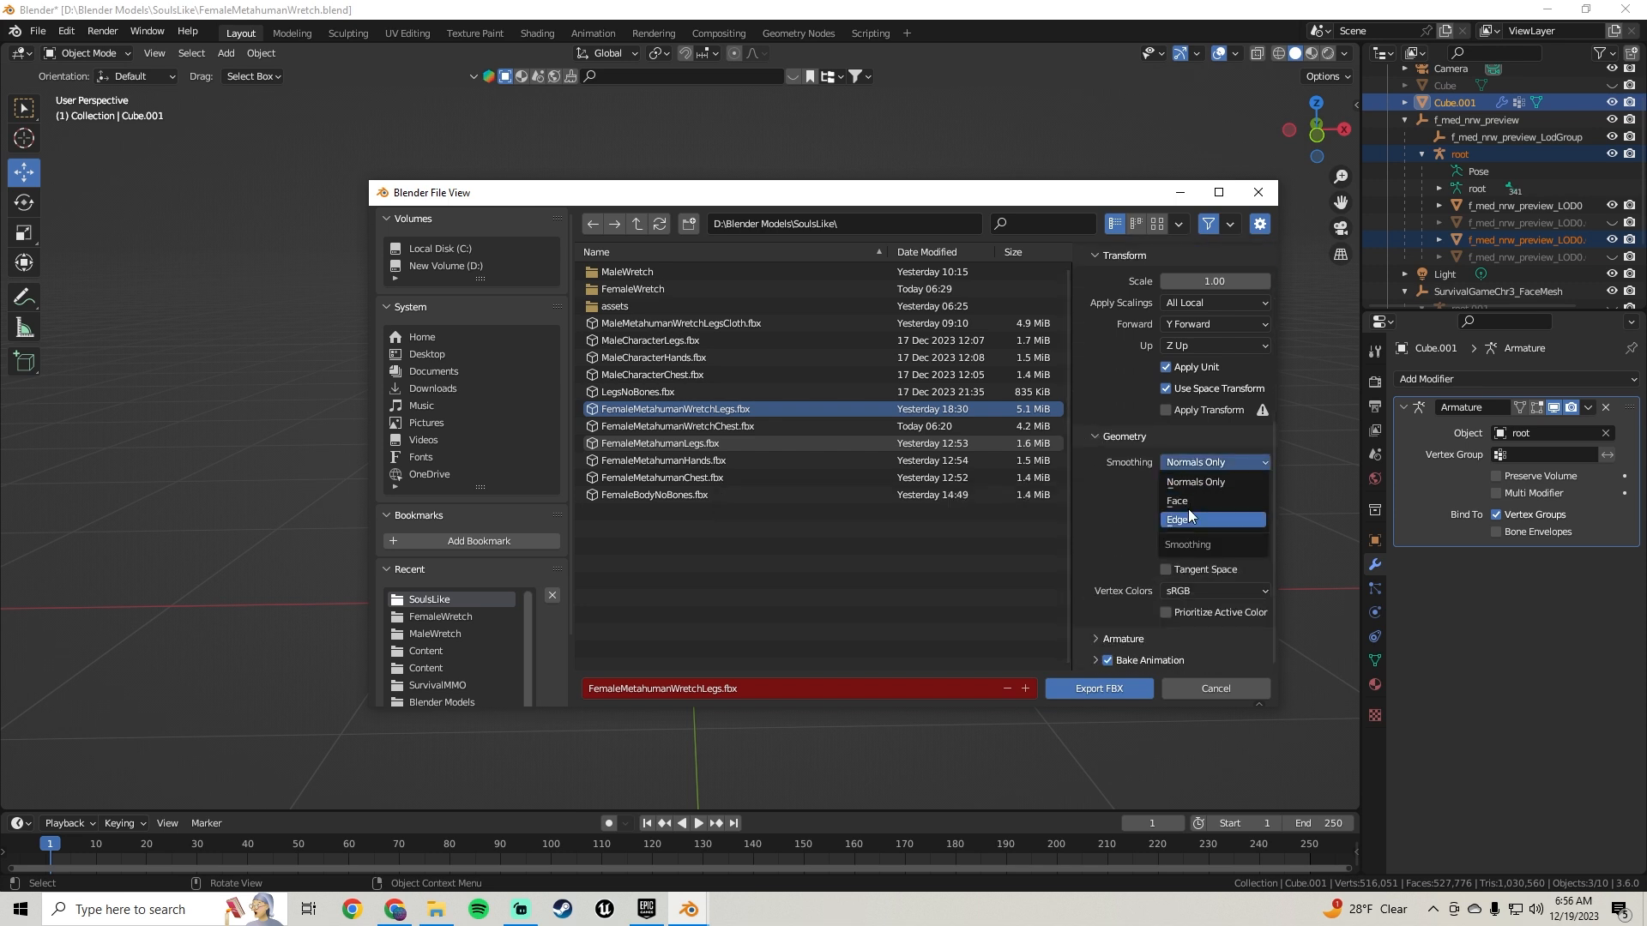
pyautogui.click(1192, 502)
# Step: Exclude Bake Animation from the export and export the legs FBX
pyautogui.click(1097, 637)
pyautogui.scroll(-3, 1102, 532)
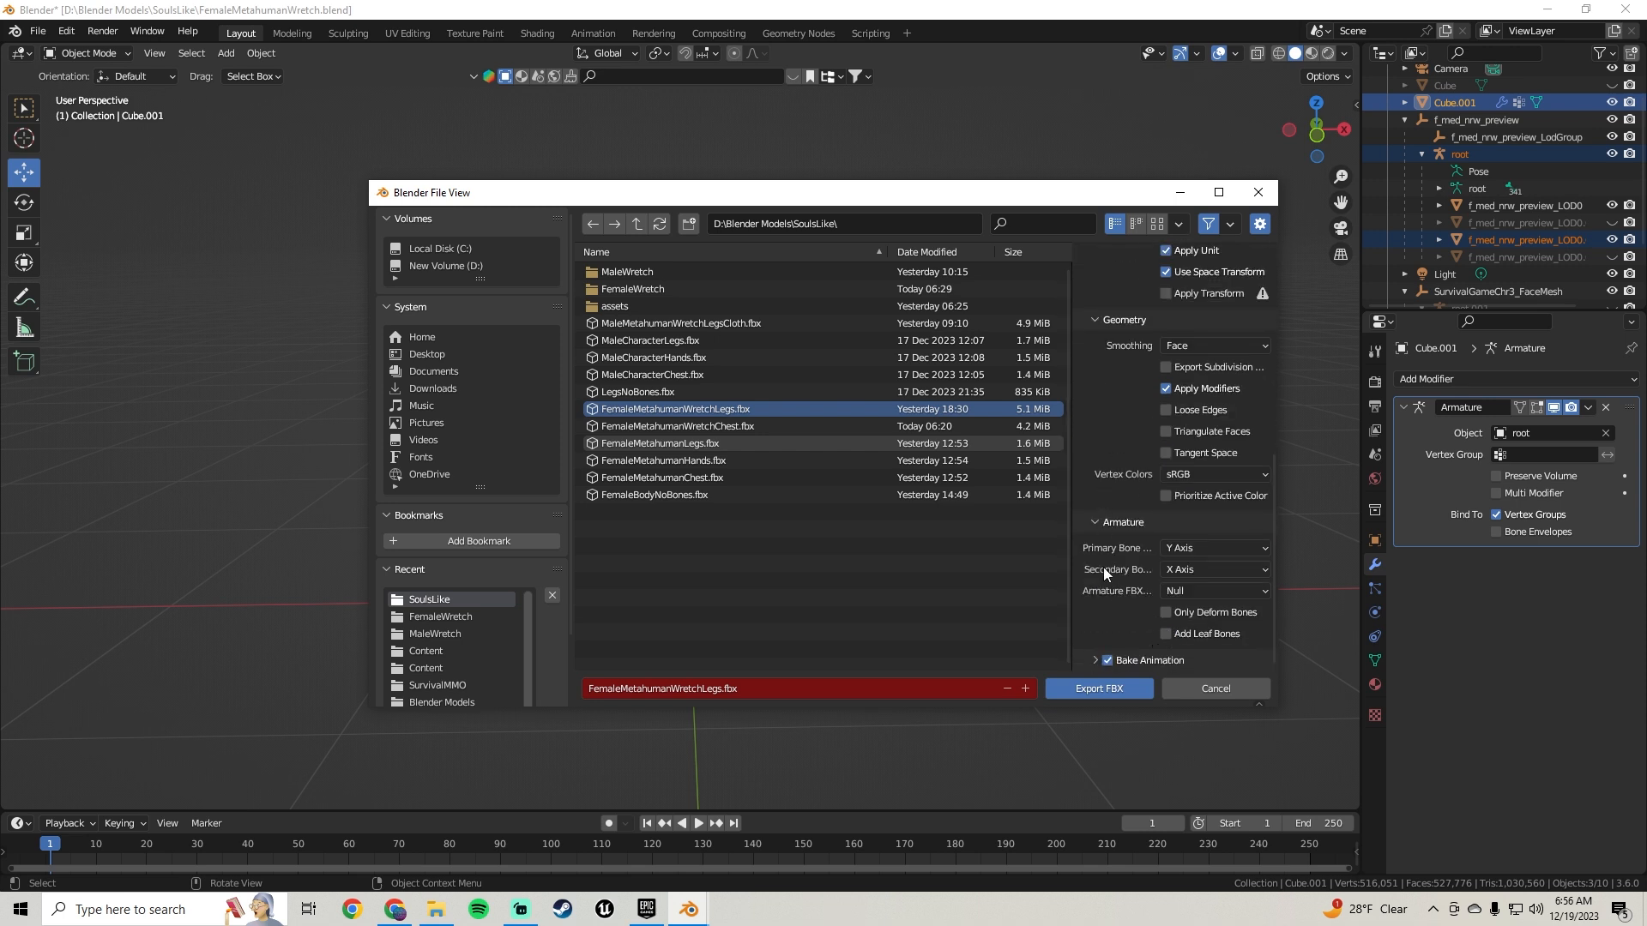
pyautogui.click(1107, 661)
pyautogui.click(1072, 683)
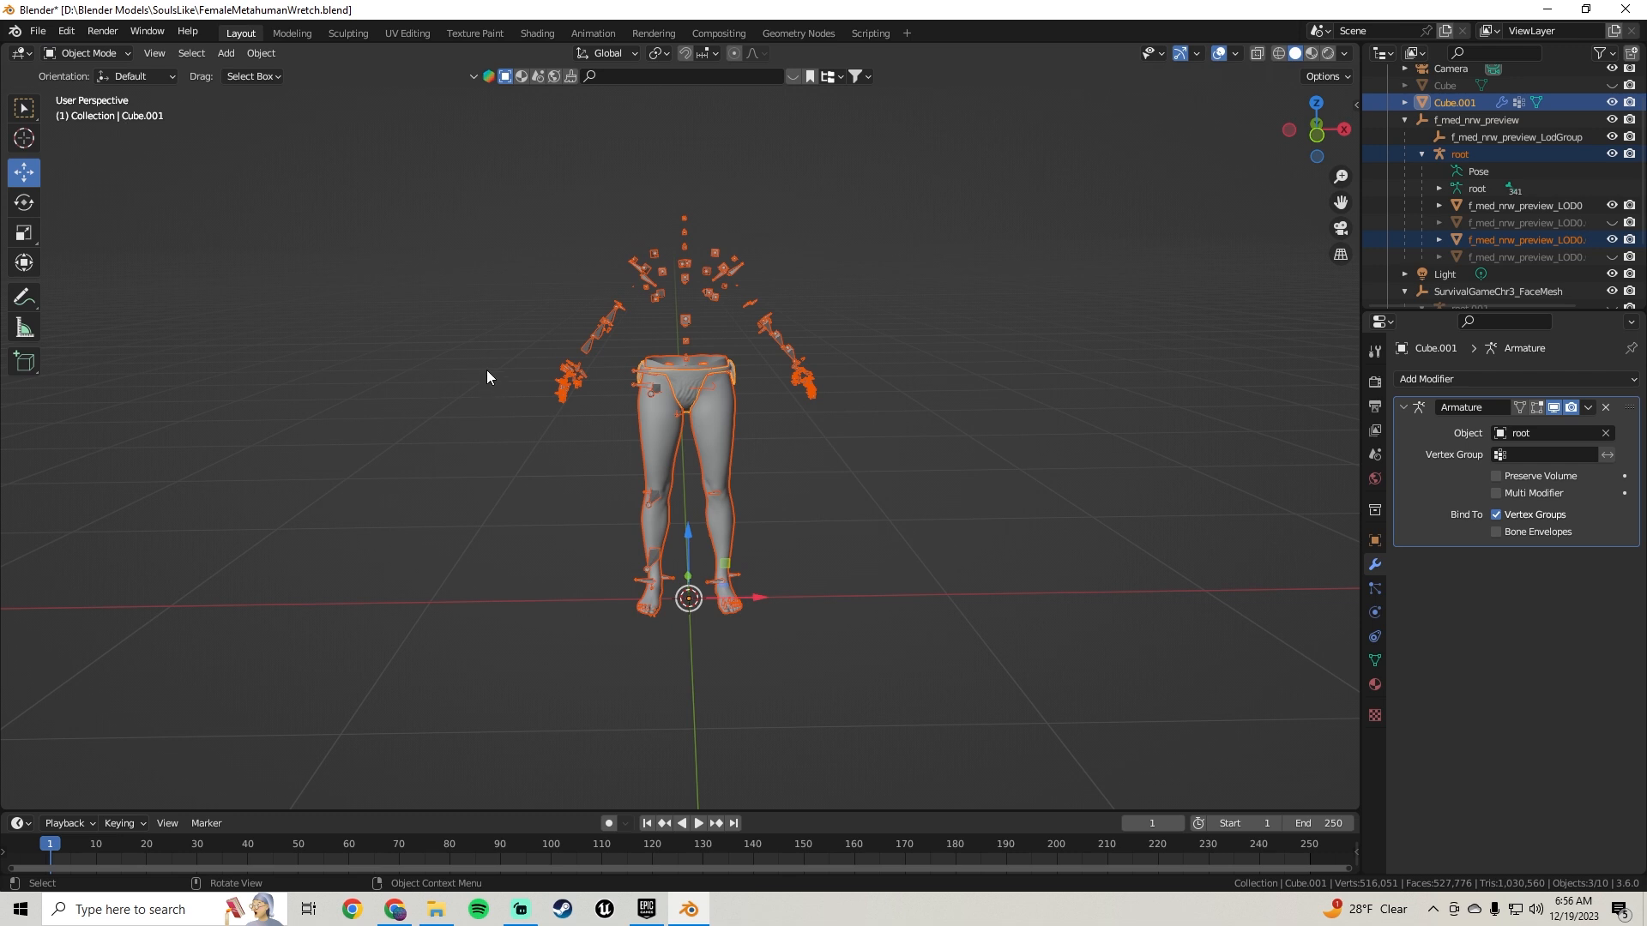
# Step: Save the Blender file, then unhide all objects in the scene and clear the selection
pyautogui.click(39, 32)
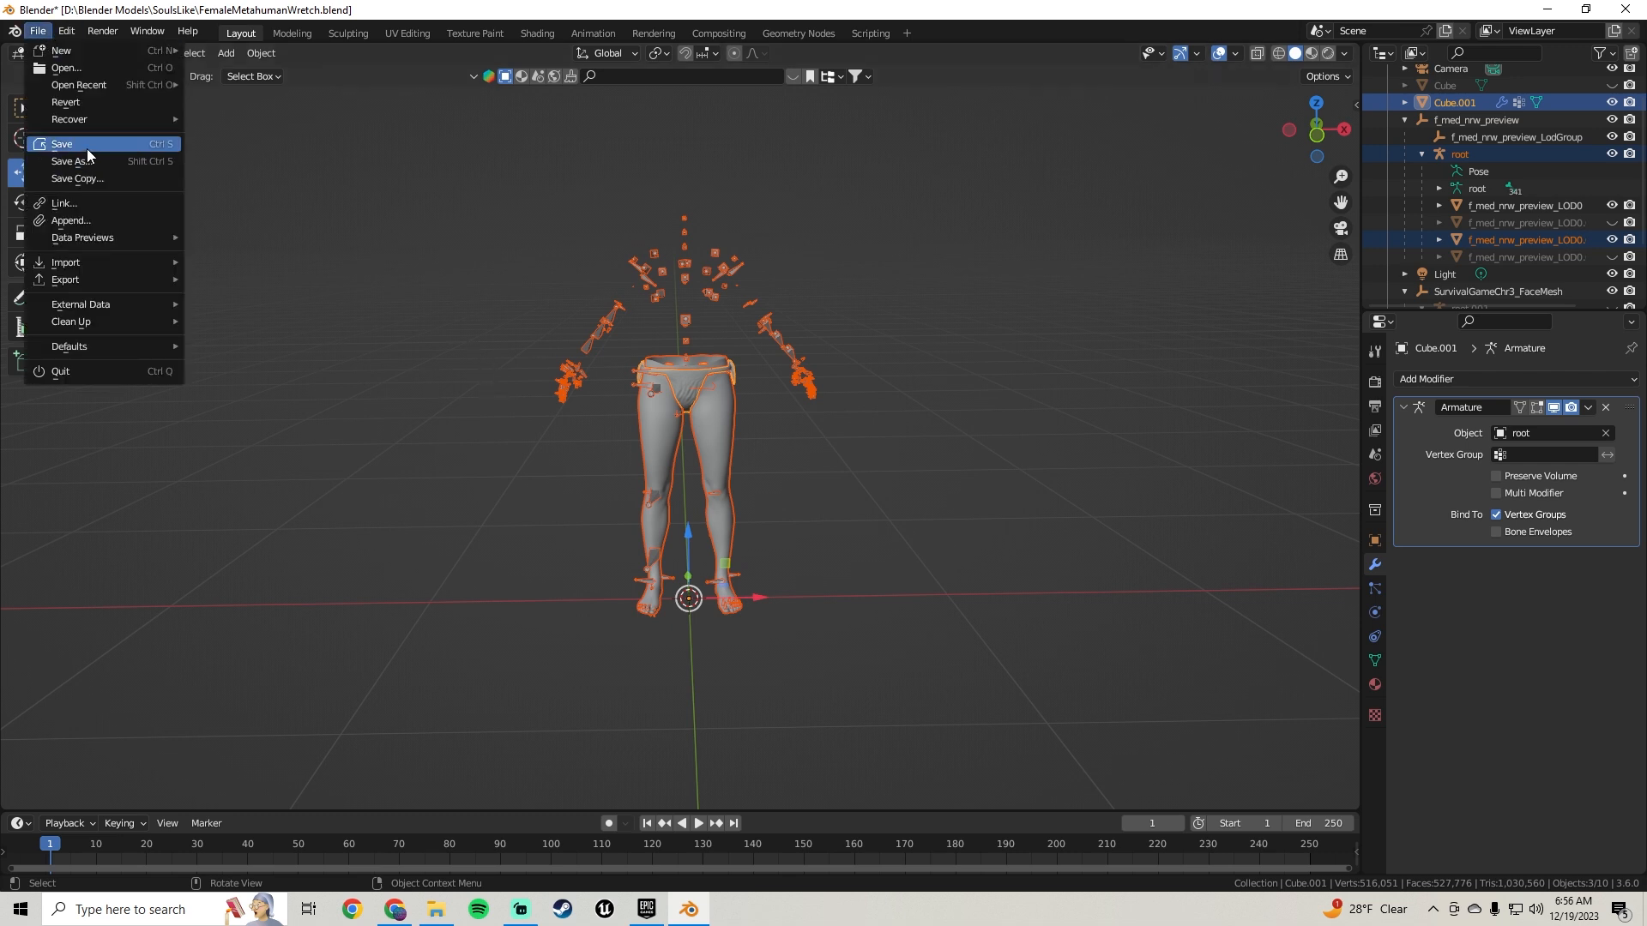
pyautogui.click(62, 144)
pyautogui.hotkey('alt', 'h')
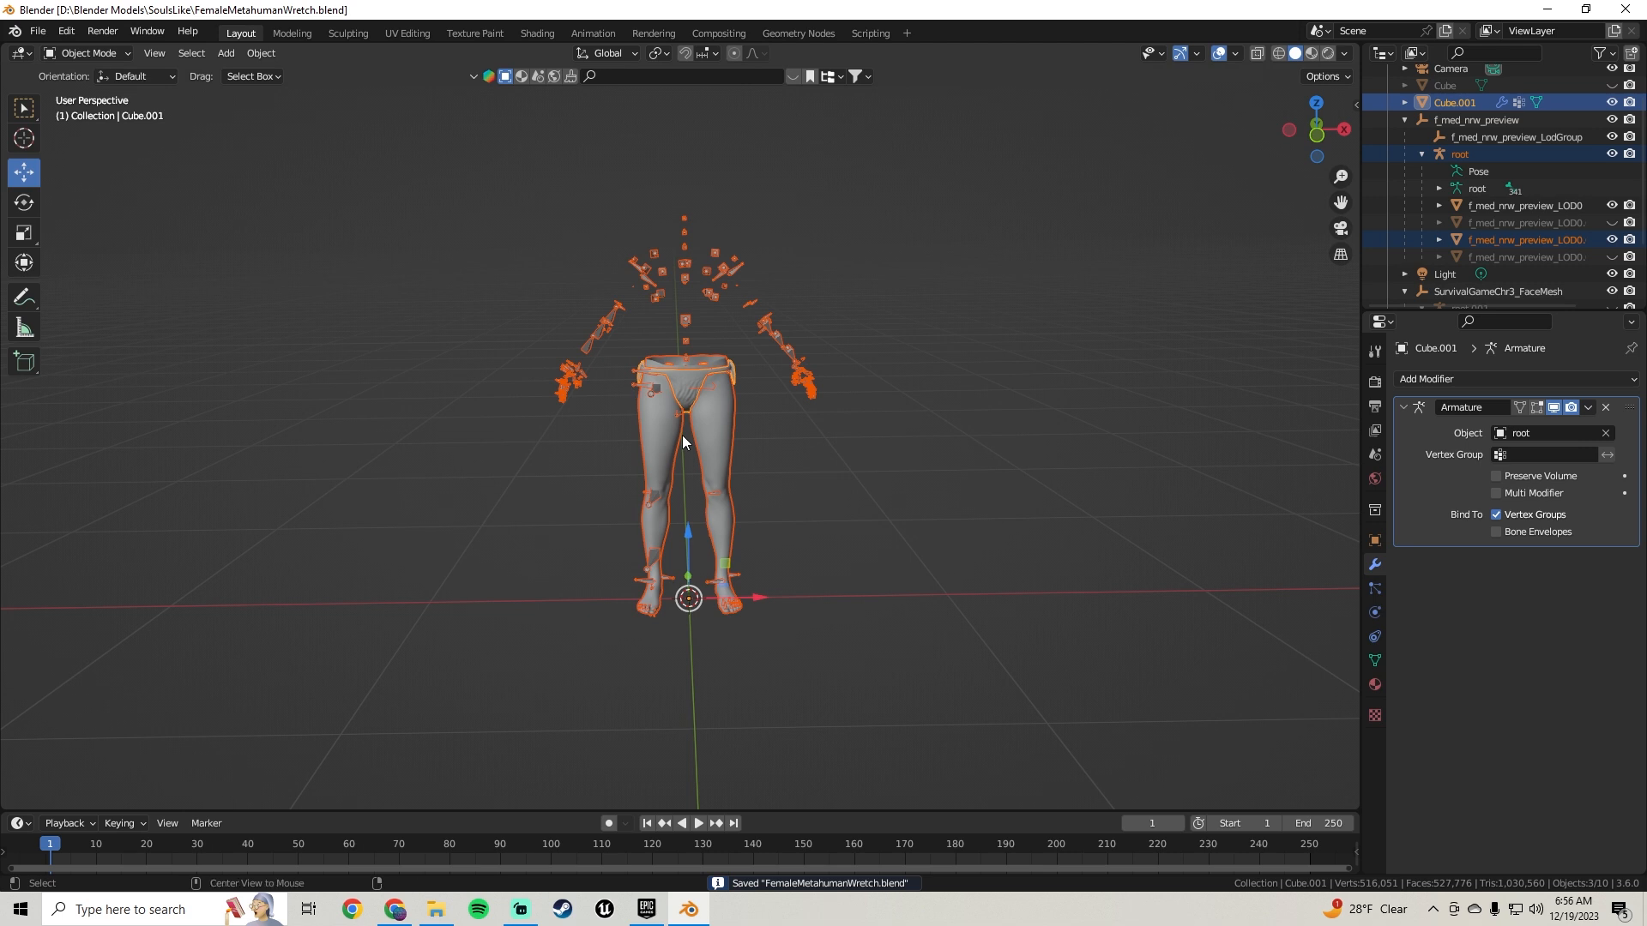
pyautogui.scroll(2, 847, 434)
pyautogui.click(811, 438)
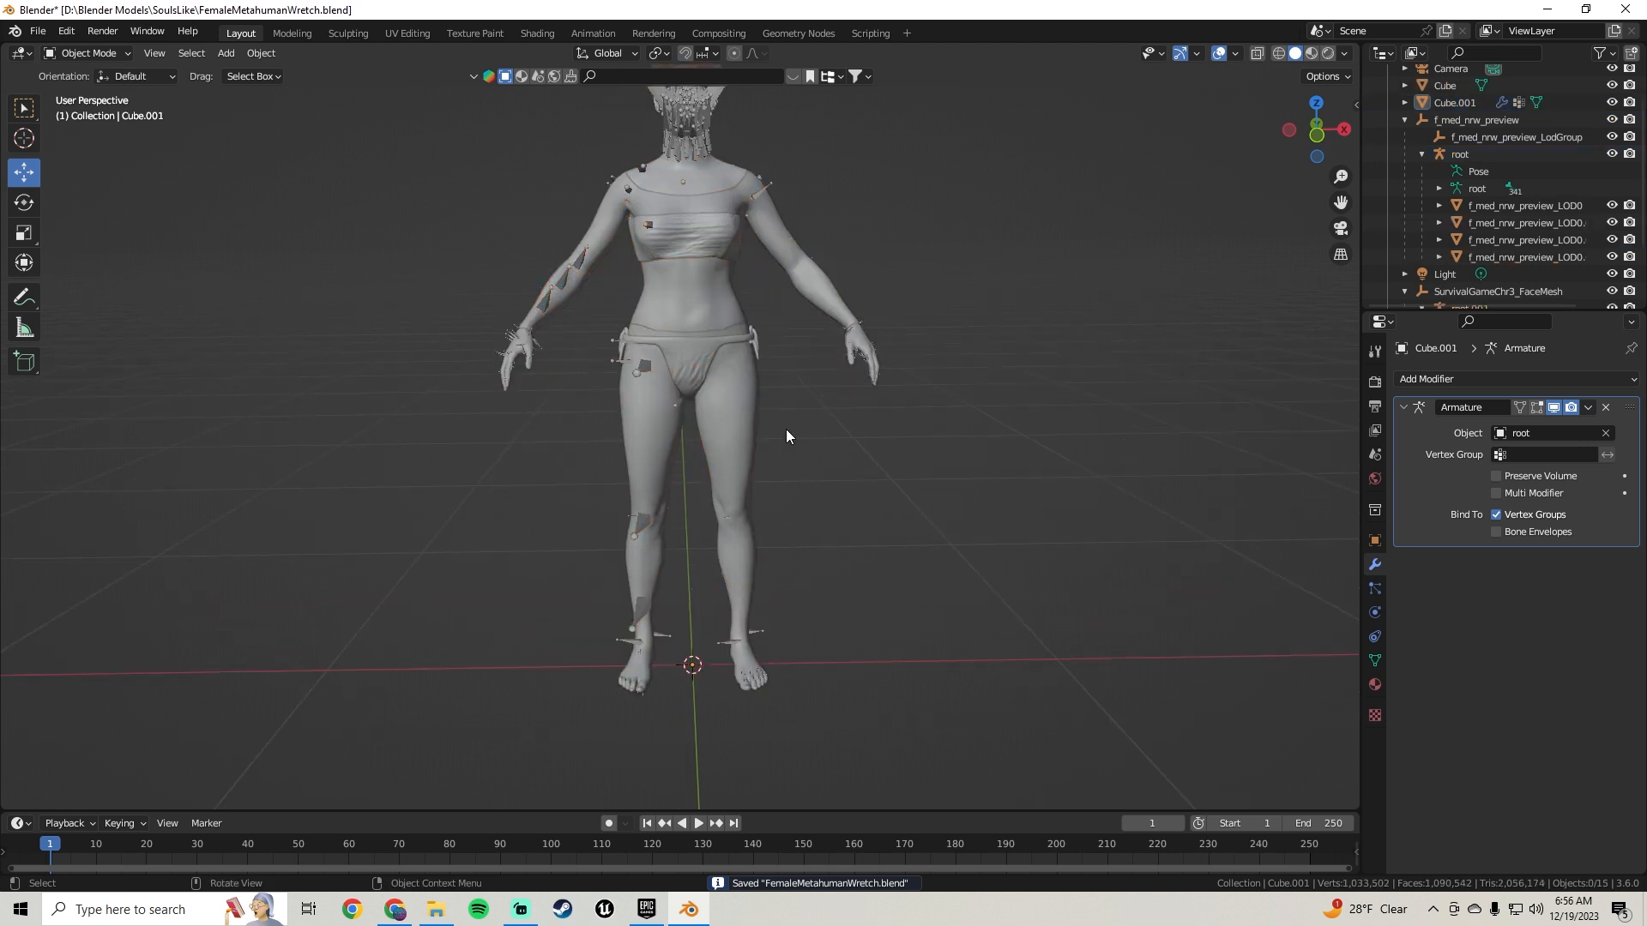
# Step: Hide the leg mesh, the hip garment, and the face mesh with its armature
pyautogui.click(748, 397)
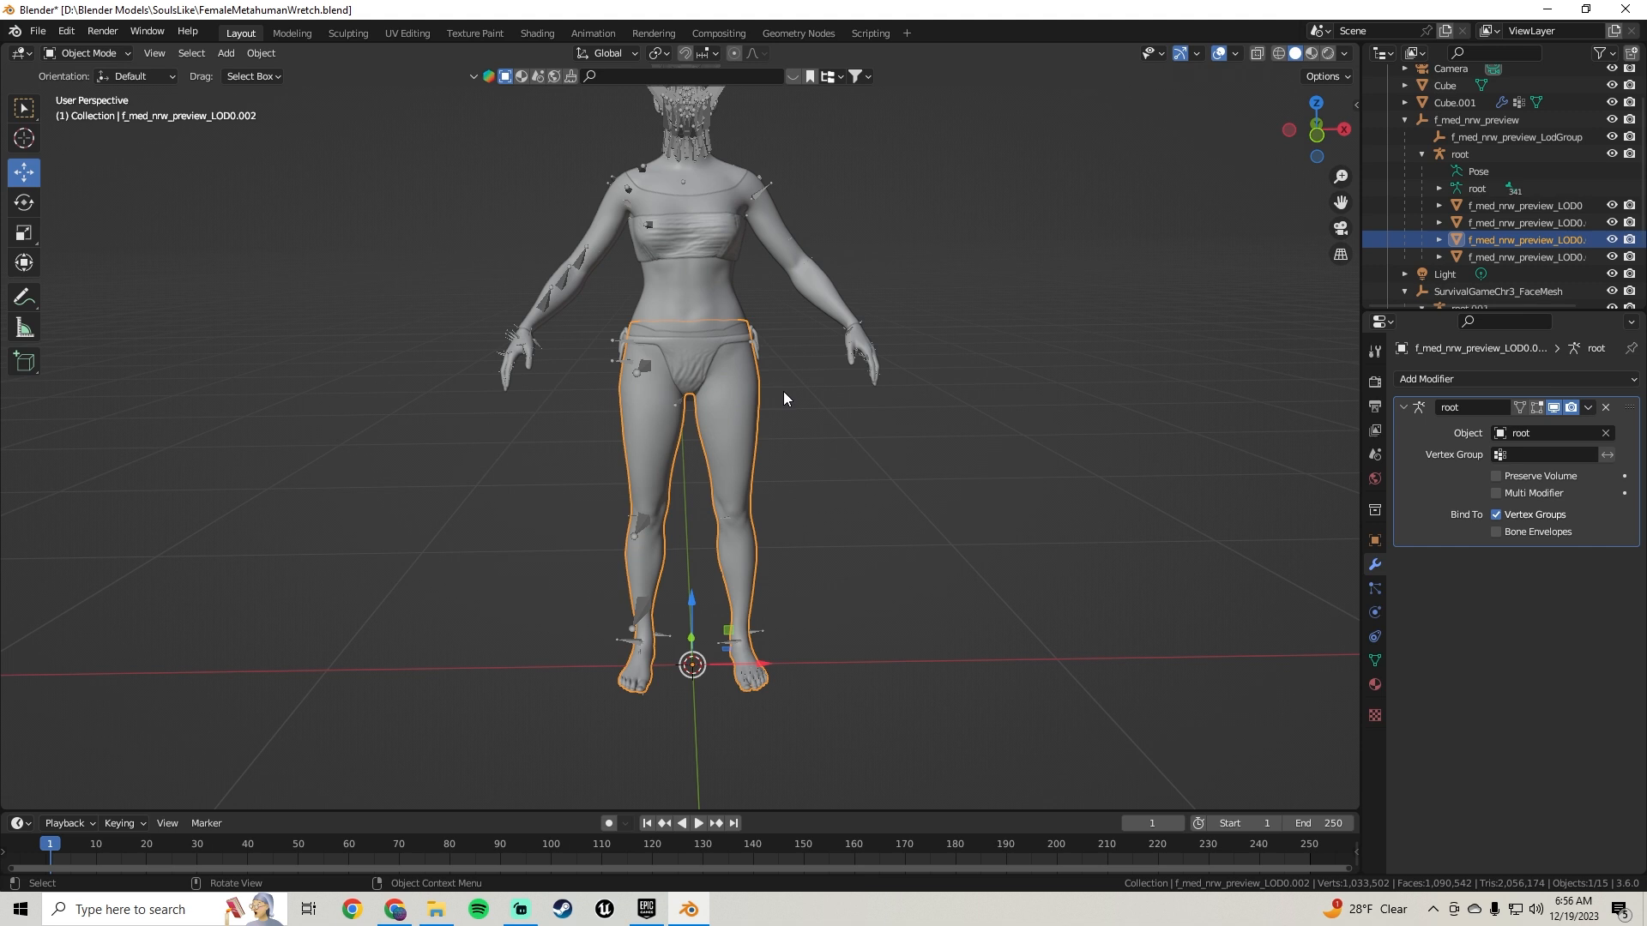
pyautogui.press('h')
pyautogui.click(686, 375)
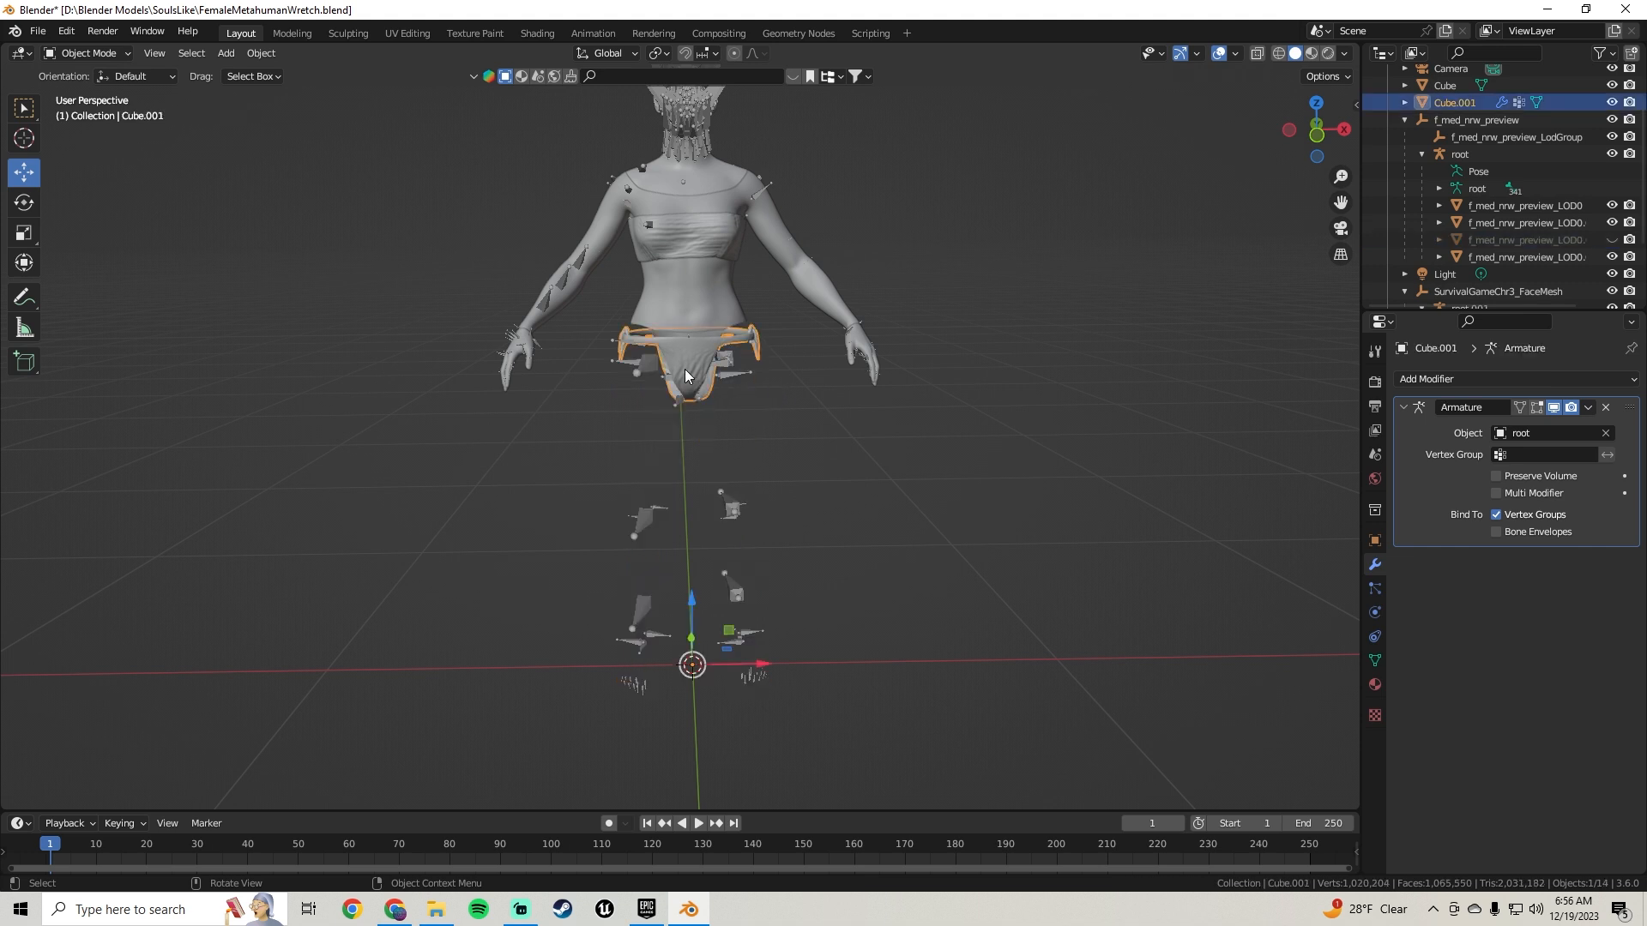
pyautogui.press('h')
pyautogui.keyDown('shift'); pyautogui.moveTo(733, 298); pyautogui.dragTo(738, 415, button='middle'); pyautogui.keyUp('shift')
pyautogui.moveTo(858, 208); pyautogui.dragTo(516, 173)
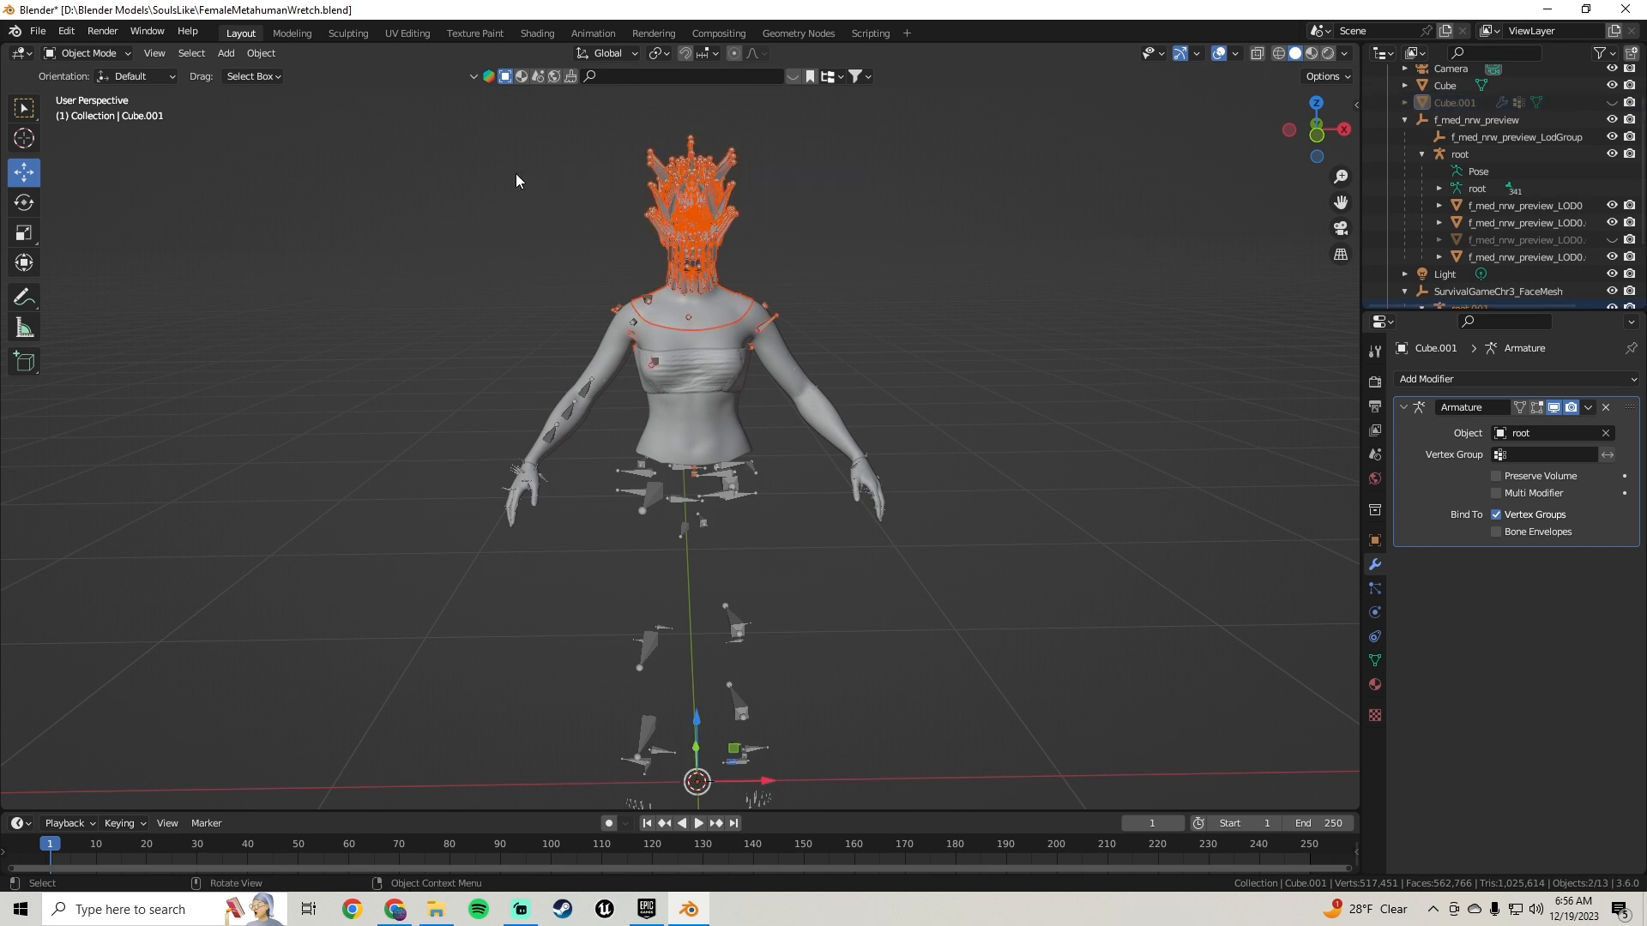
pyautogui.press('h')
# Step: Hide the separate hands mesh of the female body
pyautogui.click(703, 419)
pyautogui.click(687, 362)
pyautogui.click(697, 399)
pyautogui.click(707, 357)
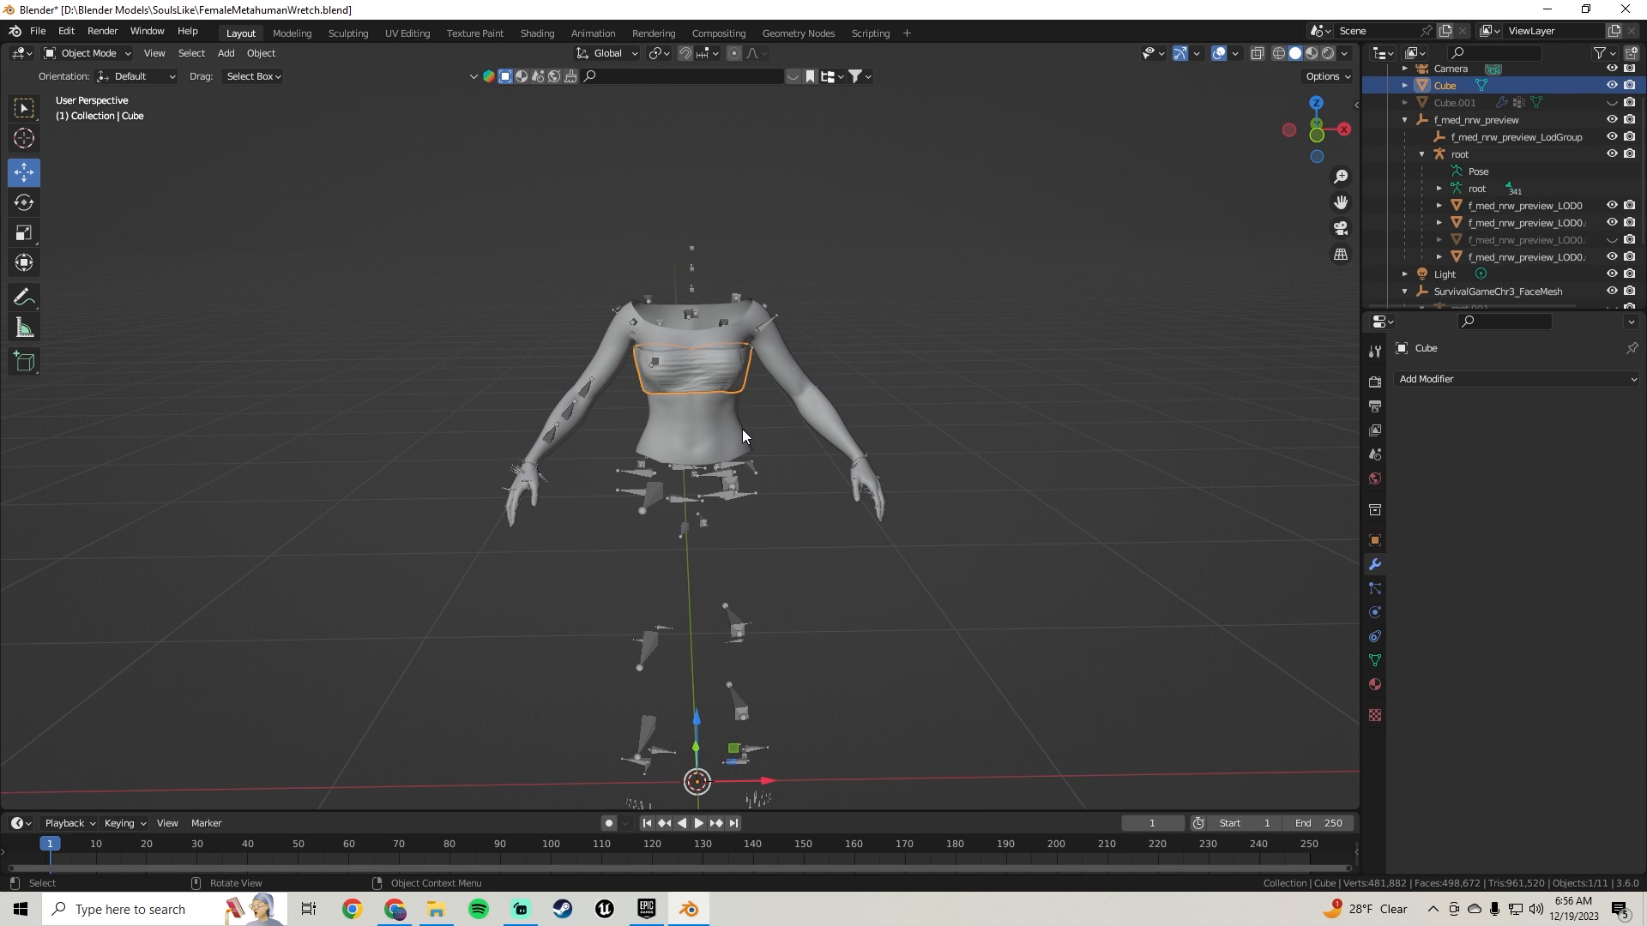
pyautogui.click(532, 506)
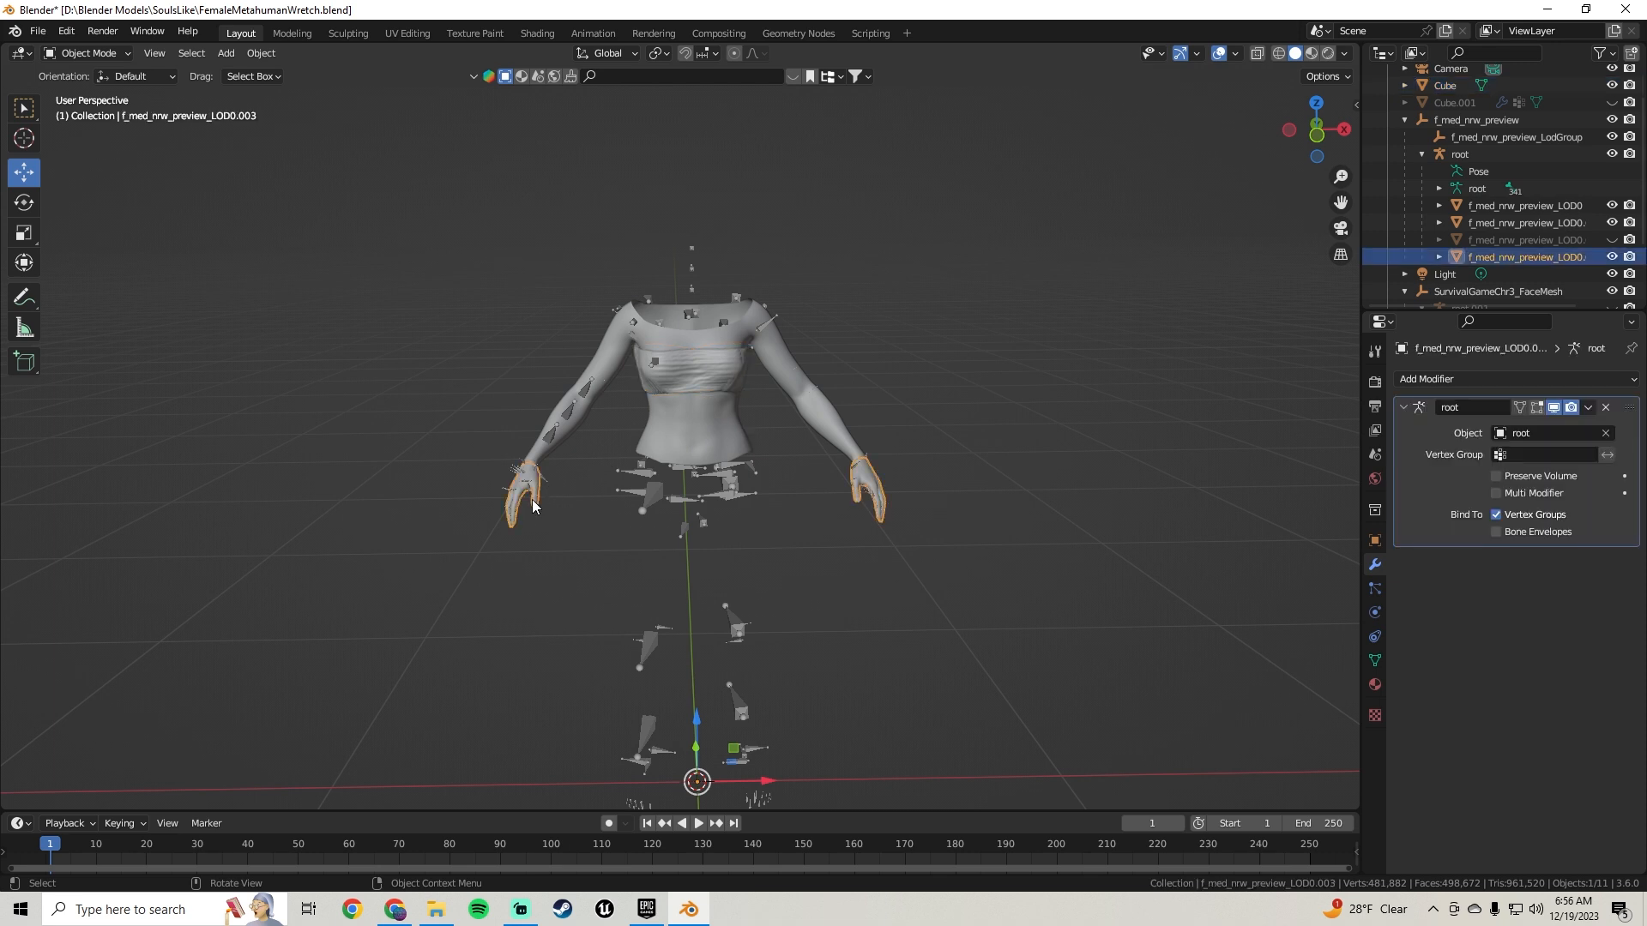
pyautogui.press('h')
# Step: Set the body's root armature to Rest Position
pyautogui.keyDown('shift'); pyautogui.moveTo(732, 408); pyautogui.dragTo(721, 359, button='middle'); pyautogui.keyUp('shift')
pyautogui.scroll(3, 709, 369)
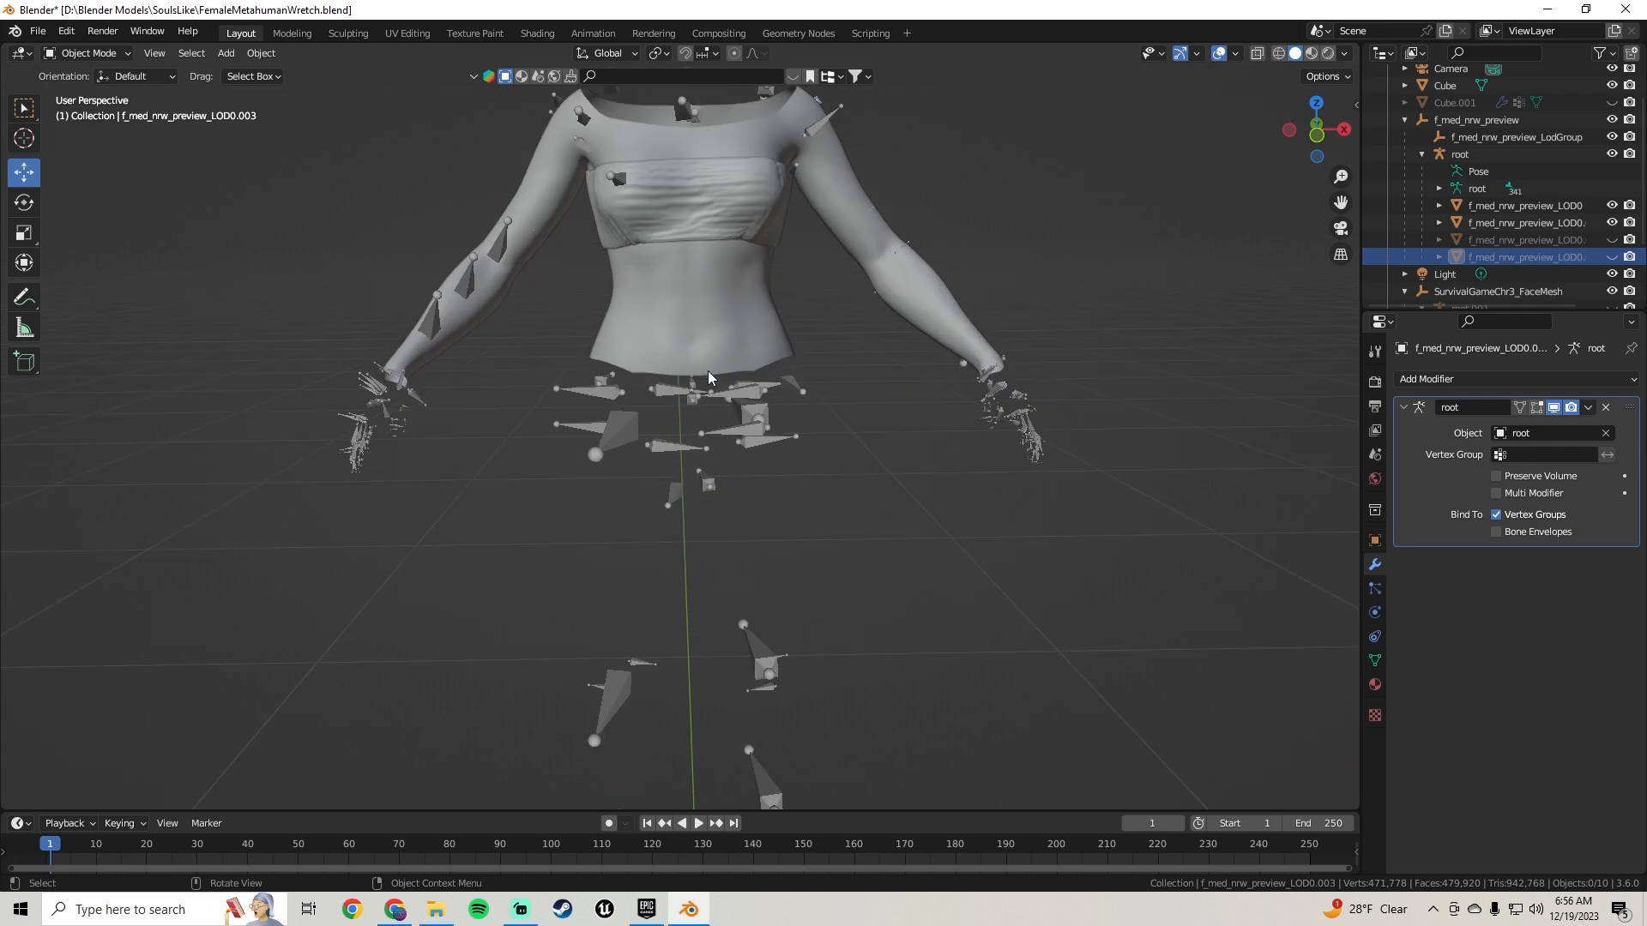
pyautogui.click(620, 433)
pyautogui.click(1374, 612)
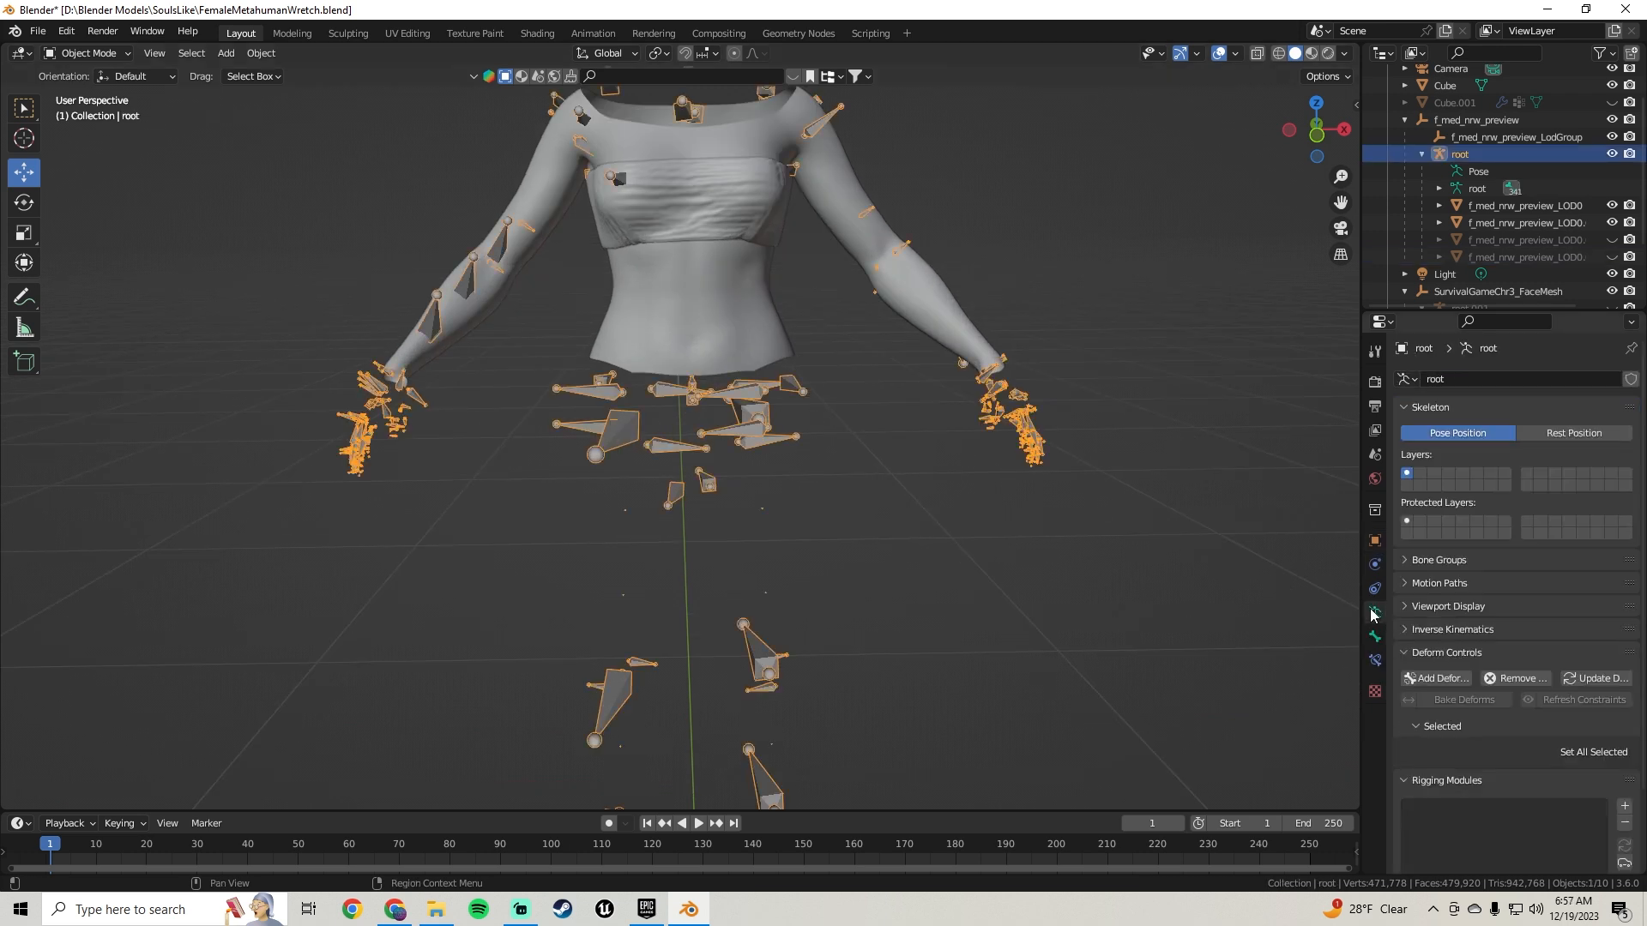
pyautogui.click(1555, 442)
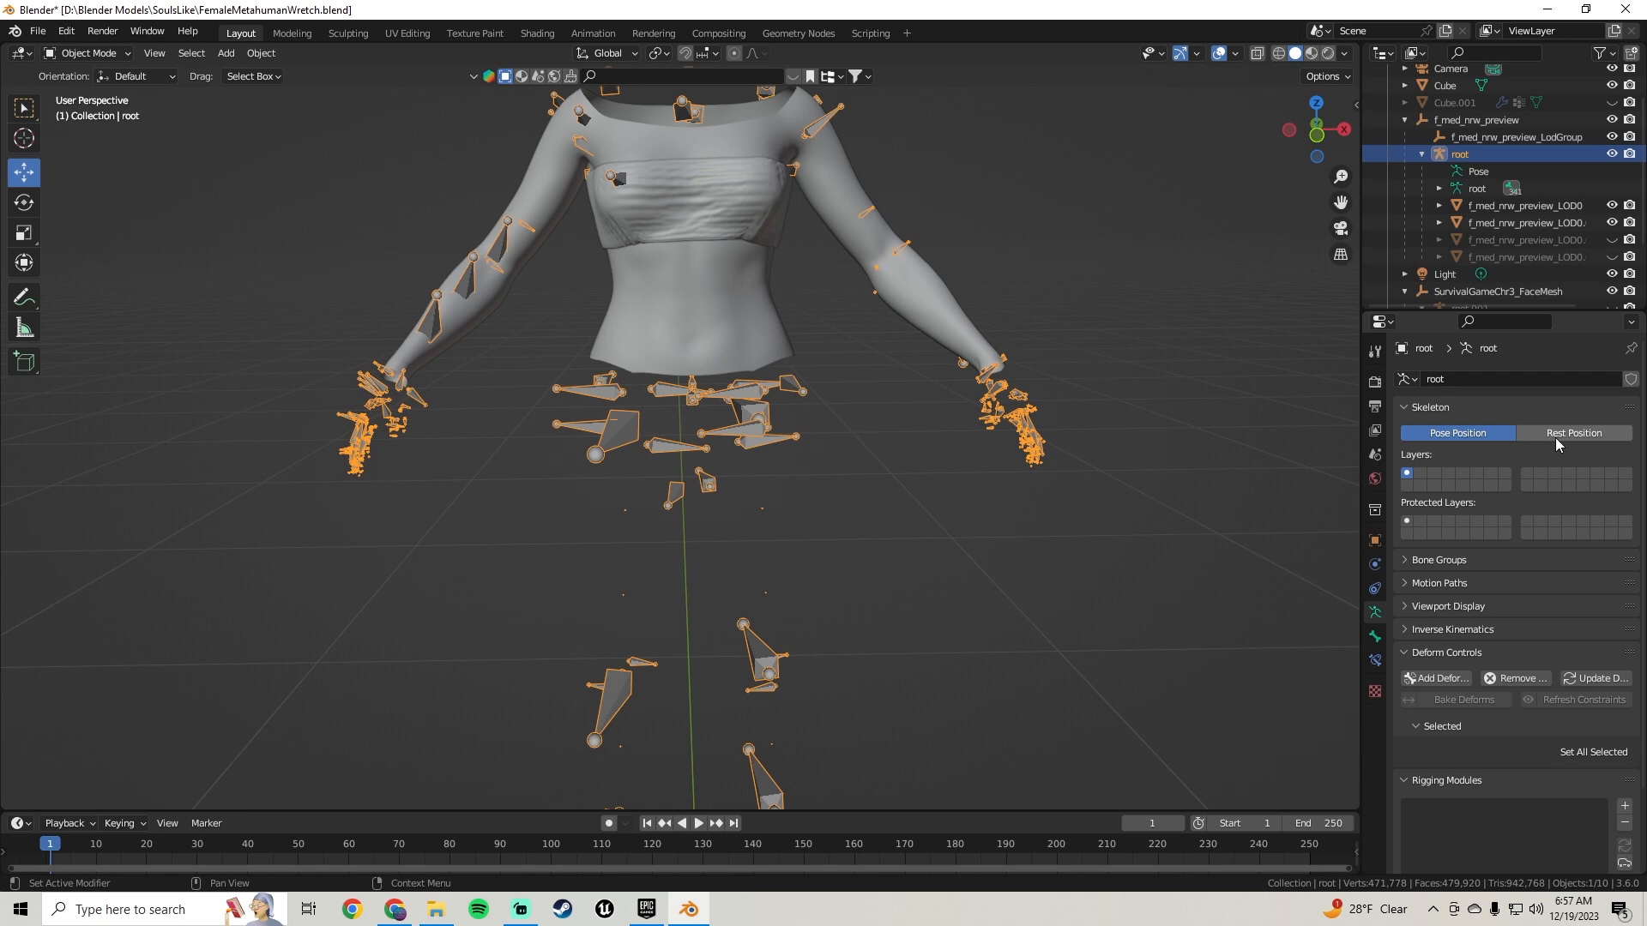
# Step: Transfer the torso mesh's vertex weights to the chest wrap in Weight Paint mode
pyautogui.keyDown('shift'); pyautogui.moveTo(826, 357); pyautogui.dragTo(826, 466, button='middle'); pyautogui.keyUp('shift')
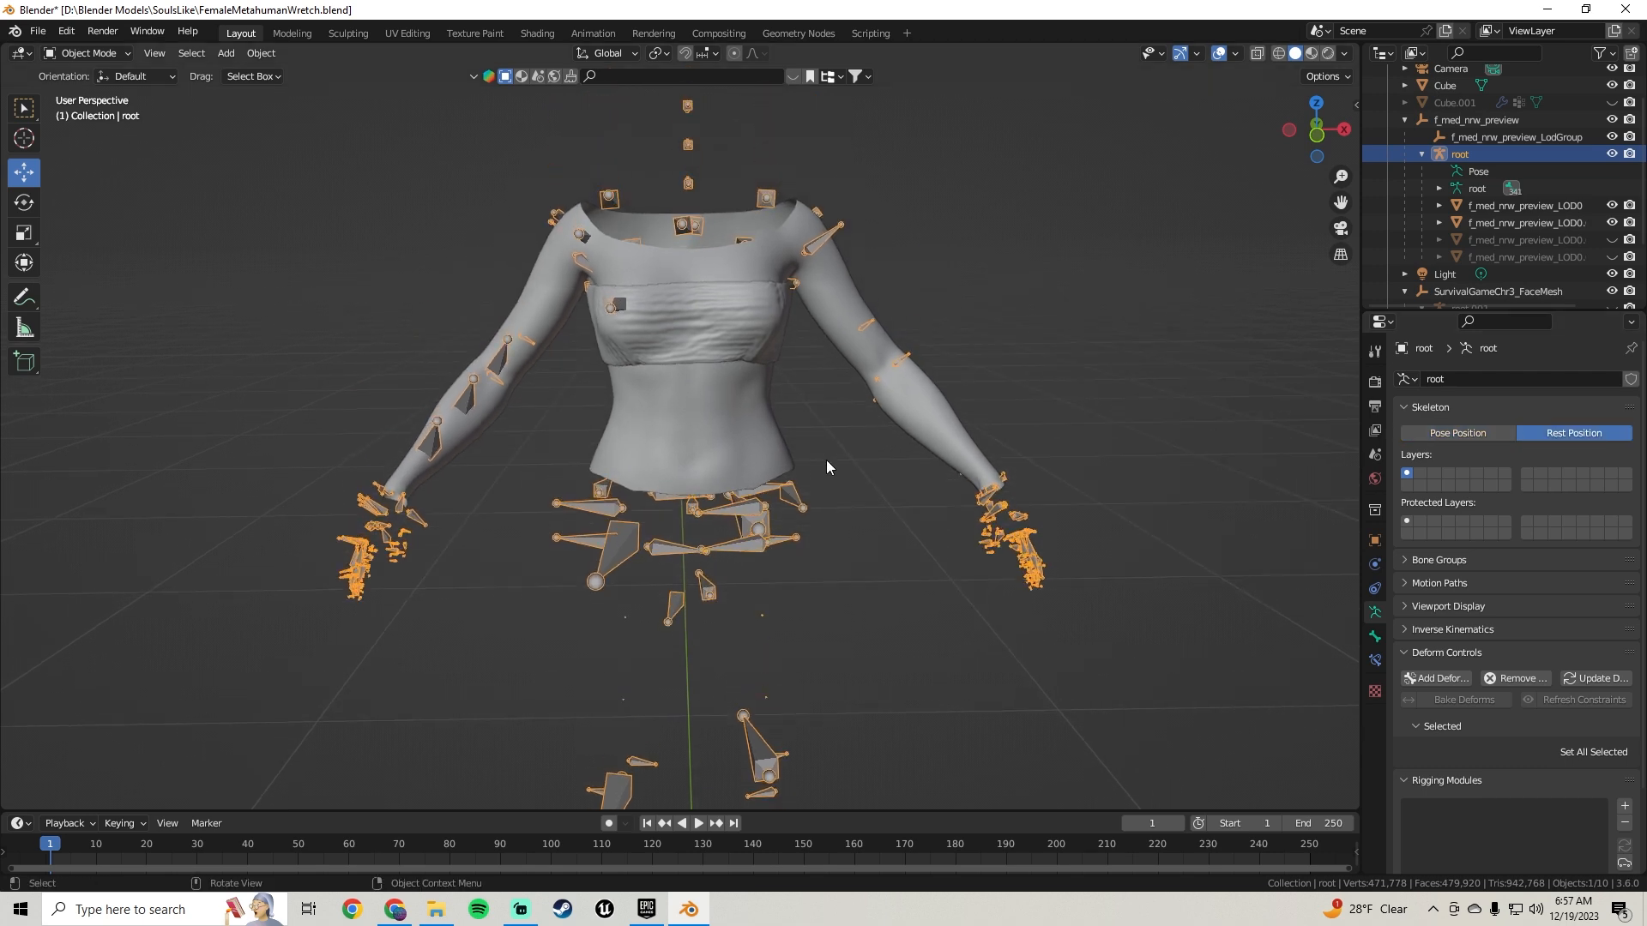
pyautogui.click(665, 399)
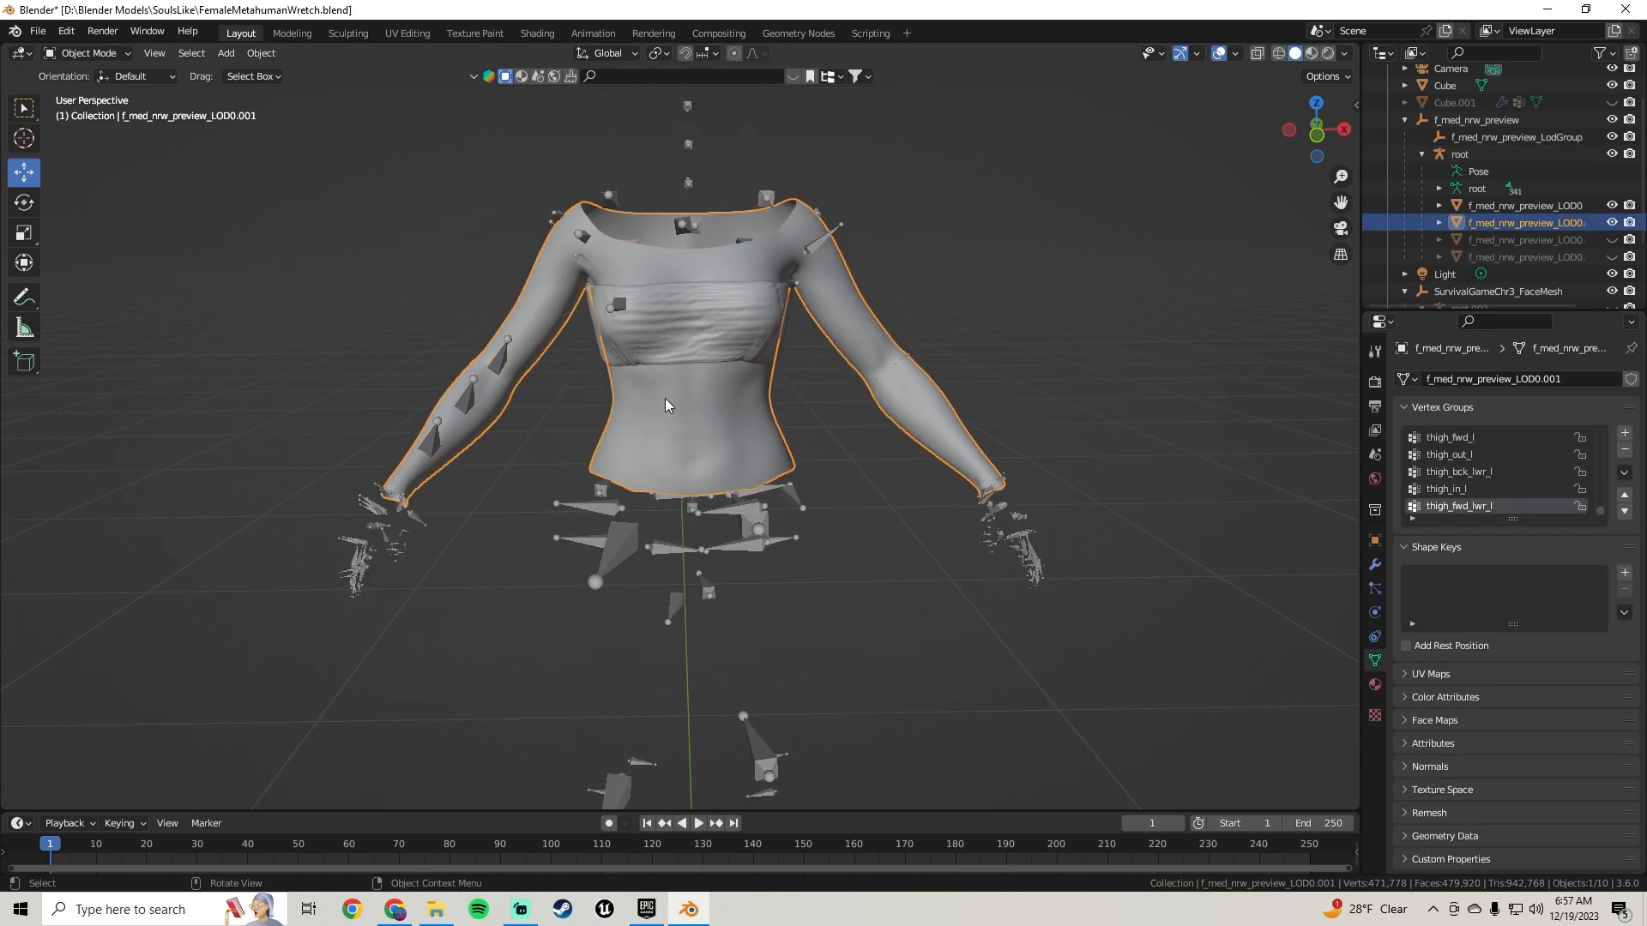
pyautogui.keyDown('shift'); pyautogui.click(686, 318); pyautogui.keyUp('shift')
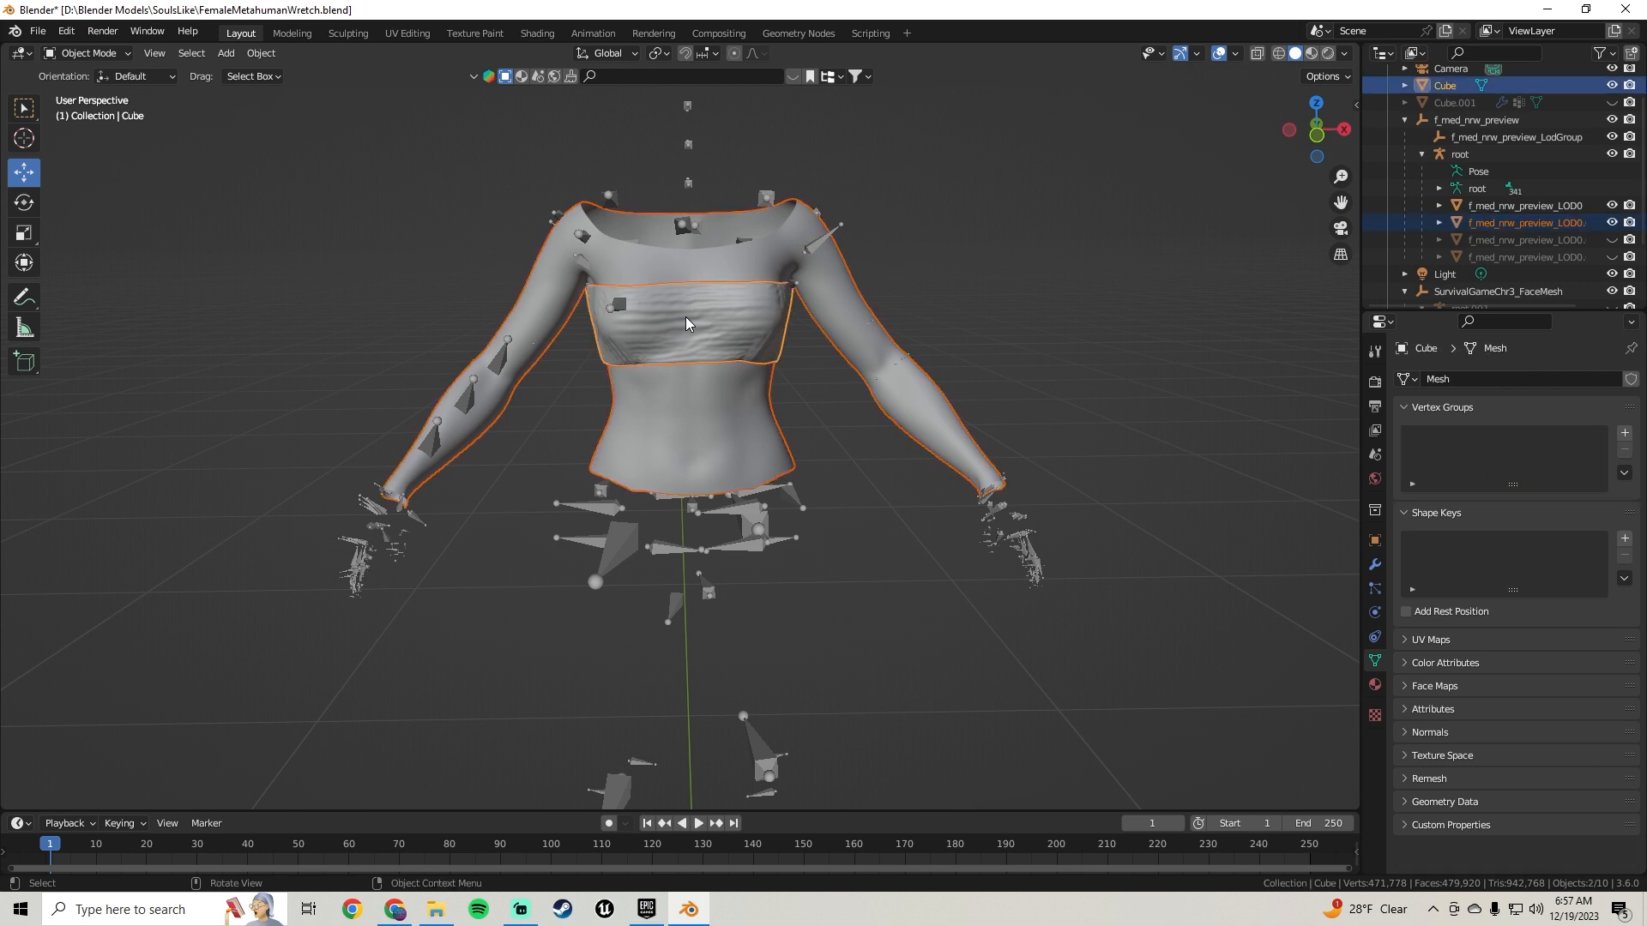
pyautogui.click(89, 54)
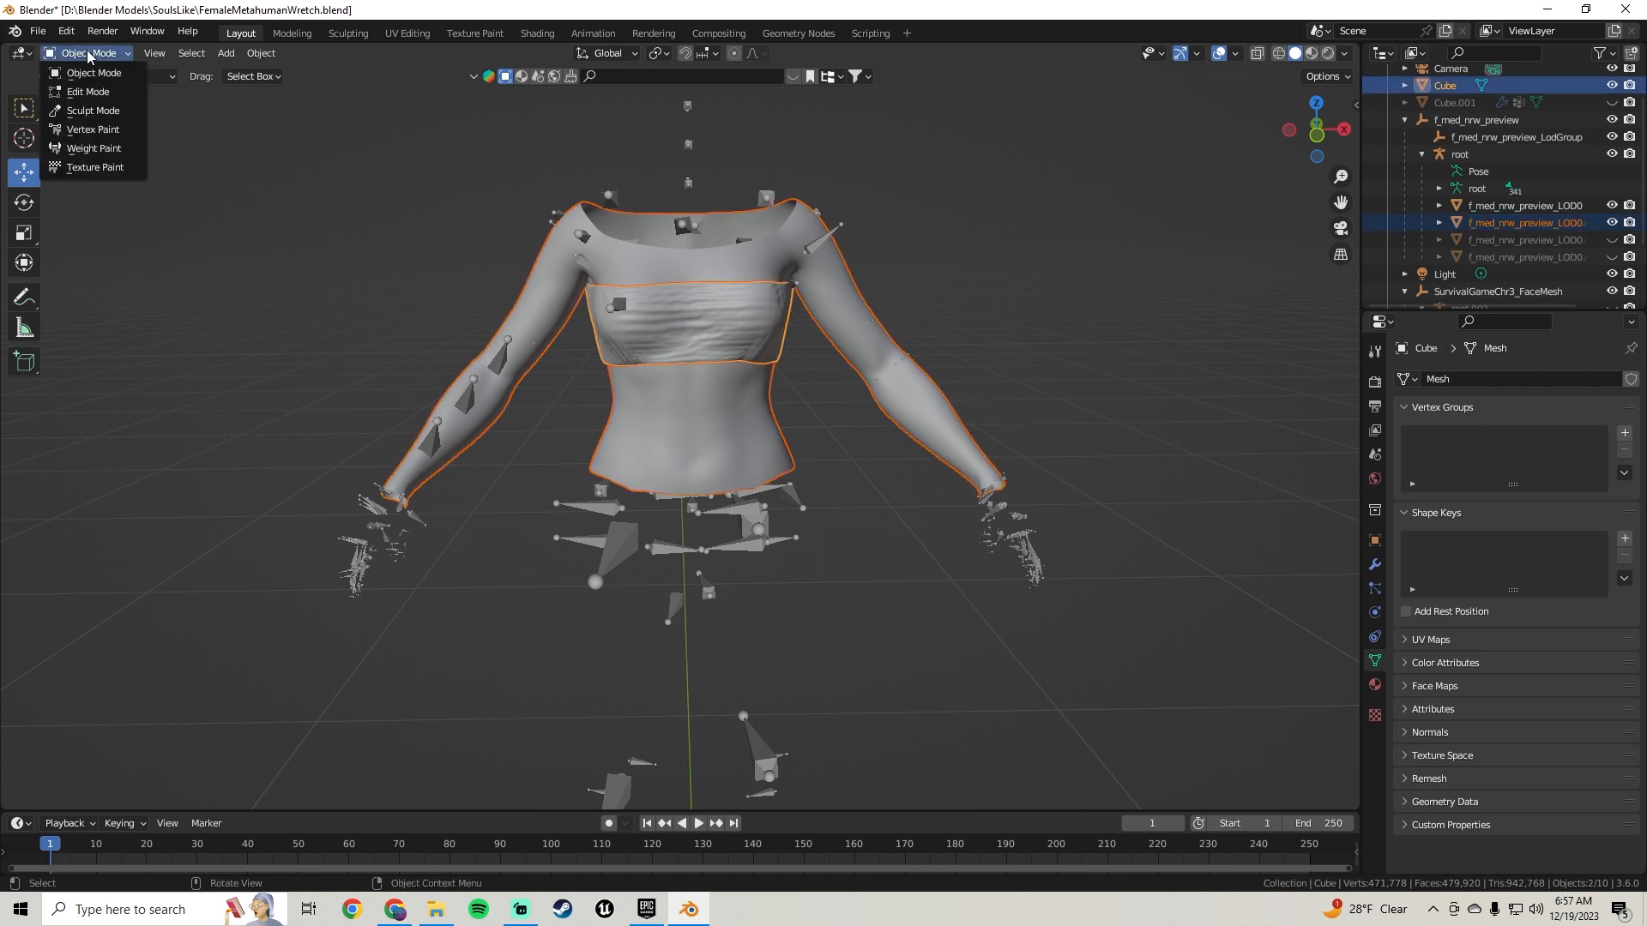
pyautogui.click(90, 147)
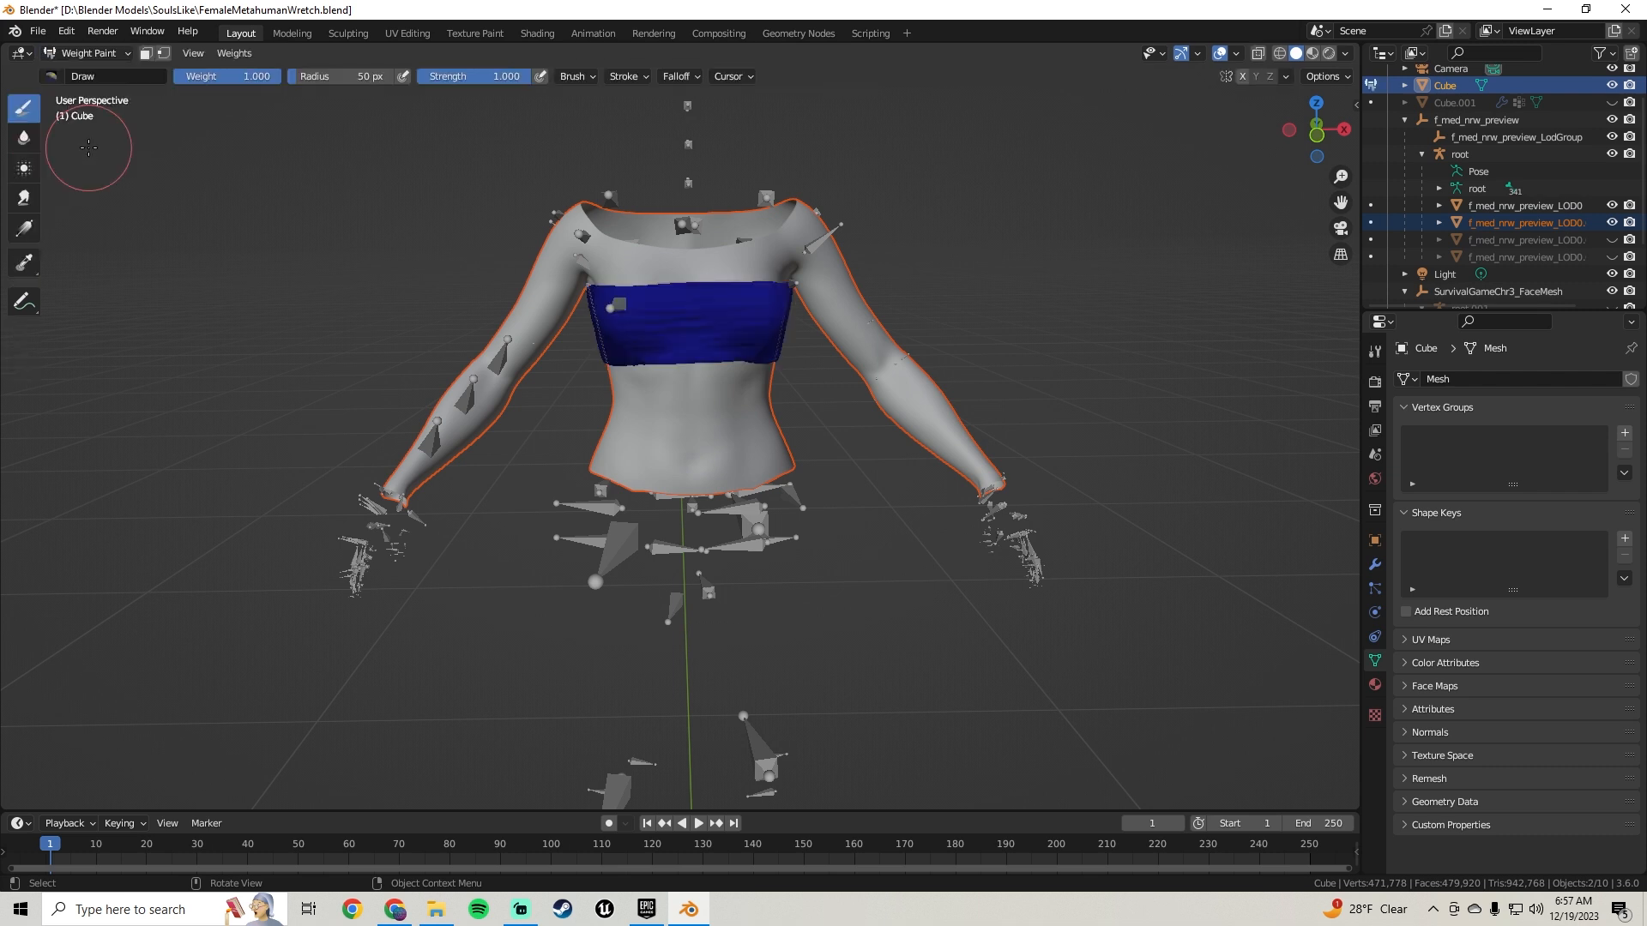
pyautogui.click(246, 56)
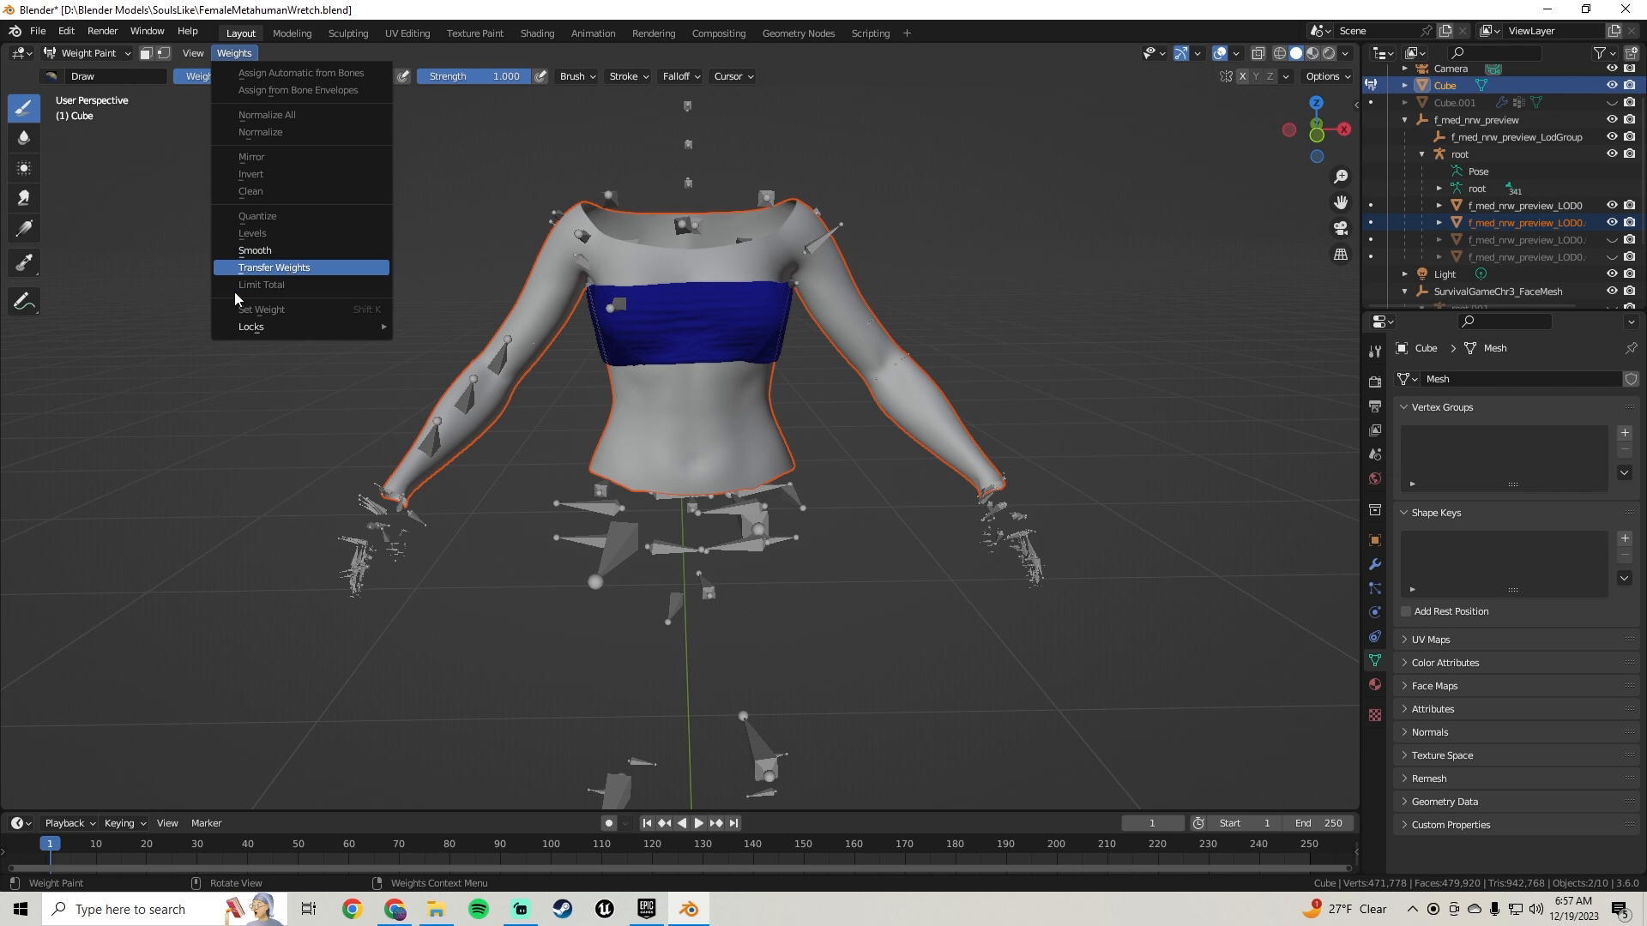
pyautogui.click(239, 270)
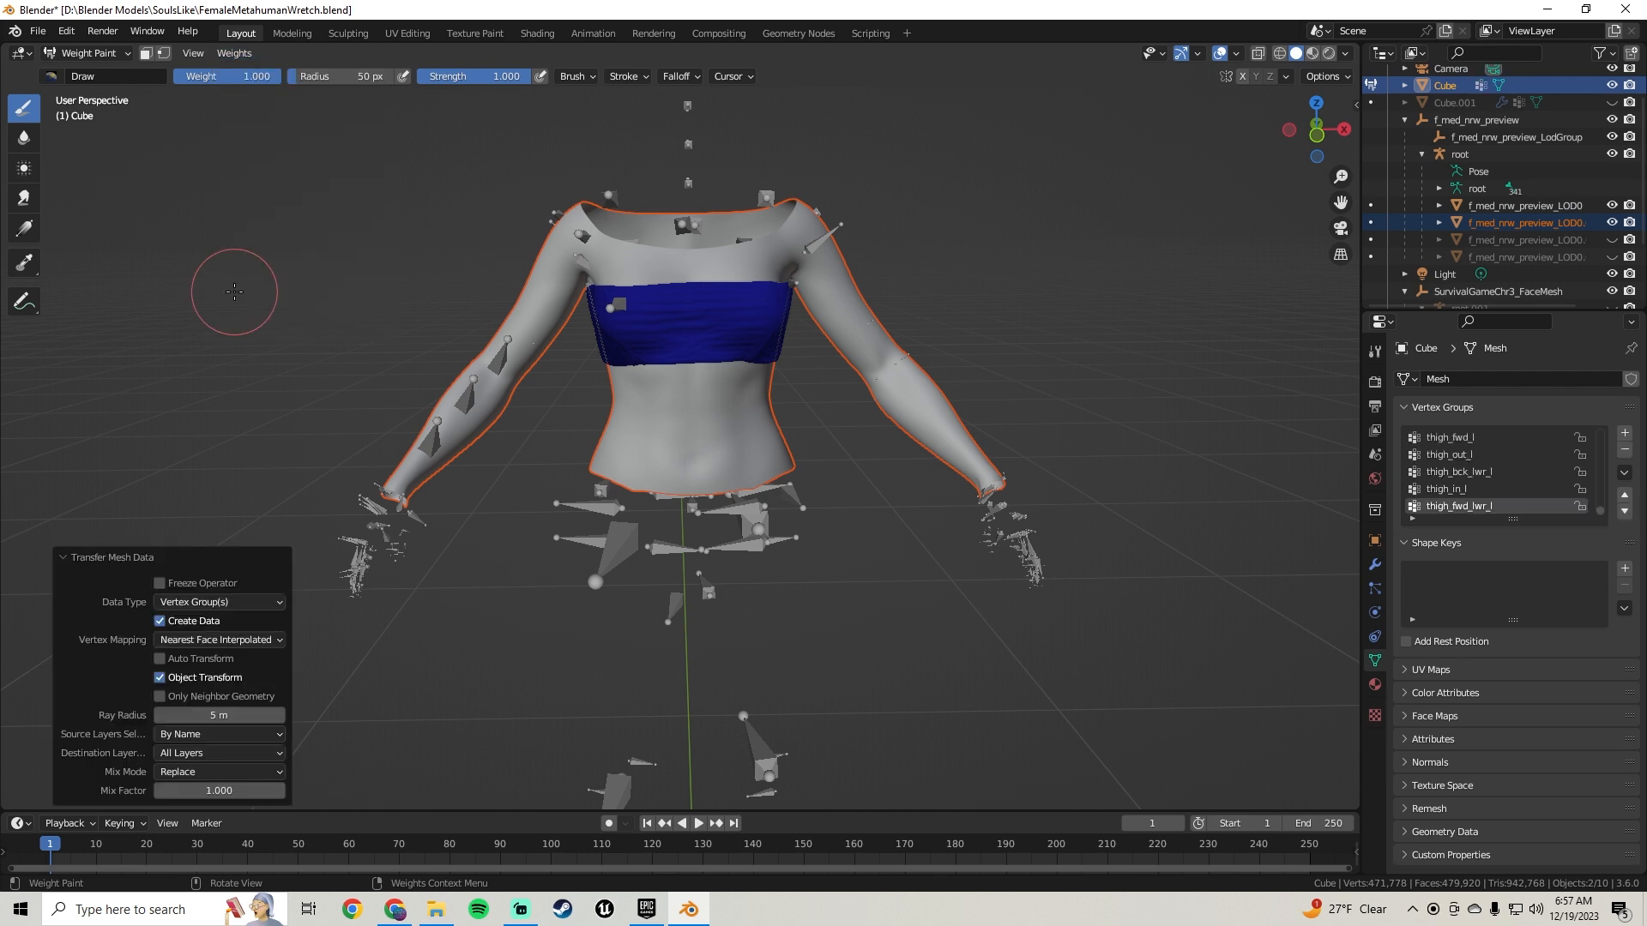
pyautogui.click(1375, 564)
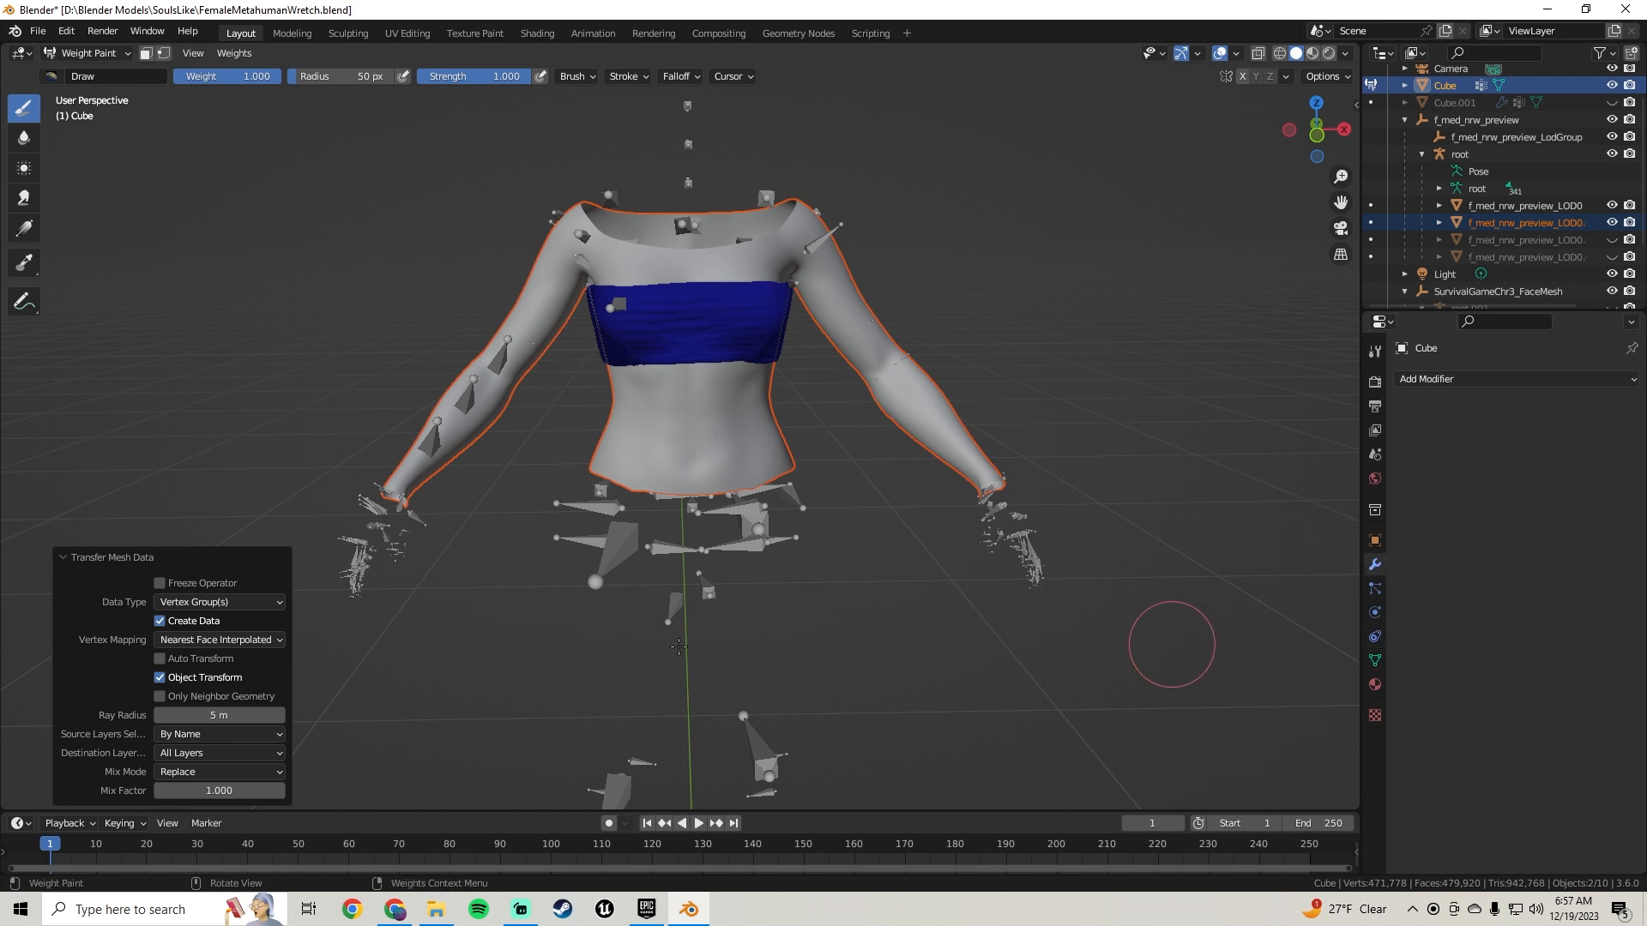
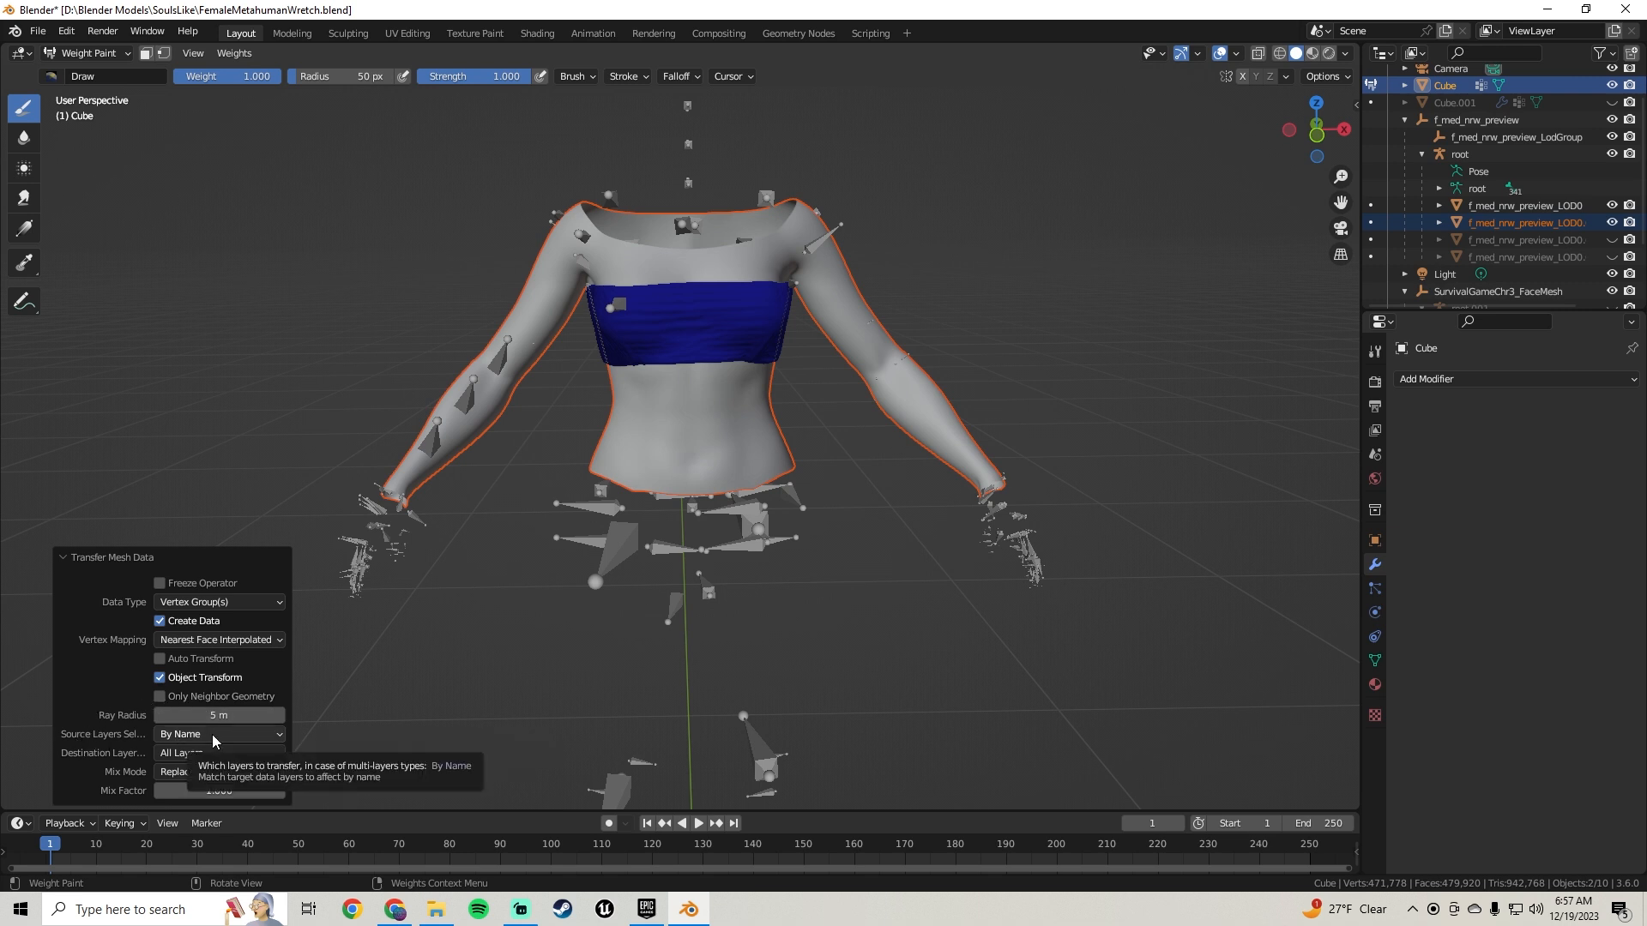
pyautogui.moveTo(502, 401); pyautogui.dragTo(525, 414, button='middle')
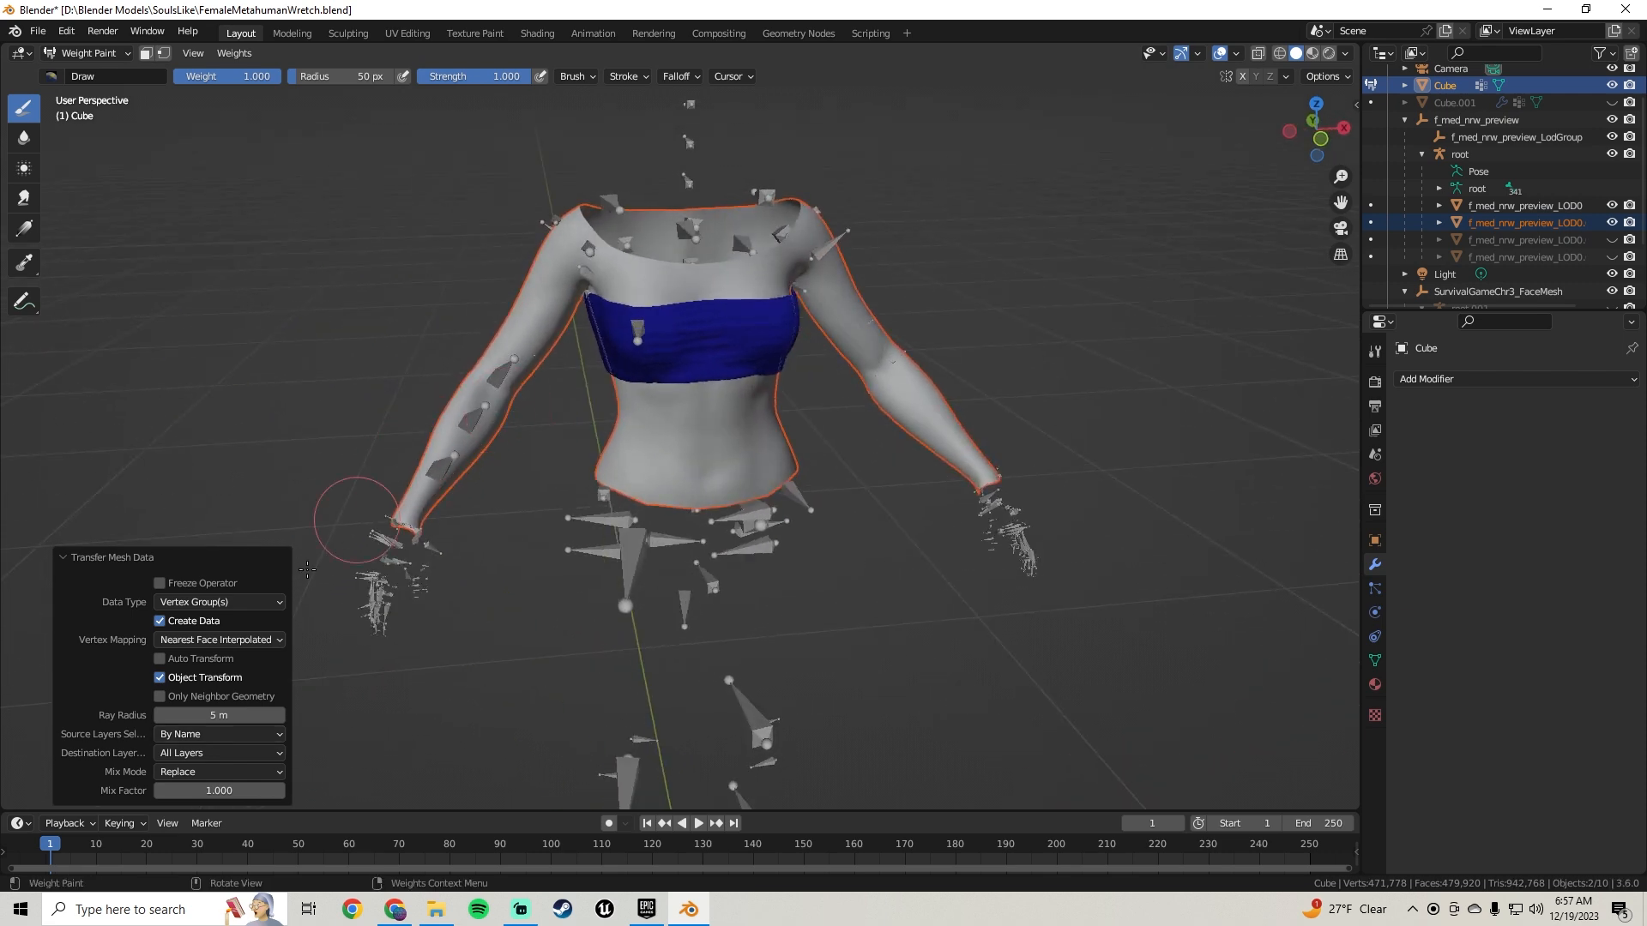
pyautogui.click(254, 640)
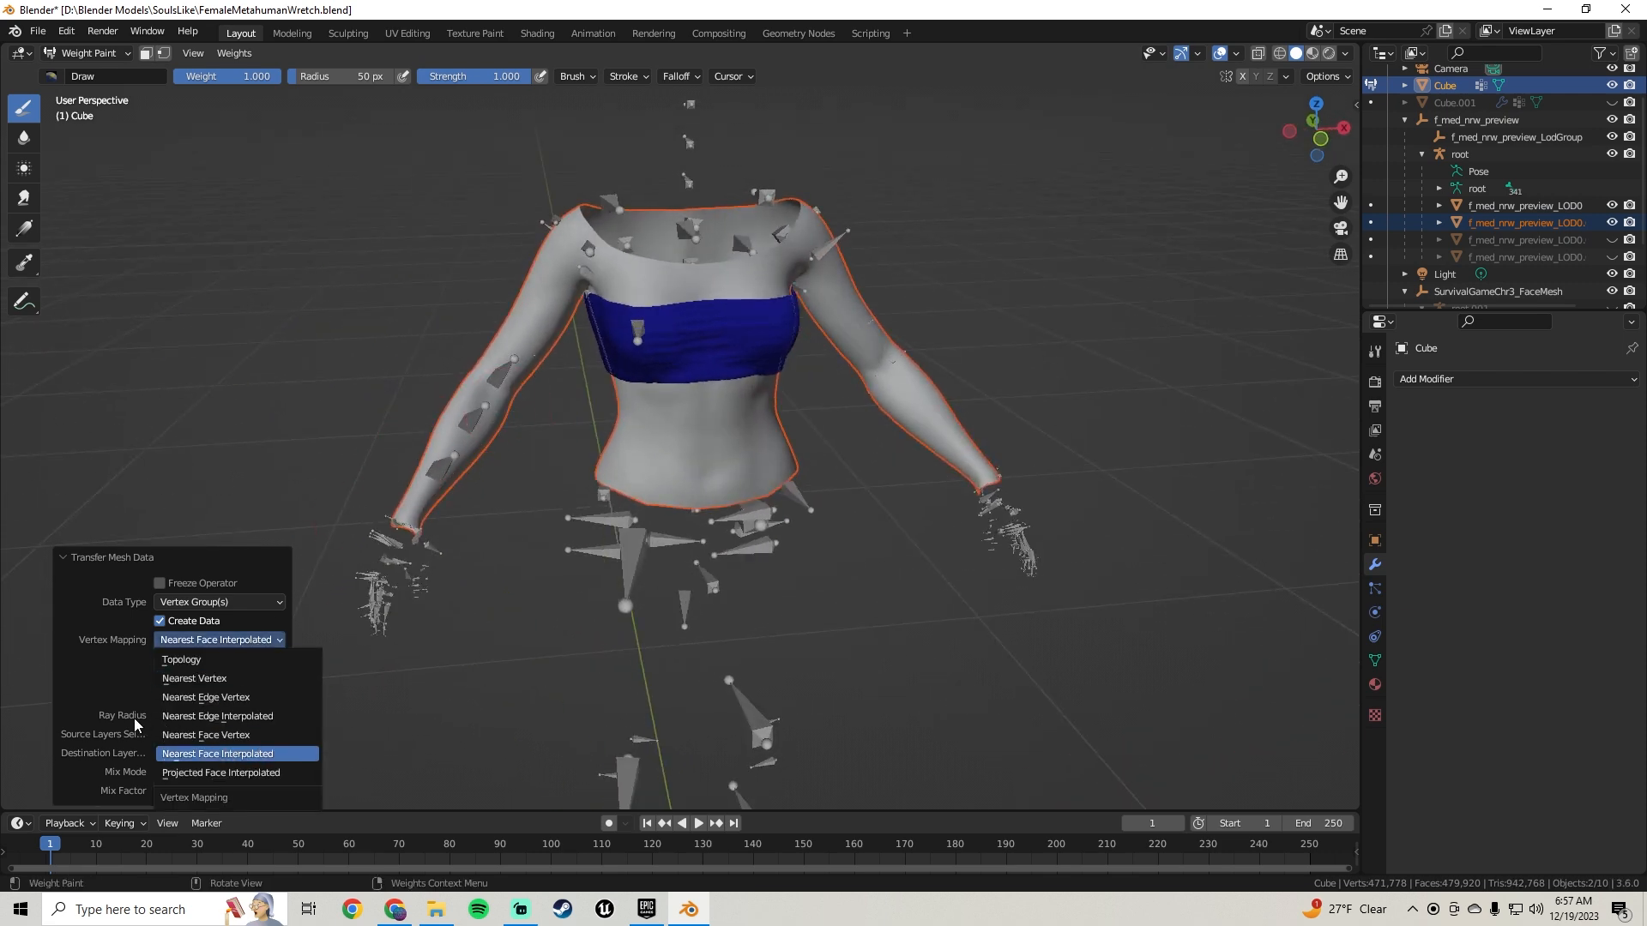
pyautogui.click(105, 687)
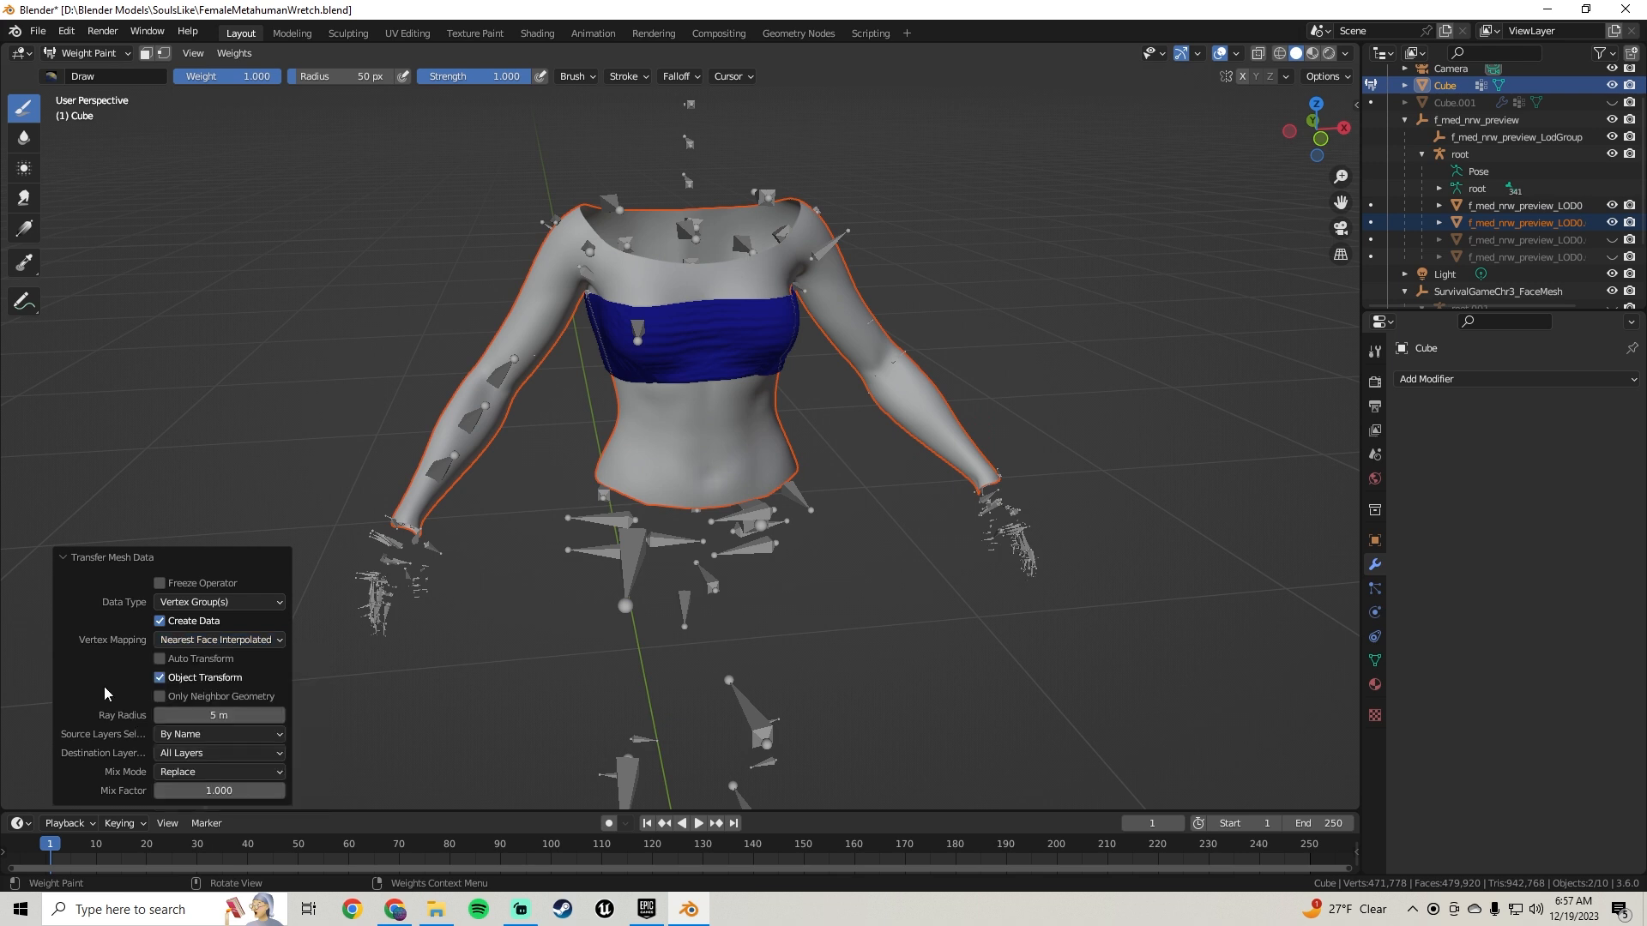
# Step: Add an Armature modifier to the chest wrap with root as its object, and return to Object Mode
pyautogui.click(1375, 589)
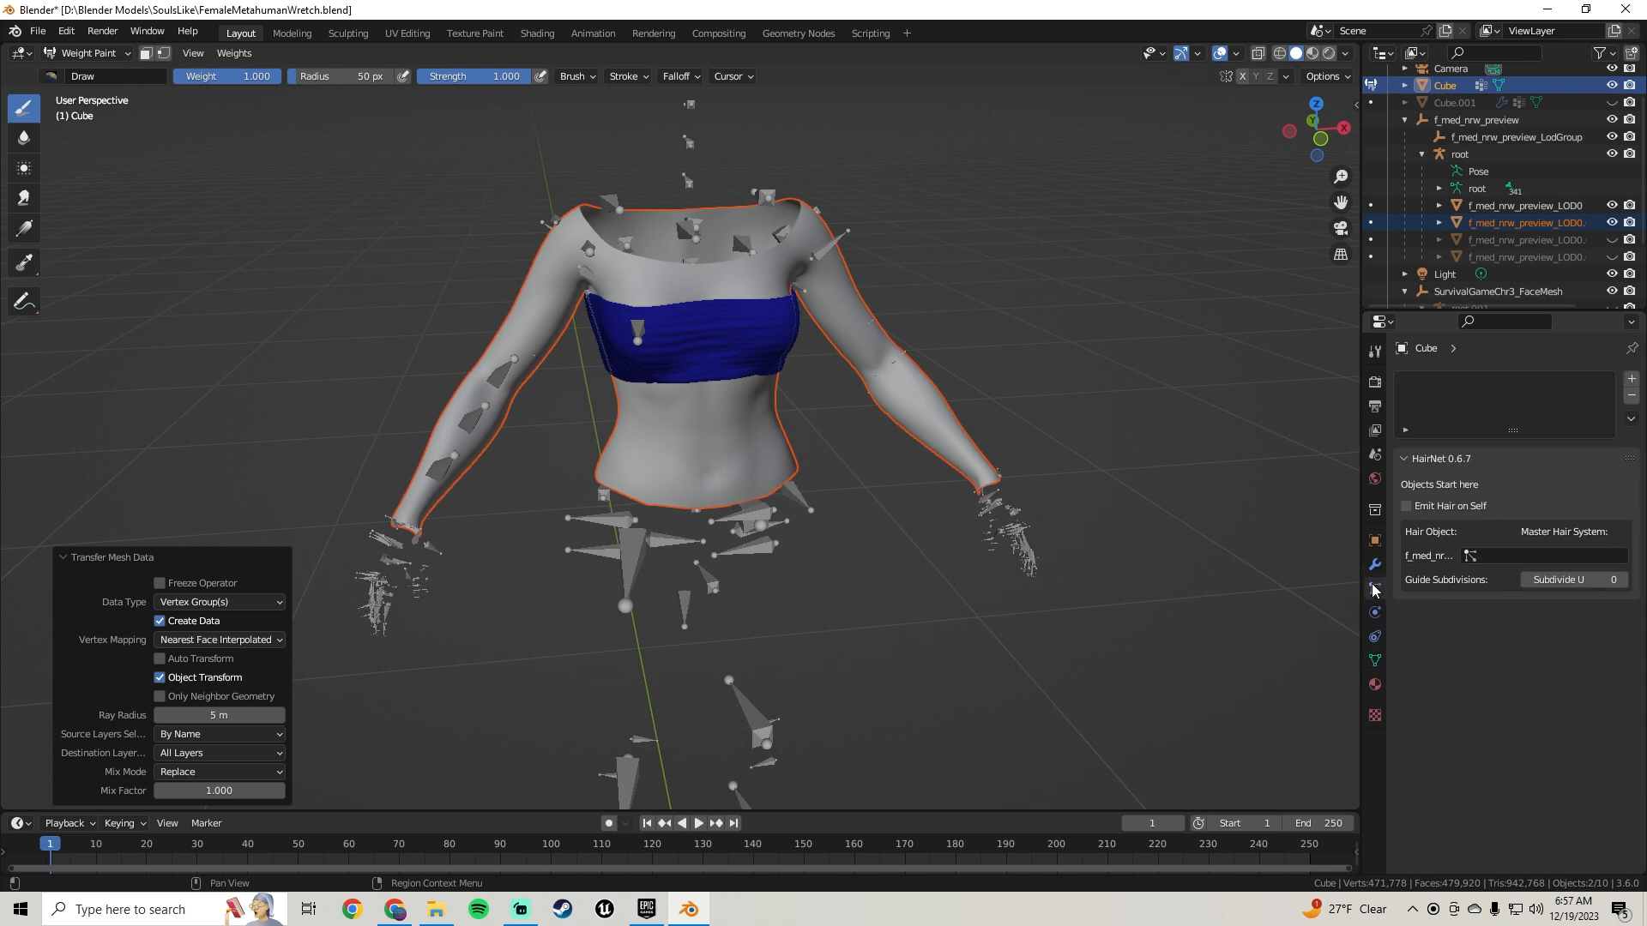
pyautogui.click(1375, 661)
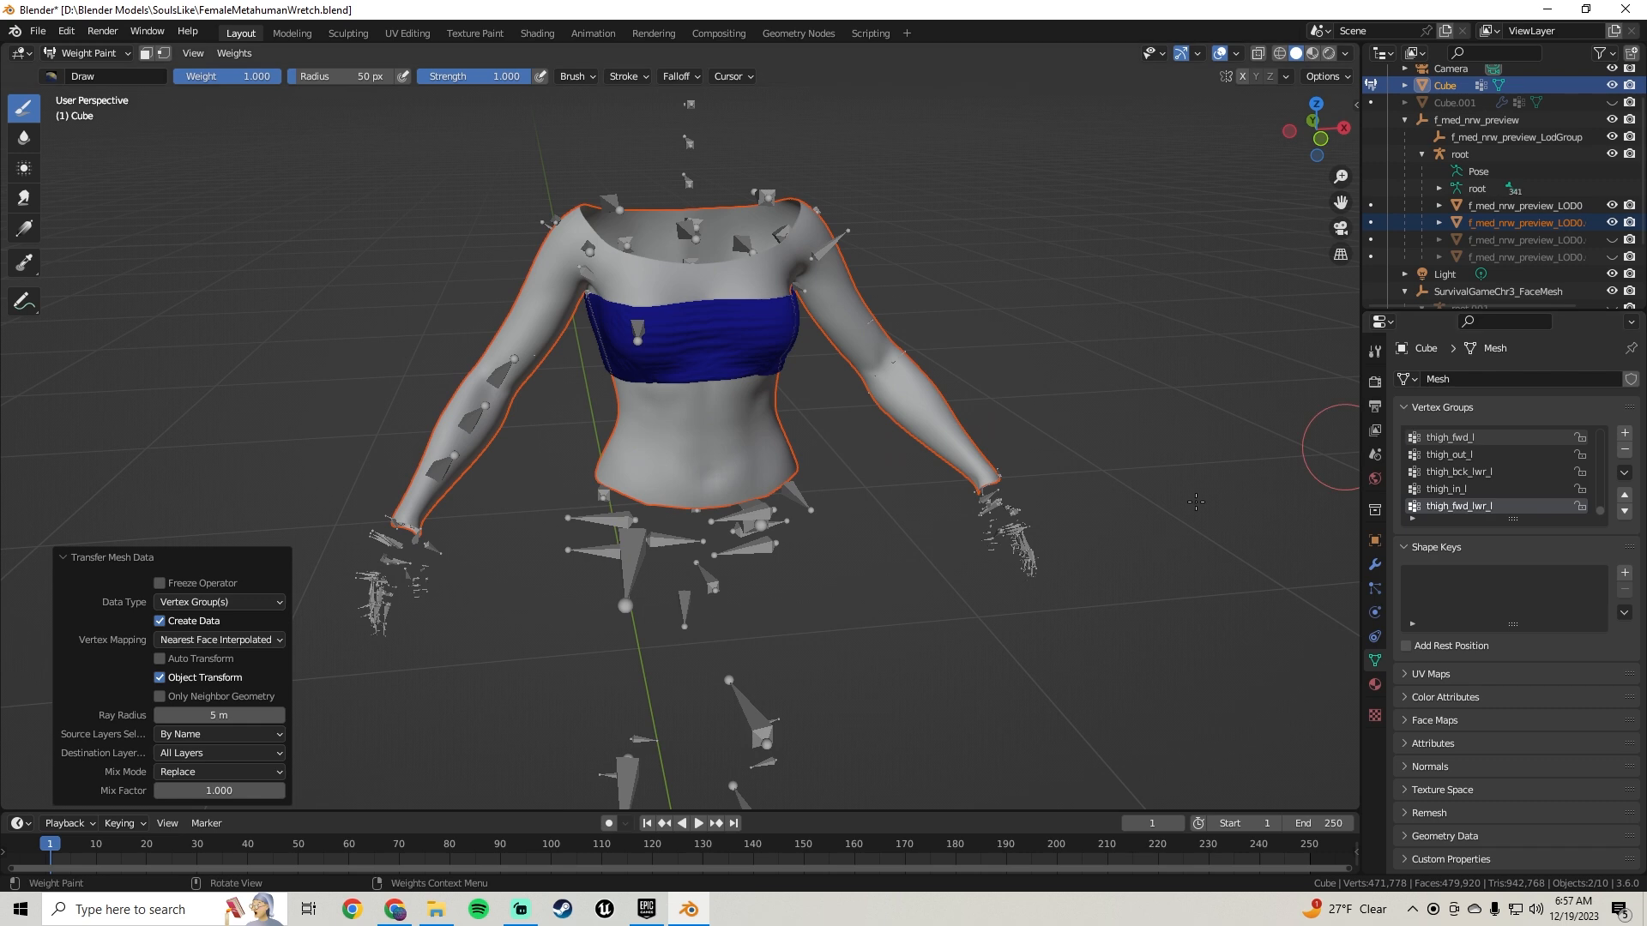
pyautogui.click(1371, 571)
pyautogui.click(1441, 389)
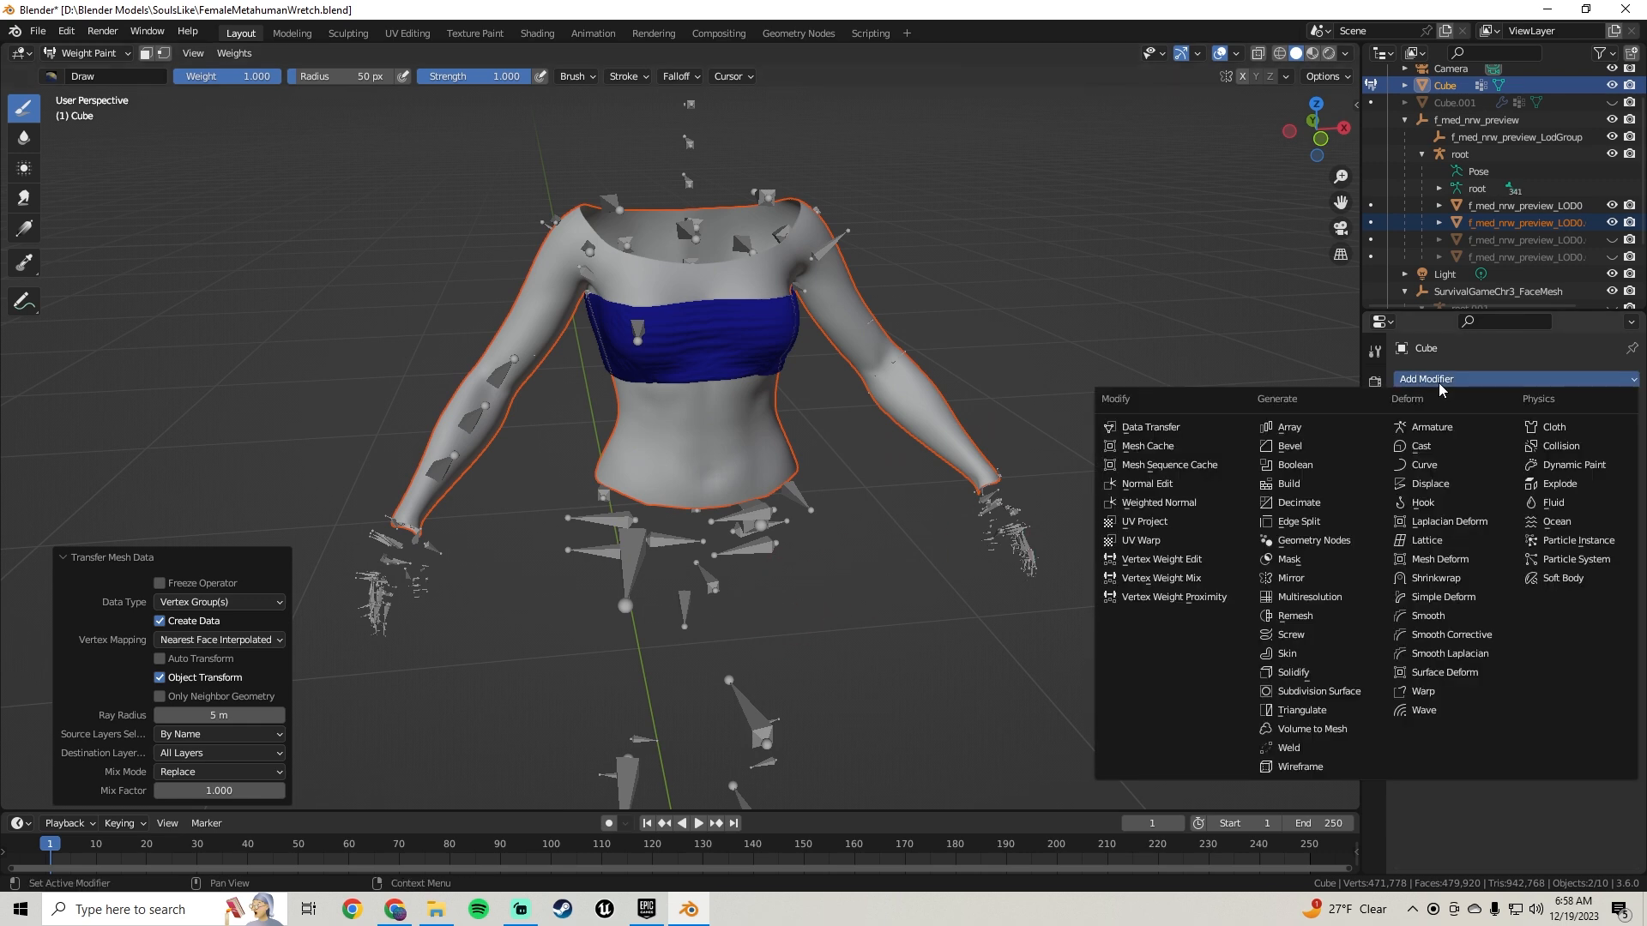
pyautogui.click(1447, 429)
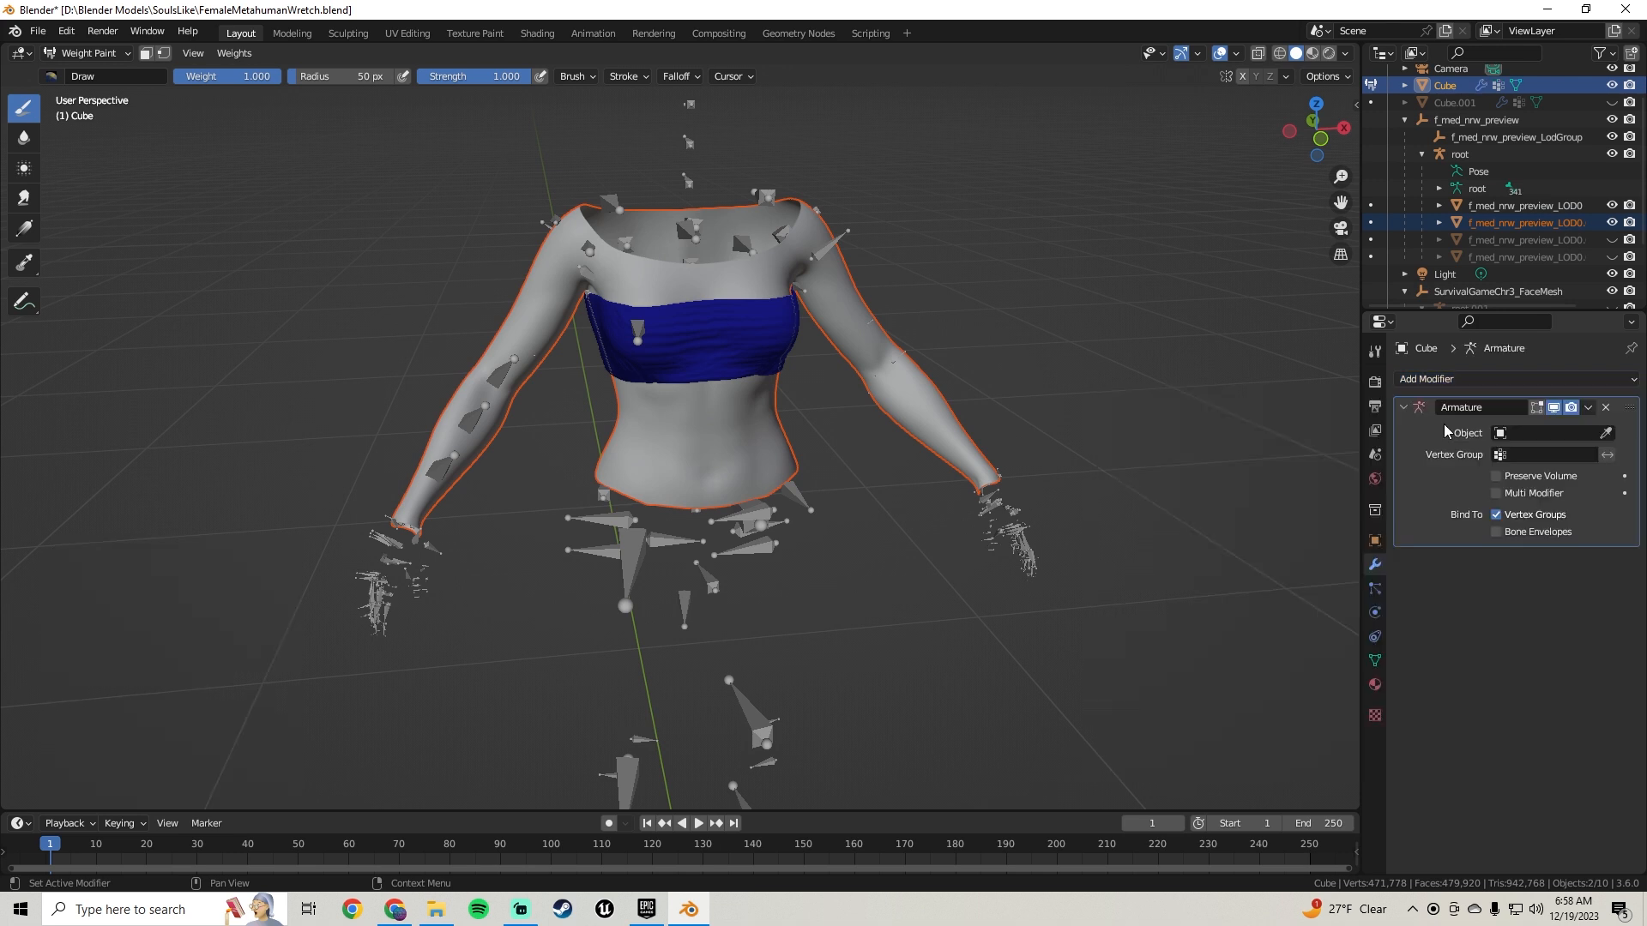
pyautogui.click(1509, 434)
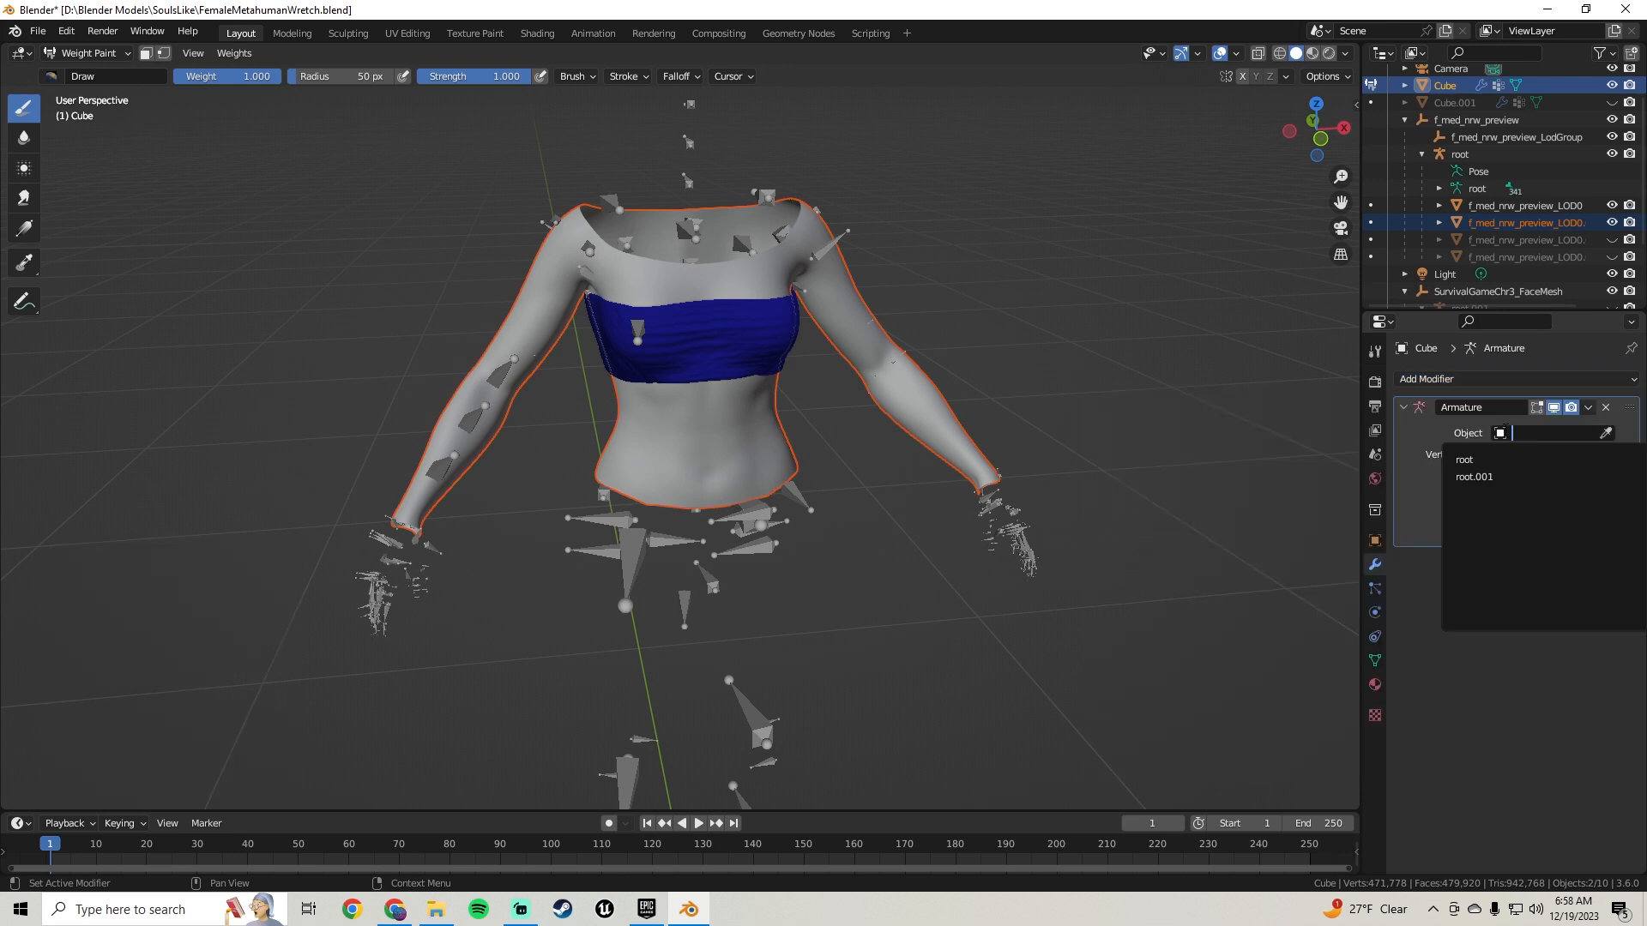
pyautogui.click(1475, 460)
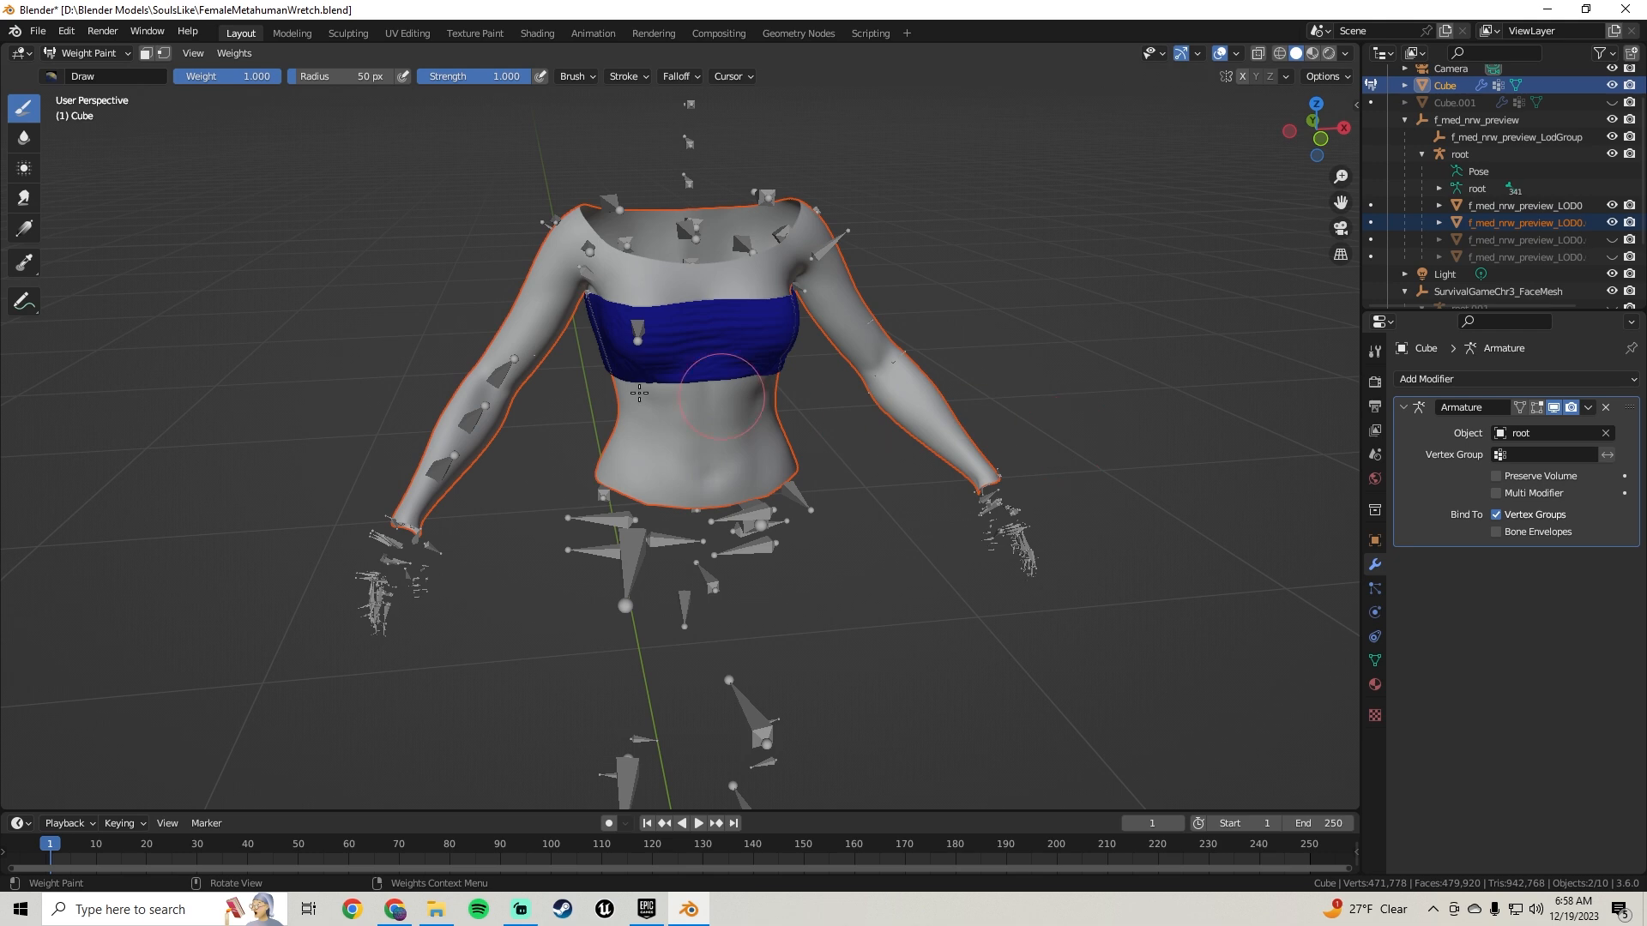
pyautogui.click(83, 53)
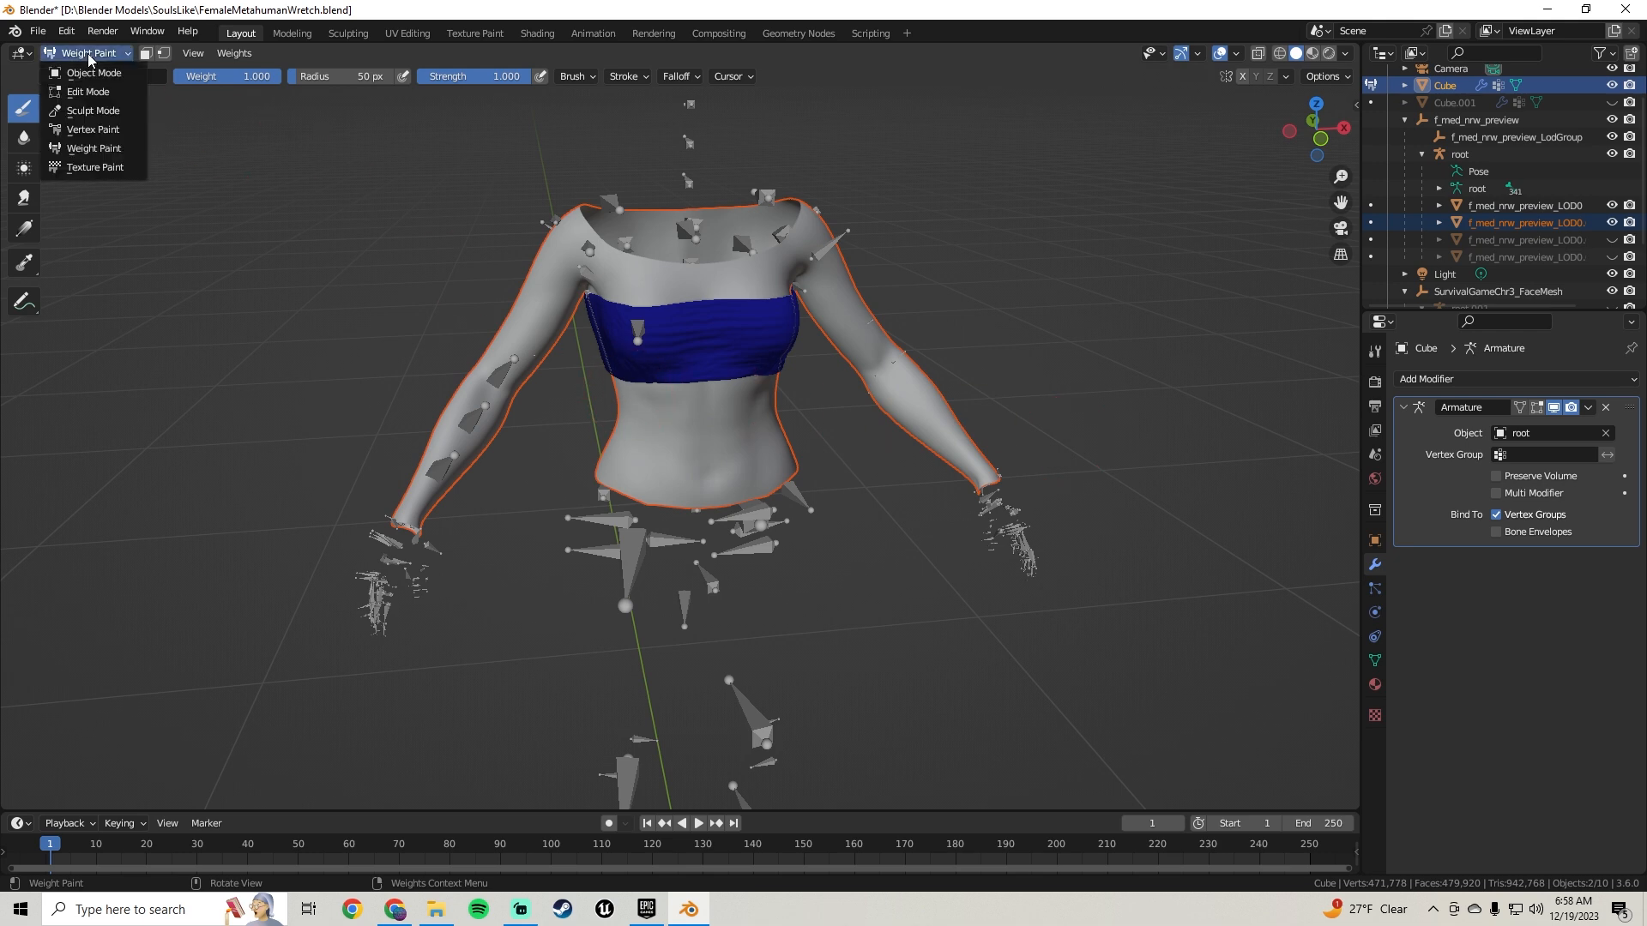
pyautogui.click(96, 74)
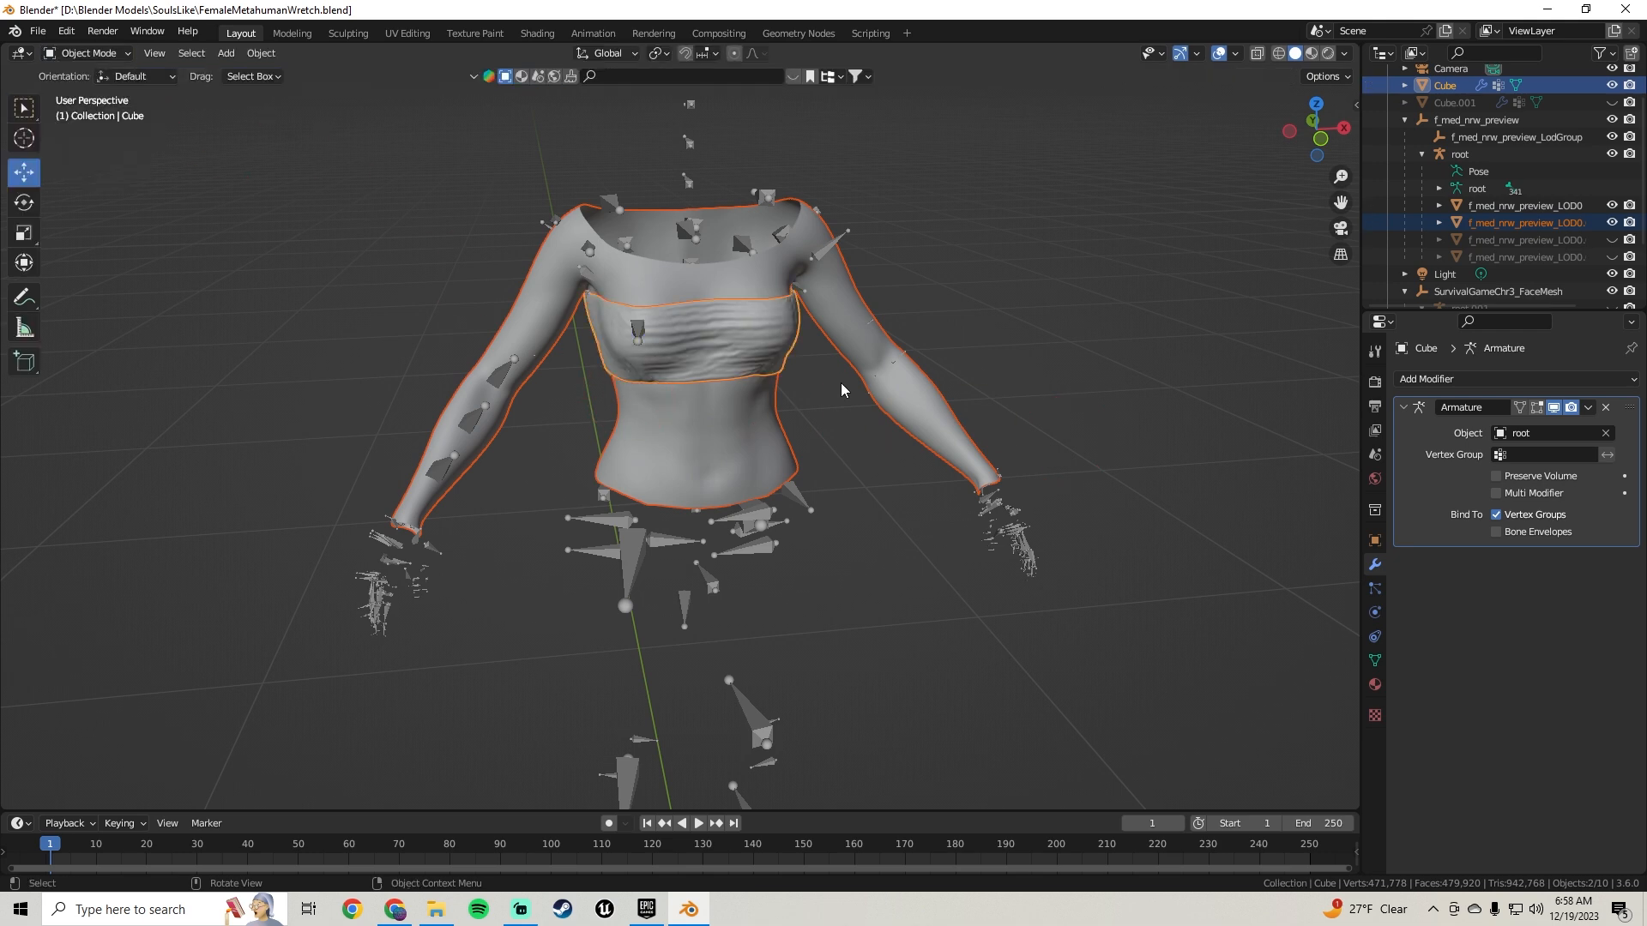
# Step: Set the root armature back to Pose Position and enter Pose Mode
pyautogui.moveTo(840, 382); pyautogui.dragTo(816, 365, button='middle')
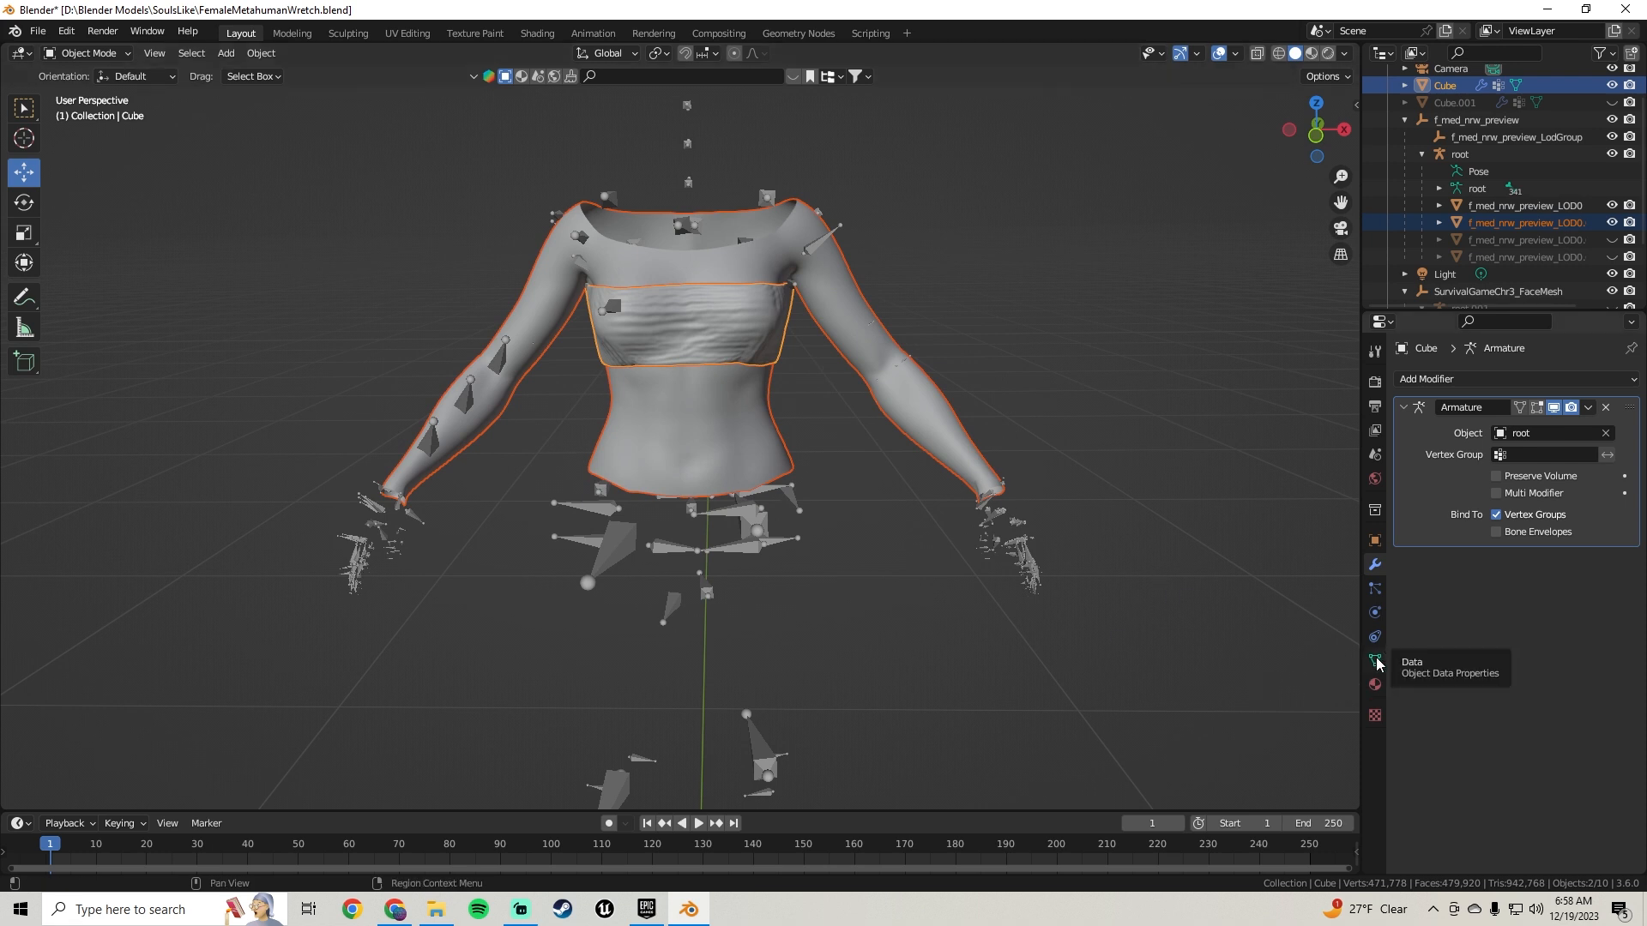
pyautogui.click(425, 441)
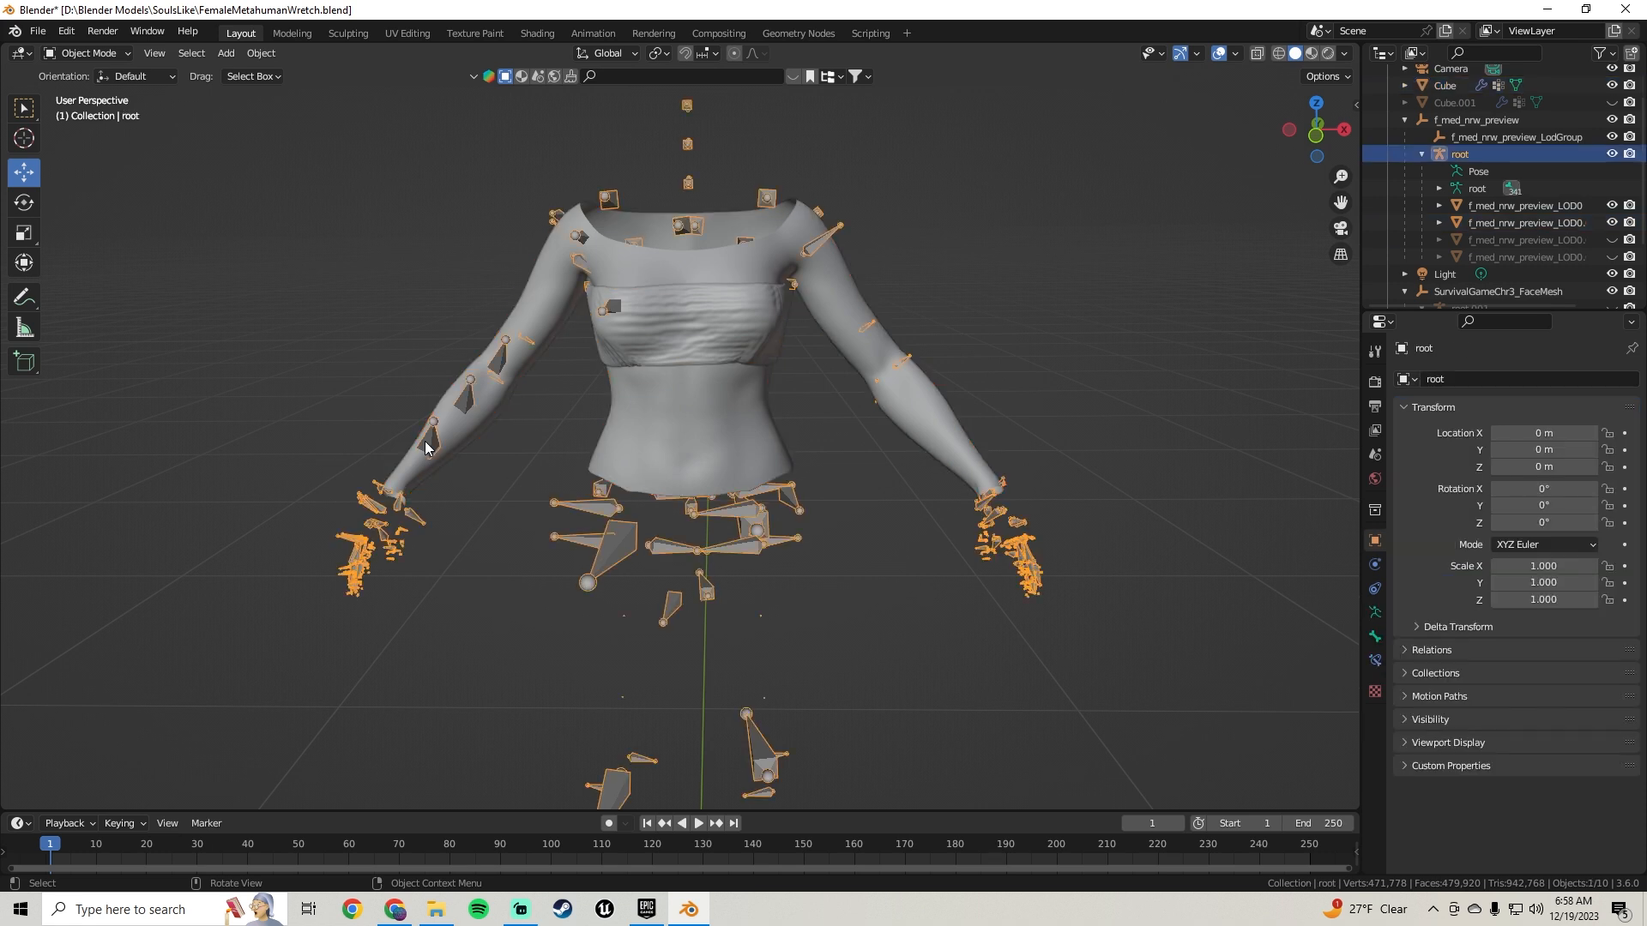
pyautogui.click(1375, 614)
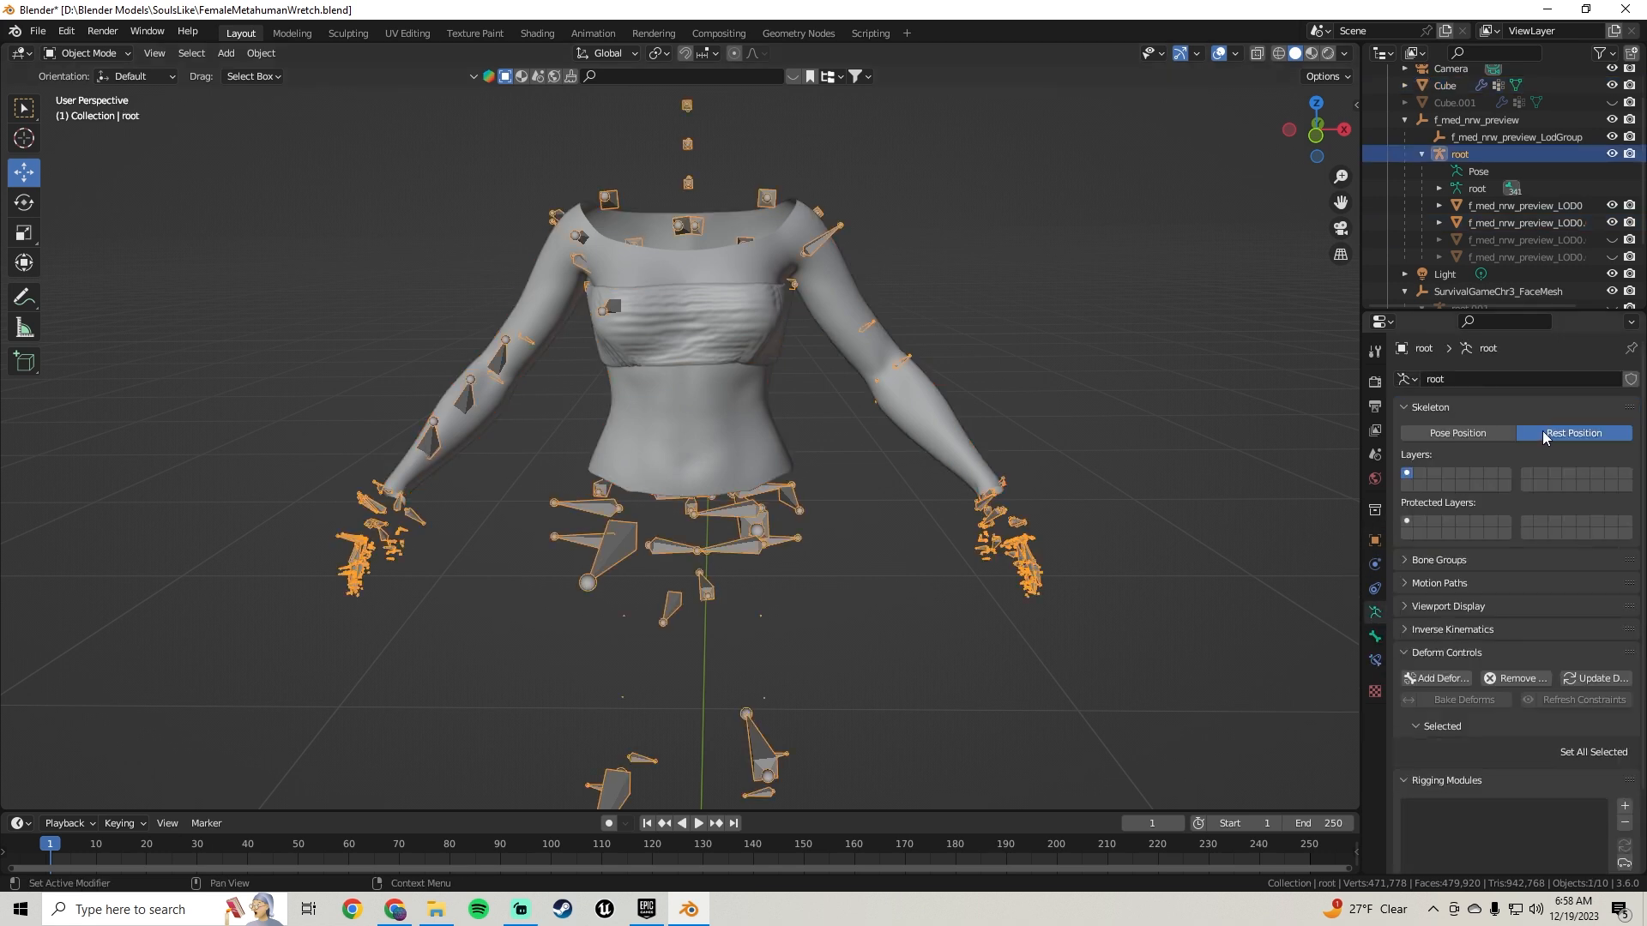
pyautogui.click(1460, 431)
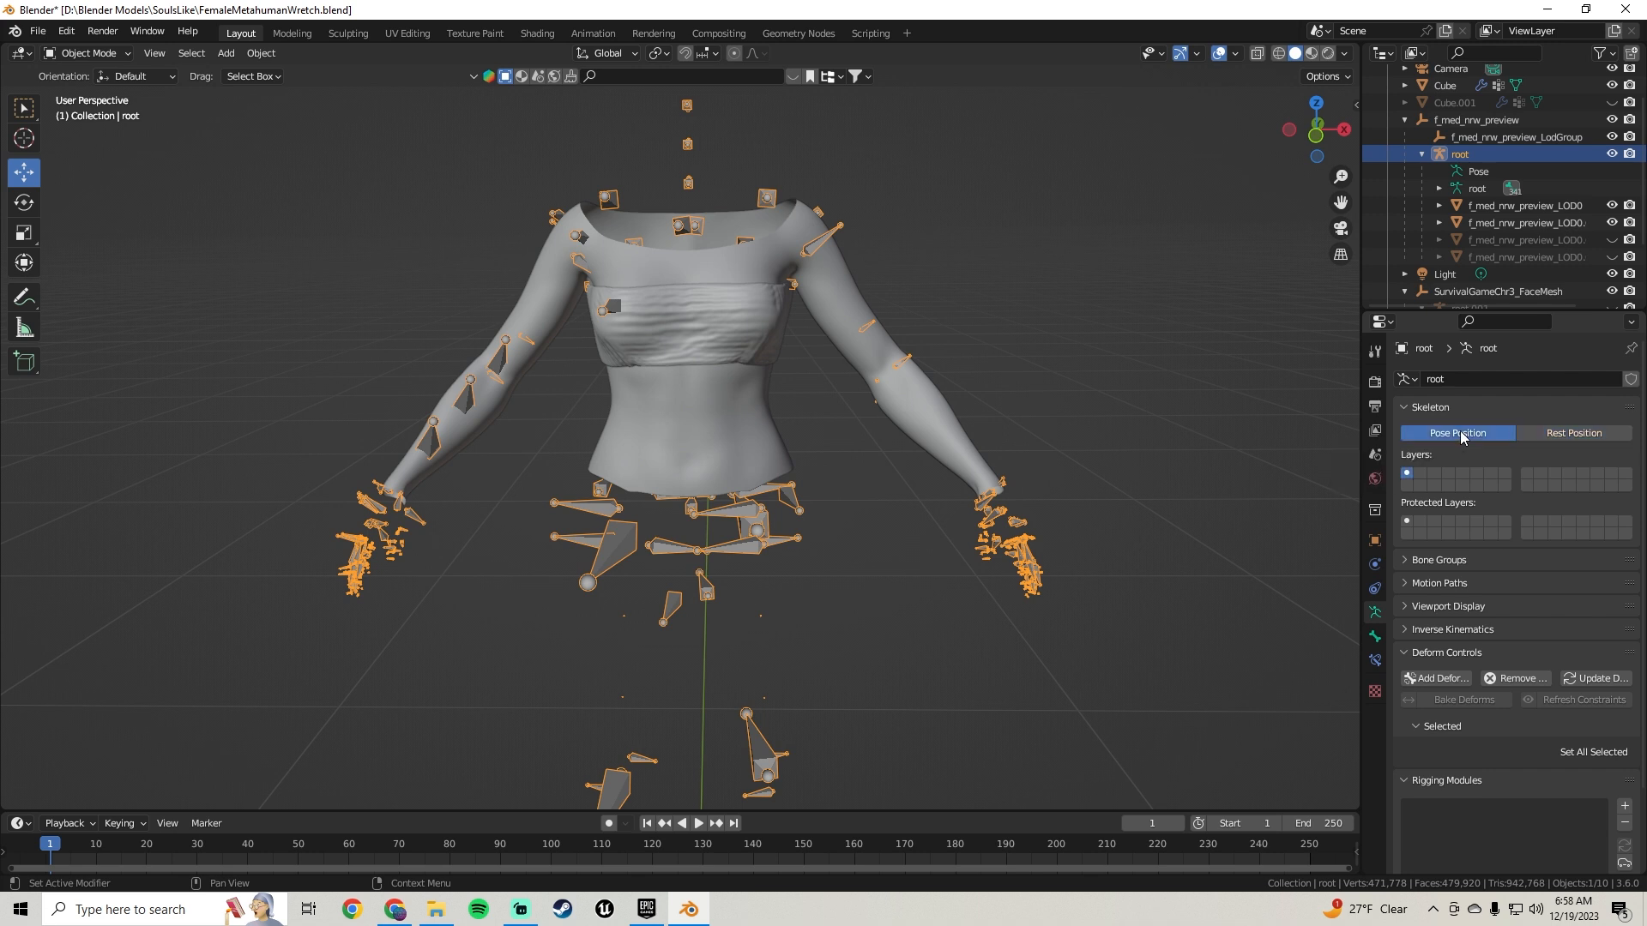
pyautogui.click(90, 53)
pyautogui.click(89, 115)
# Step: Try rotating the clavicle_out_r, upperarm_out_r and upperarm_bck_r bones to test how the torso and chest wrap deform
pyautogui.moveTo(558, 230); pyautogui.dragTo(609, 199, button='middle')
pyautogui.click(605, 213)
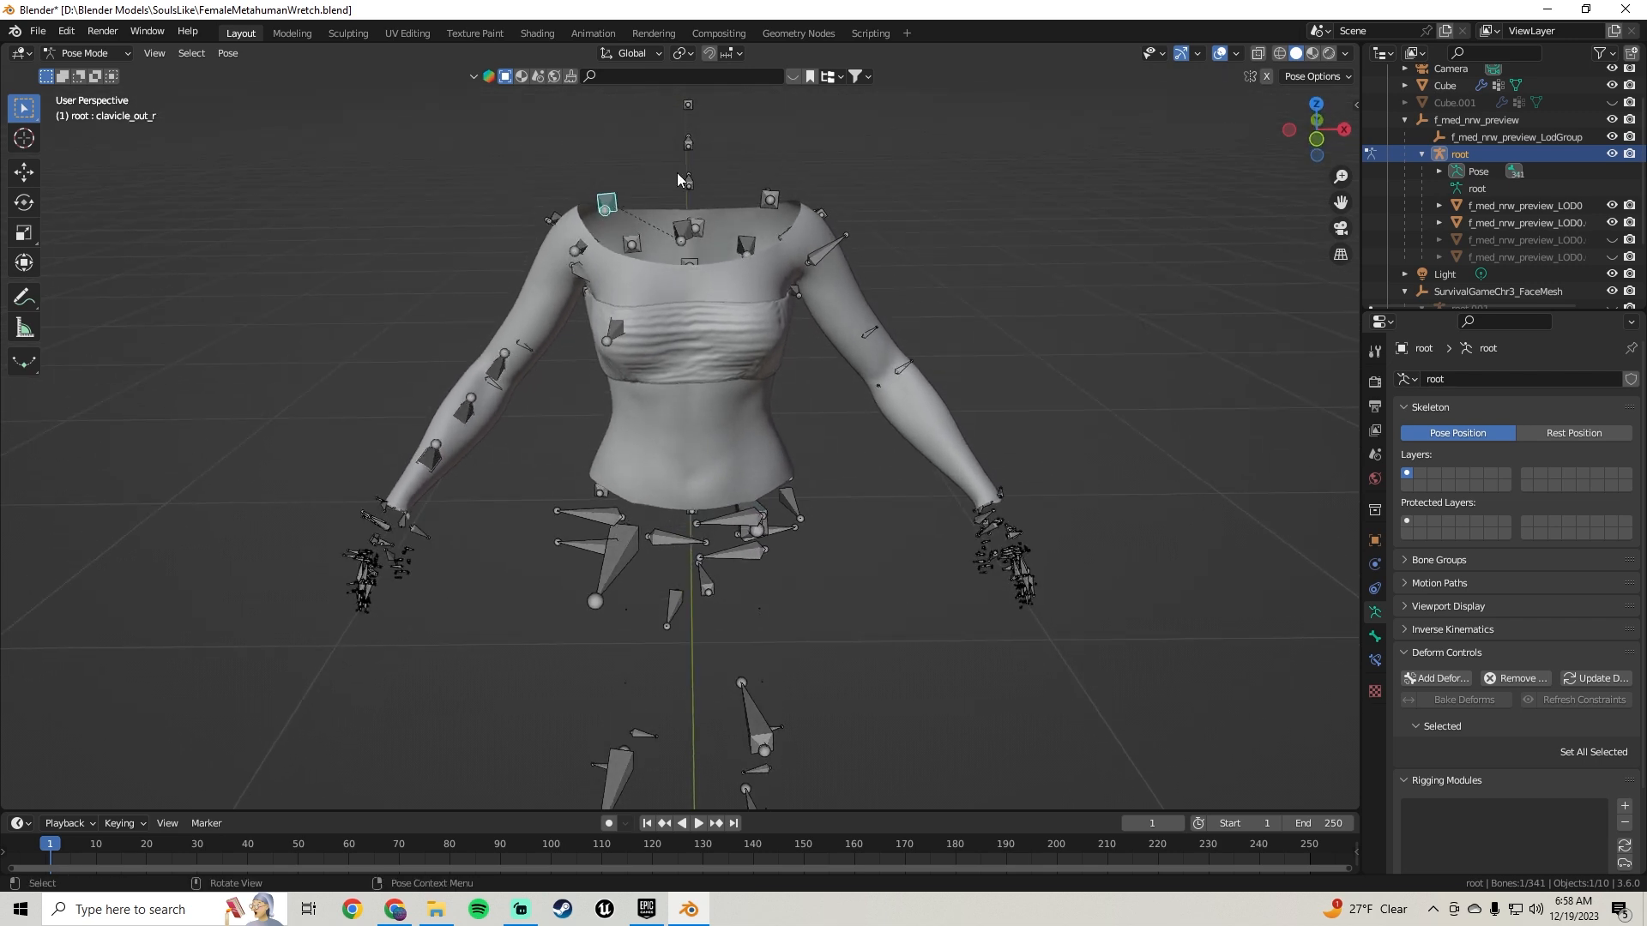
pyautogui.press('r')
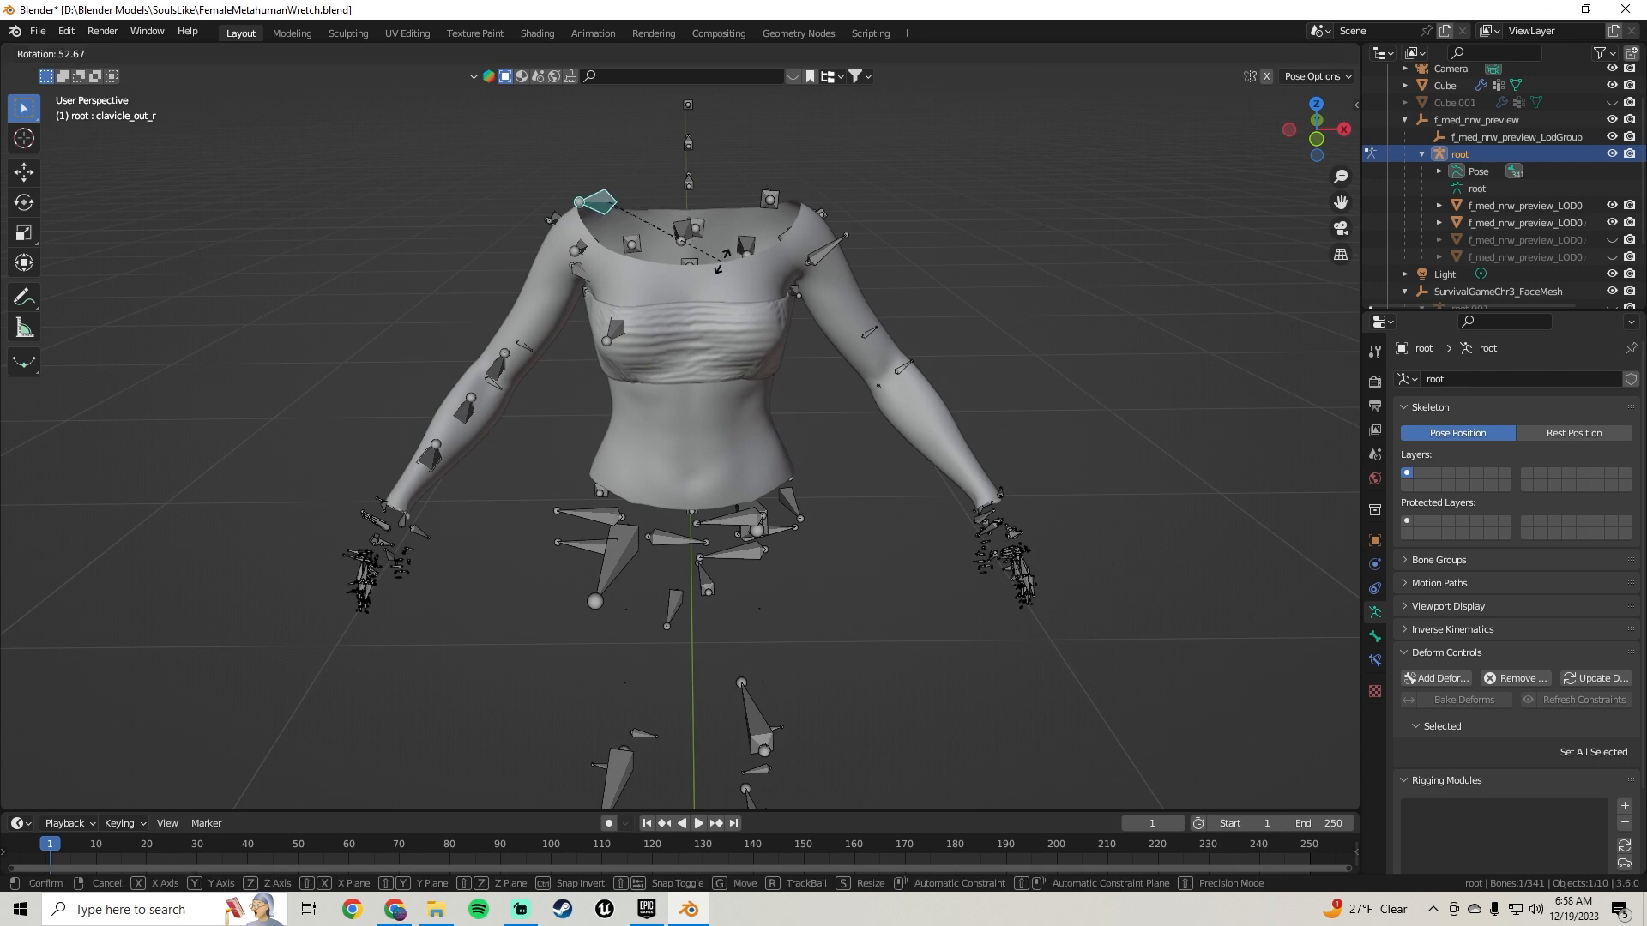
pyautogui.click(723, 260)
pyautogui.moveTo(554, 209); pyautogui.dragTo(582, 175, button='middle')
pyautogui.click(550, 244)
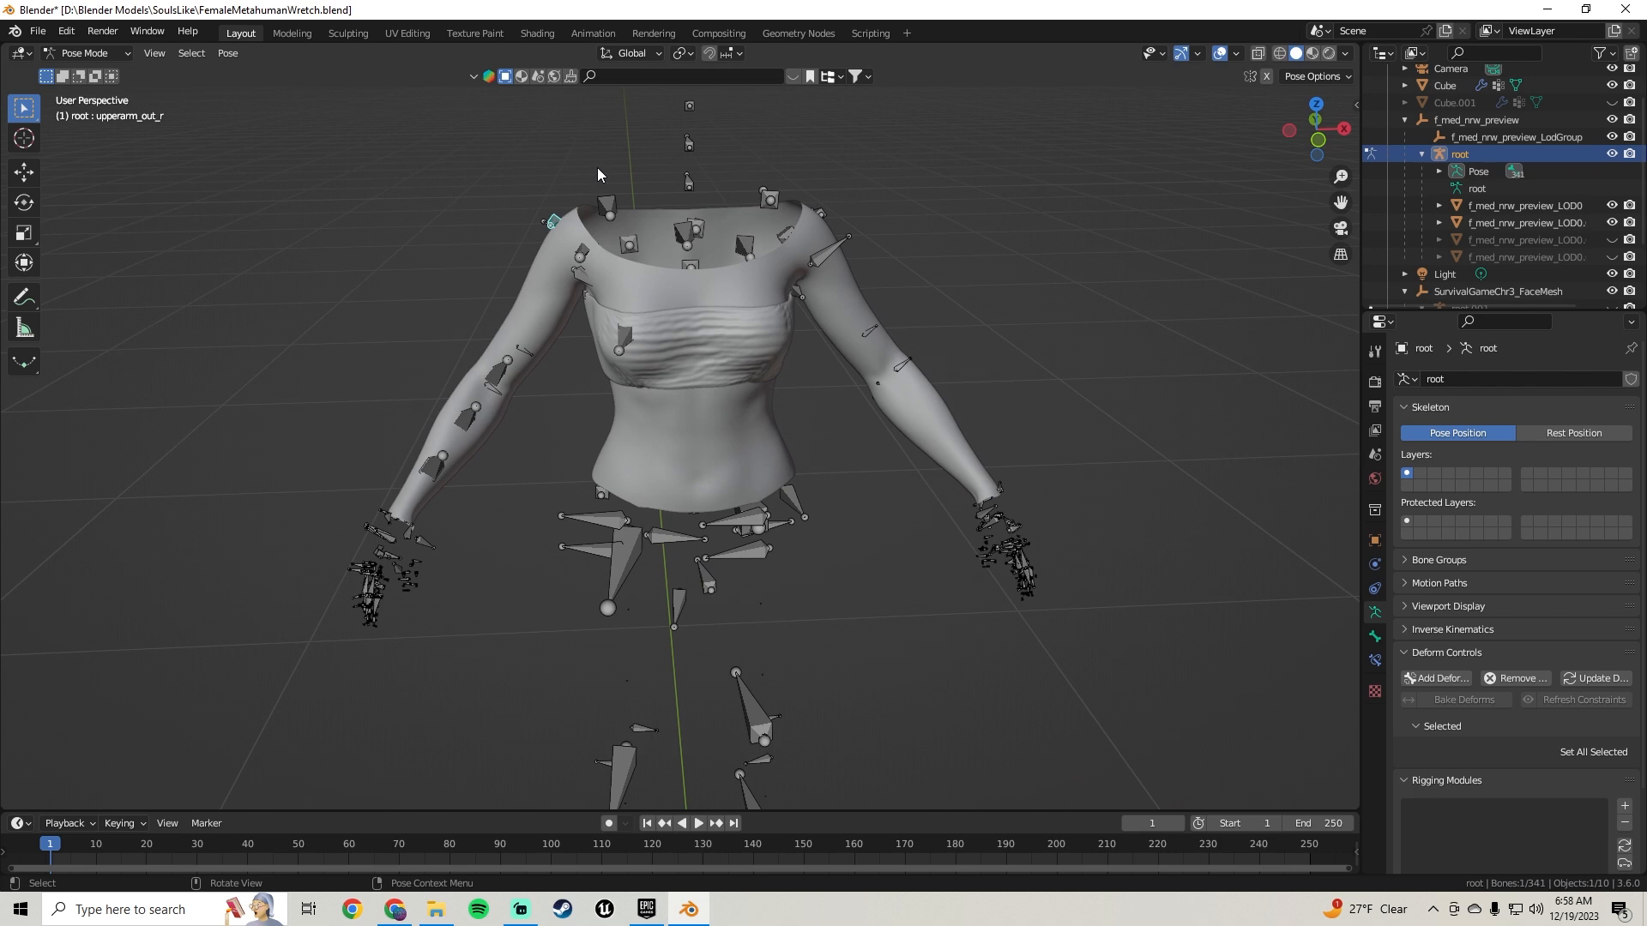
pyautogui.press('r')
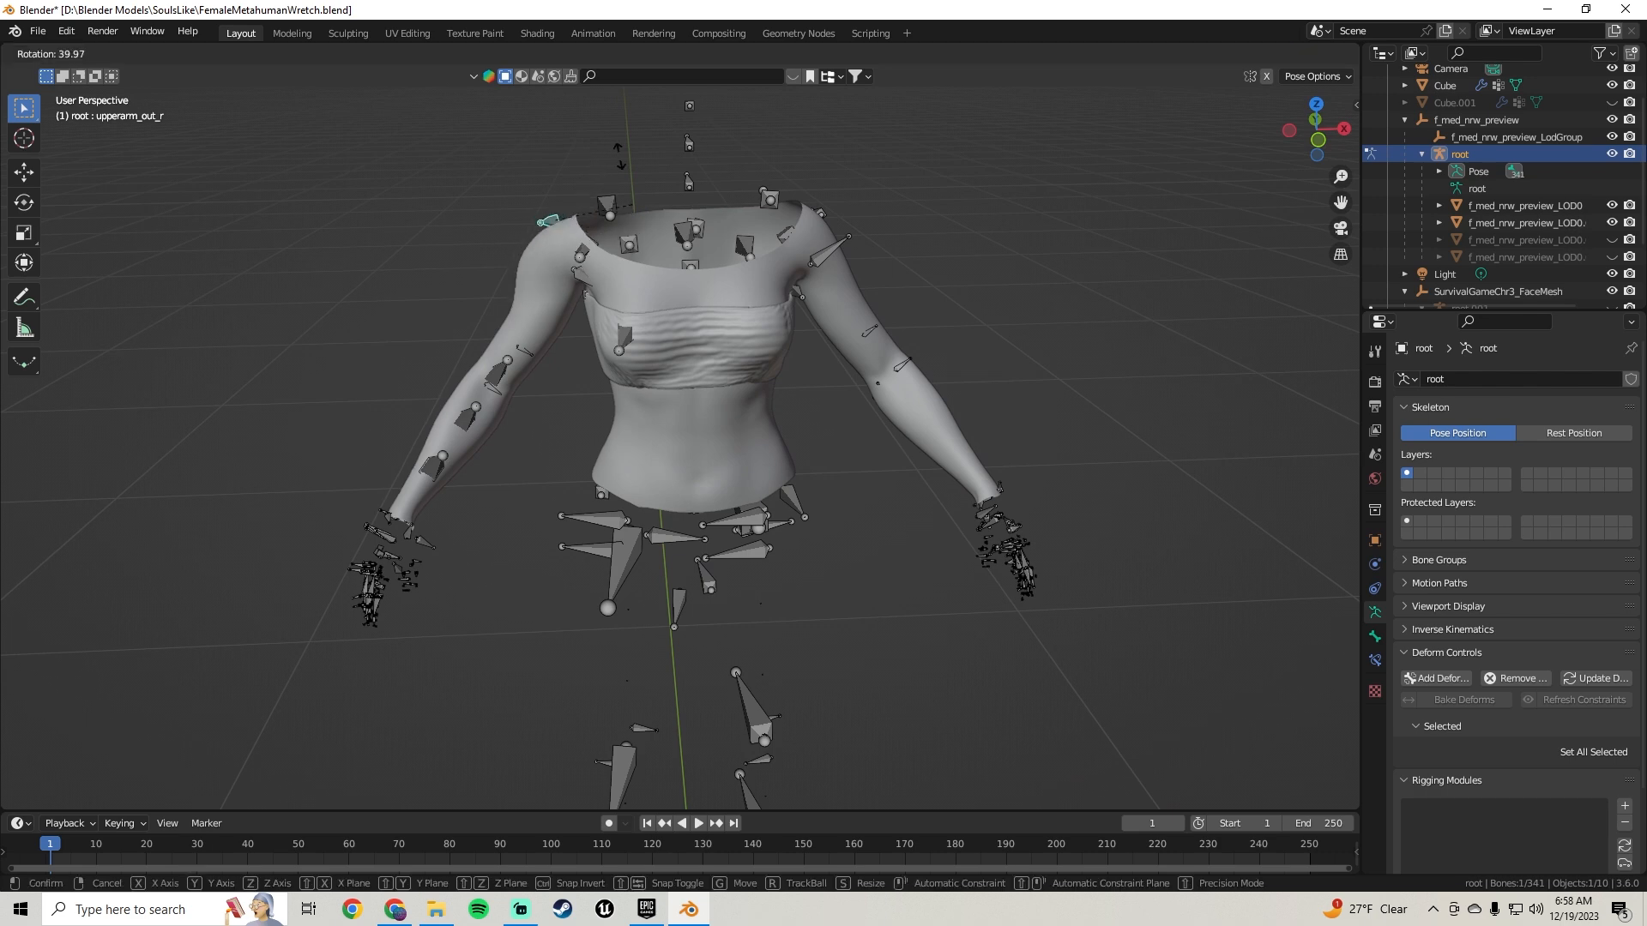
pyautogui.click(617, 156)
pyautogui.moveTo(590, 187); pyautogui.dragTo(614, 228, button='middle')
pyautogui.click(615, 292)
pyautogui.press('r')
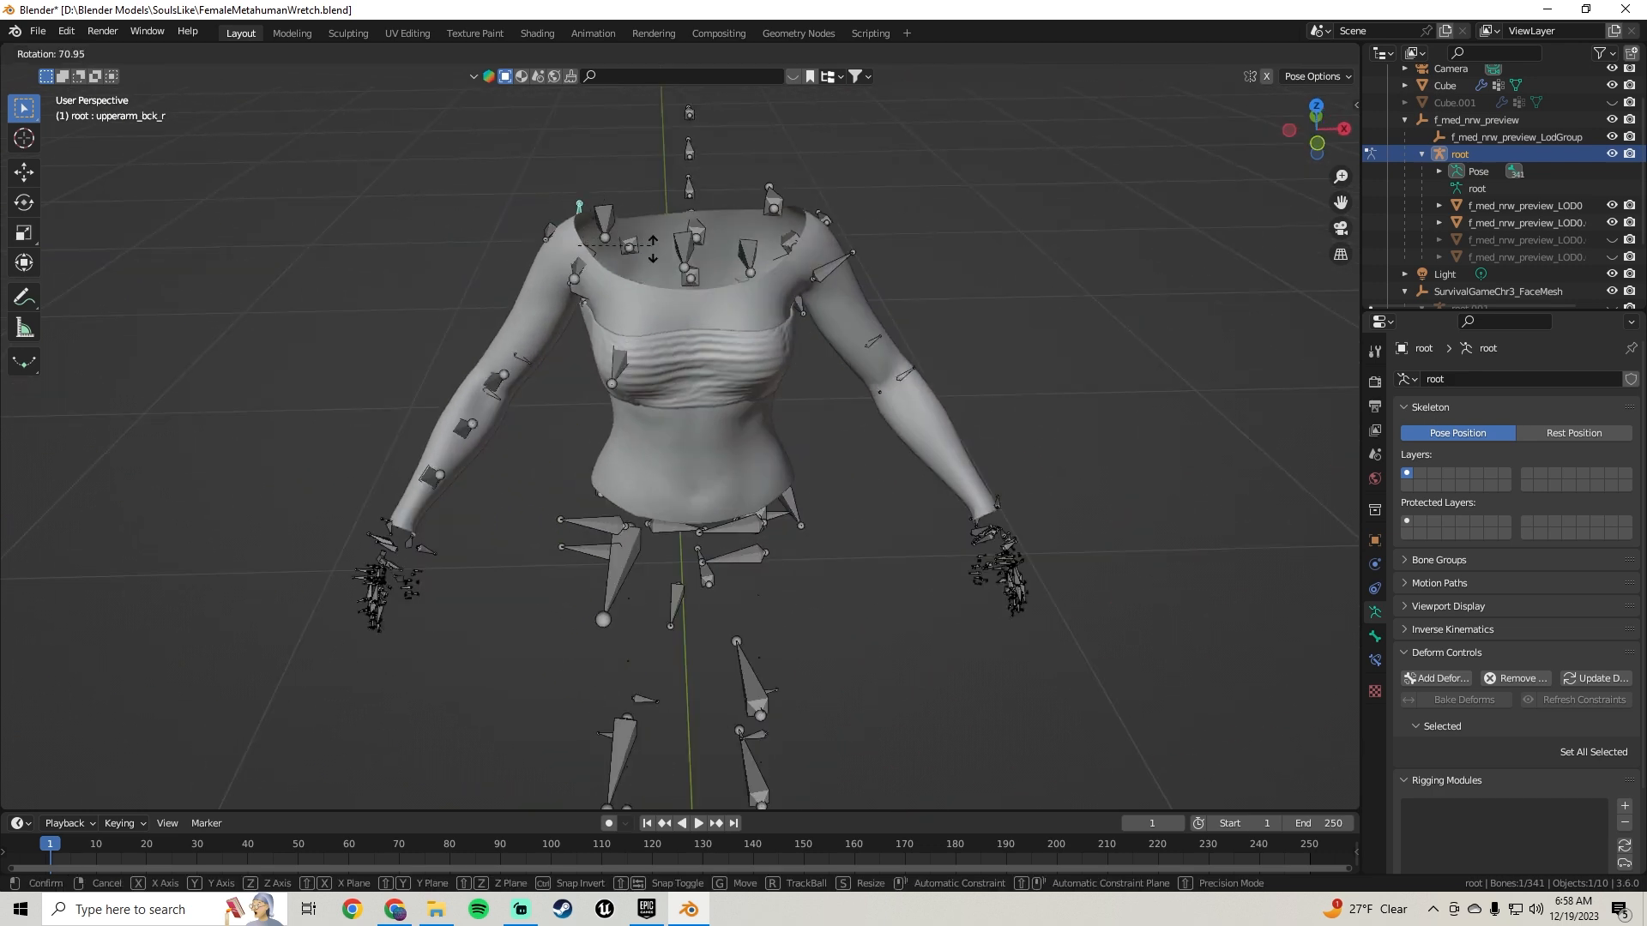
pyautogui.click(586, 217)
# Step: Try rotating the clavicle_pec_r and upperarm_in_r bones to test how the chest wrap deforms with the torso
pyautogui.moveTo(585, 217); pyautogui.dragTo(710, 358, button='middle')
pyautogui.click(684, 358)
pyautogui.press('r')
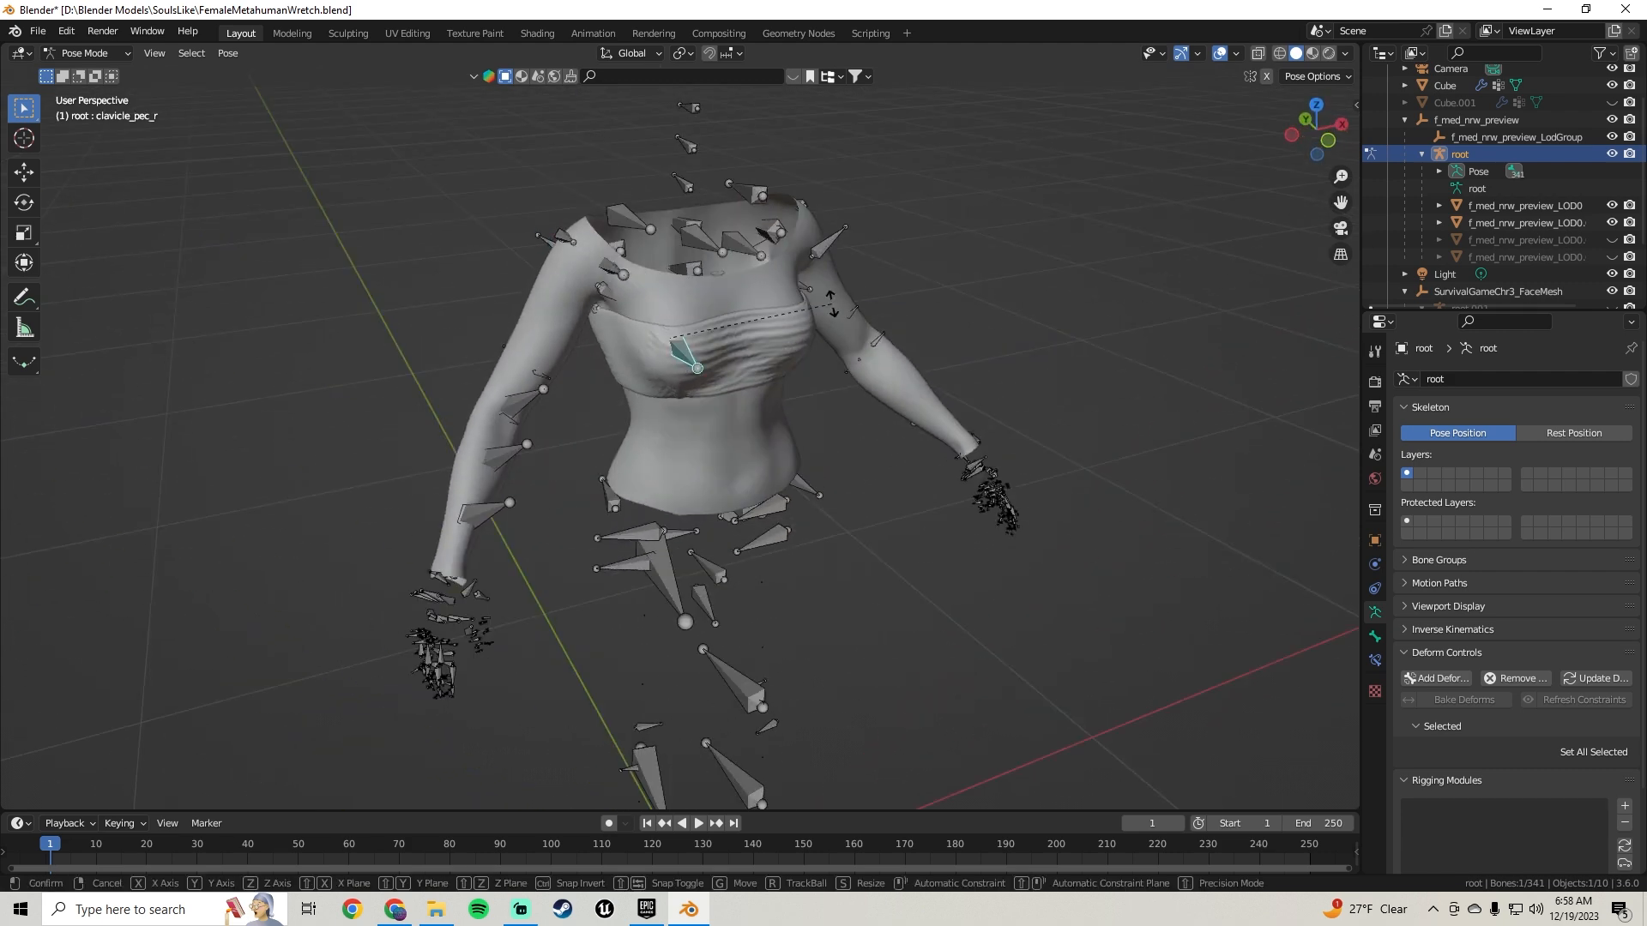
pyautogui.click(683, 342)
pyautogui.moveTo(682, 342); pyautogui.dragTo(604, 325, button='middle')
pyautogui.click(594, 331)
pyautogui.press('r')
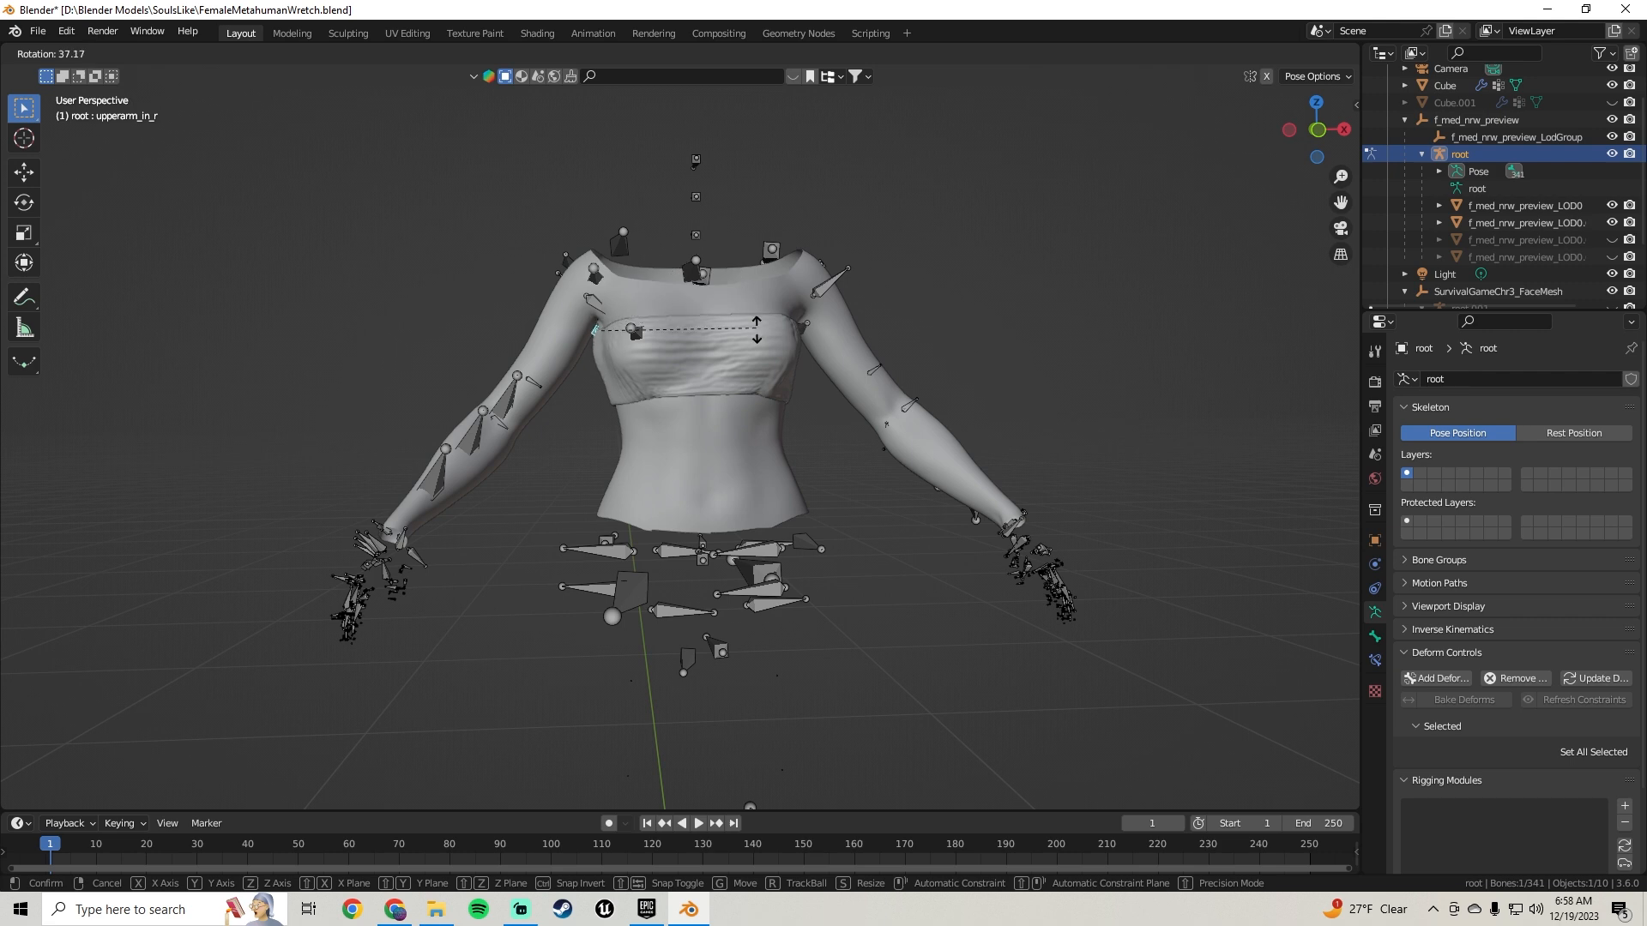
pyautogui.click(594, 332)
pyautogui.moveTo(594, 333); pyautogui.dragTo(539, 410, button='middle')
pyautogui.moveTo(611, 311); pyautogui.dragTo(776, 300, button='middle')
# Step: Try rotating the clavicle_out_l and upperarm_l bones to test the other shoulder, undoing each rotation
pyautogui.click(786, 296)
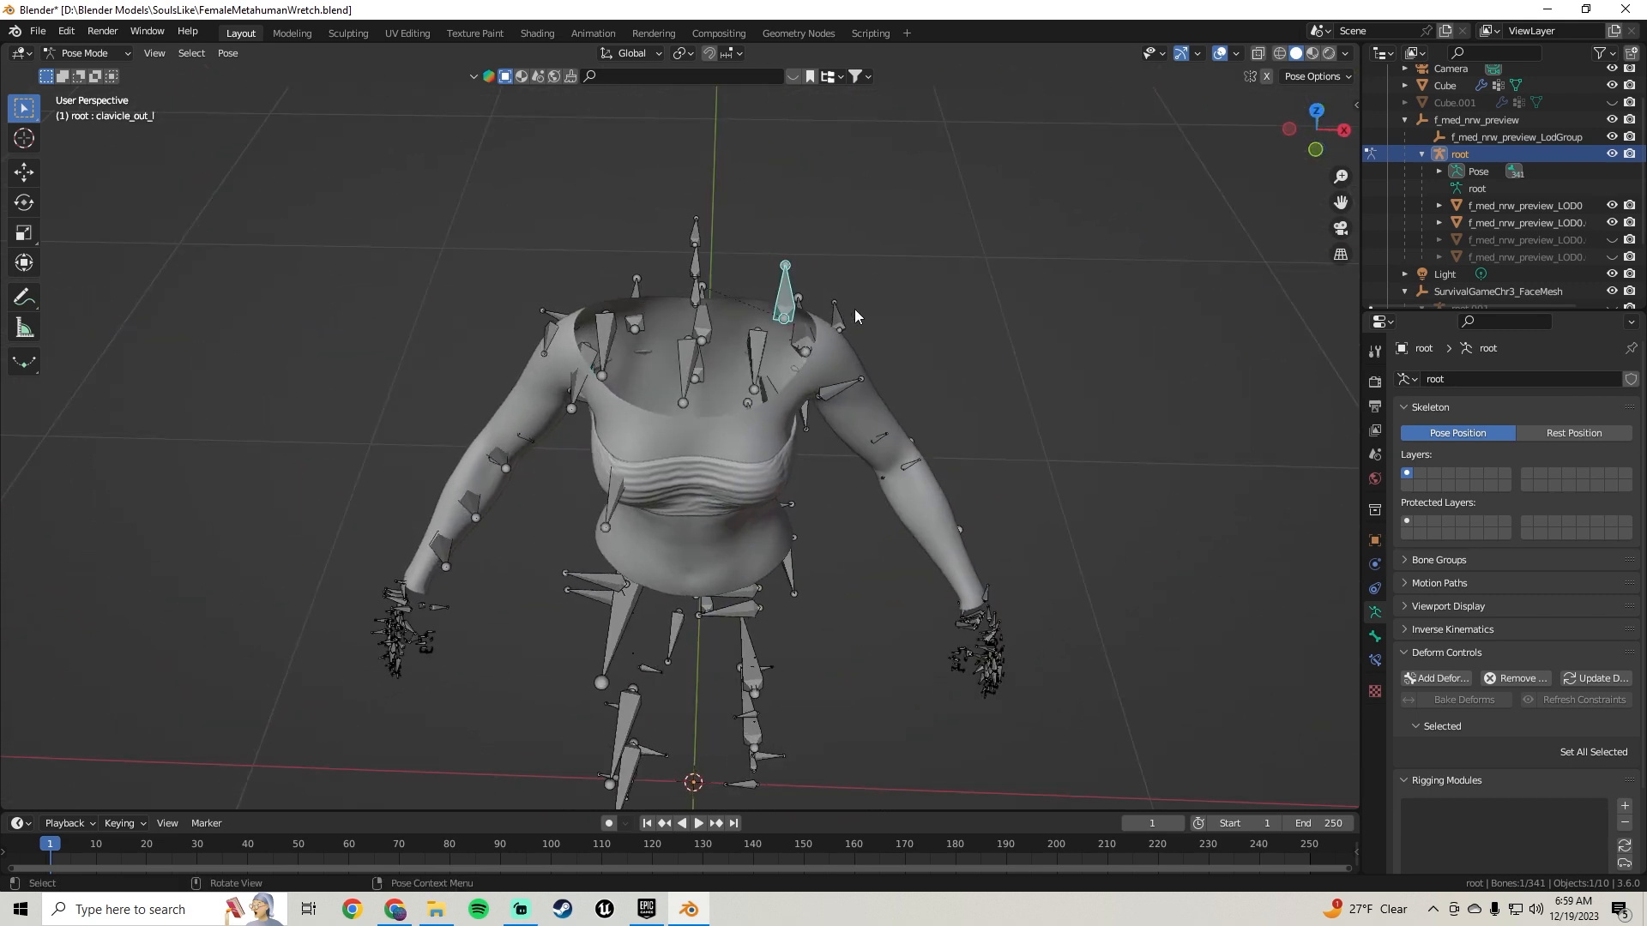
pyautogui.press('r')
pyautogui.click(799, 324)
pyautogui.hotkey('ctrl', 'z')
pyautogui.click(806, 343)
pyautogui.press('r')
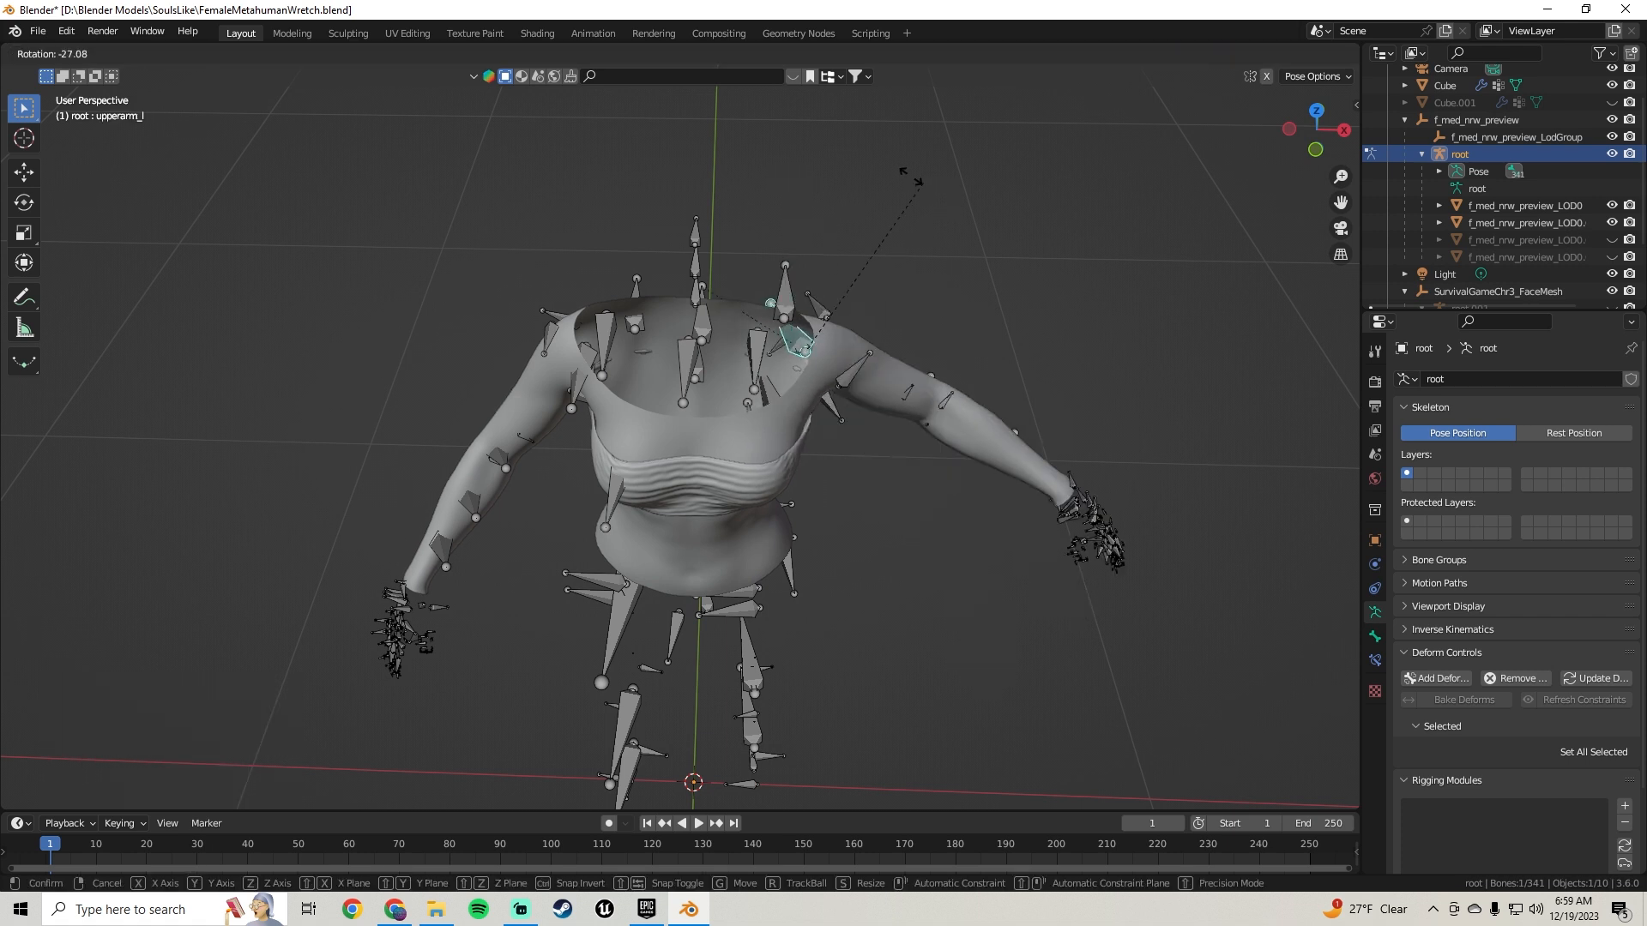
pyautogui.click(935, 283)
pyautogui.hotkey('ctrl', 'z')
# Step: Try rotating the clavicle_out_r and upperarm_in_r bones to recheck the deformation around that shoulder
pyautogui.click(605, 344)
pyautogui.press('r')
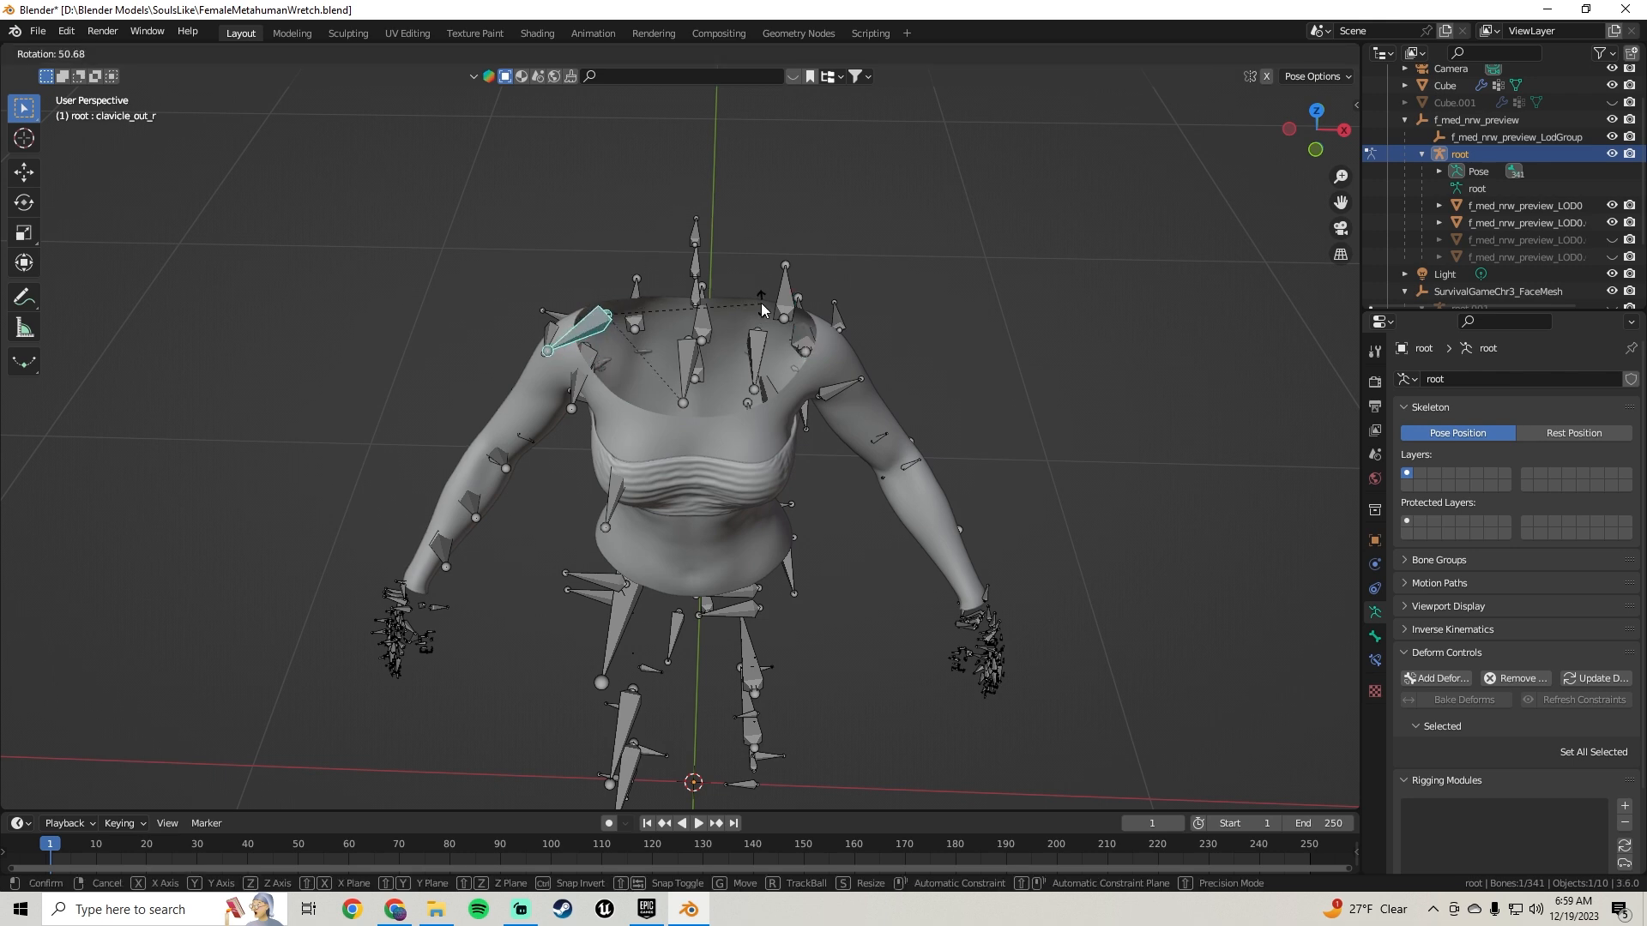
pyautogui.click(727, 293)
pyautogui.moveTo(727, 296); pyautogui.dragTo(362, 274, button='middle')
pyautogui.moveTo(764, 322); pyautogui.dragTo(677, 352, button='middle')
pyautogui.scroll(3, 692, 371)
pyautogui.click(678, 352)
pyautogui.press('r')
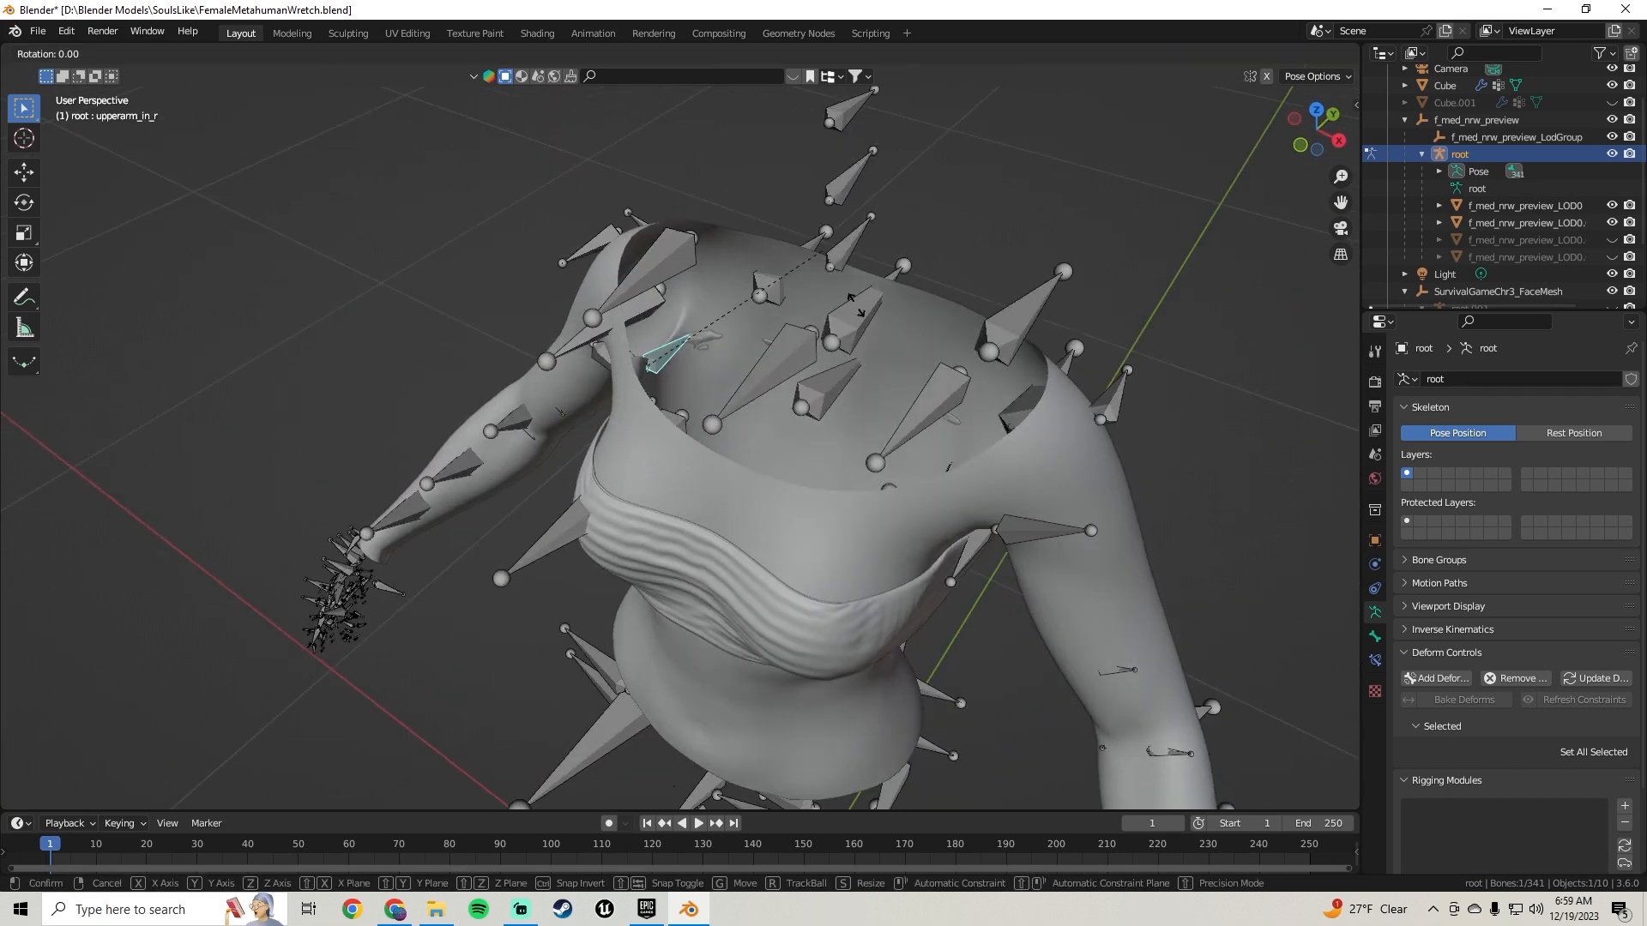
pyautogui.click(703, 345)
pyautogui.moveTo(703, 344); pyautogui.dragTo(825, 259, button='middle')
# Step: Try raising the arm by rotating the upperarm_r bone twice to check the torso and chest wrap, undoing each rotation
pyautogui.click(648, 290)
pyautogui.press('r')
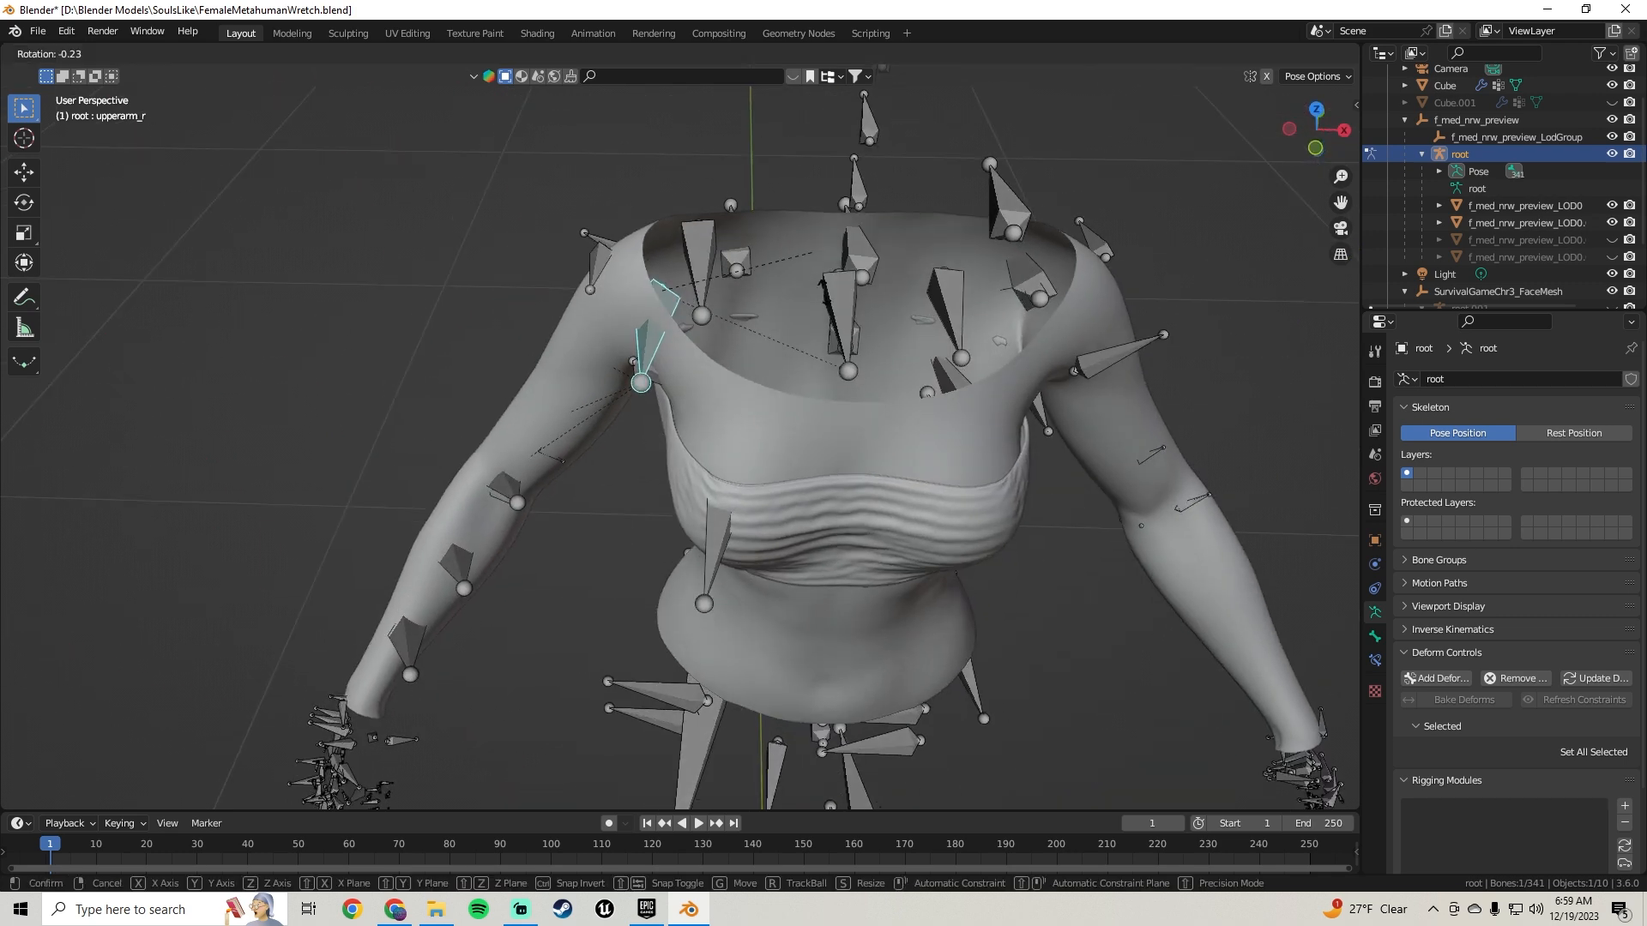
pyautogui.click(791, 347)
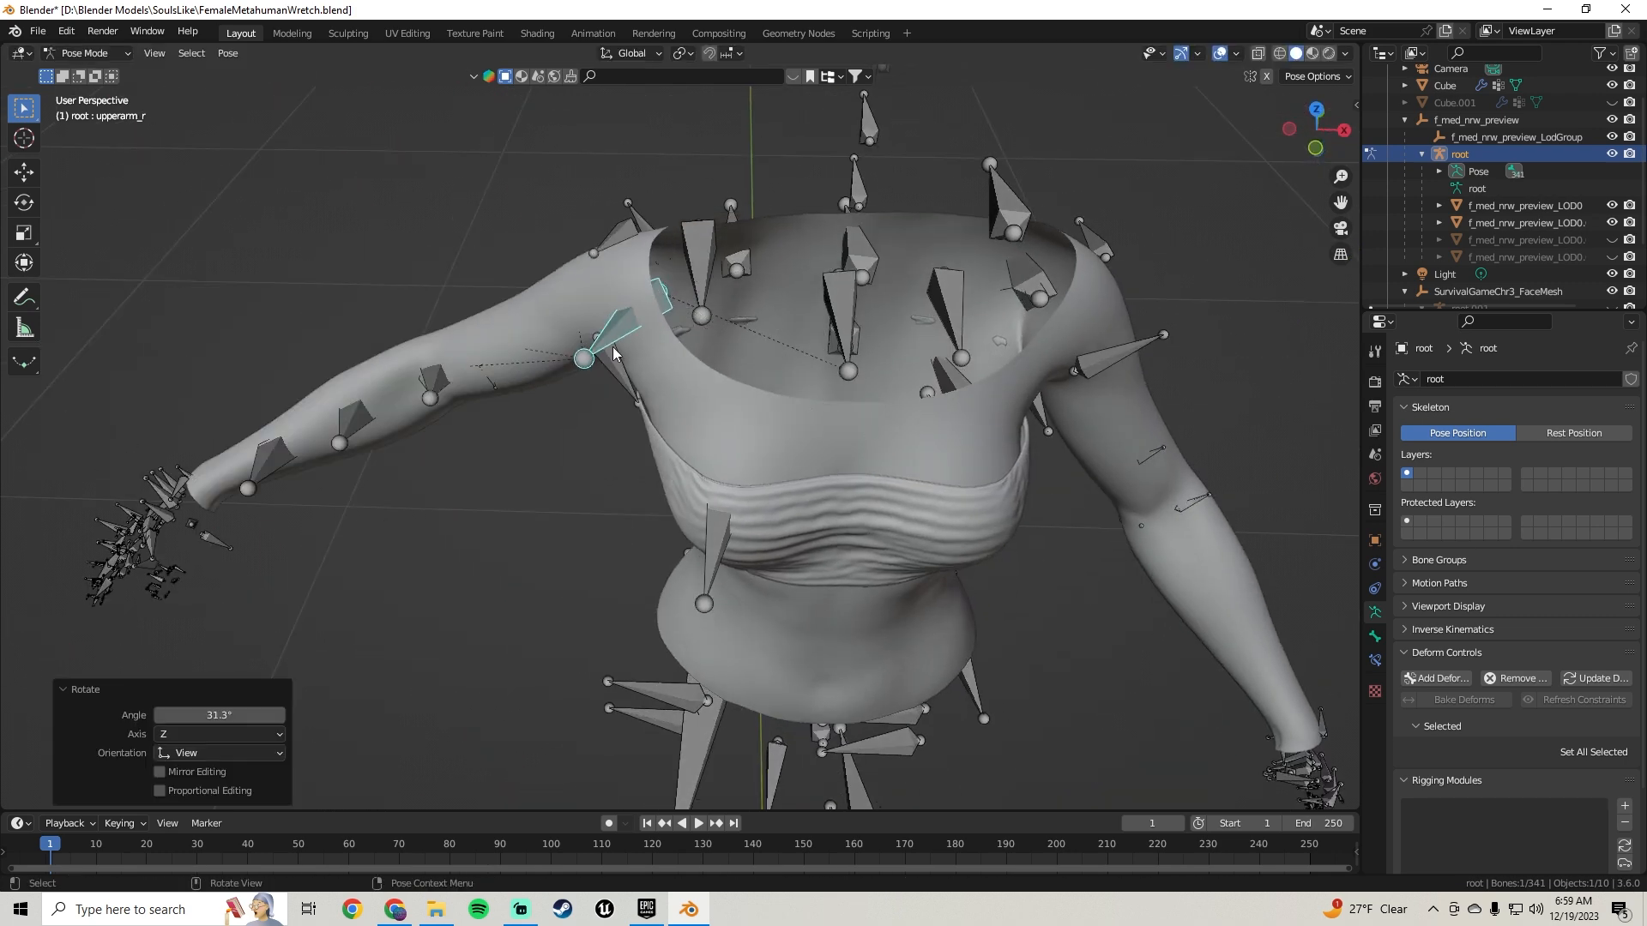
pyautogui.hotkey('ctrl', 'z')
pyautogui.scroll(-3, 643, 332)
pyautogui.moveTo(653, 333); pyautogui.dragTo(677, 297, button='middle')
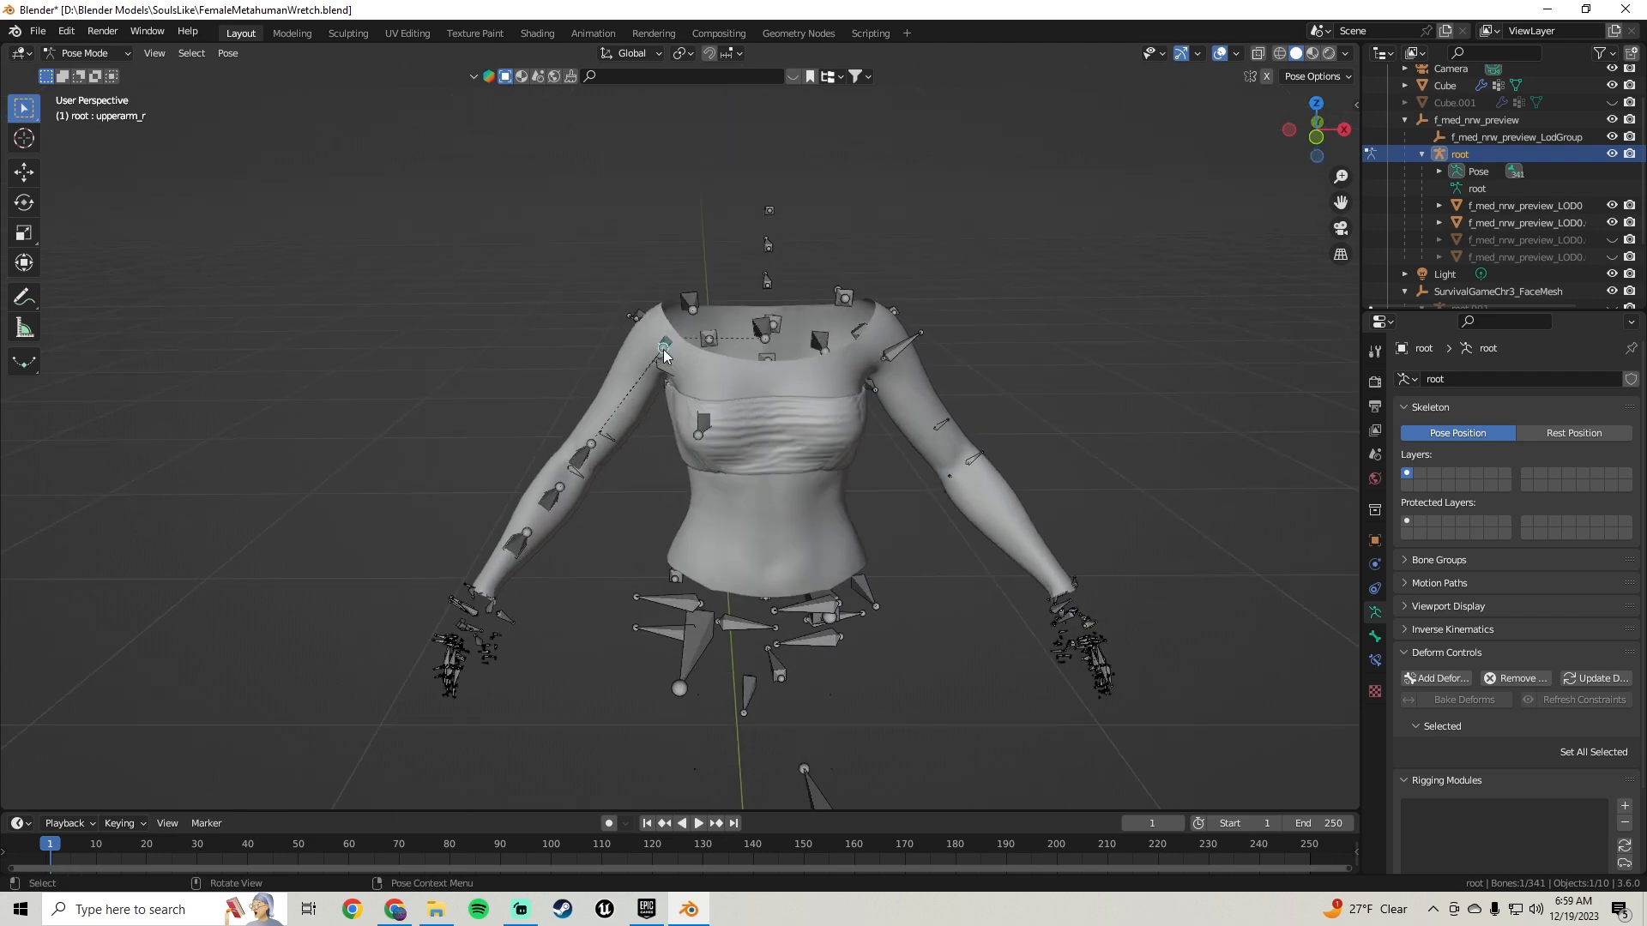
pyautogui.press('r')
pyautogui.click(801, 364)
pyautogui.moveTo(701, 376); pyautogui.dragTo(687, 326, button='middle')
pyautogui.scroll(3, 697, 363)
pyautogui.hotkey('ctrl', 'z')
pyautogui.scroll(-2, 789, 316)
pyautogui.moveTo(789, 324); pyautogui.dragTo(698, 254, button='middle')
# Step: Return to Object Mode and select the root armature, the torso mesh and the chest wrap together
pyautogui.click(89, 53)
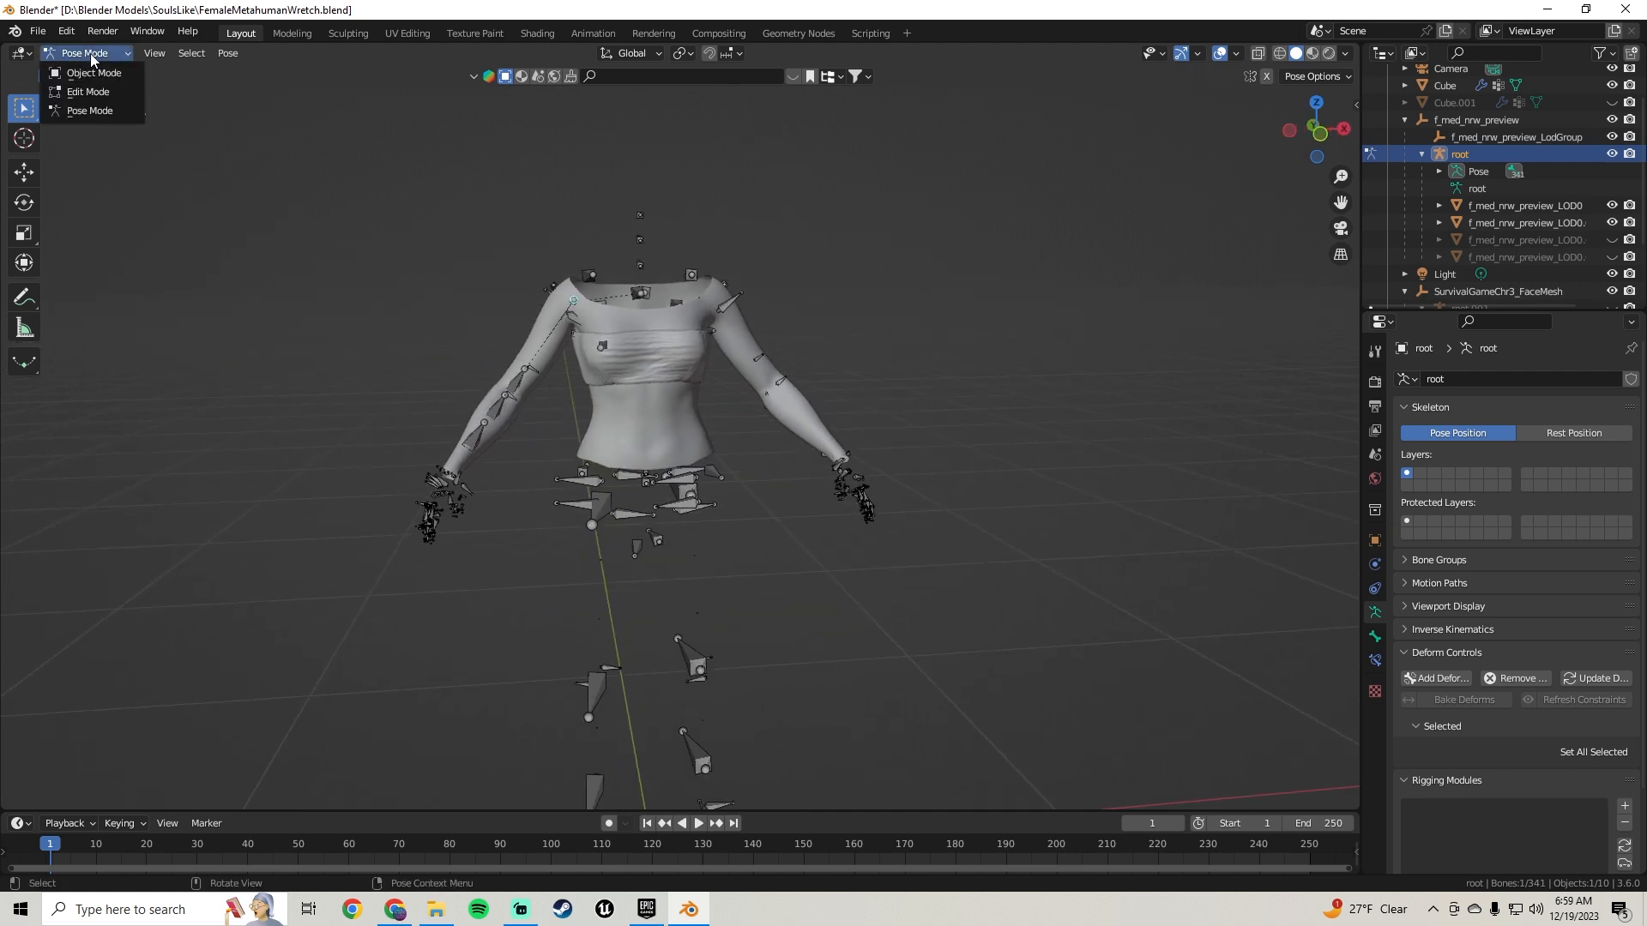
pyautogui.click(96, 56)
pyautogui.click(703, 538)
pyautogui.click(677, 499)
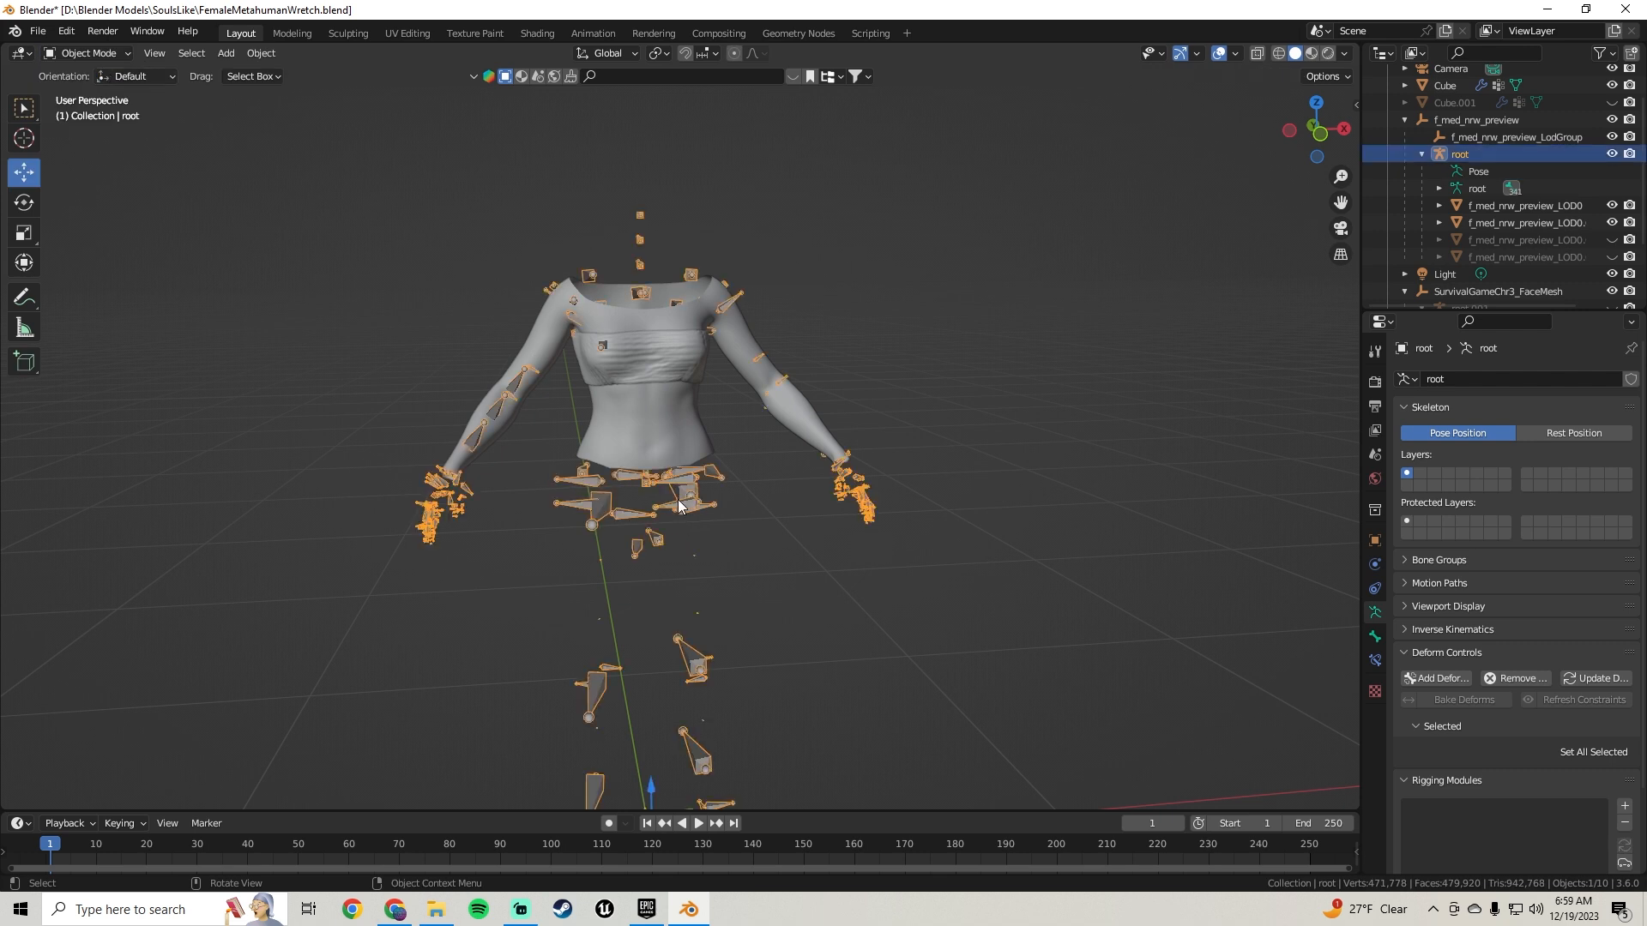
pyautogui.keyDown('shift'); pyautogui.click(643, 434); pyautogui.keyUp('shift')
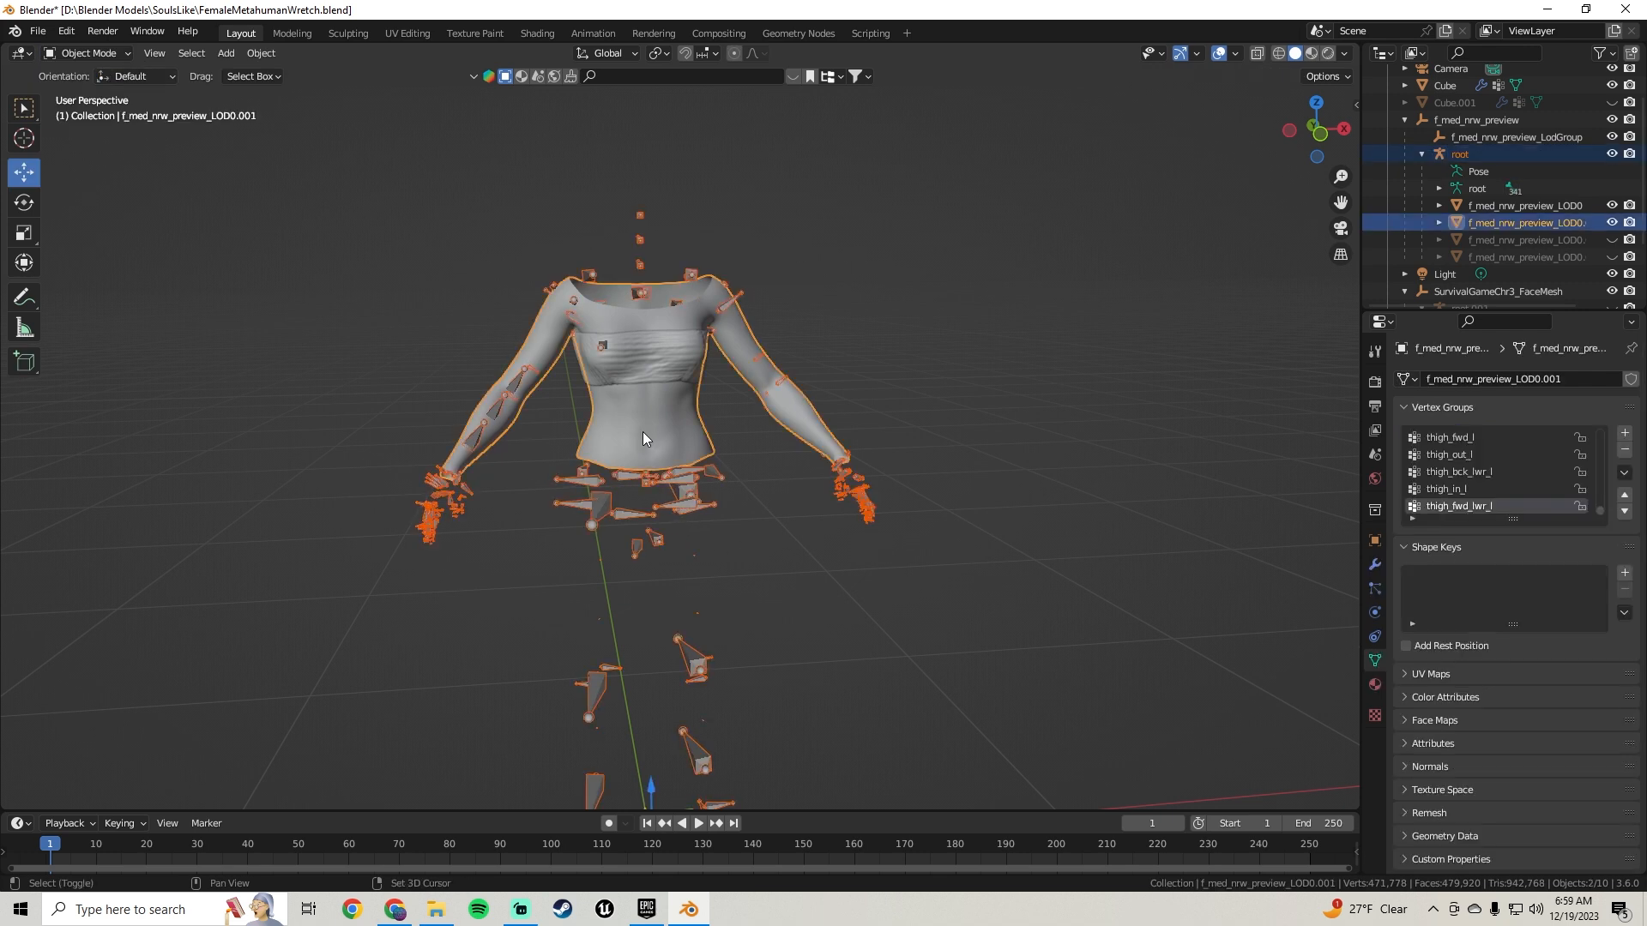
pyautogui.keyDown('shift'); pyautogui.click(642, 349); pyautogui.keyUp('shift')
pyautogui.moveTo(642, 348); pyautogui.dragTo(601, 355, button='middle')
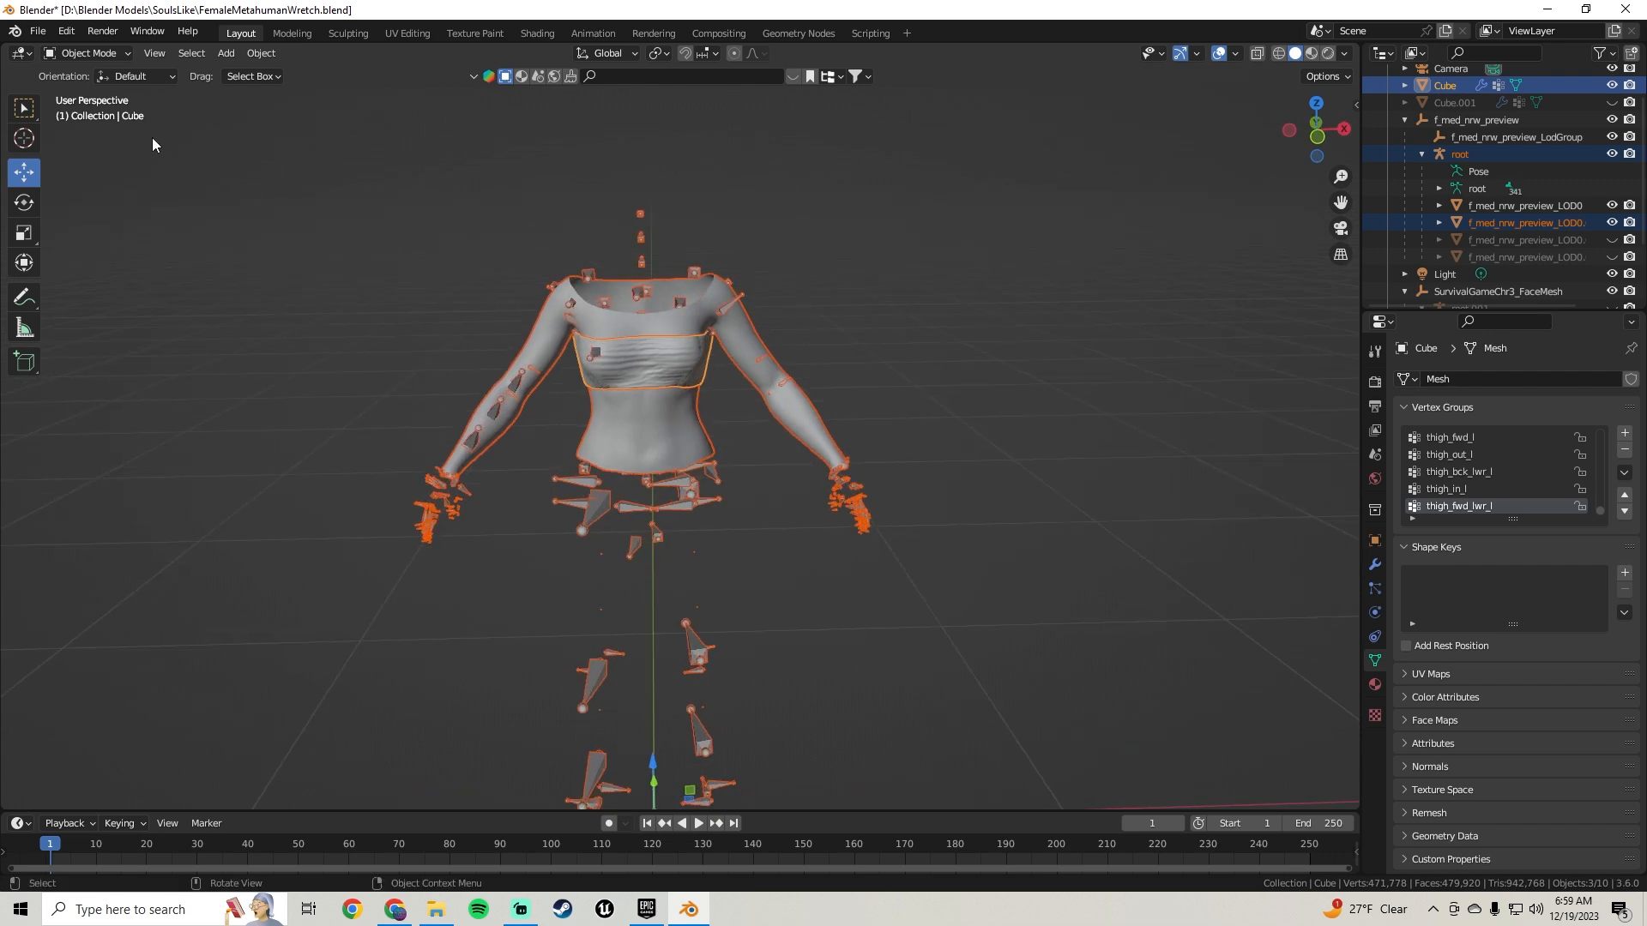
# Step: Start an FBX export of the selection with the existing FemaleMetahumanWretchChest.fbx as the target file
pyautogui.click(43, 39)
pyautogui.moveTo(136, 281)
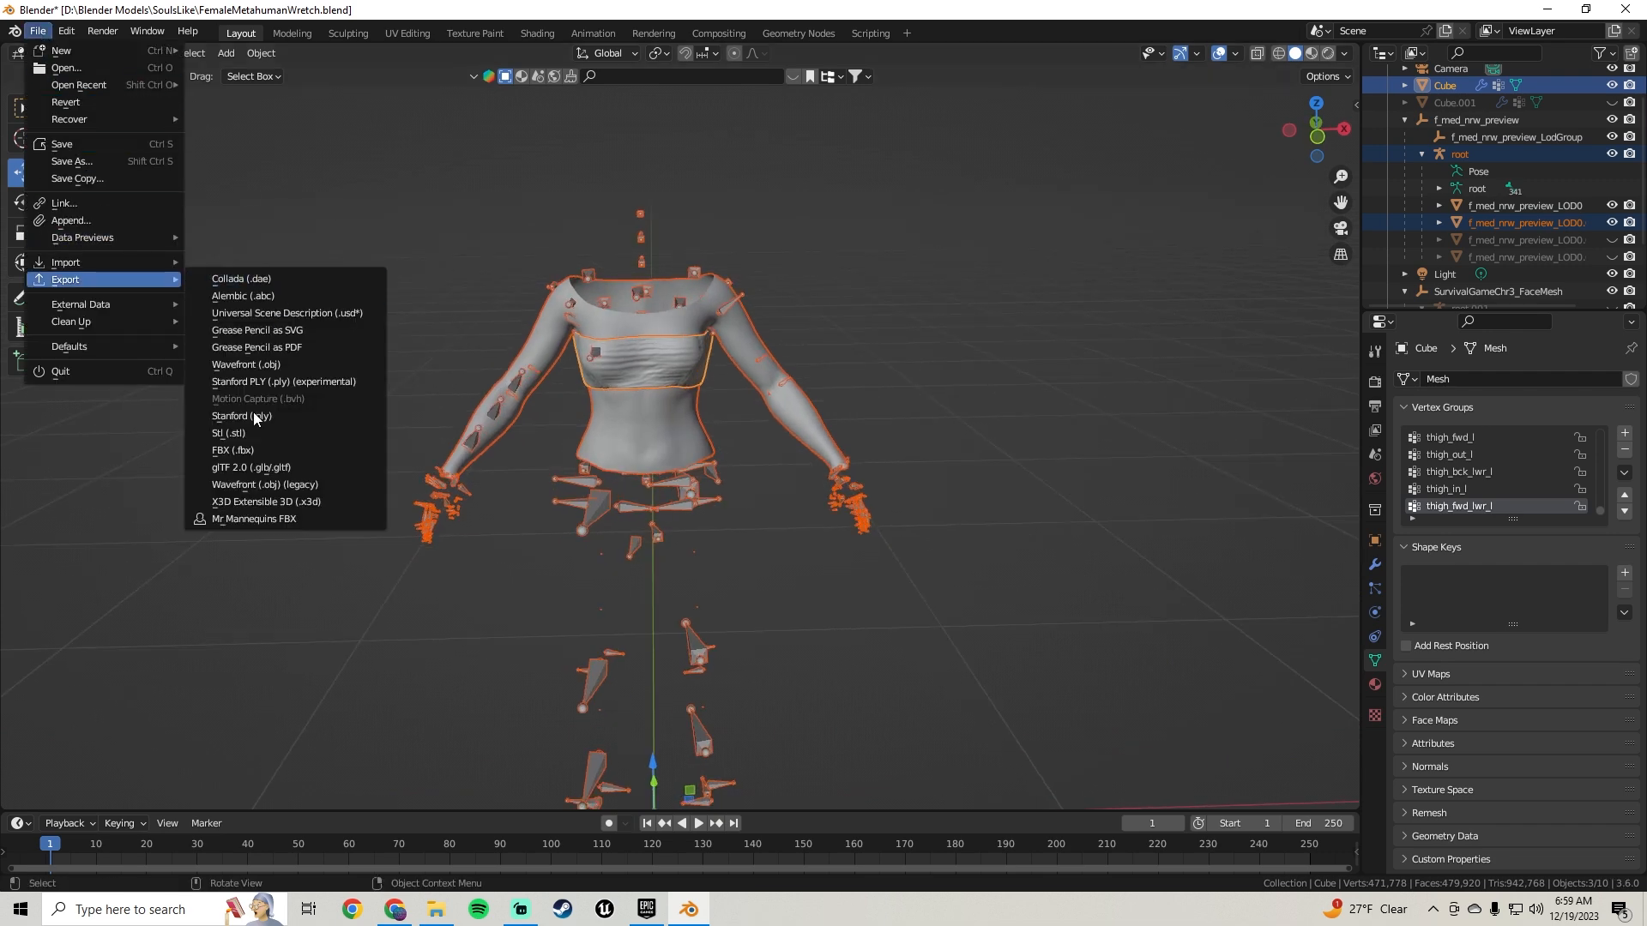
pyautogui.click(249, 449)
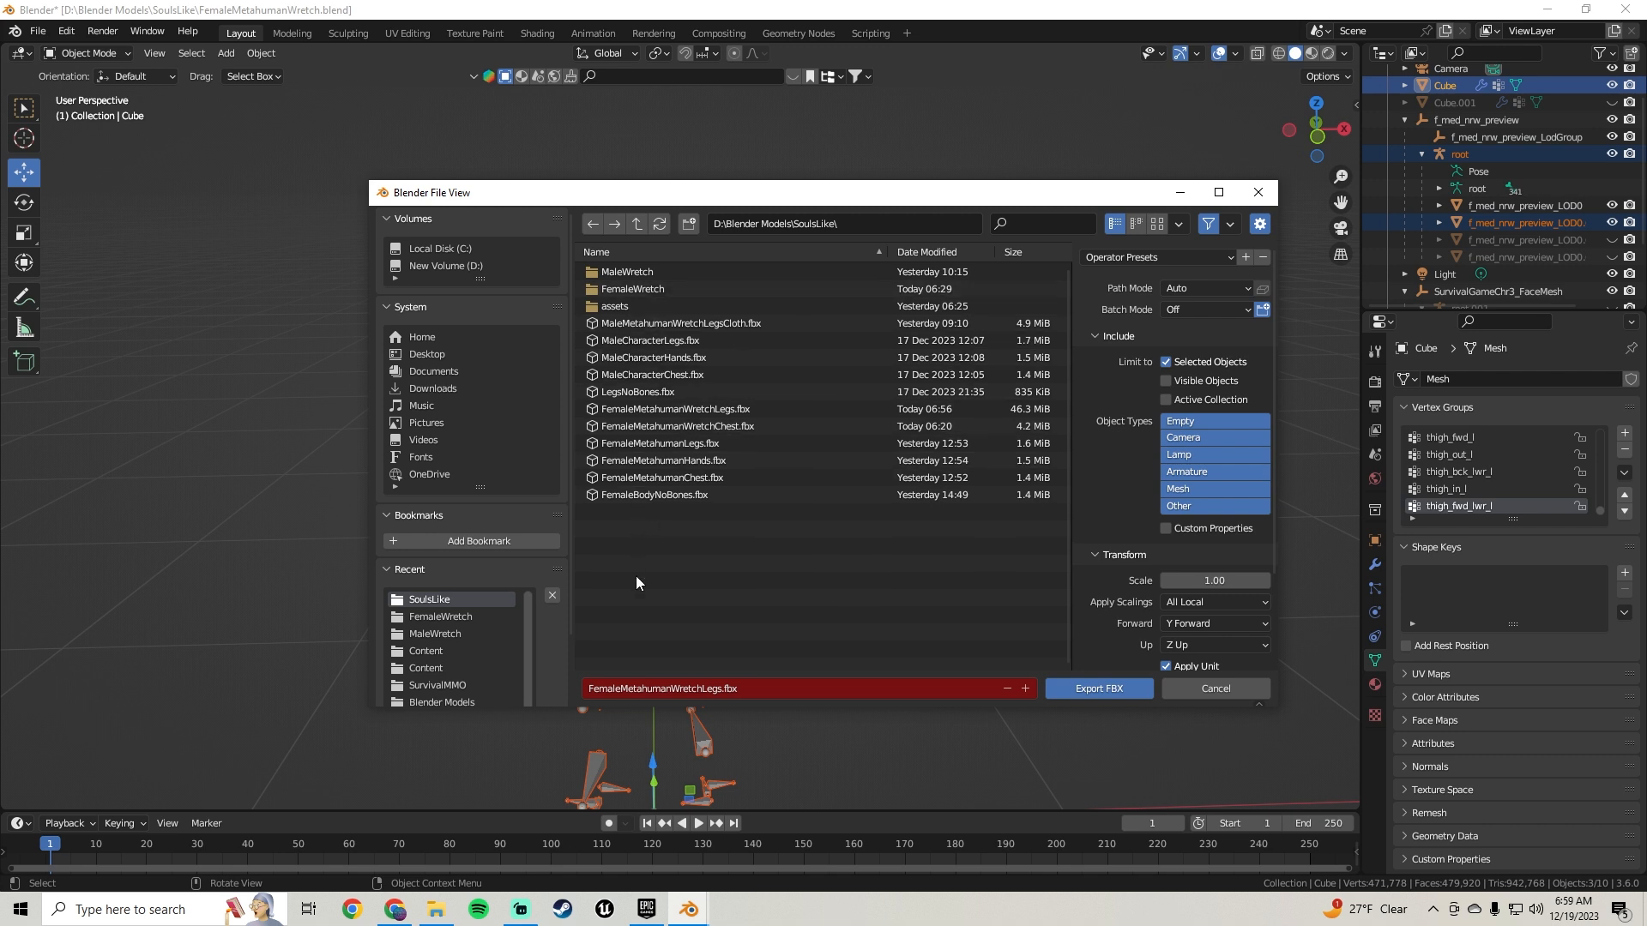
pyautogui.click(633, 426)
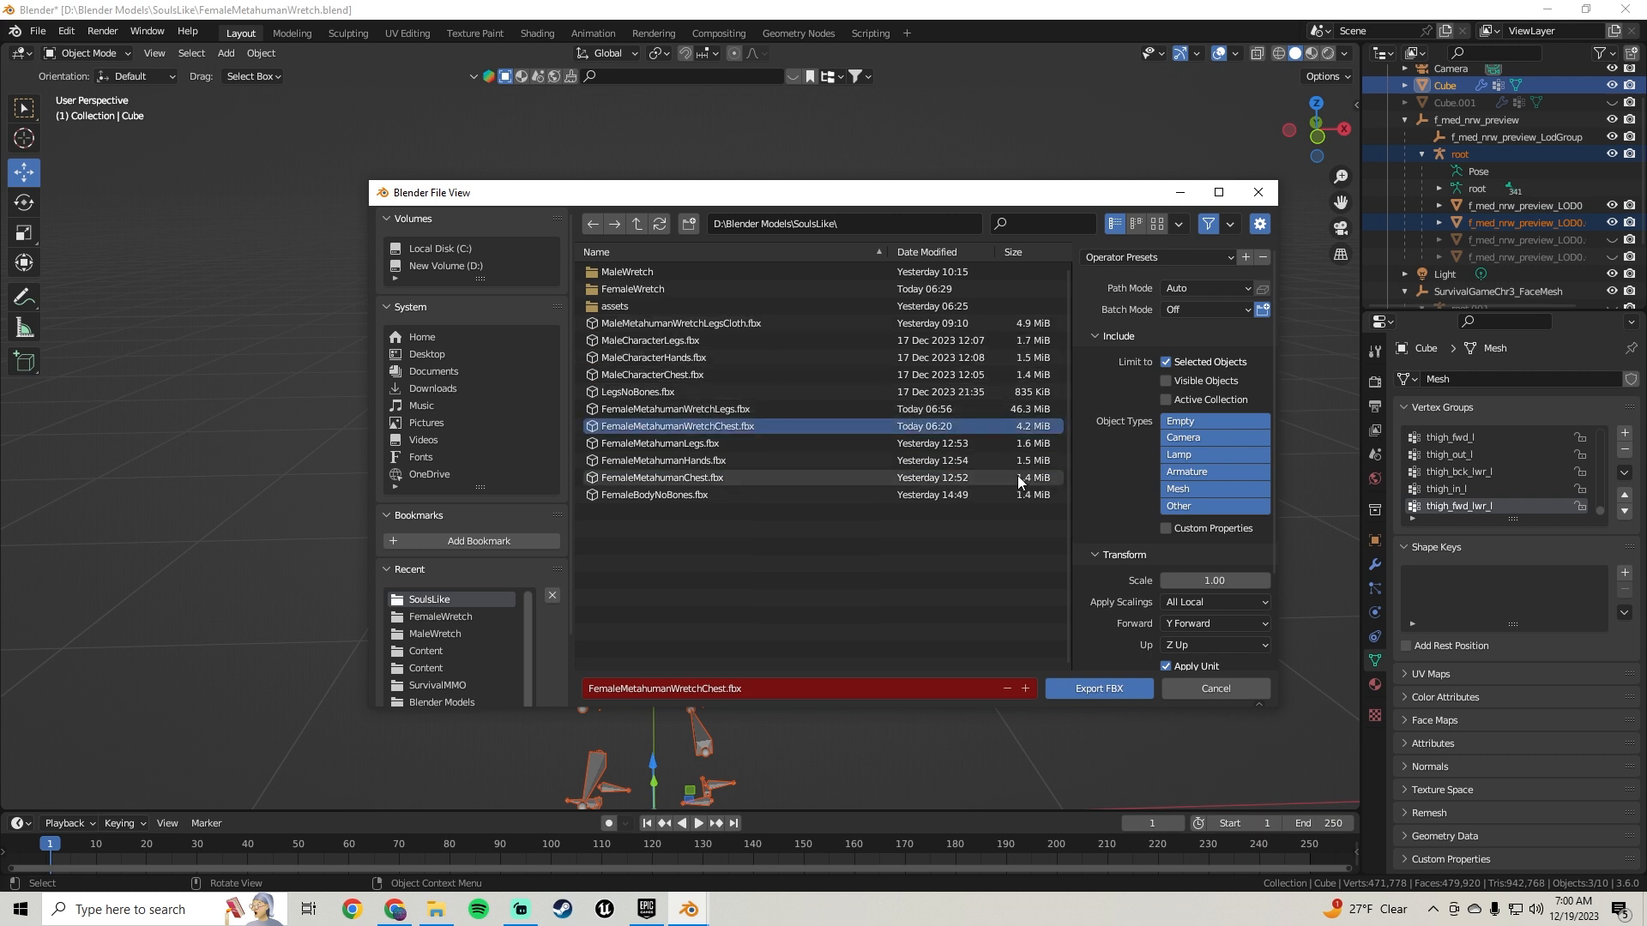
# Step: Review the include, transform, geometry and armature options, and export the chest FBX limited to the selected objects
pyautogui.scroll(-3, 1096, 412)
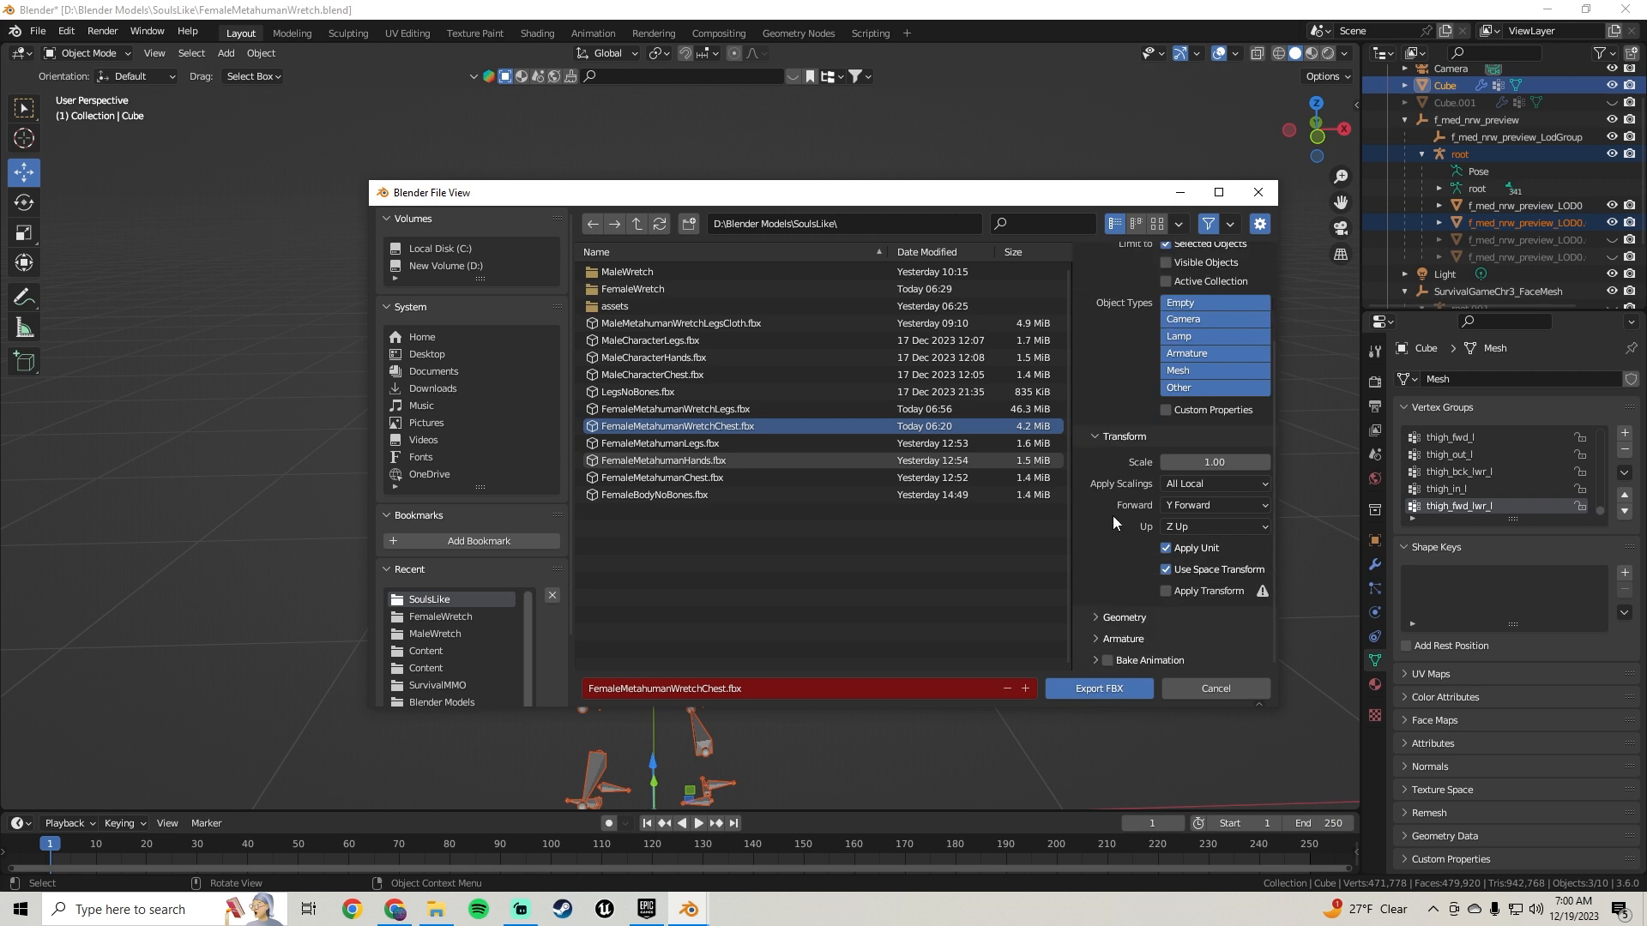
pyautogui.scroll(3, 1114, 517)
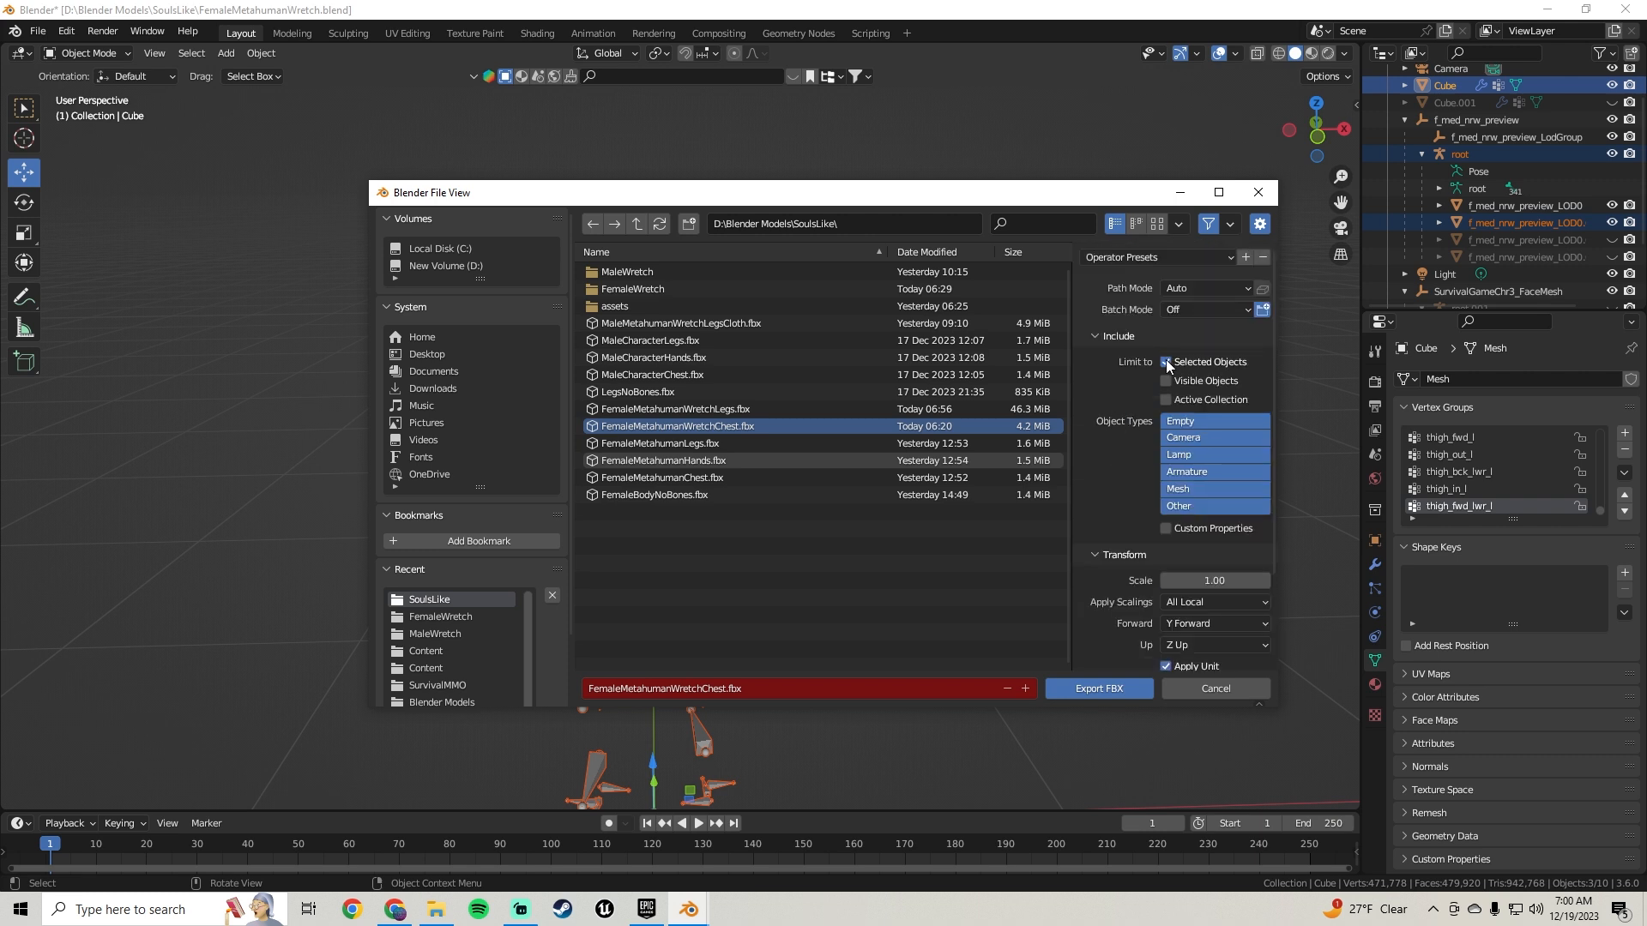
pyautogui.scroll(-3, 1095, 410)
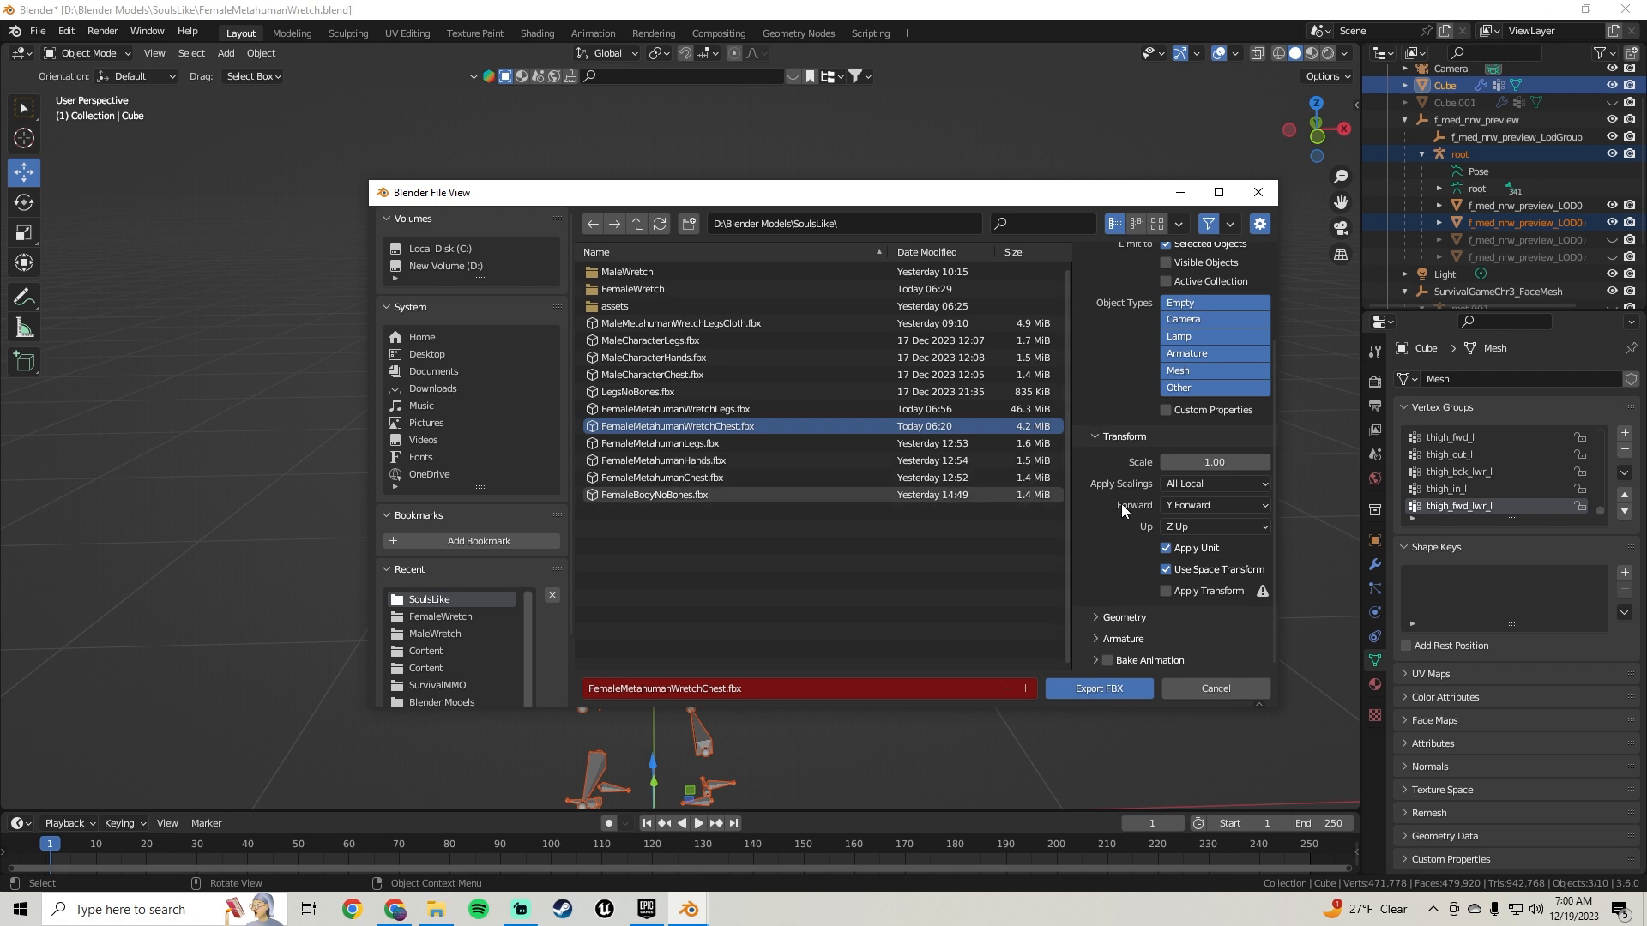
pyautogui.click(1091, 616)
pyautogui.scroll(-4, 1098, 566)
pyautogui.scroll(-1, 1104, 528)
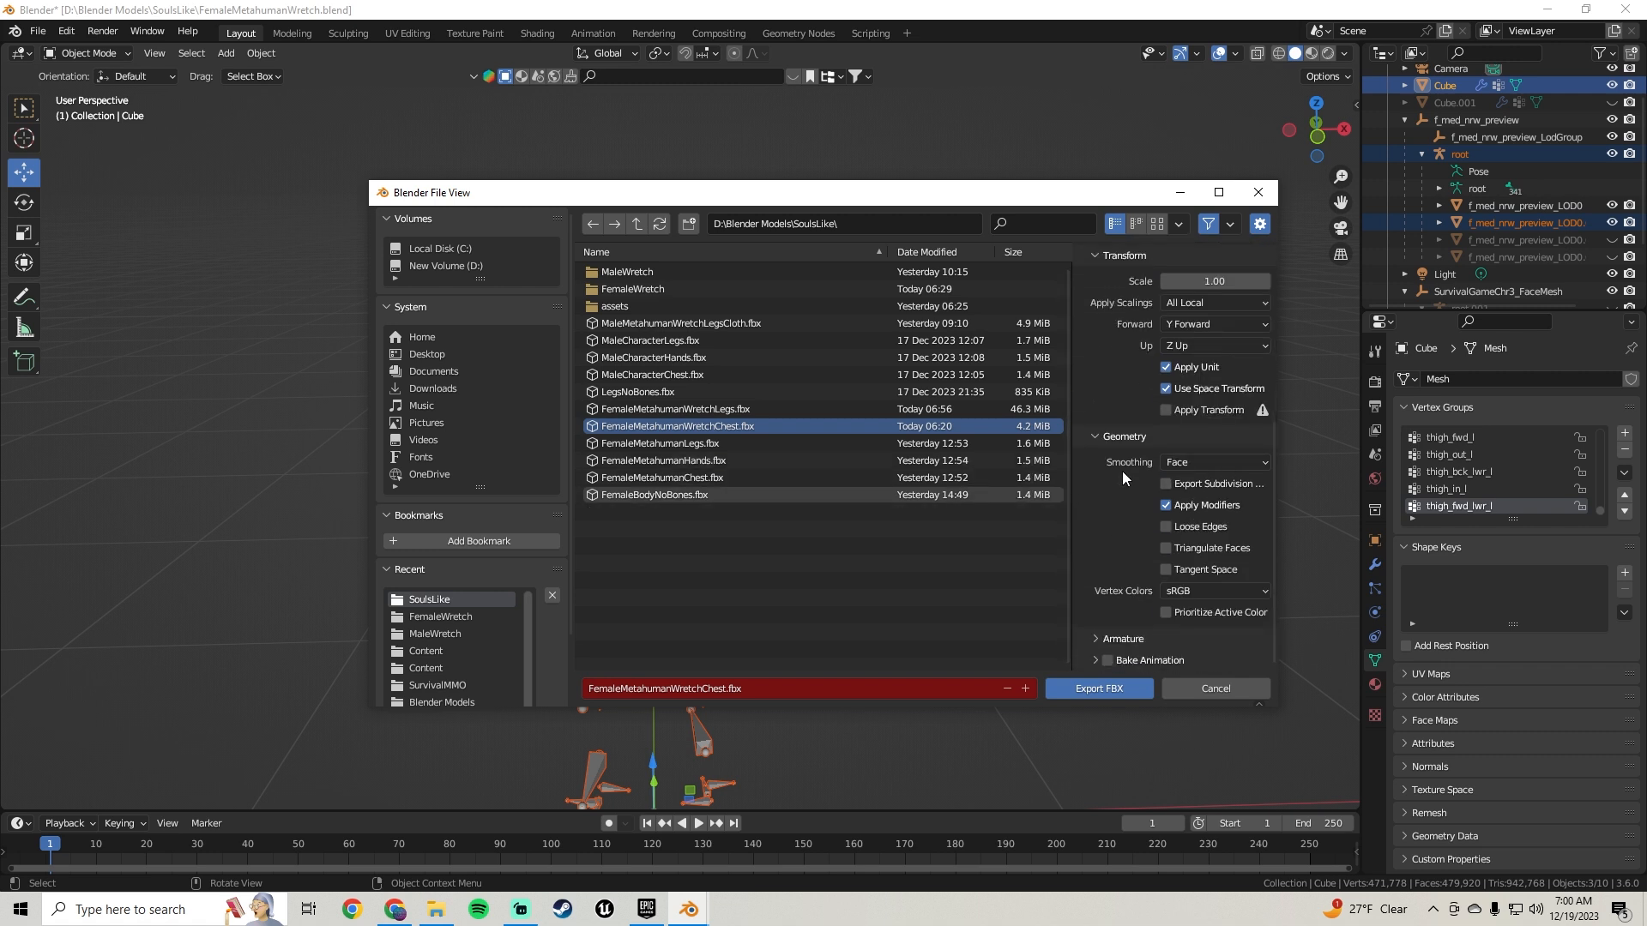
pyautogui.click(1104, 639)
pyautogui.scroll(-3, 1115, 617)
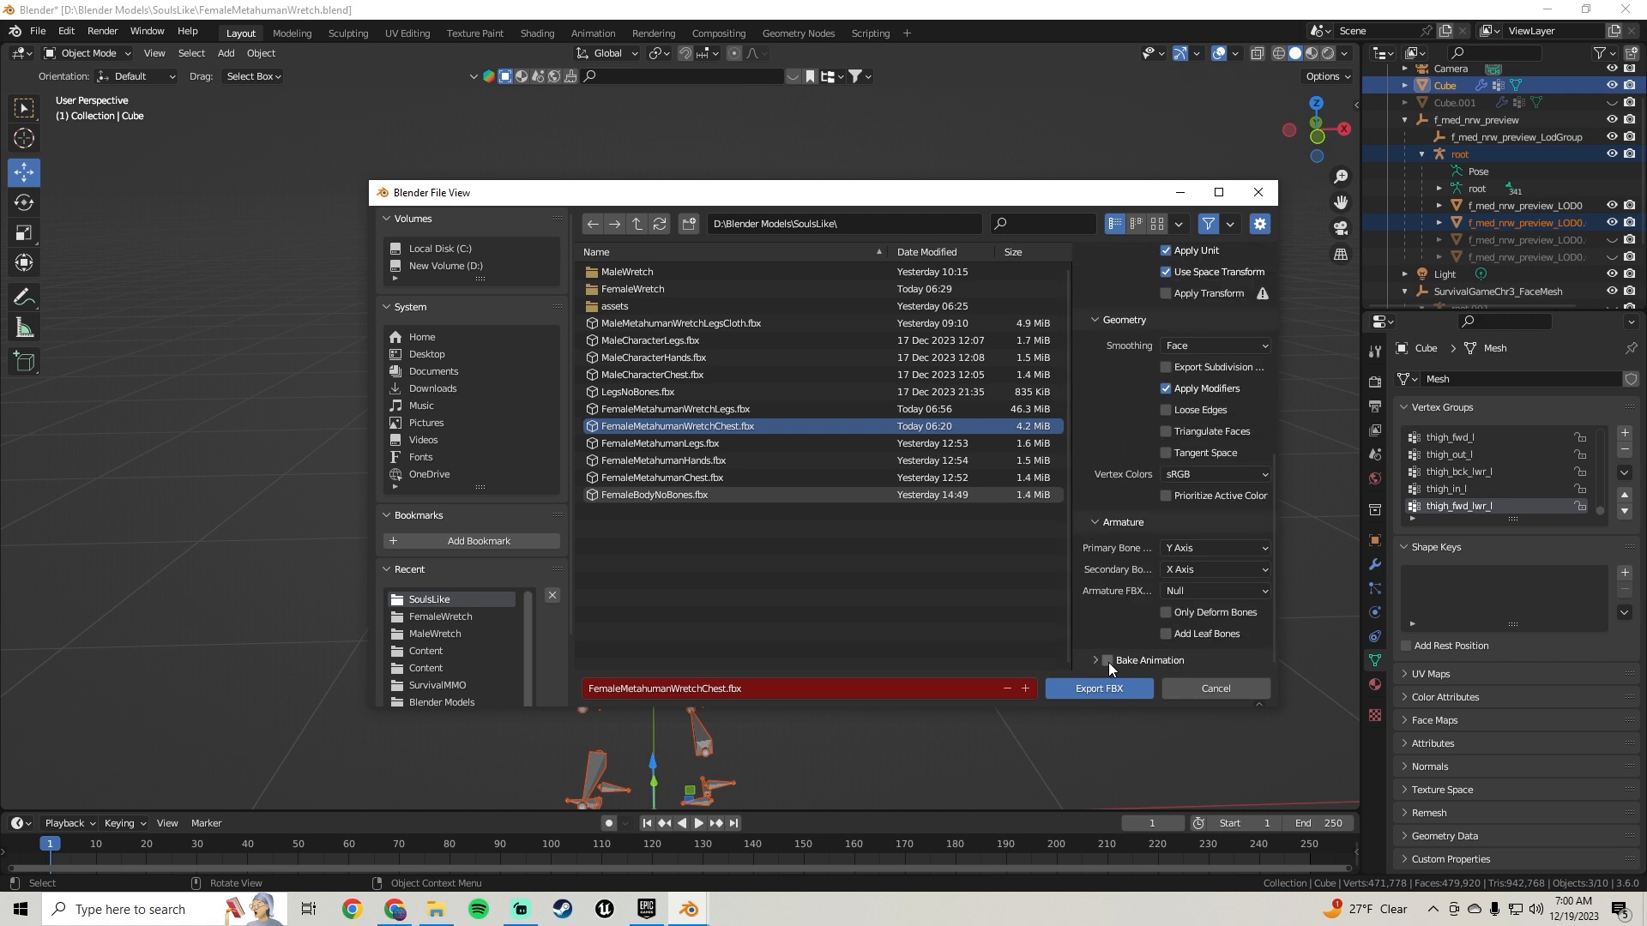
pyautogui.click(1100, 689)
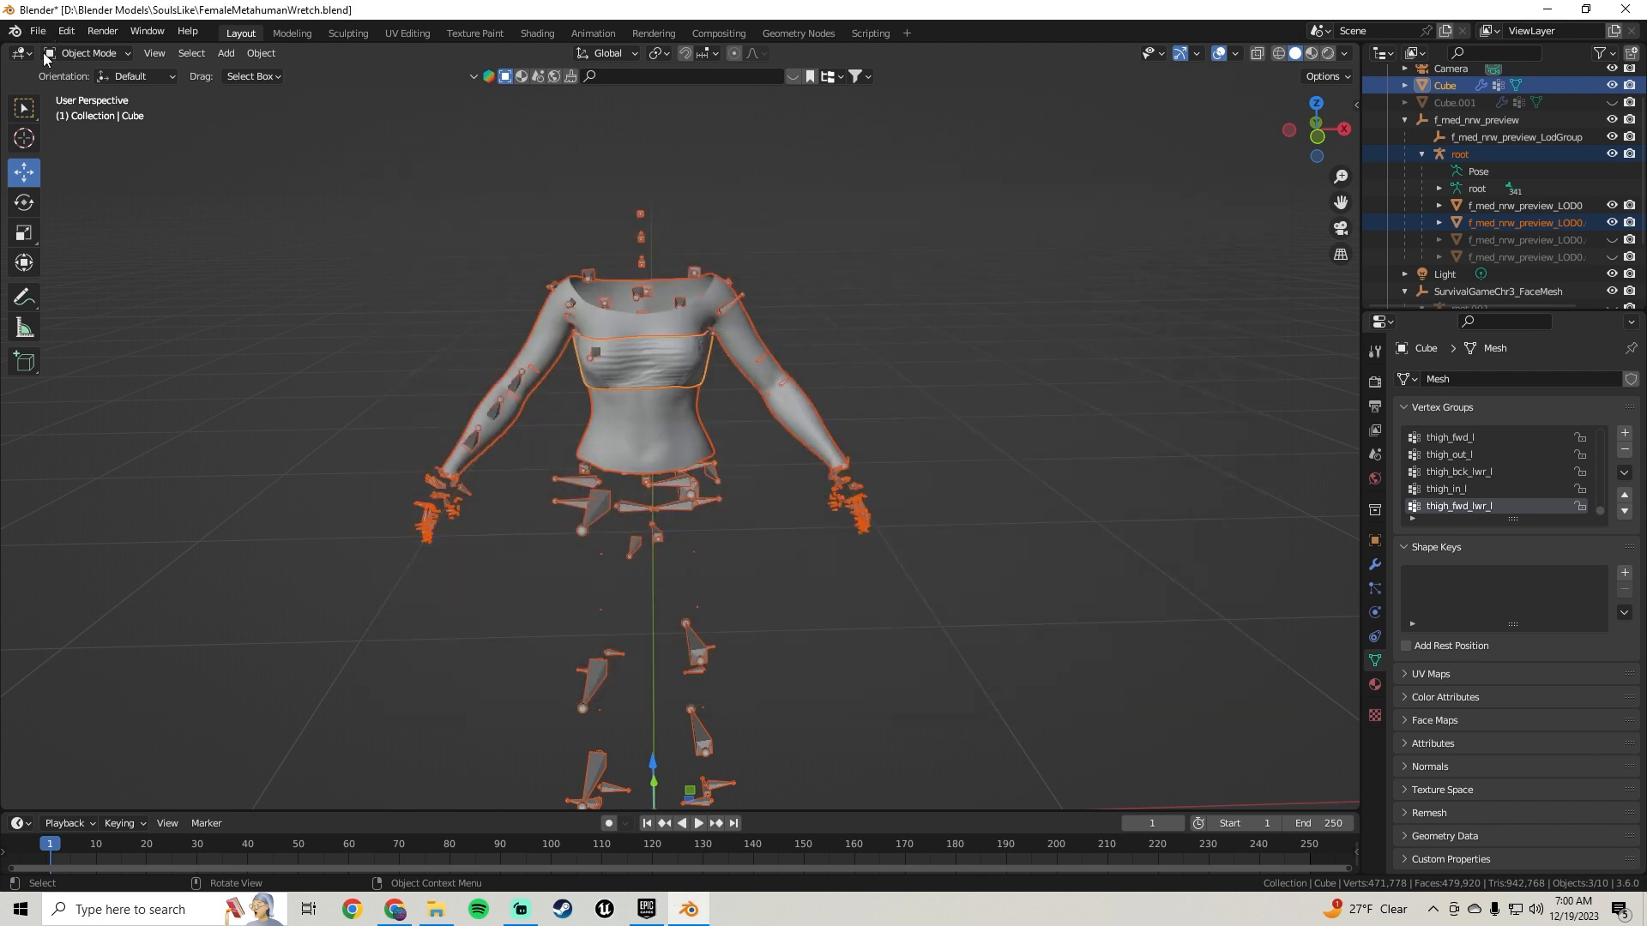
# Step: Save FemaleMetahumanWretch.blend and close Blender
pyautogui.moveTo(727, 541); pyautogui.dragTo(755, 532, button='middle')
pyautogui.hotkey('ctrl', 's')
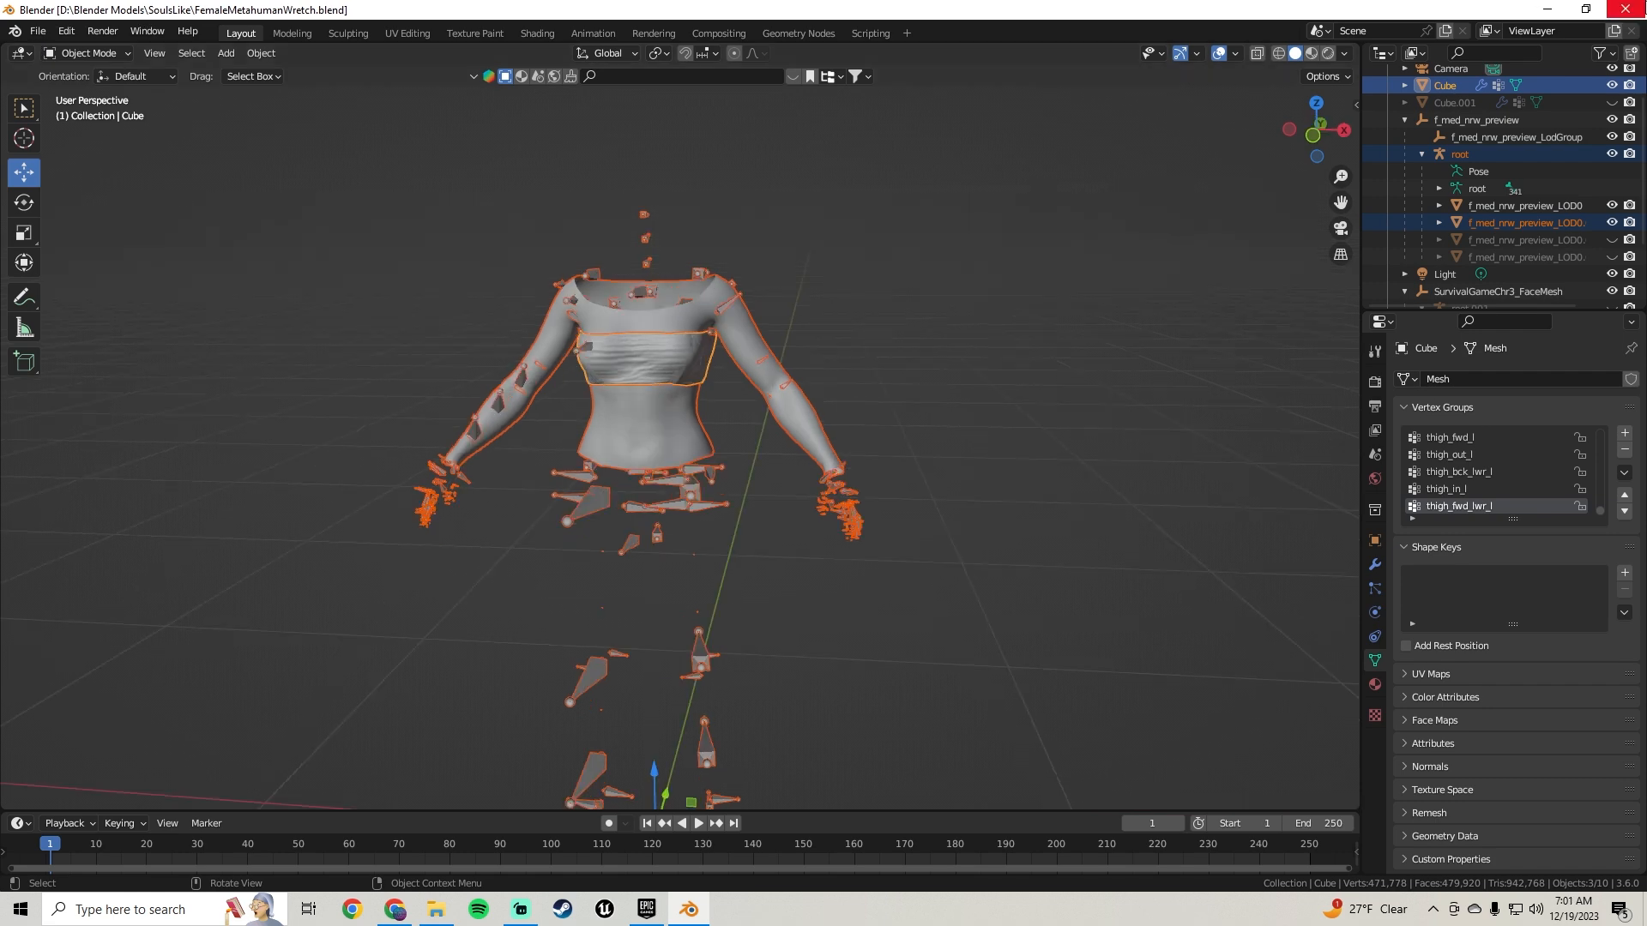
pyautogui.click(1636, 7)
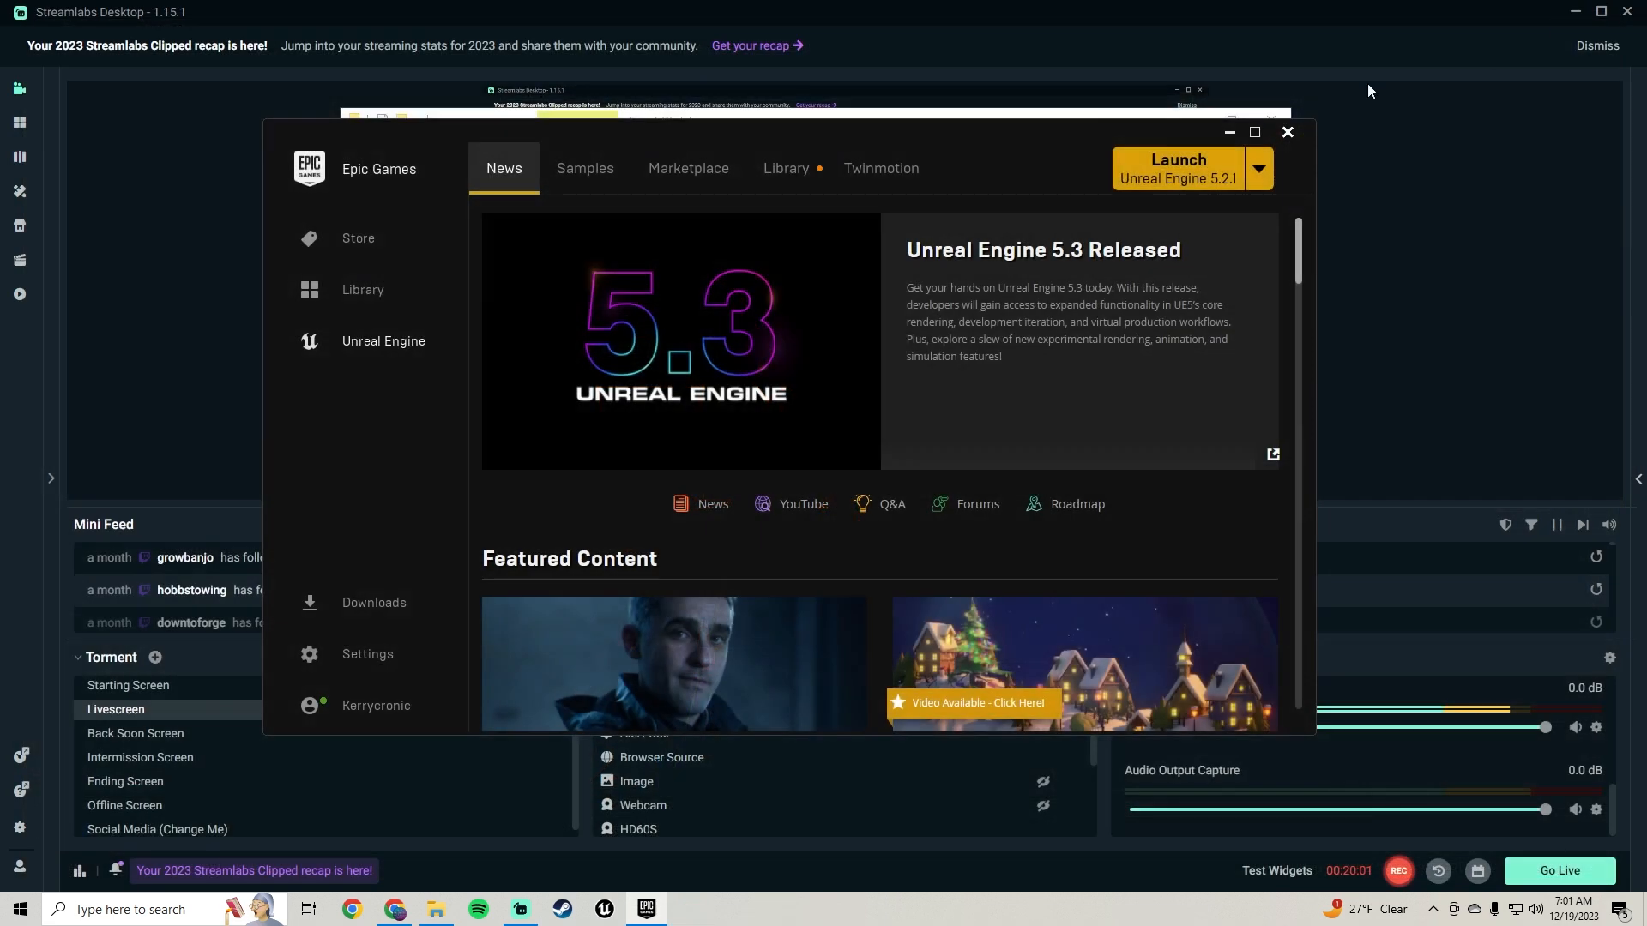
# Step: Open the SoulsLikeTutorial Unreal Engine project from the Epic Games Launcher library
pyautogui.click(810, 172)
pyautogui.scroll(-1, 788, 404)
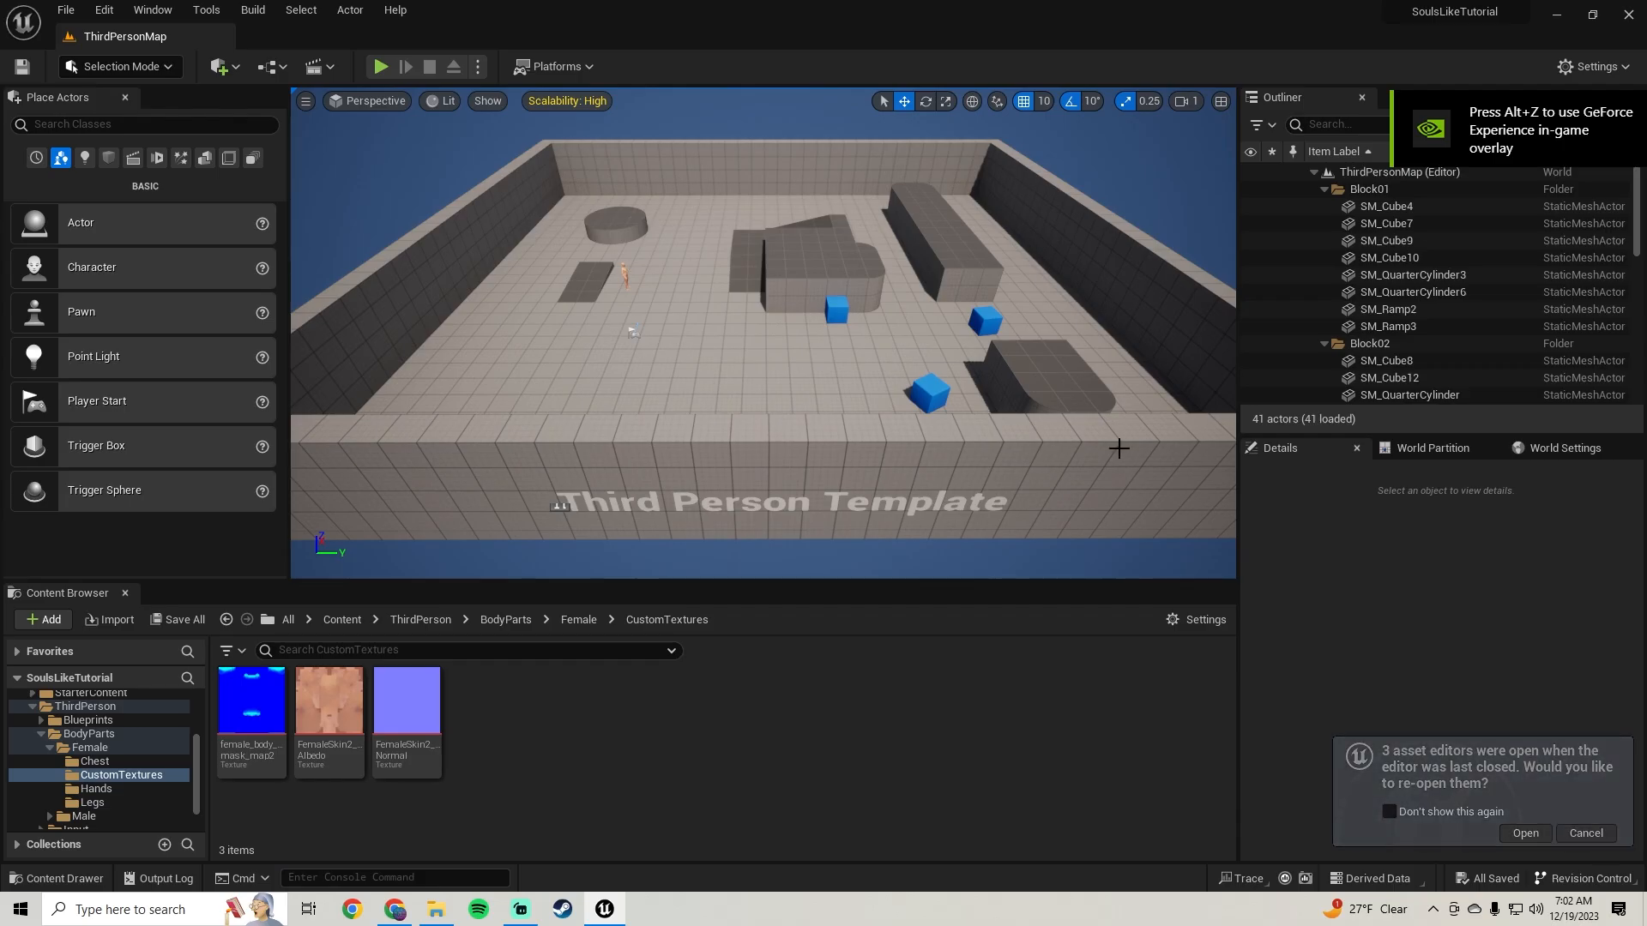
pyautogui.press('w')
pyautogui.moveTo(1119, 449); pyautogui.dragTo(867, 358, button='right')
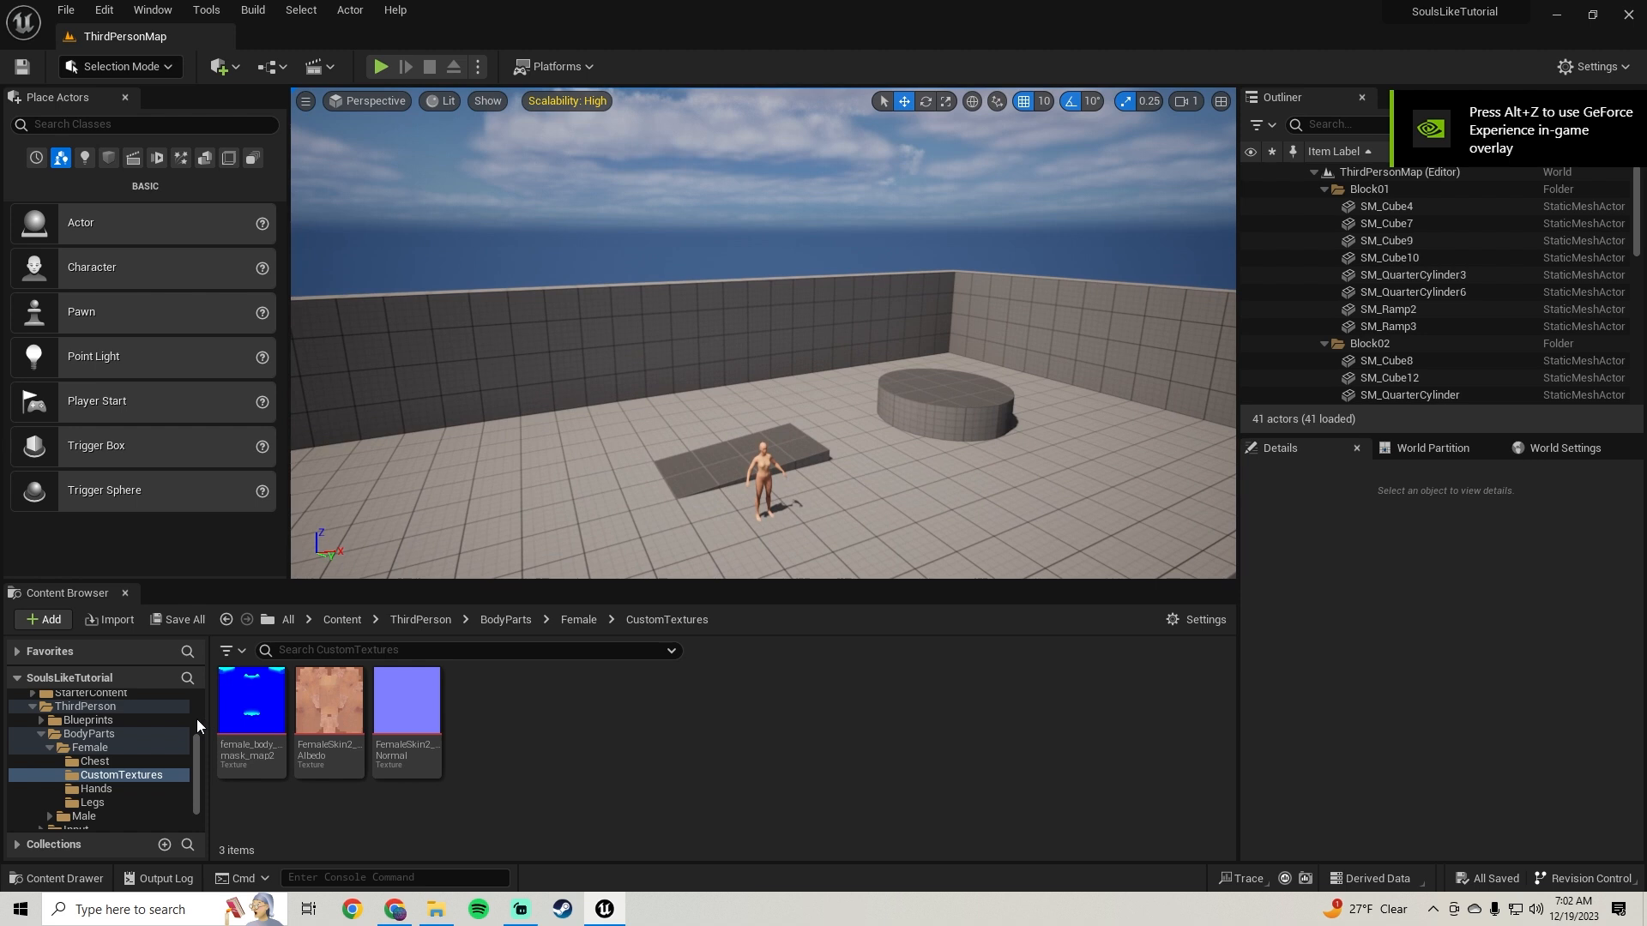
# Step: Create a folder named WretchLegs inside ThirdPerson/BodyParts/Female/Legs and open it
pyautogui.click(85, 706)
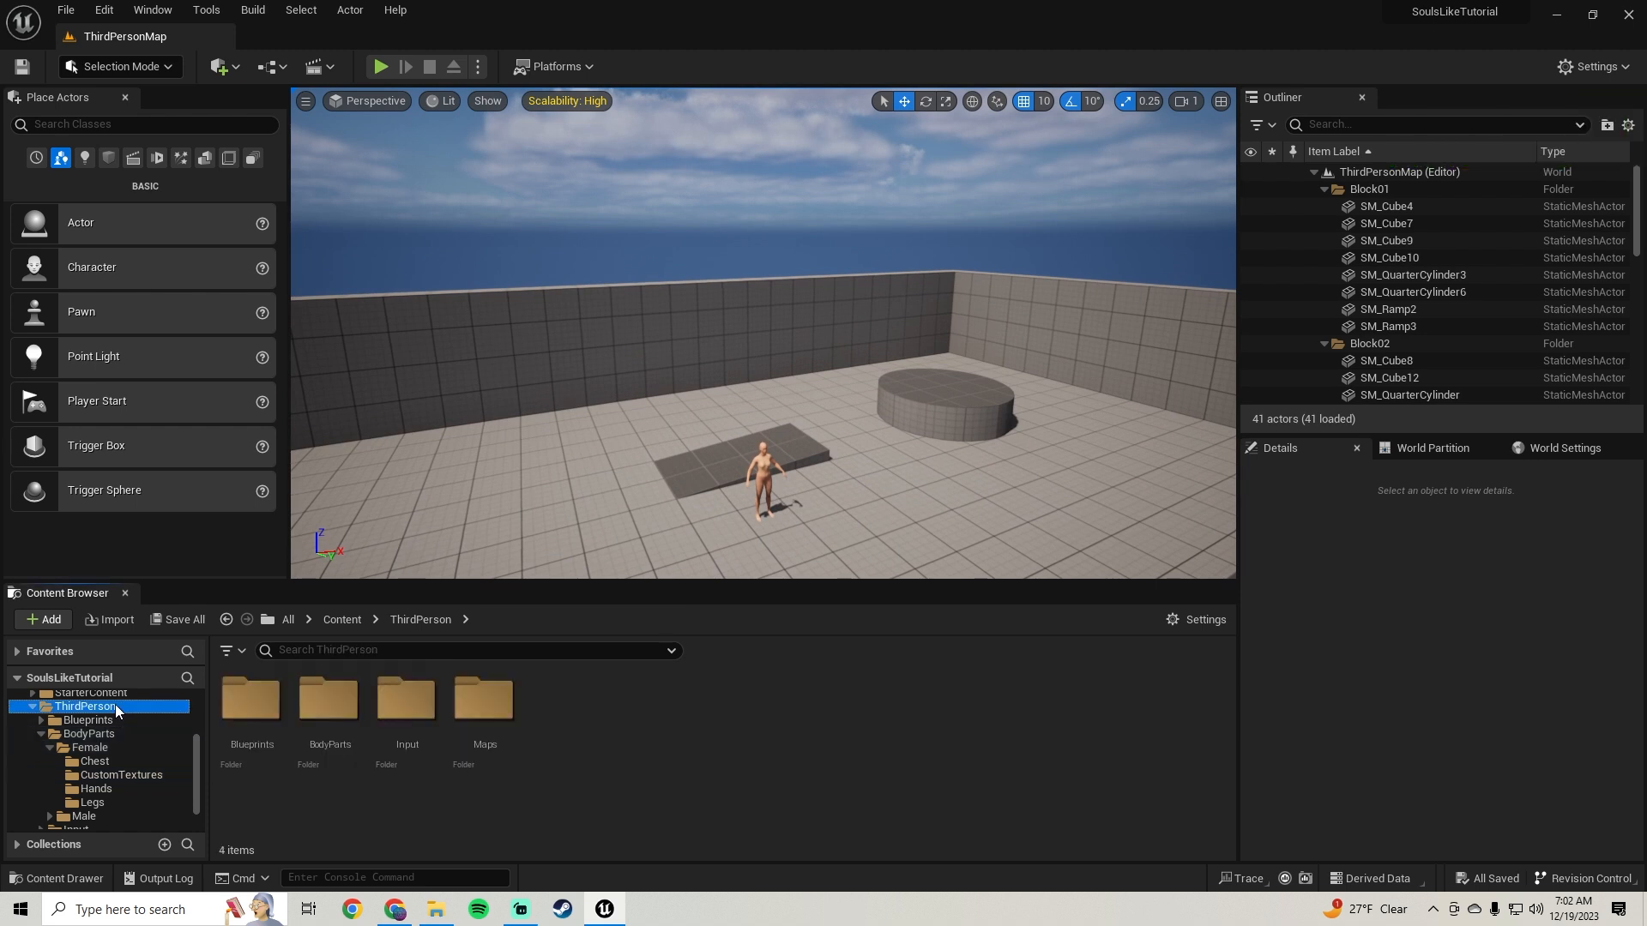
pyautogui.doubleClick(328, 708)
pyautogui.click(253, 712)
pyautogui.doubleClick(254, 712)
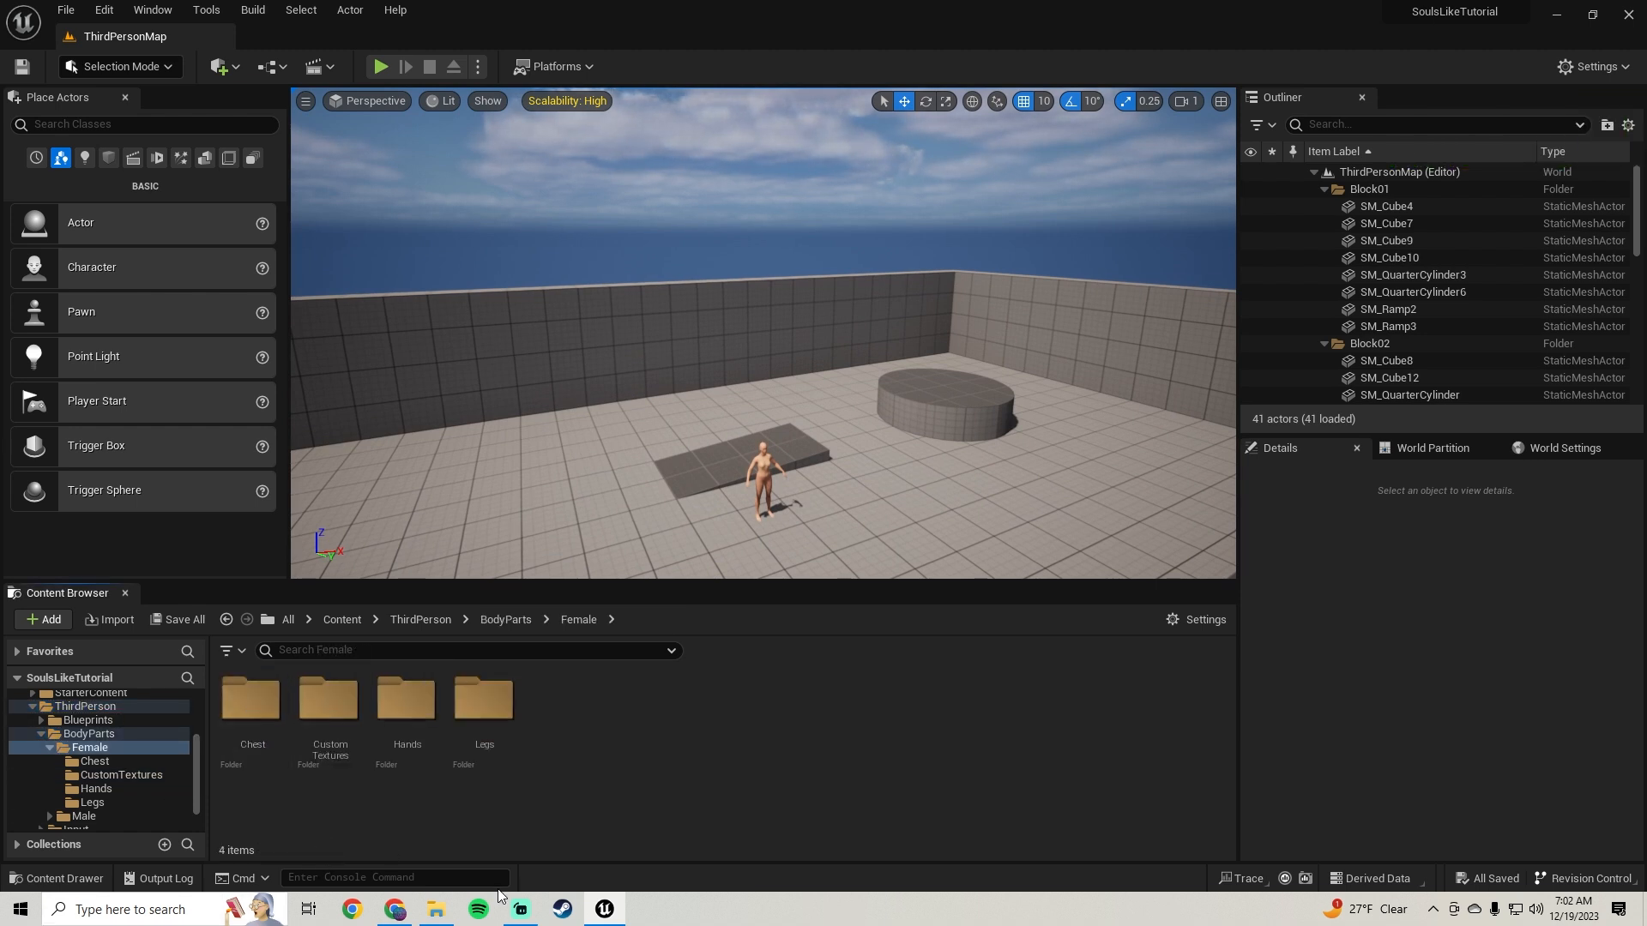
pyautogui.doubleClick(483, 701)
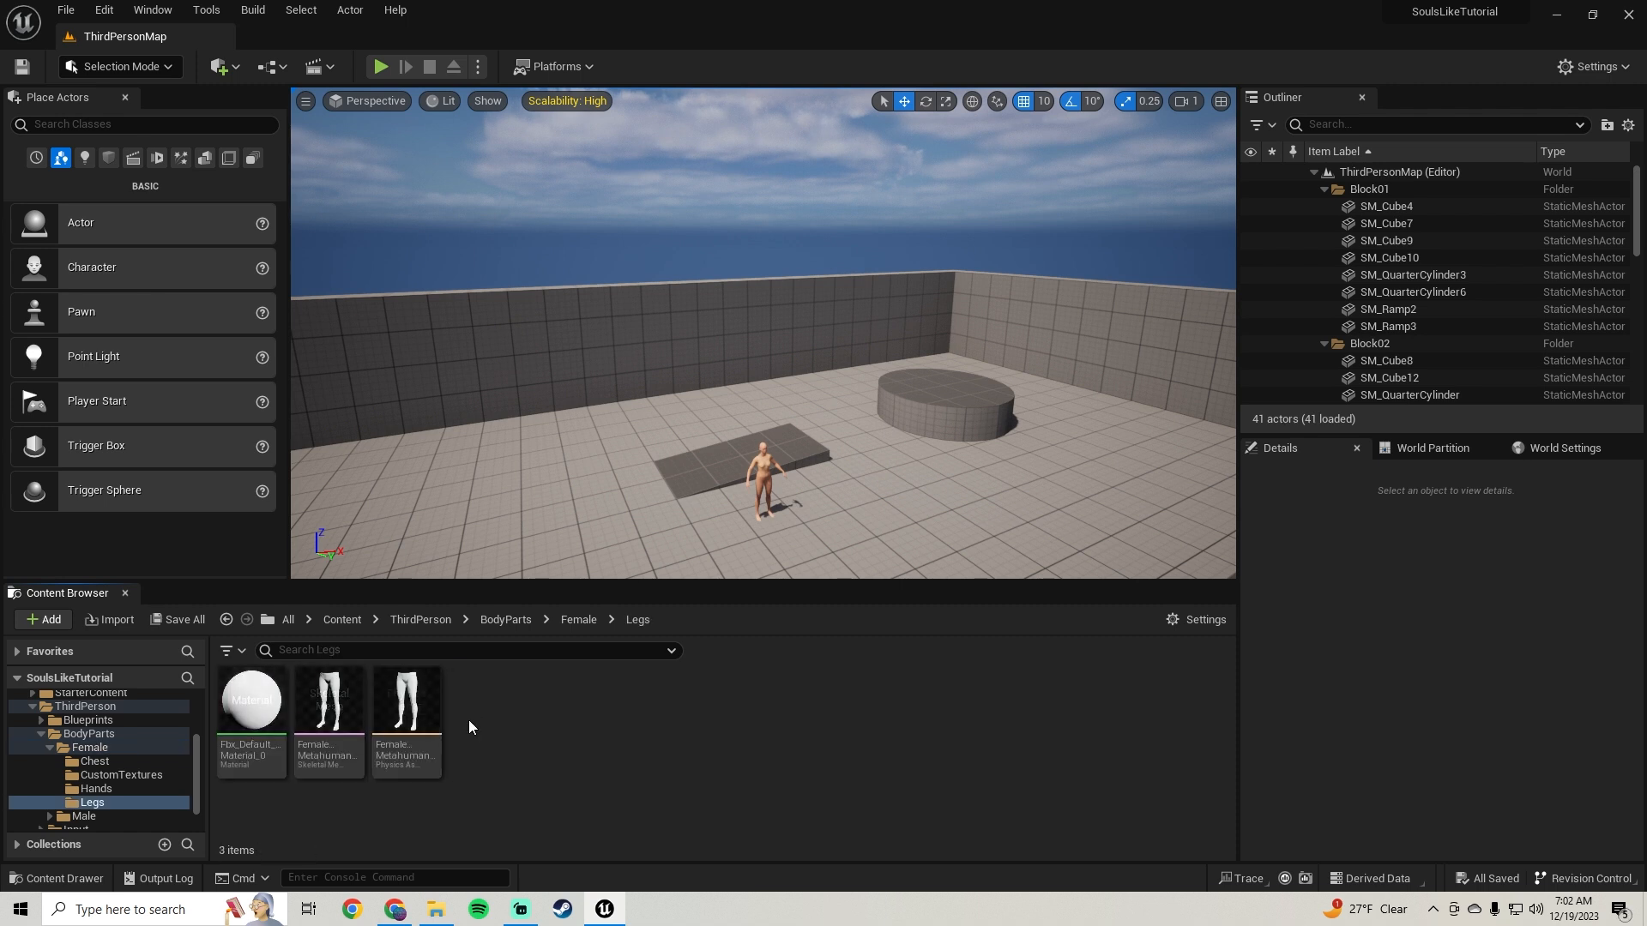
pyautogui.rightClick(543, 729)
pyautogui.click(637, 166)
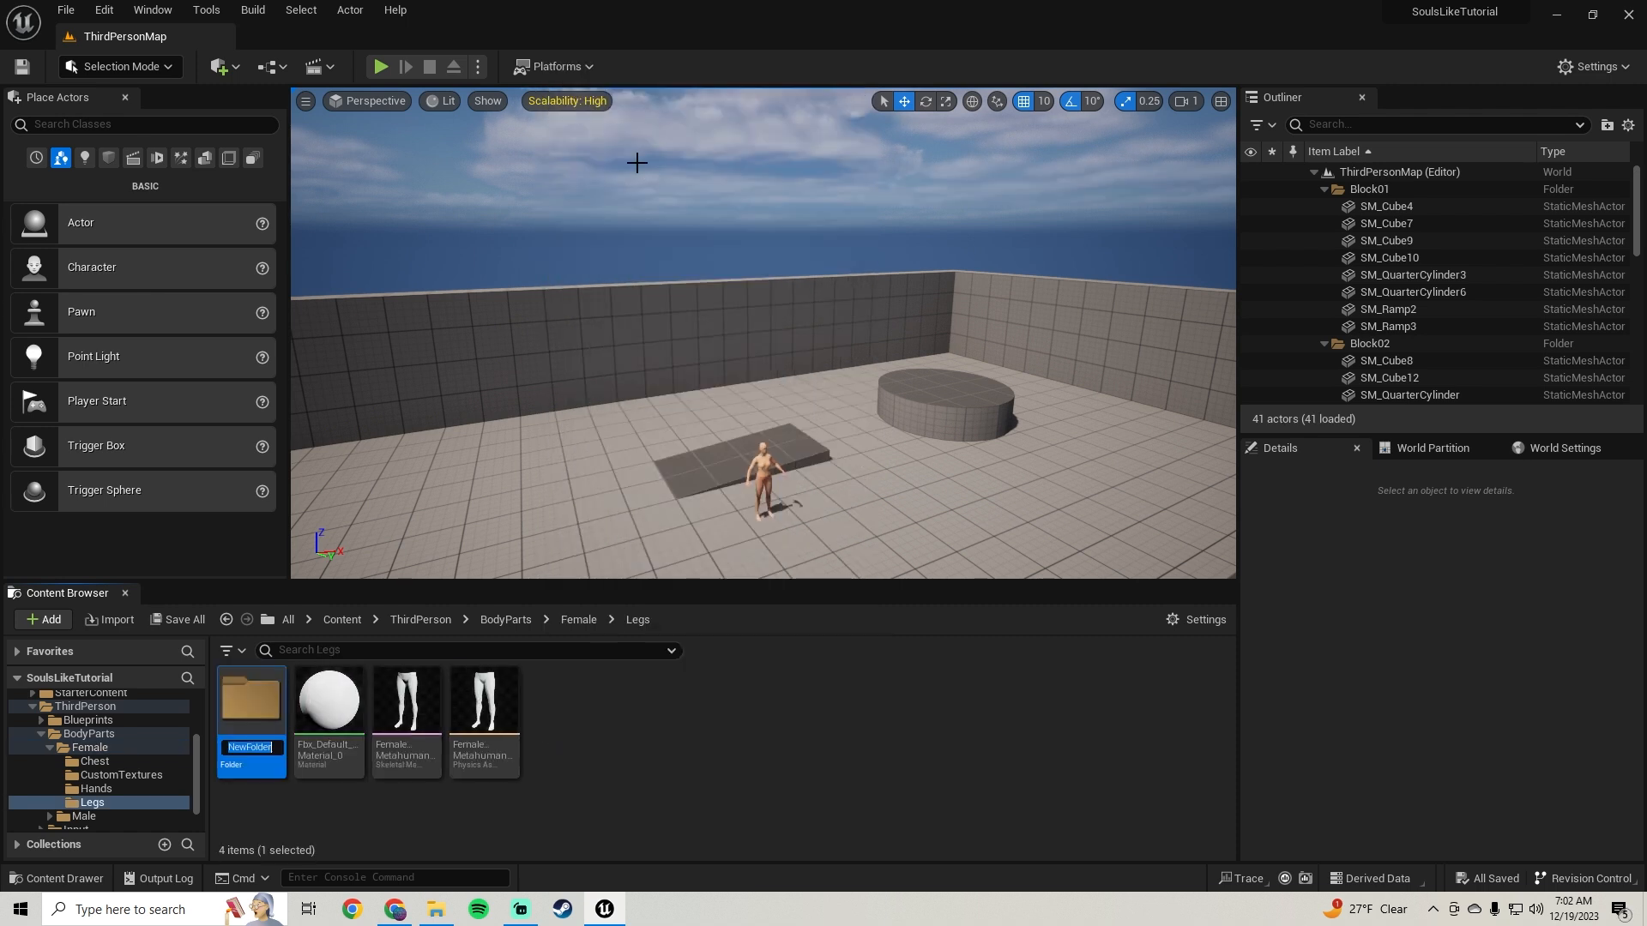
pyautogui.doubleClick(251, 712)
# Step: Import FemaleMetahumanWretchLegs.fbx from the SoulsLike folder into WretchLegs as a skeletal mesh using the metahuman_base_skel skeleton
pyautogui.click(435, 909)
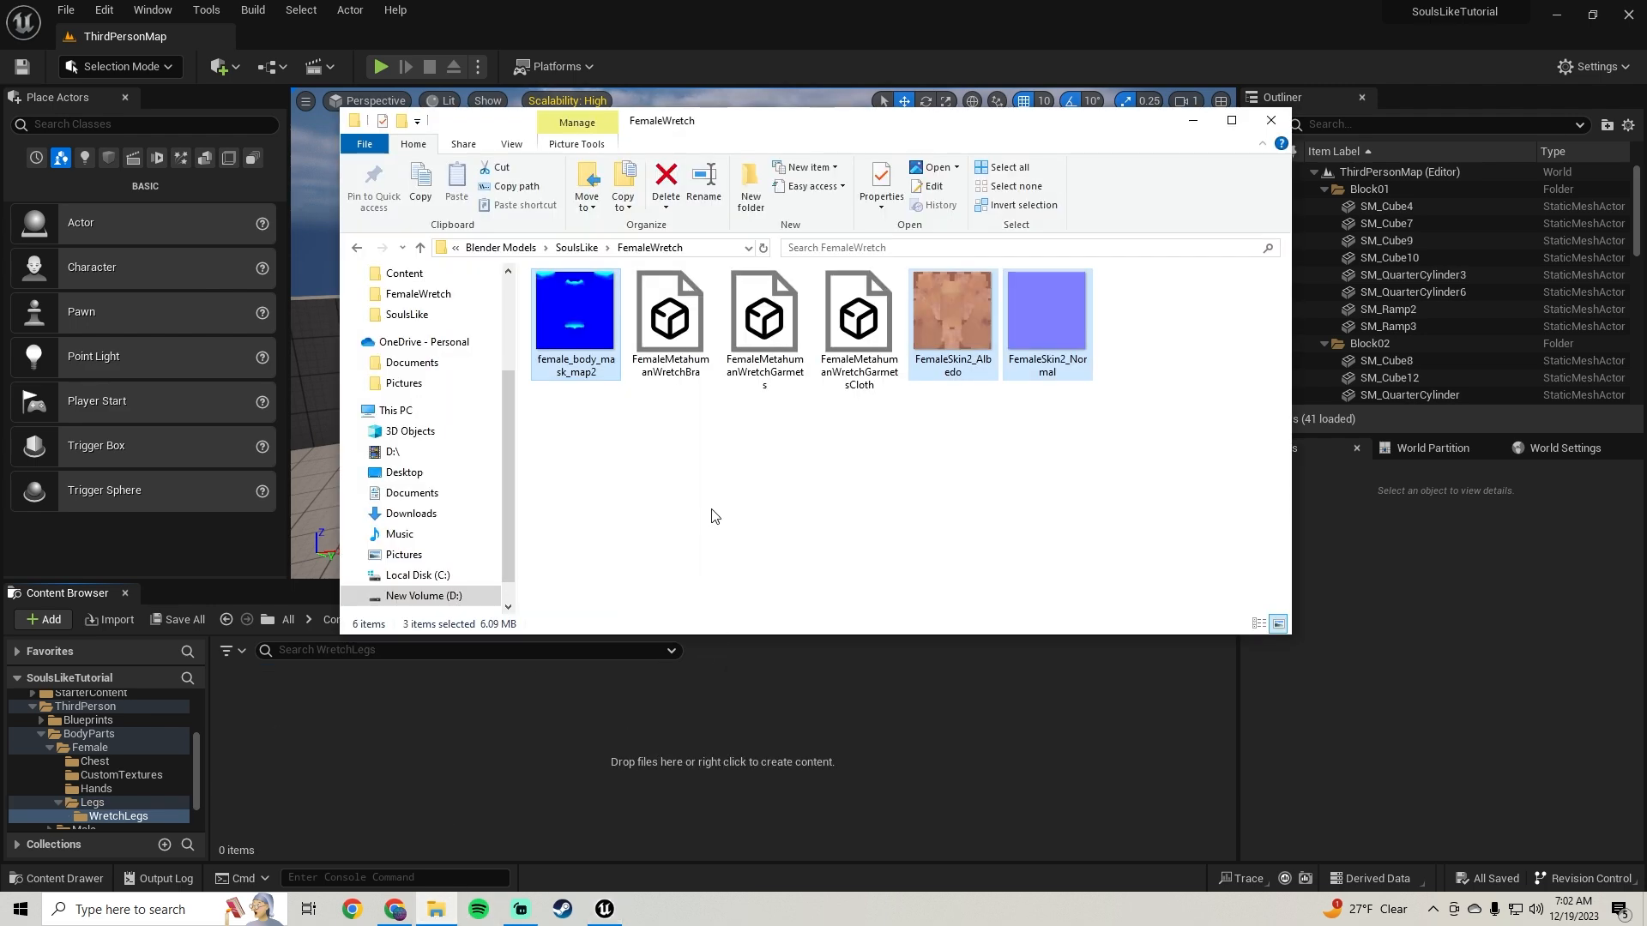
pyautogui.click(575, 248)
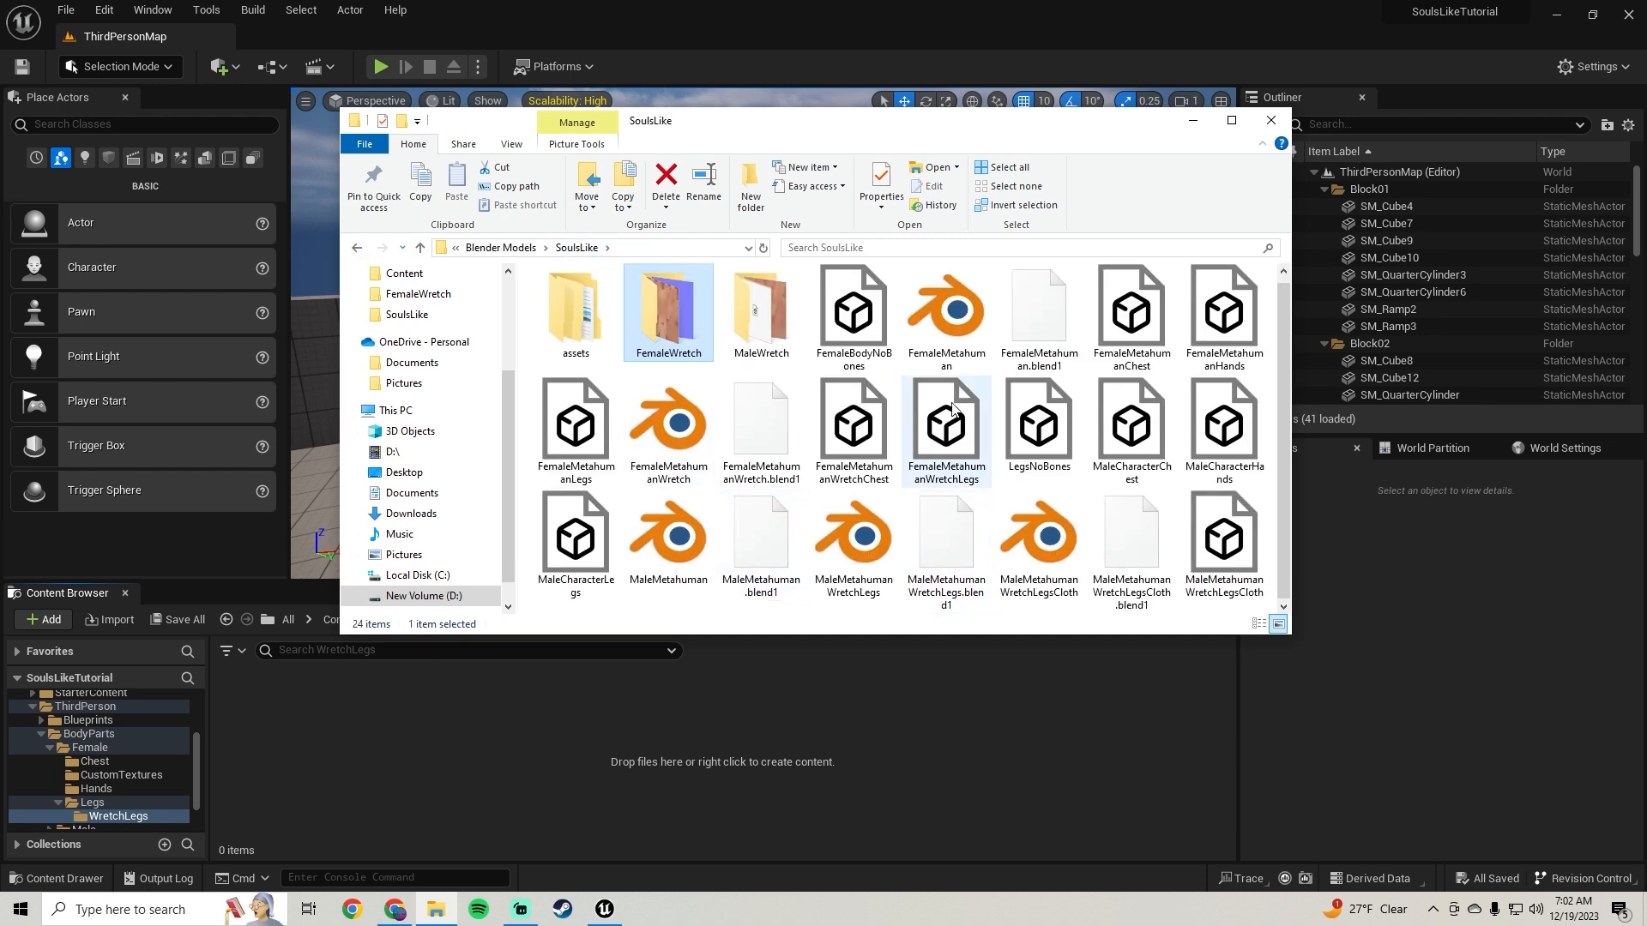
pyautogui.moveTo(939, 439); pyautogui.dragTo(557, 784)
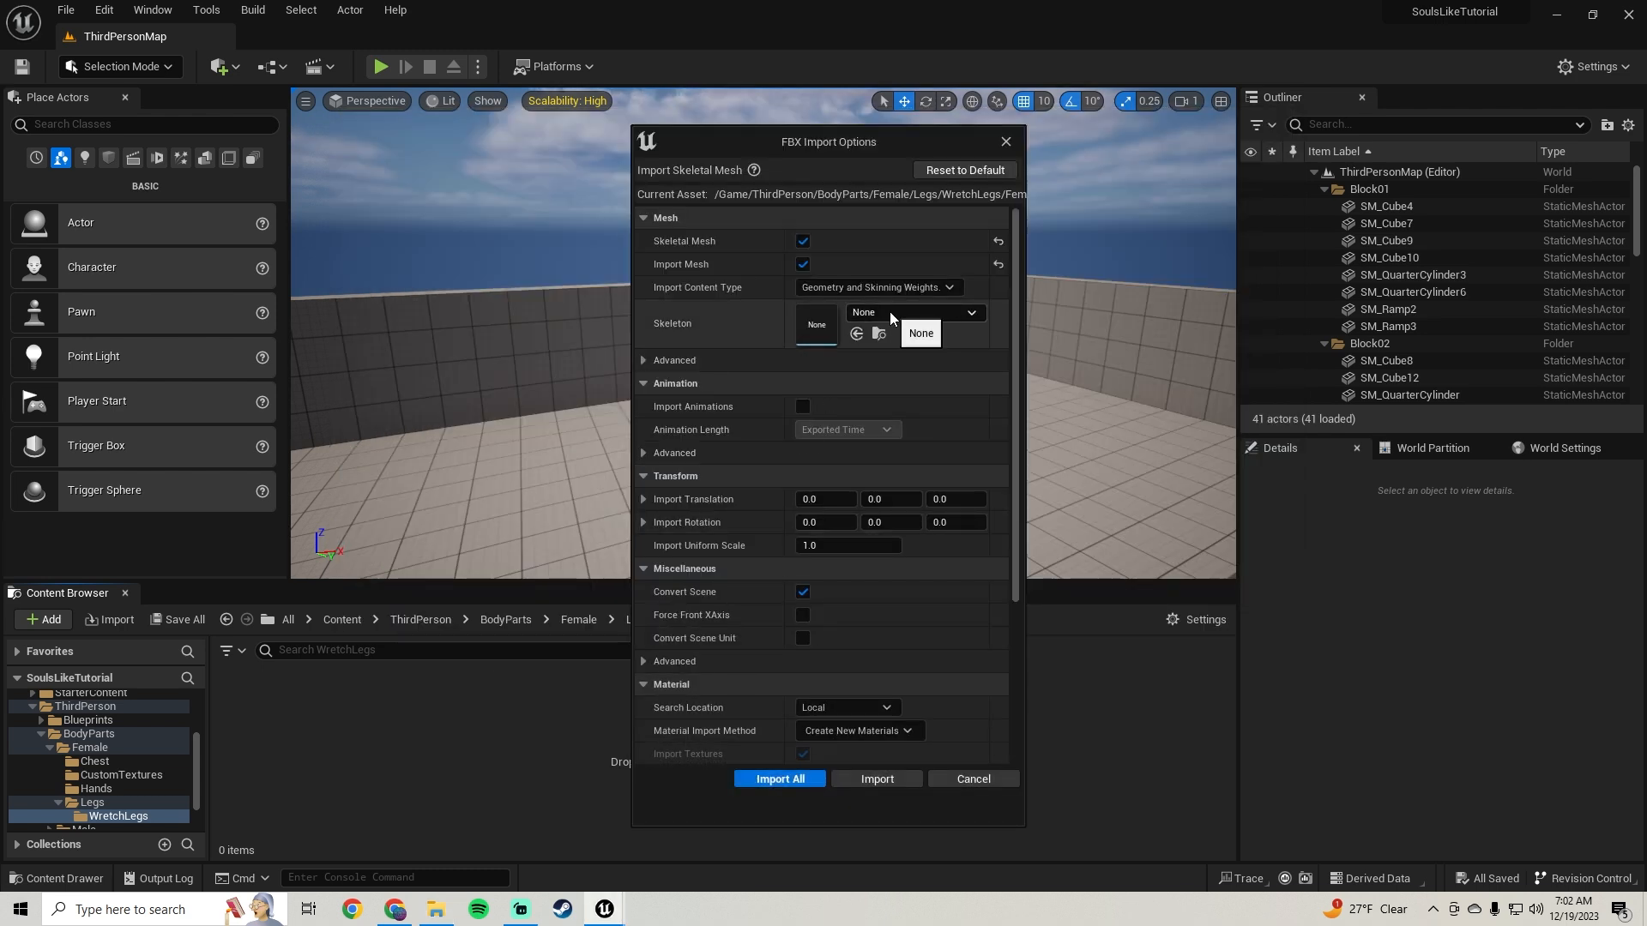
pyautogui.click(888, 311)
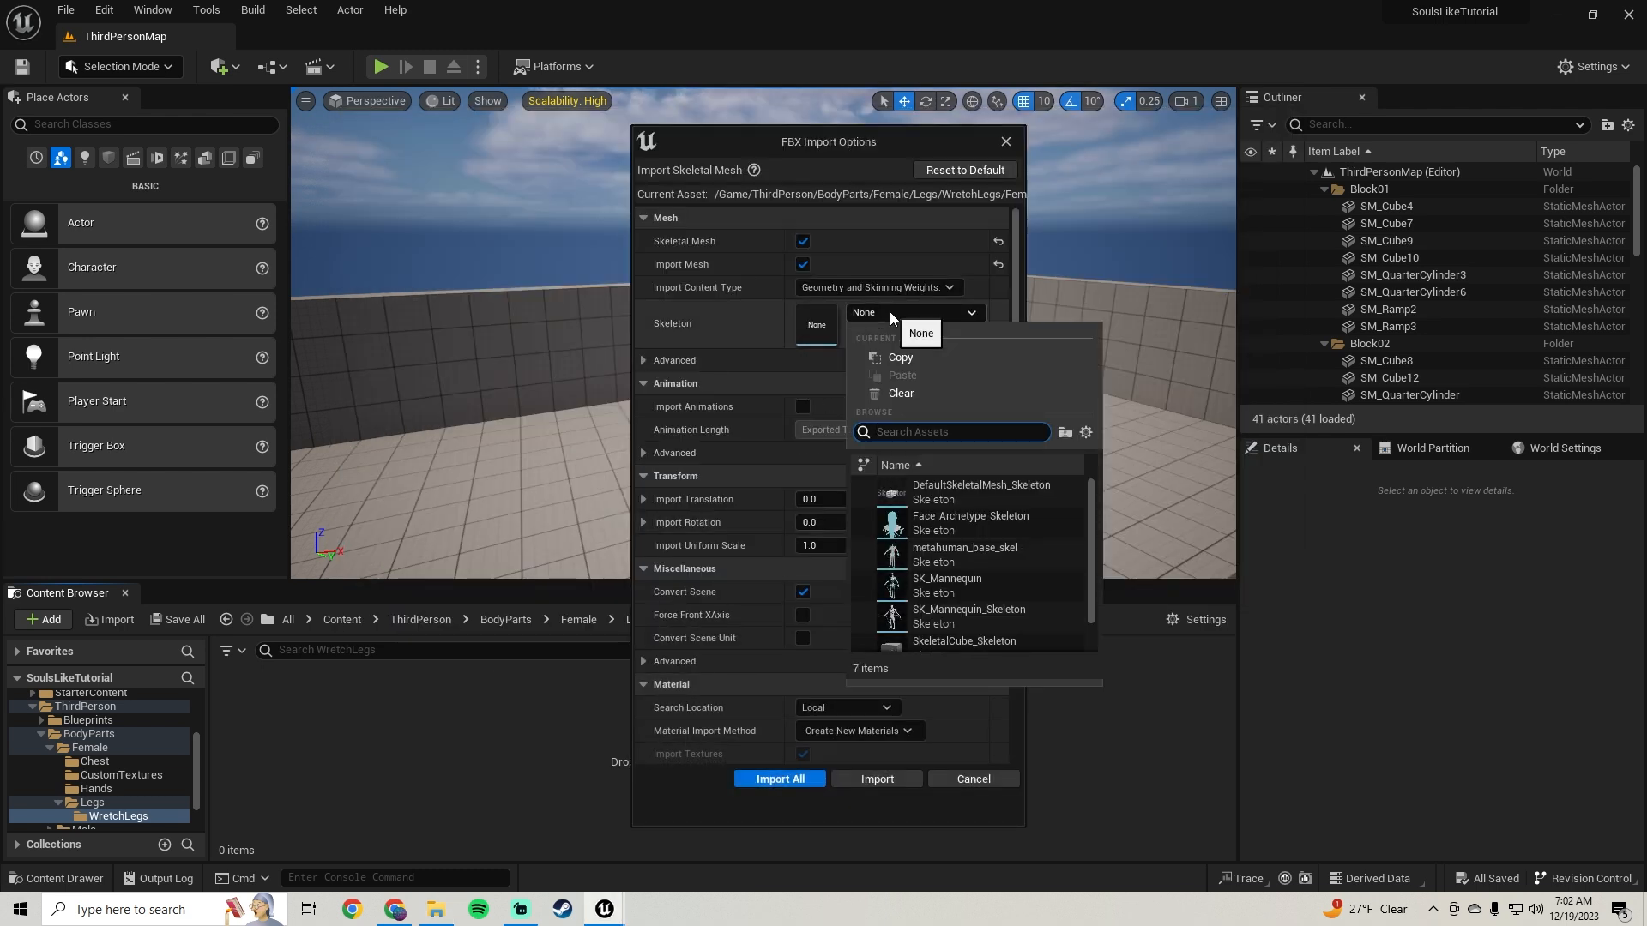
pyautogui.click(959, 549)
pyautogui.click(753, 779)
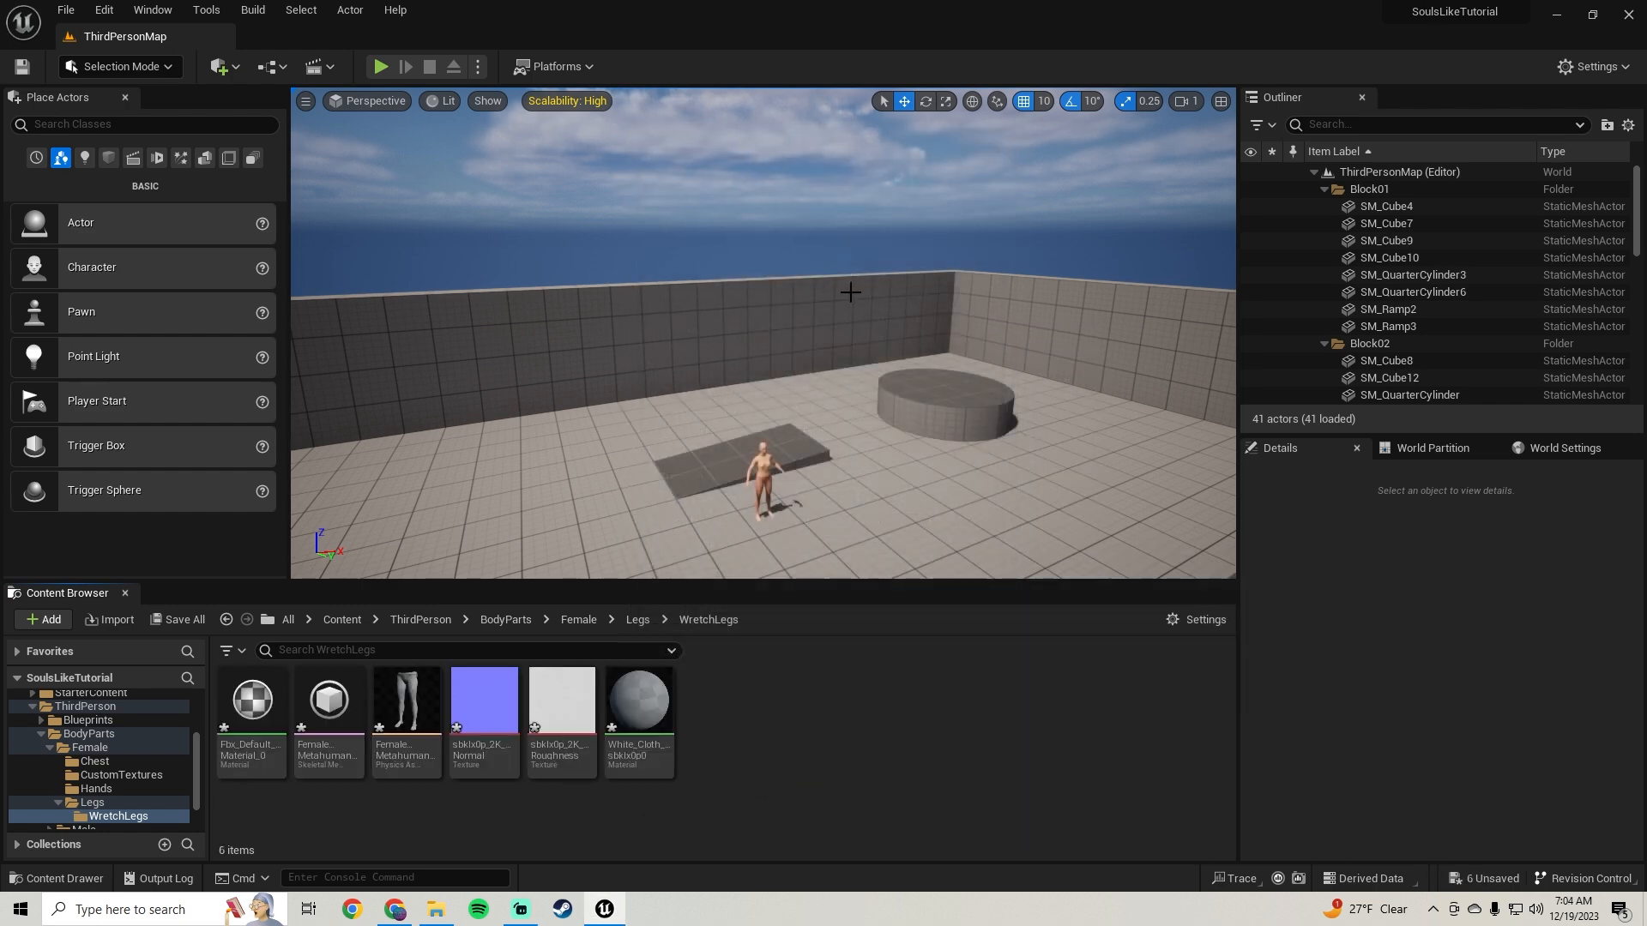
# Step: Save all the newly imported WretchLegs mesh, physics, texture and material assets
pyautogui.moveTo(849, 293); pyautogui.dragTo(850, 378, button='right')
pyautogui.press('w')
pyautogui.click(184, 619)
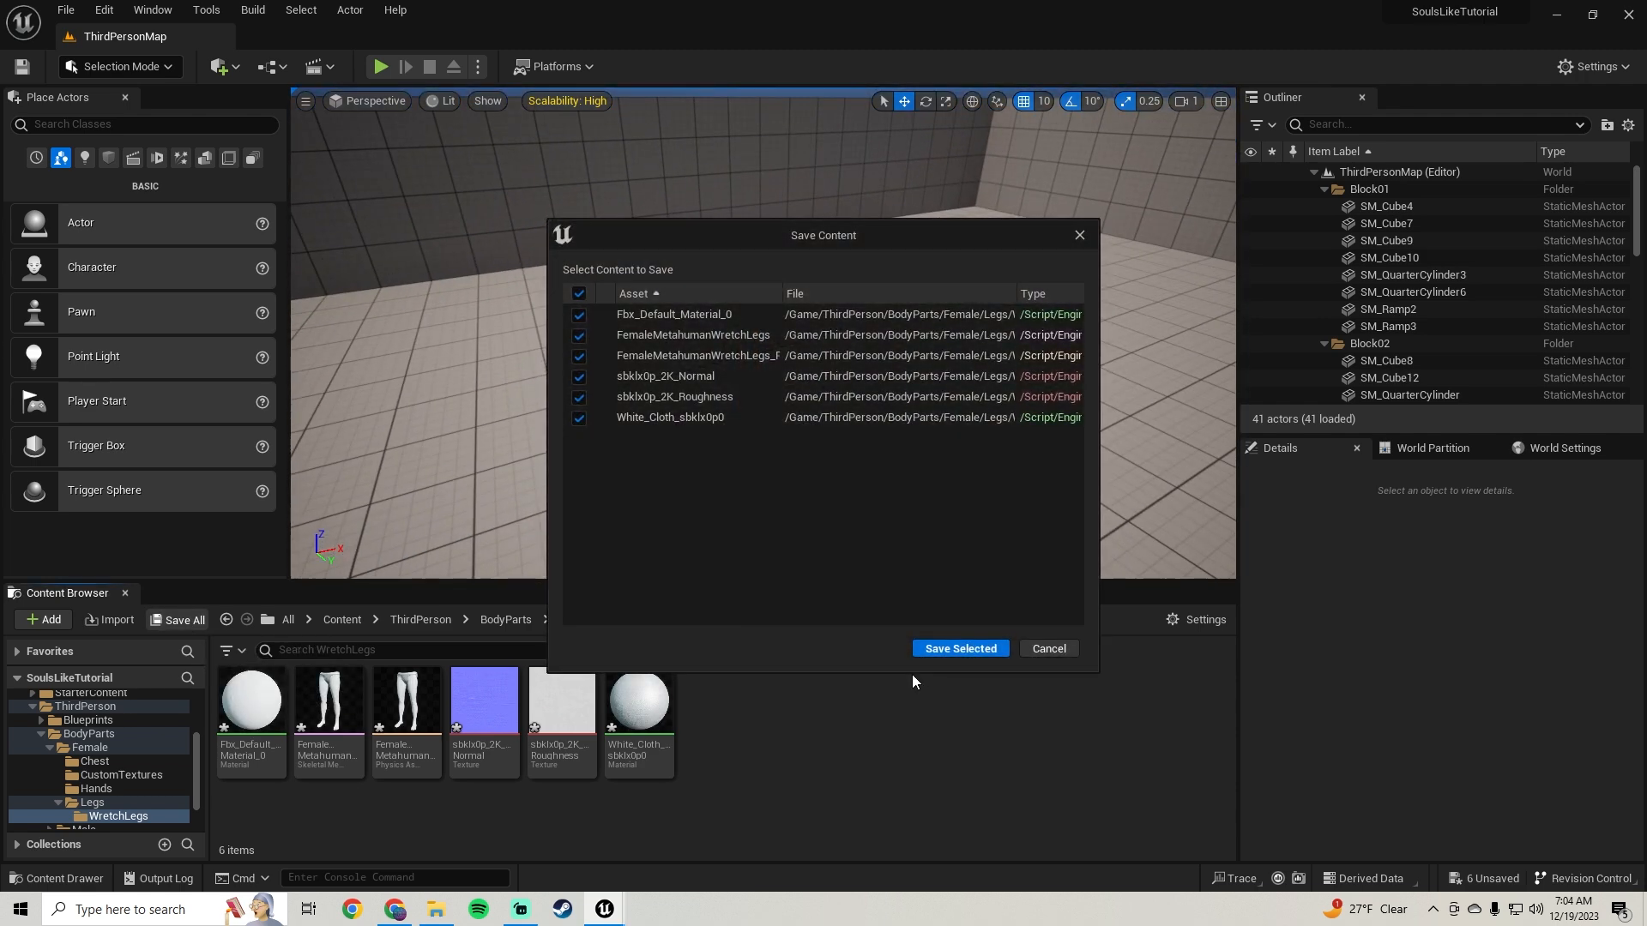
pyautogui.click(946, 647)
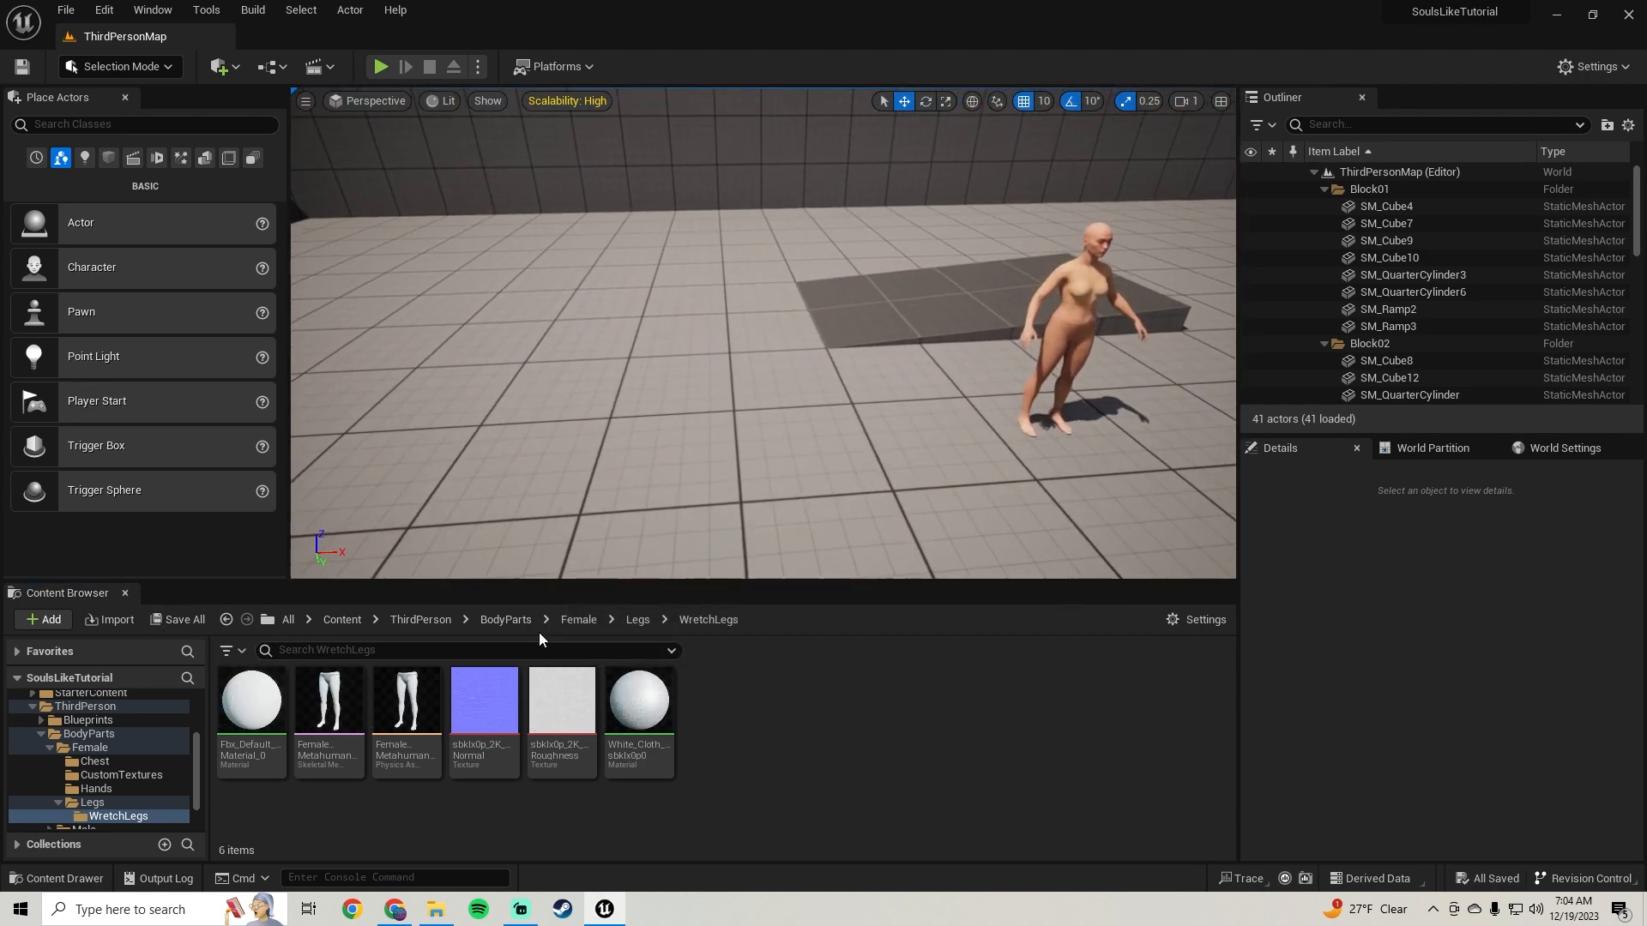
# Step: Place the FemaleMetahumanWretchLegs skeletal mesh in the level to inspect it and delete the placed actor
pyautogui.moveTo(328, 712); pyautogui.dragTo(597, 392)
pyautogui.moveTo(597, 392); pyautogui.dragTo(647, 381, button='right')
pyautogui.press('w')
pyautogui.press('s')
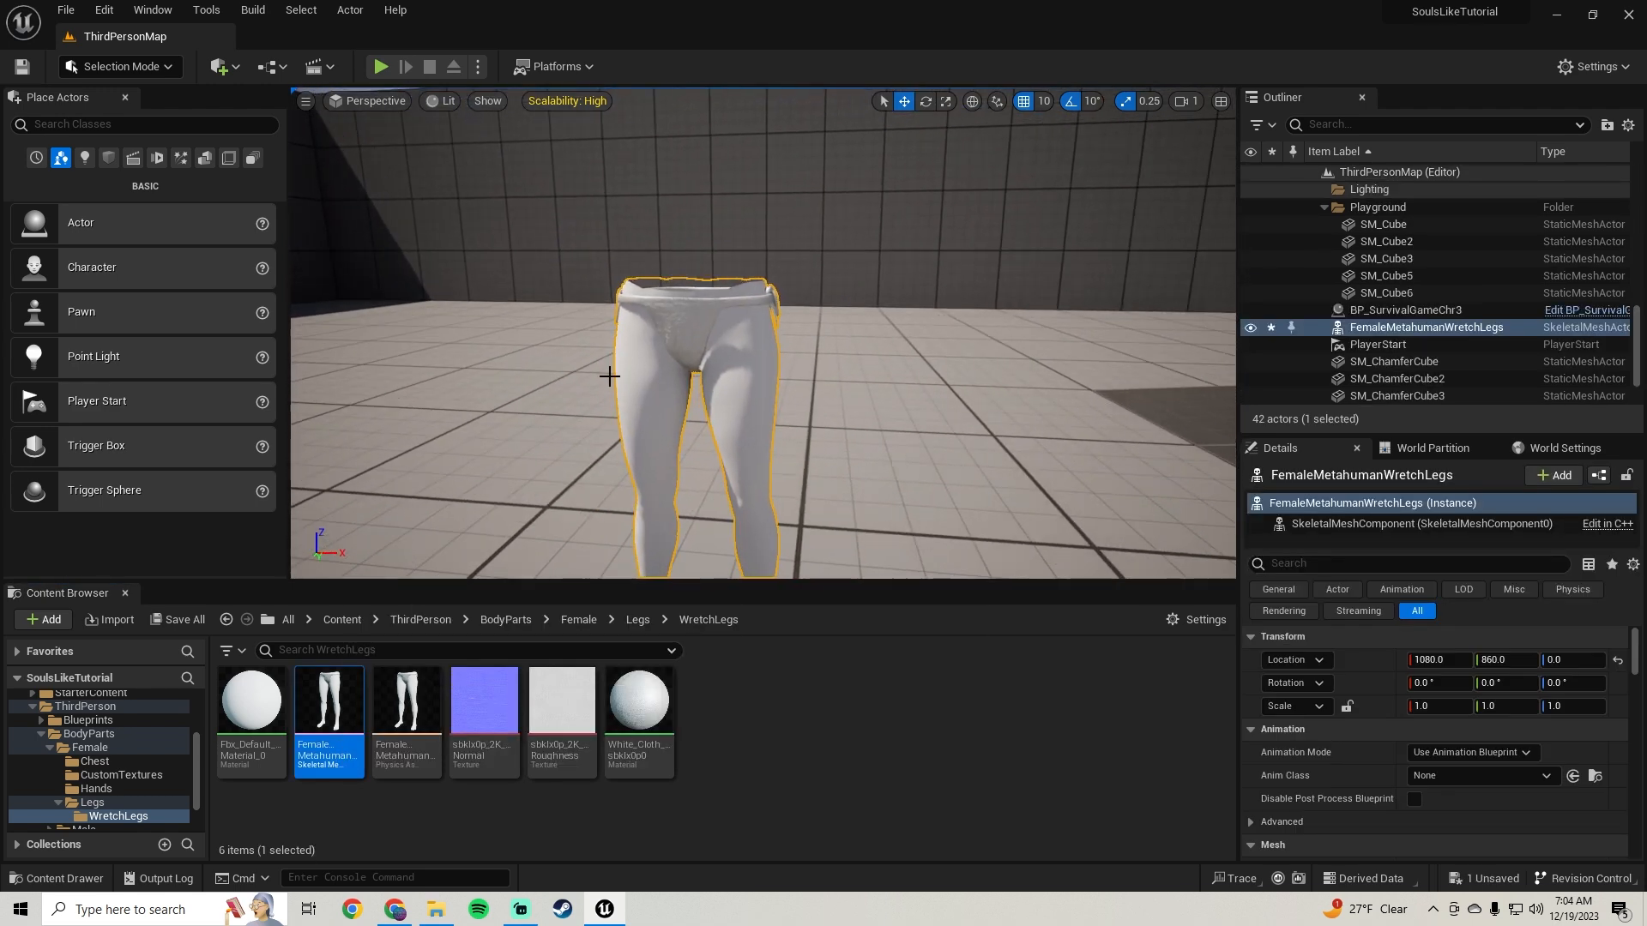
pyautogui.press('Delete')
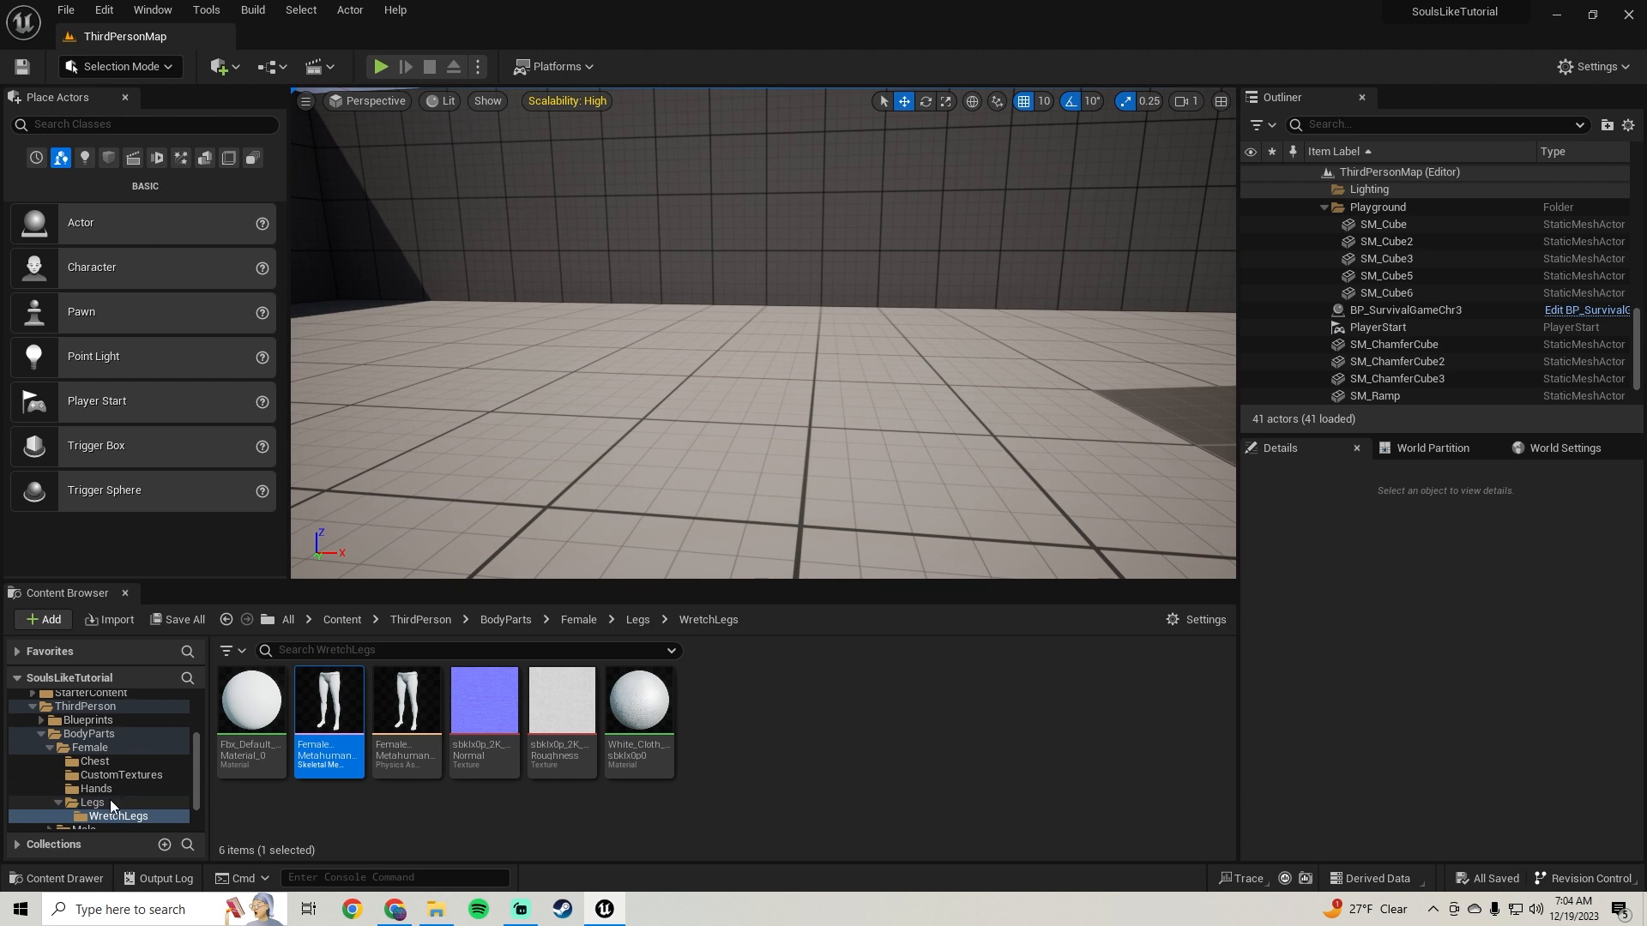
# Step: Create a folder named WretchChest inside ThirdPerson/BodyParts/Female/Chest and open it
pyautogui.click(95, 764)
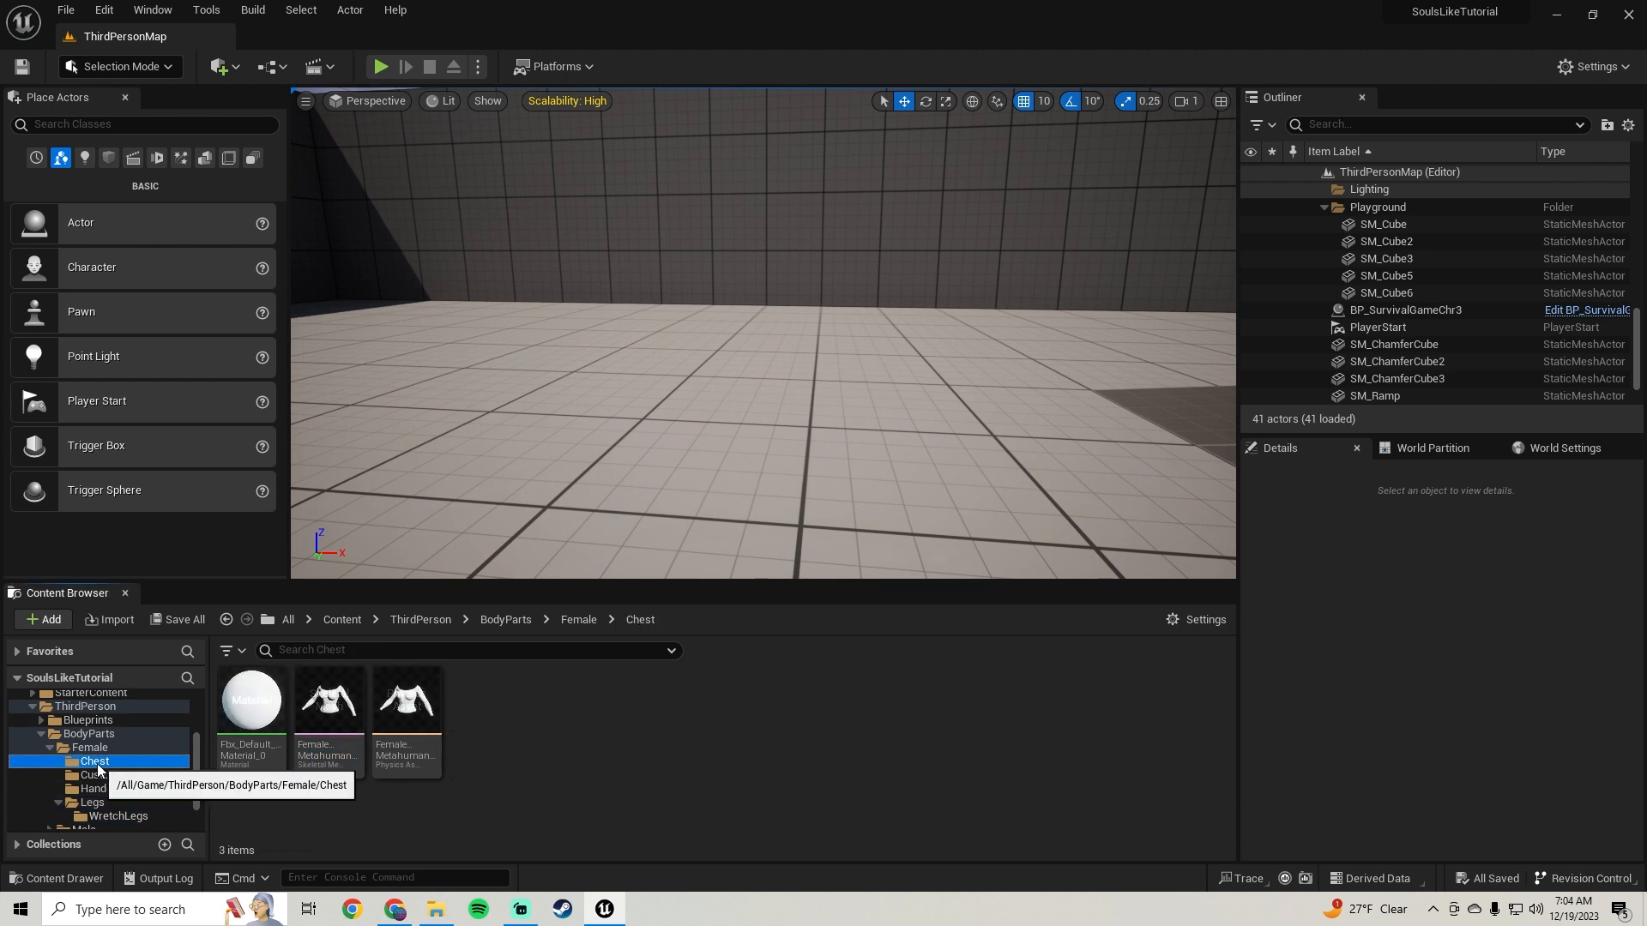
pyautogui.rightClick(522, 734)
pyautogui.click(629, 174)
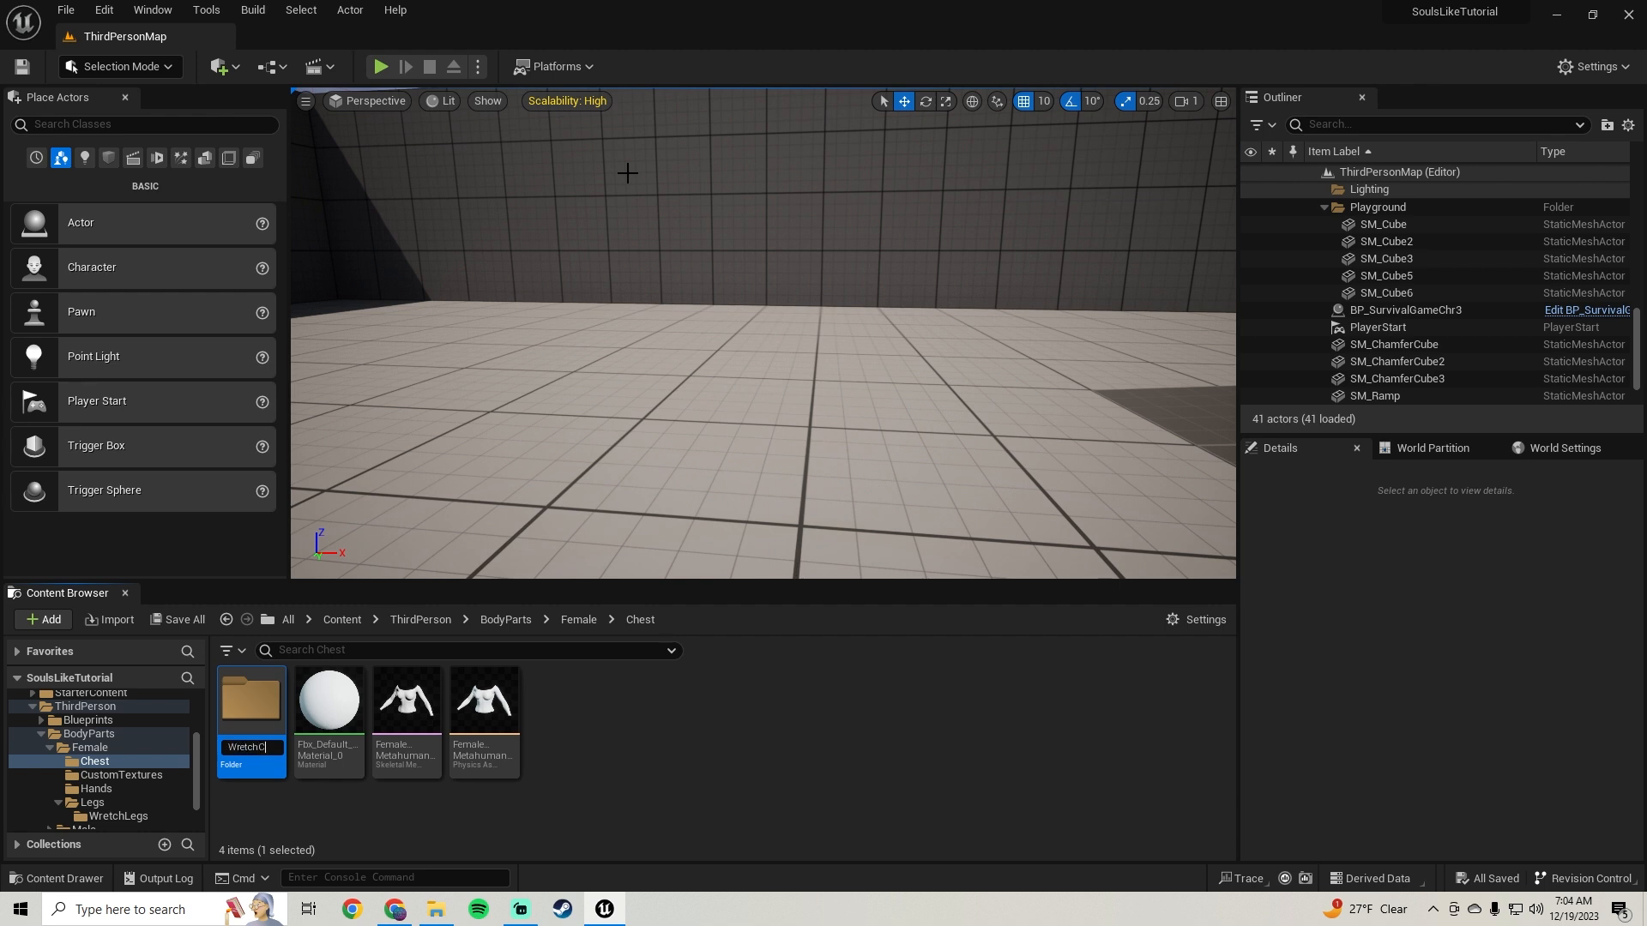
pyautogui.doubleClick(266, 712)
# Step: Import FemaleMetahumanWretchChest.fbx from the SoulsLike folder into WretchChest as a skeletal mesh using the metahuman_base_skel skeleton
pyautogui.click(434, 910)
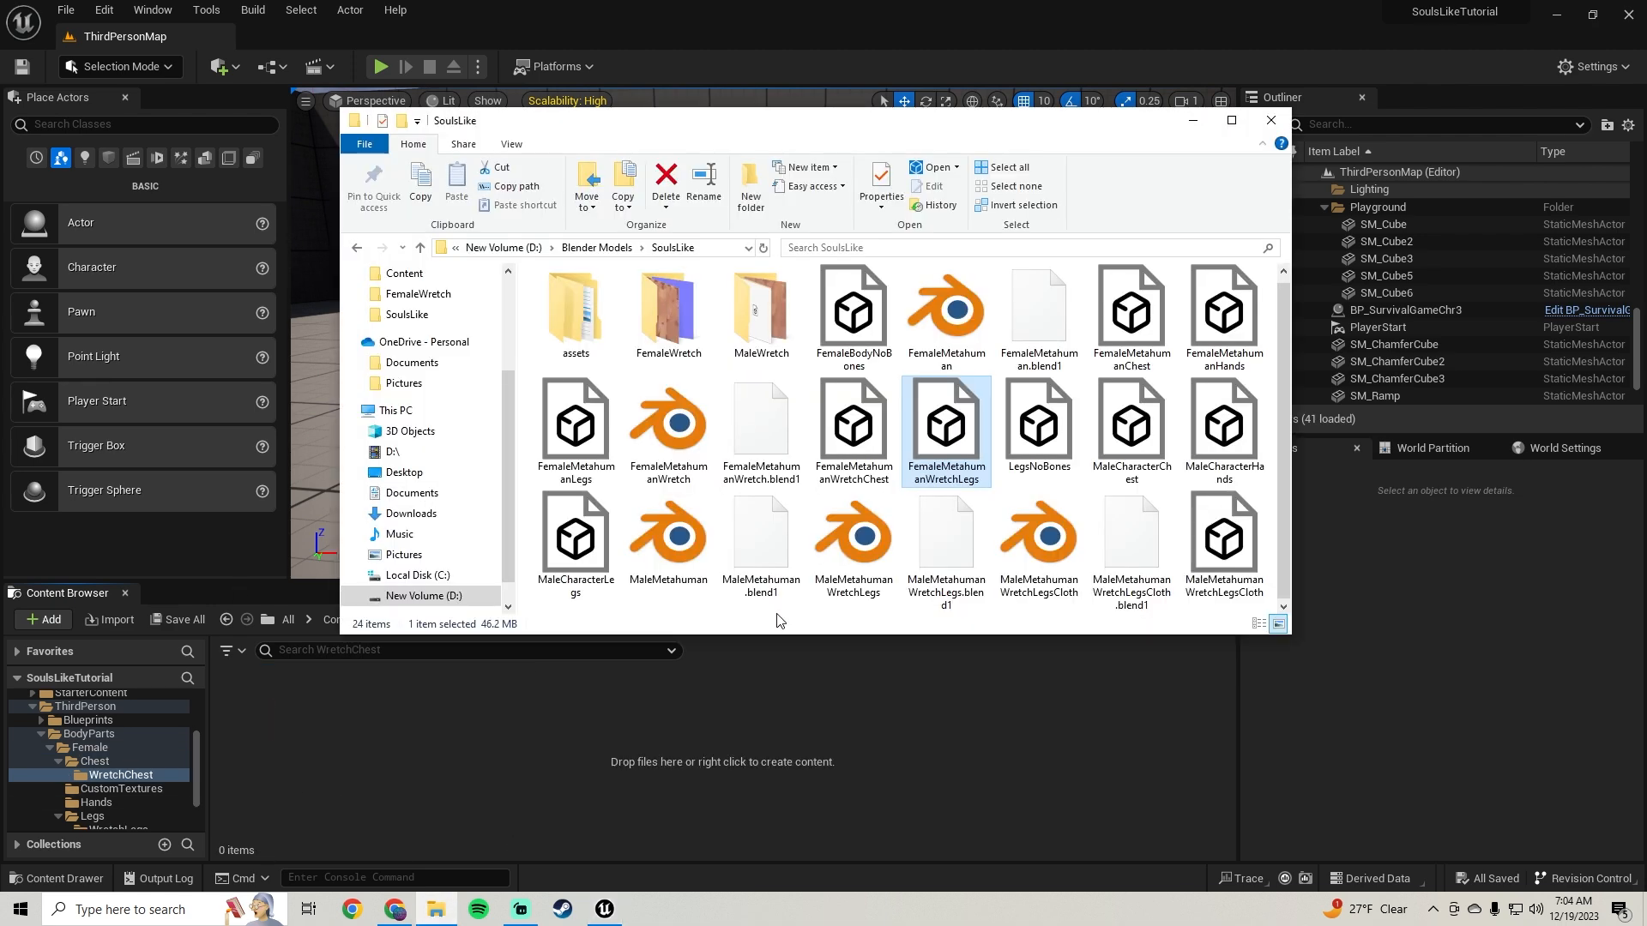
pyautogui.moveTo(858, 428); pyautogui.dragTo(497, 821)
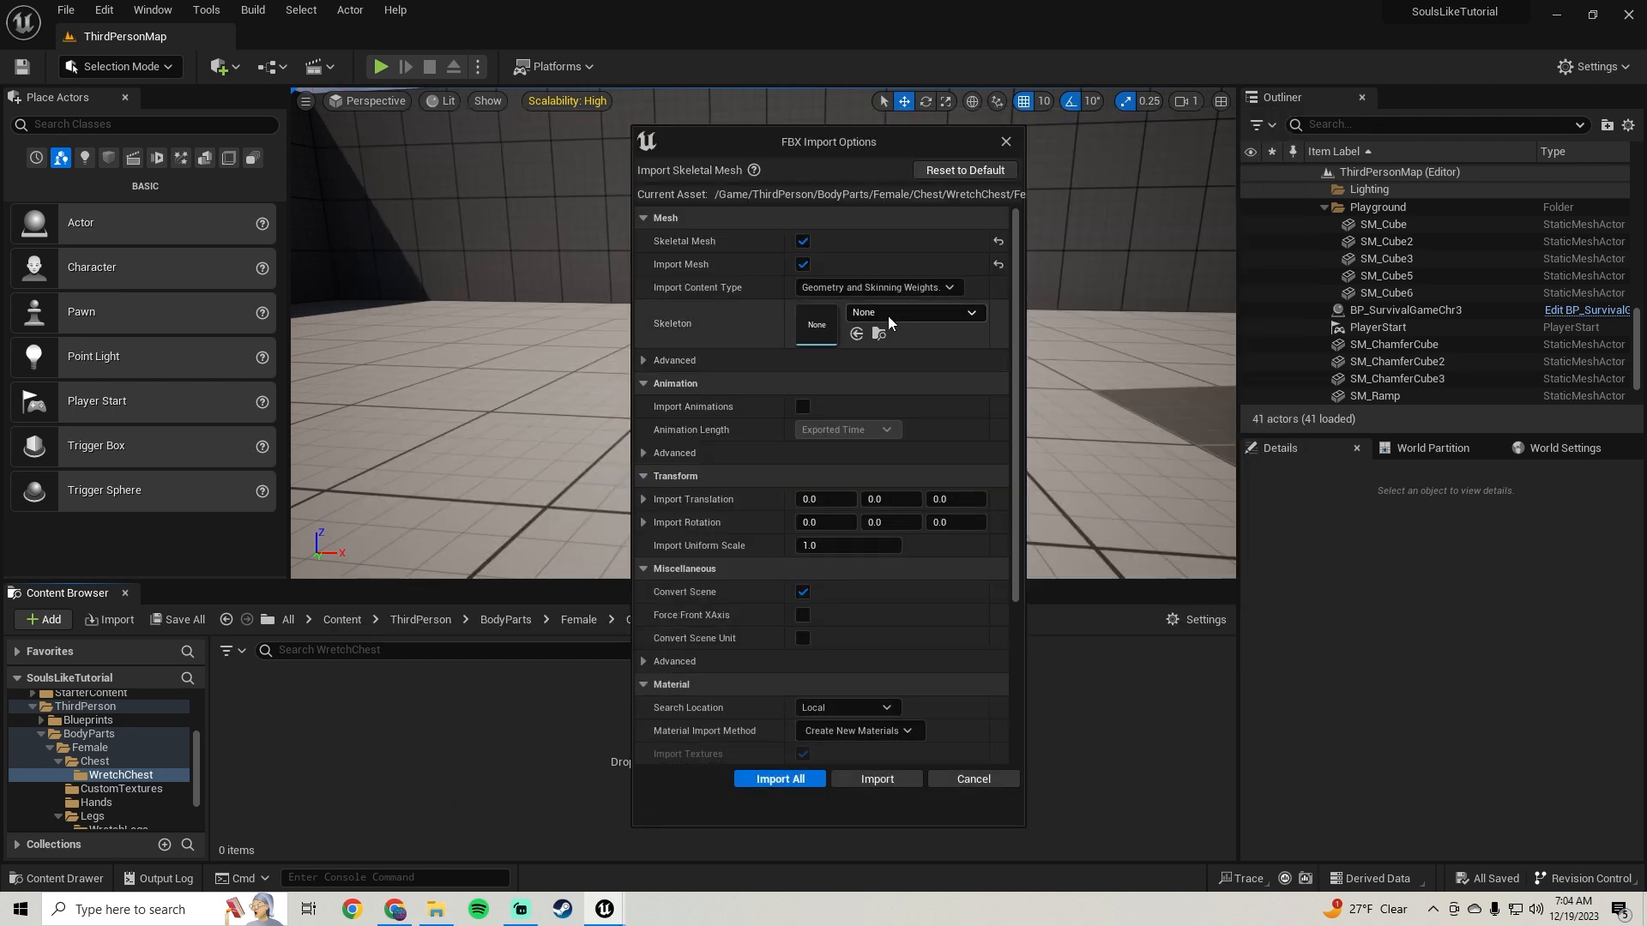
pyautogui.click(889, 314)
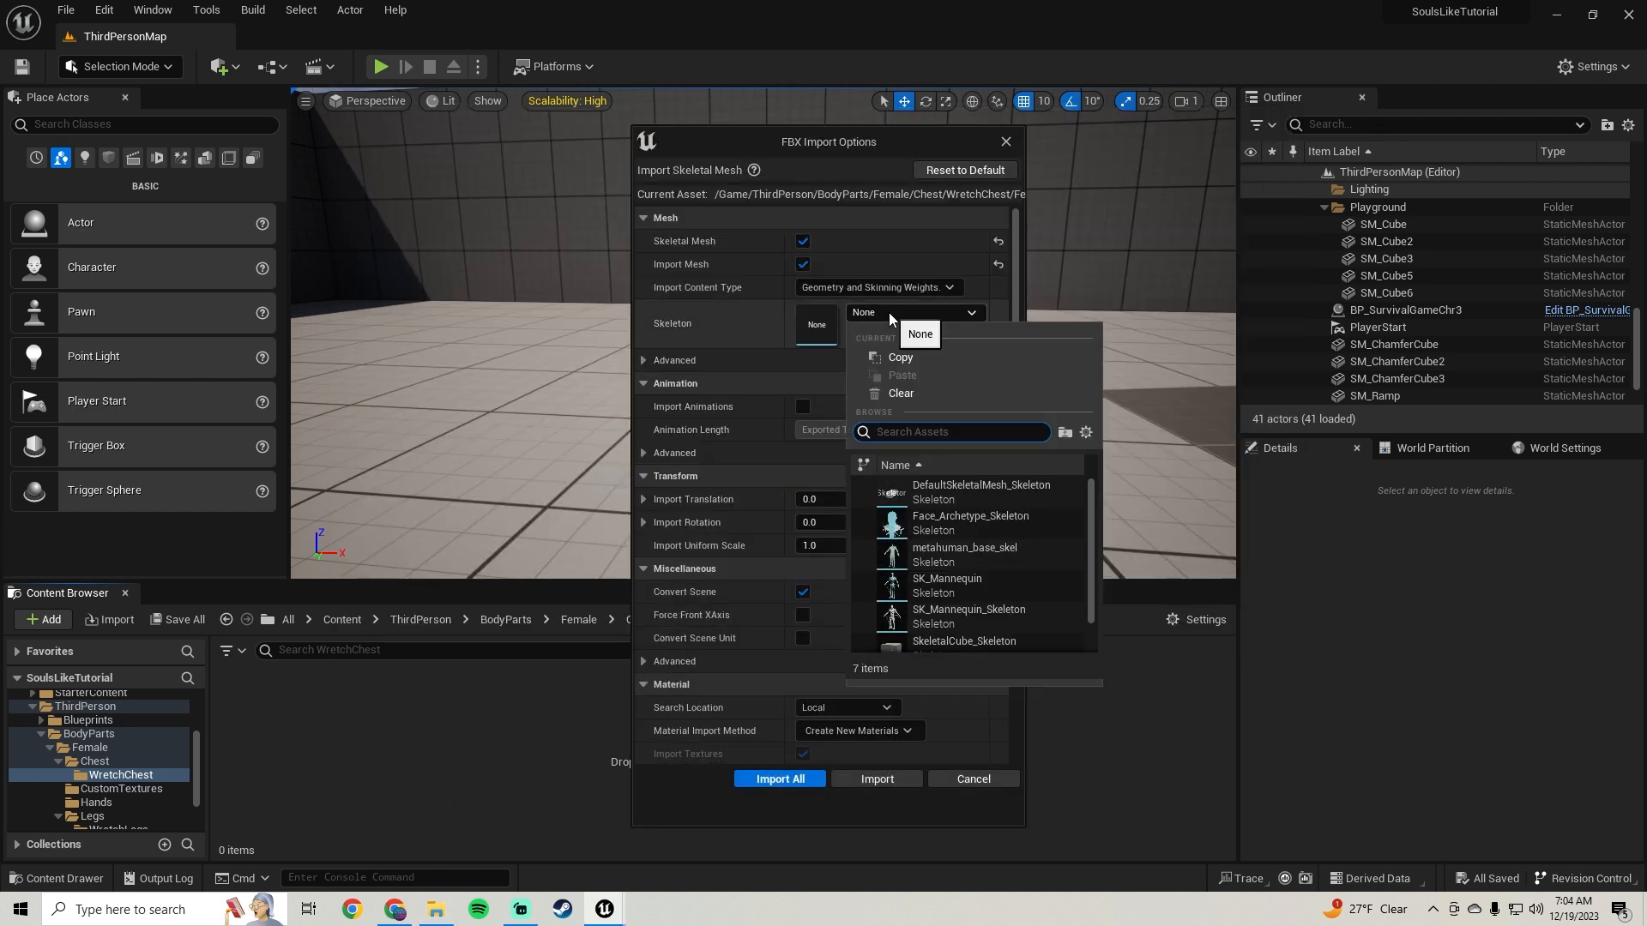
pyautogui.click(965, 556)
pyautogui.click(768, 780)
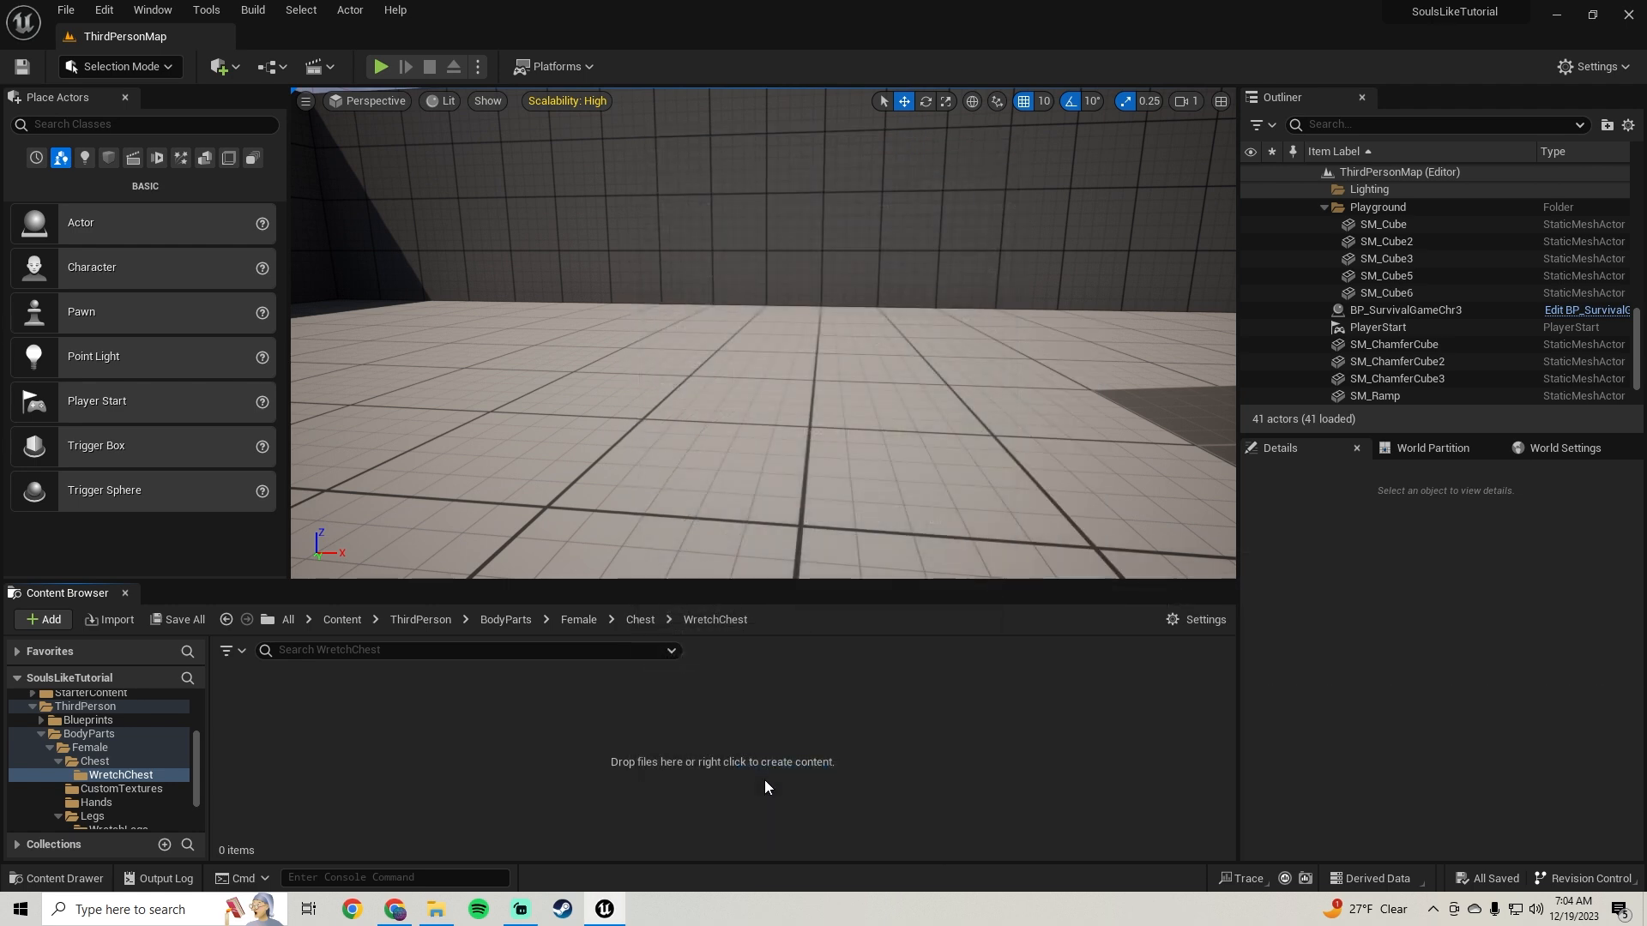
# Step: Save all the newly imported WretchChest assets
pyautogui.moveTo(599, 514); pyautogui.dragTo(526, 386, button='right')
pyautogui.click(183, 618)
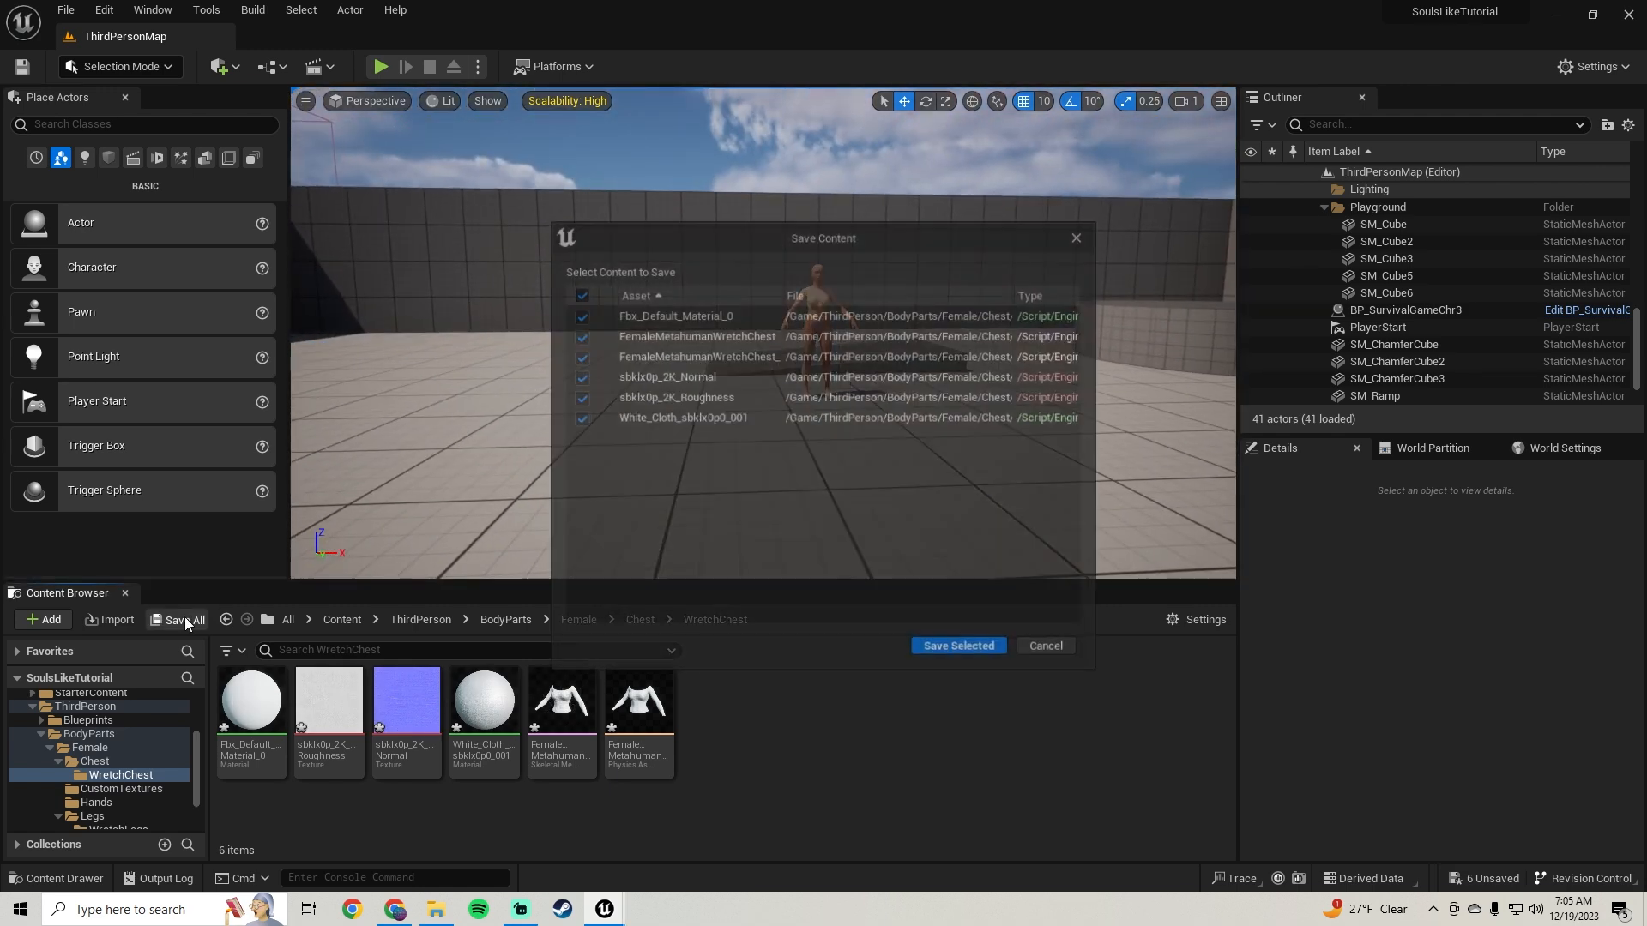
pyautogui.click(947, 645)
# Step: Place the FemaleMetahumanWretchChest skeletal mesh in the level to inspect it and delete the placed actor
pyautogui.moveTo(329, 709); pyautogui.dragTo(588, 479)
pyautogui.press('f')
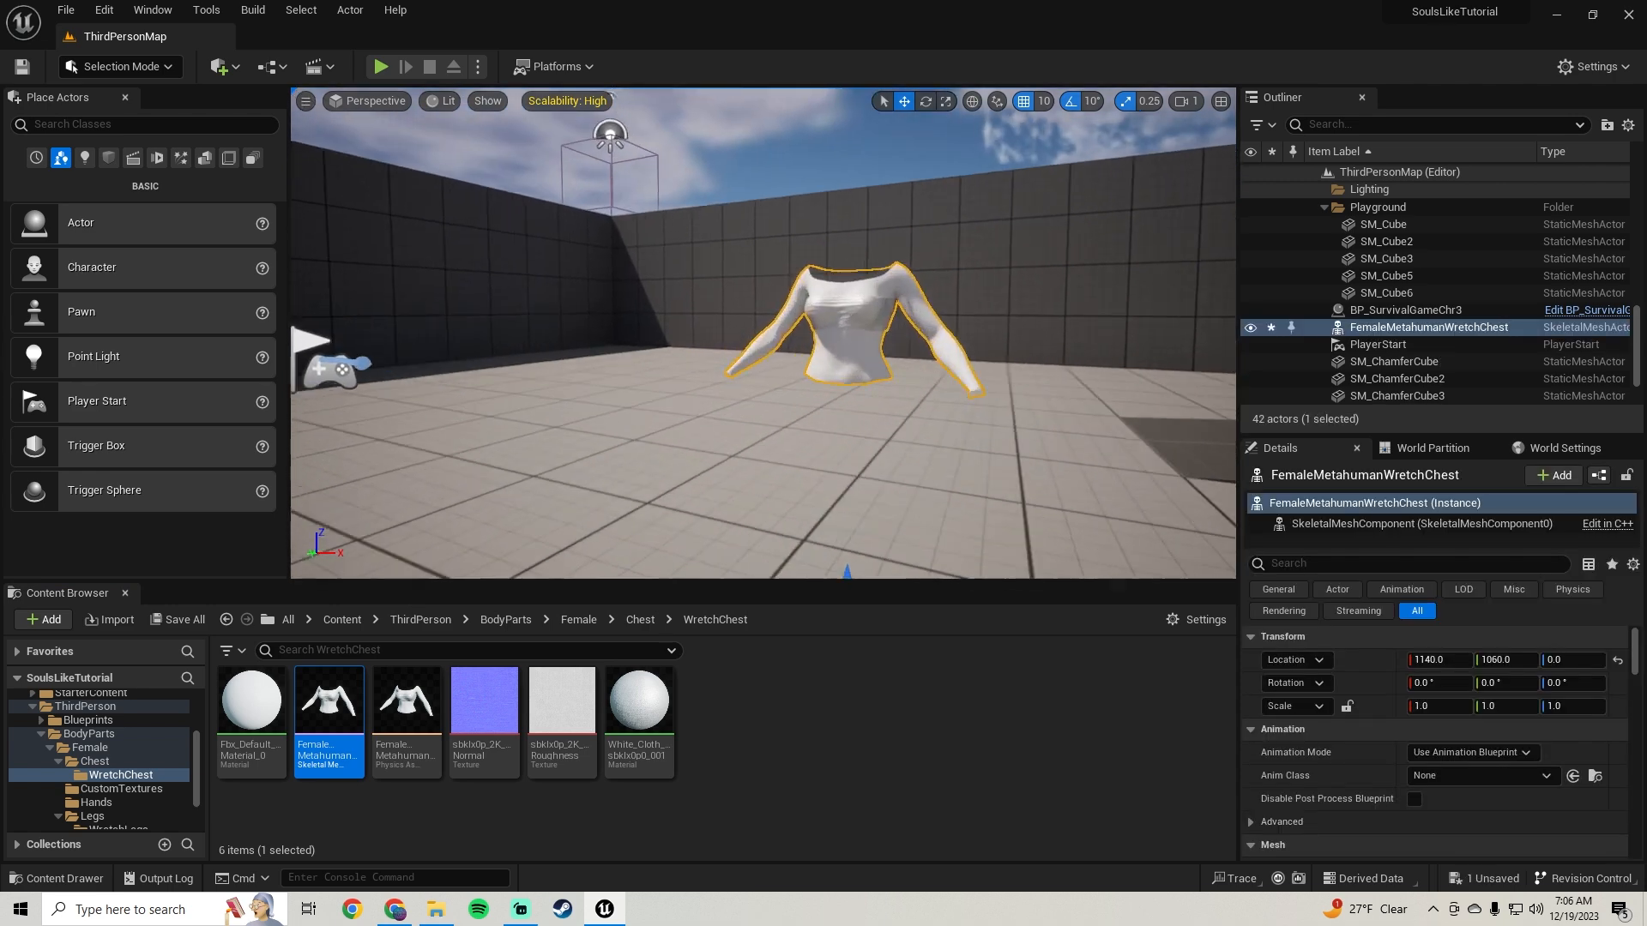
pyautogui.scroll(-5, 771, 342)
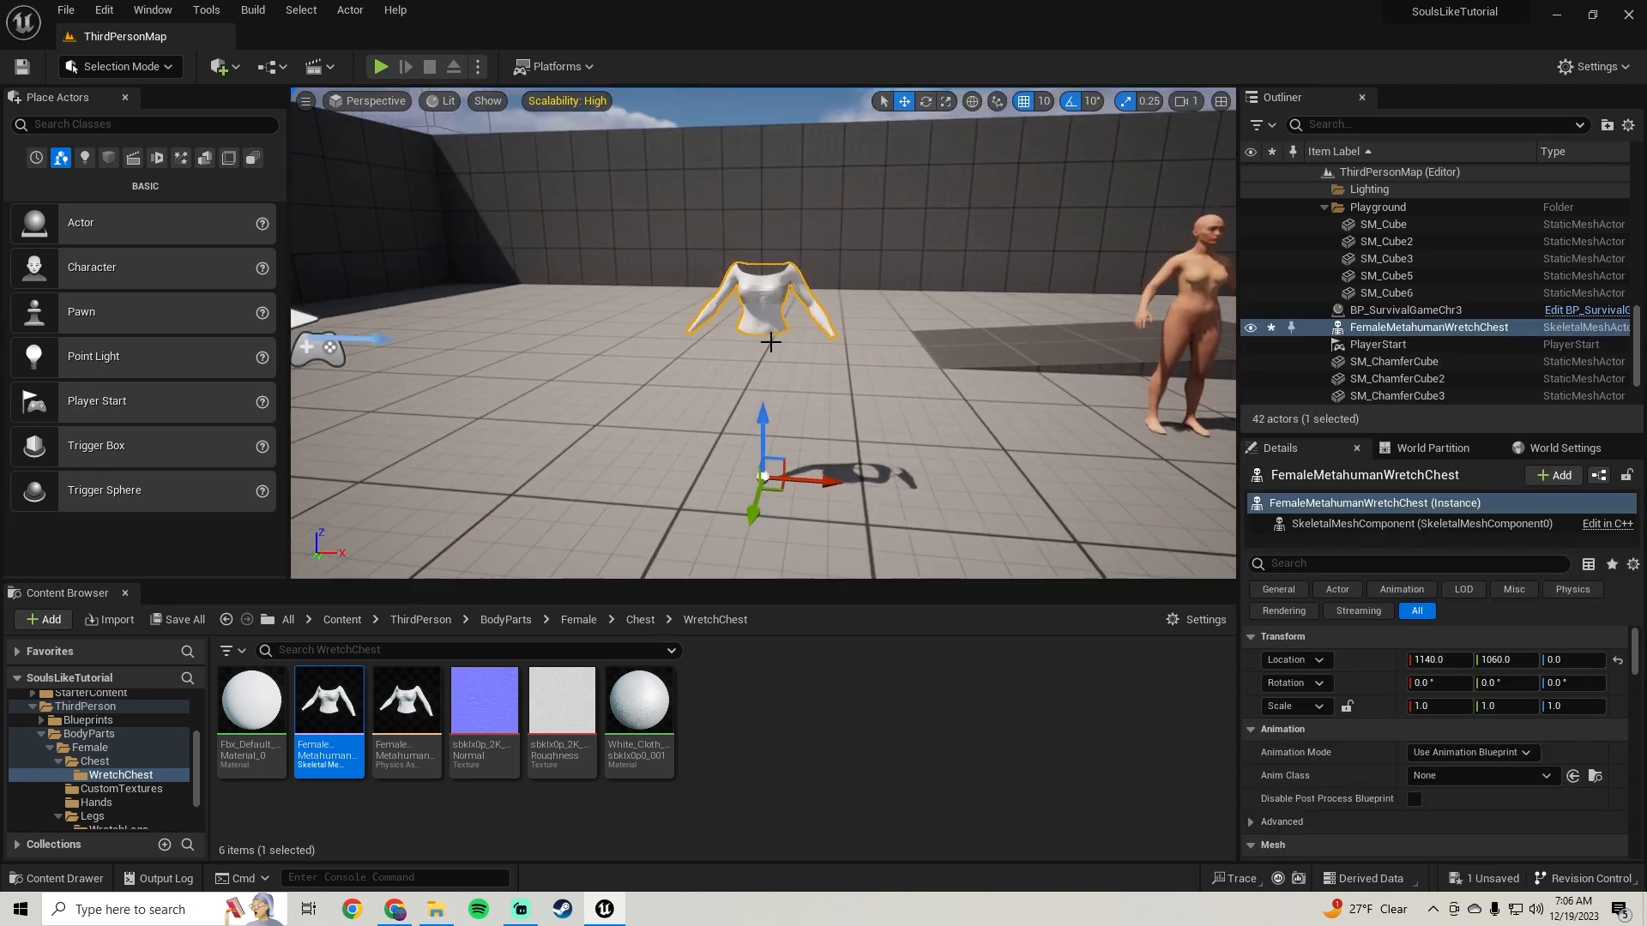
pyautogui.press('Delete')
# Step: Select the female character in the level and open its BP_SurvivalGameChr3 blueprint, keeping the WretchChest assets accessible
pyautogui.moveTo(733, 349); pyautogui.dragTo(970, 331, button='right')
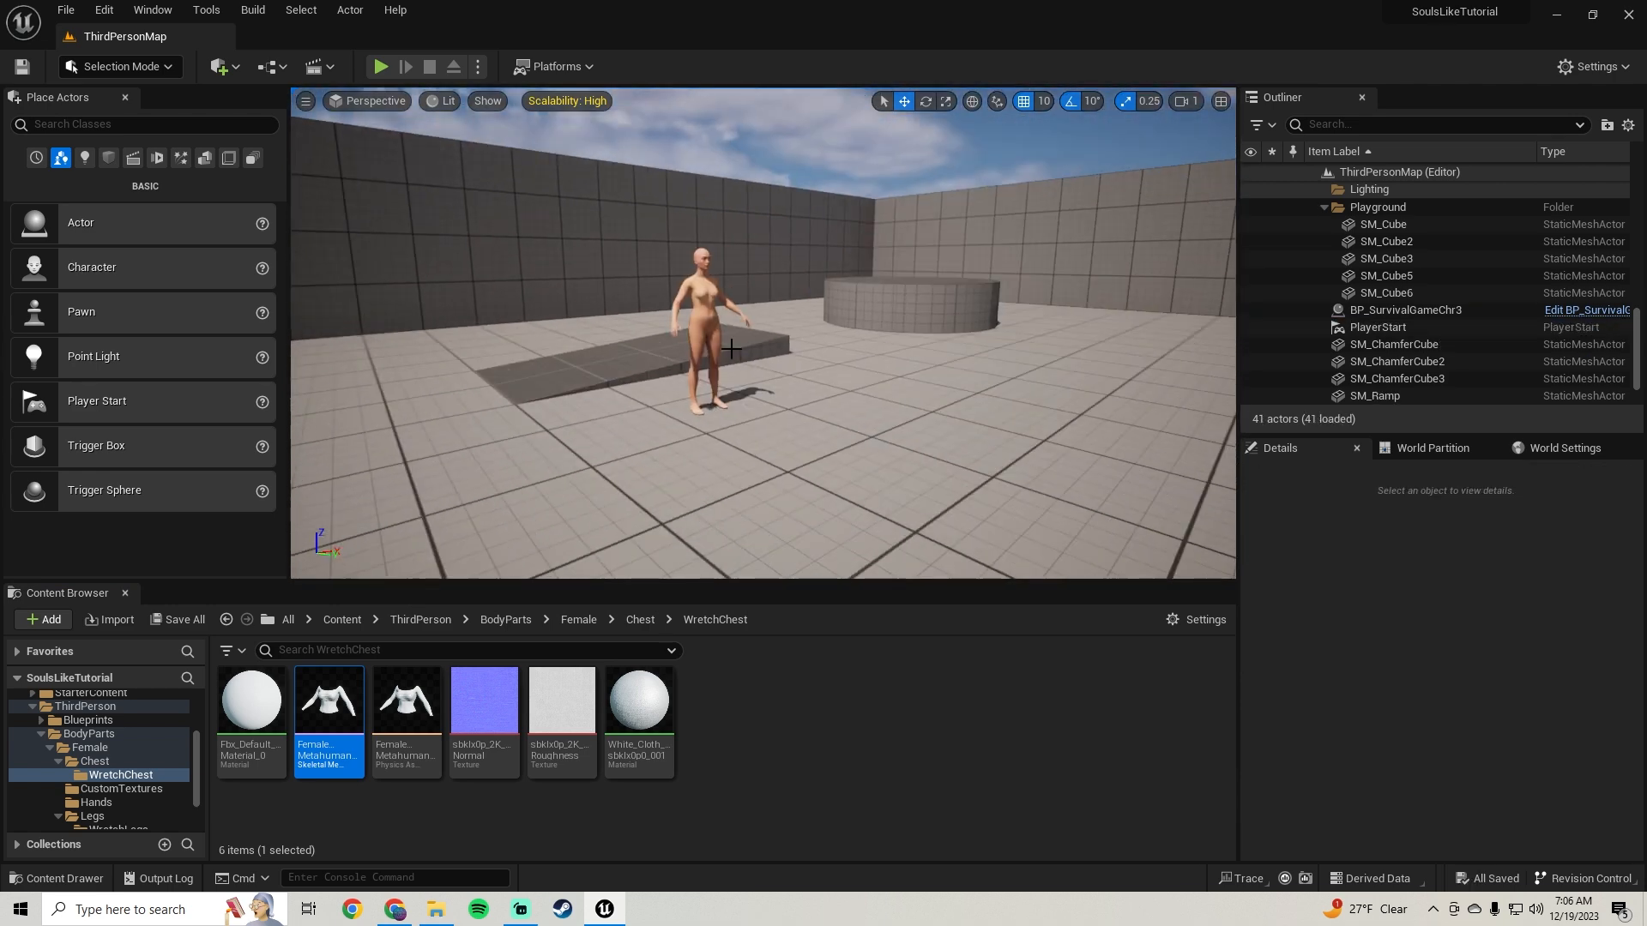
pyautogui.click(693, 307)
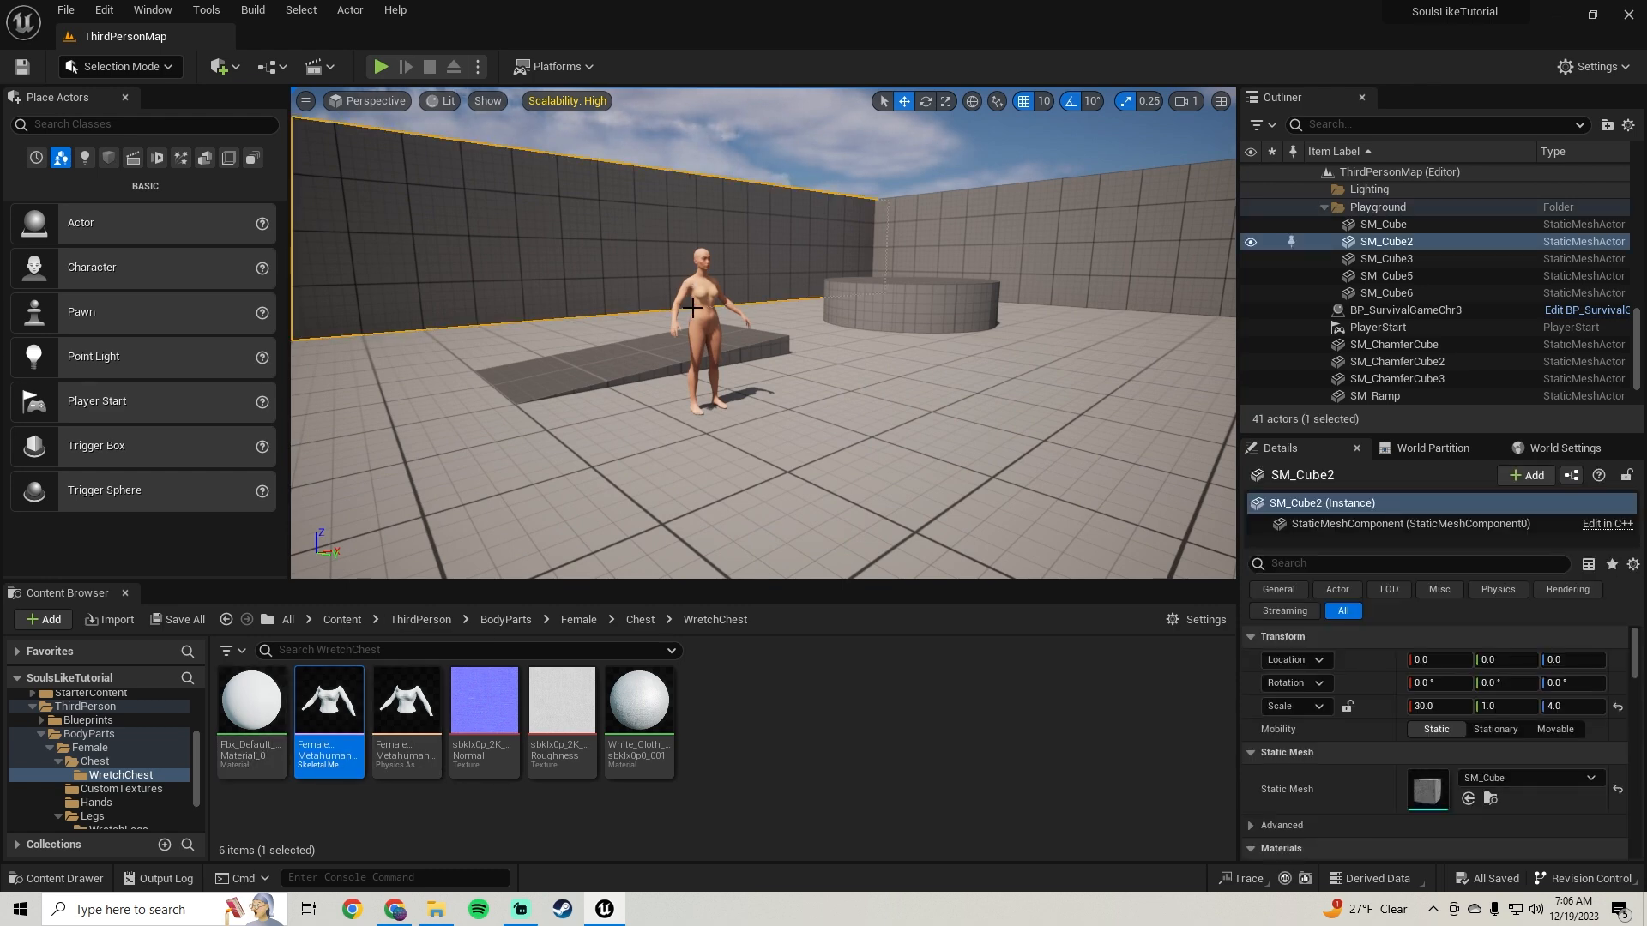
pyautogui.click(706, 294)
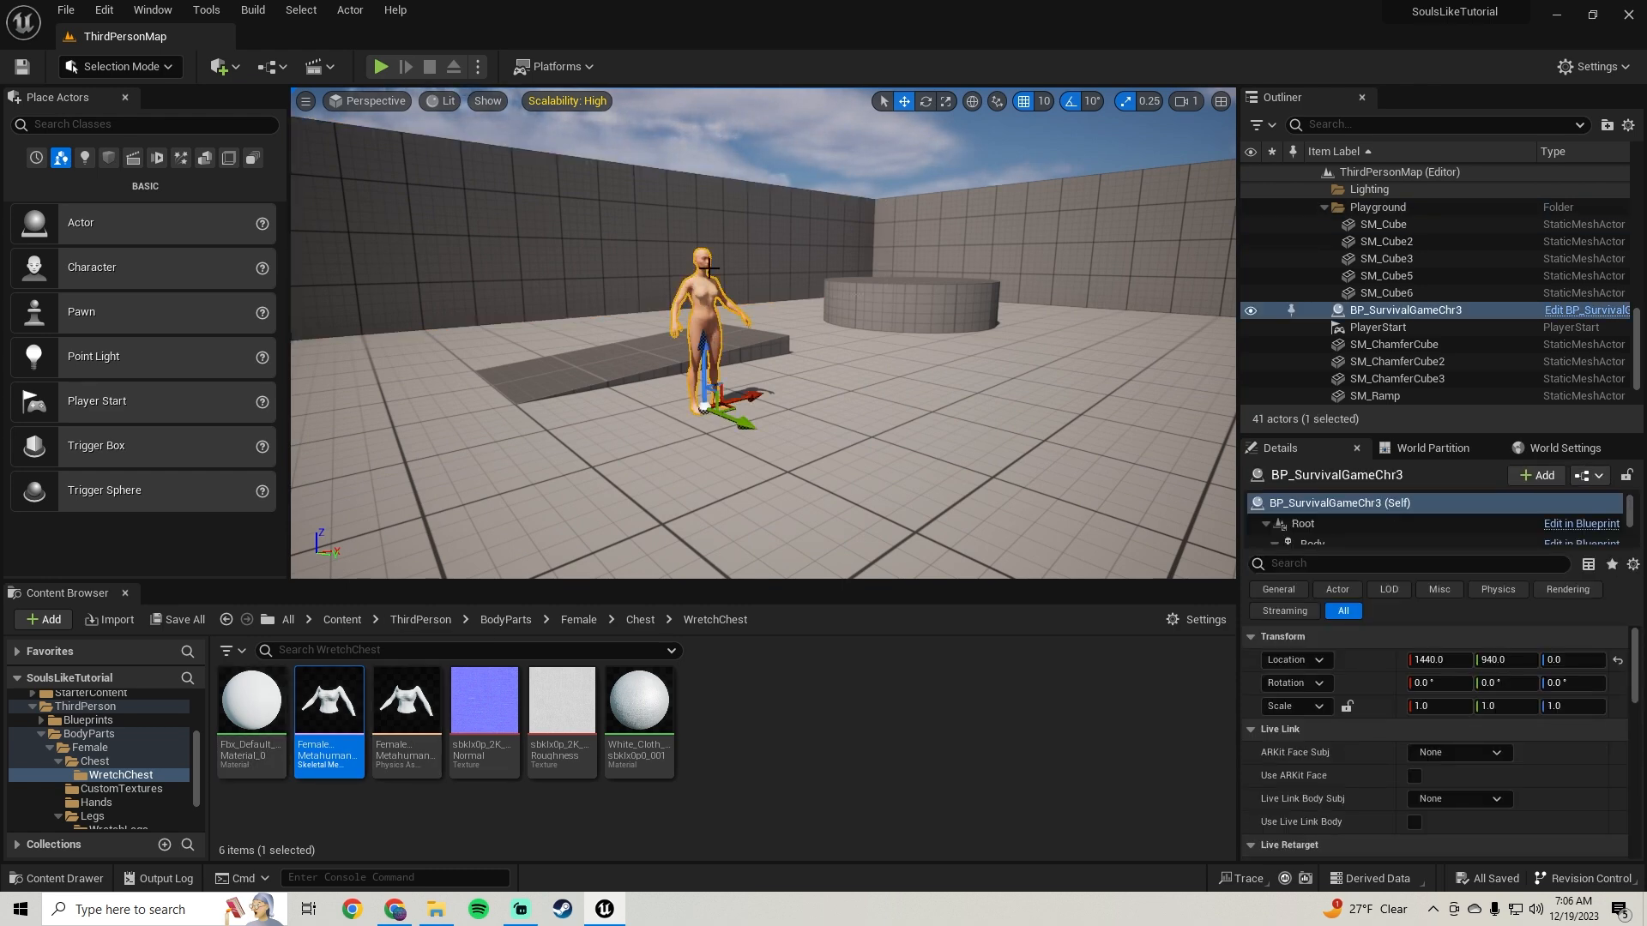
pyautogui.click(1571, 313)
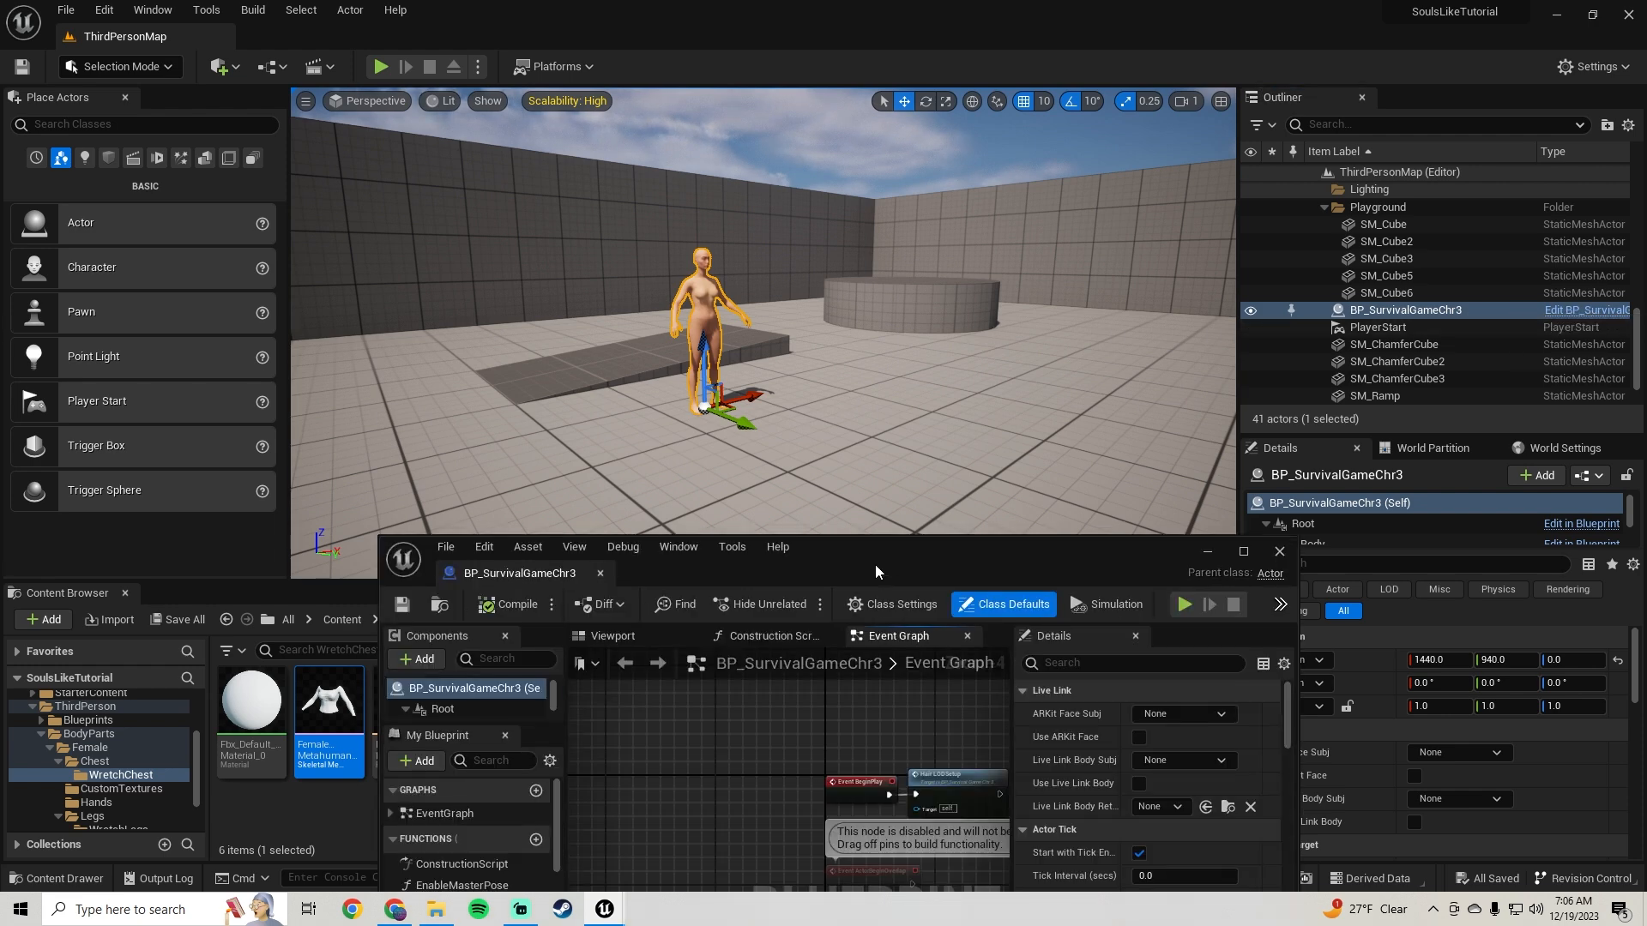
pyautogui.moveTo(875, 564); pyautogui.dragTo(855, 230)
pyautogui.moveTo(1048, 202); pyautogui.dragTo(1049, 92)
# Step: Assign FemaleMetahumanWretchChest as the Torso component's skeletal mesh and frame the character in the level
pyautogui.scroll(-3, 446, 270)
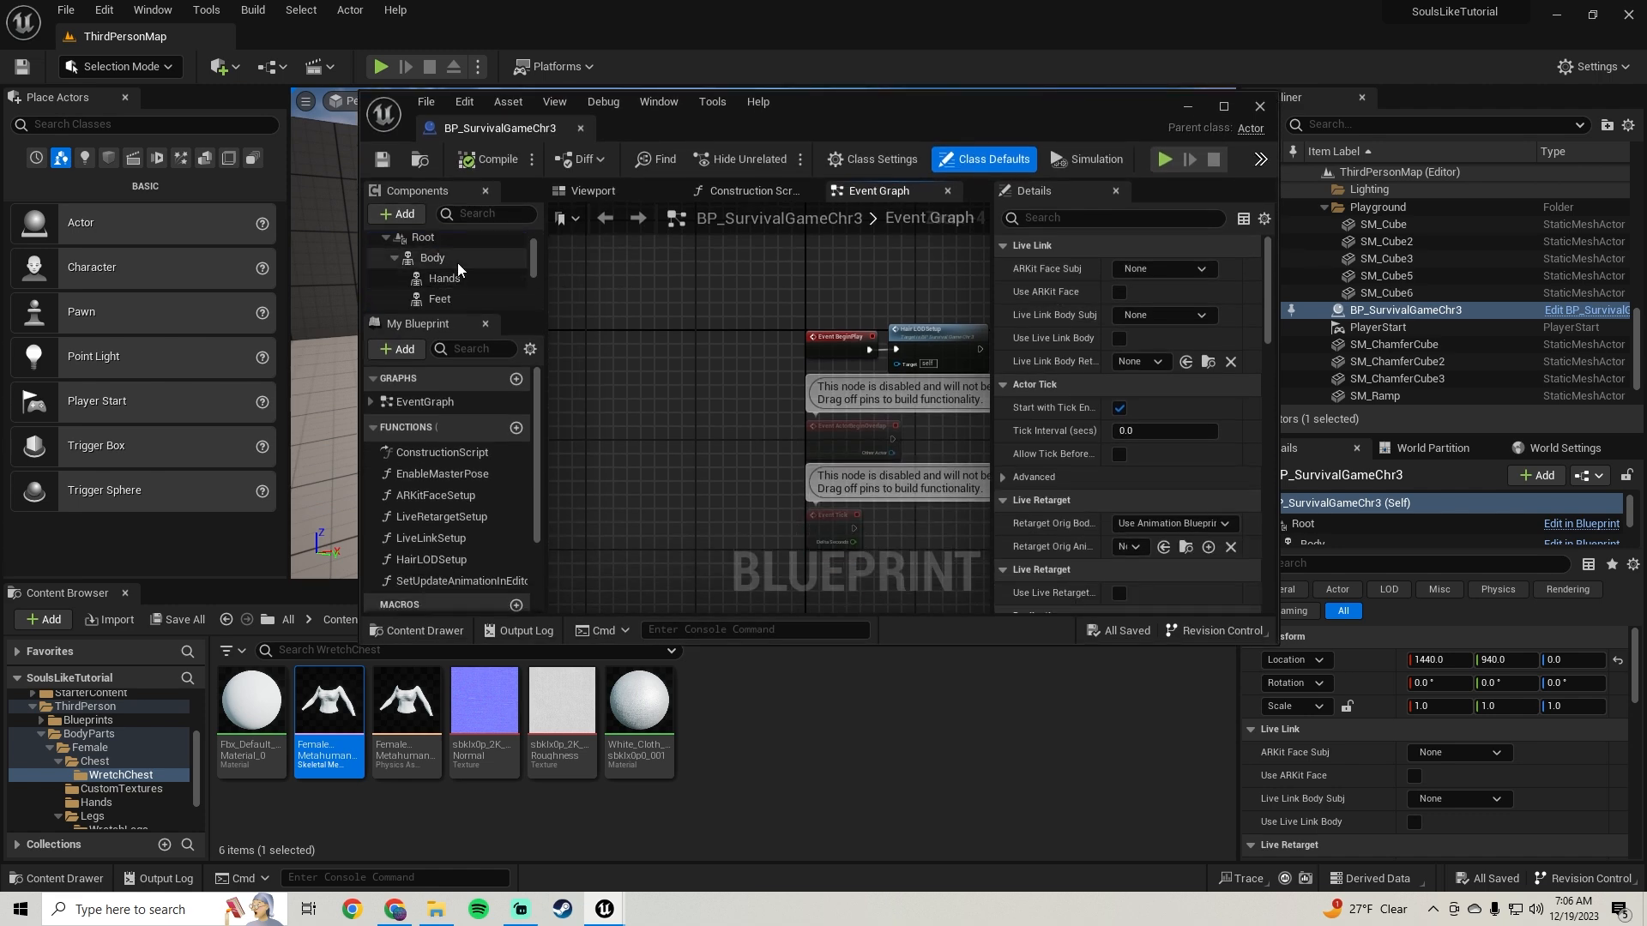
pyautogui.click(475, 259)
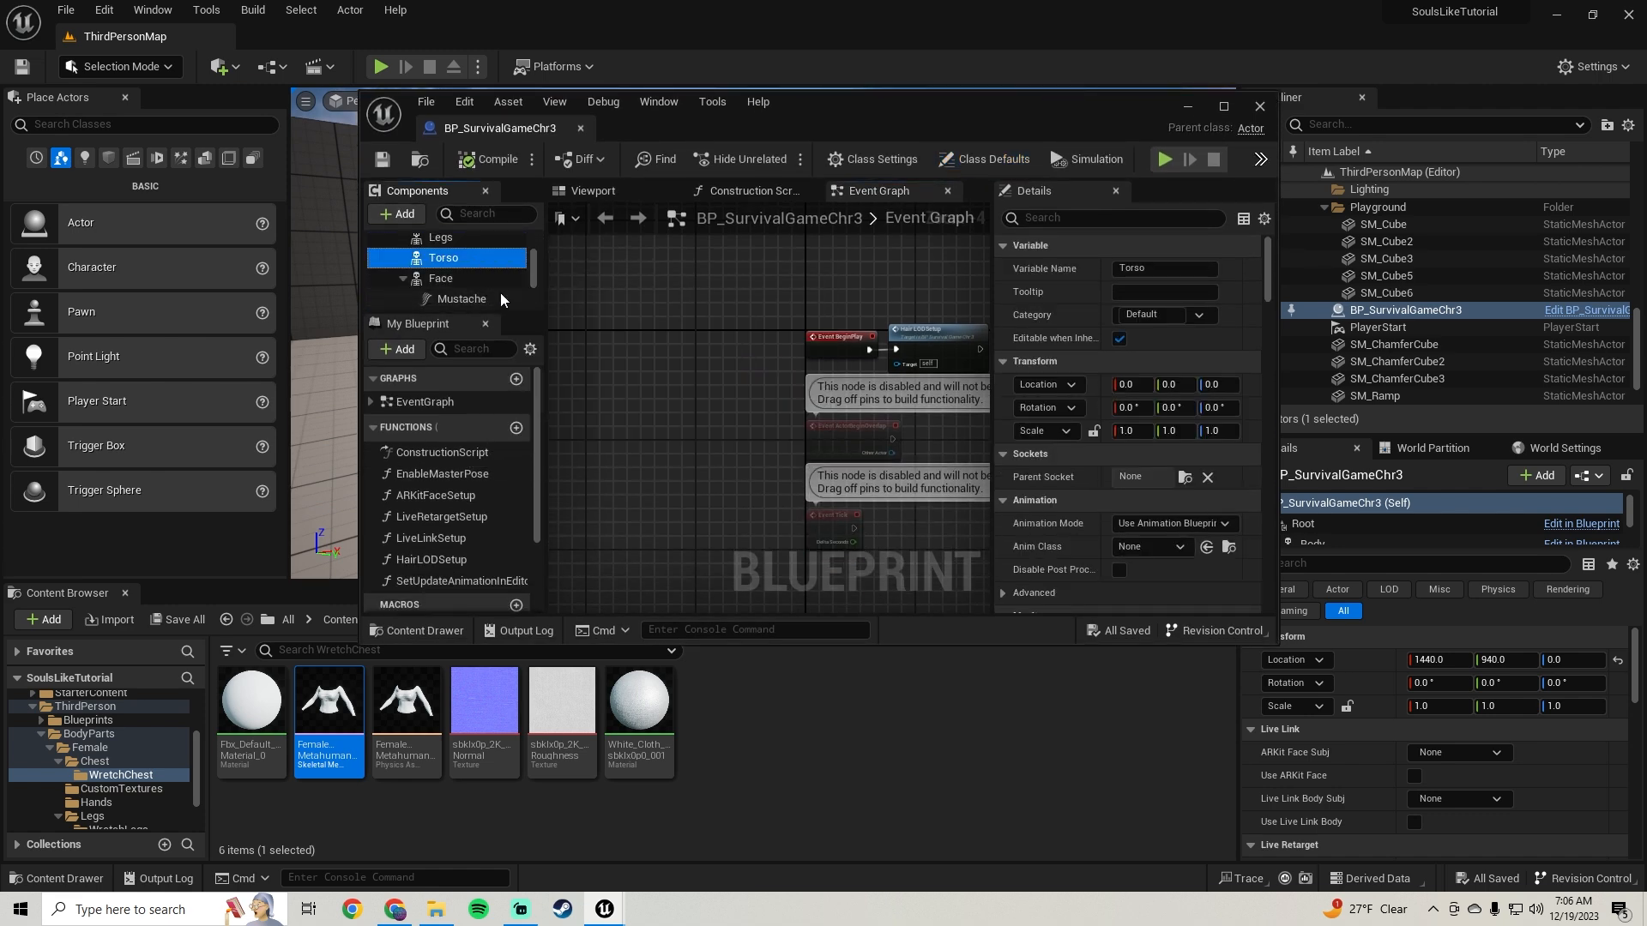
pyautogui.scroll(-4, 1022, 348)
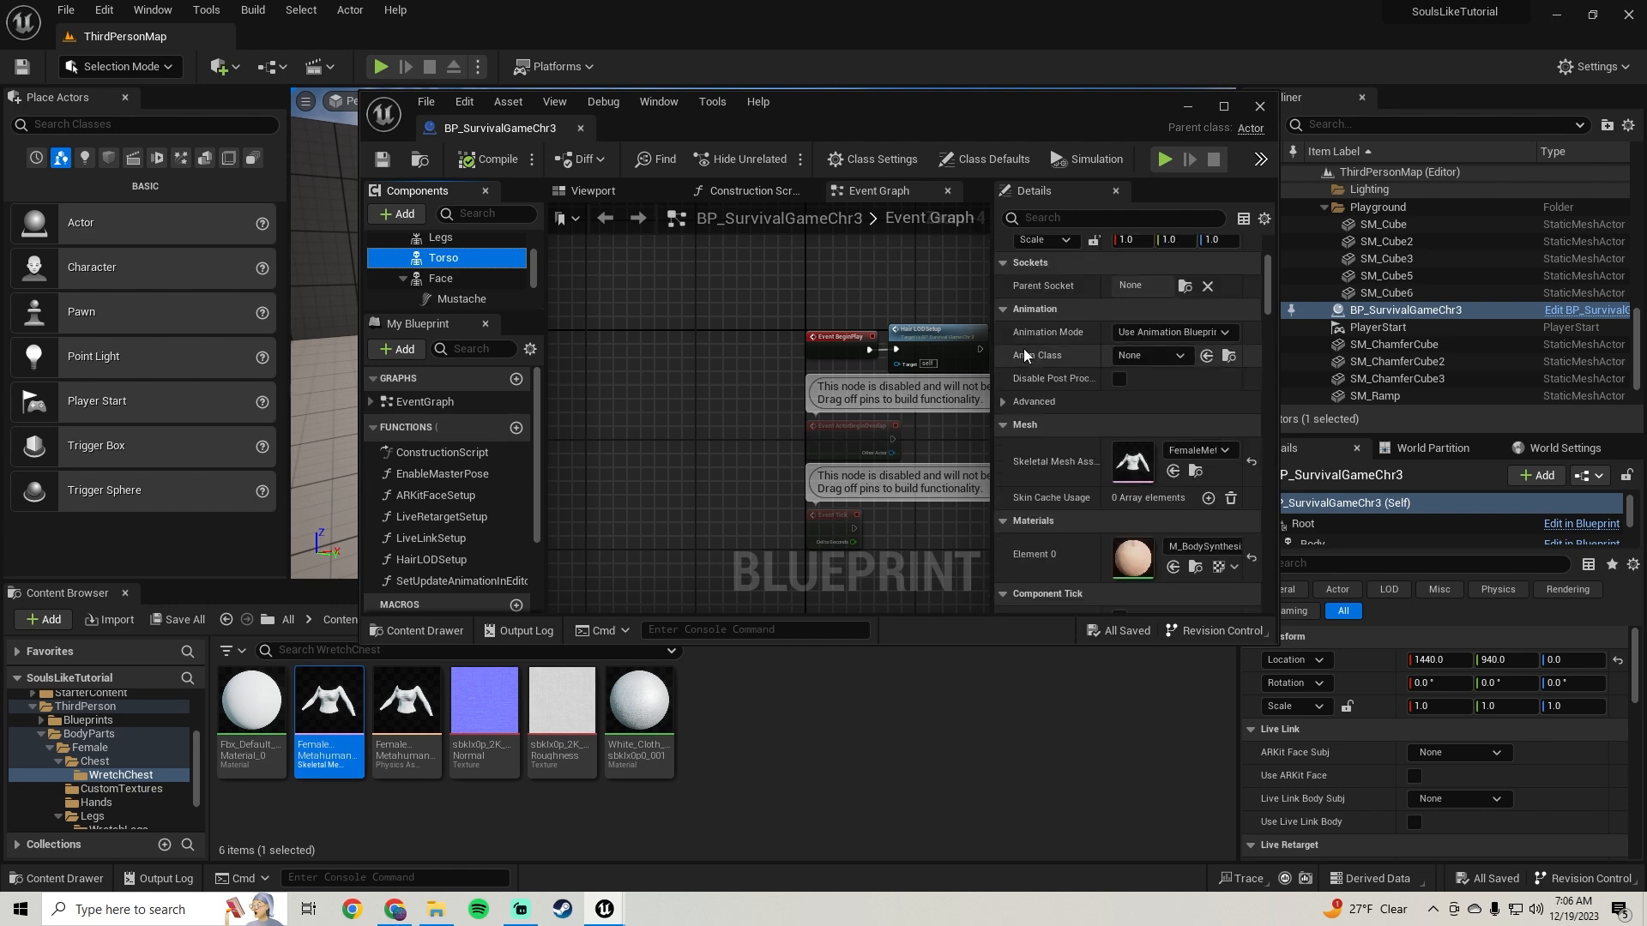
pyautogui.moveTo(335, 764); pyautogui.dragTo(1131, 464)
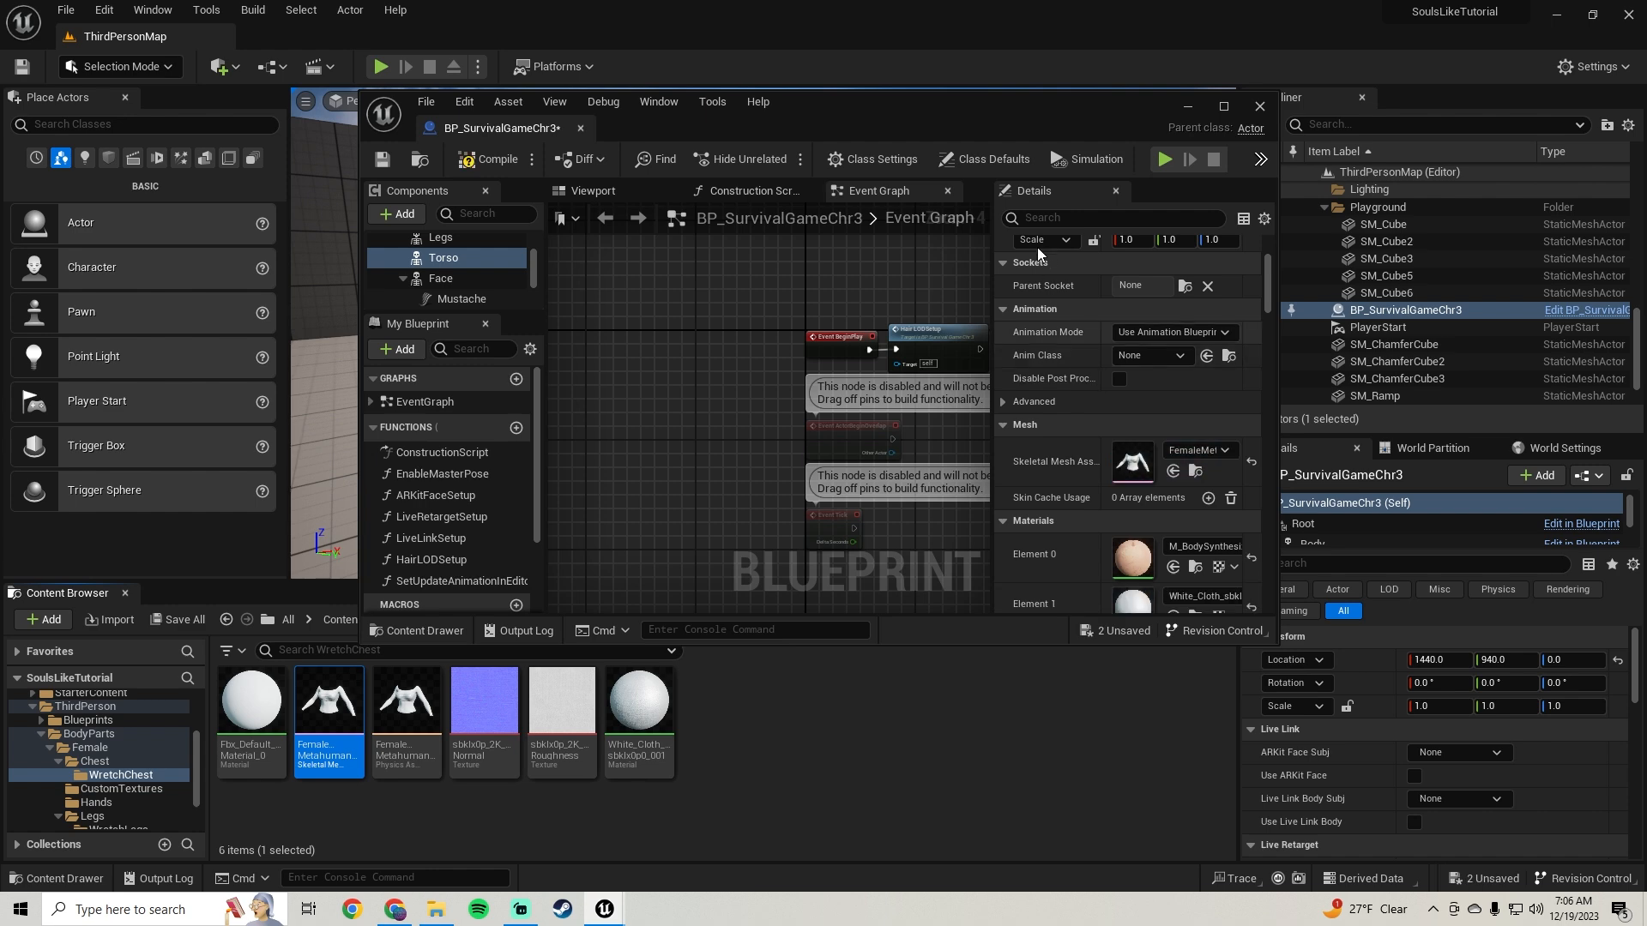
pyautogui.moveTo(952, 121); pyautogui.dragTo(951, 405)
pyautogui.press('f')
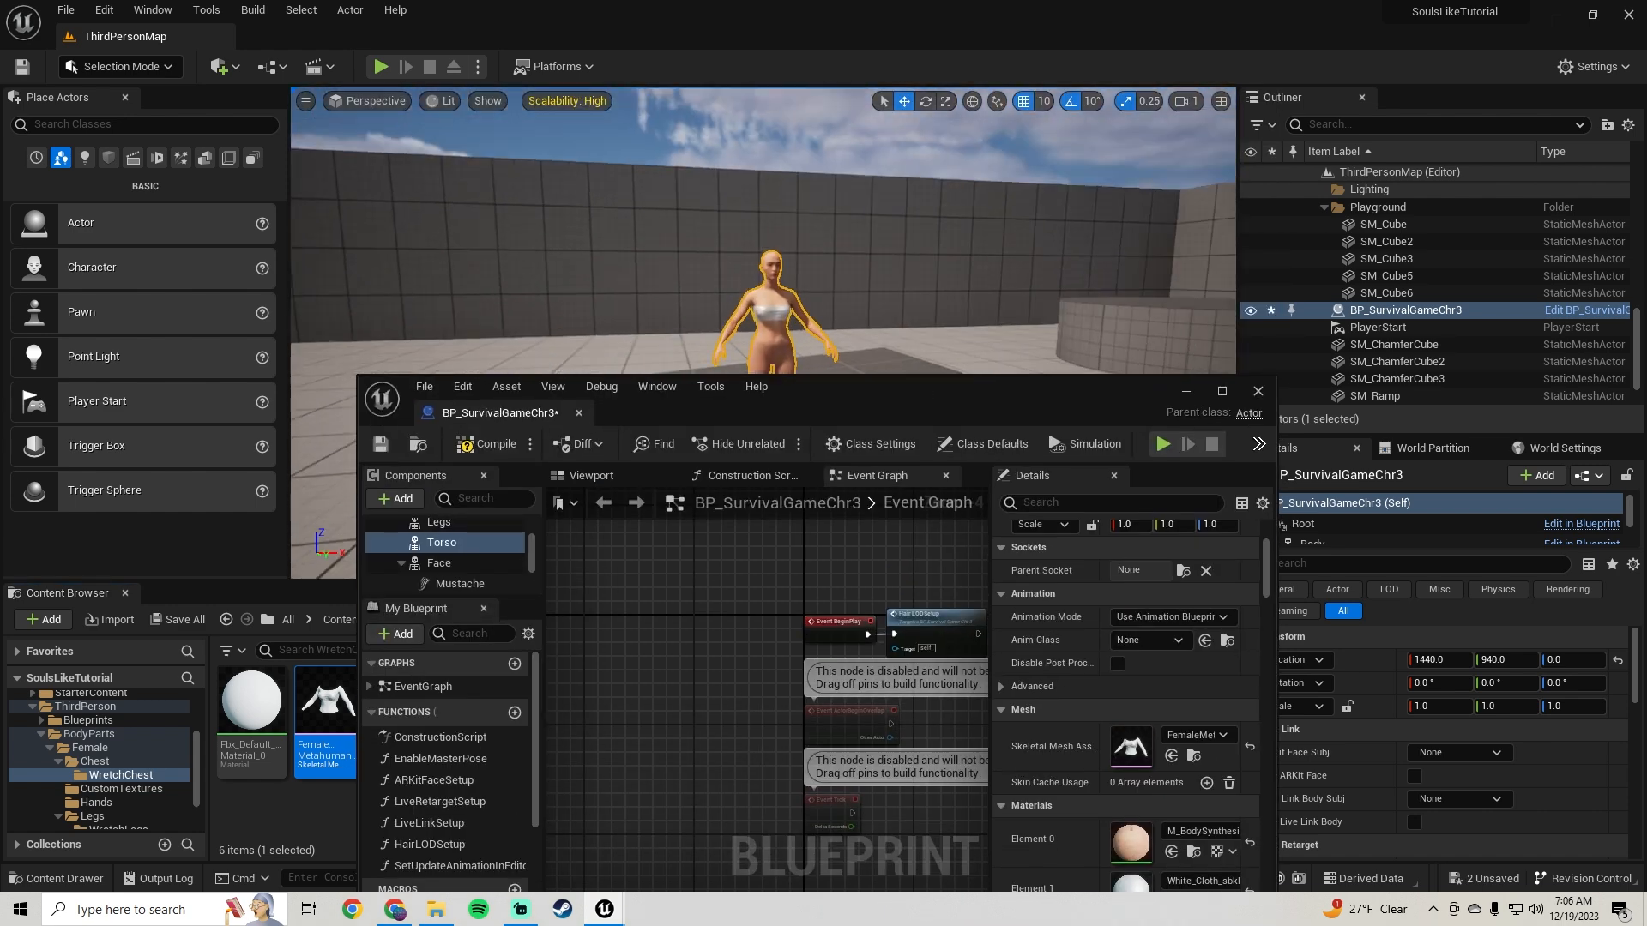
# Step: Assign FemaleMetahumanWretchLegs from the WretchLegs folder as the Legs component's skeletal mesh and check the character in the level
pyautogui.moveTo(901, 387); pyautogui.dragTo(997, 228)
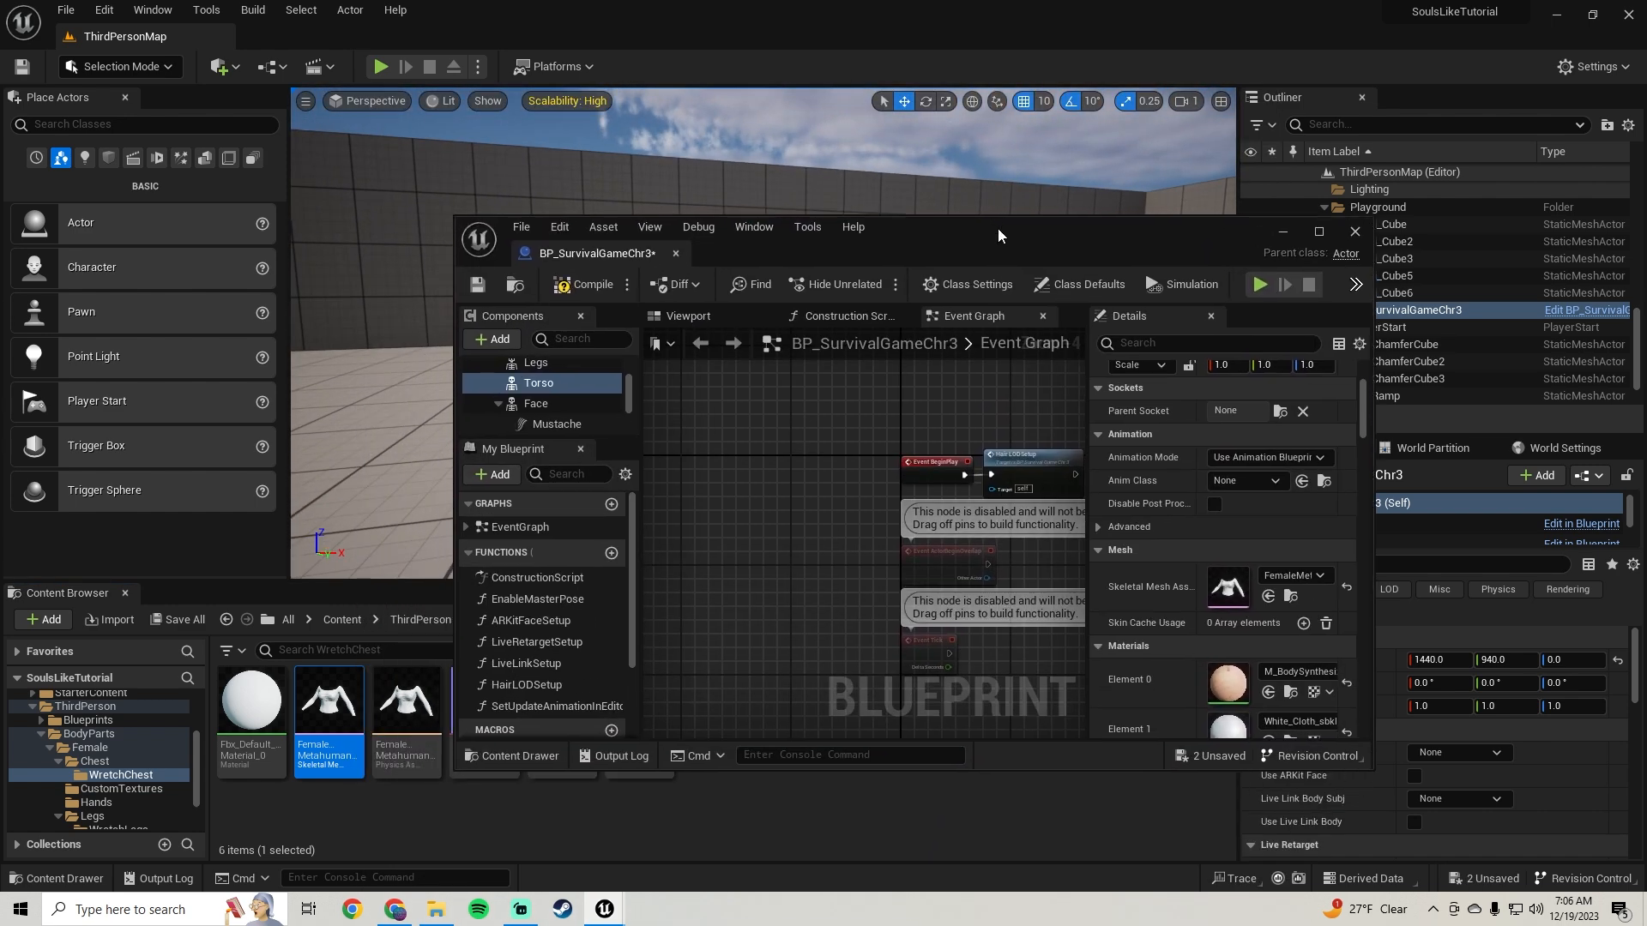
pyautogui.click(549, 367)
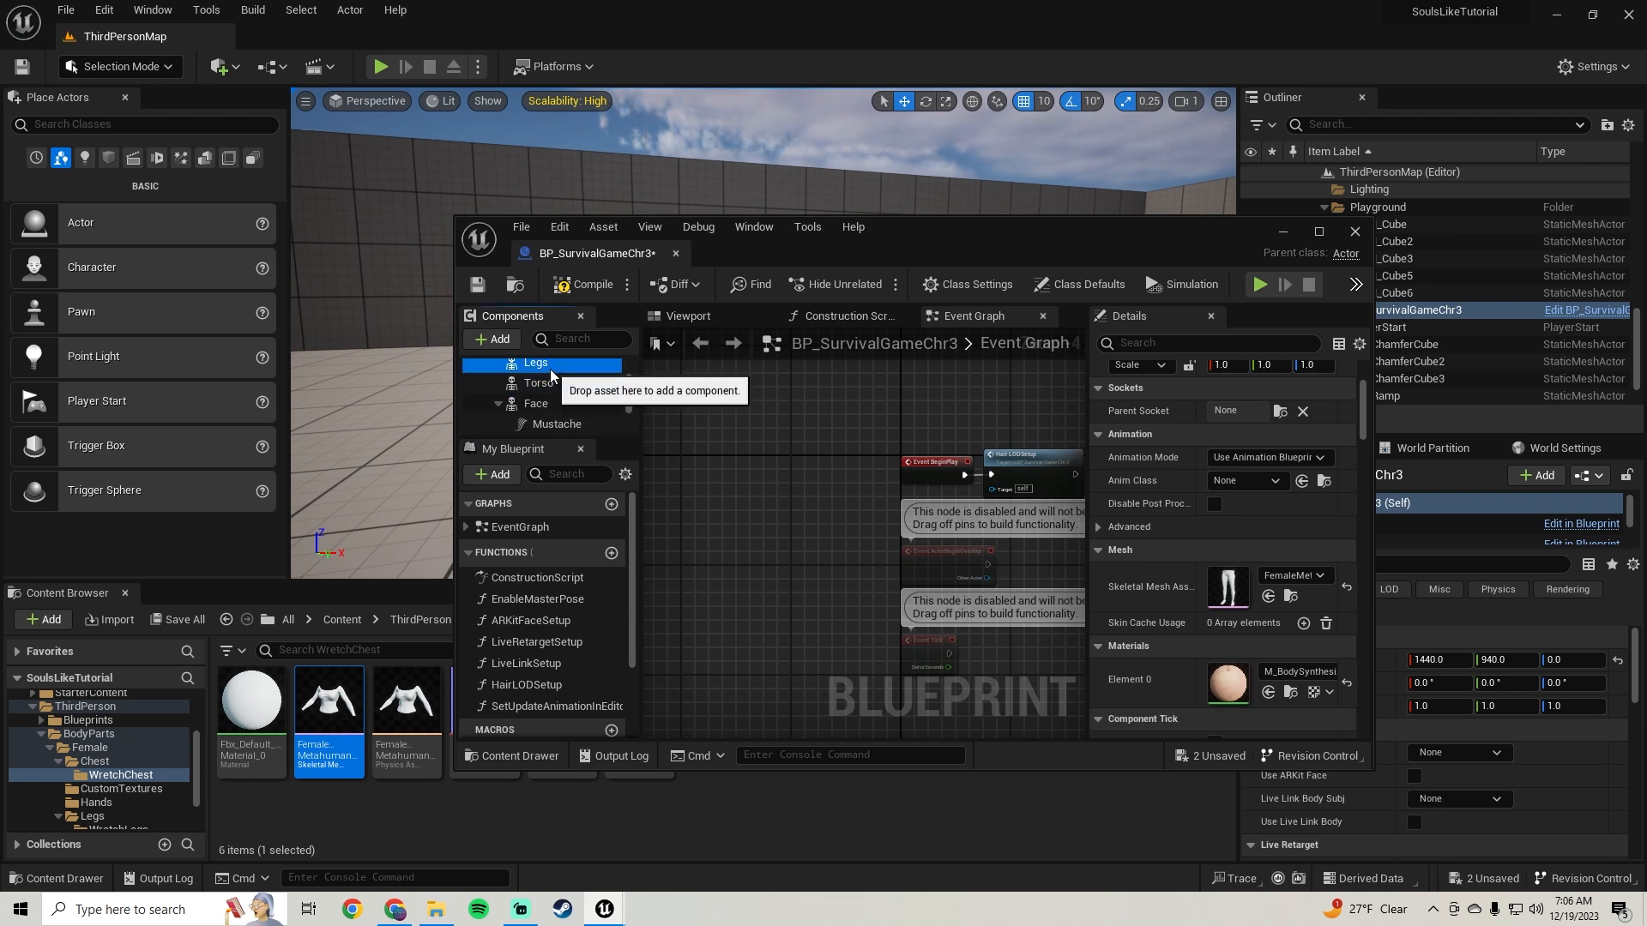
pyautogui.scroll(-2, 115, 827)
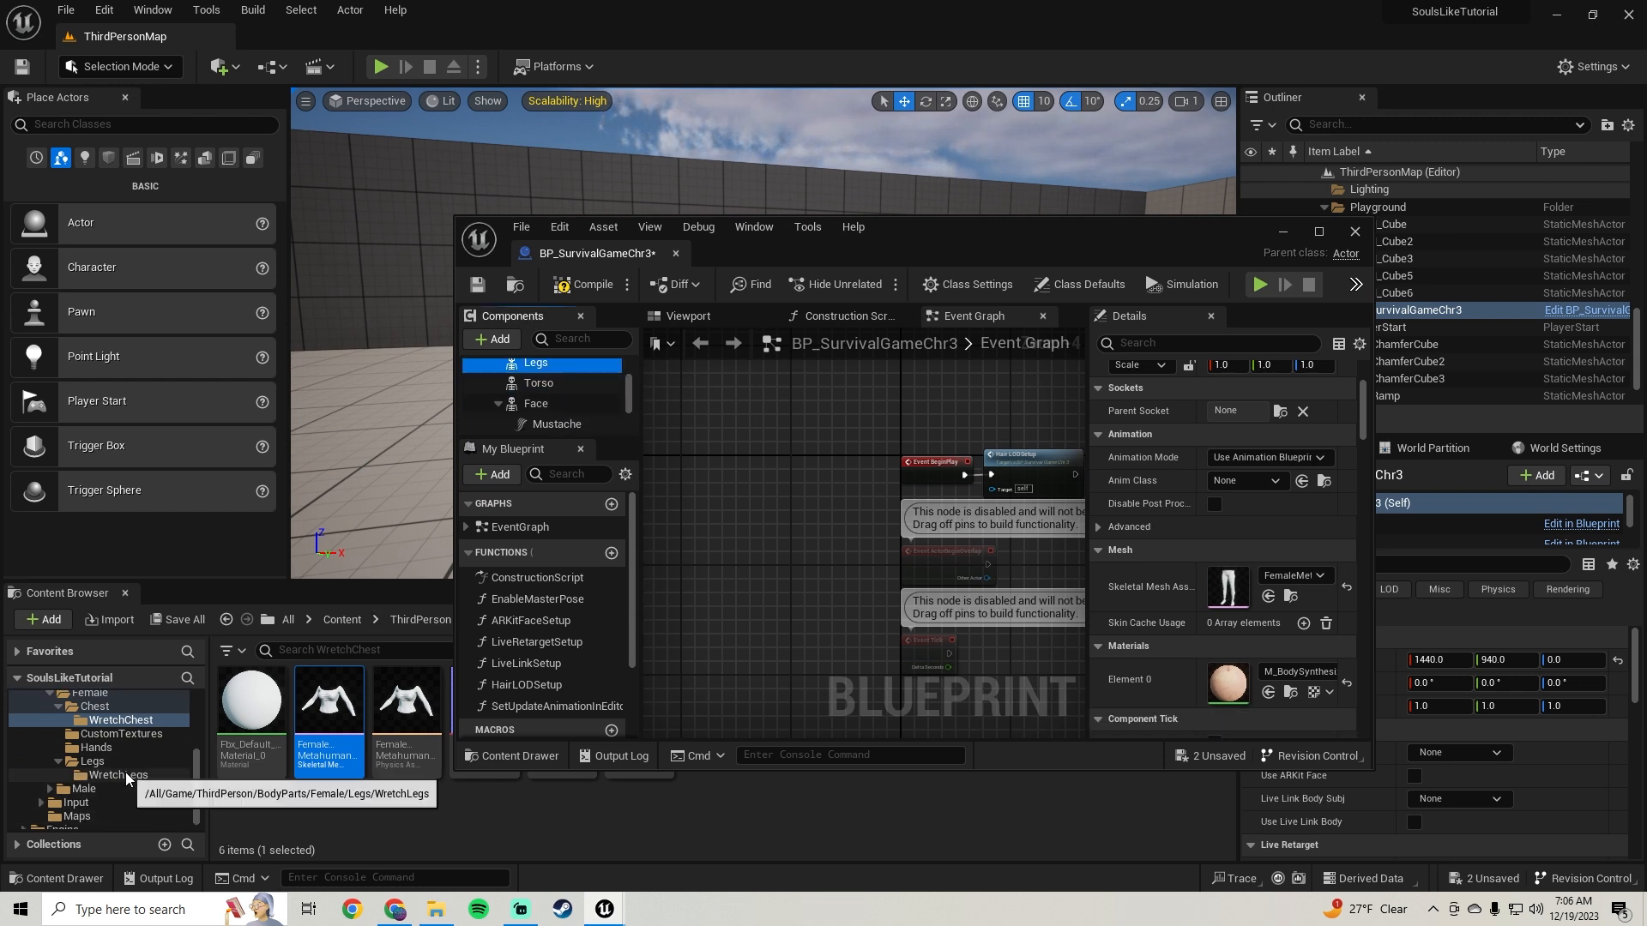
pyautogui.click(120, 775)
pyautogui.moveTo(329, 716); pyautogui.dragTo(1222, 584)
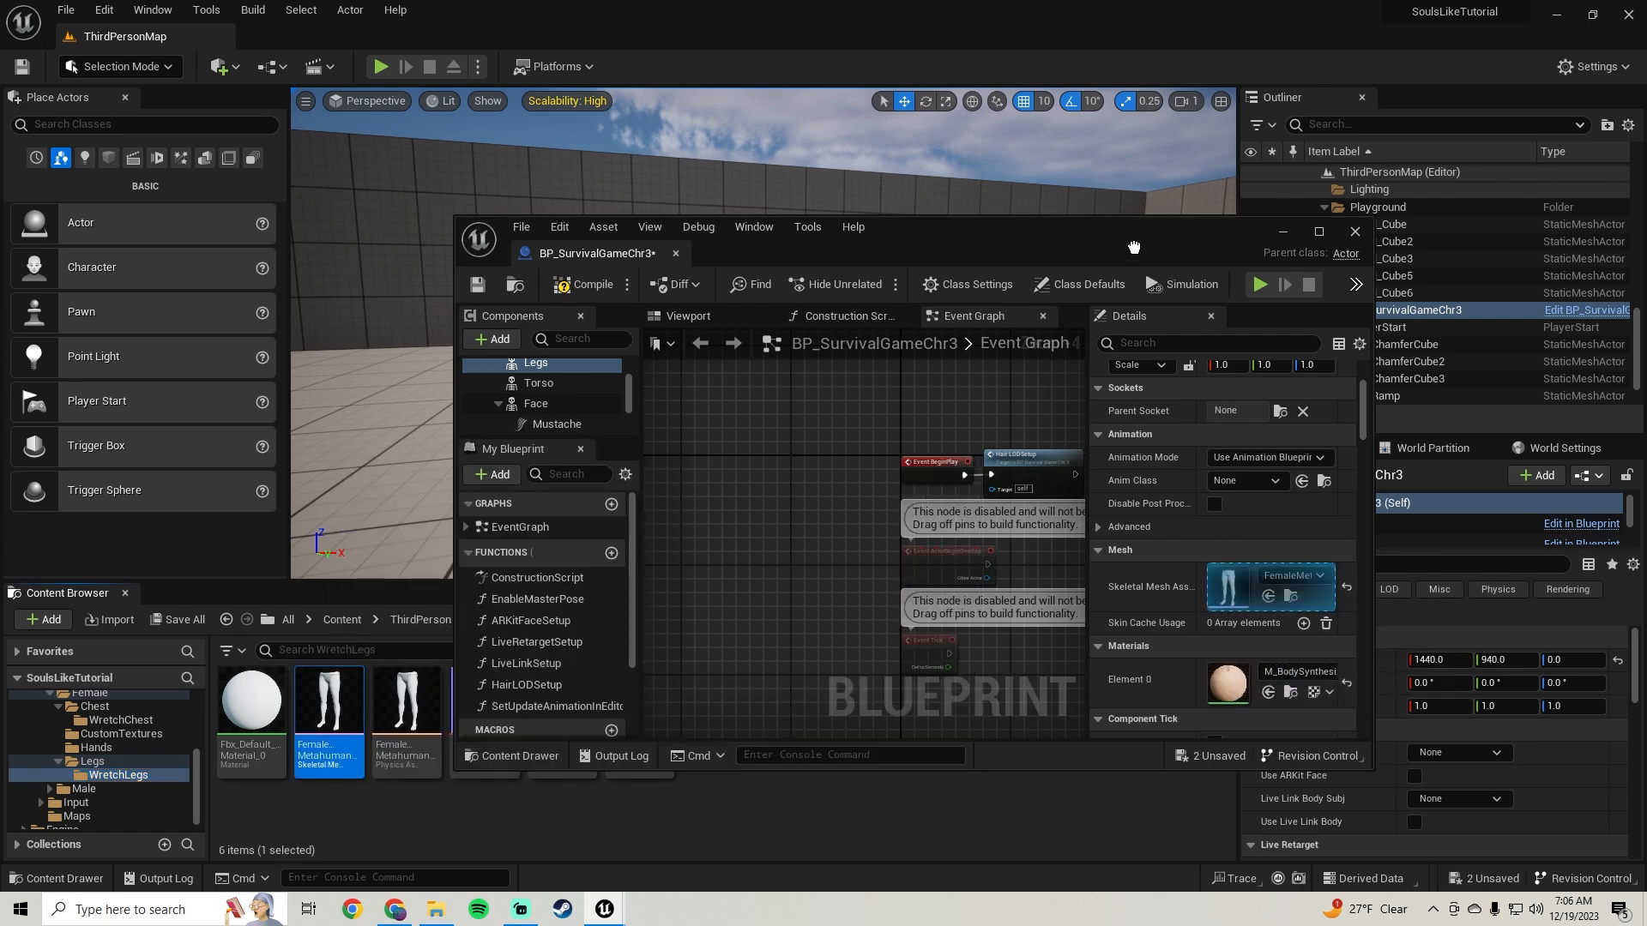
pyautogui.moveTo(1111, 236); pyautogui.dragTo(1017, 518)
pyautogui.scroll(5, 873, 302)
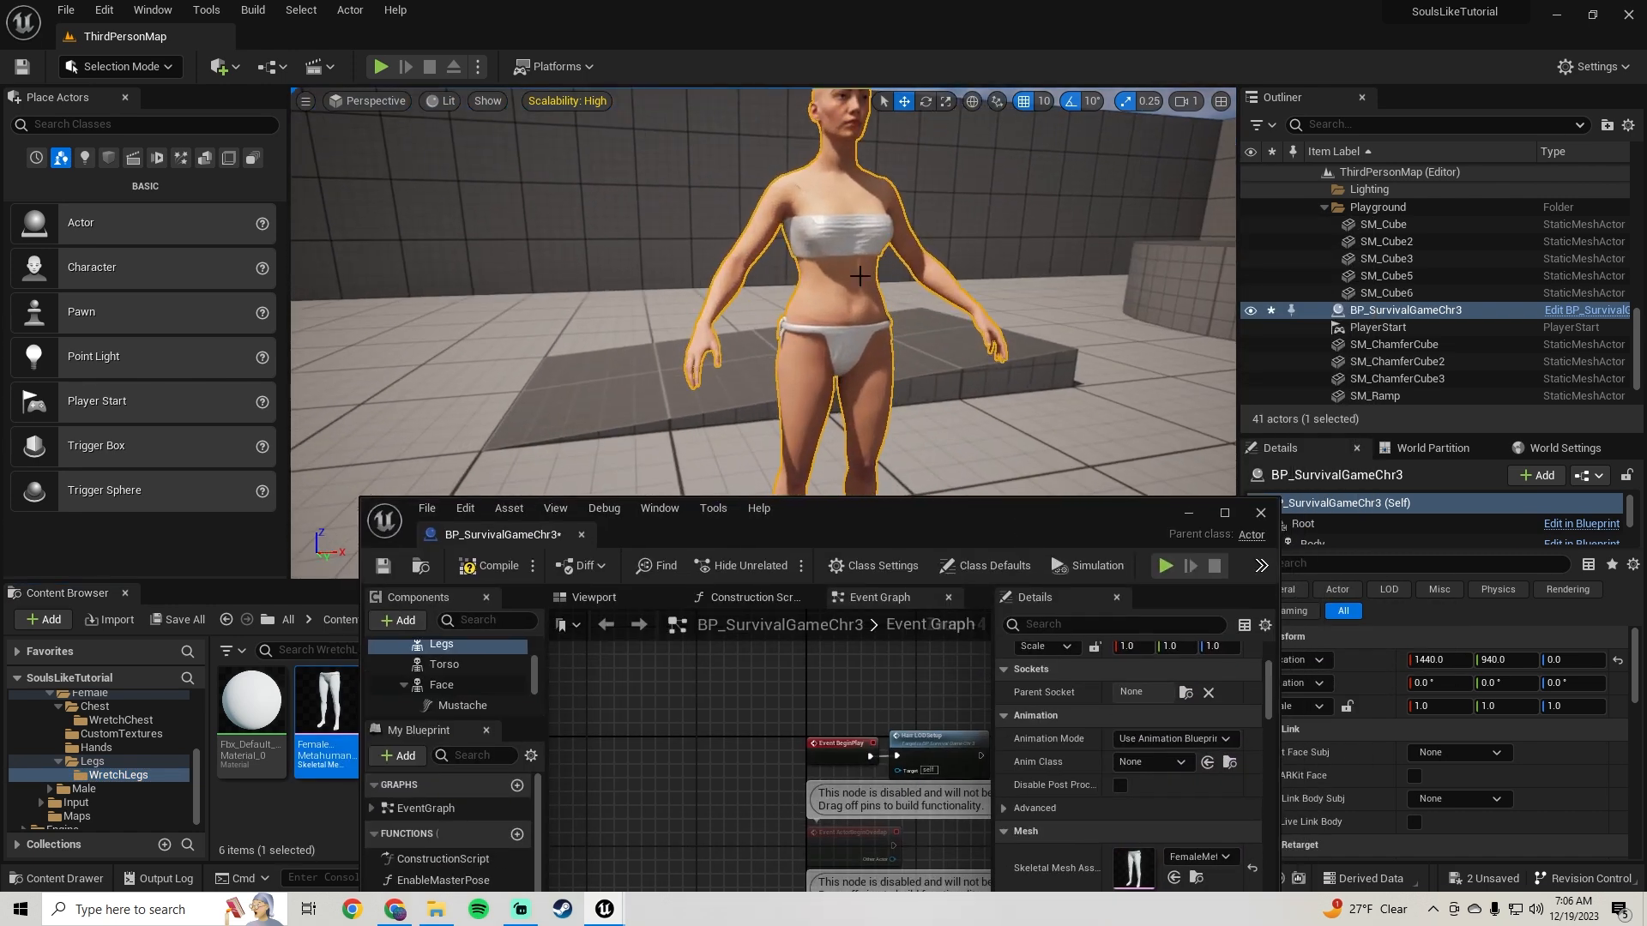
pyautogui.press('f')
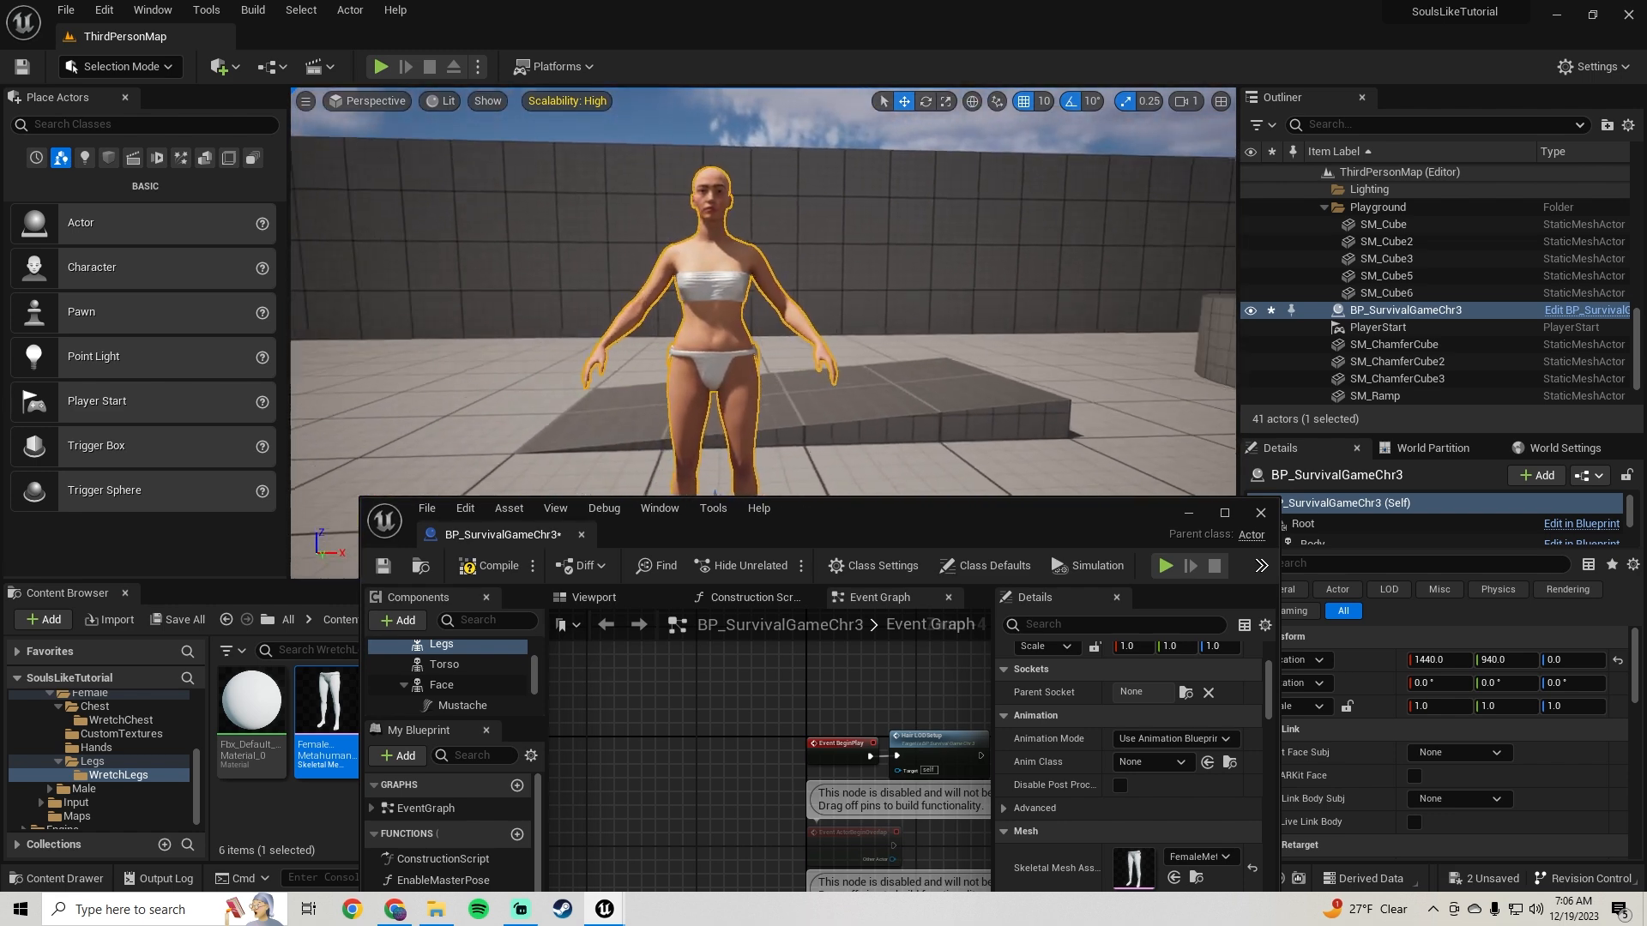
# Step: Assign the brown MI_White_Cloth material instance from Megascans/Surfaces/White_Cloth_sbklx0p0 to material Element 1 of the Legs component
pyautogui.scroll(10, 101, 766)
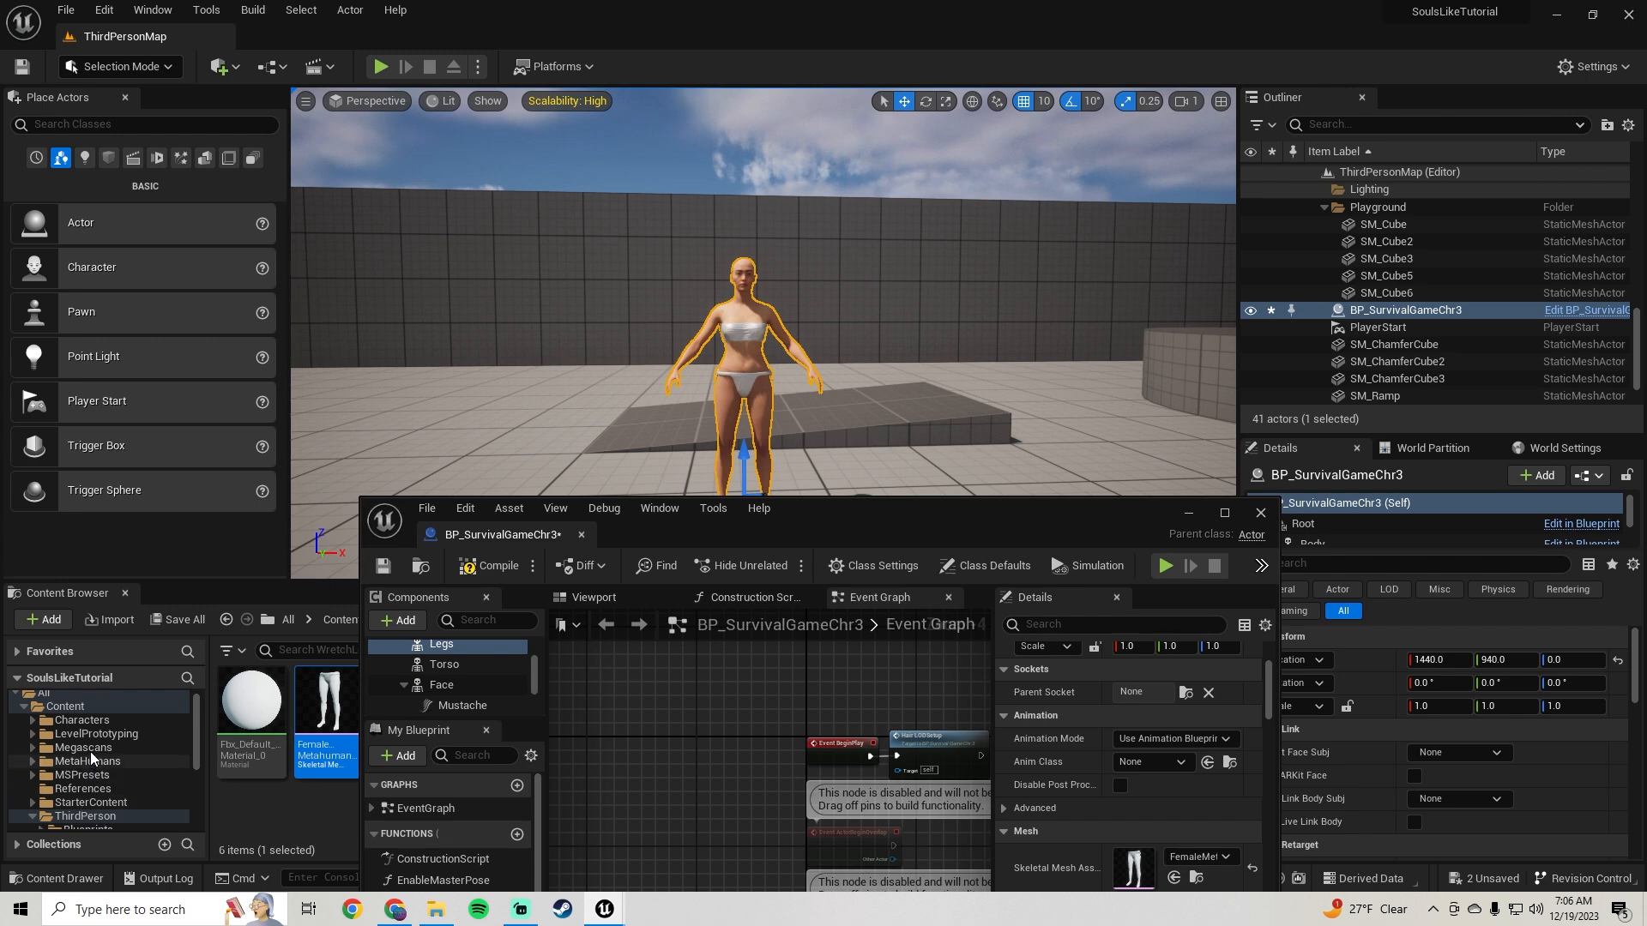
pyautogui.click(90, 749)
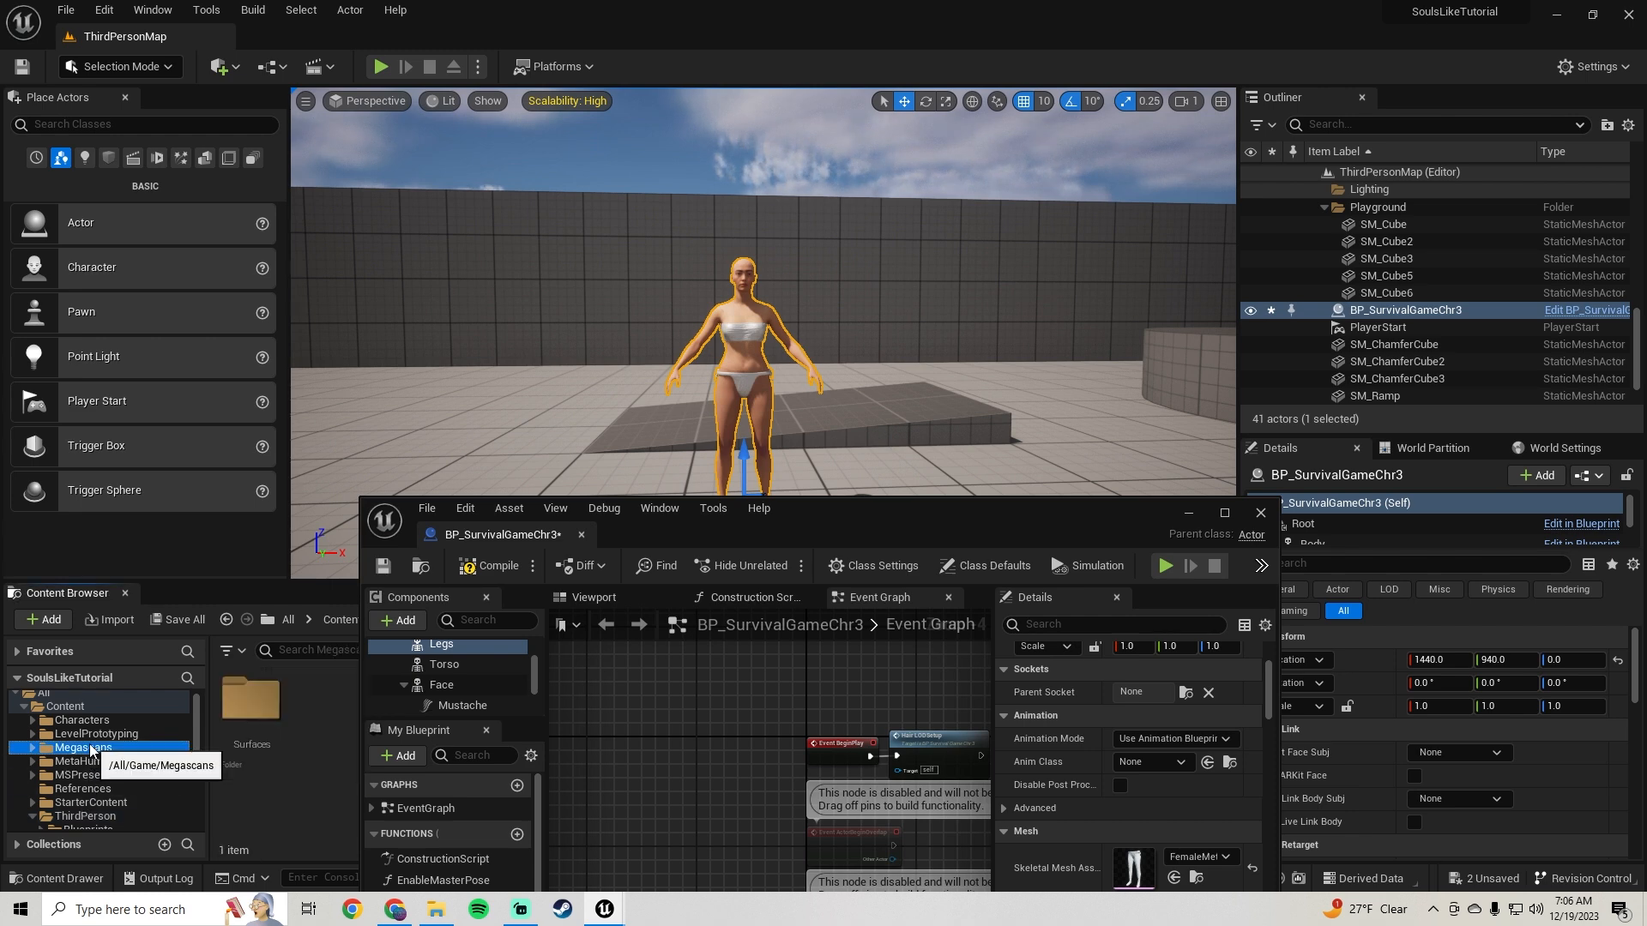
pyautogui.doubleClick(257, 702)
pyautogui.click(260, 705)
pyautogui.doubleClick(261, 705)
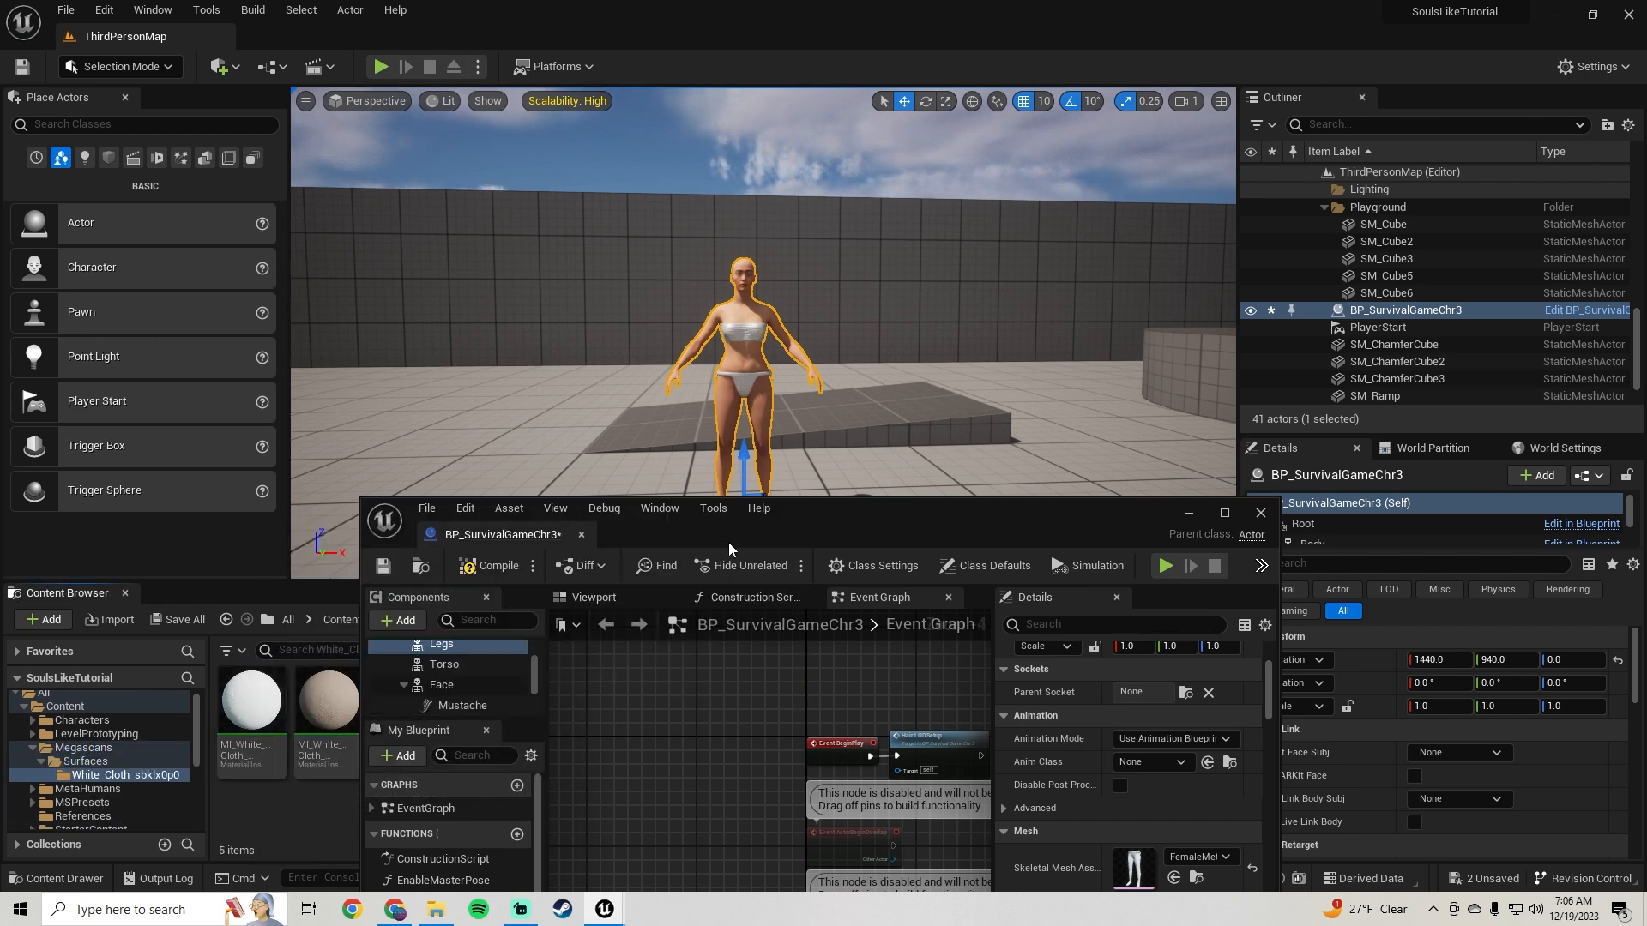
pyautogui.moveTo(853, 512); pyautogui.dragTo(926, 289)
pyautogui.moveTo(328, 699); pyautogui.dragTo(1205, 787)
pyautogui.moveTo(997, 306); pyautogui.dragTo(965, 365)
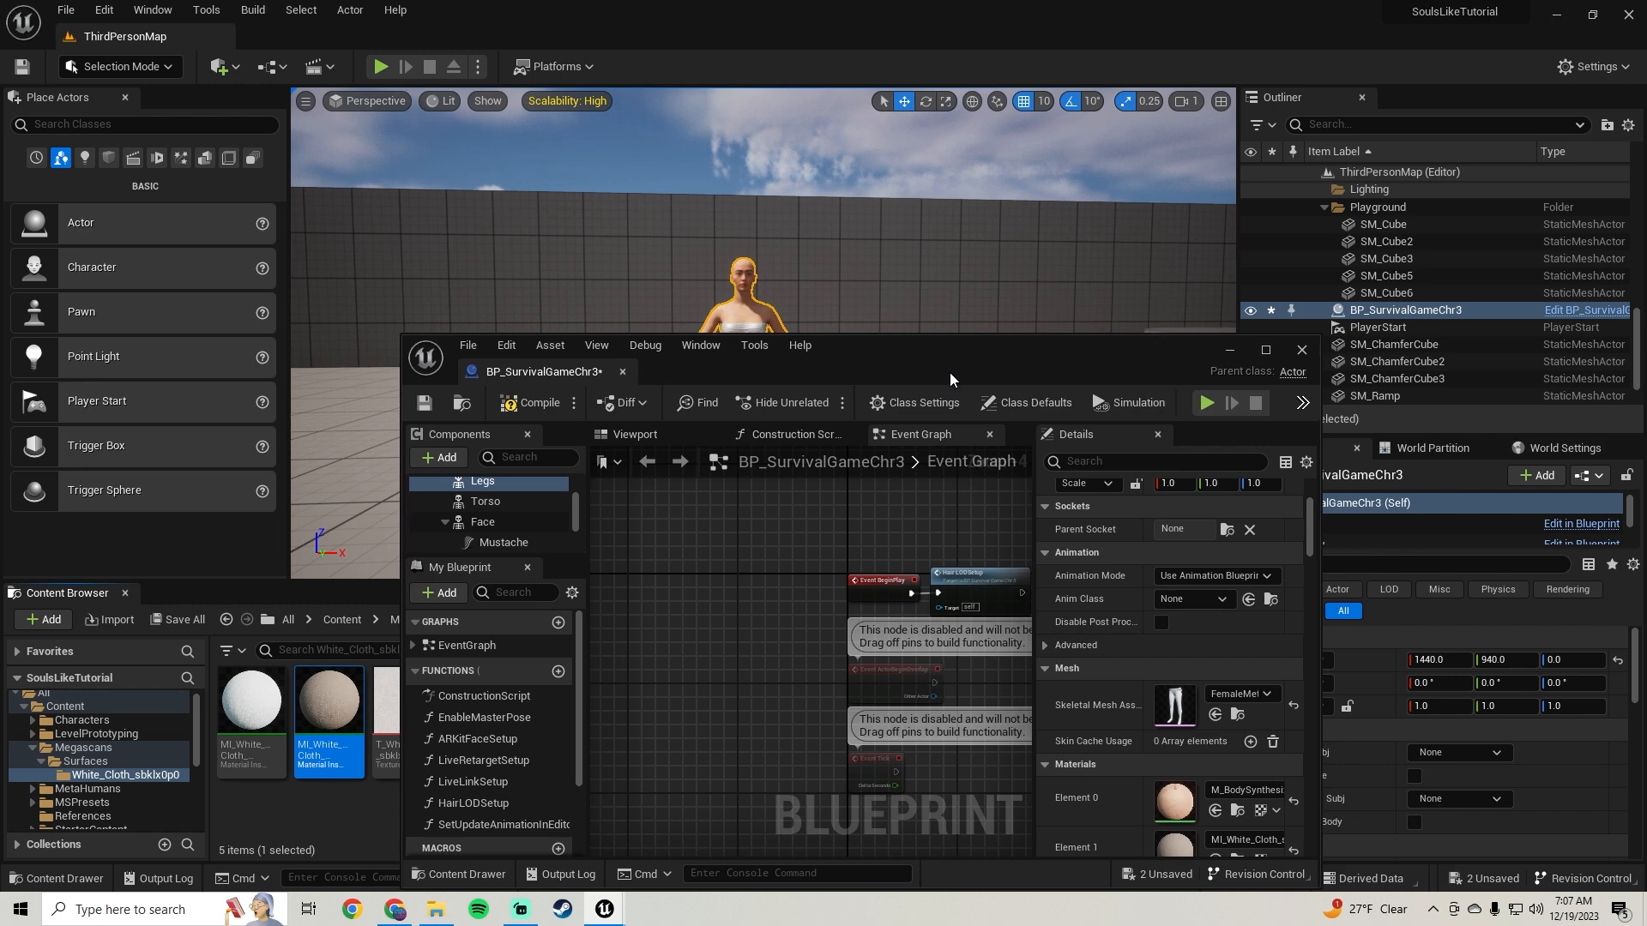
# Step: Assign the same brown MI_White_Cloth material instance to material Element 1 of the Torso component
pyautogui.scroll(1, 484, 538)
pyautogui.click(485, 529)
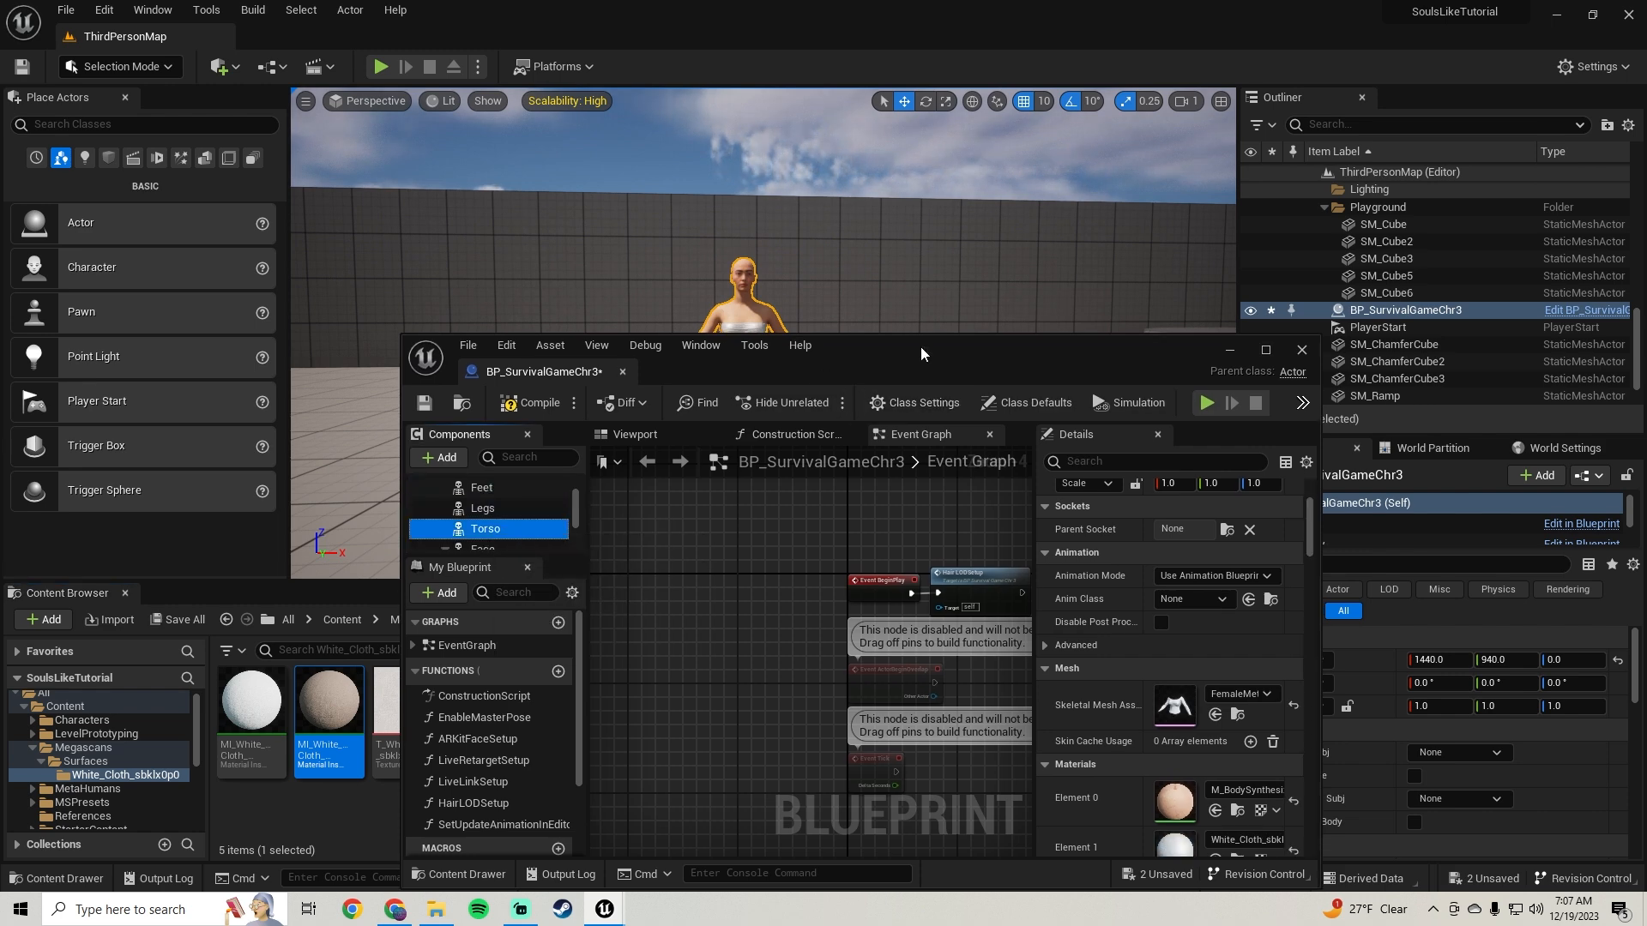
pyautogui.moveTo(347, 762); pyautogui.dragTo(1166, 845)
pyautogui.moveTo(1060, 347); pyautogui.dragTo(939, 602)
# Step: Minimize the blueprint editor and show the level viewport full screen in game view
pyautogui.moveTo(906, 463); pyautogui.dragTo(856, 394, button='right')
pyautogui.click(1111, 608)
pyautogui.press('g')
pyautogui.press('w')
pyautogui.press('d')
pyautogui.press('a')
pyautogui.press('s')
pyautogui.press('w')
pyautogui.press('F11')
# Step: Examine the cloth chest wrap and bottoms on the female character from near and far
pyautogui.press('s')
pyautogui.press('w')
pyautogui.press('s')
pyautogui.press('w')
pyautogui.press('s')
pyautogui.press('w')
pyautogui.press('s')
pyautogui.press('w')
pyautogui.press('s')
pyautogui.press('w')
pyautogui.press('s')
pyautogui.press('w')
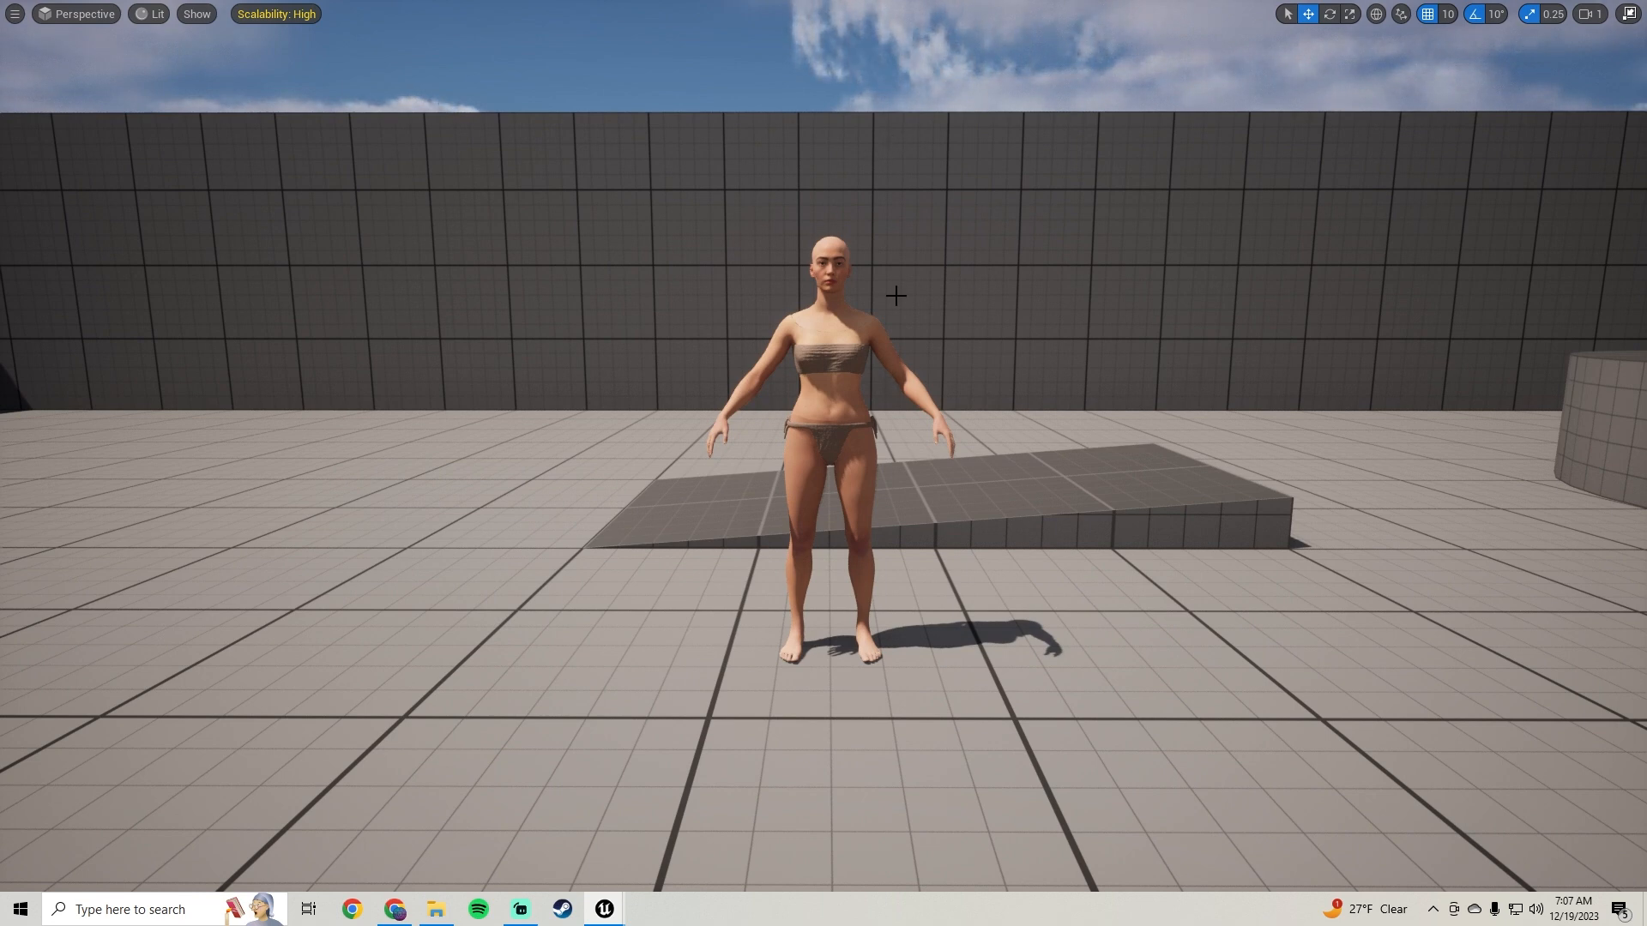
pyautogui.moveTo(942, 569); pyautogui.dragTo(929, 520, button='right')
pyautogui.press('s')
pyautogui.press('w')
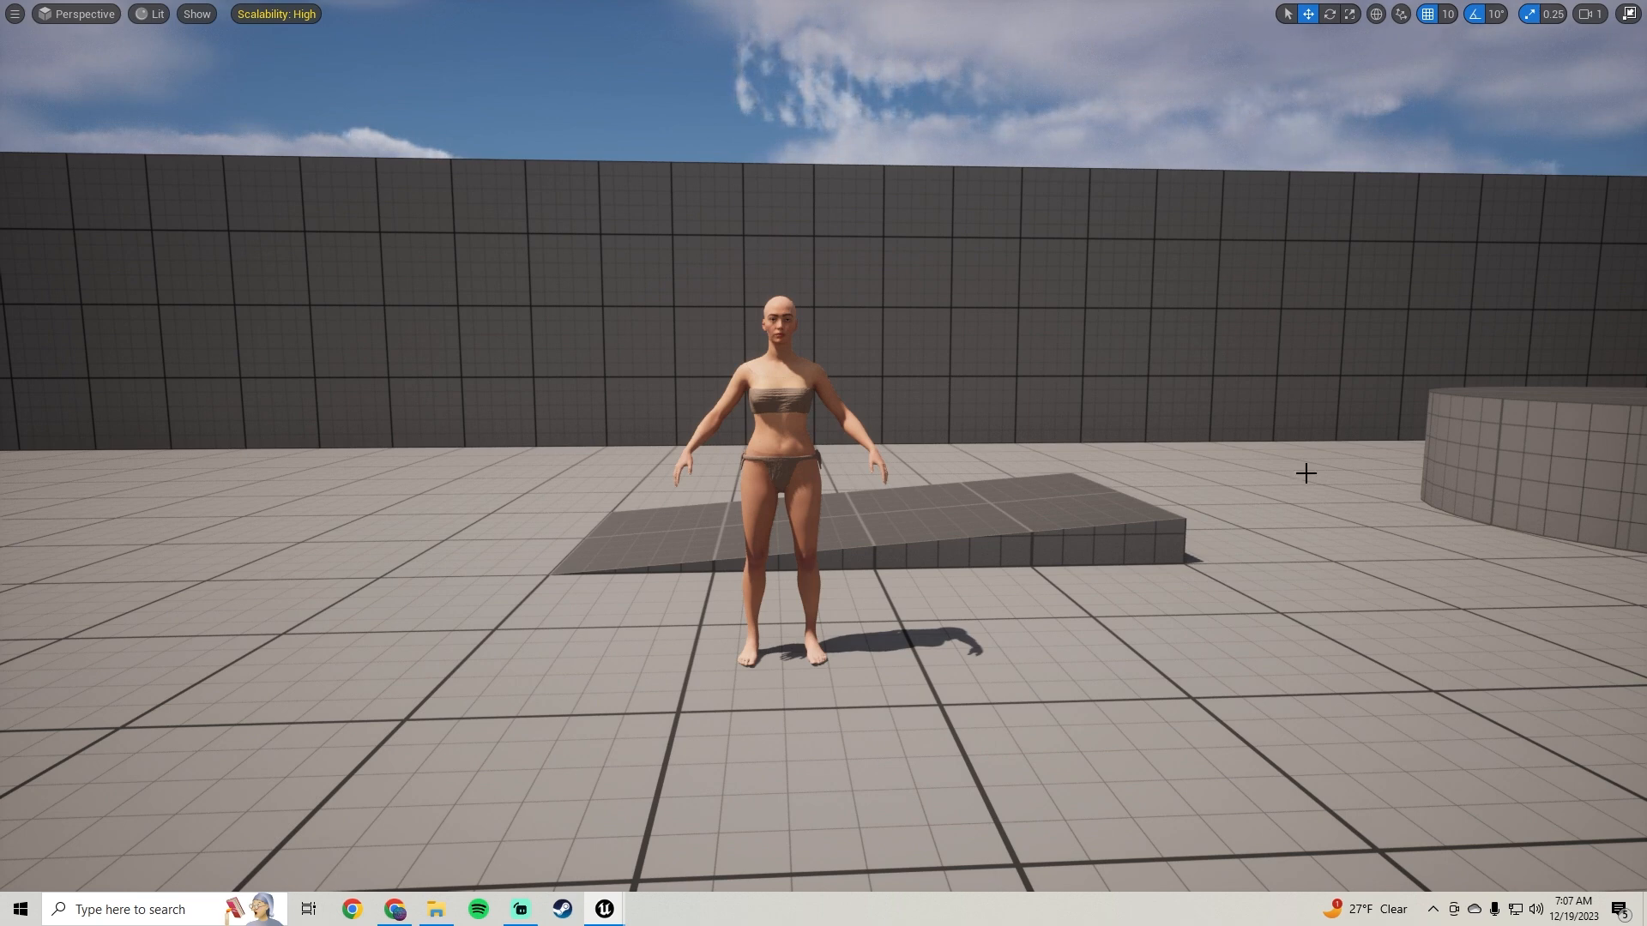
pyautogui.press('s')
pyautogui.moveTo(823, 464)
pyautogui.mouseDown(button='right')
pyautogui.moveTo(823, 529)
pyautogui.moveTo(823, 435)
pyautogui.moveTo(823, 459)
pyautogui.moveTo(792, 452)
pyautogui.moveTo(802, 462)
pyautogui.mouseUp(button='right')
pyautogui.press('w')
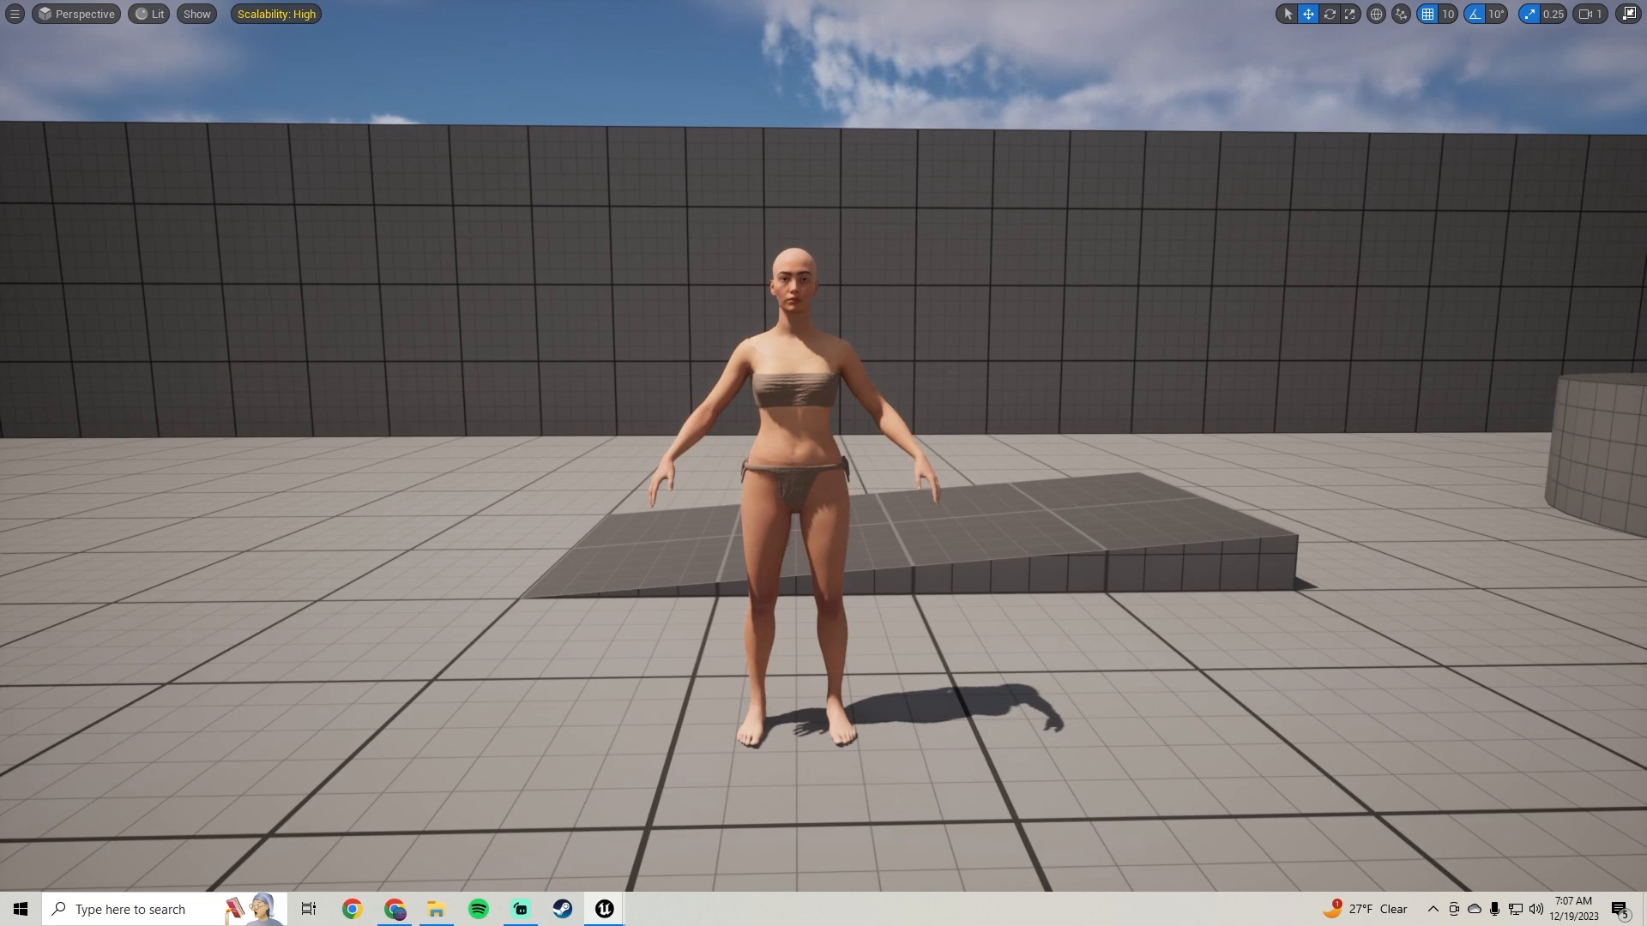